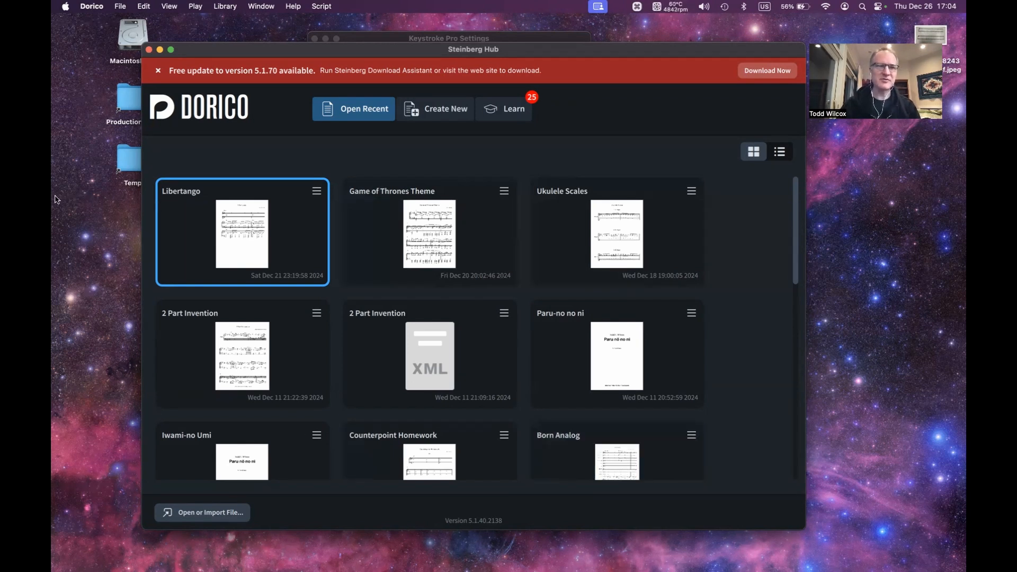
Switch to Finder and open the Scores to print folder of iCloud Drive in a new window
key("super+Tab")
key("super+Tab")
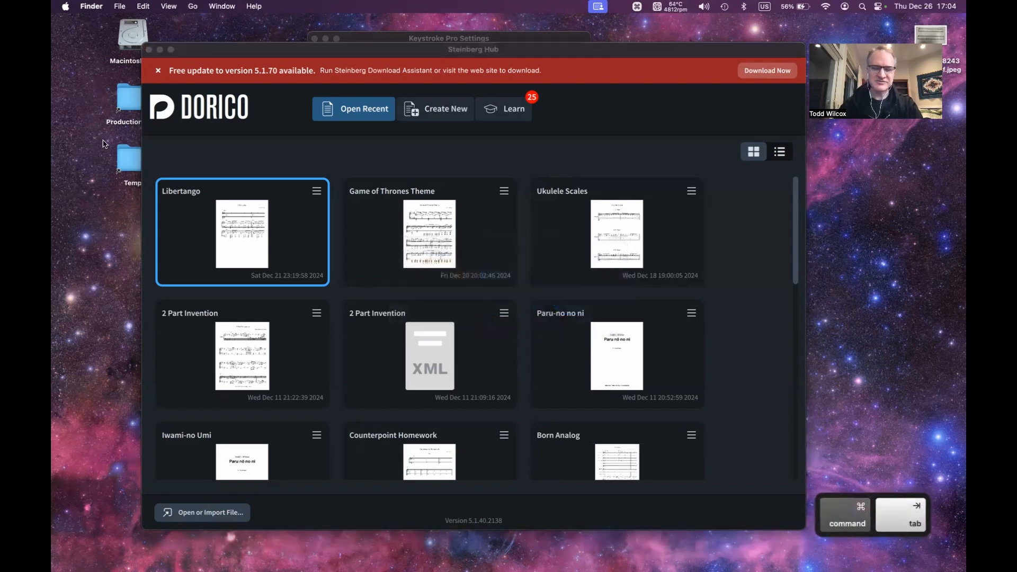
key("super+n")
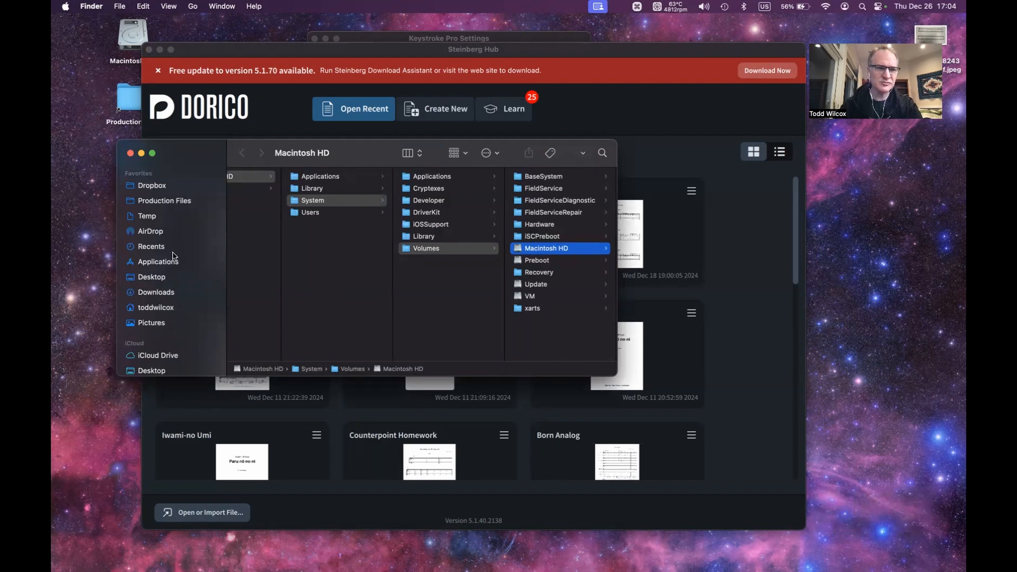
scroll(157, 362, "down", 3)
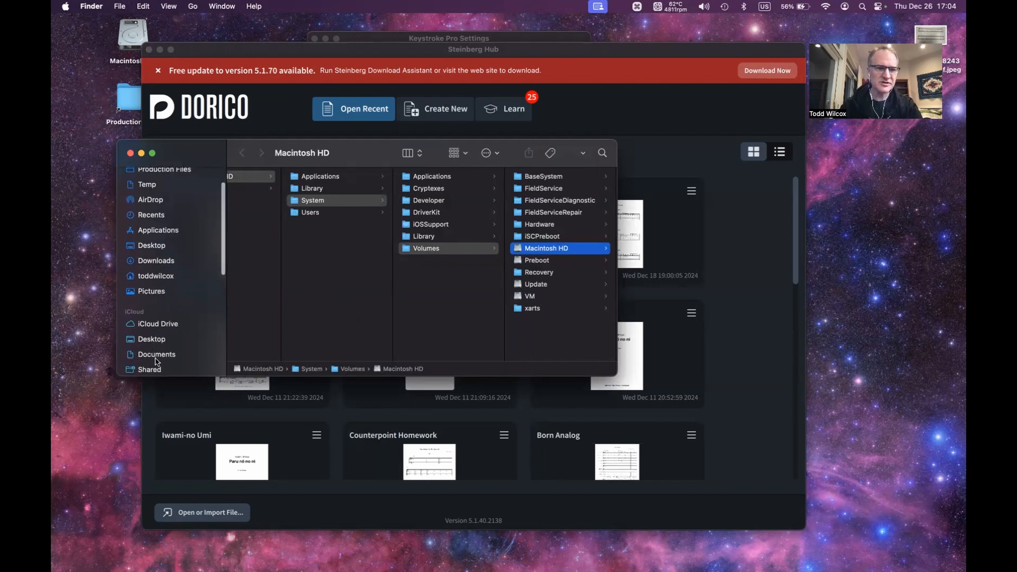
left_click(166, 324)
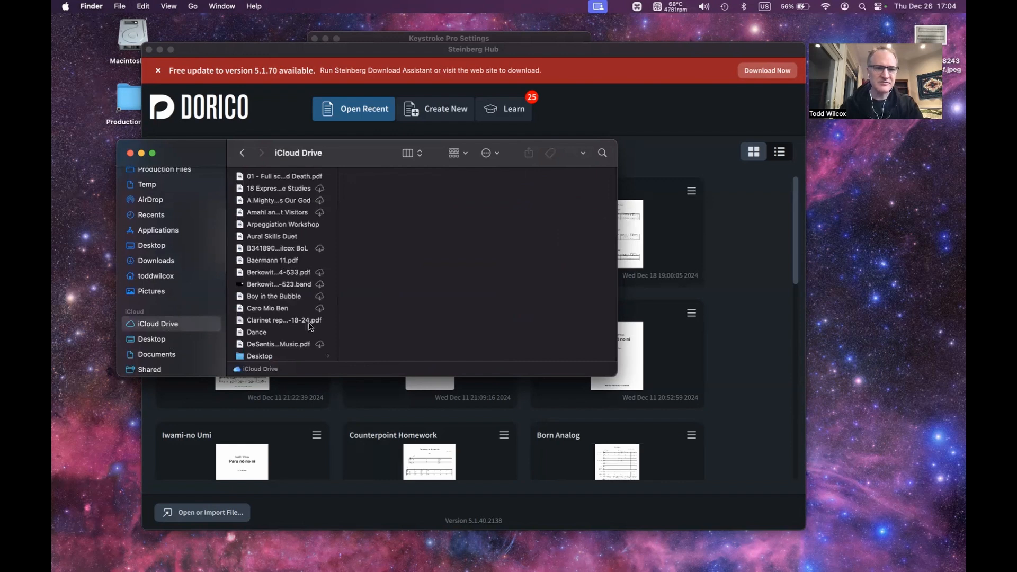
scroll(299, 295, "down", 5)
scroll(299, 296, "up", 2)
scroll(300, 296, "down", 7)
scroll(300, 296, "down", 8)
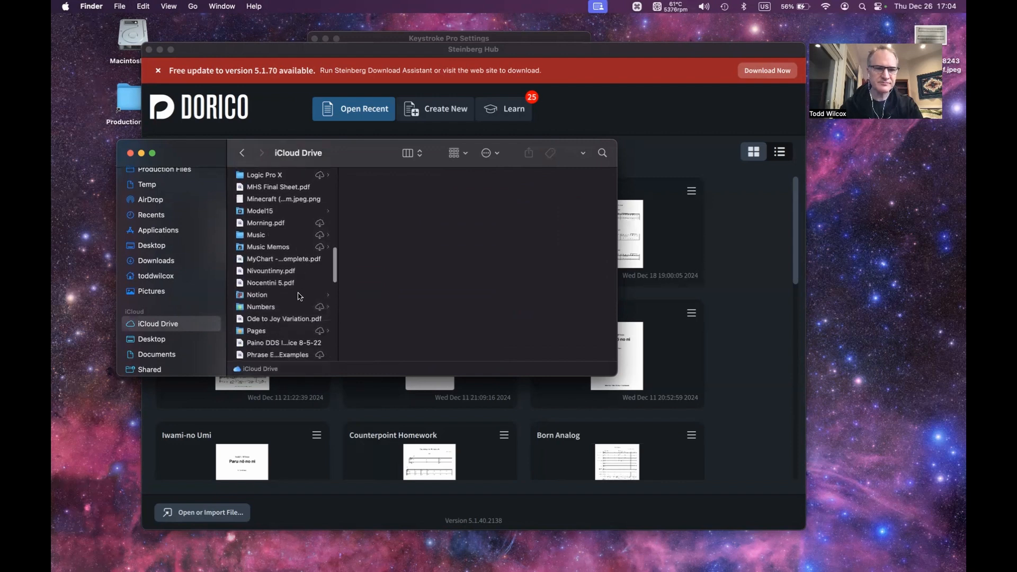
scroll(299, 296, "down", 3)
scroll(300, 295, "up", 5)
scroll(300, 296, "up", 3)
left_click(280, 240)
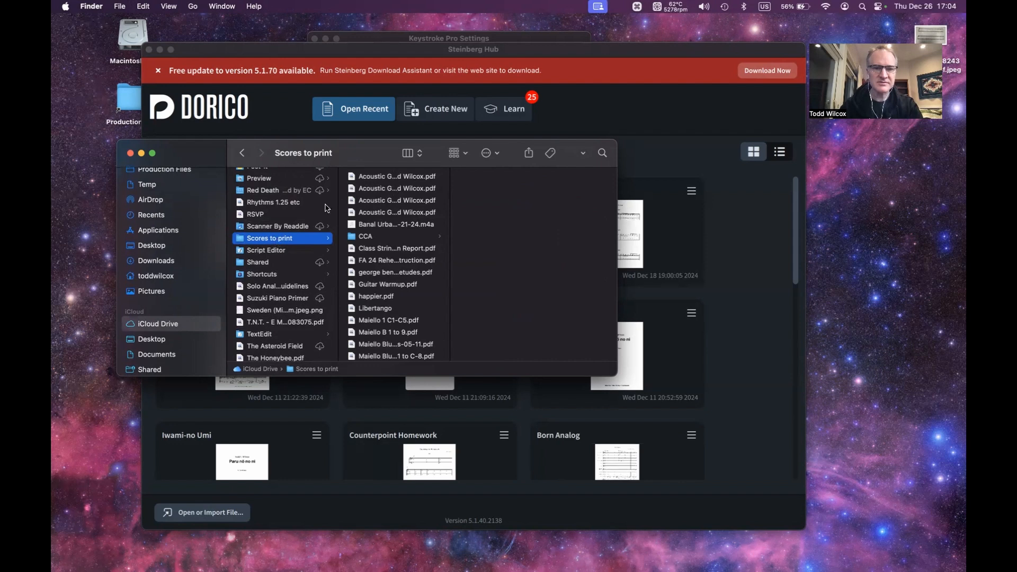
Show the folder contents as a list and open Maiello Nuances 2.1-2.2.pdf
left_click(419, 154)
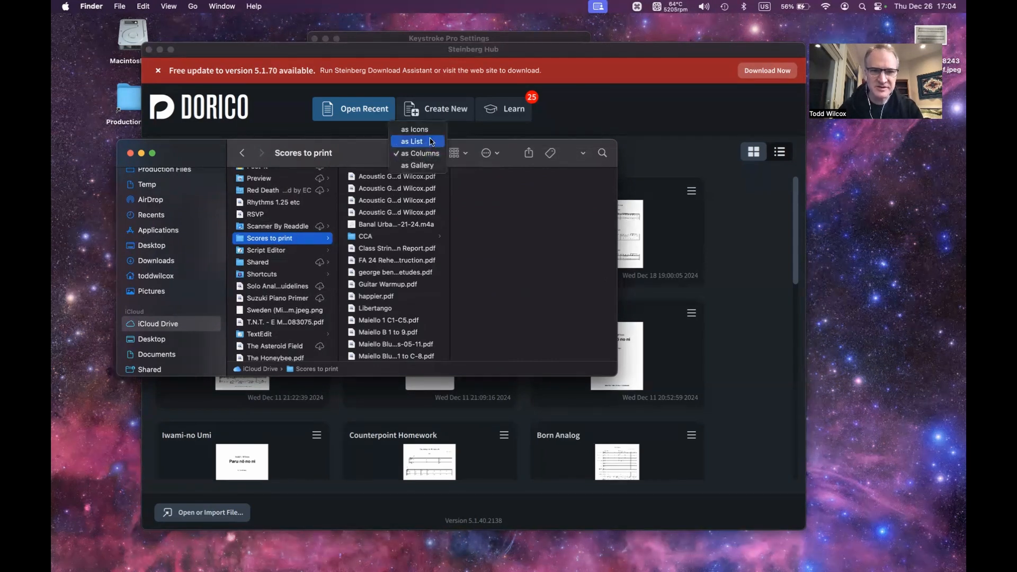
left_click(426, 142)
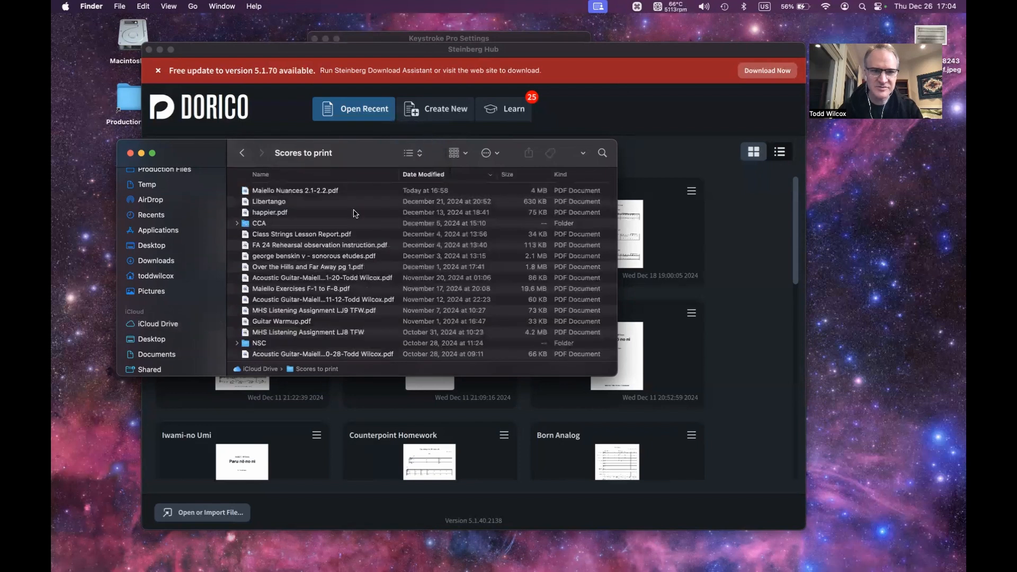
left_click(314, 191)
double_click(313, 191)
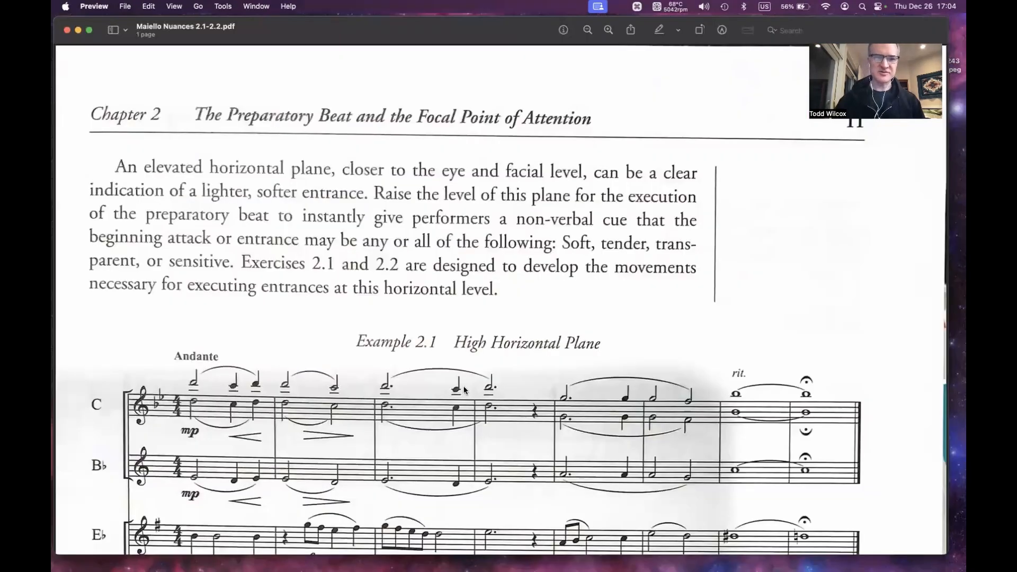
Shrink the PDF window so that it frames only the Example 2.1 score
scroll(313, 190, "down", 3)
scroll(464, 390, "down", 10)
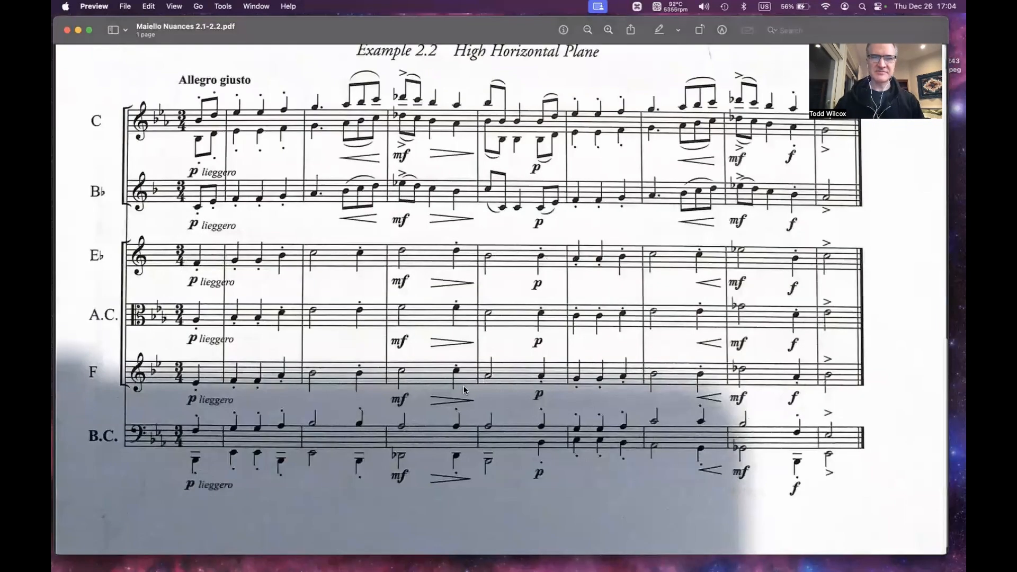
scroll(464, 390, "up", 10)
scroll(464, 391, "down", 5)
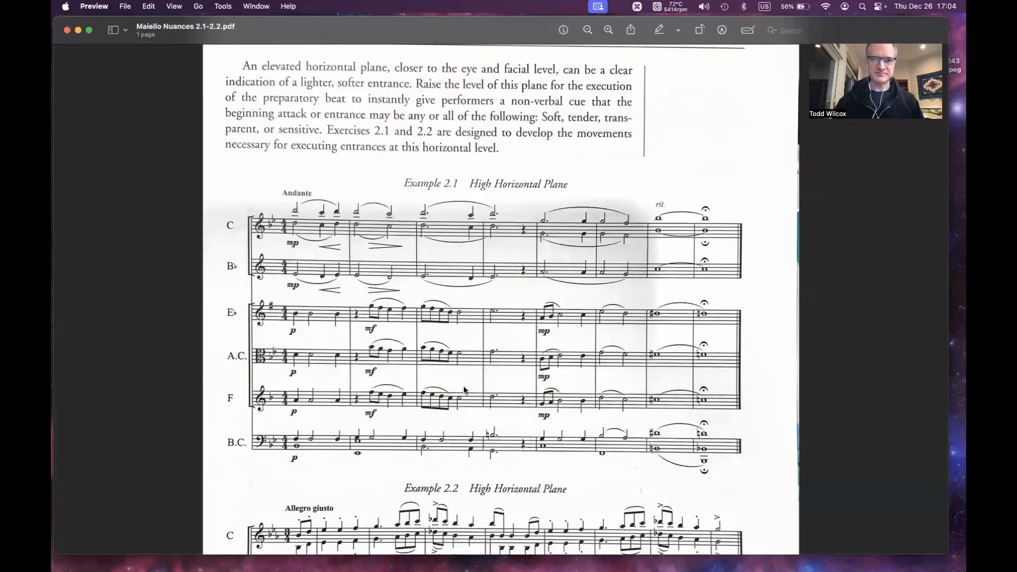
scroll(463, 390, "down", 3)
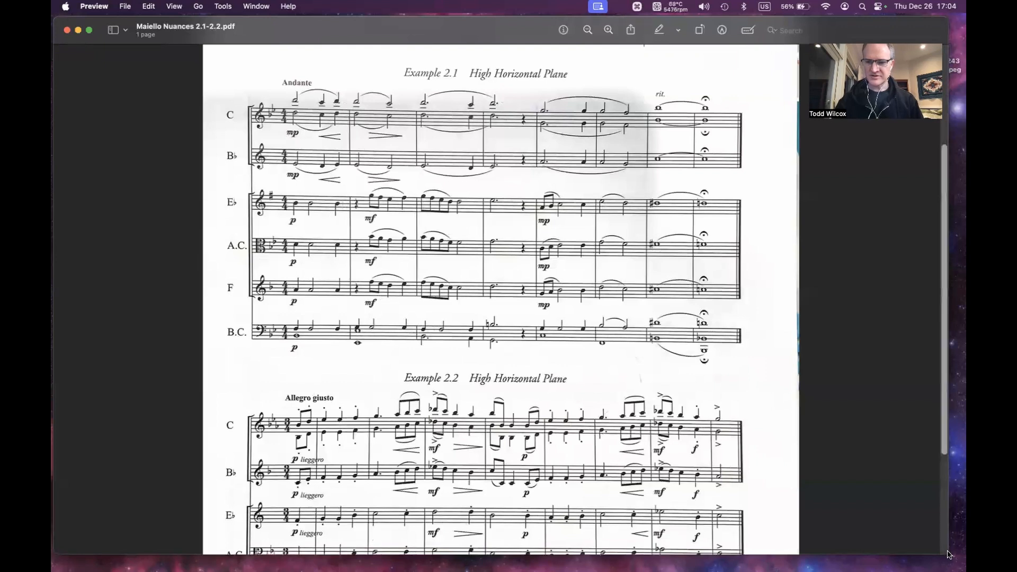
left_click_drag(947, 554, 825, 406)
scroll(645, 284, "up", 3)
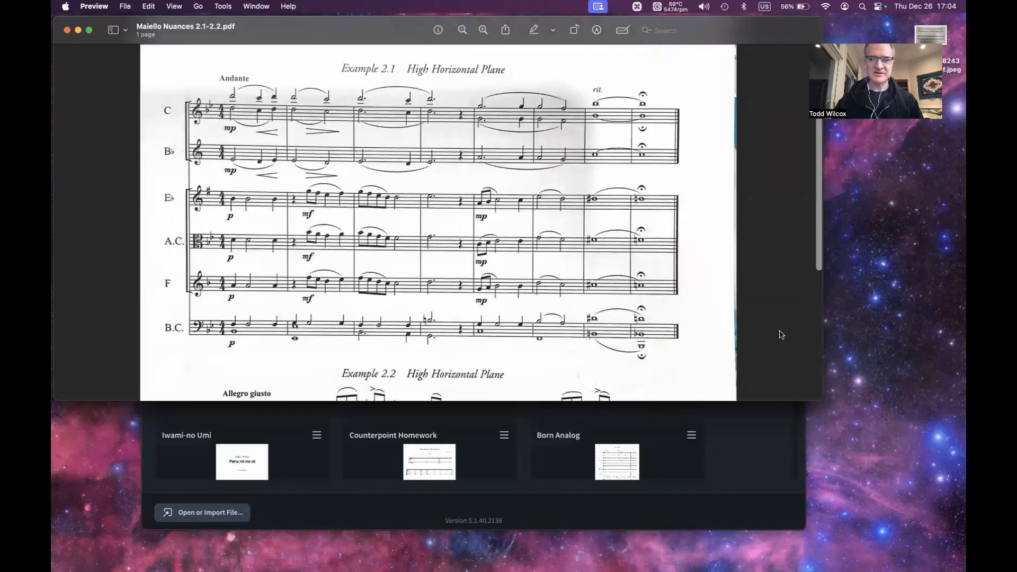
left_click_drag(822, 400, 800, 312)
scroll(801, 302, "up", 3)
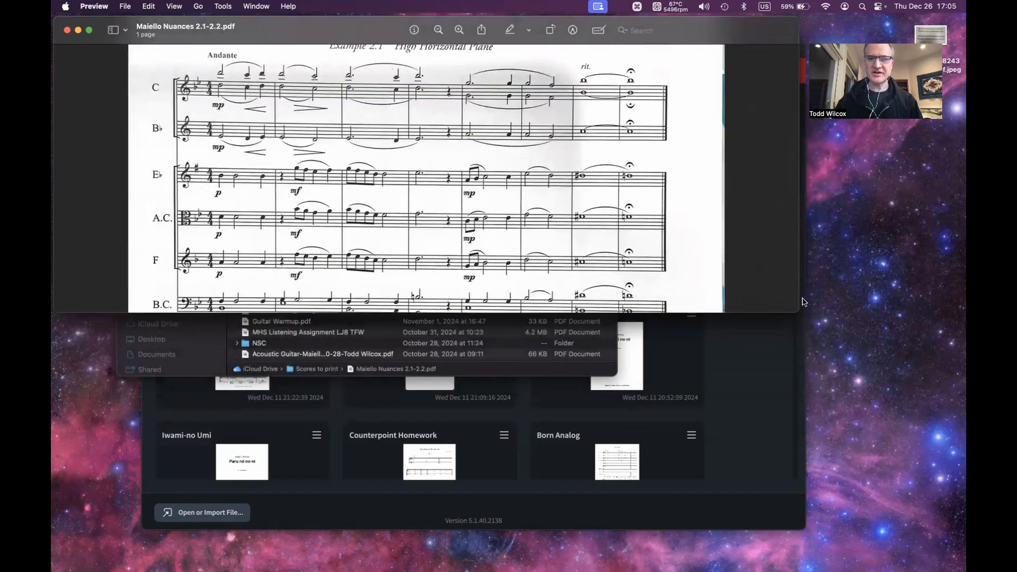
left_click_drag(799, 312, 725, 324)
scroll(655, 301, "down", 3)
scroll(626, 292, "up", 3)
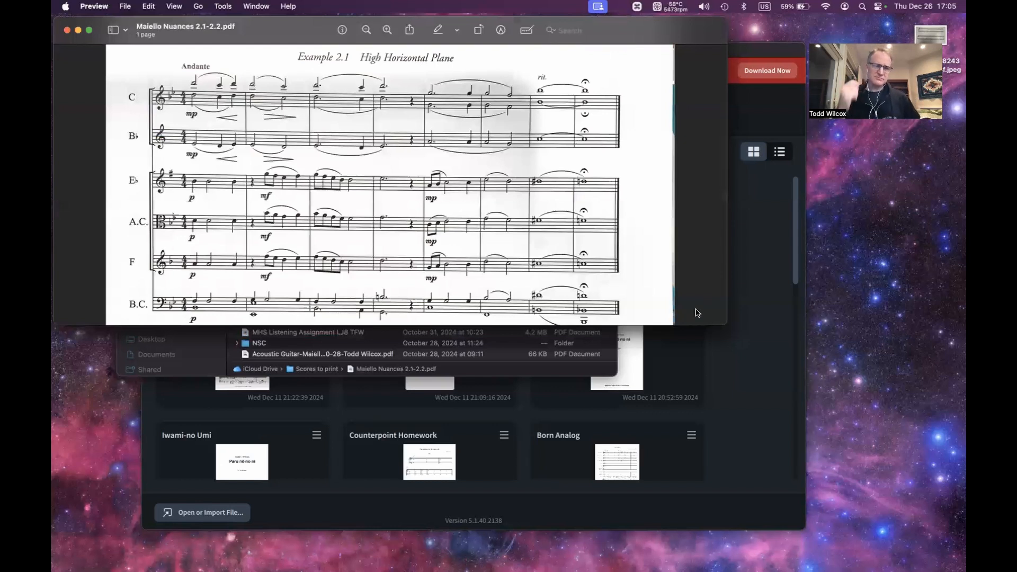
scroll(698, 312, "down", 1)
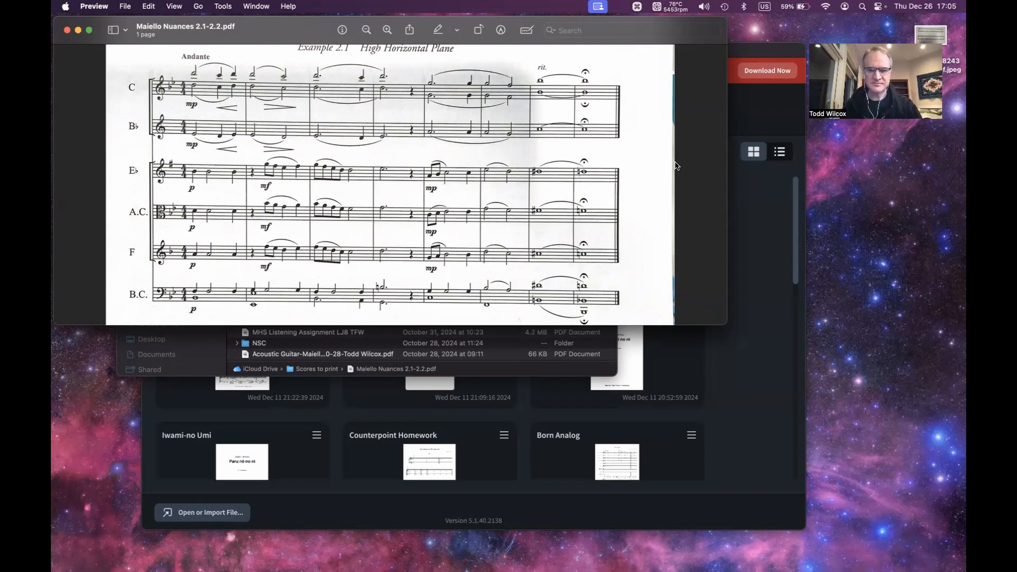
Switch from the PDF score in Preview to the Dorico hub window
key("super+Tab")
key("super+Tab")
key("super+Tab")
key("super+Tab")
key("super+Tab")
key("super+Tab")
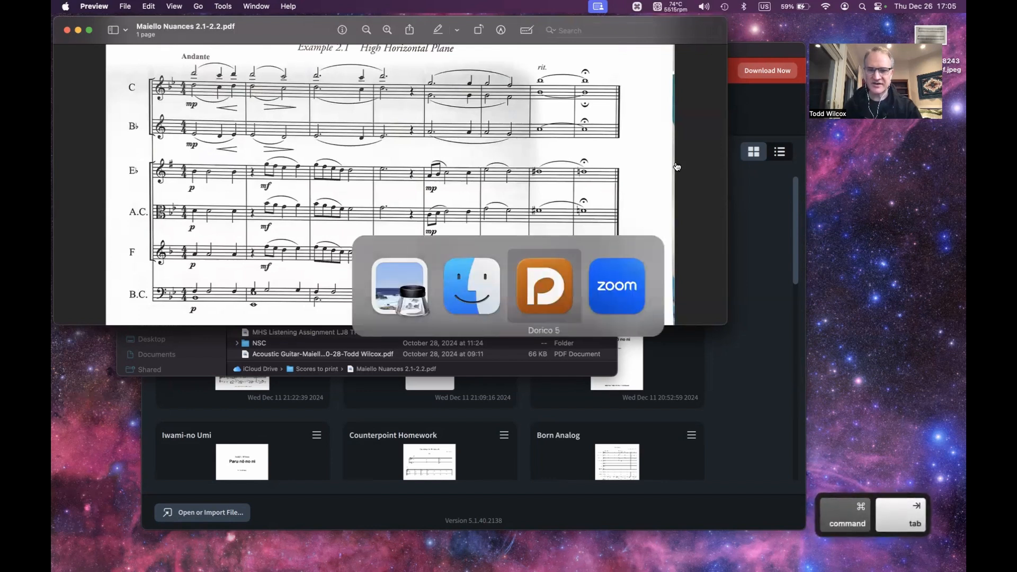
key("super+Tab")
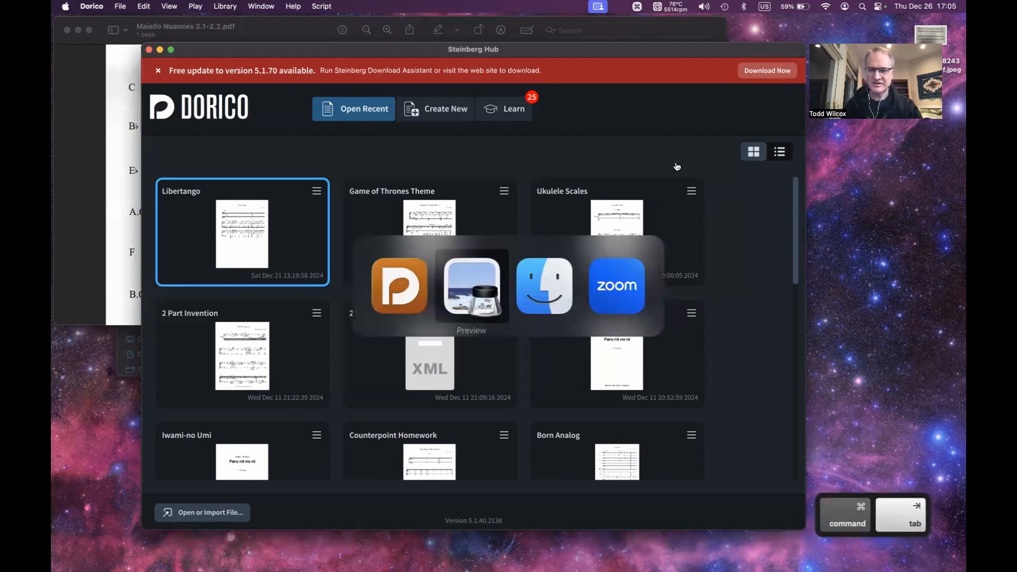
key("super+Tab")
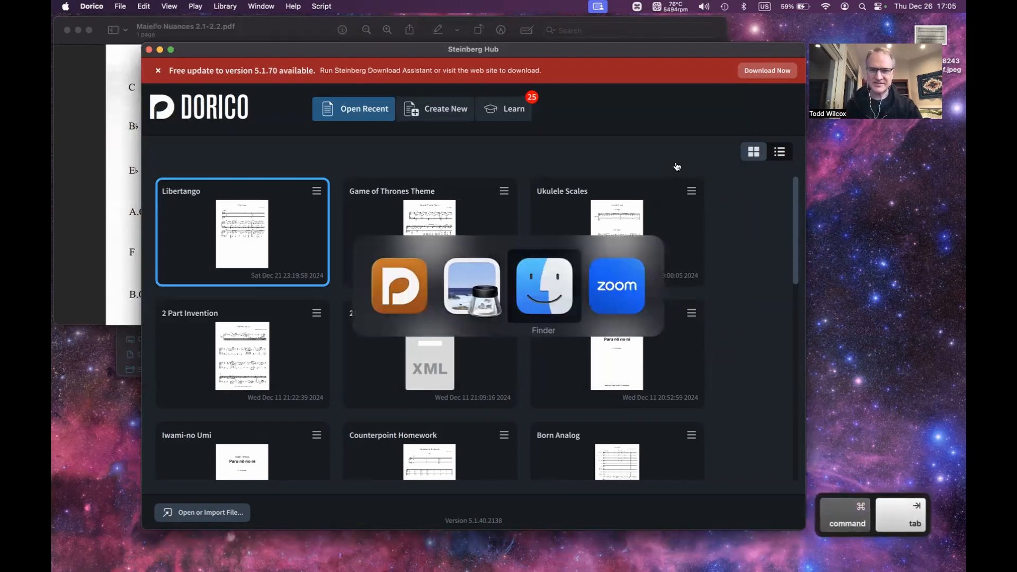
key("super+Tab")
key("super+Tab")
key("super+Tab")
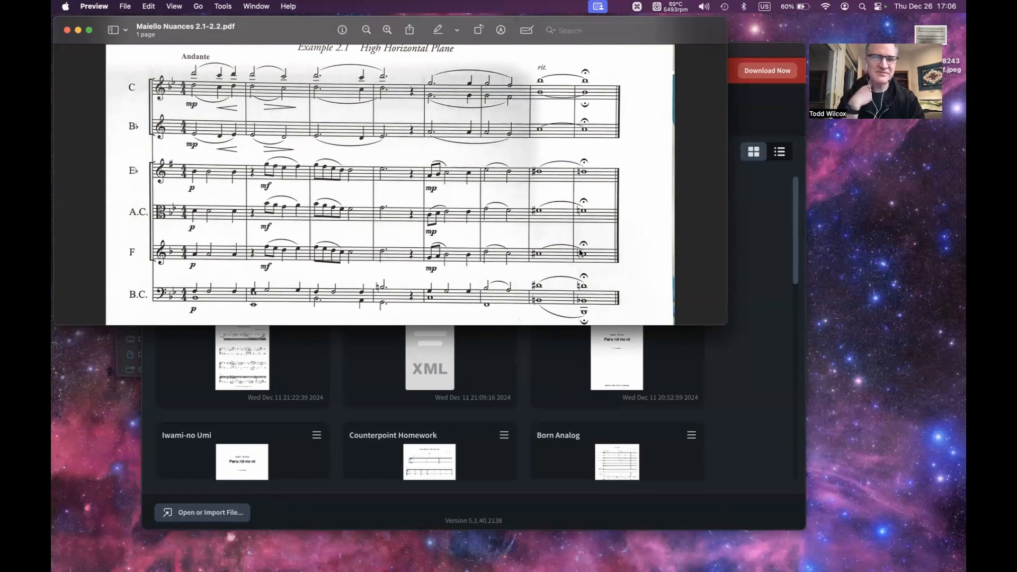
key("cmd+Tab")
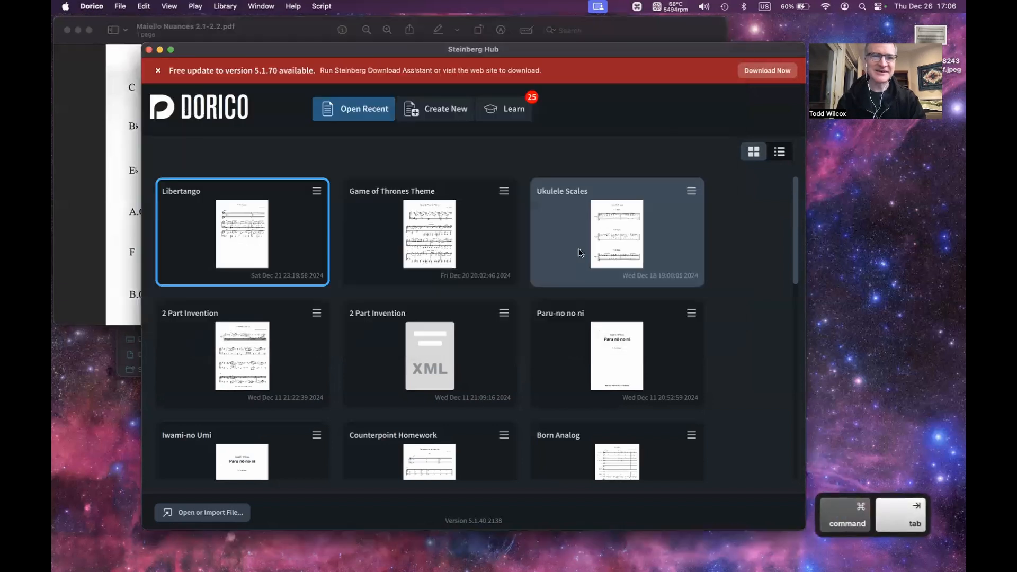
key("super+Tab")
key("super+Tab")
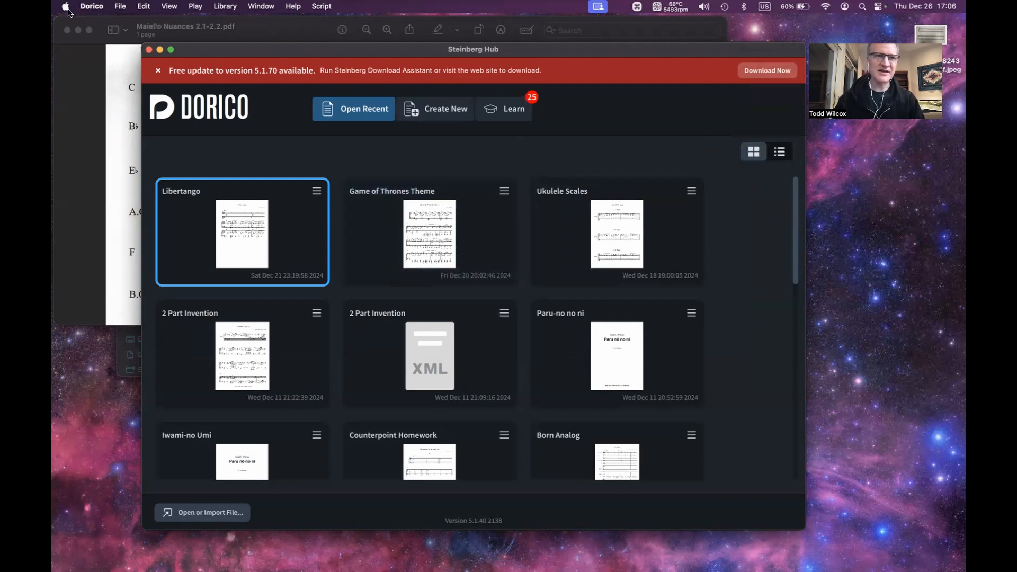
View the Play category of Dorico's preferences and close the dialog
left_click(93, 6)
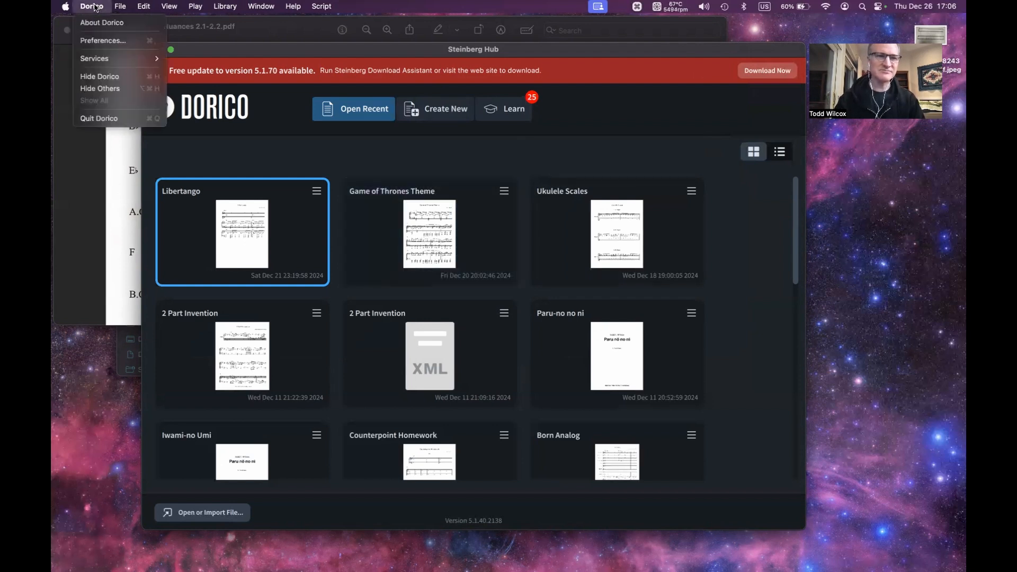
left_click(103, 41)
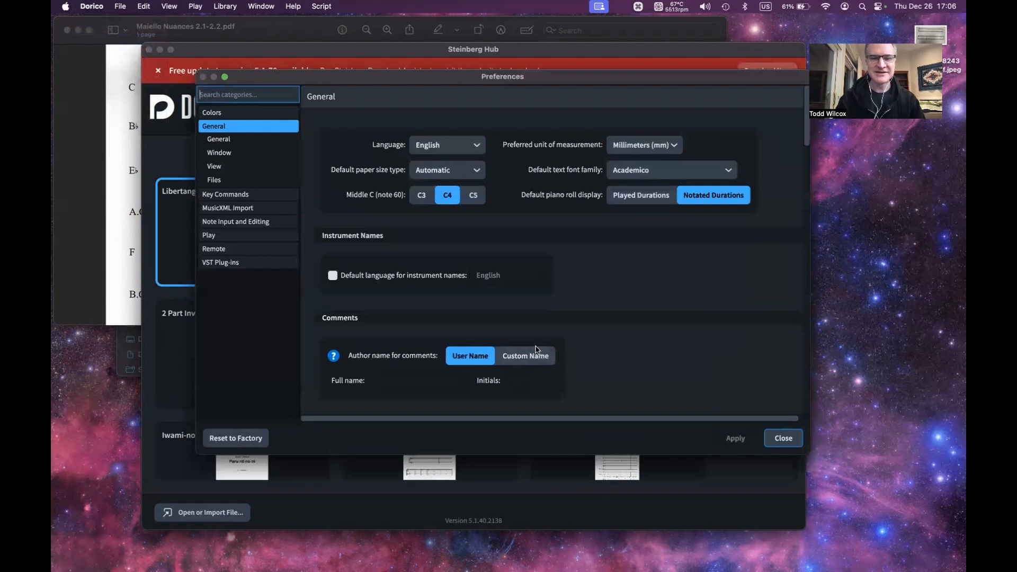
left_click(245, 236)
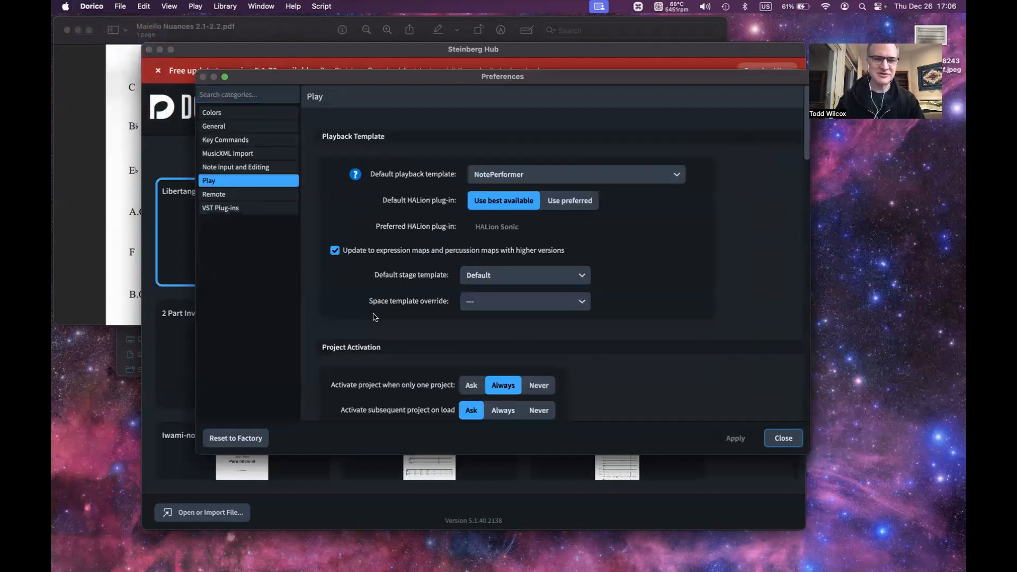
left_click(784, 438)
Reopen the preferences and bring up the audio device setup from the Play category
left_click(95, 7)
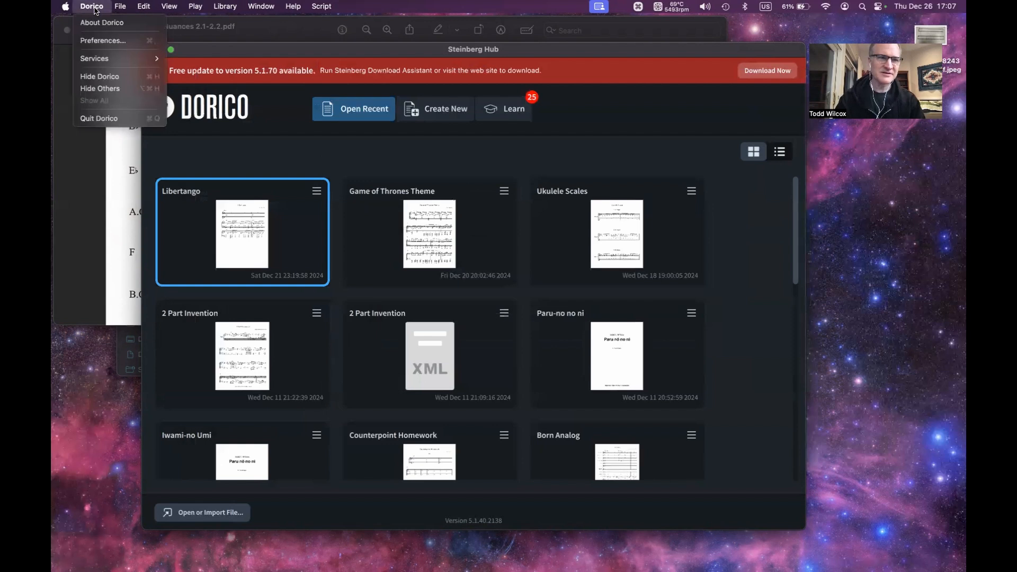
left_click(96, 40)
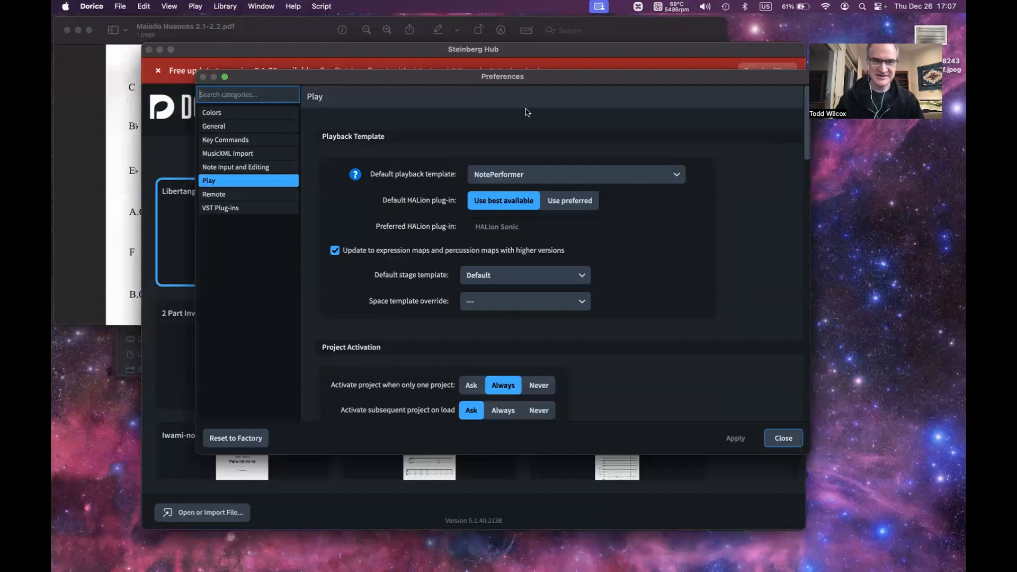
scroll(351, 315, "down", 10)
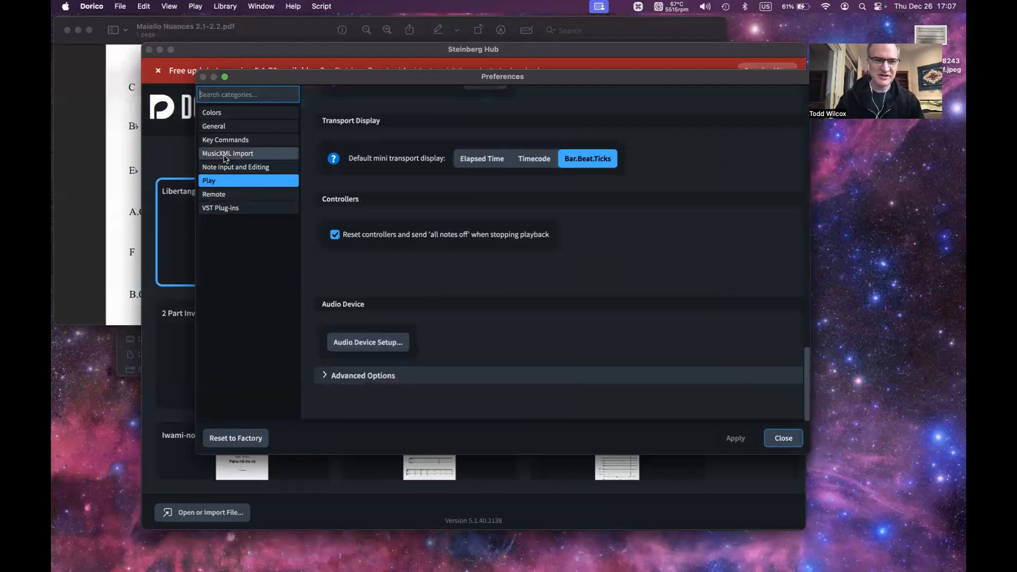
left_click(362, 344)
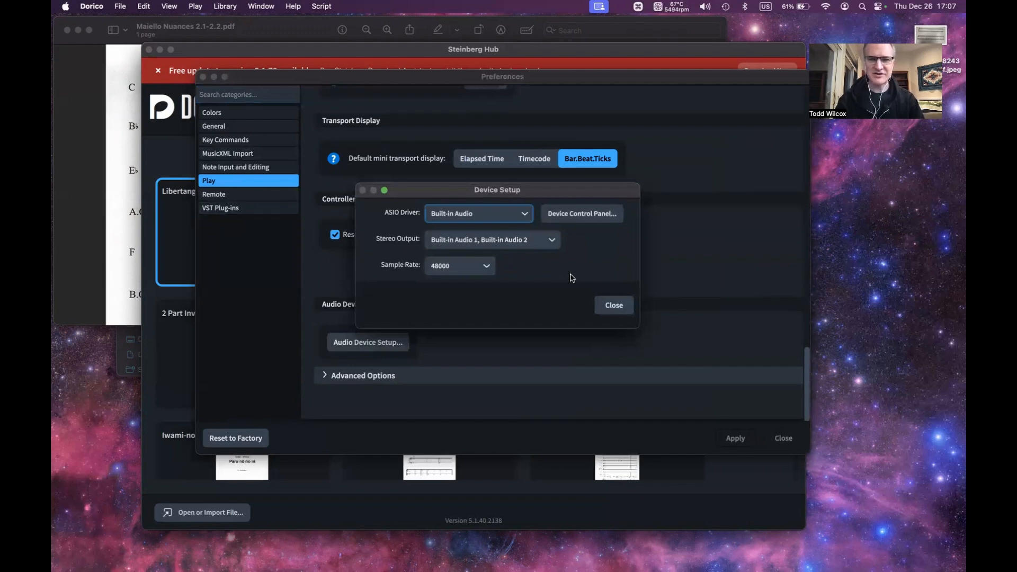
Try ZoomAudioDevice as the ASIO driver and return to Built-in Audio
left_click(524, 217)
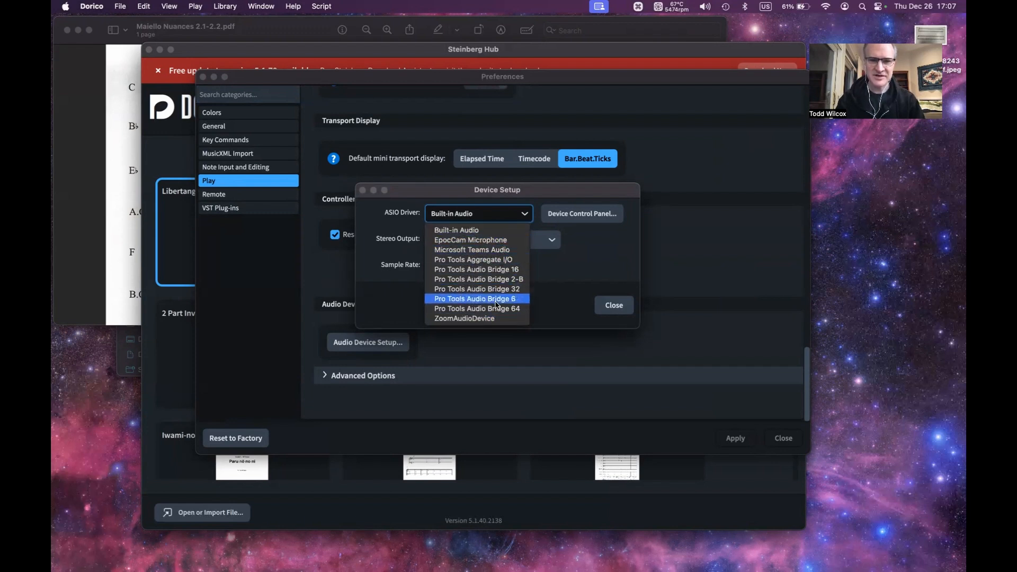
left_click(484, 318)
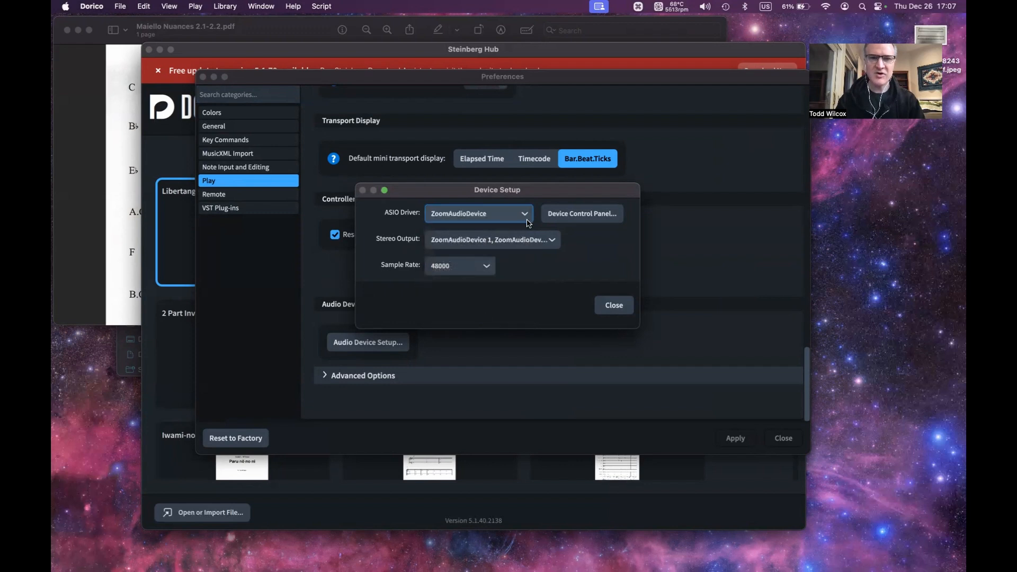
left_click(508, 219)
left_click(497, 230)
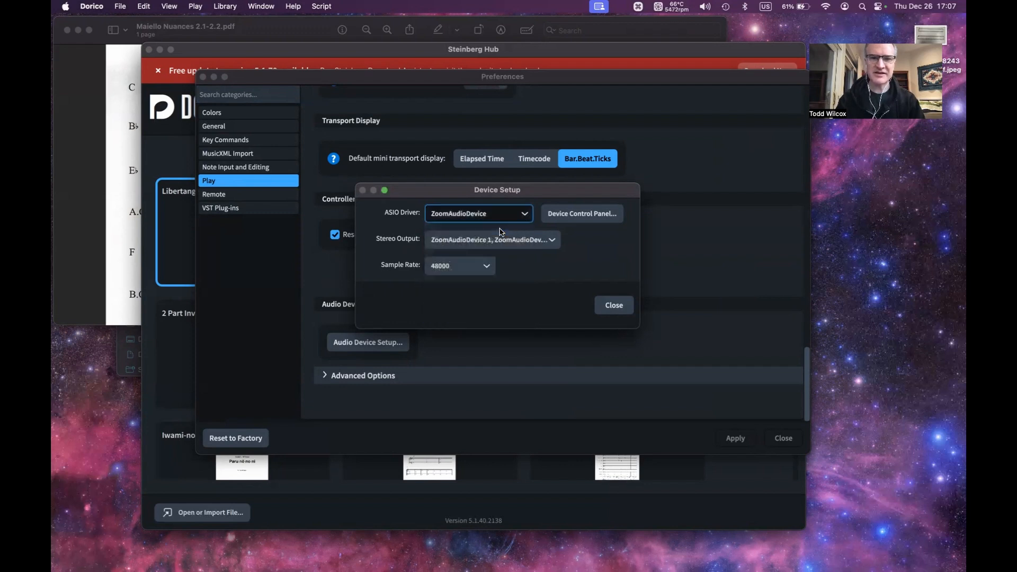
Inspect the input and output configuration in the CoreAudio device settings of the Built-in Audio driver
left_click(576, 215)
scroll(338, 498, "down", 2)
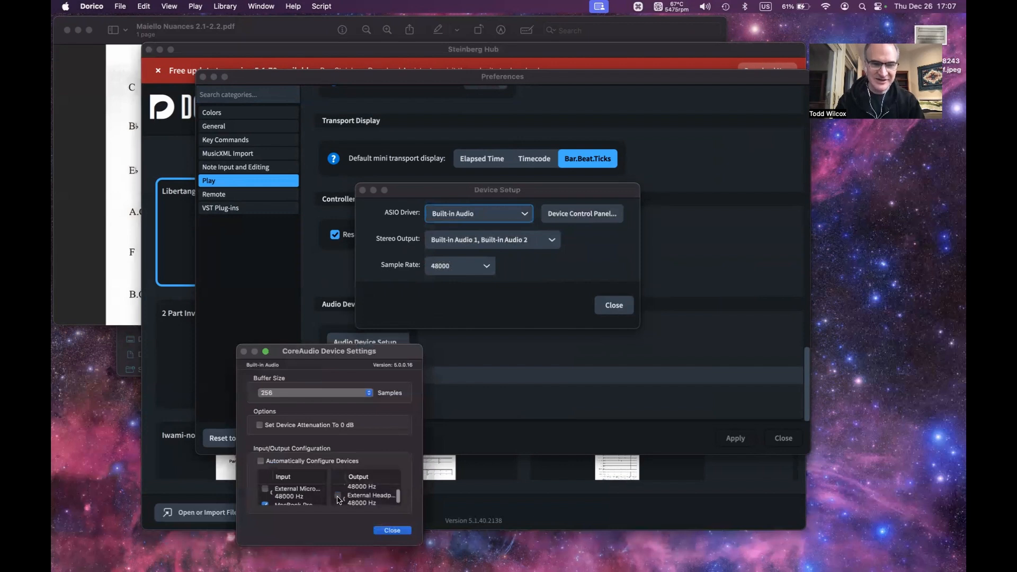
left_click(396, 529)
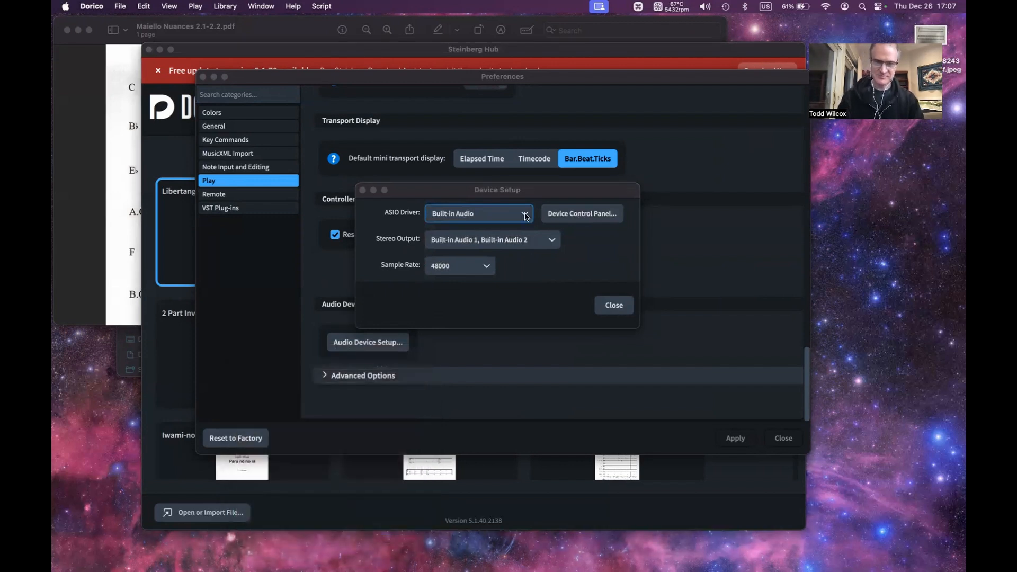
Set the ASIO driver to ZoomAudioDevice
left_click(525, 216)
left_click(493, 319)
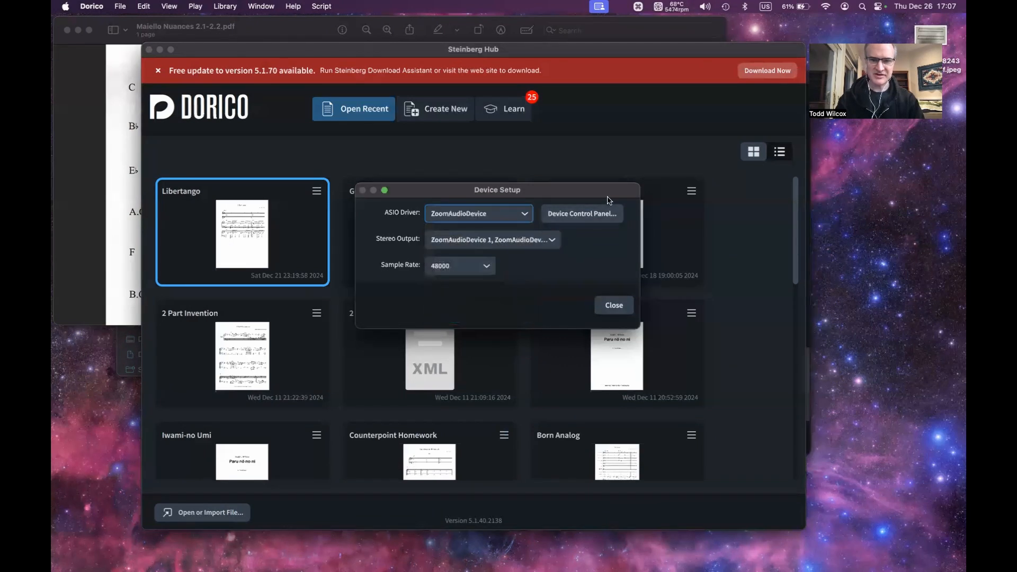
Check the CoreAudio device settings of the ZoomAudioDevice driver and leave the audio device setup
left_click(585, 215)
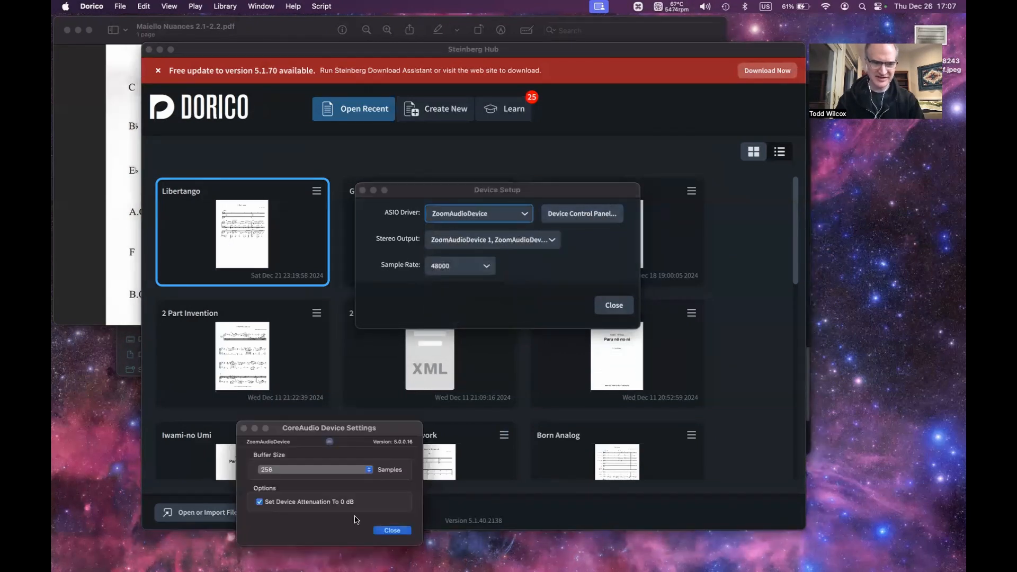
left_click(388, 530)
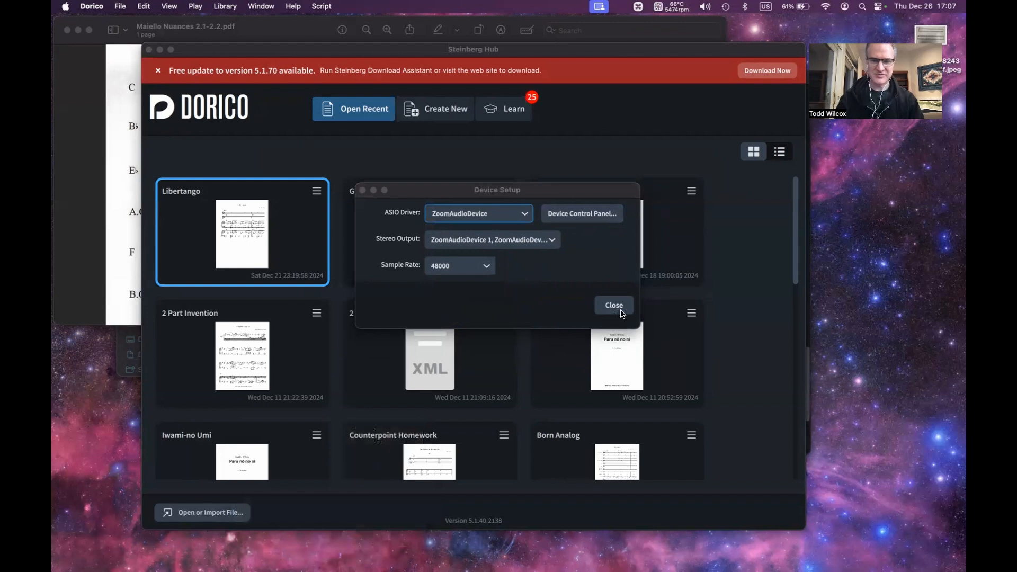
left_click(614, 306)
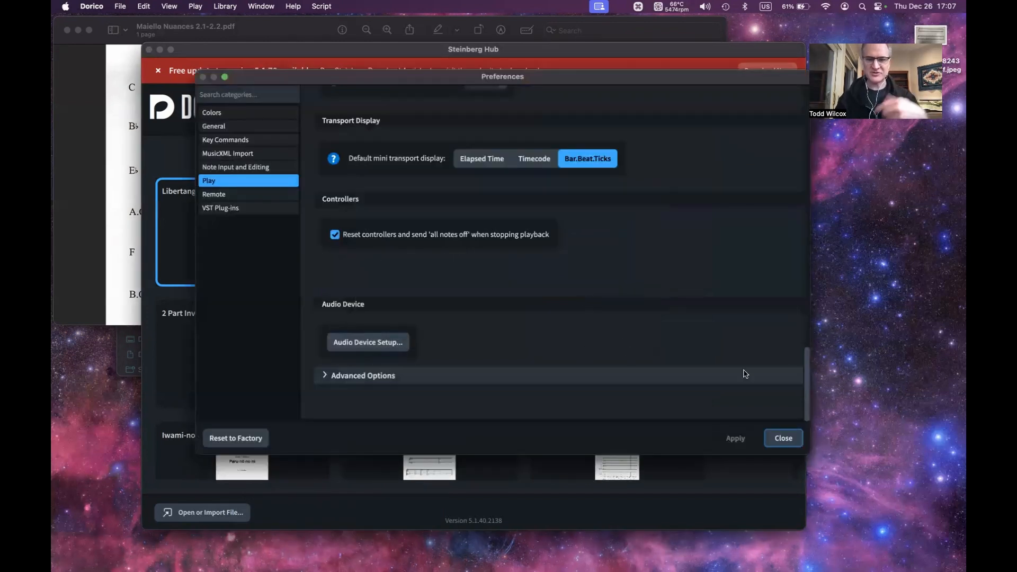
Review the available default playback templates in the Play preferences, keep NotePerformer, and close the preferences
scroll(649, 320, "up", 15)
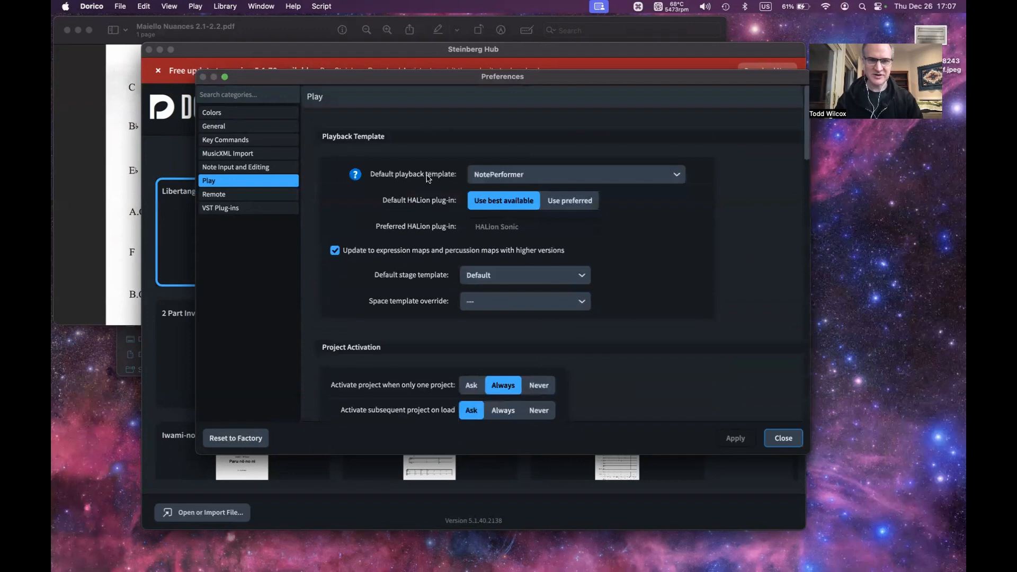
left_click(678, 174)
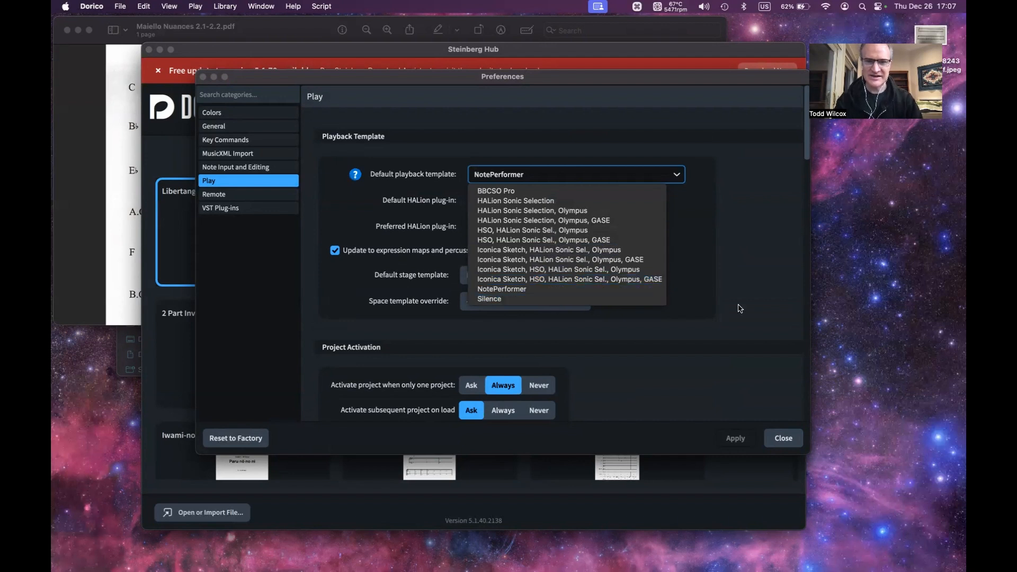
left_click(781, 228)
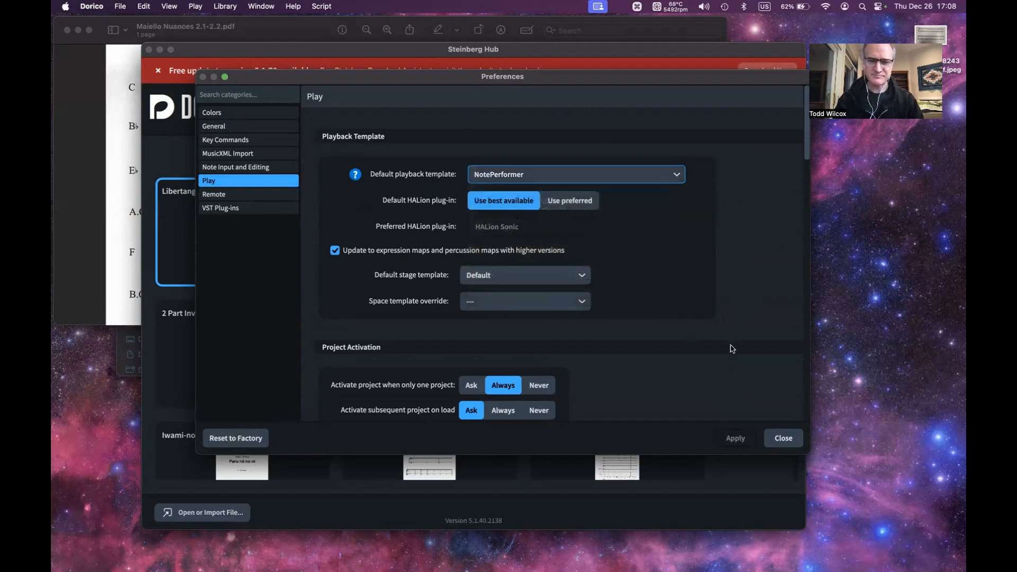
left_click(783, 439)
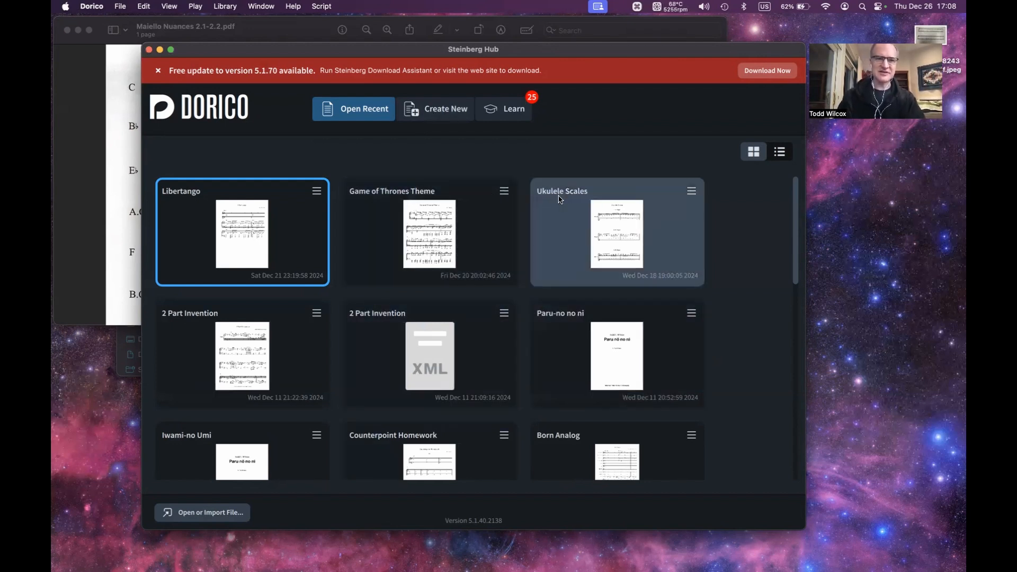
Start a new project from the Empty template and check the staves of the Example 2.1 PDF in Preview before returning to Dorico
left_click(432, 114)
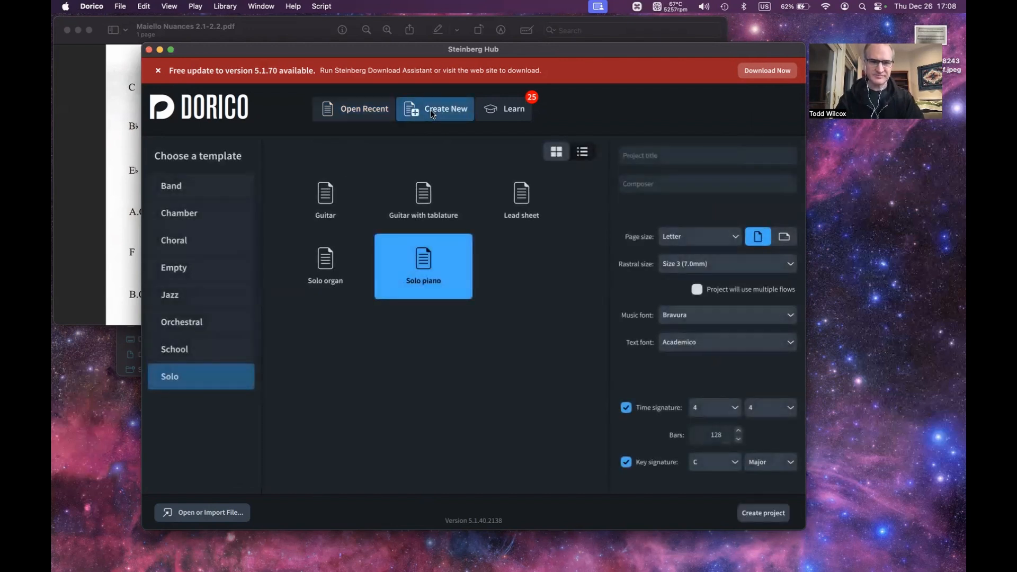
left_click(187, 268)
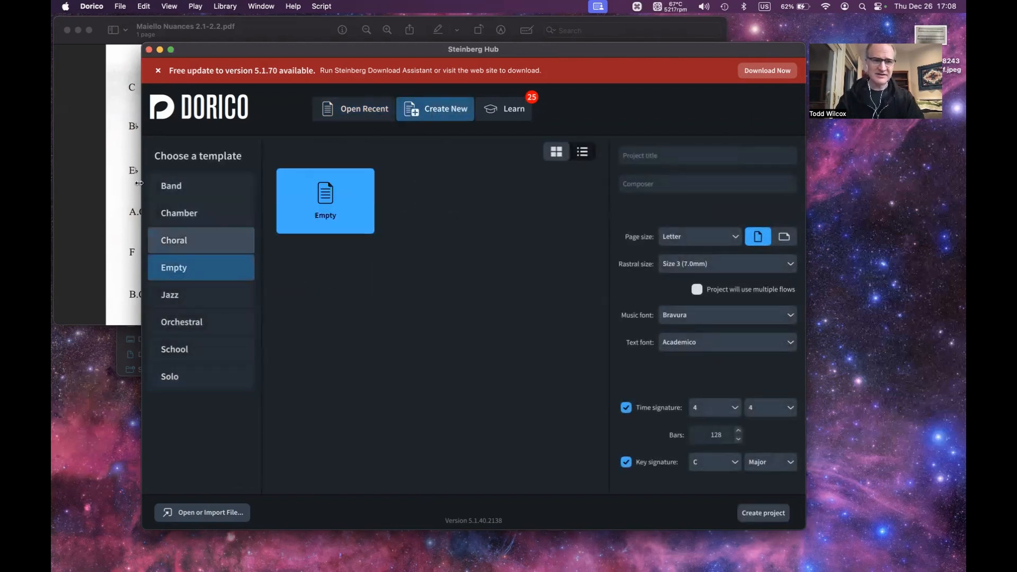
left_click(98, 154)
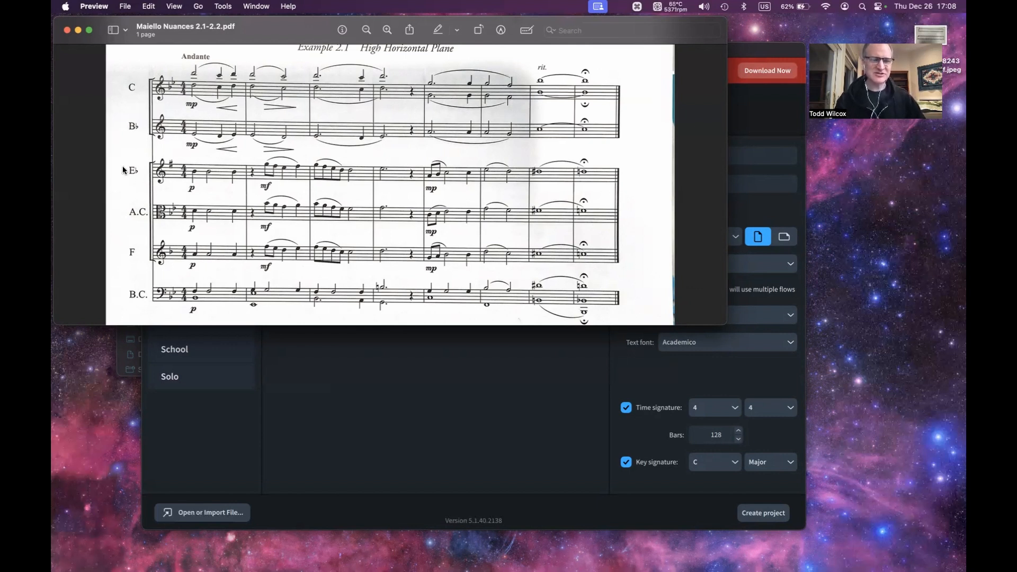
key("super+Tab")
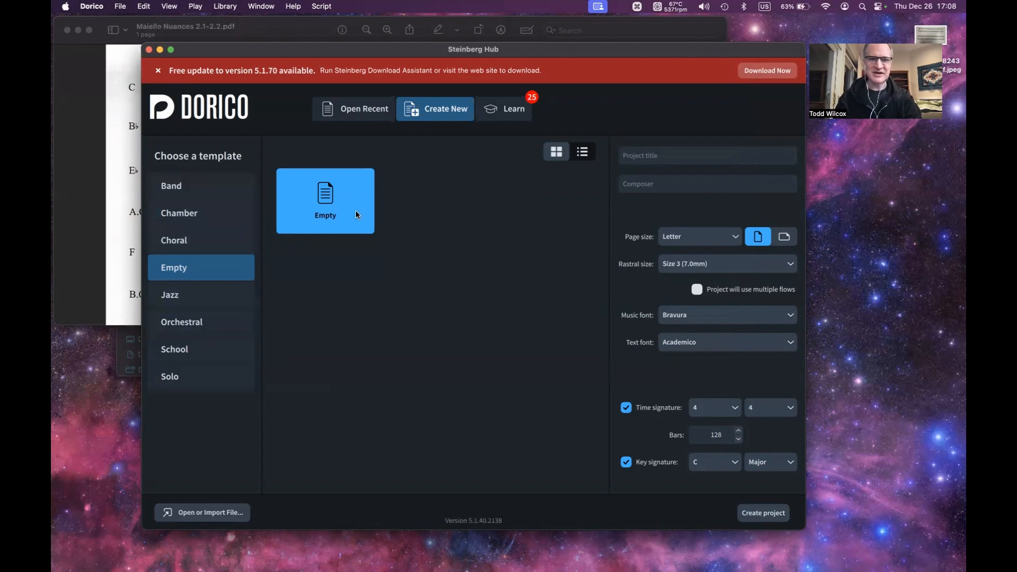
Title the project "Conducting Nuances Exercises" and enter the composer's full name
left_click(694, 158)
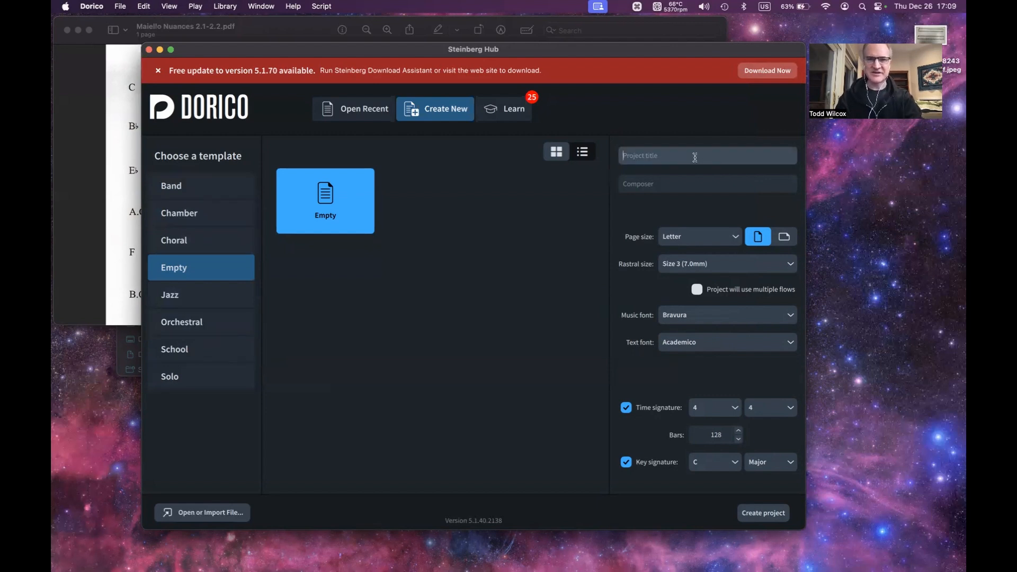
type("Conducting")
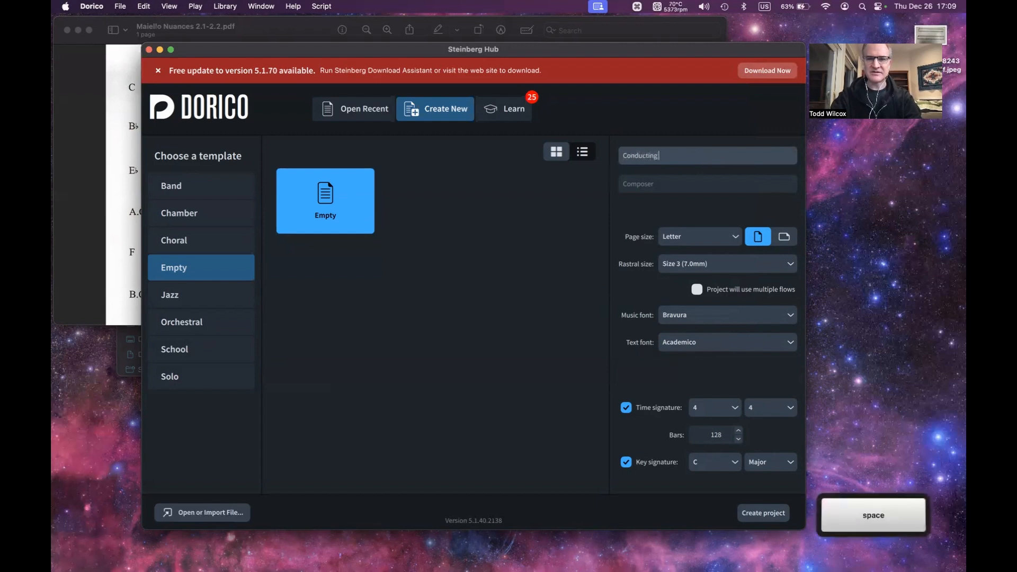
type(" Nuances E")
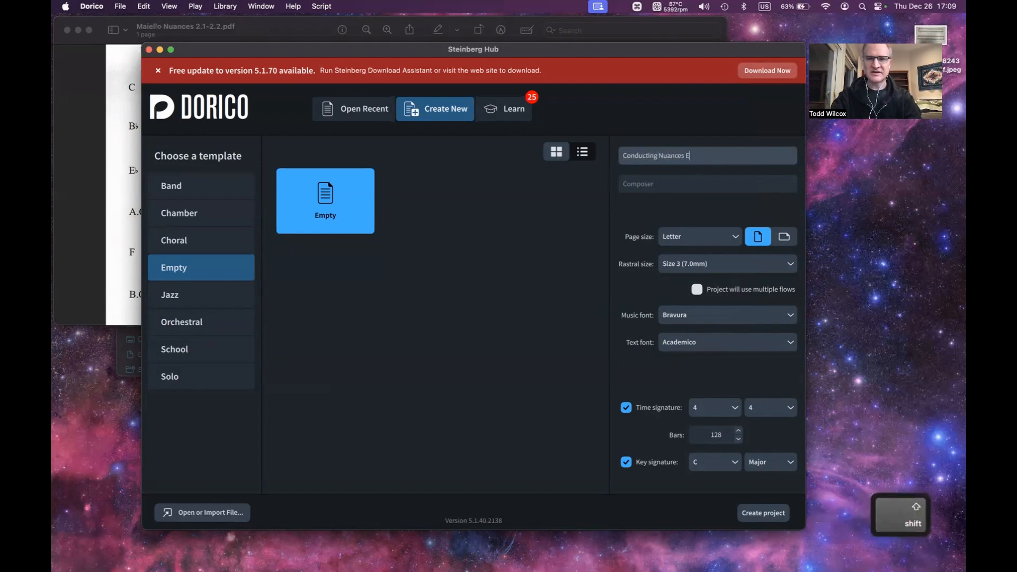
type("xercises")
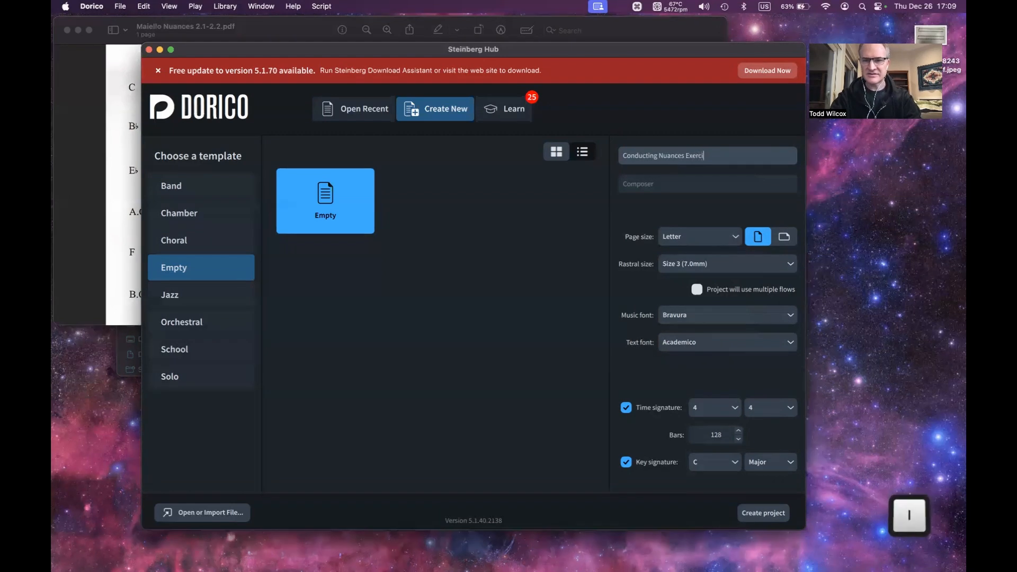
key("Tab")
type("Vince")
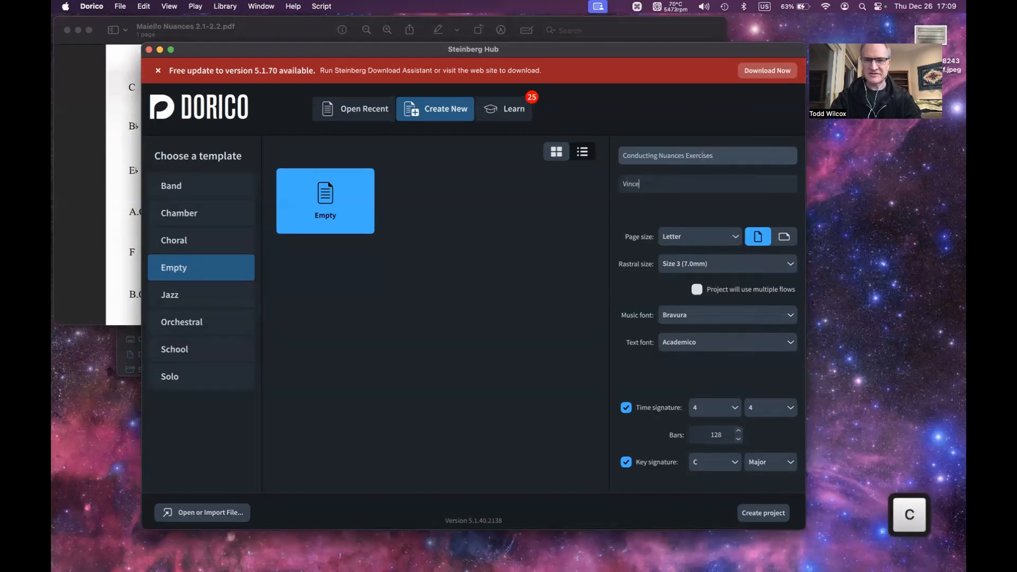
type("nt Oppido")
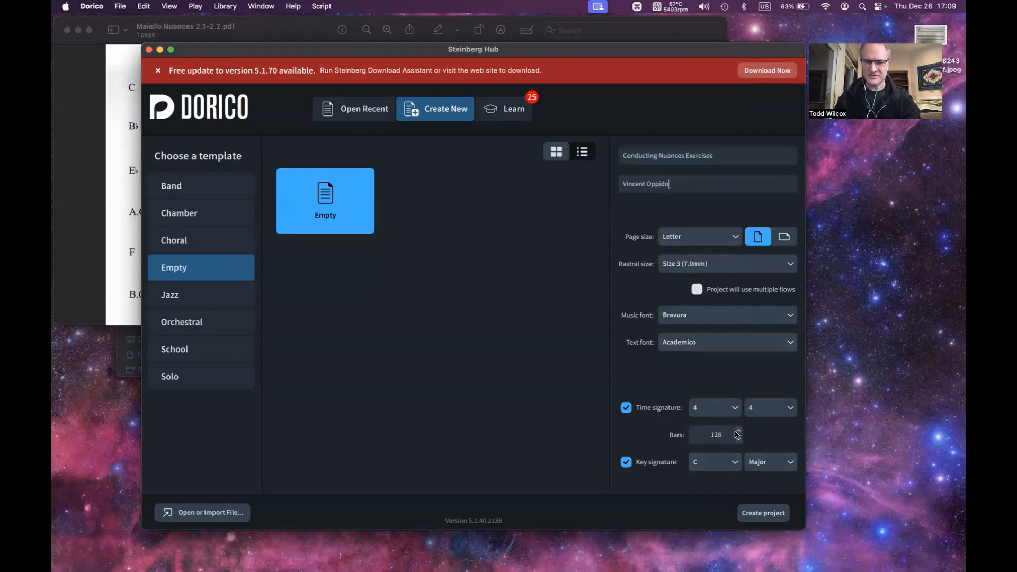
Disable the initial time signature and key signature, set the bar count to 1, and create the project
double_click(717, 435)
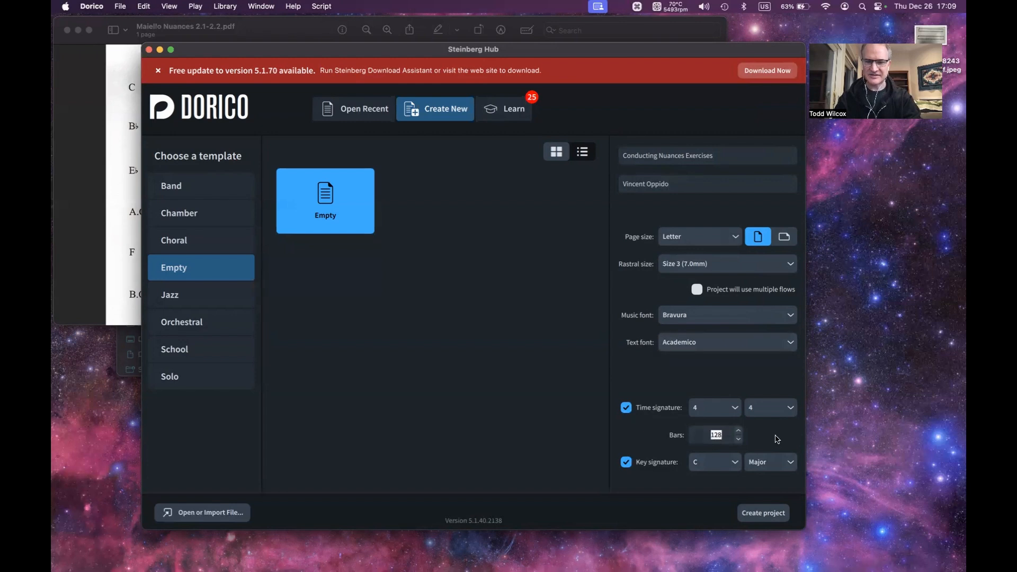
left_click(626, 408)
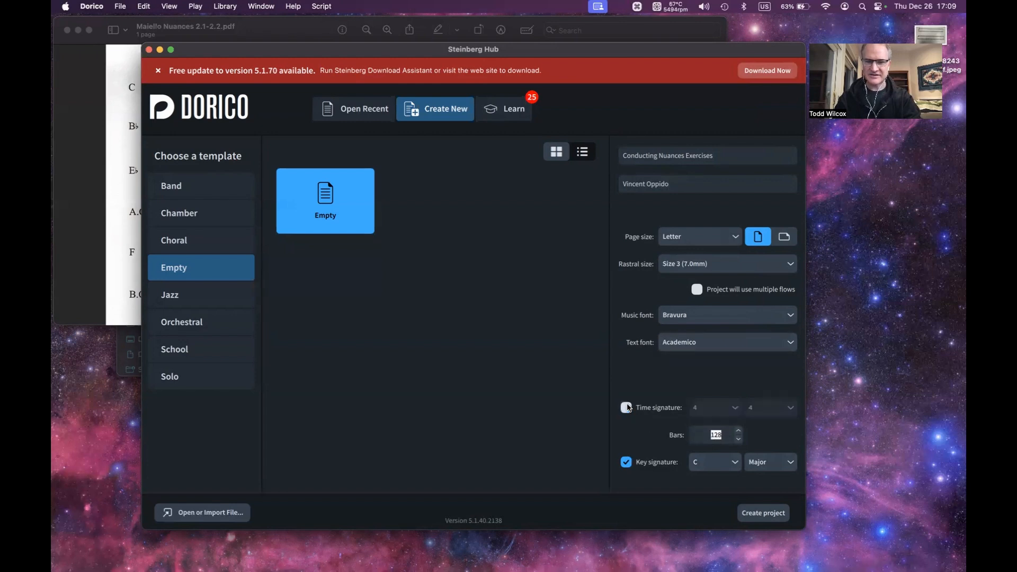
left_click(626, 462)
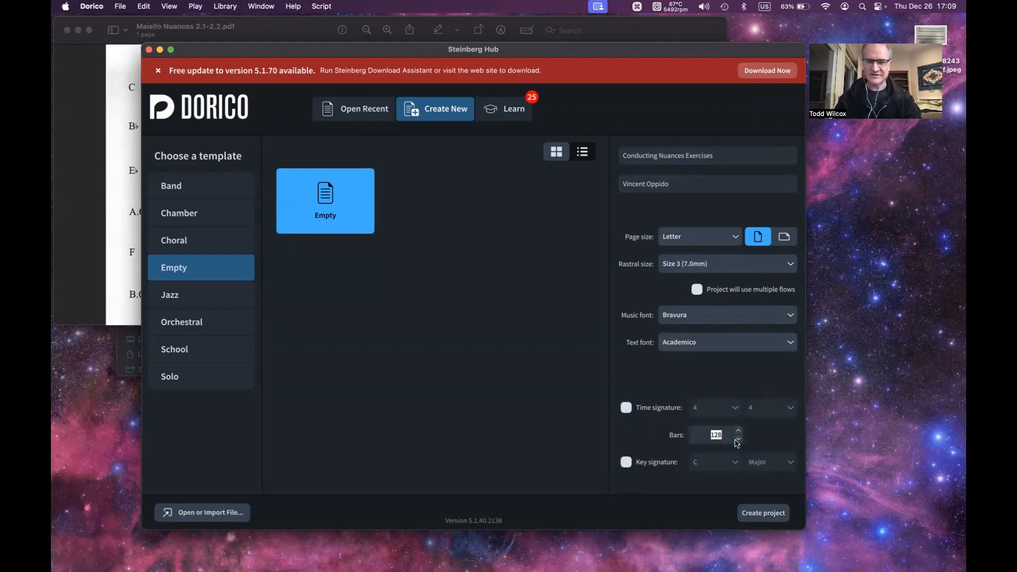
type("1")
left_click(768, 514)
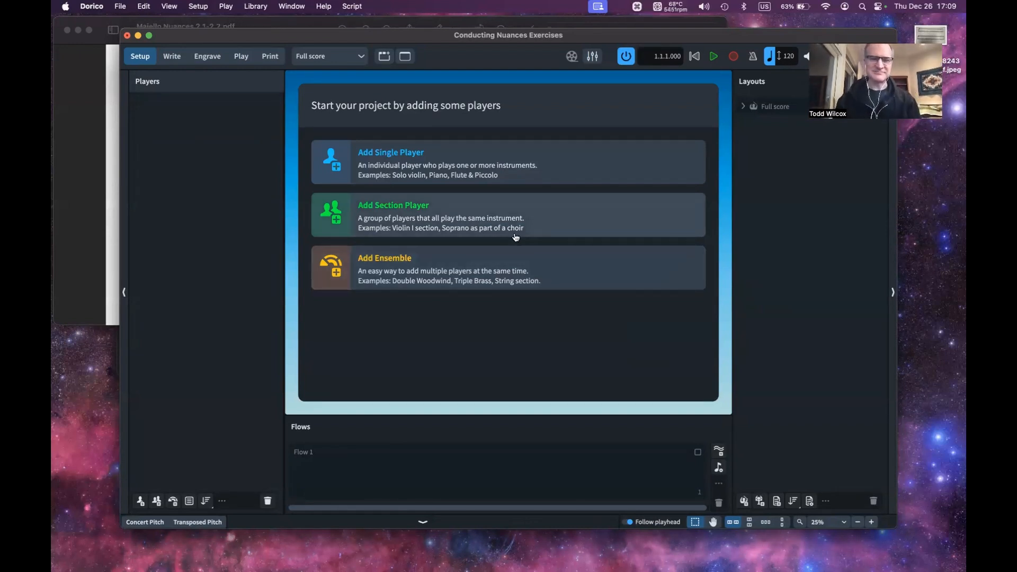
left_click(441, 271)
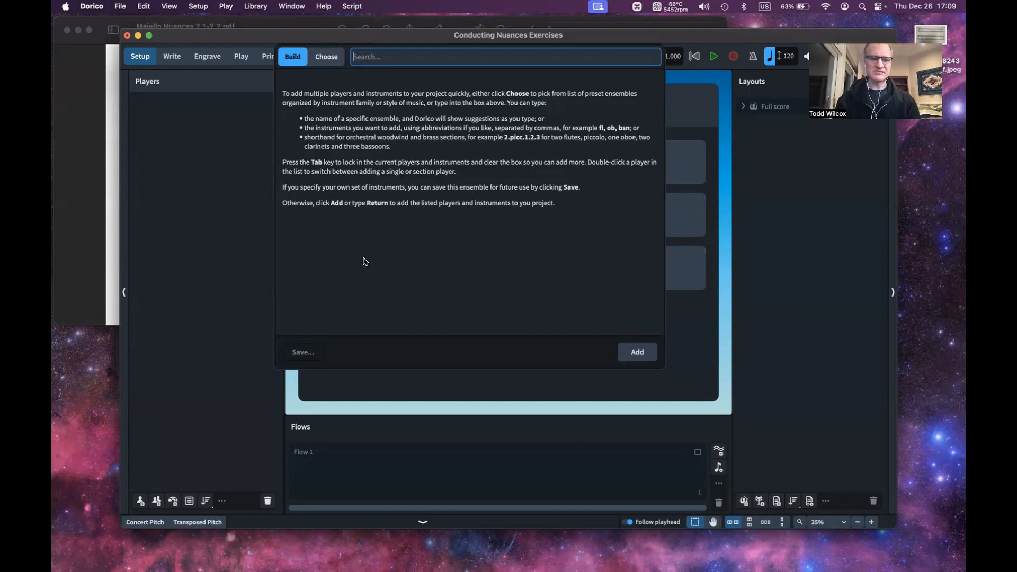
key("Escape")
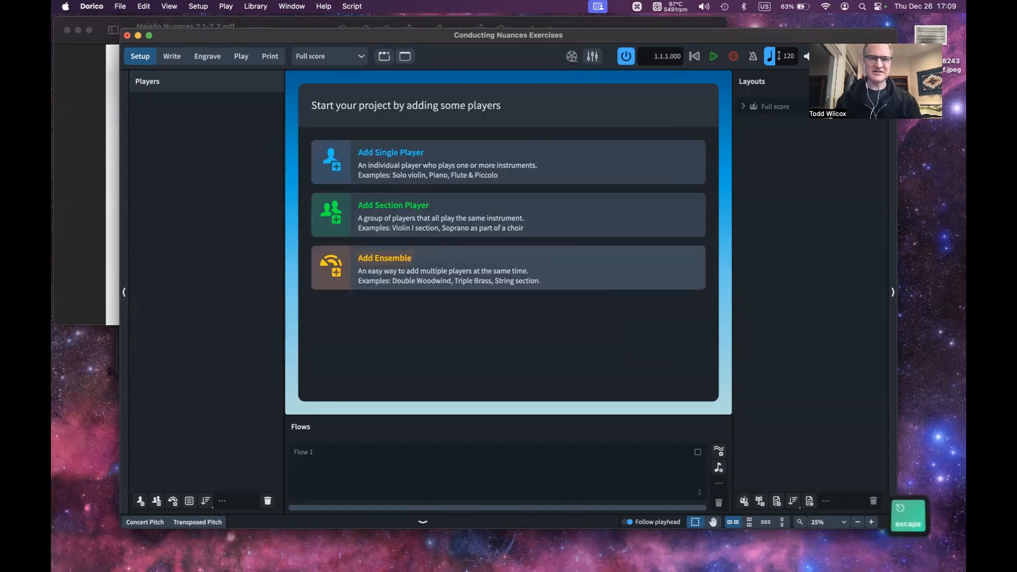
left_click(428, 169)
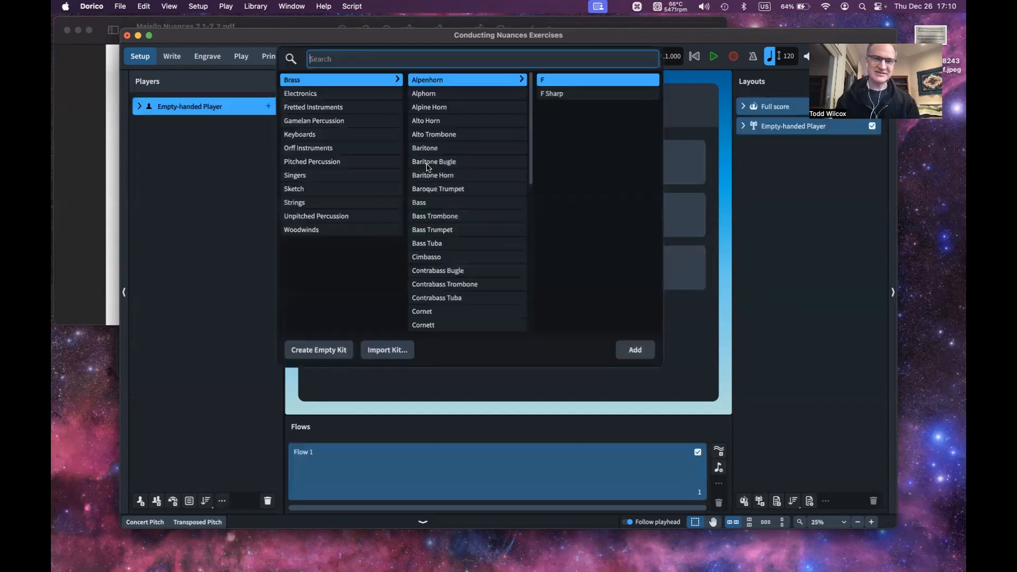
key("Escape")
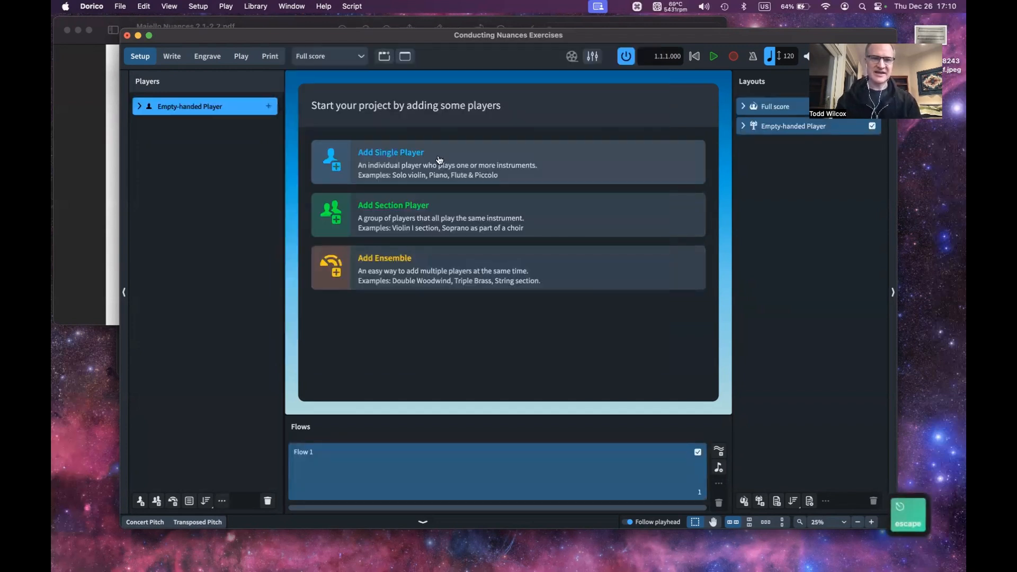
left_click(269, 502)
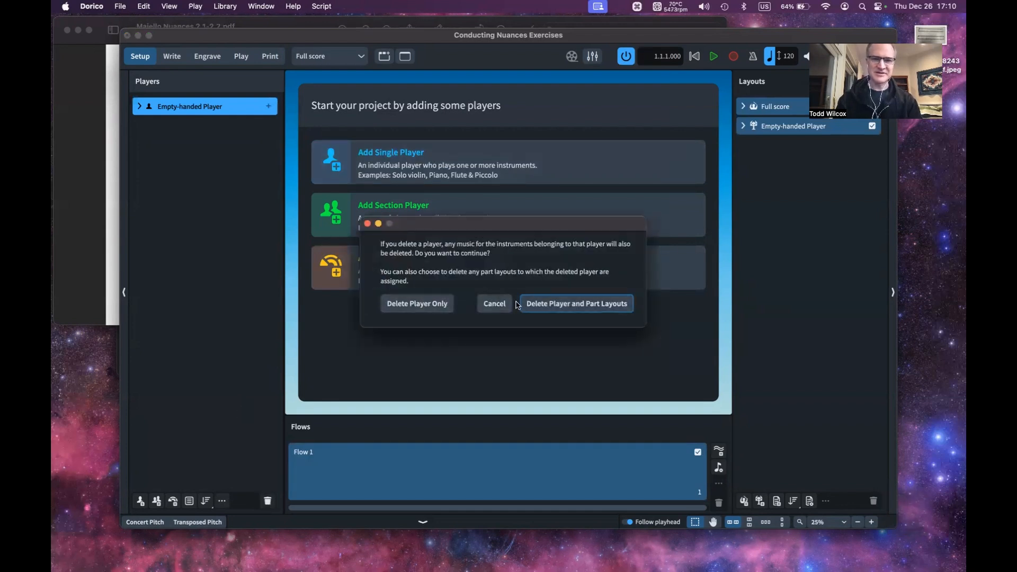
left_click(558, 308)
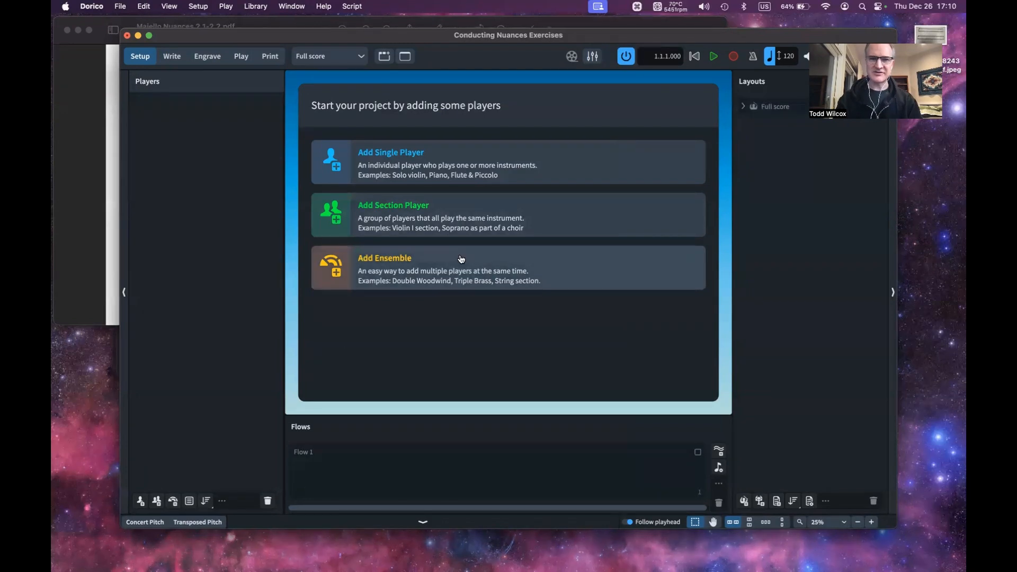
Browse the preset ensembles, including the Strings category, and return to building a custom ensemble
left_click(401, 266)
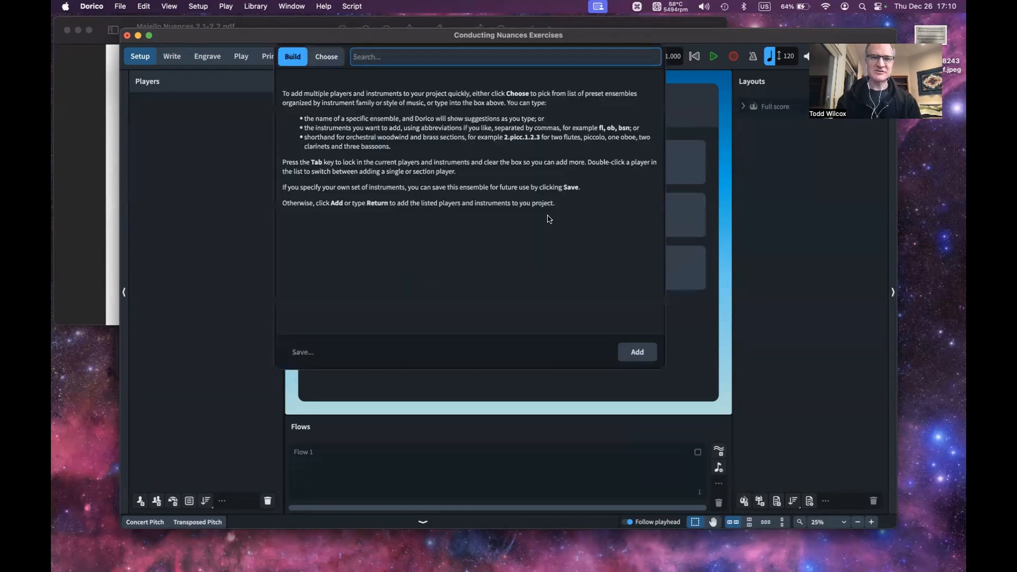
left_click(330, 57)
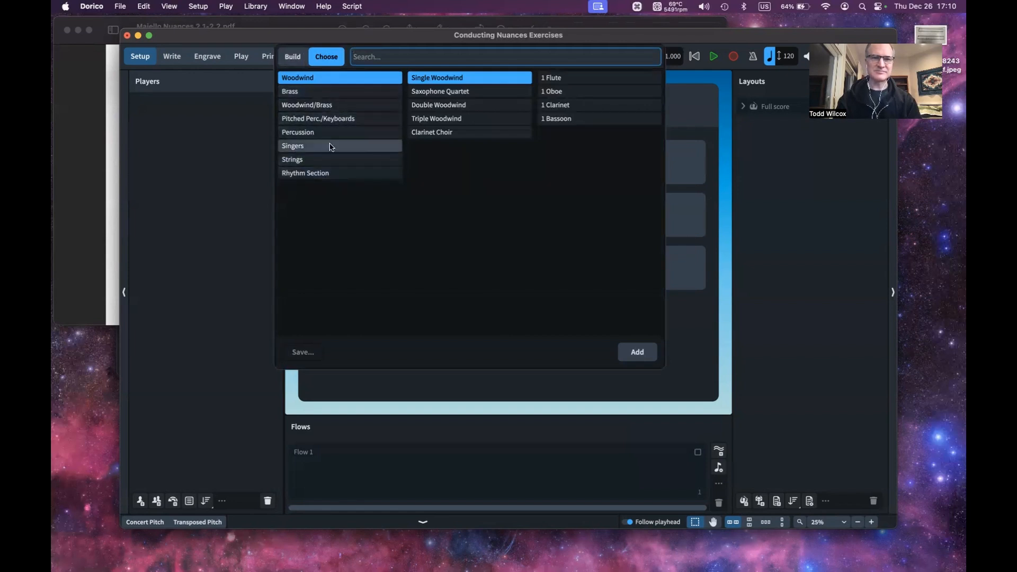
left_click(334, 161)
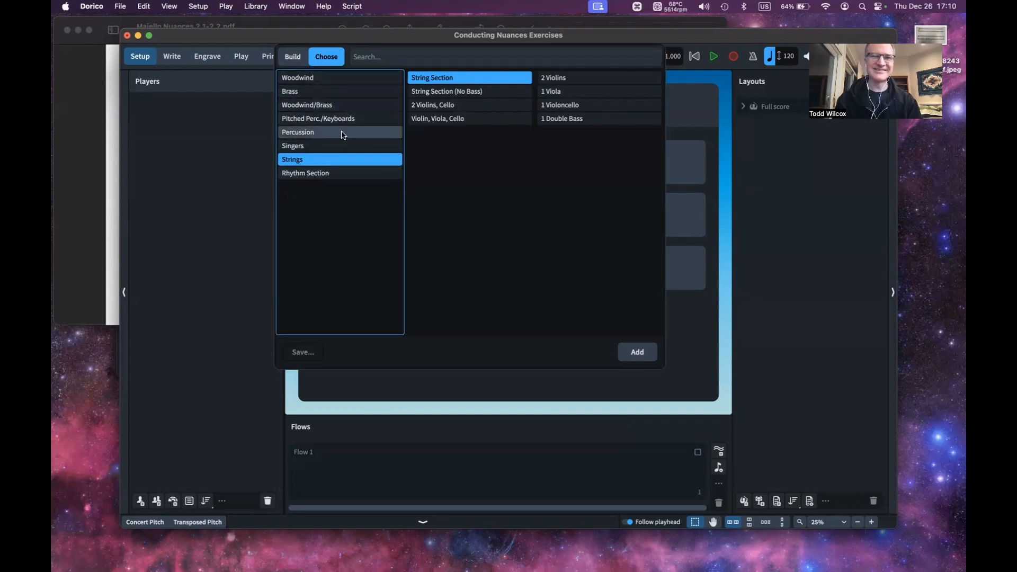
left_click(295, 57)
left_click(399, 60)
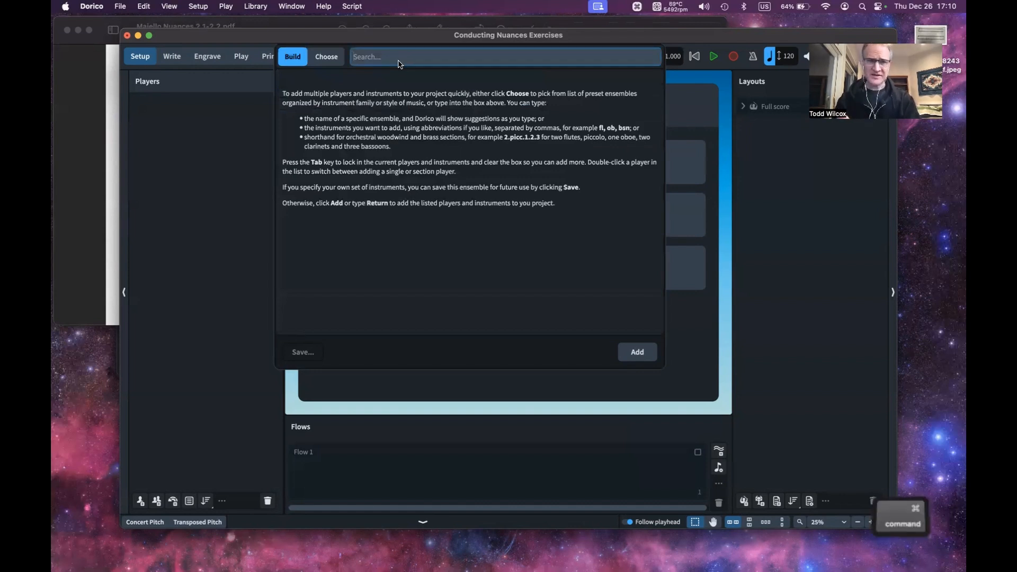
Check the instrument staves of Example 2.1 in the Preview PDF, and return to Dorico to start adding an ensemble again
left_click(101, 70)
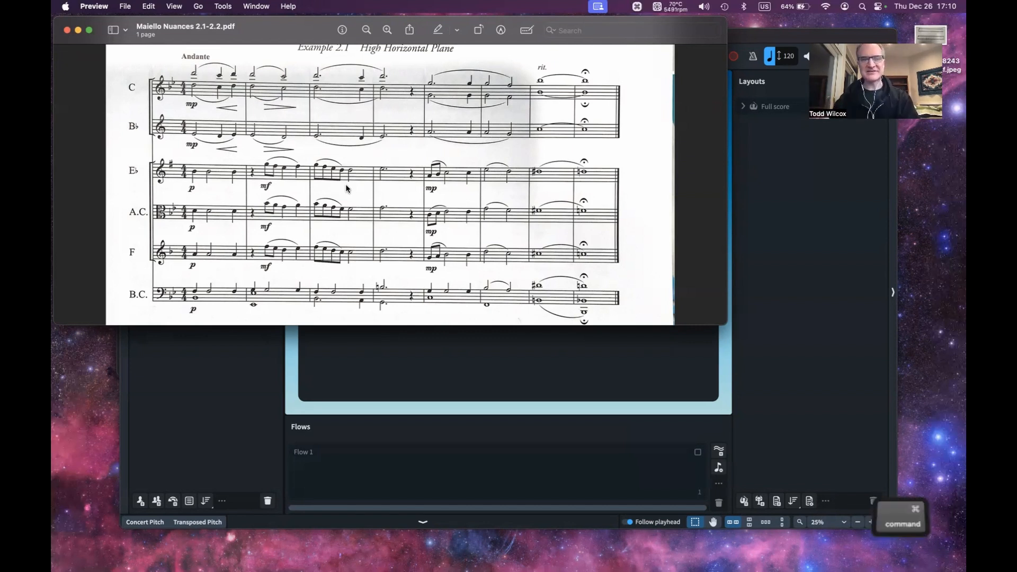
key("super+Tab")
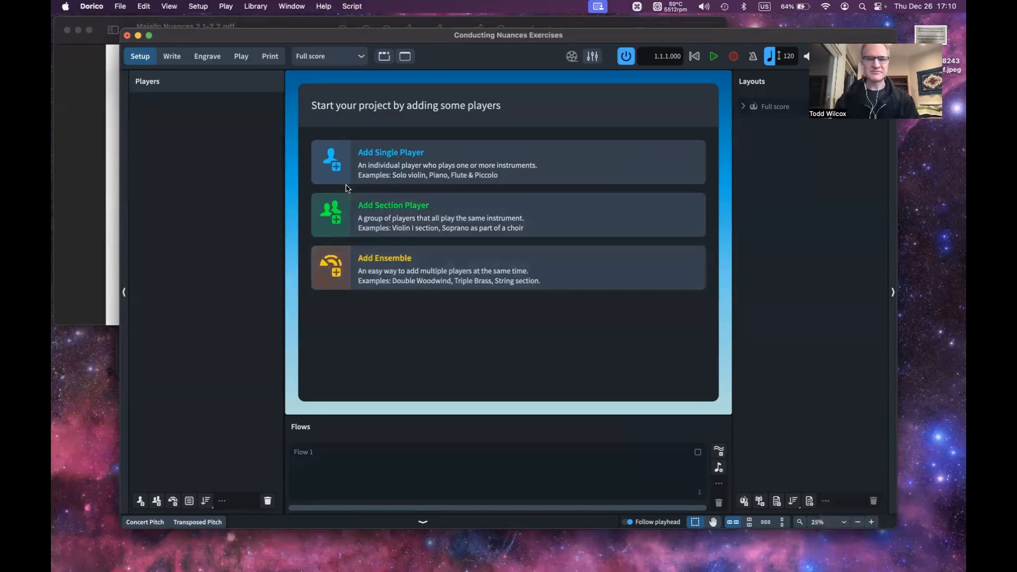
key("super+grave")
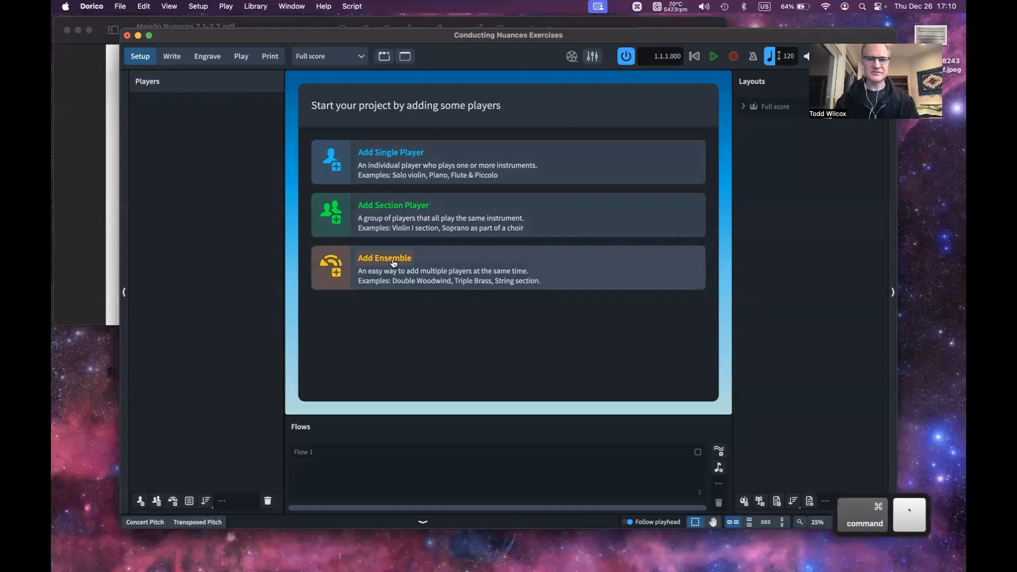
left_click(393, 263)
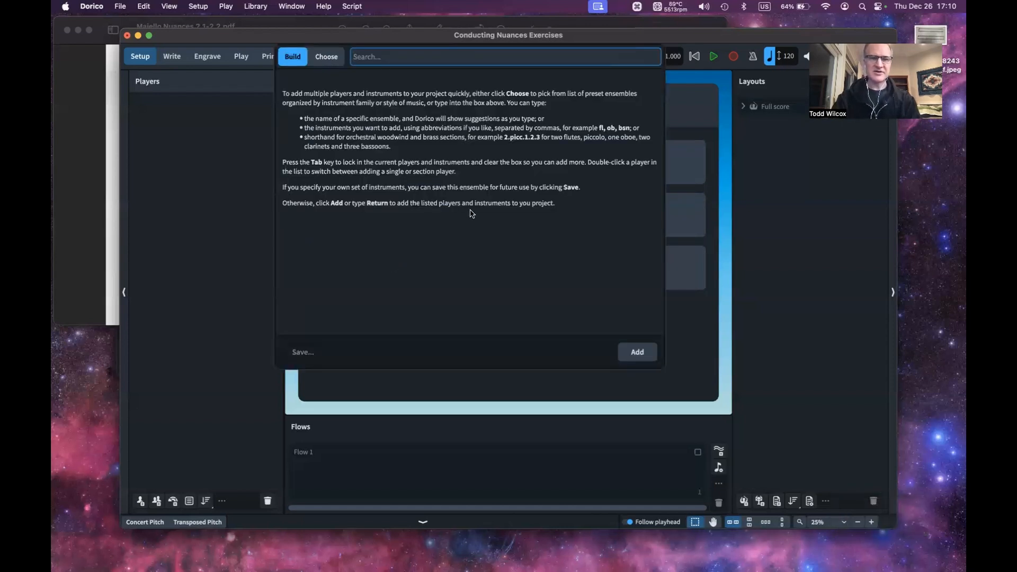
type("vio")
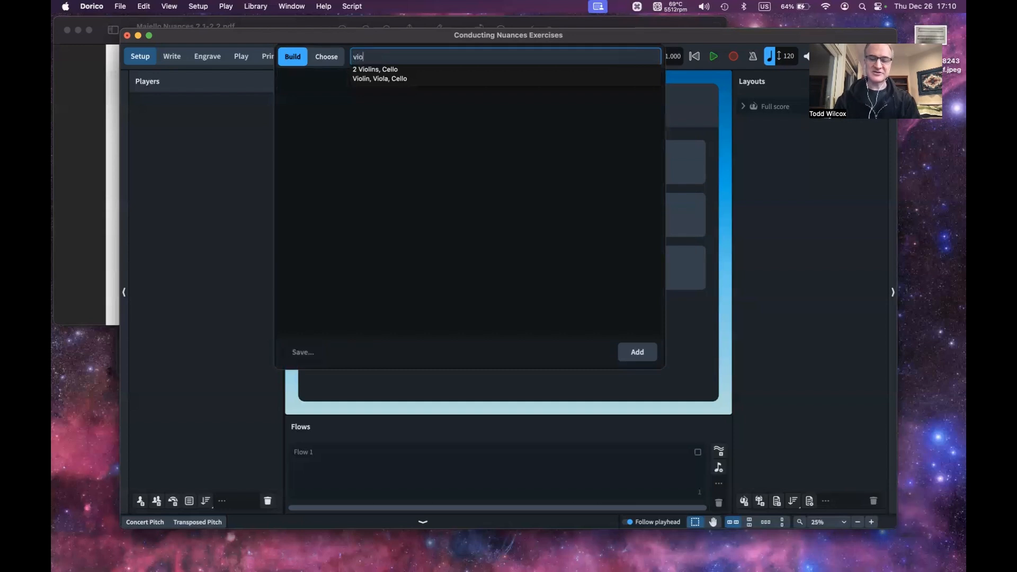
key("Down")
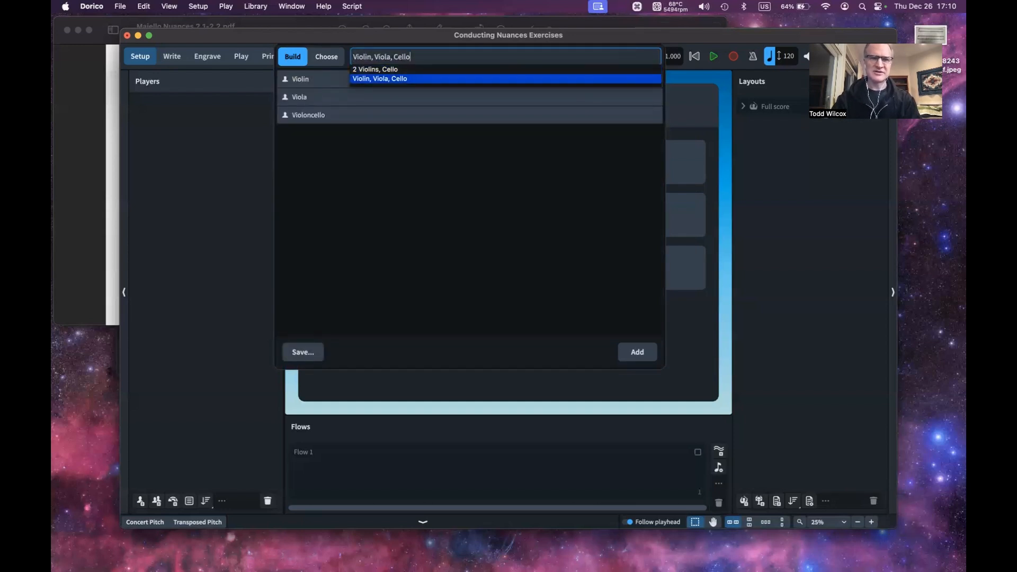
type(",")
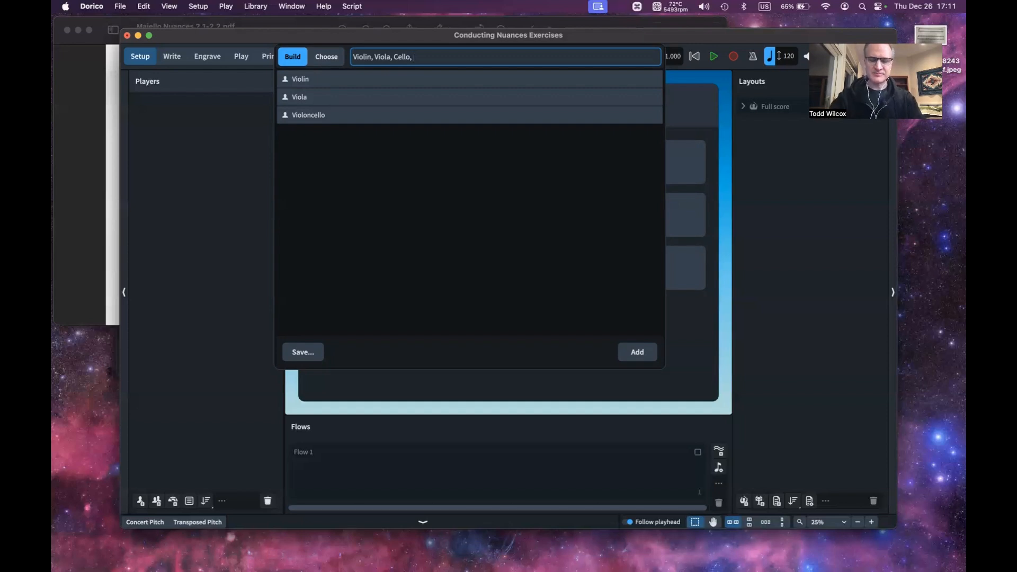
type("ob")
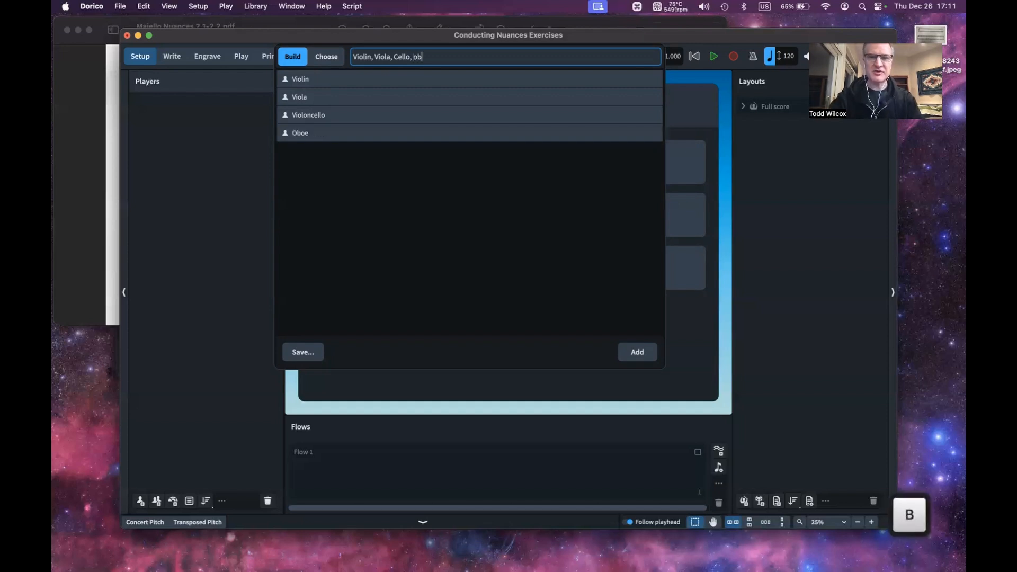
type(",")
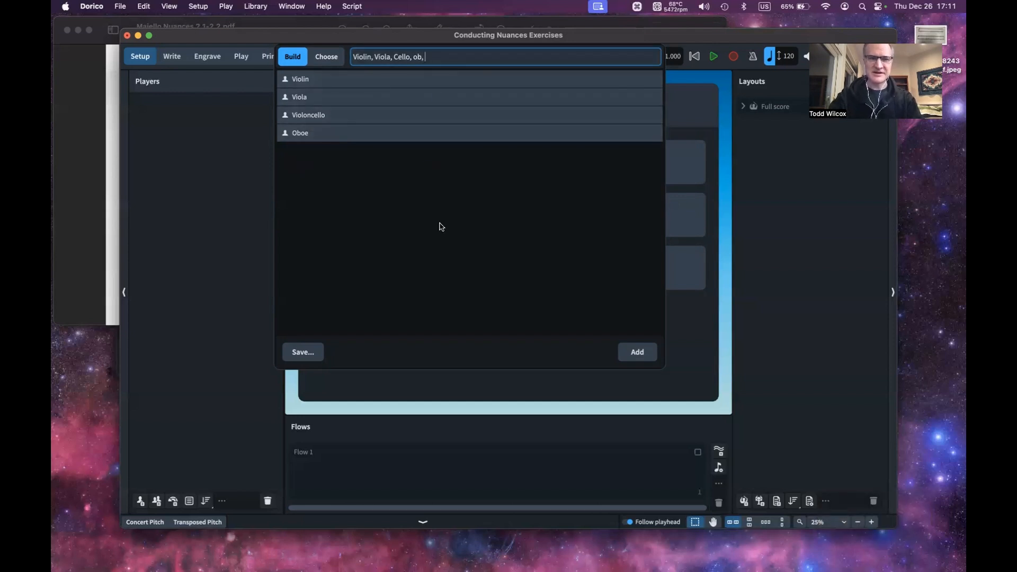
key("BackSpace")
key("BackSpace")
key("BackSpace")
key("BackSpace")
key("BackSpace")
key("BackSpace")
key("BackSpace")
key("BackSpace")
key("BackSpace")
key("BackSpace")
key("BackSpace")
key("BackSpace")
key("BackSpace")
key("BackSpace")
key("BackSpace")
key("BackSpace")
key("BackSpace")
key("BackSpace")
key("BackSpace")
key("BackSpace")
key("BackSpace")
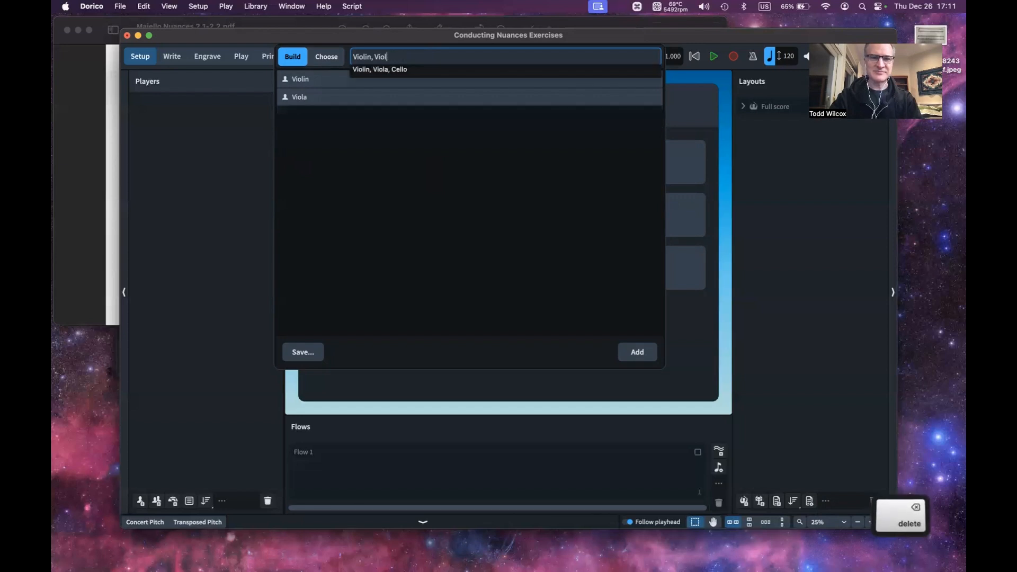
key("BackSpace")
key("BackSpace")
key("BackSpace")
key("BackSpace")
key("BackSpace")
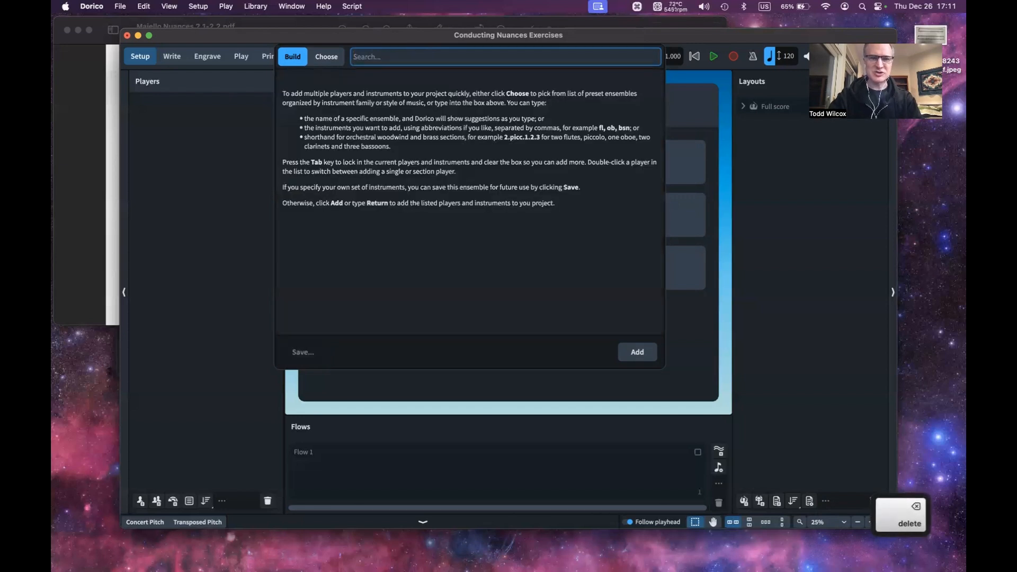
Enter violin, viola and cello for the custom ensemble, using the suggested "Violin, Viola, Cello" combination
type("violi")
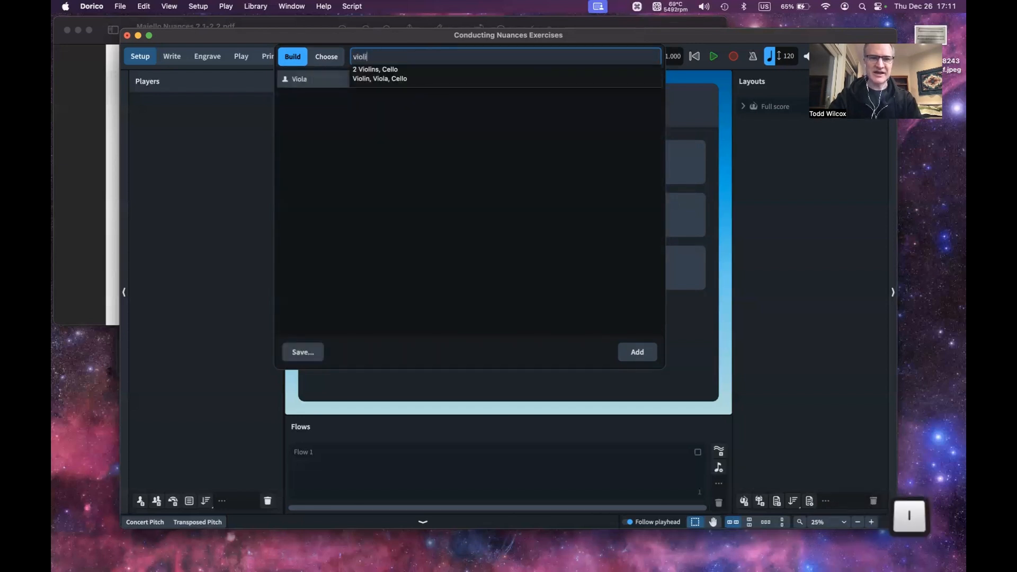
type("n, ")
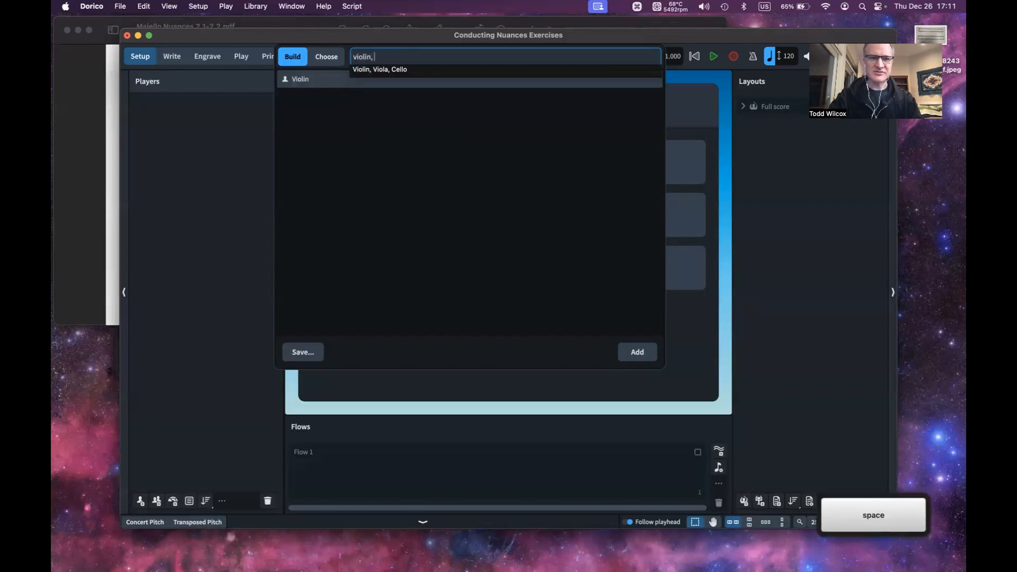
type("viola, ")
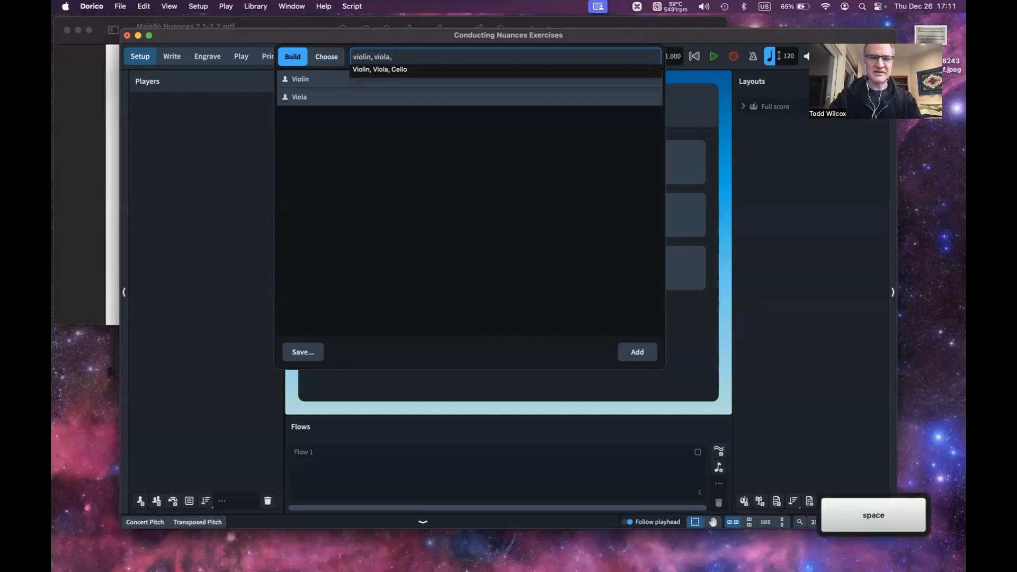
type("violincello")
key("BackSpace")
key("BackSpace")
key("BackSpace")
key("BackSpace")
key("BackSpace")
key("BackSpace")
key("BackSpace")
key("BackSpace")
key("BackSpace")
key("BackSpace")
key("BackSpace")
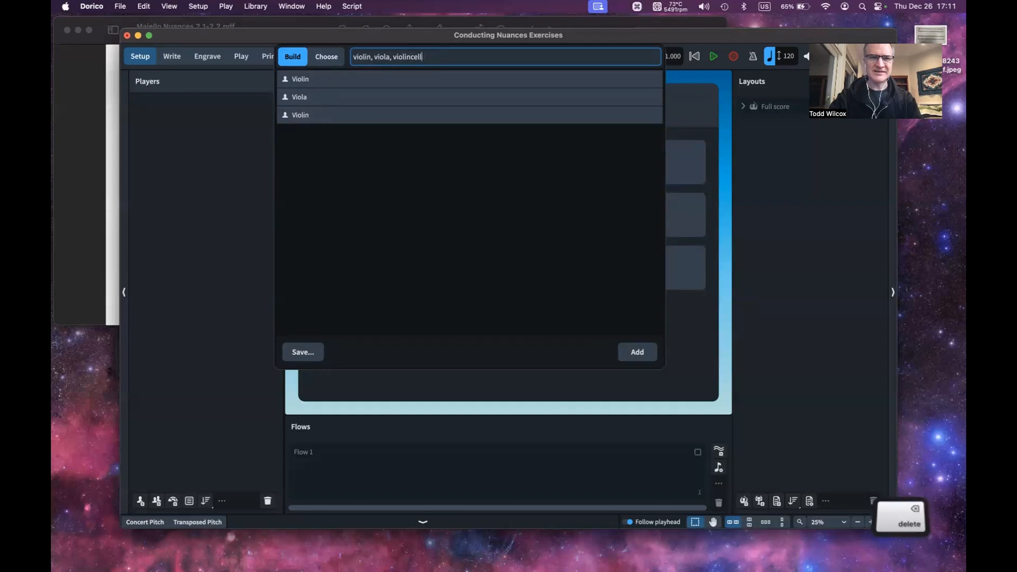
type("cello")
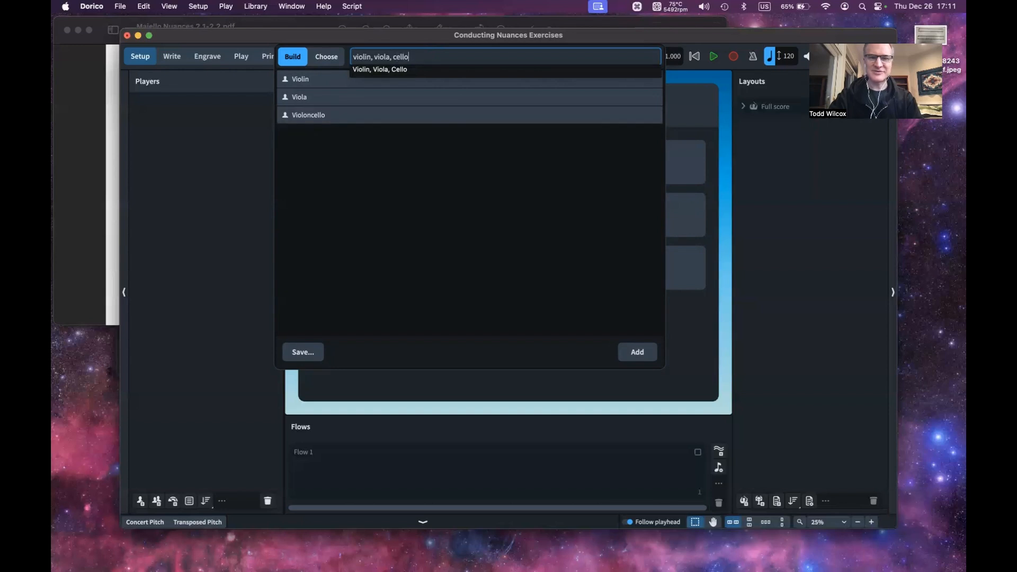
key("BackSpace")
key("BackSpace")
key("BackSpace")
key("BackSpace")
key("BackSpace")
key("BackSpace")
key("BackSpace")
key("BackSpace")
key("BackSpace")
key("BackSpace")
key("BackSpace")
key("BackSpace")
key("BackSpace")
key("BackSpace")
key("BackSpace")
key("BackSpace")
key("BackSpace")
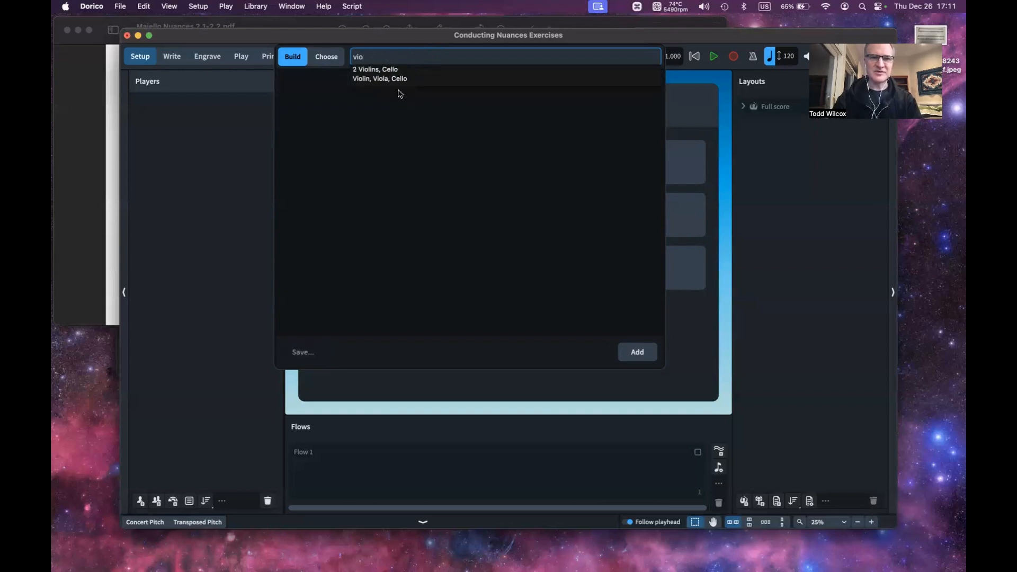
left_click(396, 80)
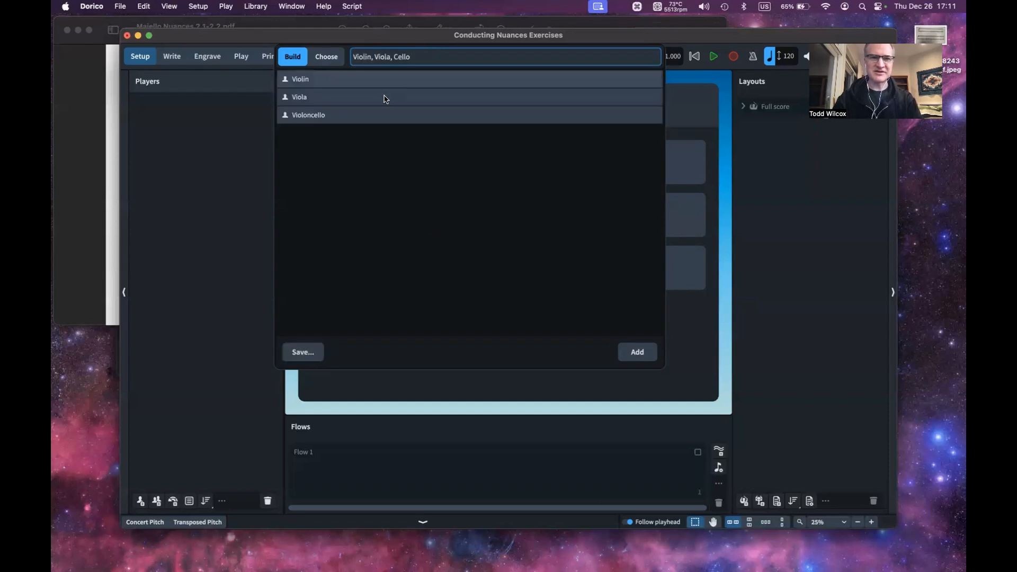
Extend the ensemble's instrument list with oboe, alto saxophone and clarinet
type(", ")
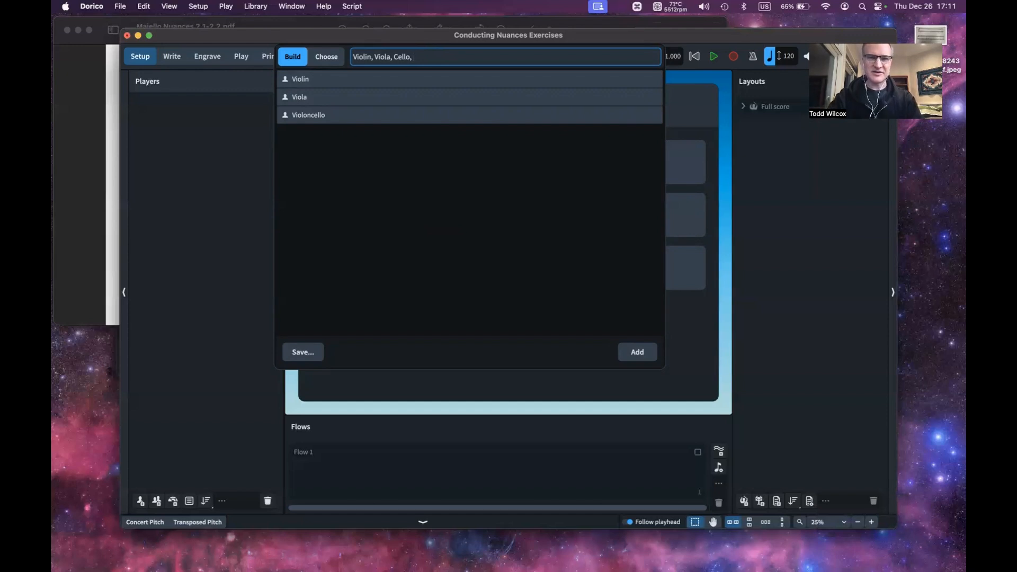
type("obo")
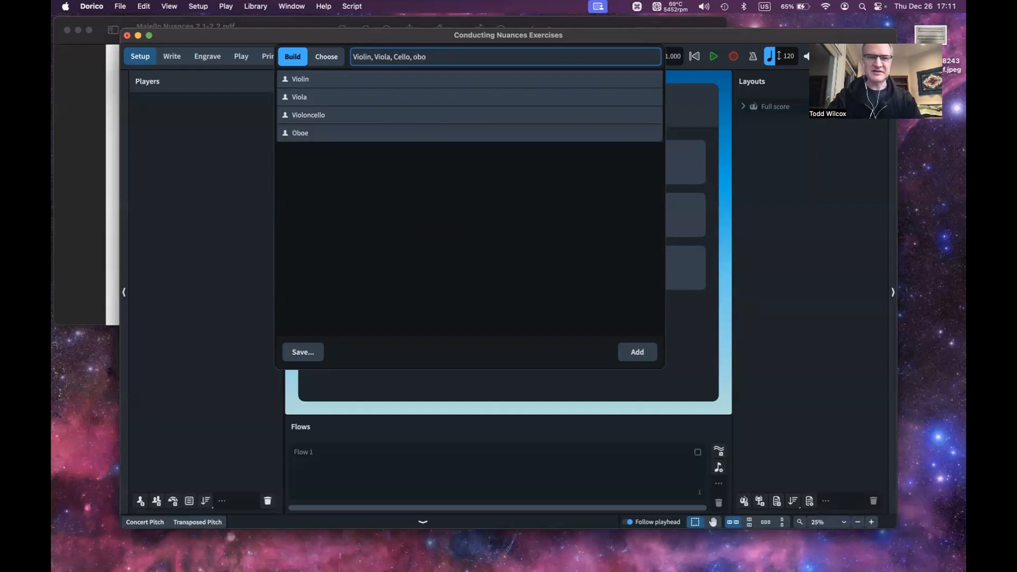
type(",")
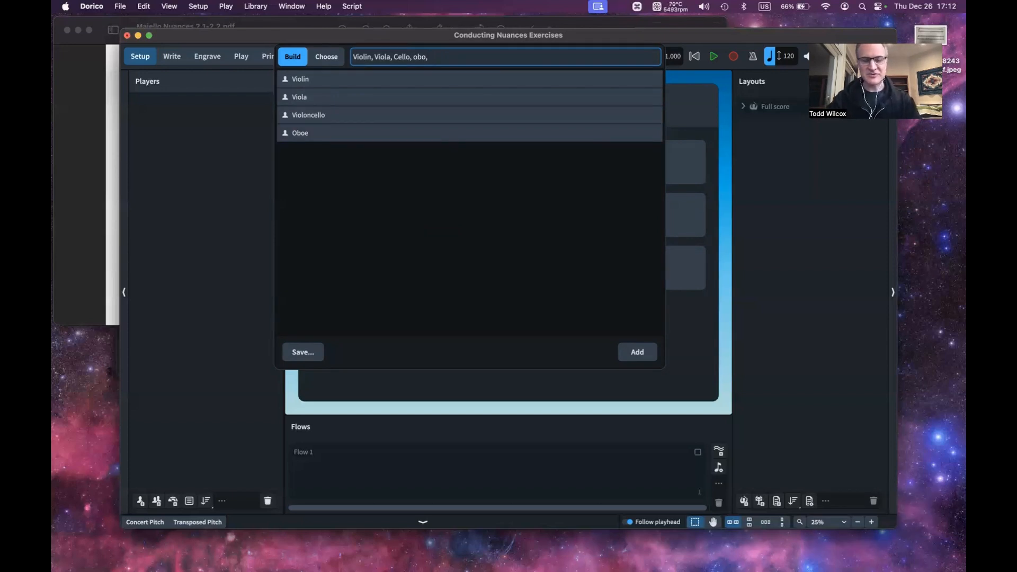
type("alto")
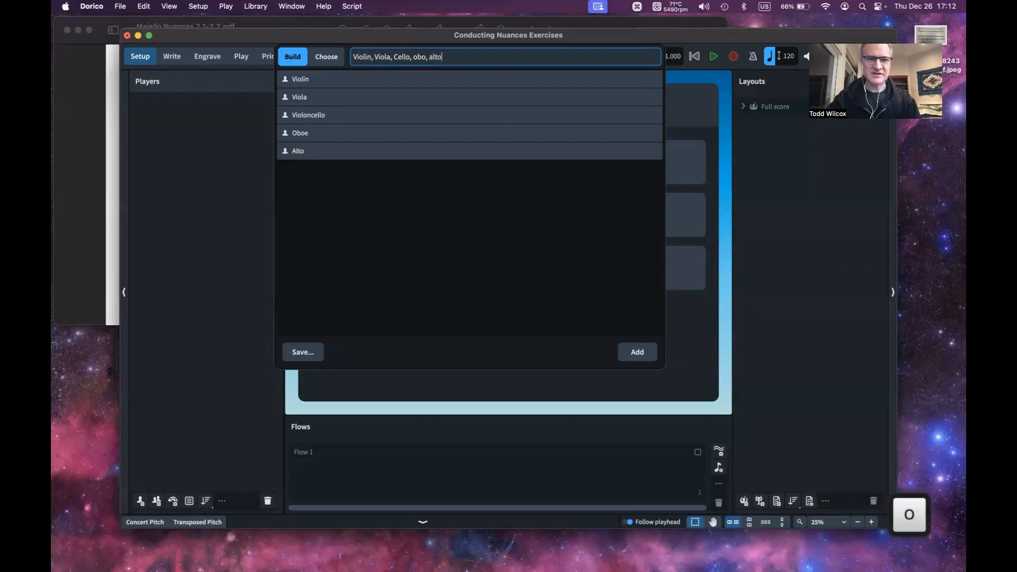
type(" sax")
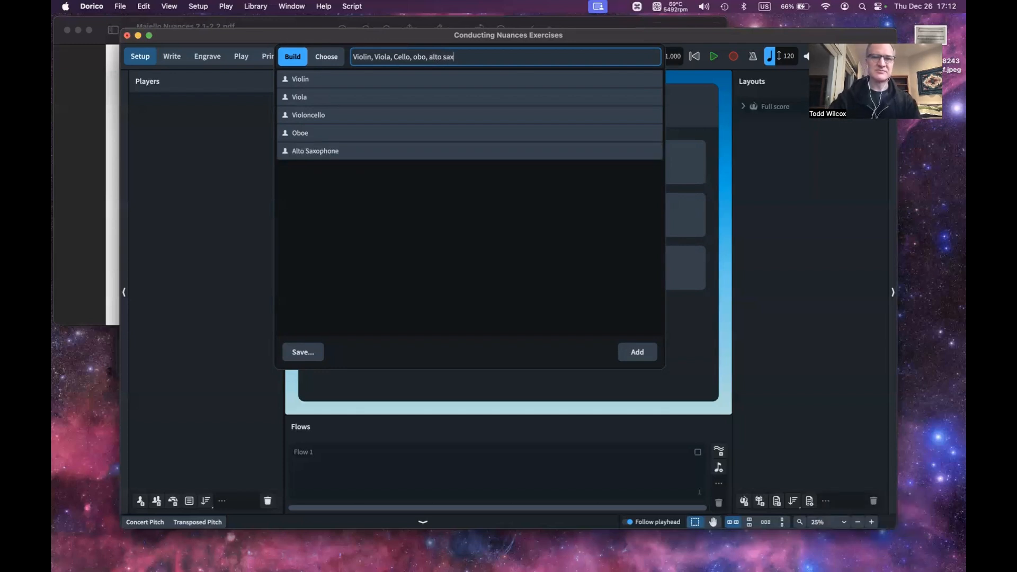
type(", ")
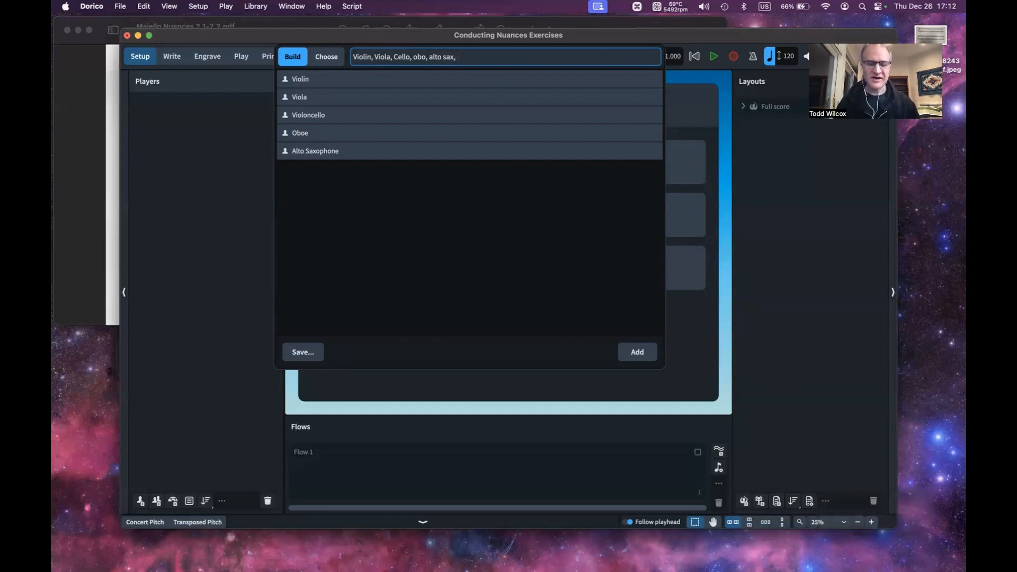
type("c")
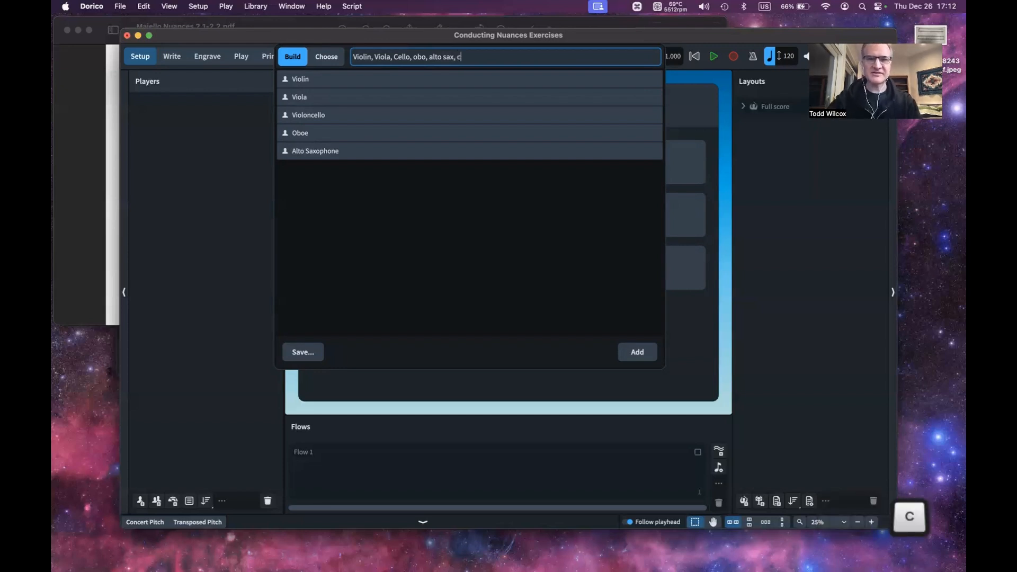
type("la, ")
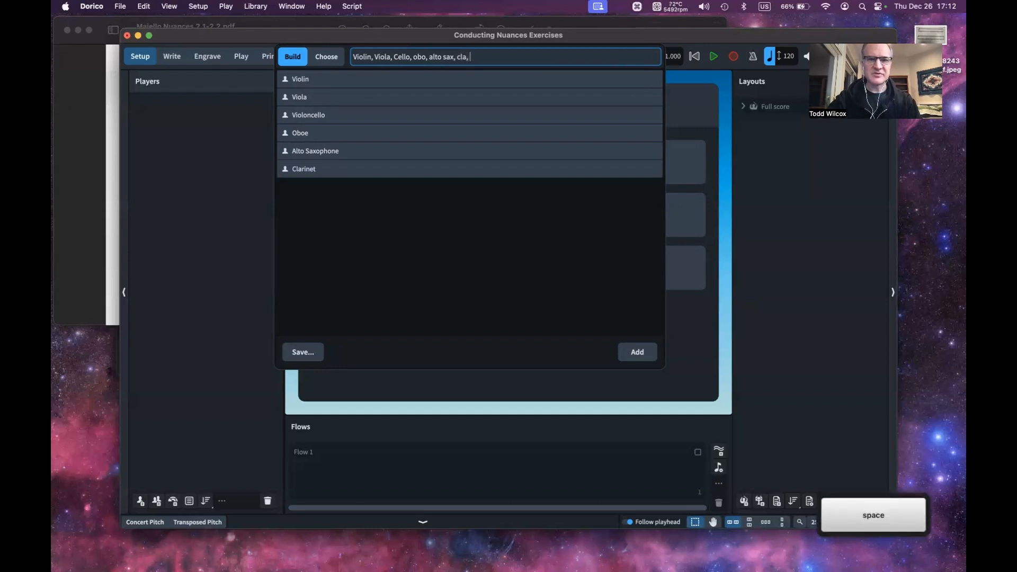
Append trumpet and trombone to the instrument list, and add the complete ensemble to the project
type("trump")
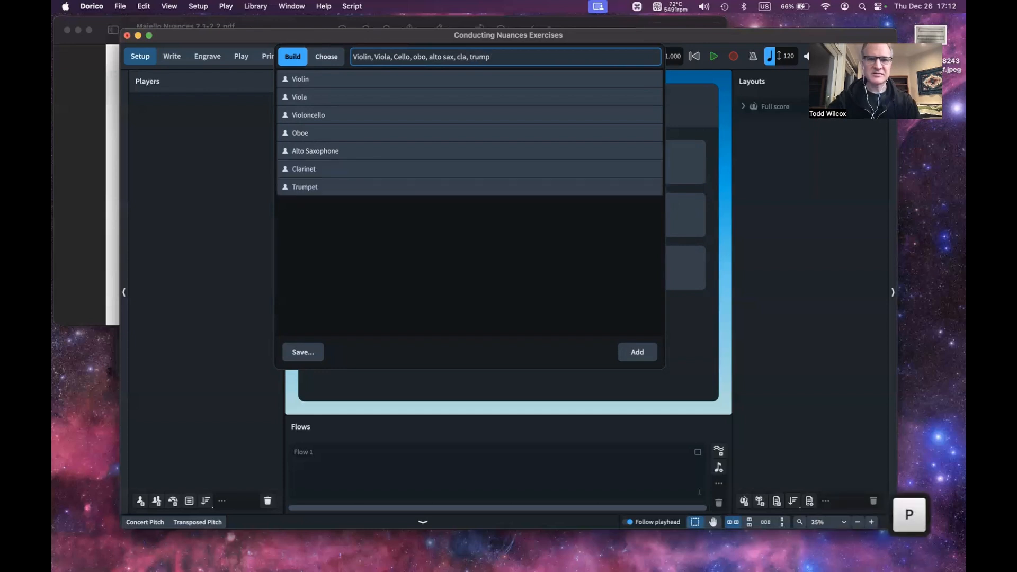
type(",")
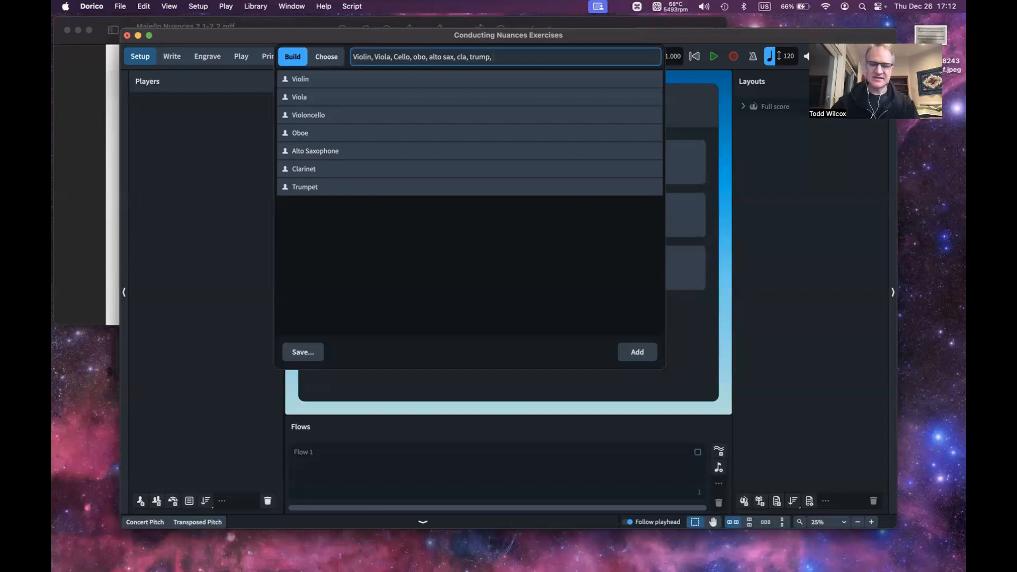
type("tom")
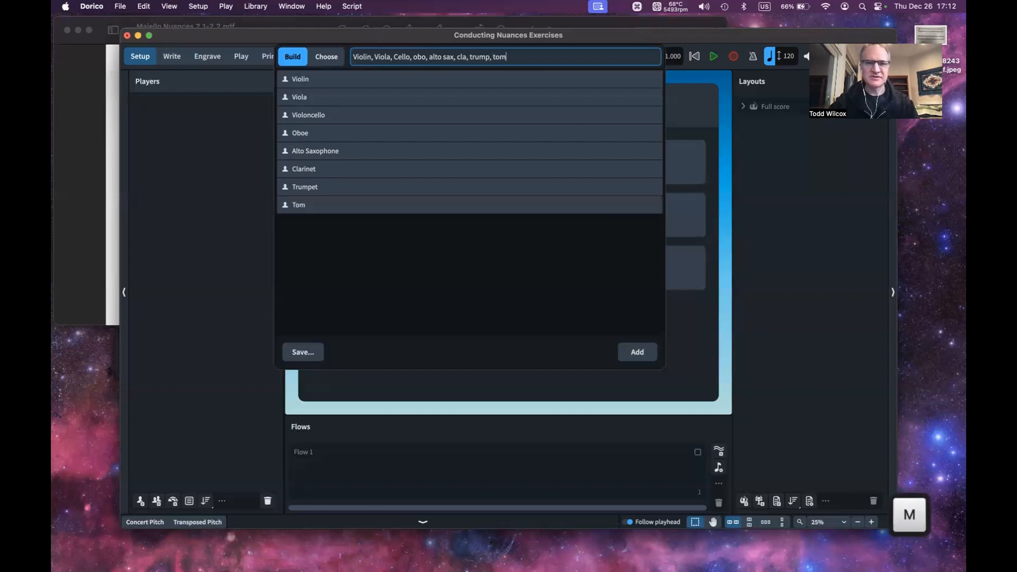
type("bone")
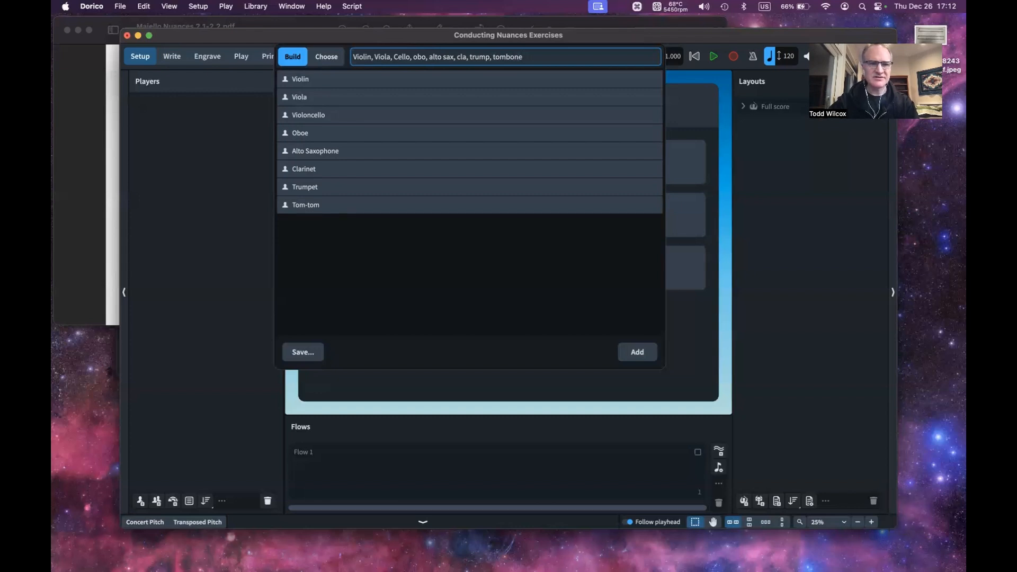
key("BackSpace")
key("BackSpace")
key("BackSpace")
key("BackSpace")
key("BackSpace")
key("BackSpace")
type("rom")
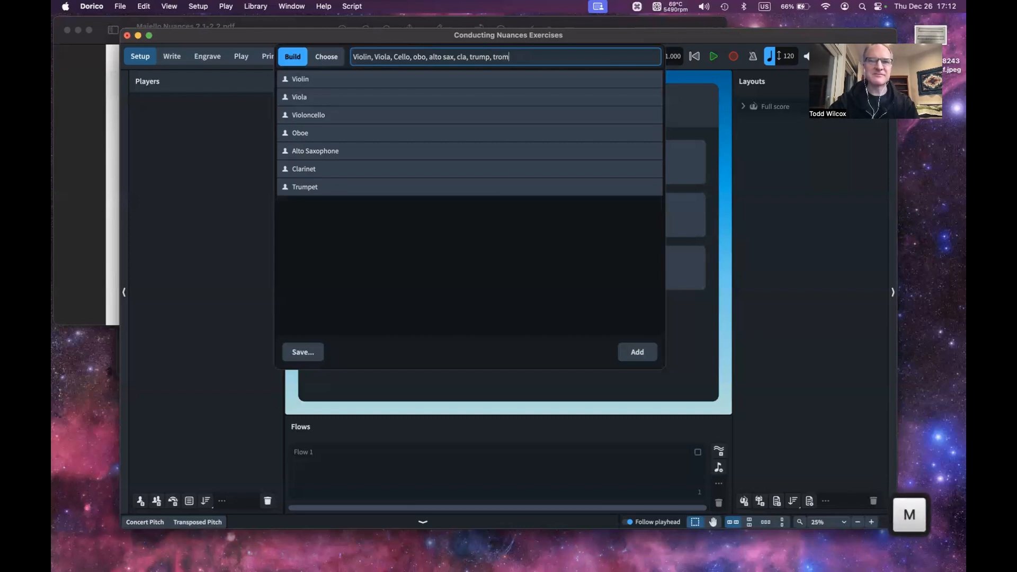
type("b")
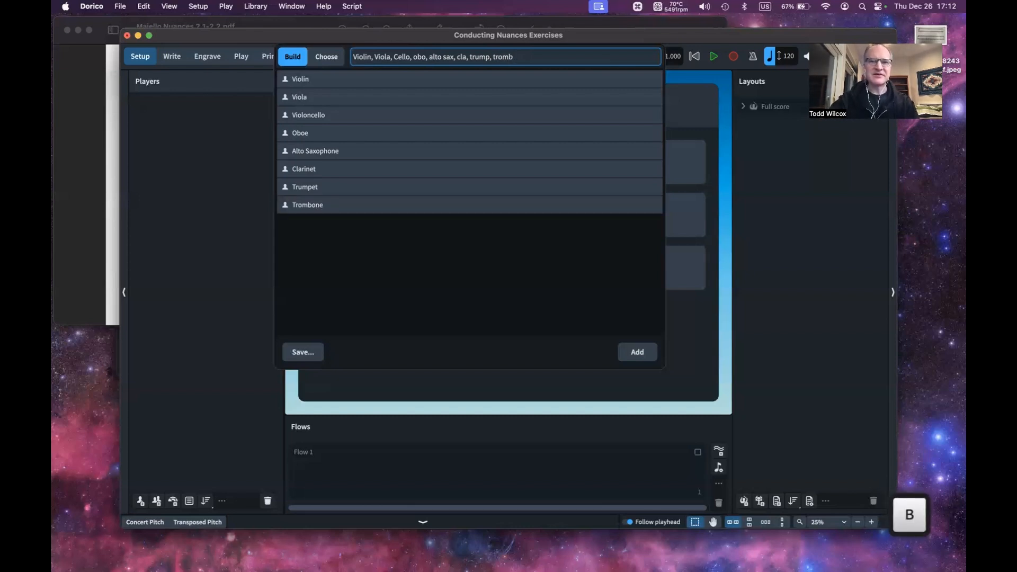
left_click(626, 350)
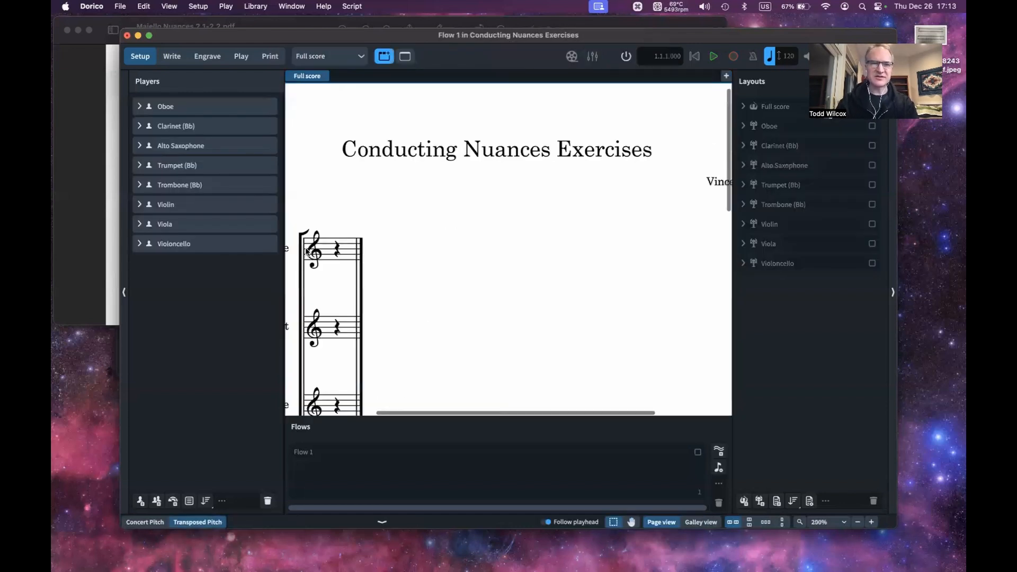
scroll(489, 242, "down", 5)
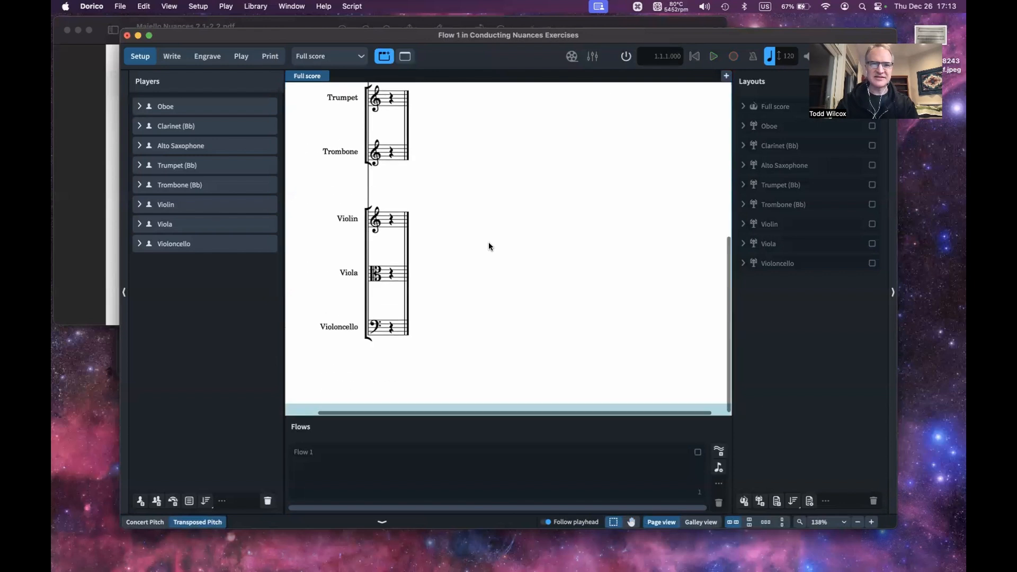
scroll(488, 242, "up", 5)
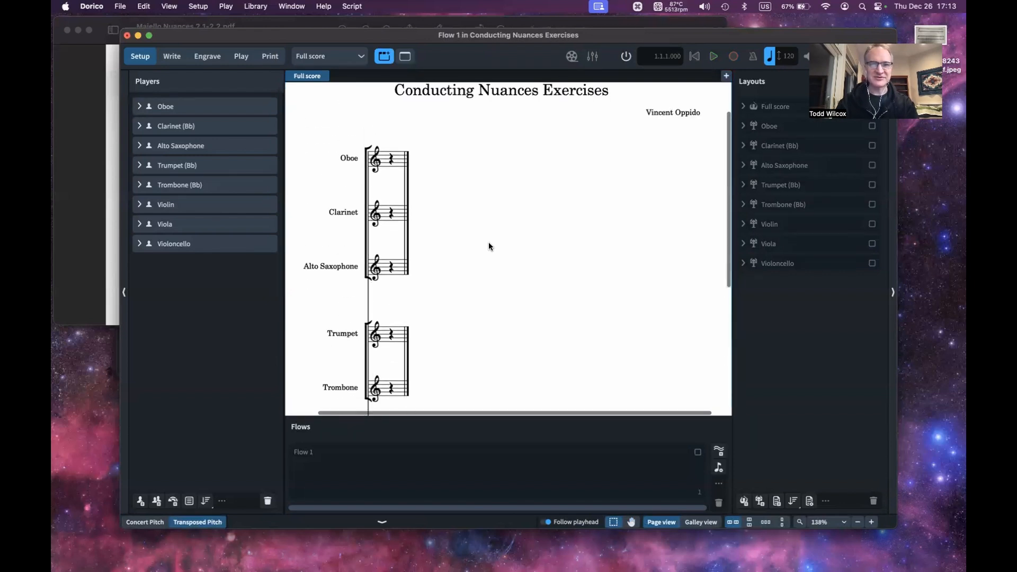
Check the staves of Example 2.1 in the Preview PDF, and add an English Horn player to the Dorico project
scroll(488, 242, "down", 2)
key("super+Tab")
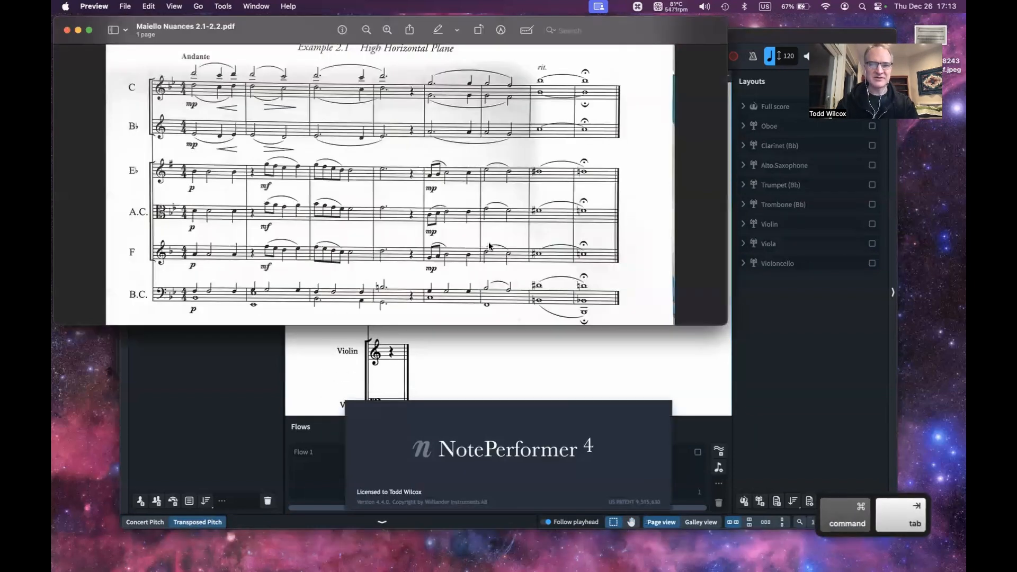
key("super+Tab")
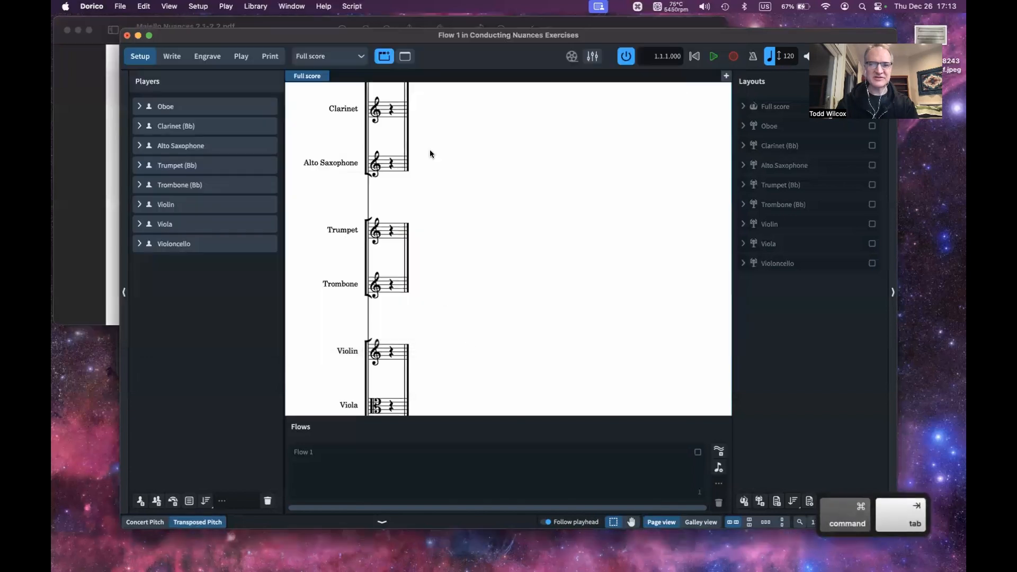
key("super+Tab")
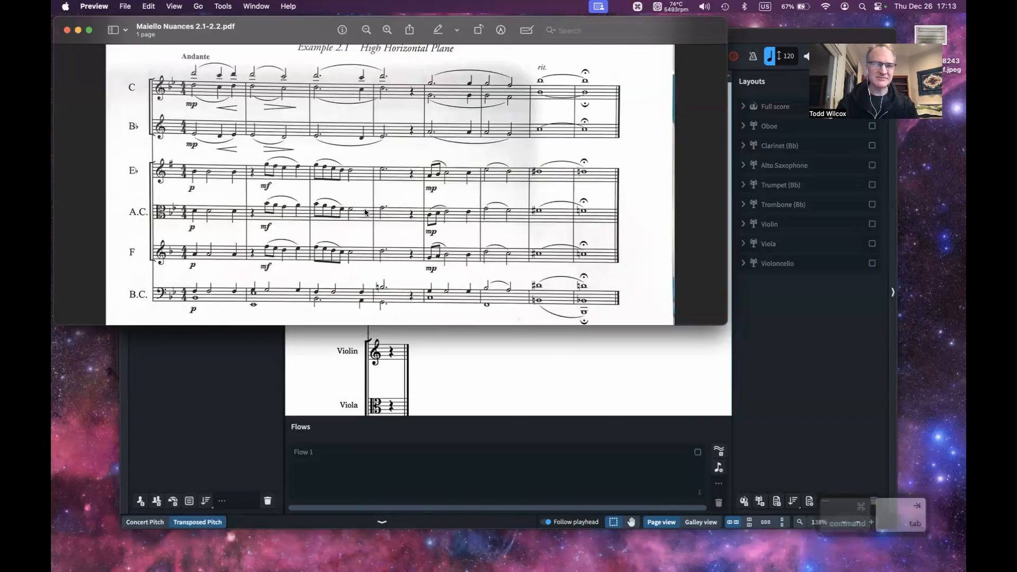
key("super+Tab")
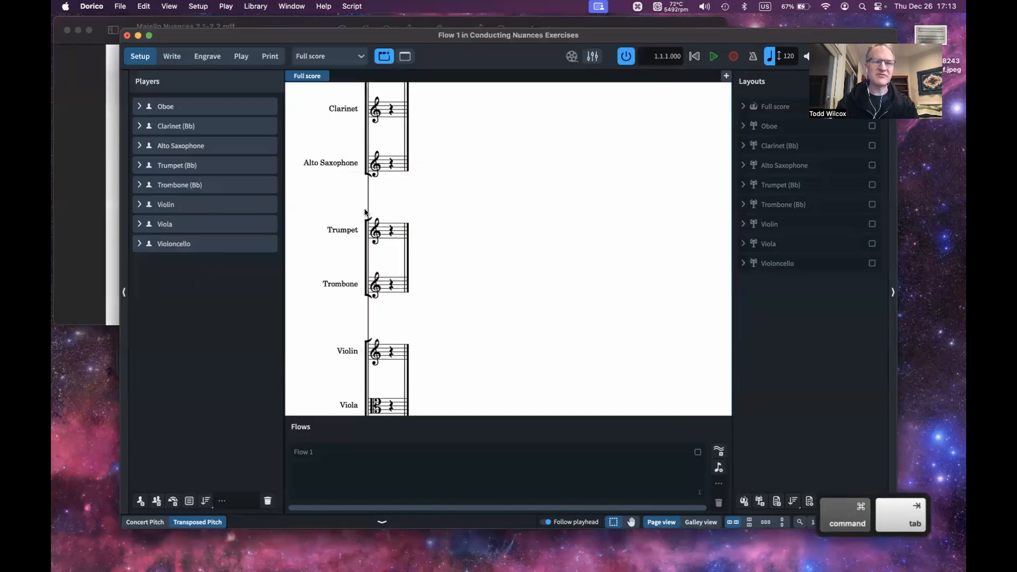
left_click(141, 501)
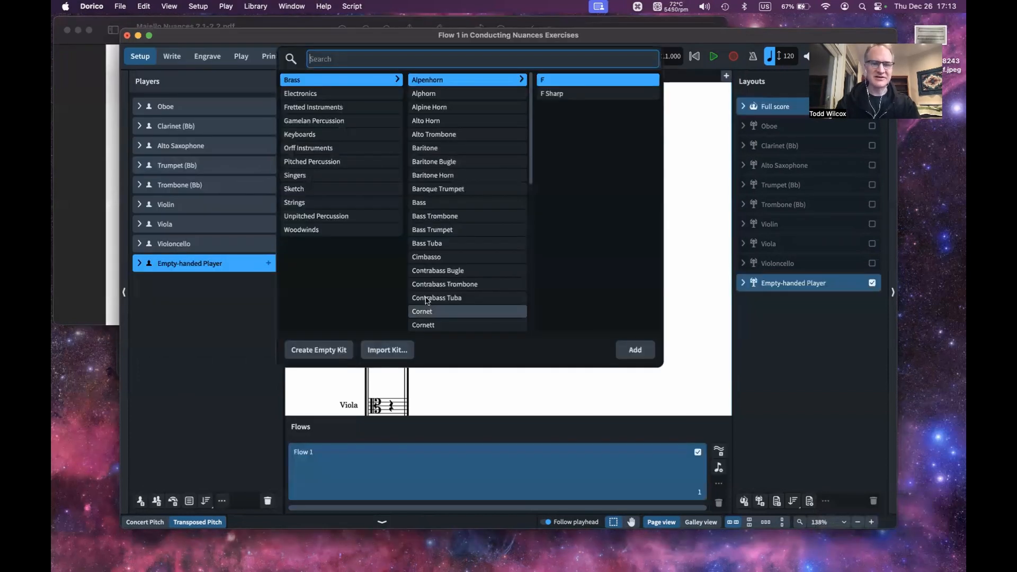
type("engl")
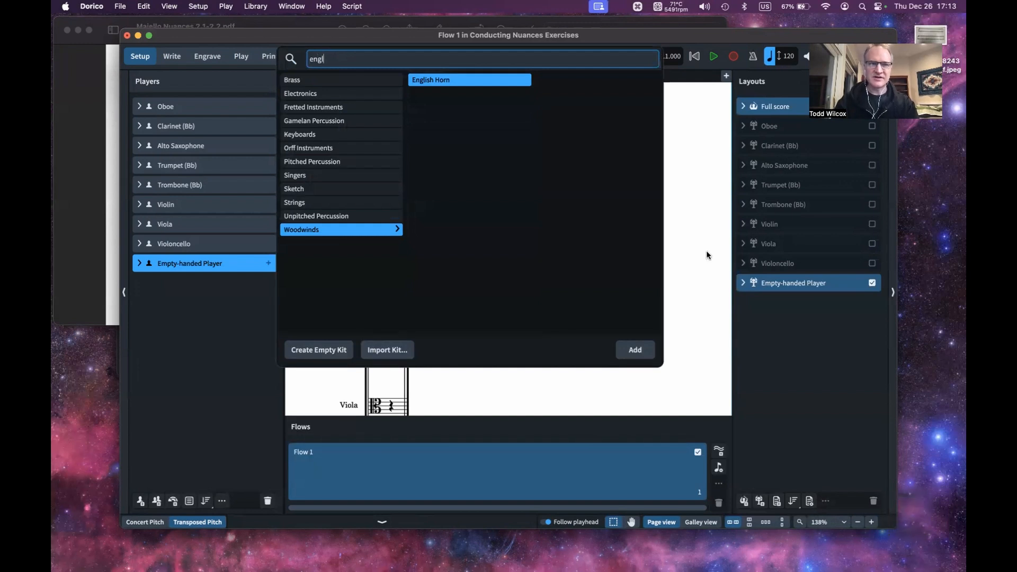
left_click(645, 349)
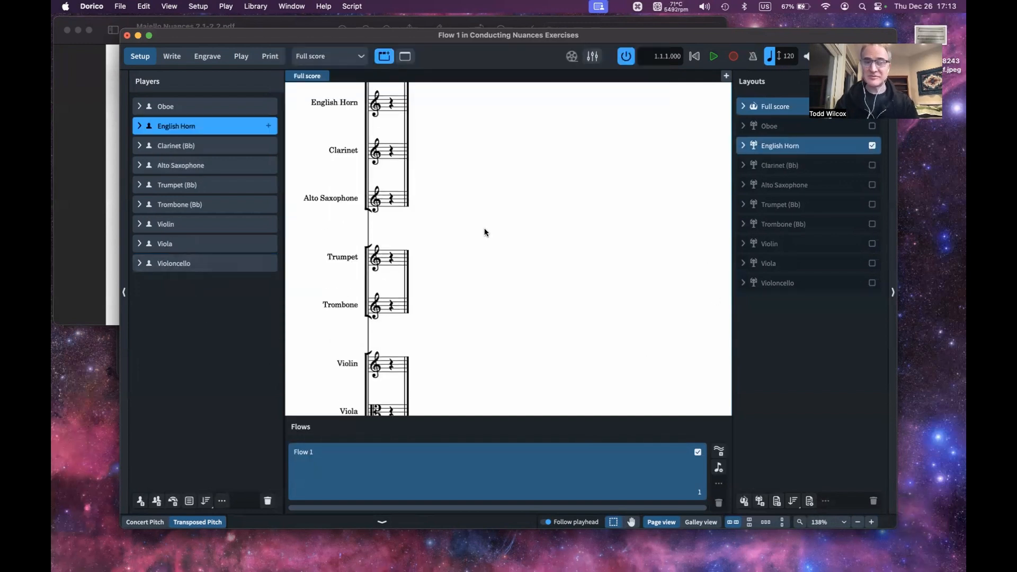
Consult the staff order in the Preview PDF, and move Violin to the start of Dorico's player list
scroll(415, 229, "up", 5)
scroll(474, 250, "down", 2)
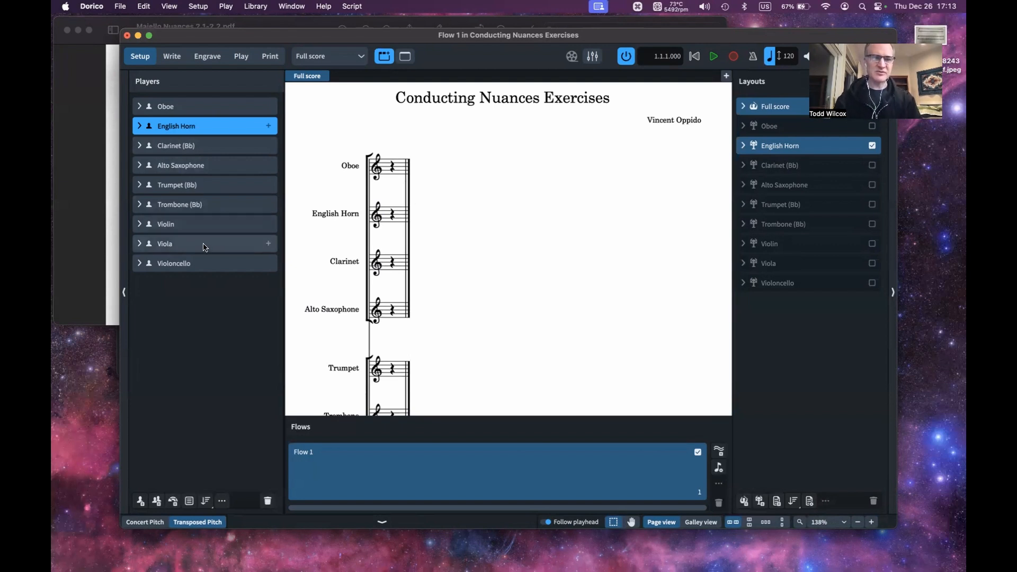
key("super+Tab")
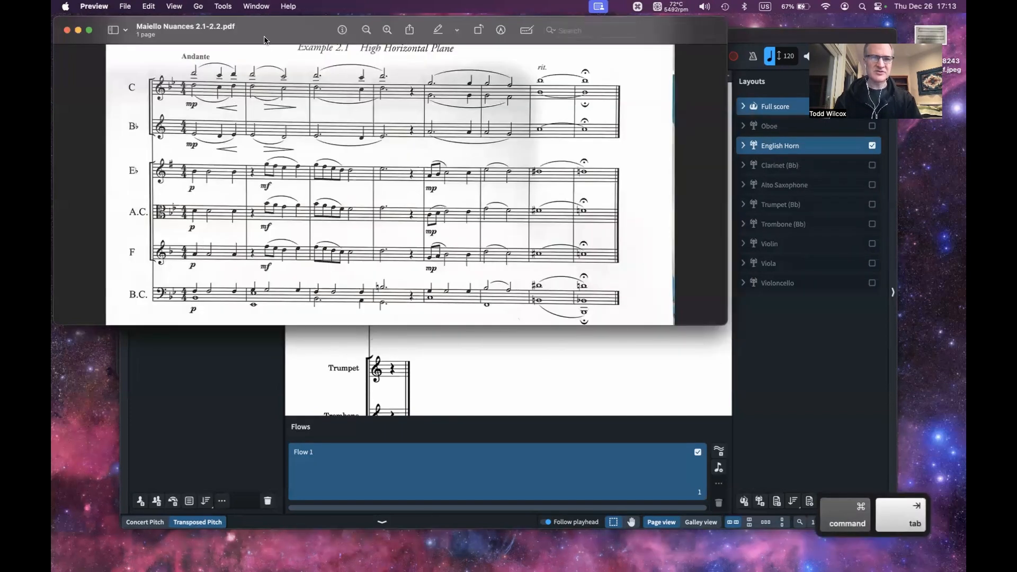
key("super+Tab")
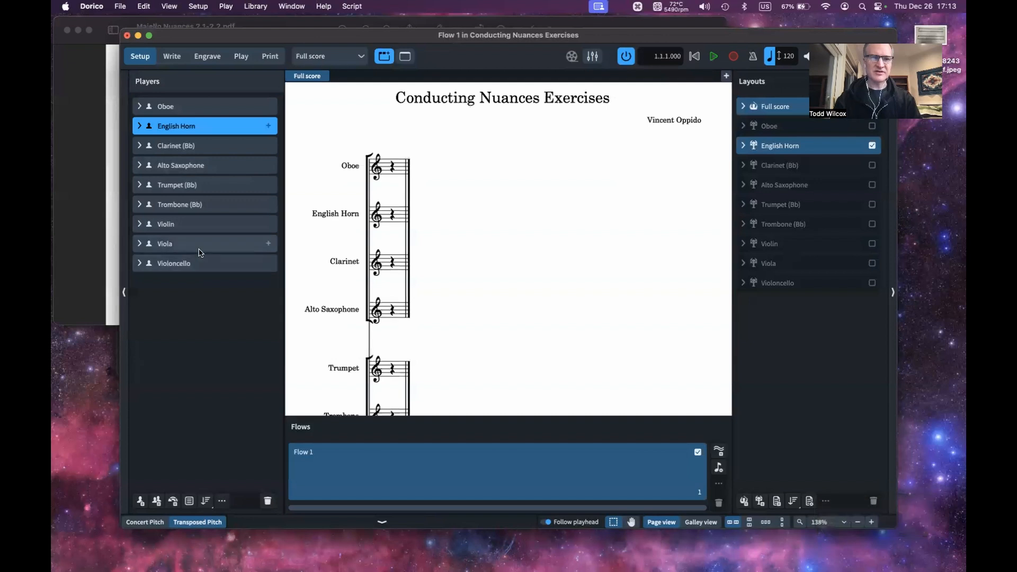
left_click_drag(196, 224, 195, 105)
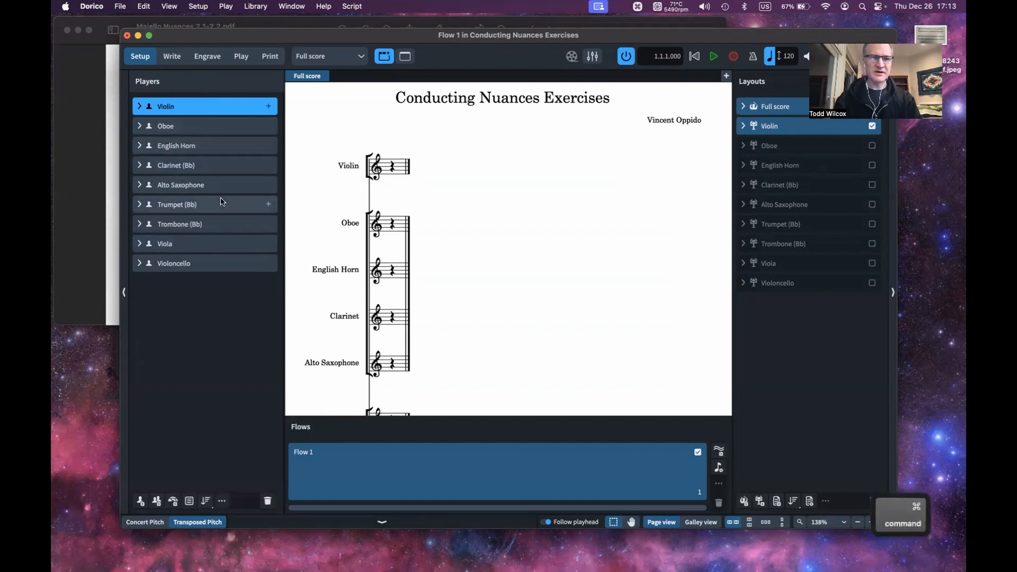
Reorder the players so Clarinet follows Oboe and Alto Saxophone comes before English Horn, checking the Preview PDF for the staff order
left_click(211, 169)
left_click_drag(211, 172, 201, 138)
key("super+Tab")
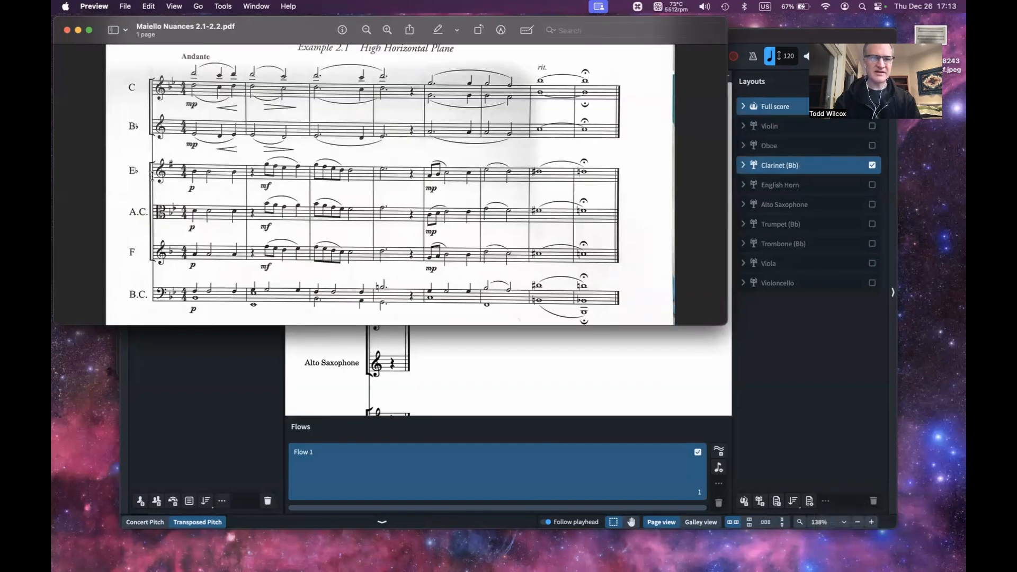
key("super+Tab")
left_click(200, 182)
left_click_drag(200, 181, 202, 162)
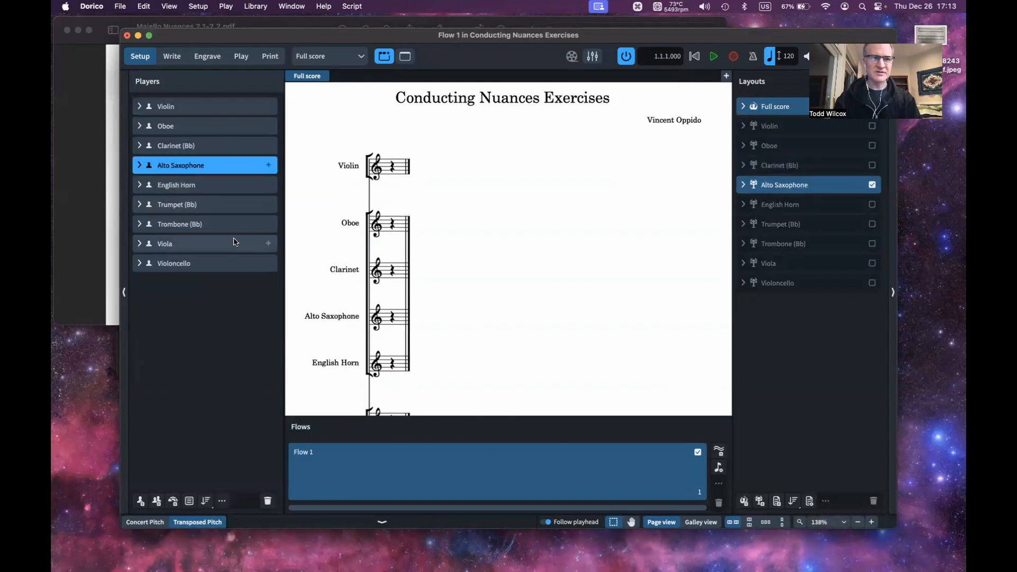
Place Viola between Alto Saxophone and English Horn in the player list, comparing the order with the Preview PDF
key("super+Tab")
key("super+Tab")
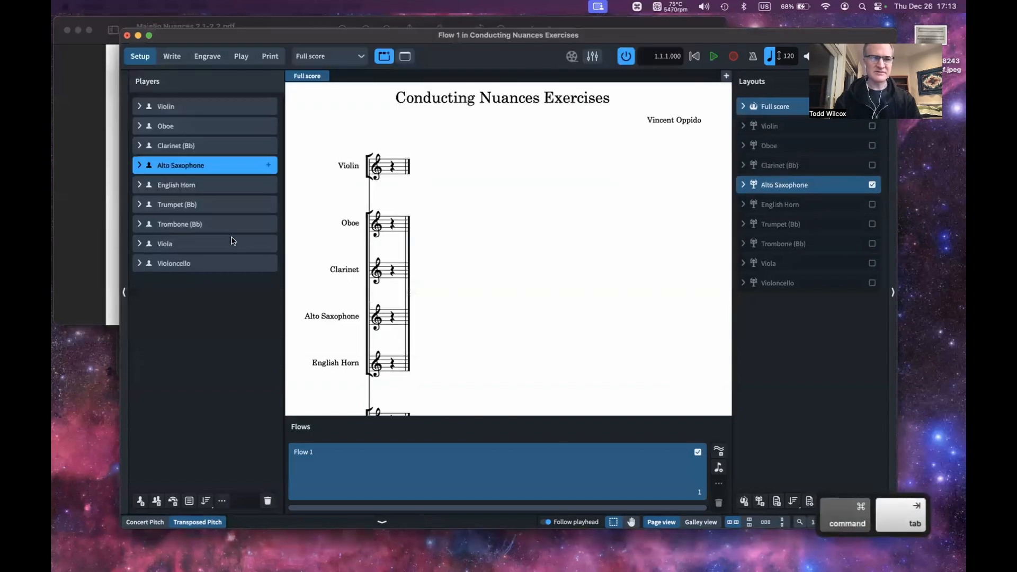
left_click(210, 247)
left_click_drag(211, 246, 202, 182)
key("super+Tab")
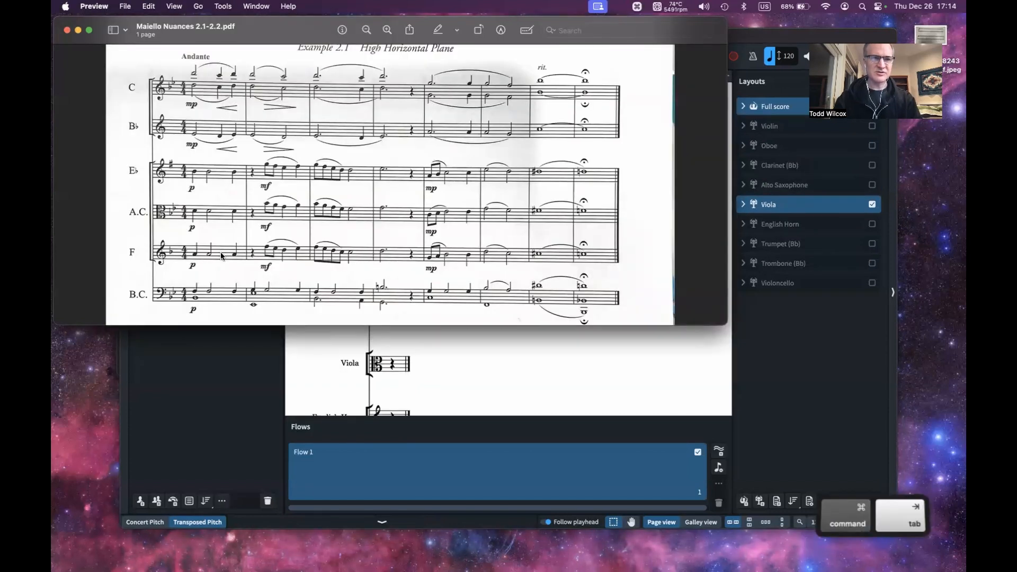
key("super+Tab")
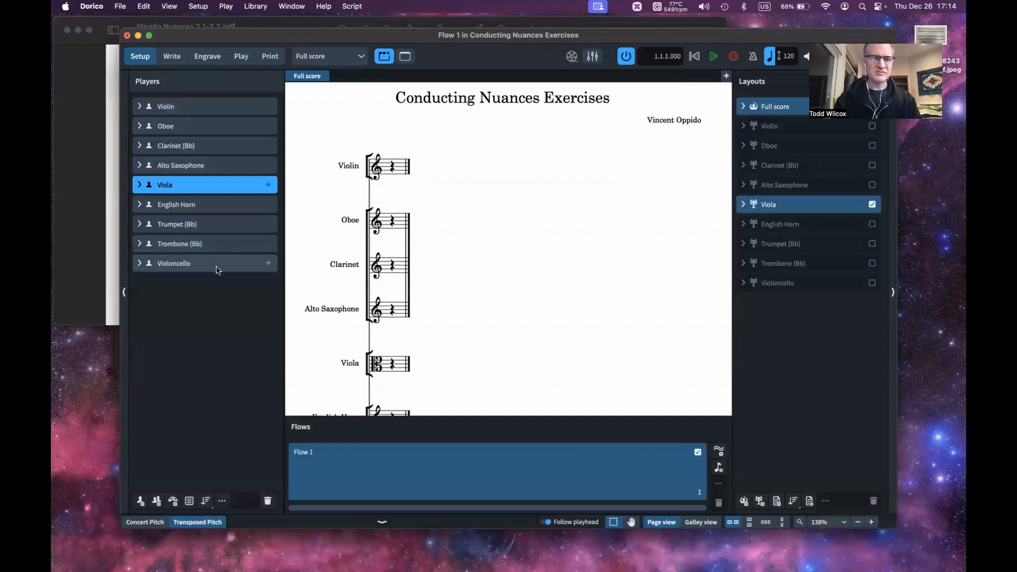
Review the staves of Example 2.1 in the Preview PDF, and move Trumpet directly below Clarinet in Dorico's player list
key("super+Tab")
scroll(282, 270, "down", 3)
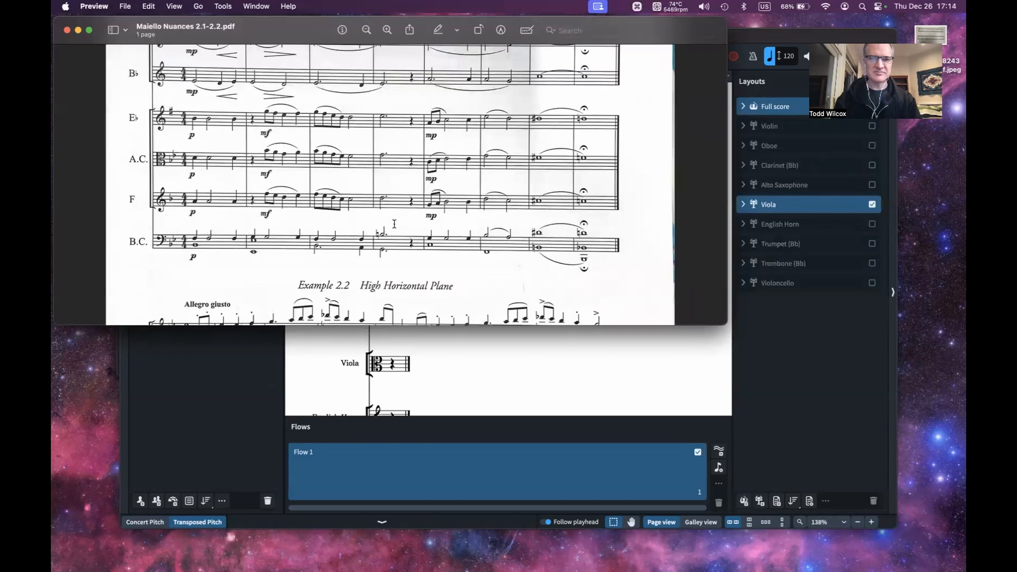
scroll(394, 223, "up", 3)
scroll(394, 226, "down", 1)
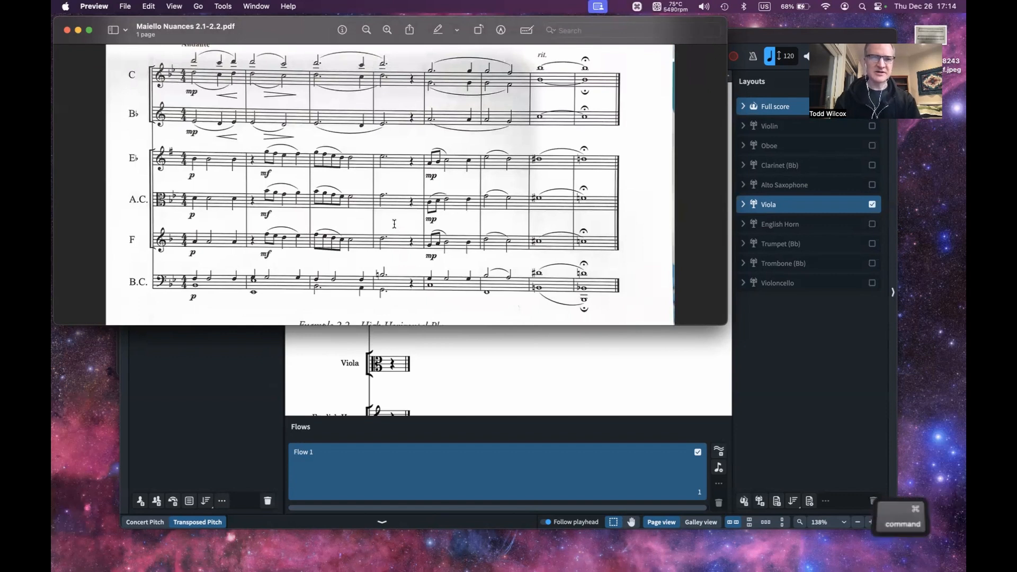
key("super+Tab")
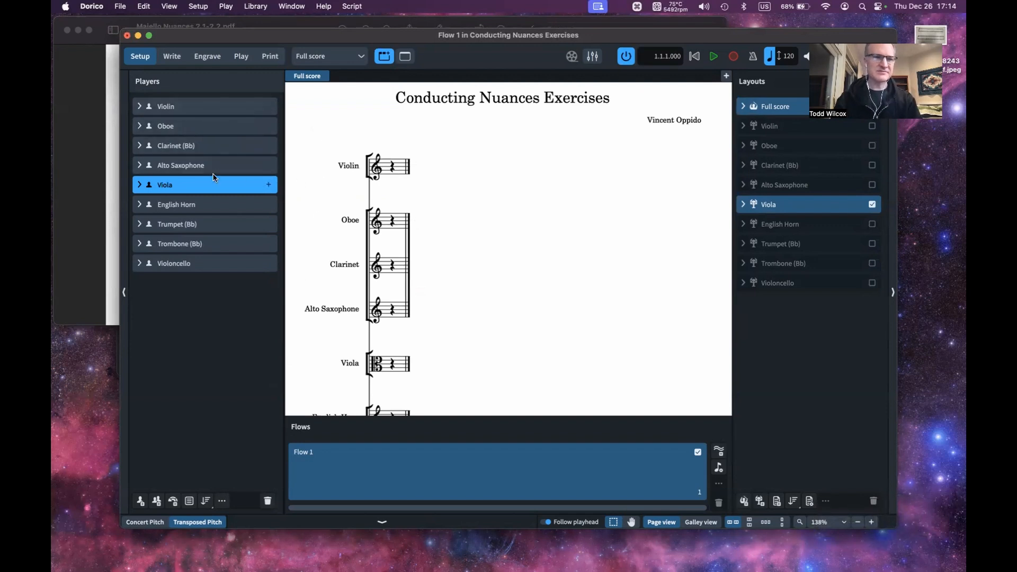
scroll(370, 268, "down", 5)
scroll(370, 269, "up", 5)
scroll(370, 268, "up", 2)
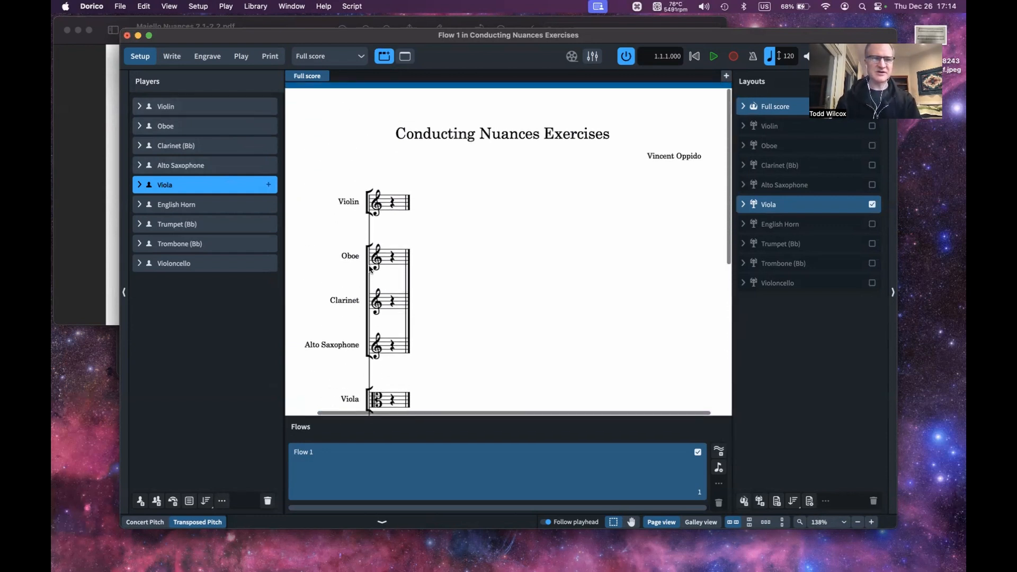
left_click_drag(209, 231, 203, 152)
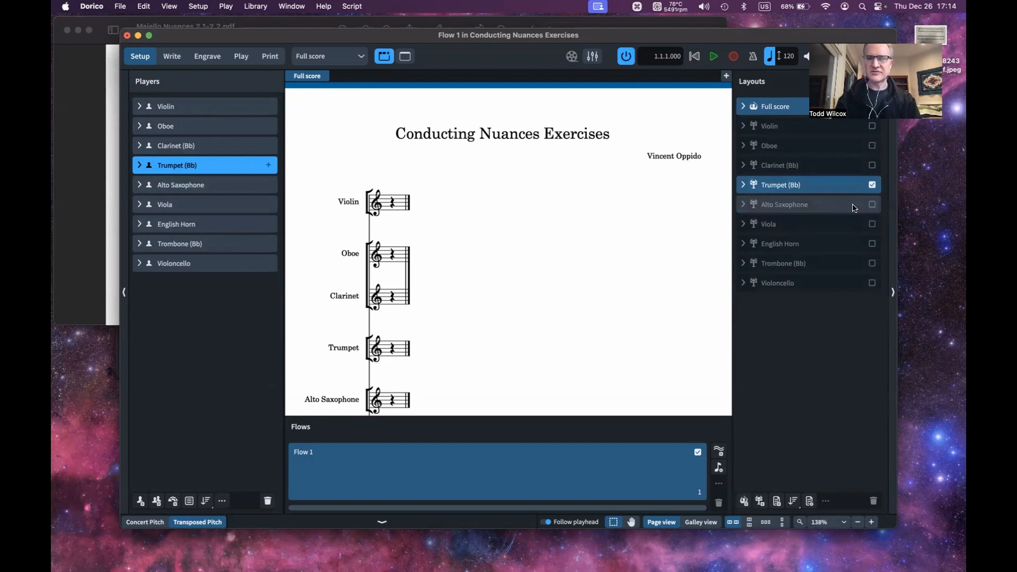
Exclude the Trumpet player from the full score layout and look over the remaining staves
left_click_drag(864, 45, 864, 341)
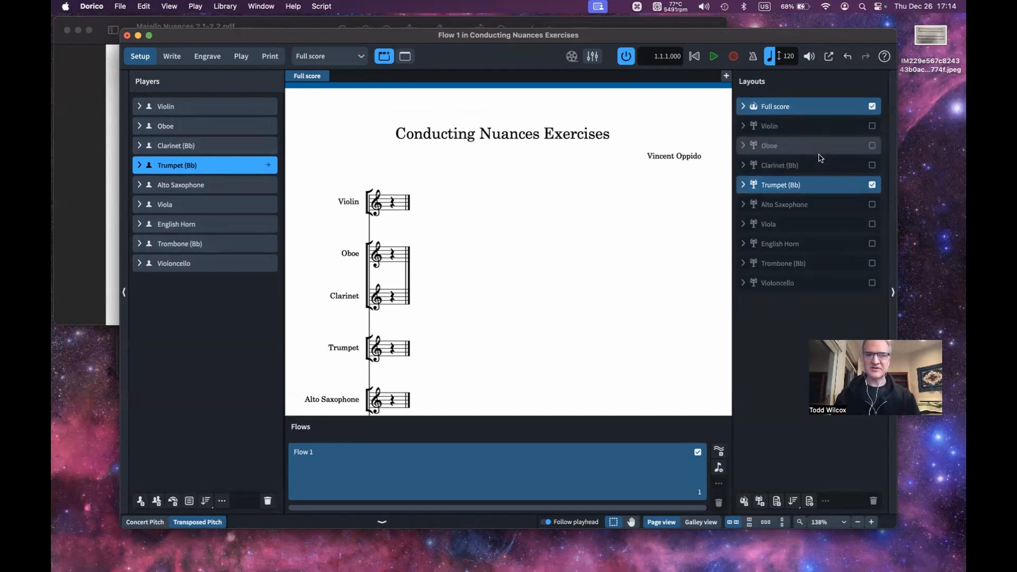
left_click(872, 107)
scroll(324, 286, "down", 5)
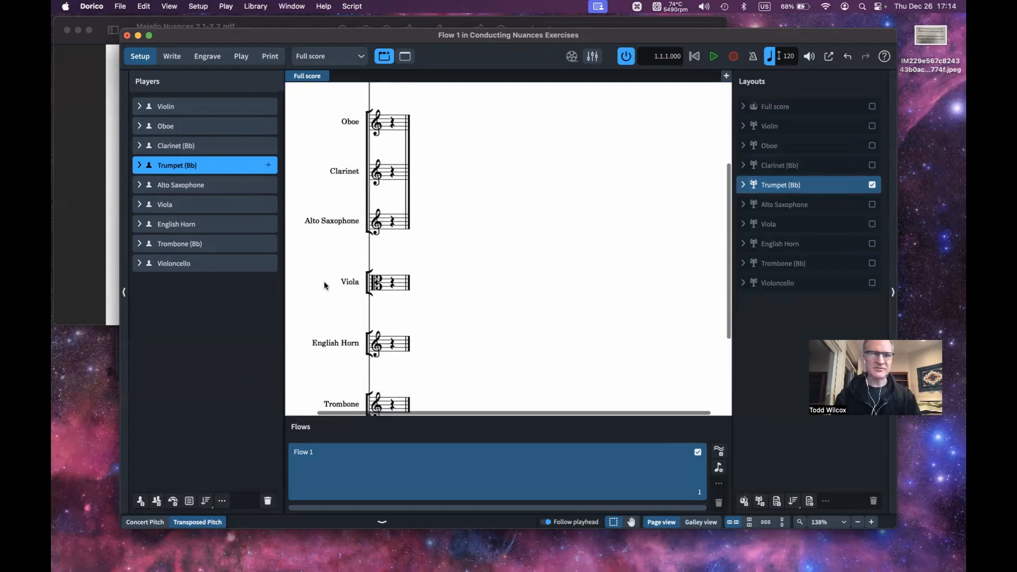
scroll(324, 286, "up", 3)
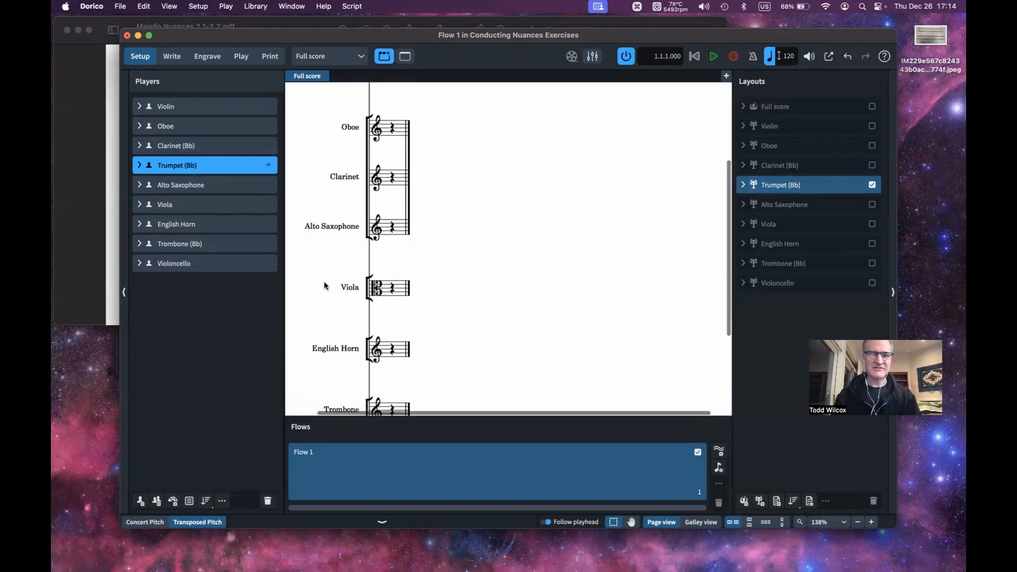
scroll(324, 286, "down", 3)
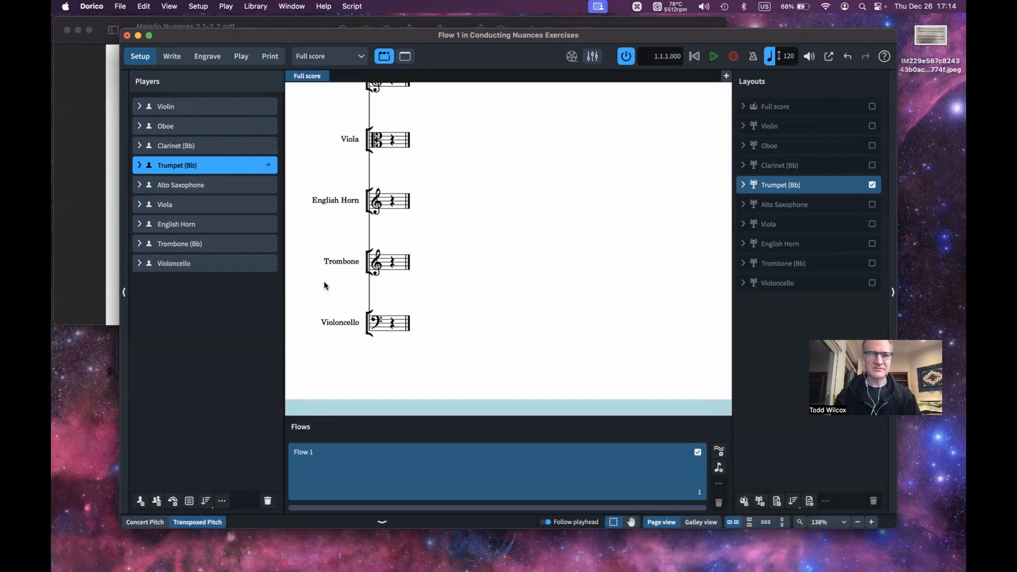
Change the Trombone player's instrument to the Trombone variant "C Bass Clef Transposed Pitch"
left_click(139, 244)
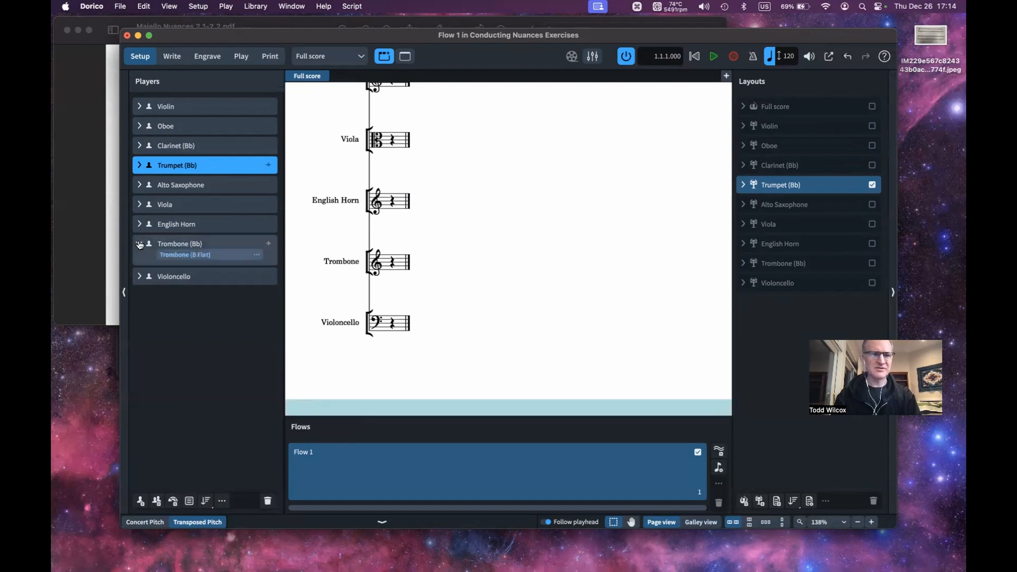
left_click(257, 256)
mouse_move(286, 255)
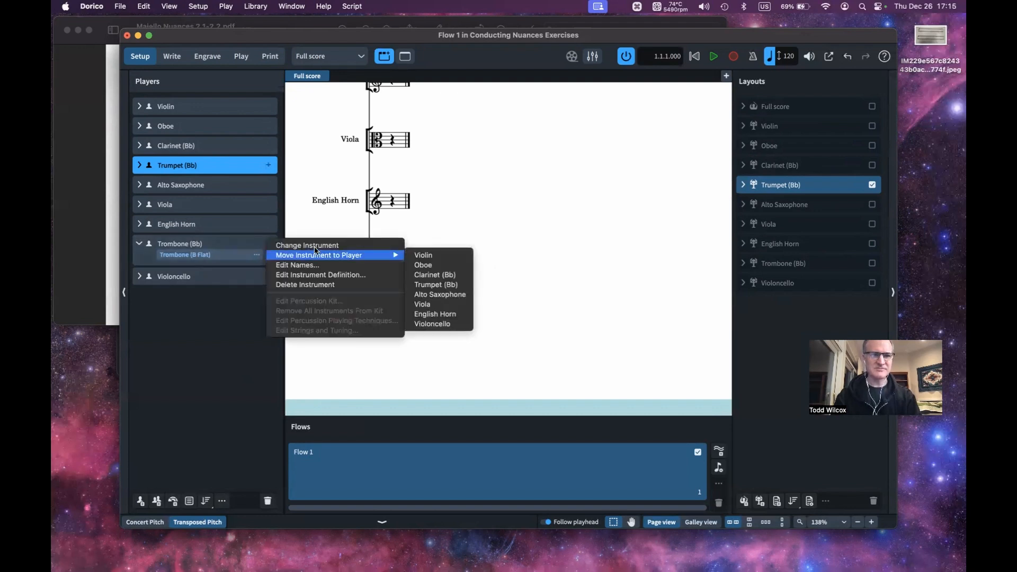
left_click(322, 245)
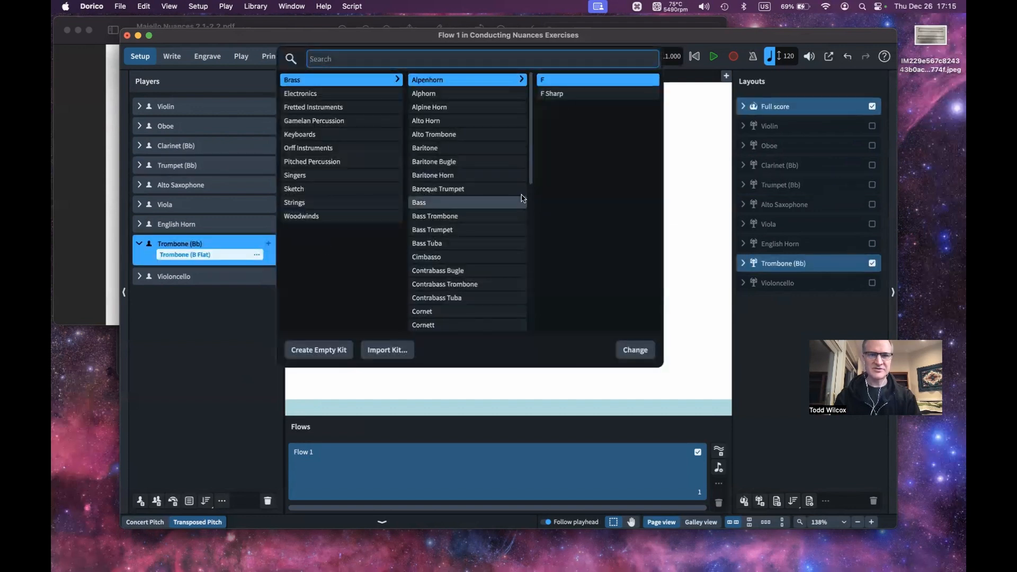
type("trombon")
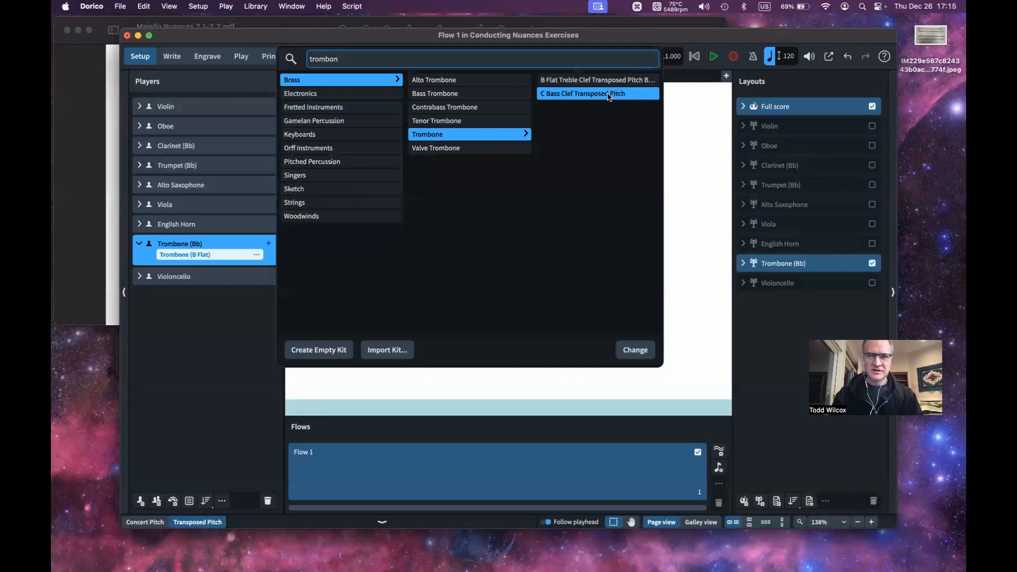
left_click(632, 349)
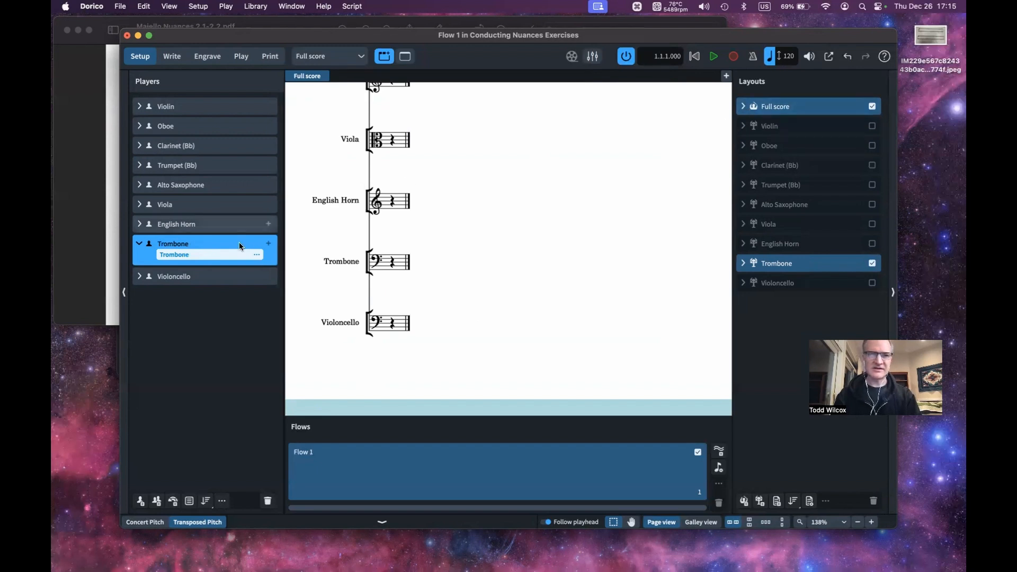
left_click(139, 245)
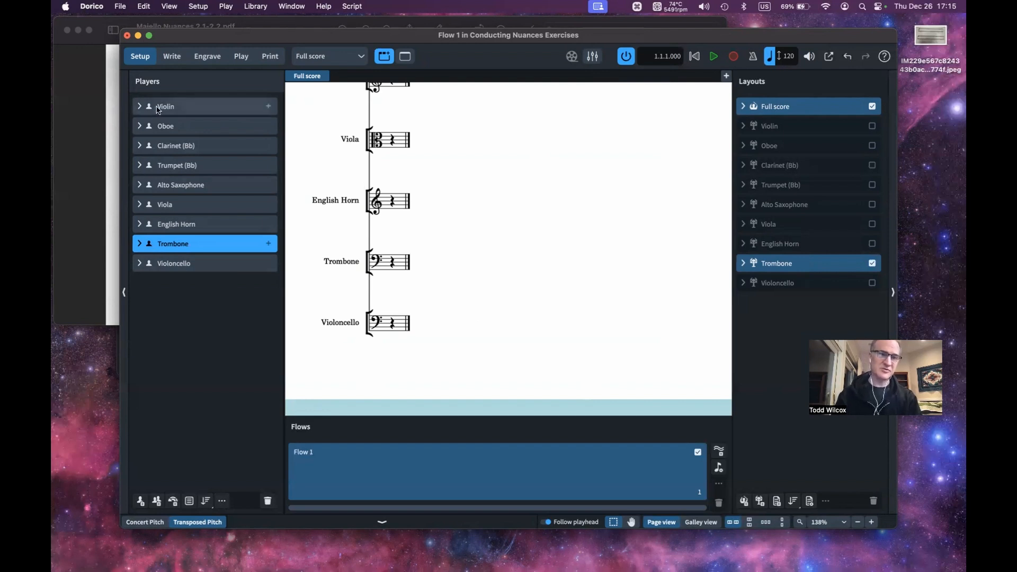
Show the Violin player's instrument, and compare the score's upper staves with Example 2.1 in the Preview PDF before returning to Dorico
scroll(411, 252, "up", 10)
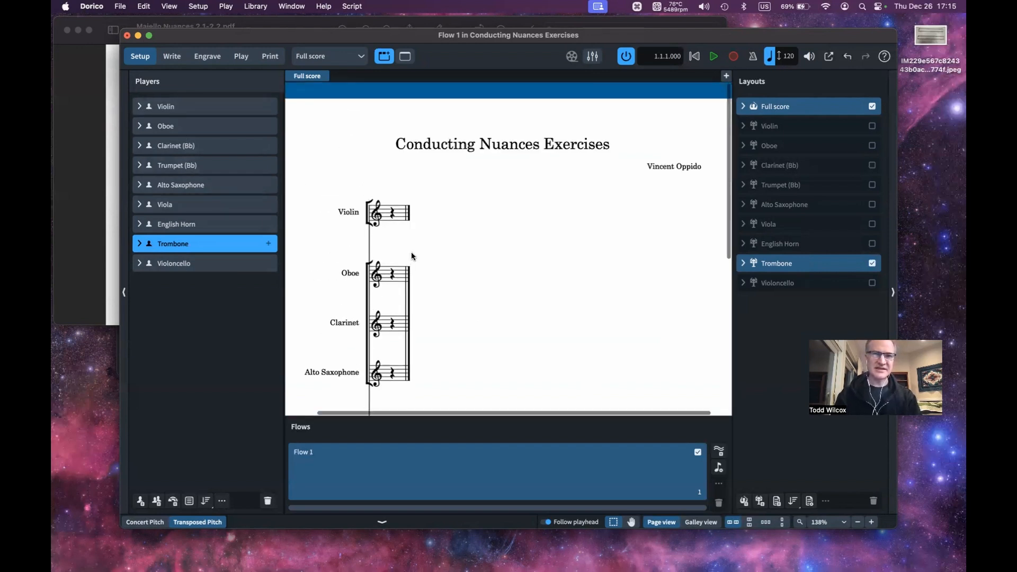
left_click(139, 106)
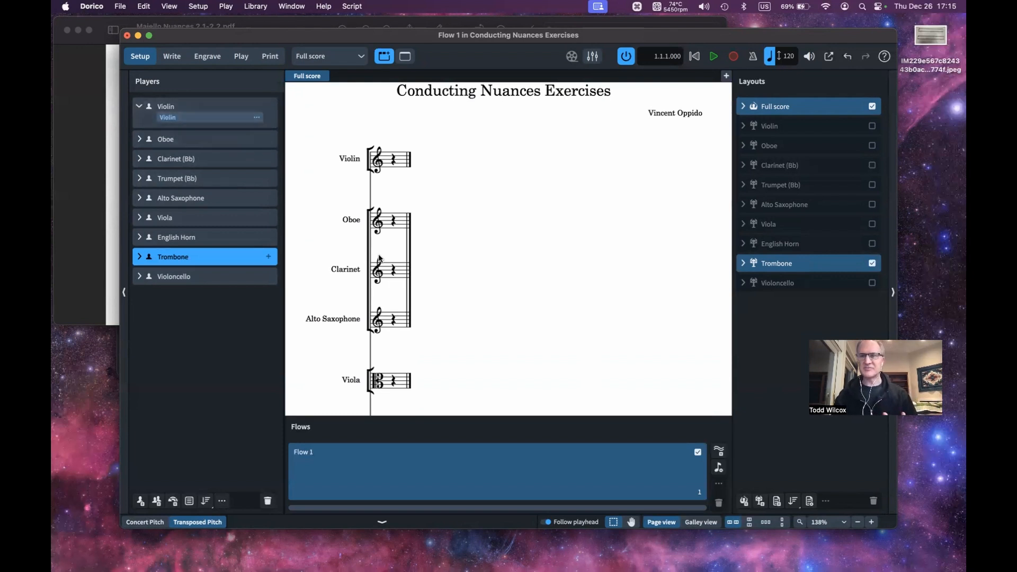
key("cmd+Tab")
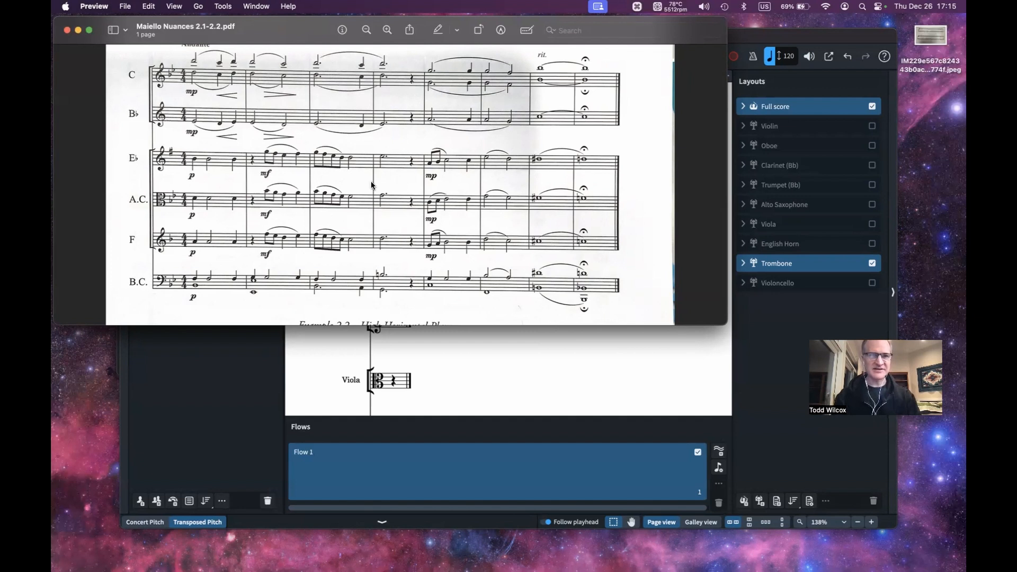
key("super+Tab")
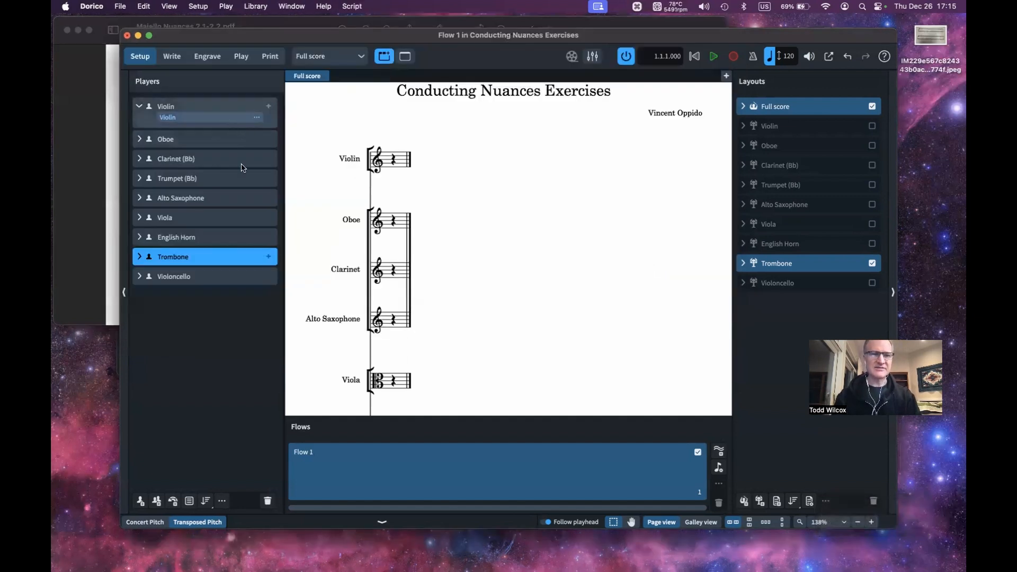
Check the first staff's label in the Preview PDF, and in Dorico set the Violin instrument's full and short names to C
key("super+Tab")
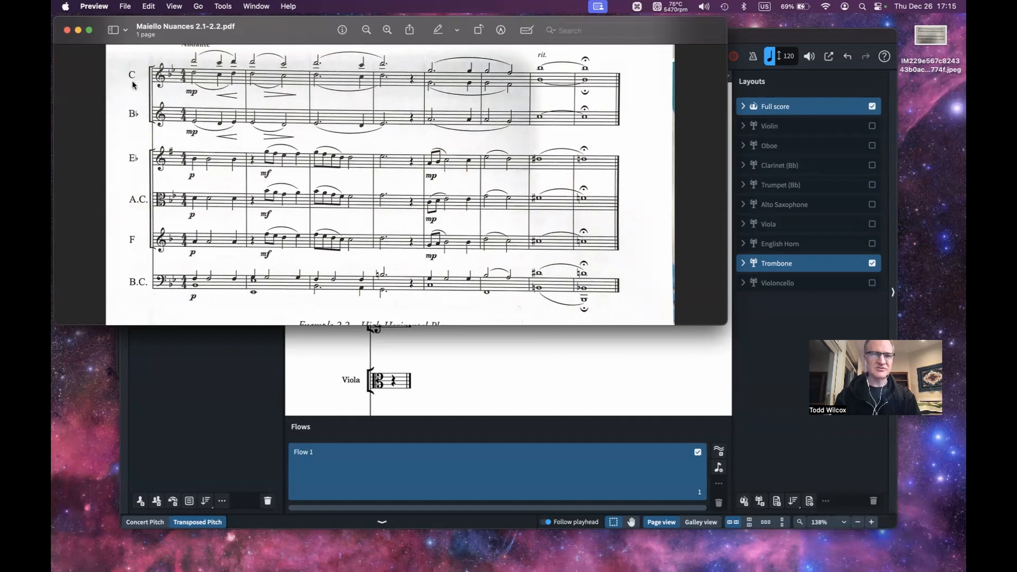
key("super+Tab")
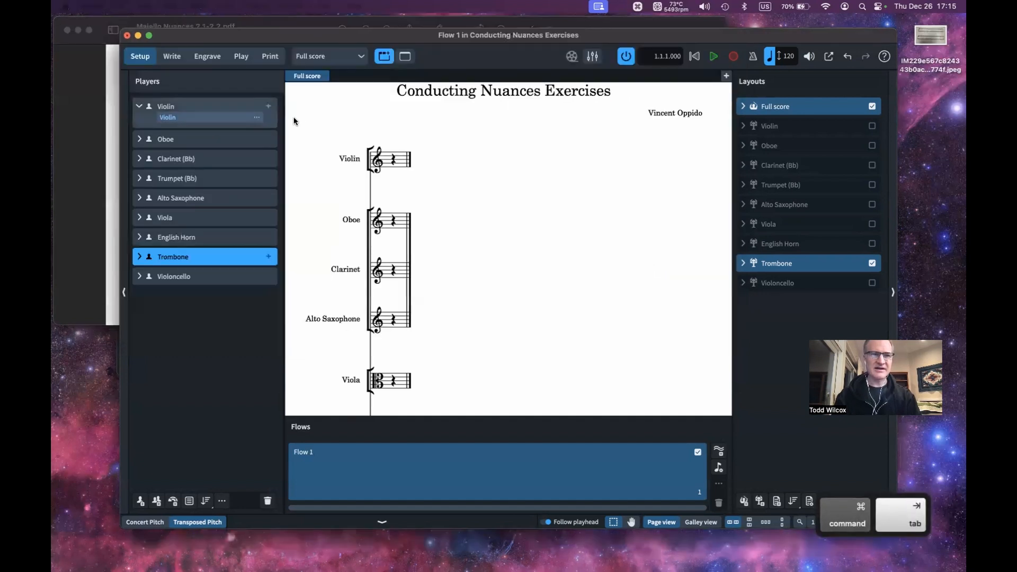
left_click(257, 117)
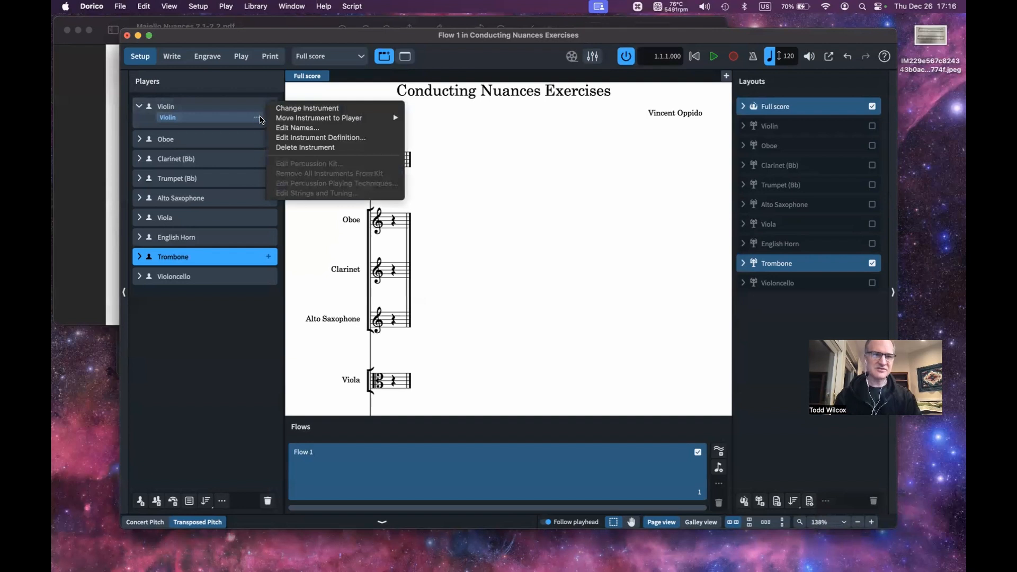
left_click(317, 130)
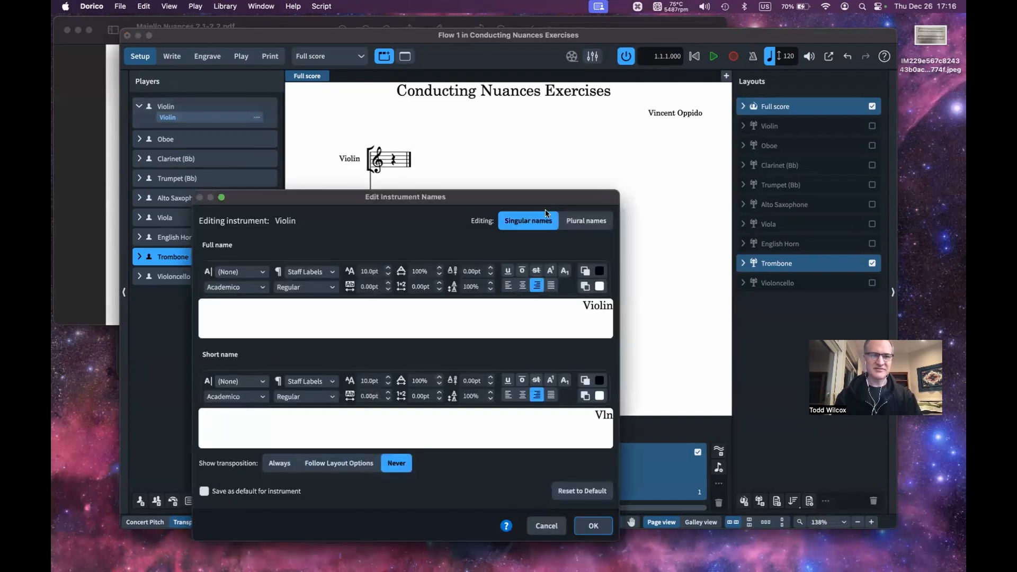
double_click(606, 309)
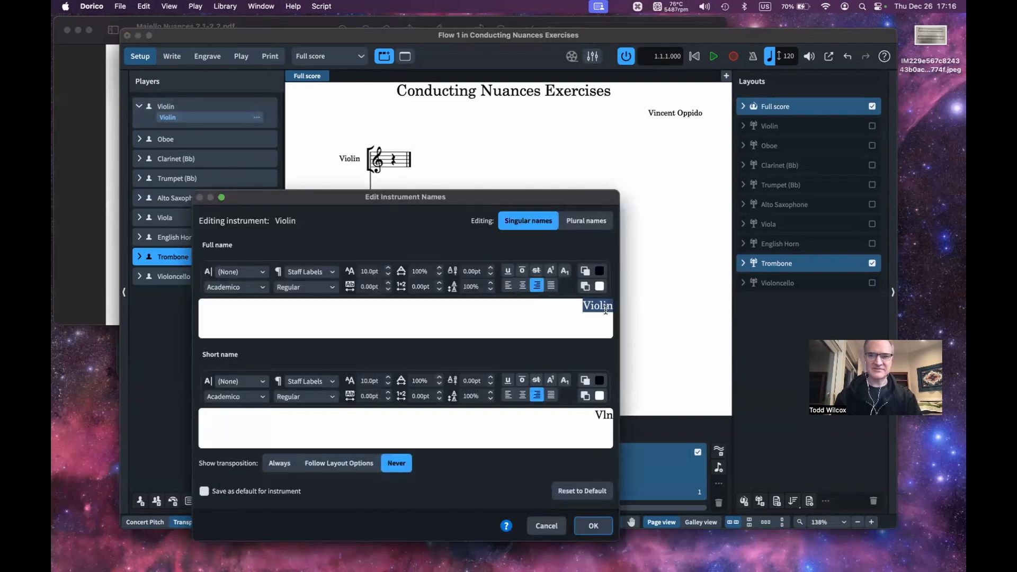
type("C")
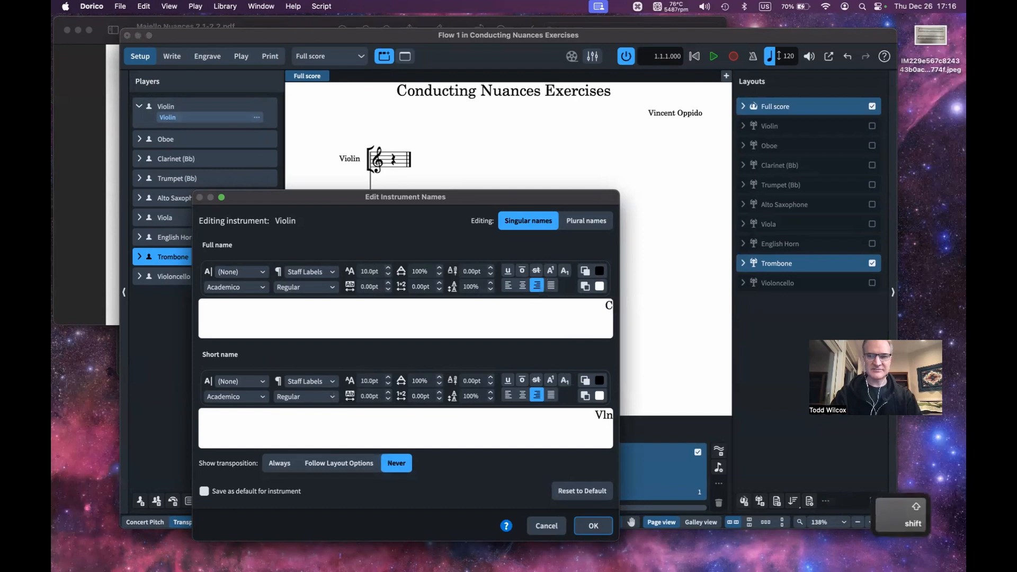
double_click(601, 417)
type("C")
left_click(593, 525)
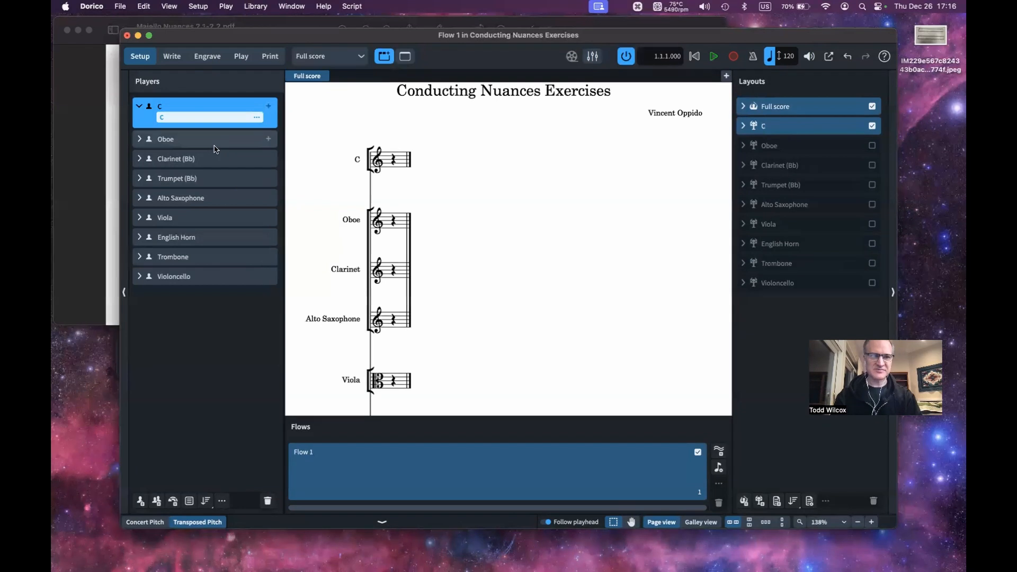
Set the Oboe instrument's full and short names to C
left_click(139, 138)
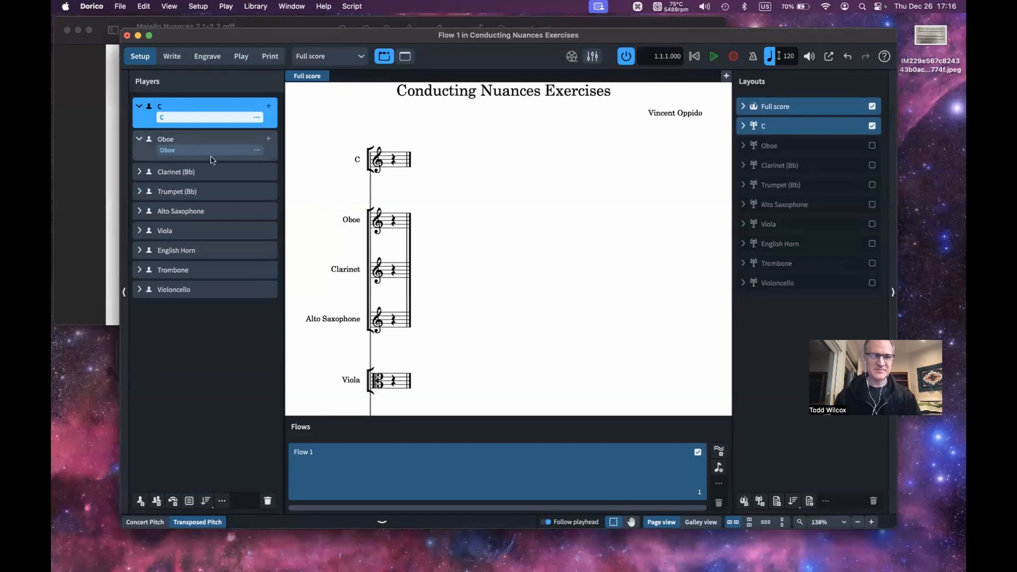
left_click(256, 151)
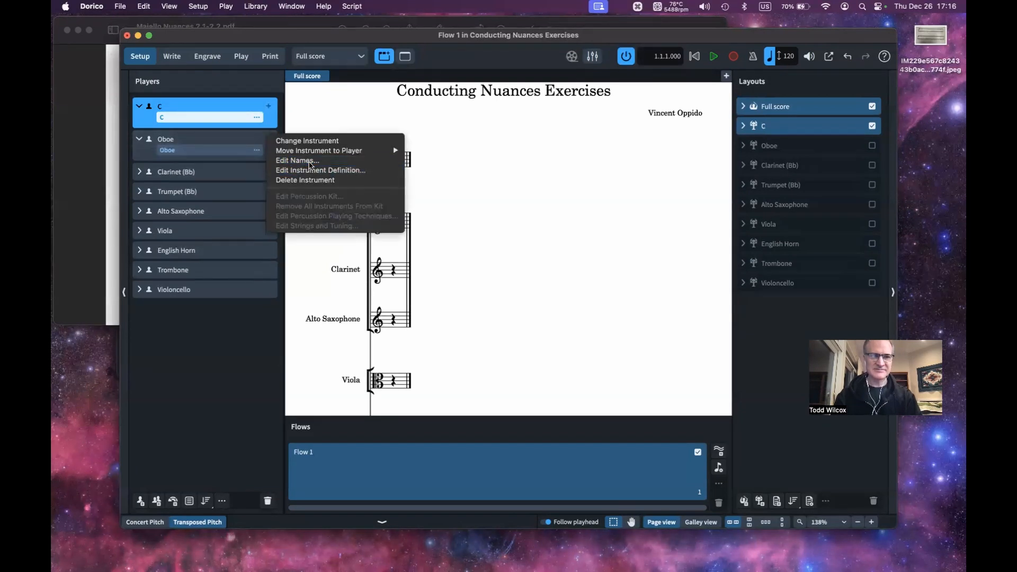
left_click(310, 162)
double_click(597, 304)
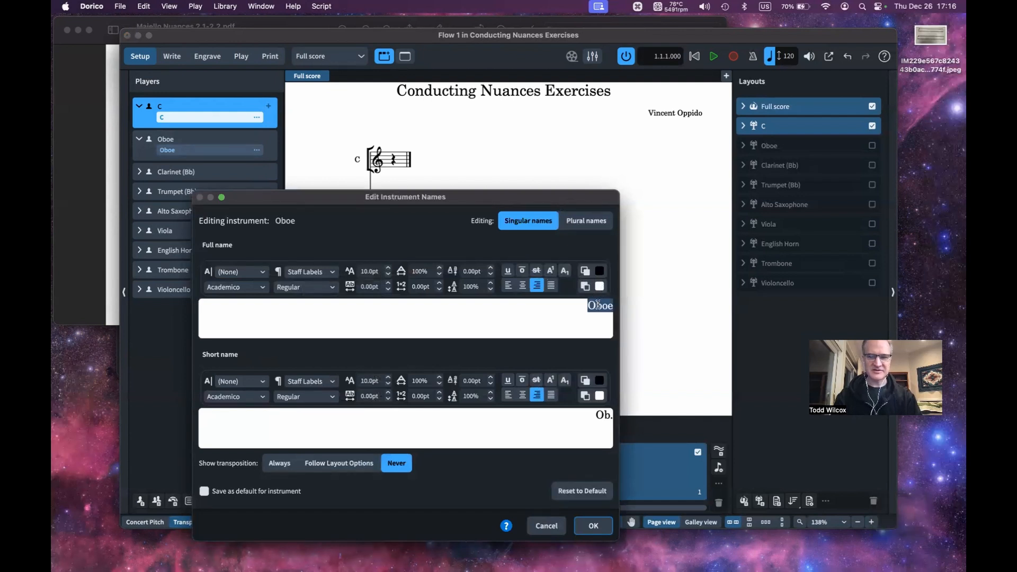
type("C")
double_click(603, 415)
type("C")
left_click(593, 525)
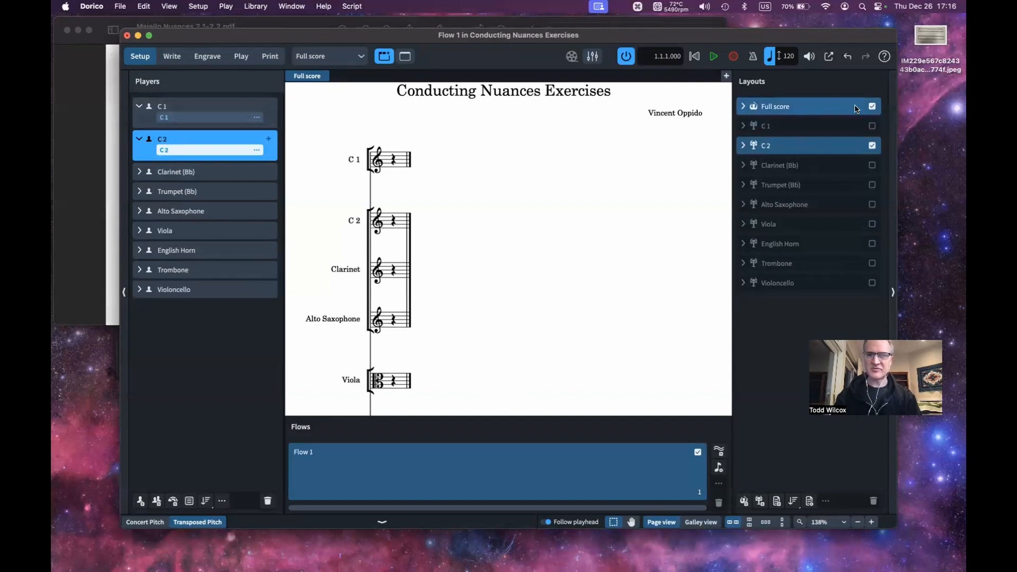
Exclude the C 2 player from the full score layout, and set its instrument's full and short names to C Oboe
left_click(873, 107)
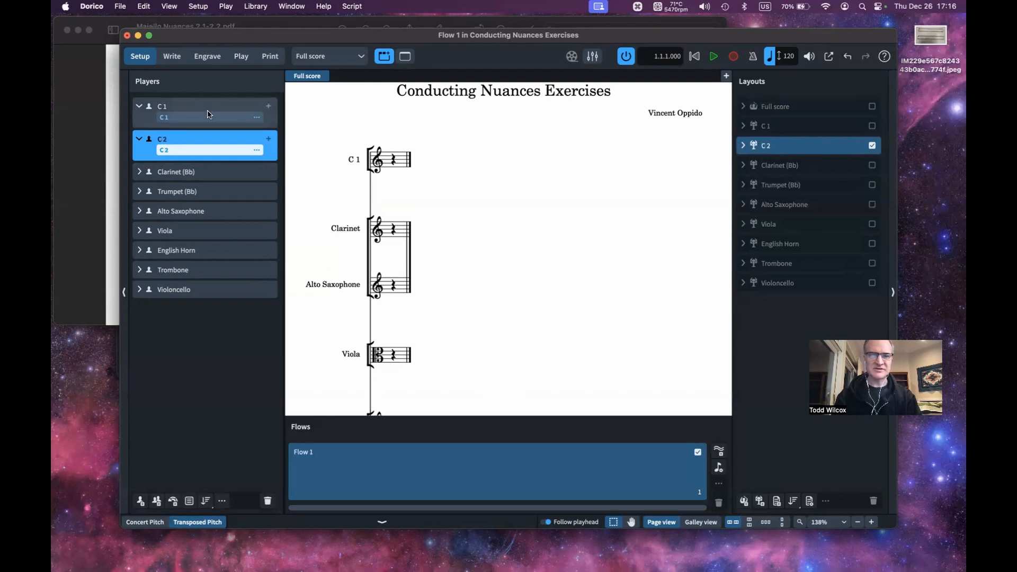
left_click(257, 150)
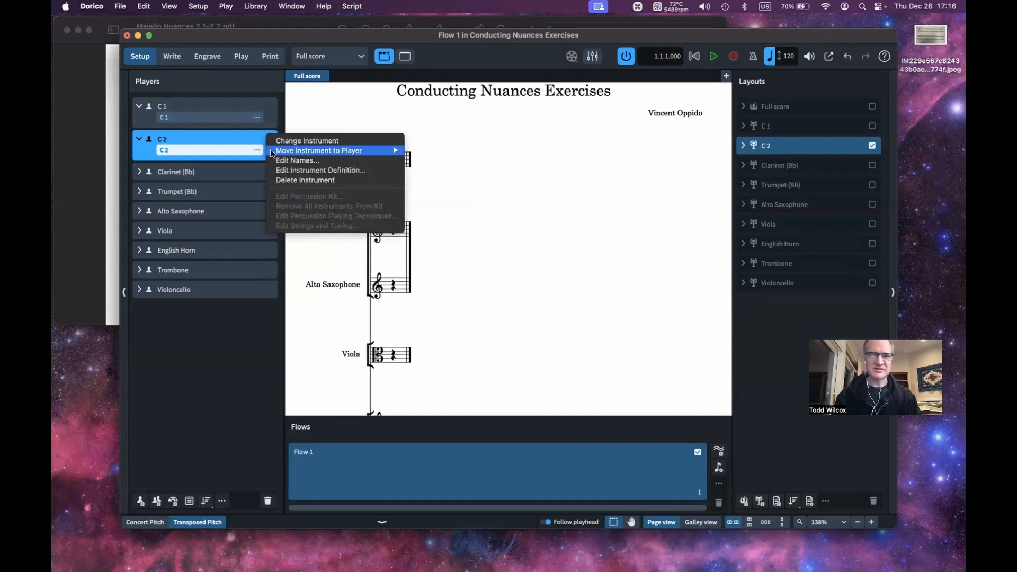
left_click(281, 160)
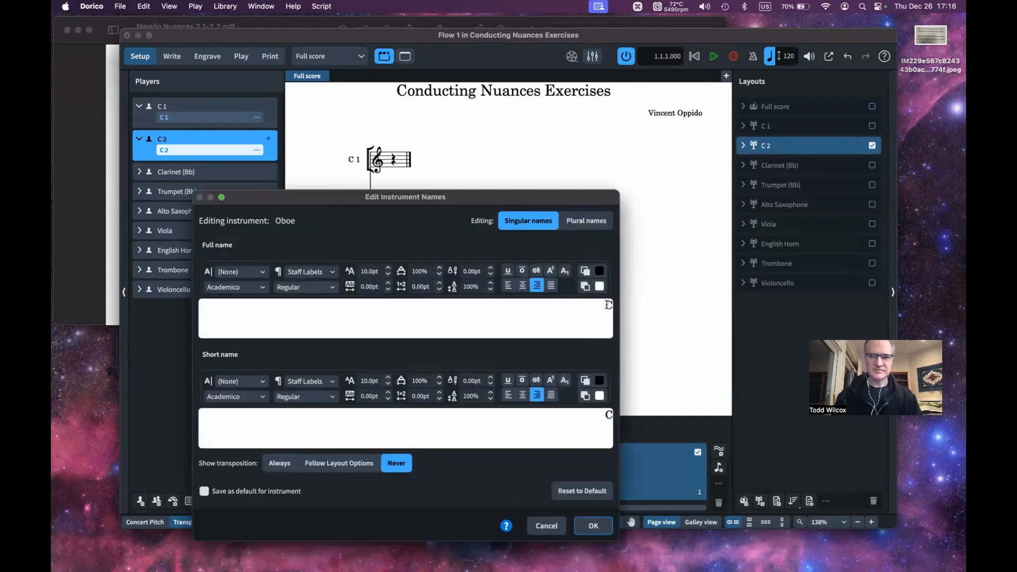
key("Right")
type("Oboe")
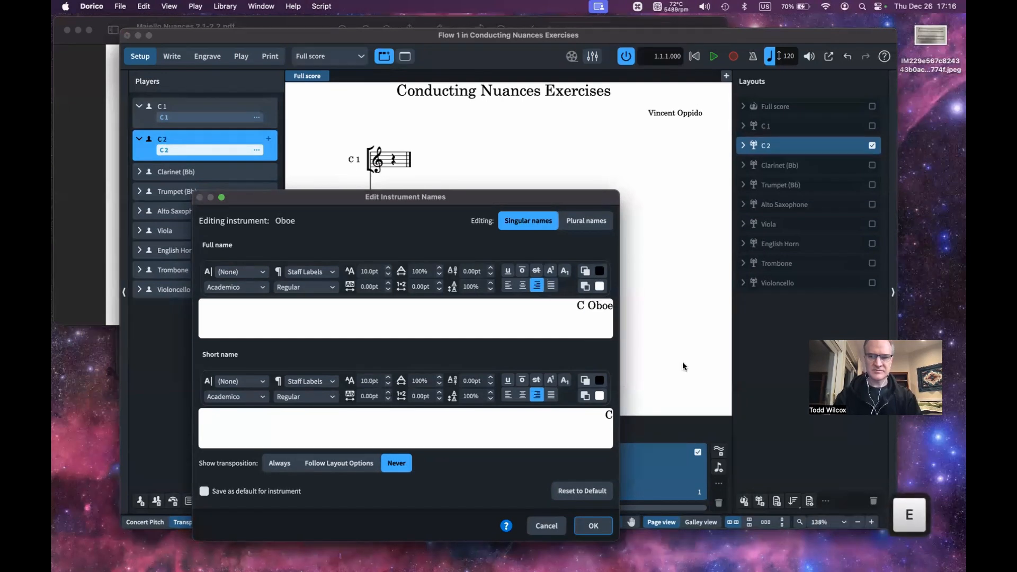
type(" Oboe")
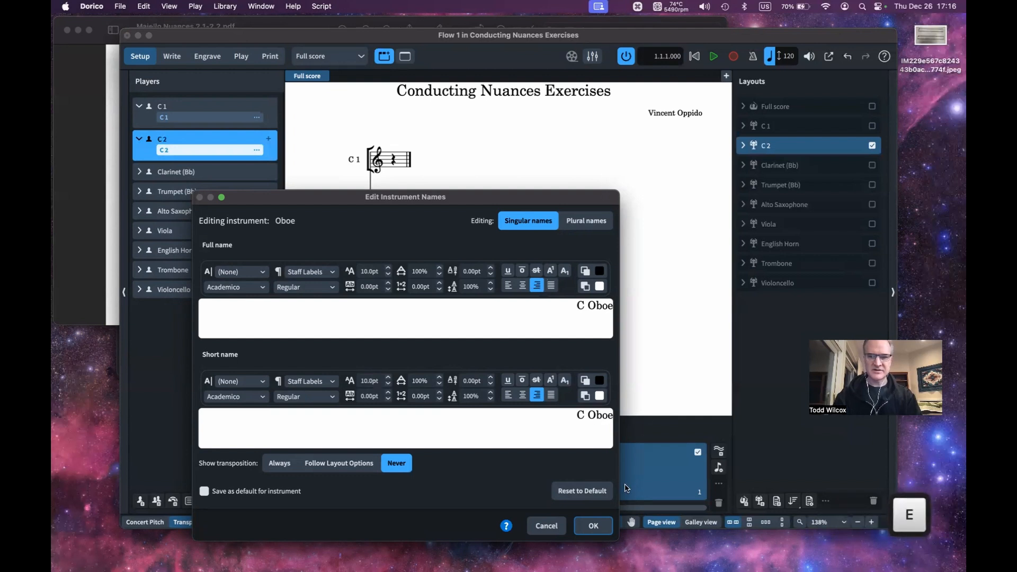
left_click(594, 525)
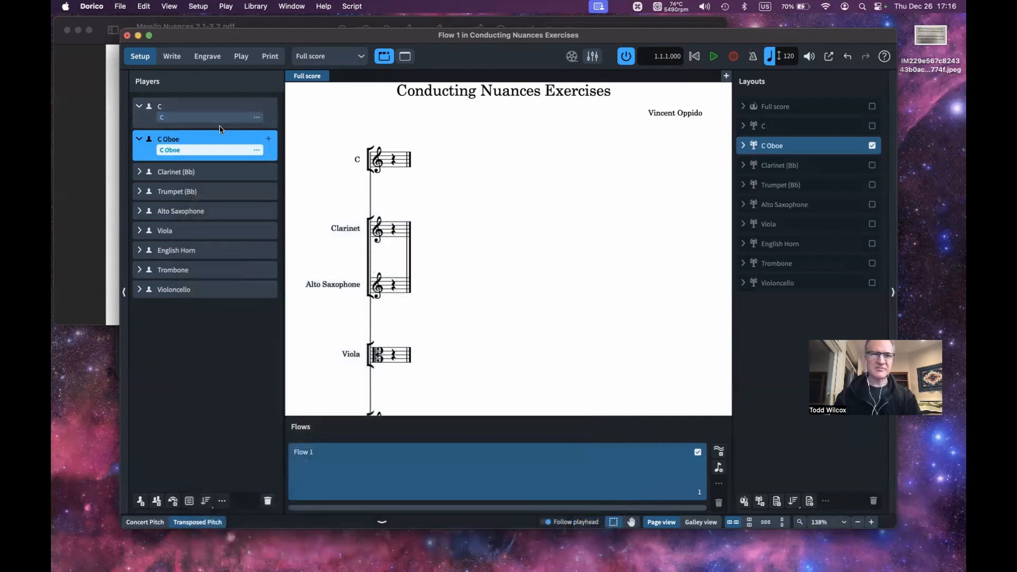
Check the staff labels in the Preview PDF, and in Dorico set the Clarinet's name to show its transposition Always
key("super+Tab")
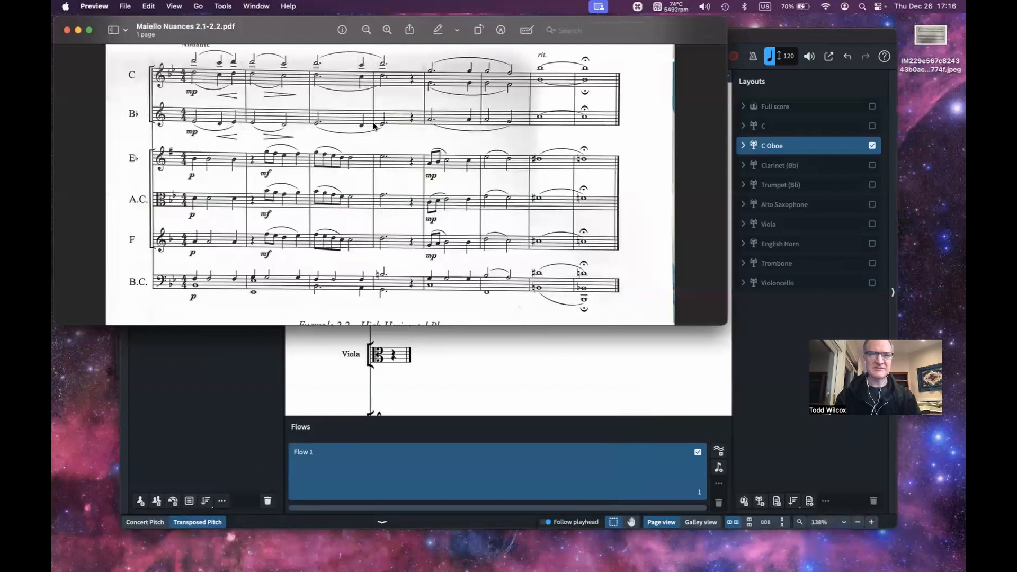
key("super+Tab")
key("super+Tab")
key("super+Tab")
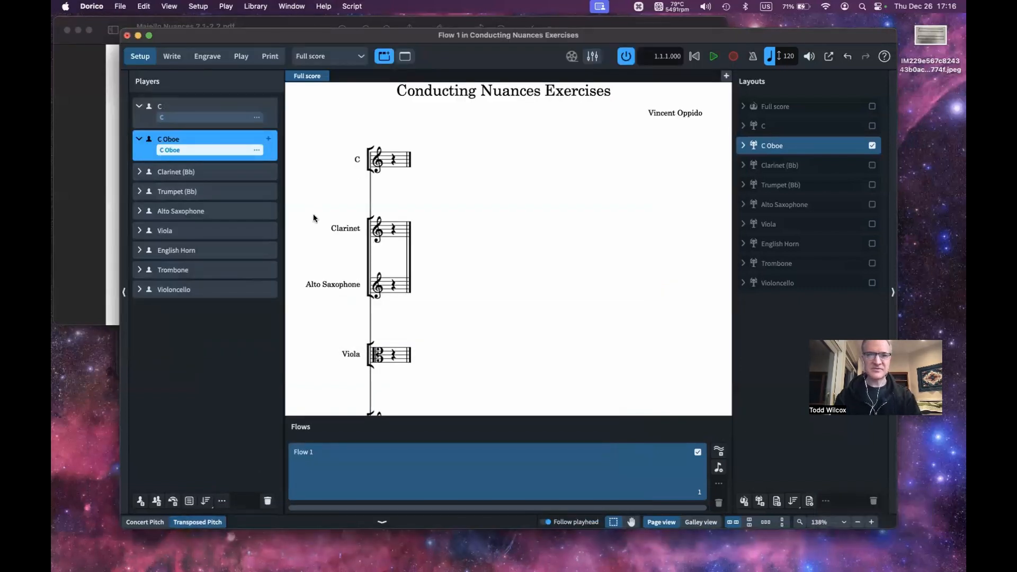
scroll(392, 248, "down", 2)
scroll(392, 248, "up", 1)
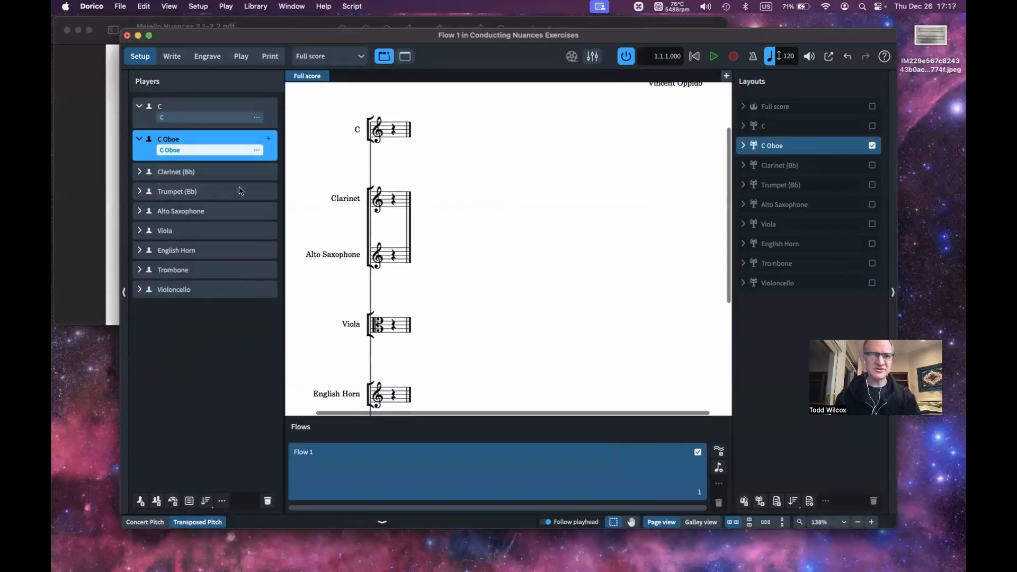
left_click(139, 172)
left_click(257, 182)
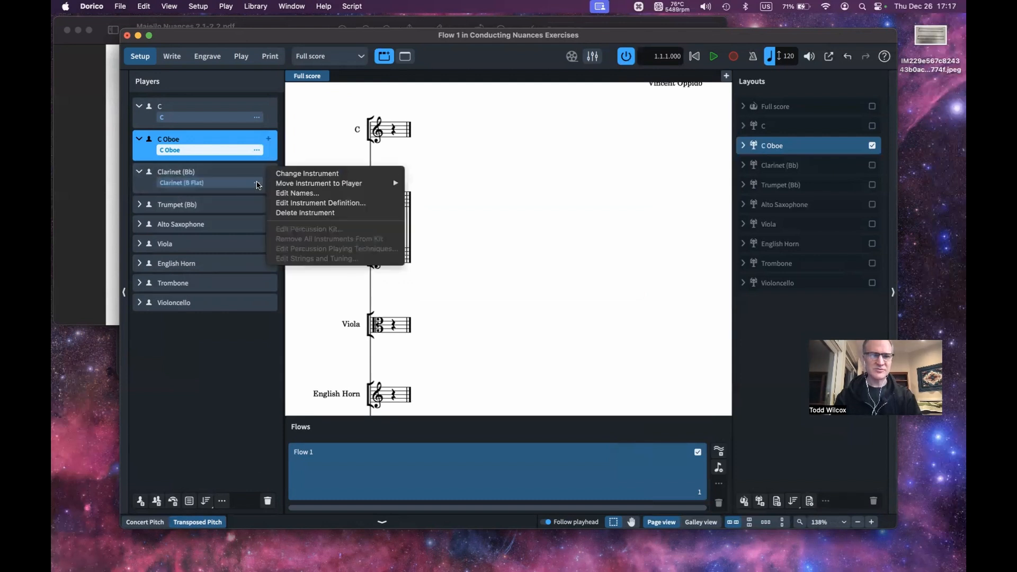
left_click(295, 194)
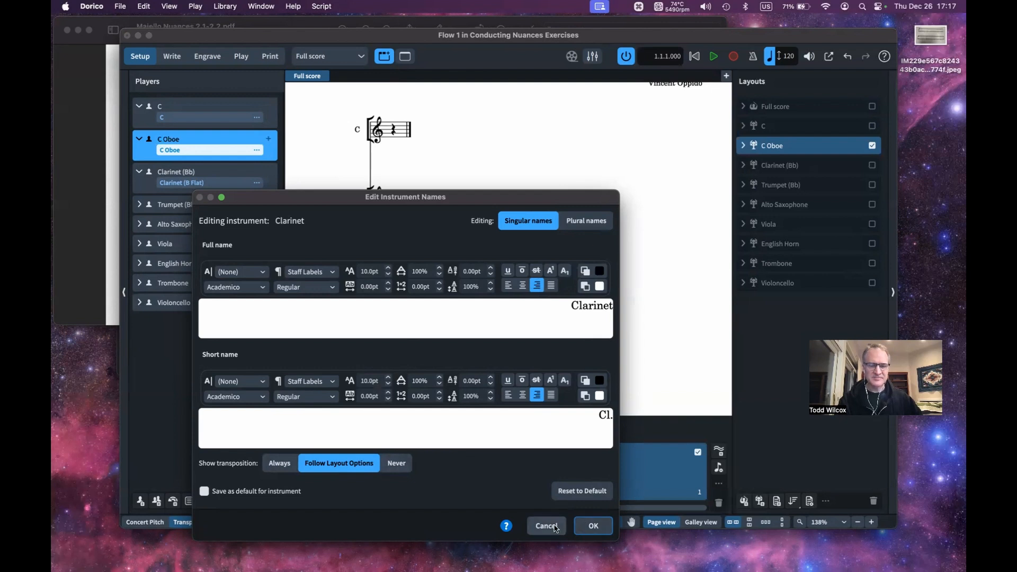
left_click(277, 465)
left_click(598, 524)
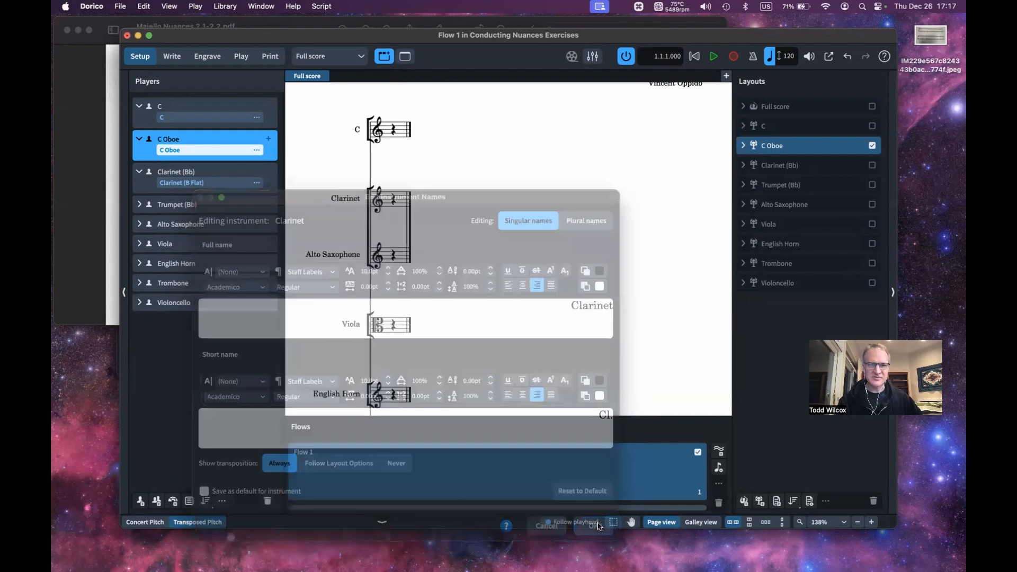
Set the Clarinet's Show transposition option to Follow Layout Options
left_click(258, 185)
left_click(320, 193)
left_click(331, 466)
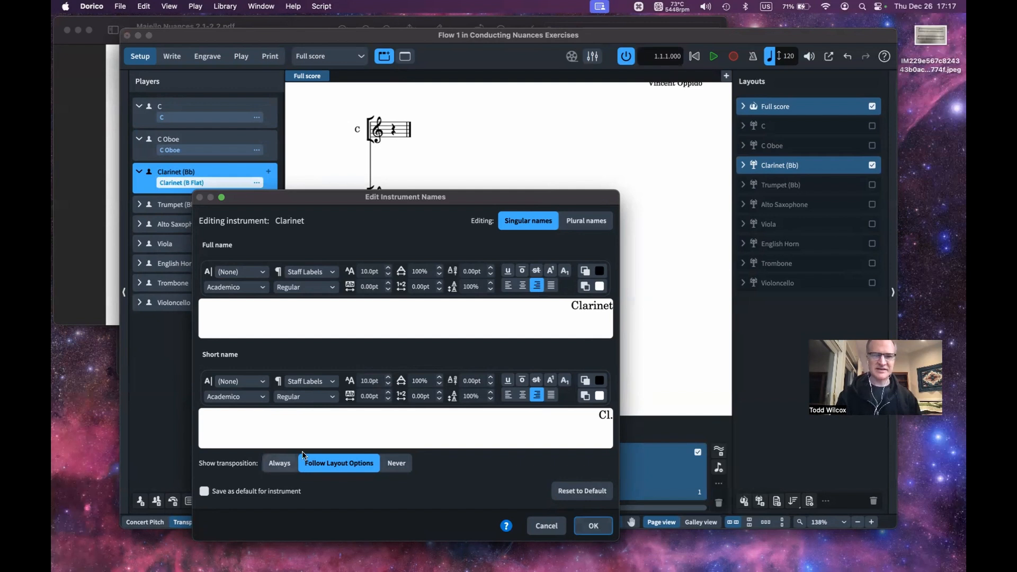
left_click(592, 526)
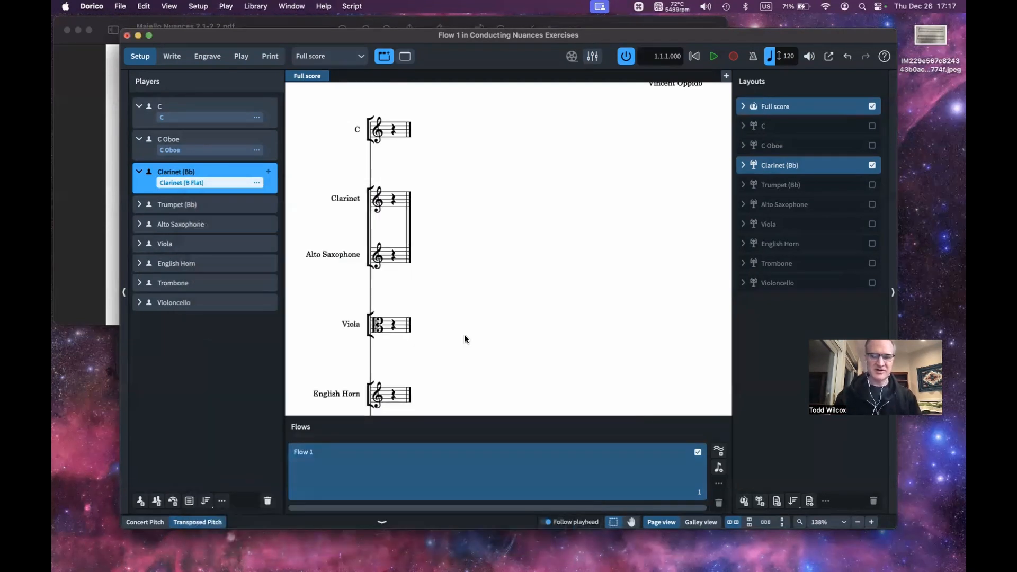
Open the layout options for the full score and look through the Players category for transposition label settings
key("shift")
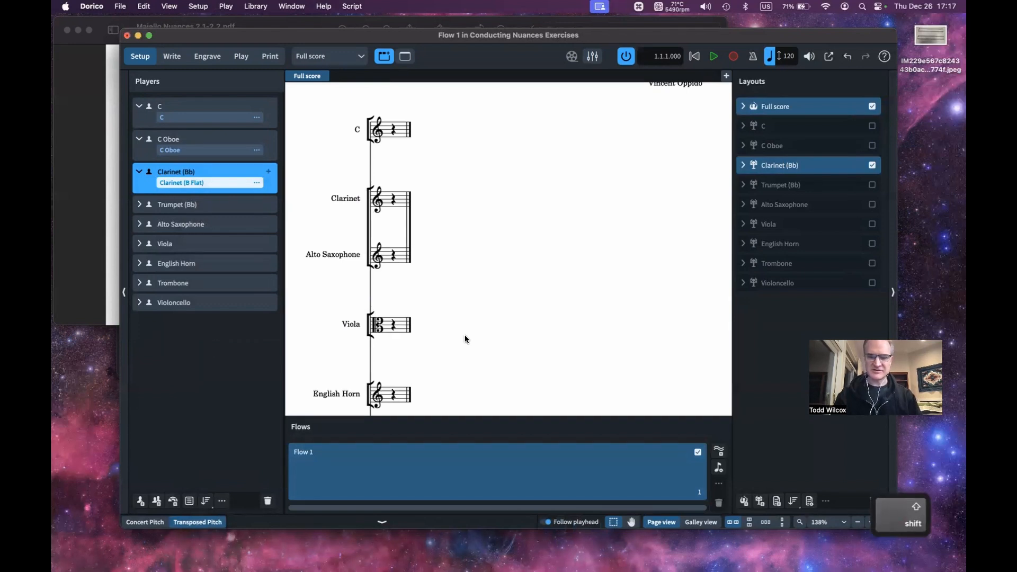
key("shift+super+l")
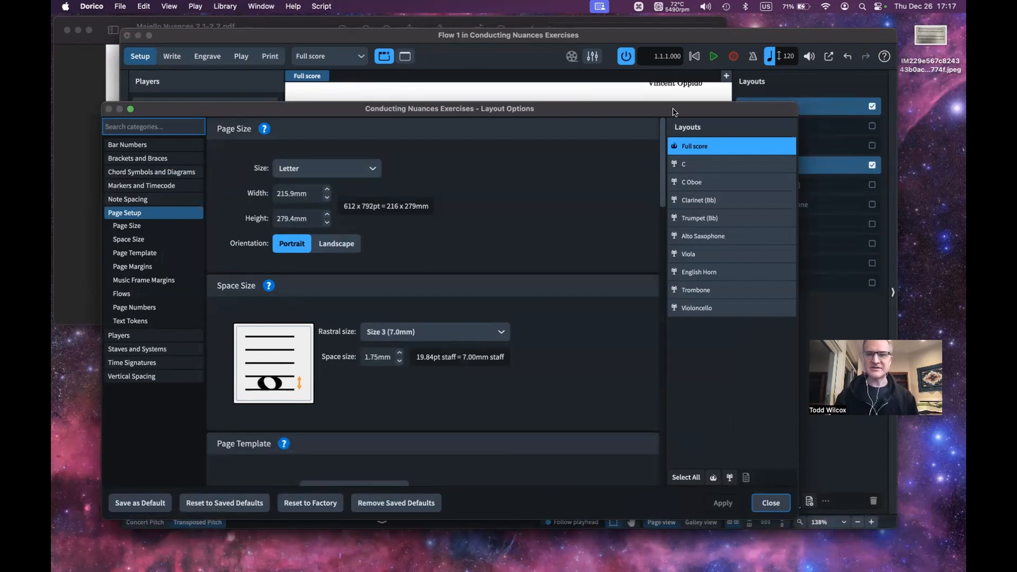
left_click_drag(672, 111, 662, 230)
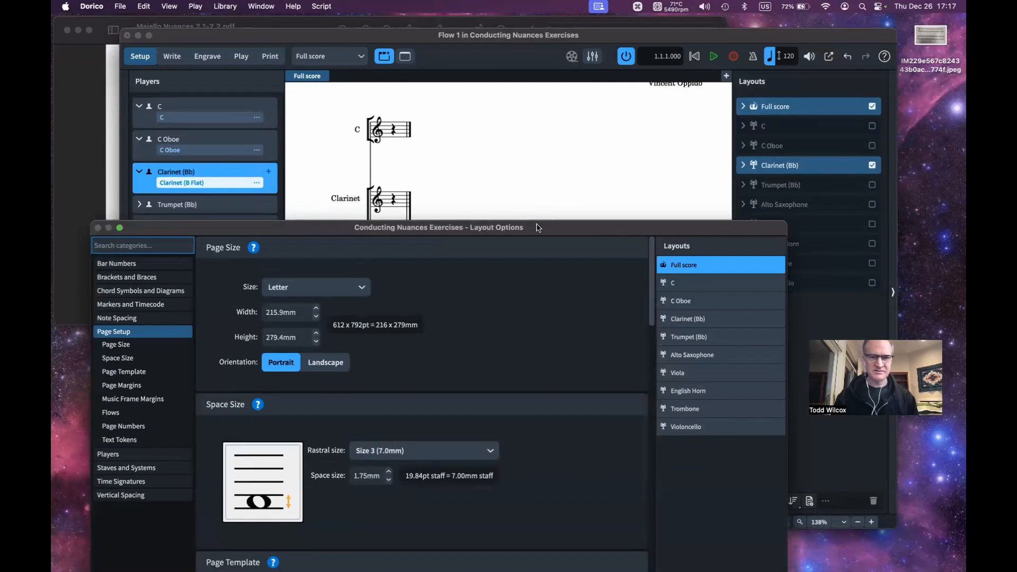
left_click(692, 282)
left_click(696, 268)
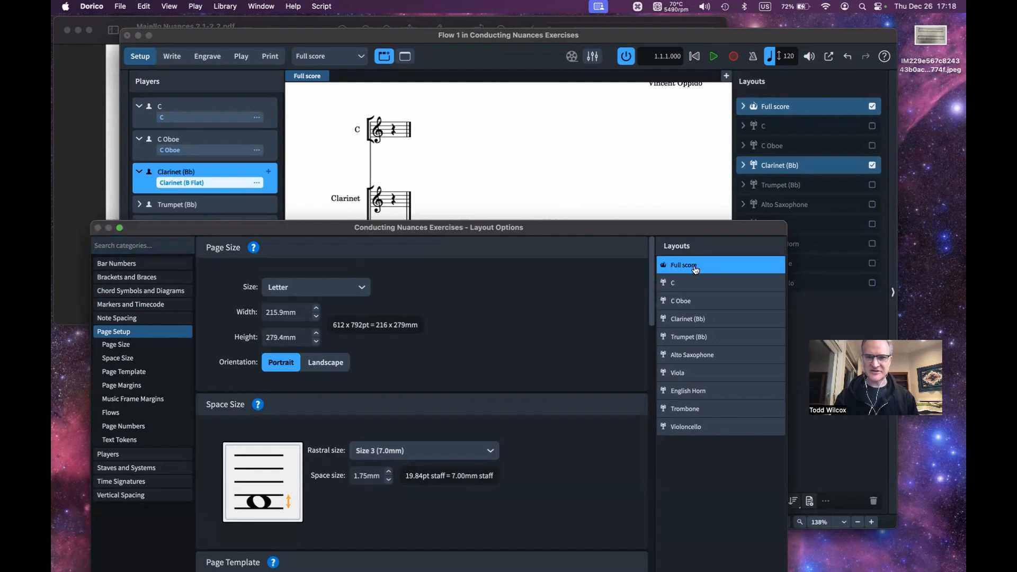
left_click_drag(536, 229, 572, 93)
left_click(183, 343)
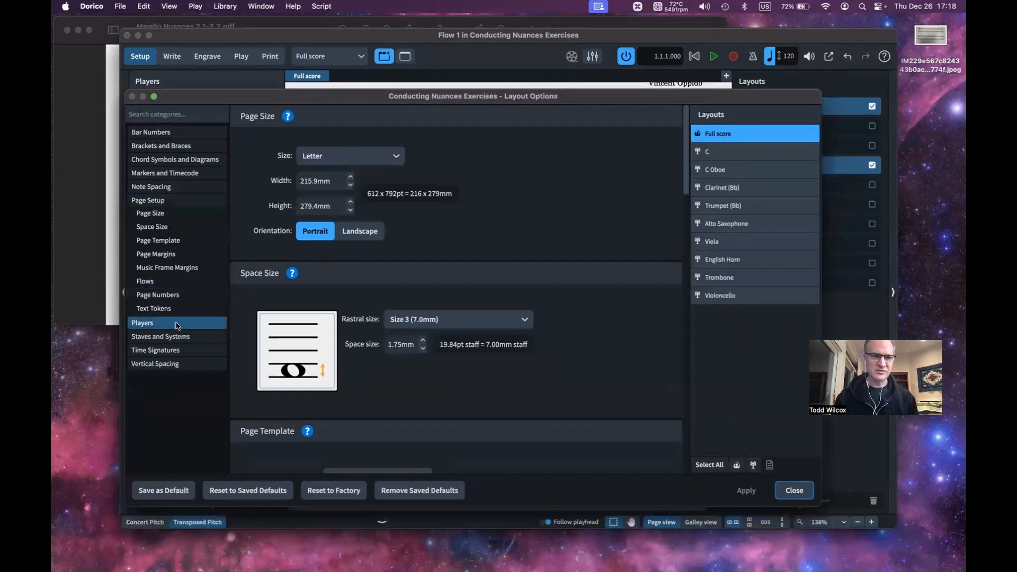
scroll(505, 316, "down", 5)
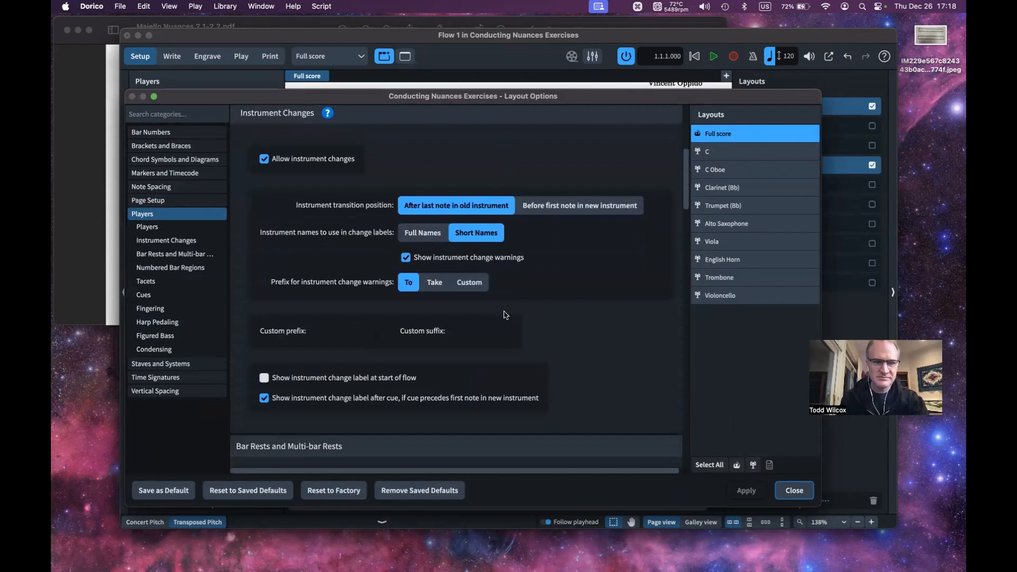
scroll(505, 315, "down", 5)
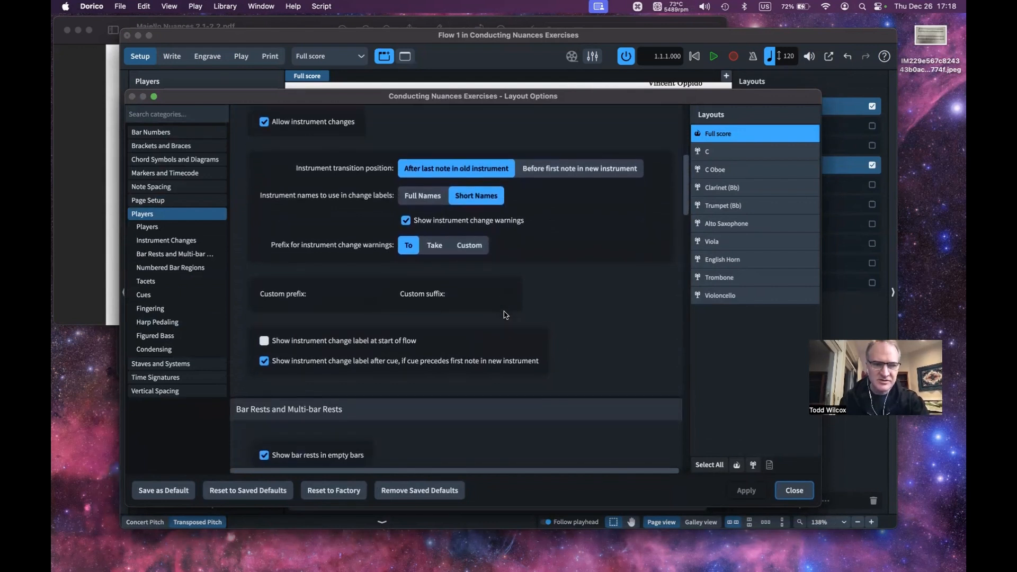
scroll(506, 315, "down", 5)
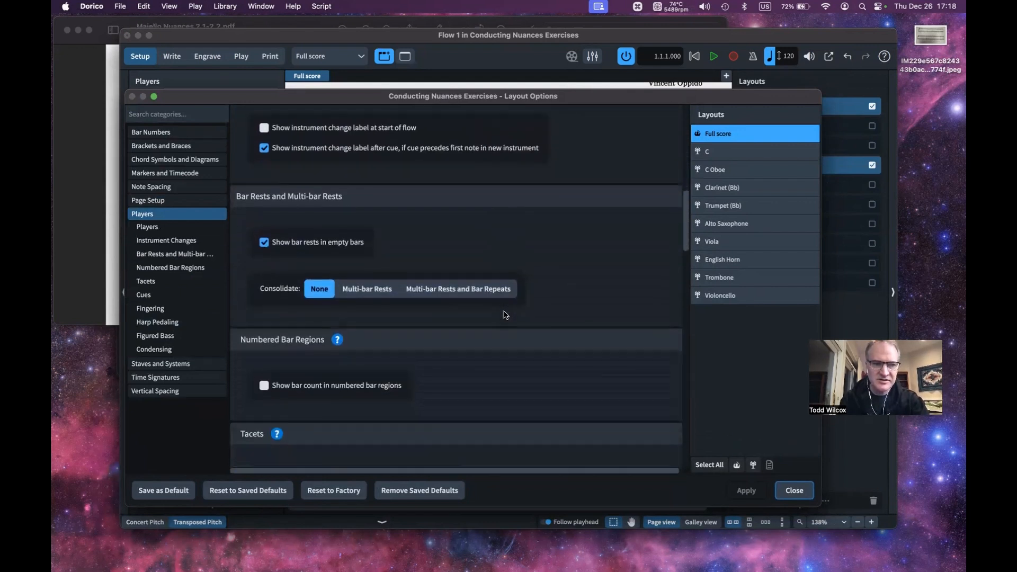
scroll(506, 315, "down", 2)
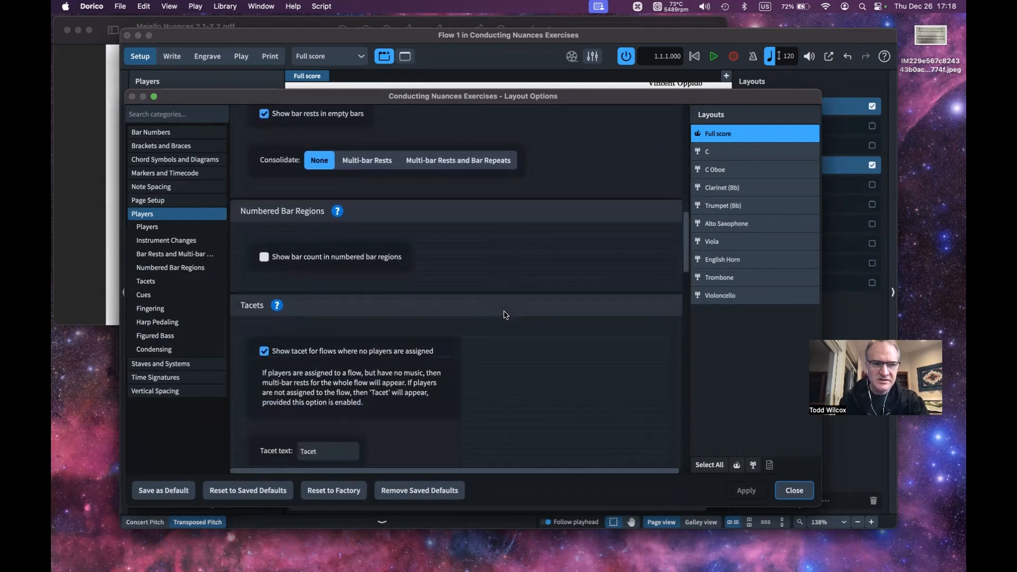
scroll(505, 315, "up", 8)
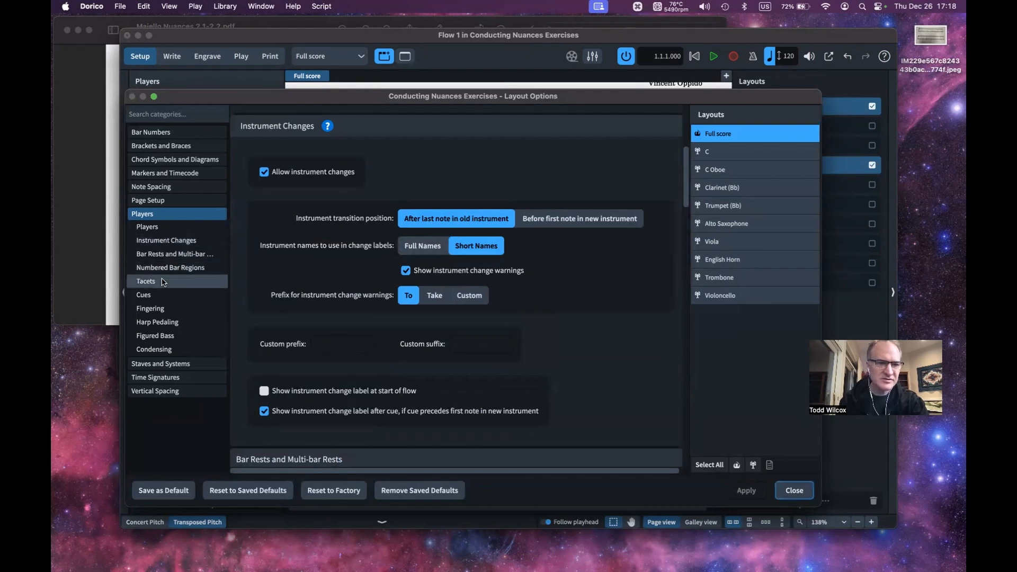
In the full score's Staves and Systems options, show instrument pitch or transposition in both full and abbreviated staff labels
left_click(176, 365)
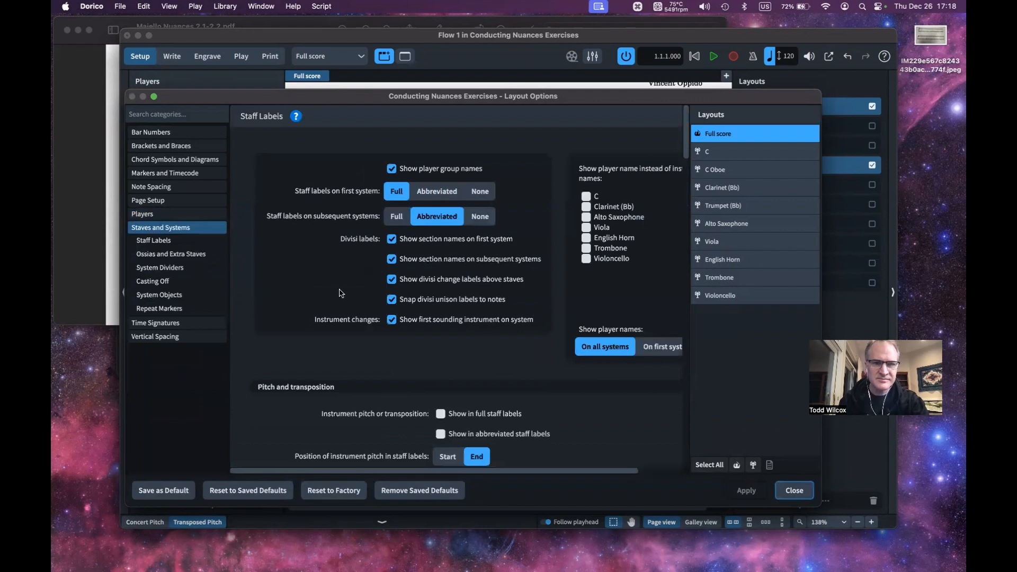
scroll(422, 295, "down", 2)
scroll(422, 295, "down", 5)
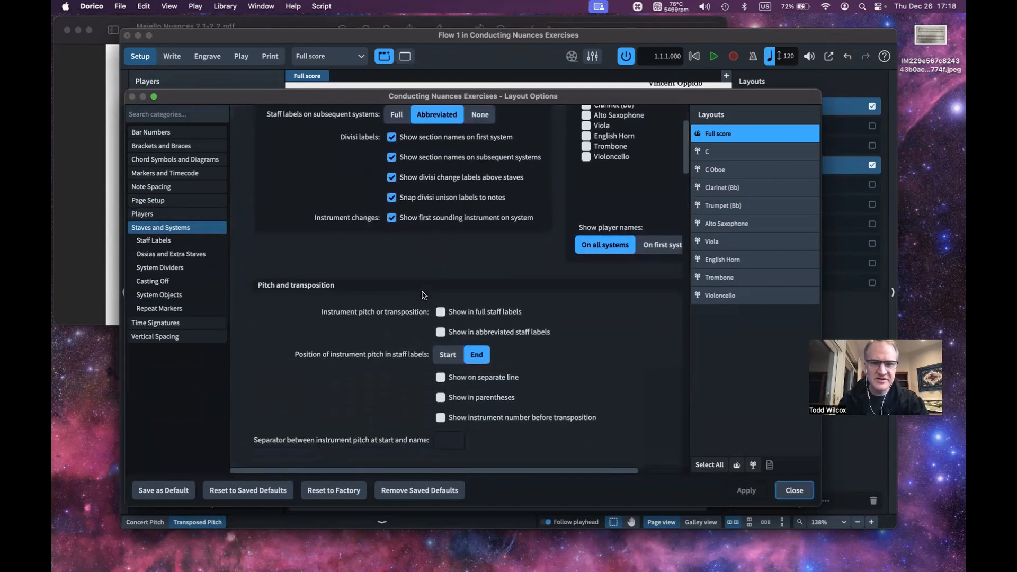
left_click(440, 295)
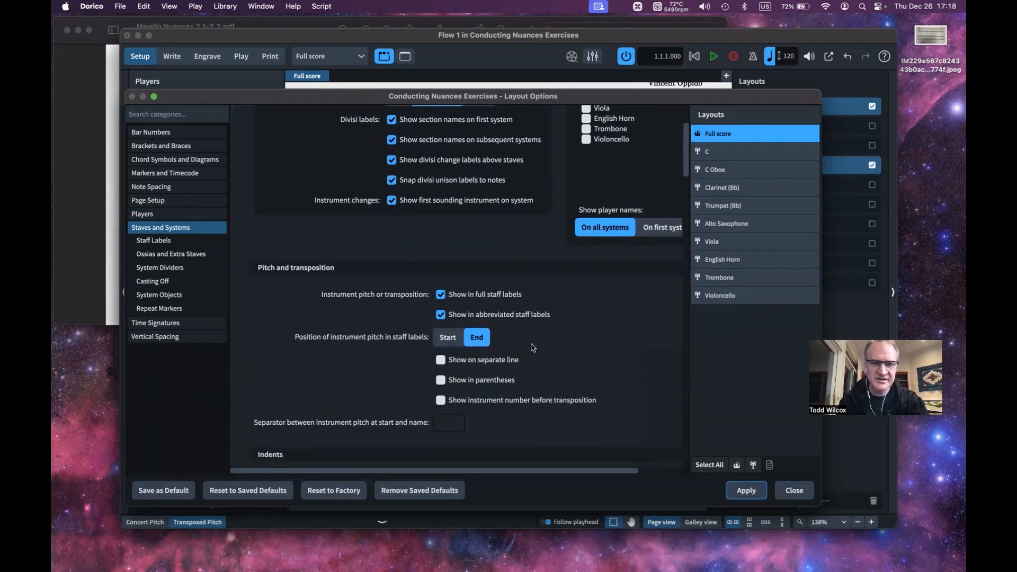
Enable parentheses for the transposition, set the instrument pitch position in staff labels to Start, and apply the layout options
left_click(459, 339)
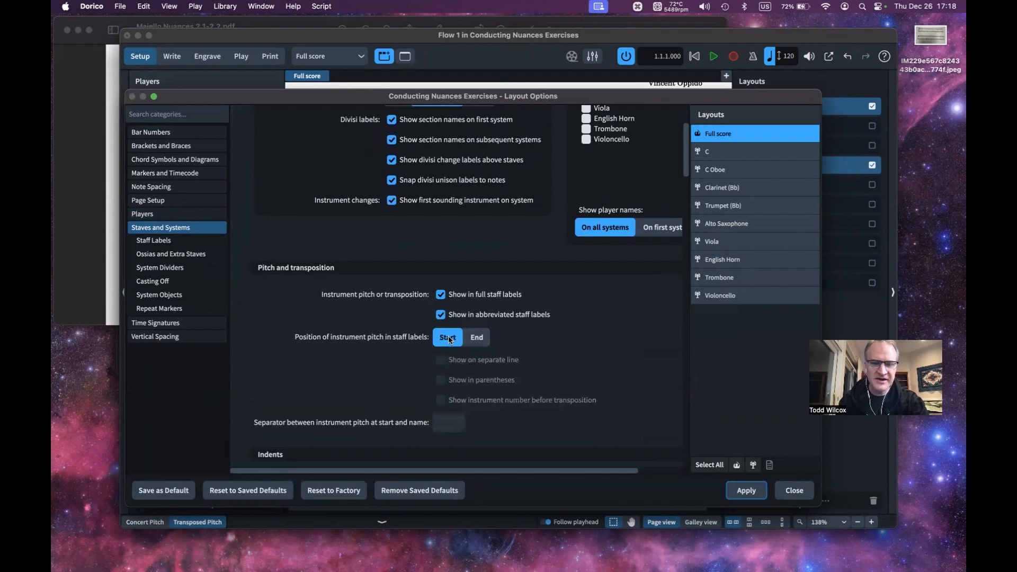
left_click(477, 342)
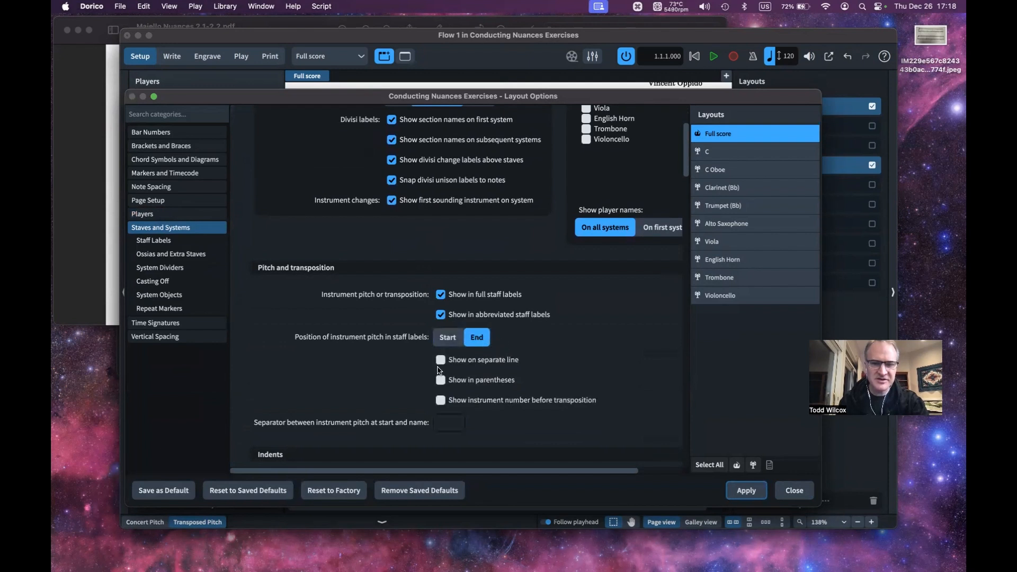
left_click(456, 340)
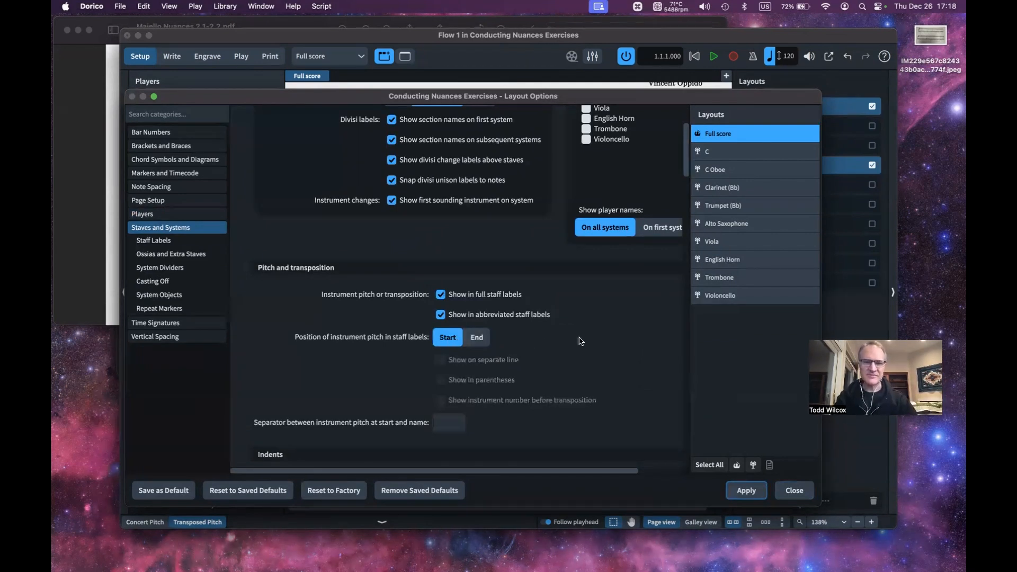
left_click(476, 338)
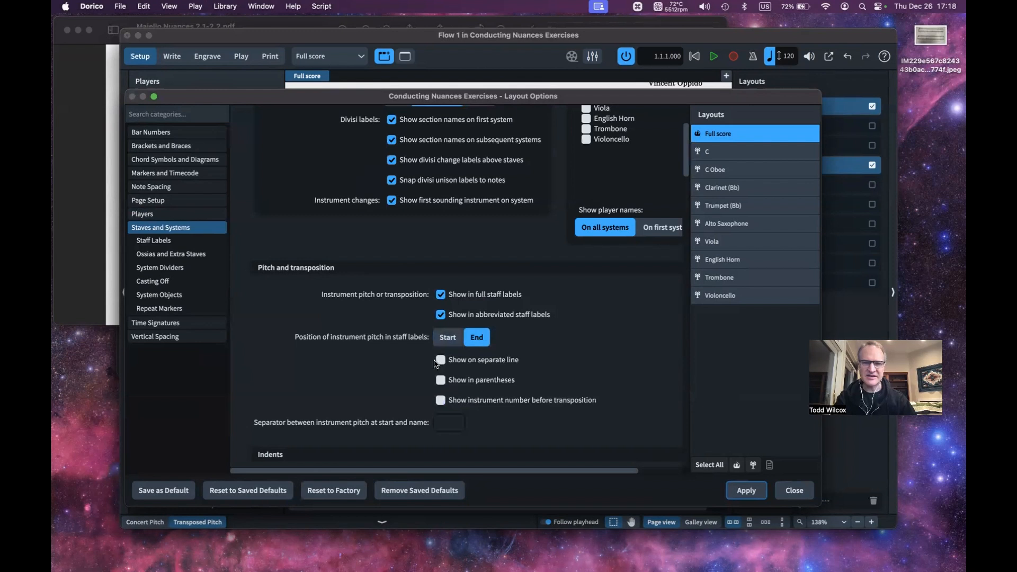
left_click(441, 381)
left_click(449, 343)
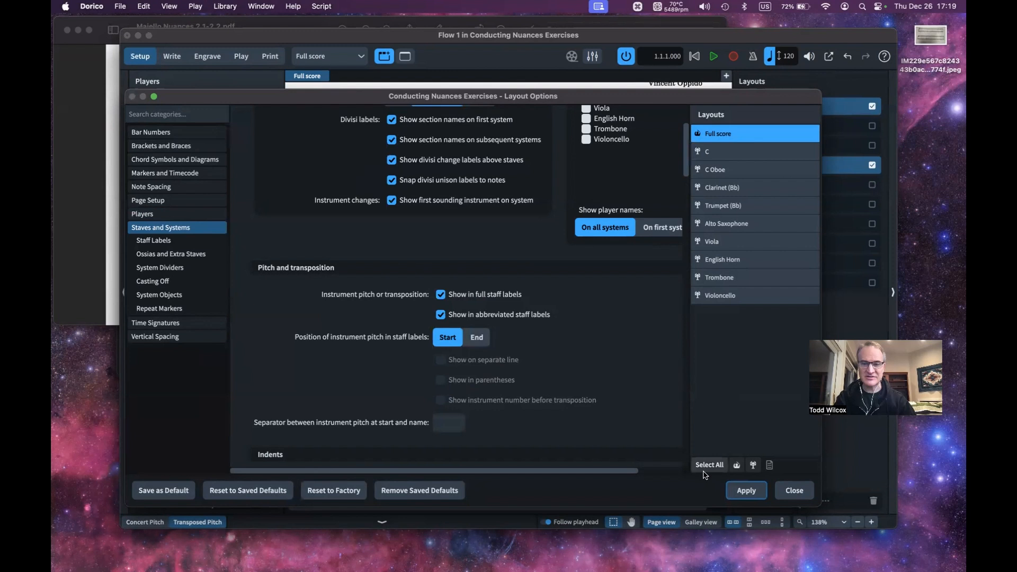
scroll(611, 403, "down", 6)
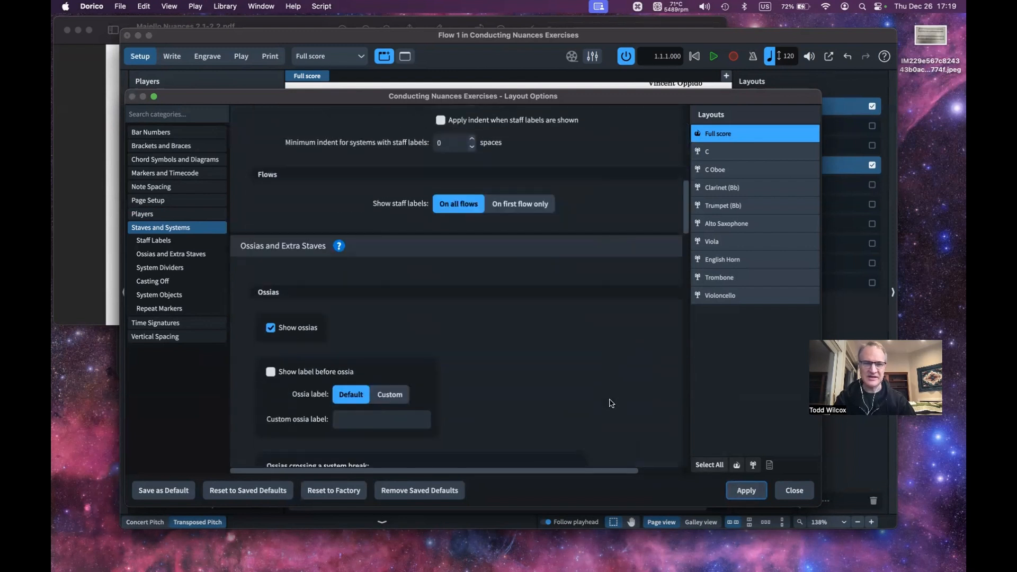
scroll(610, 404, "down", 5)
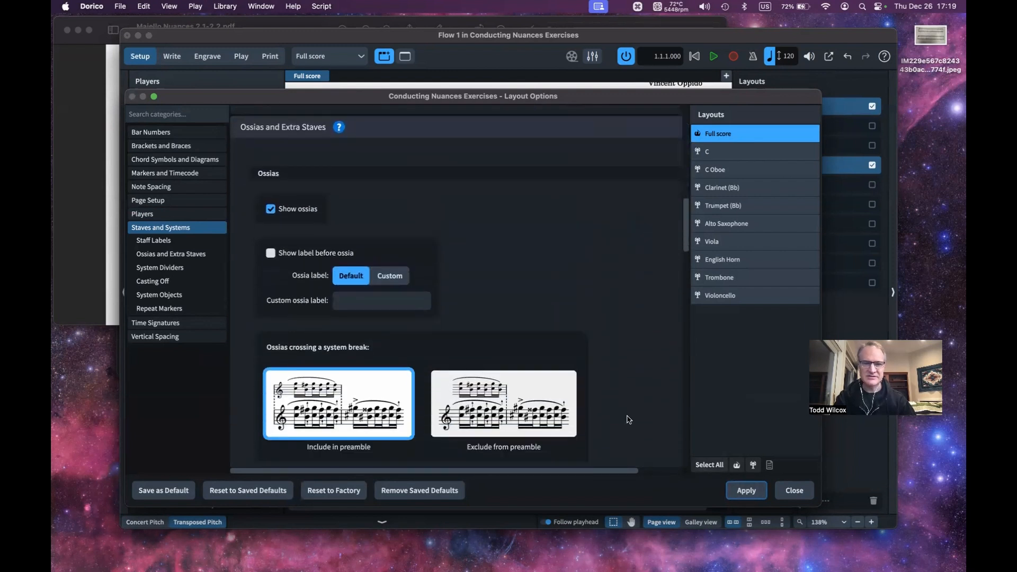
left_click(755, 493)
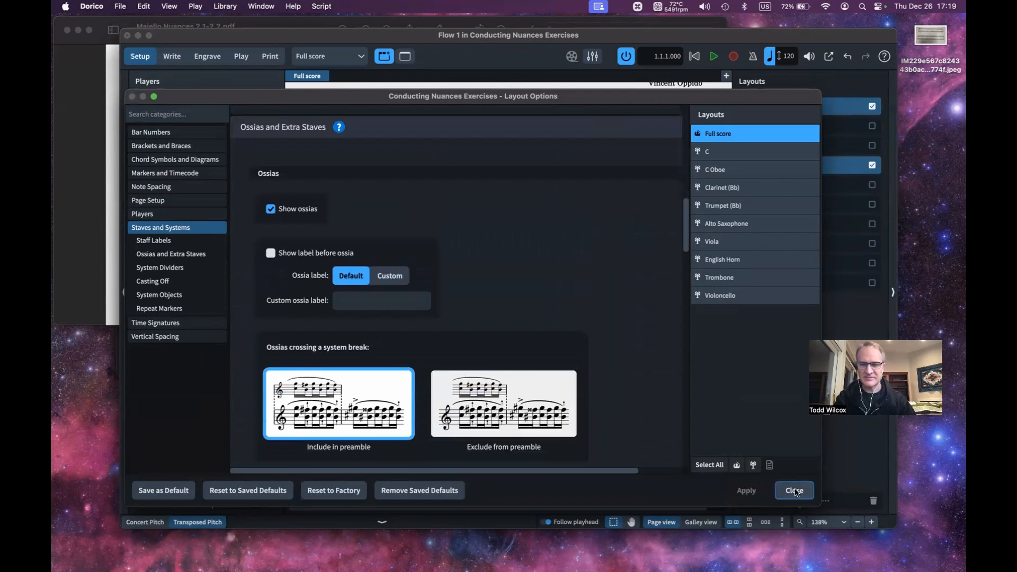
left_click(794, 491)
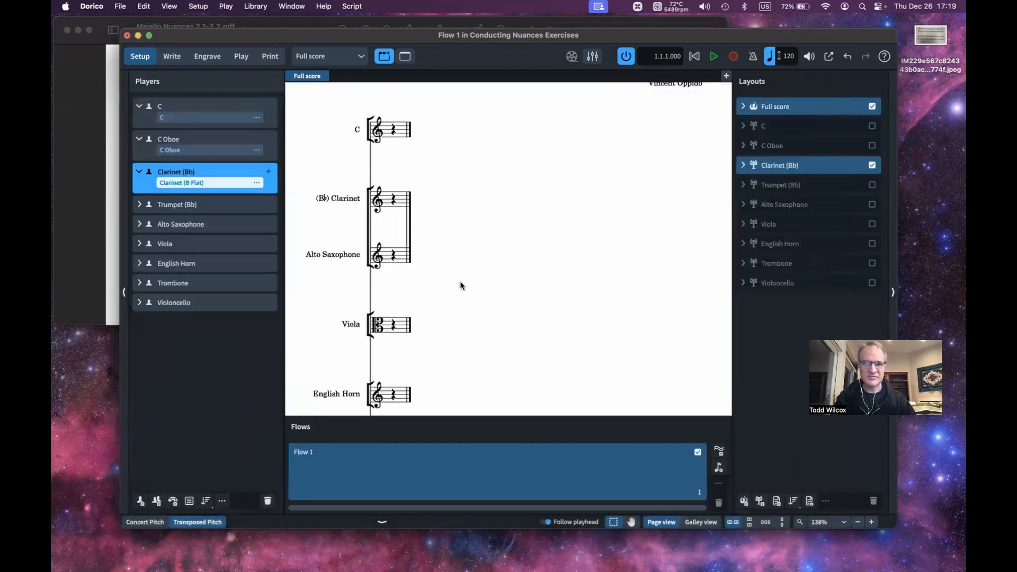
Check the Clarinet's full name, short name and transposition setting in its instrument names
left_click(256, 183)
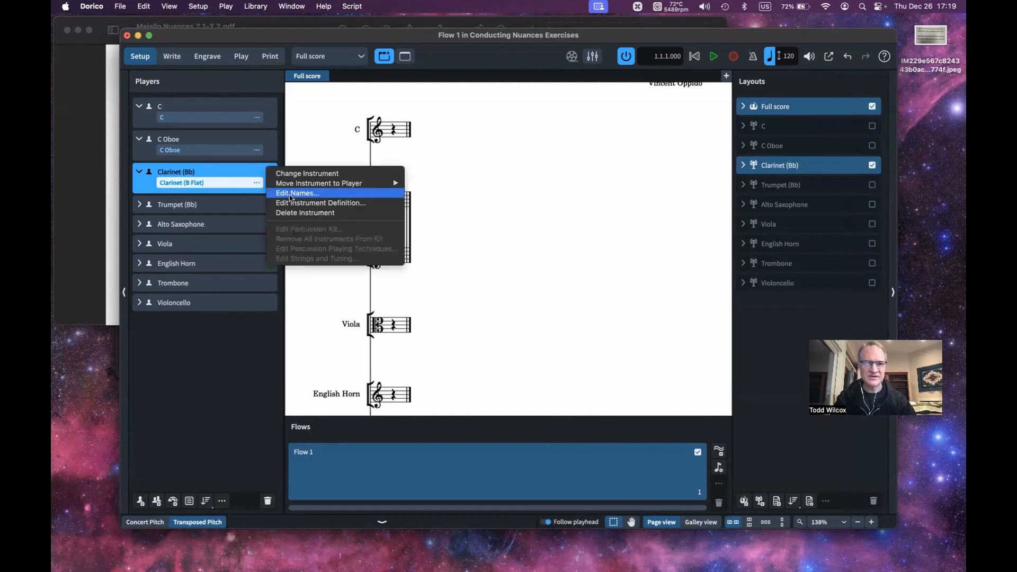
left_click(290, 194)
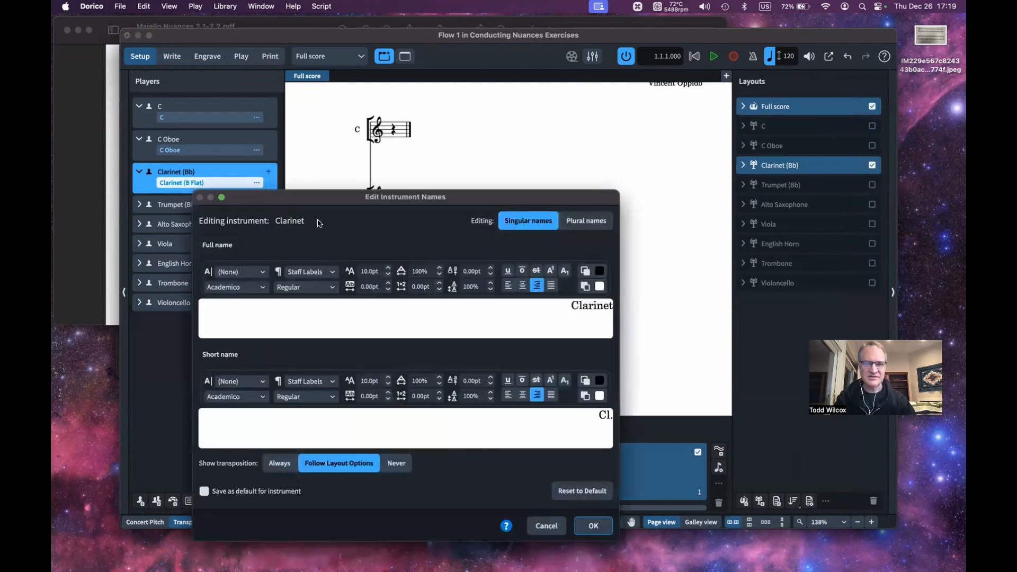
left_click(593, 526)
Turn off parentheses for the transposition in the full score's staff labels, keep the pitch position at Start, and apply the change
key("shift")
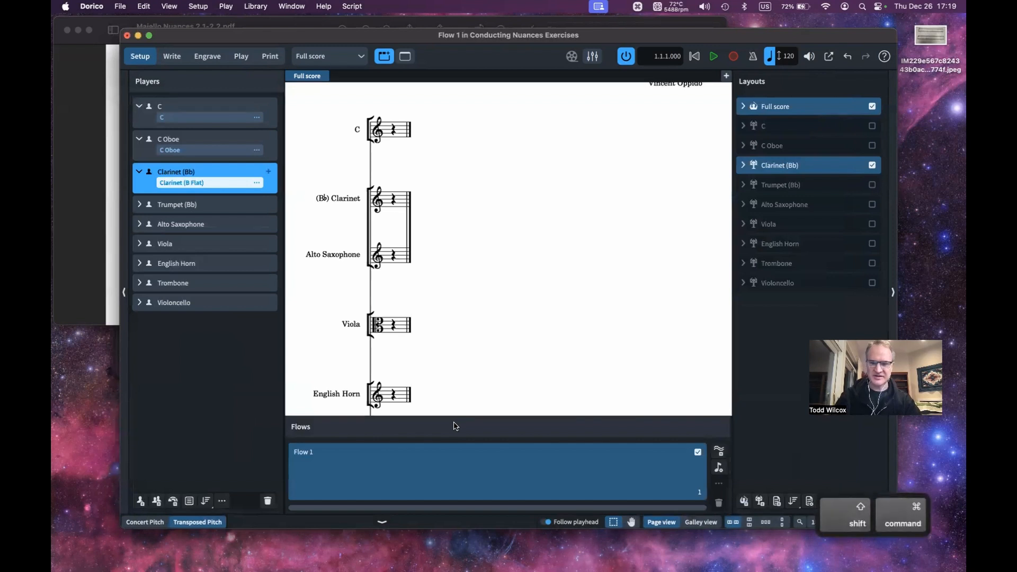
key("super+shift+l")
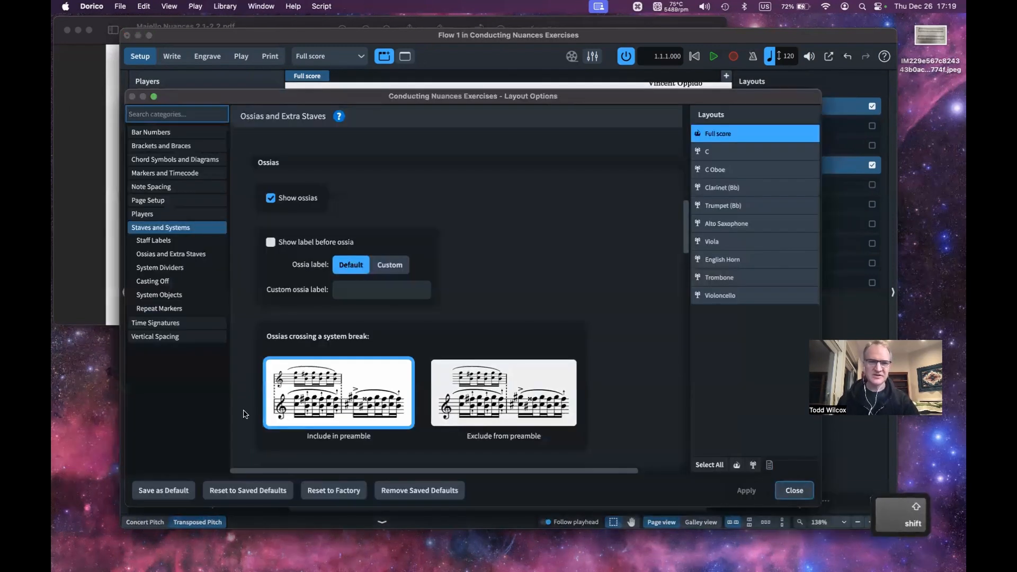
scroll(330, 300, "up", 5)
scroll(331, 300, "up", 5)
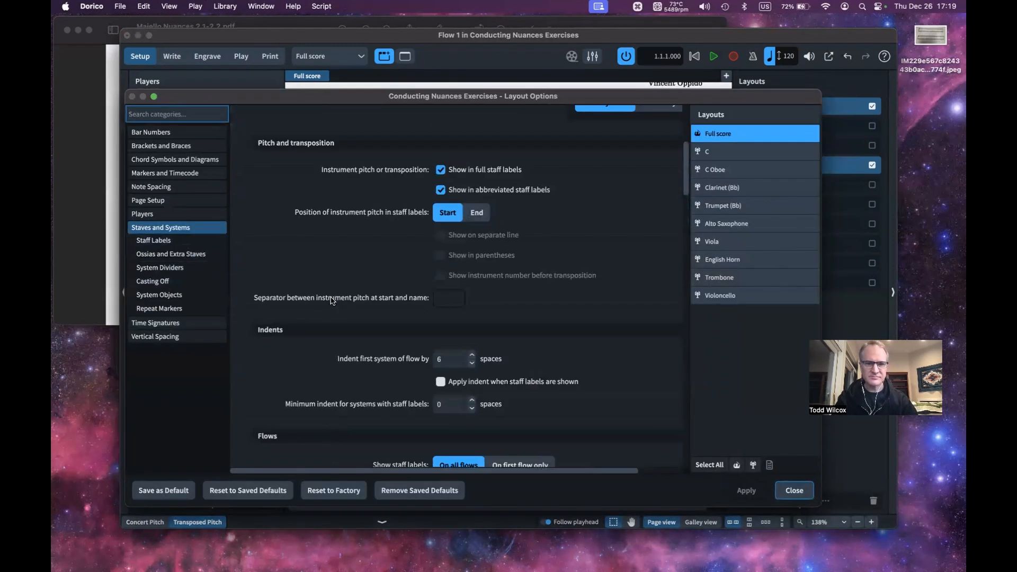
scroll(330, 300, "up", 5)
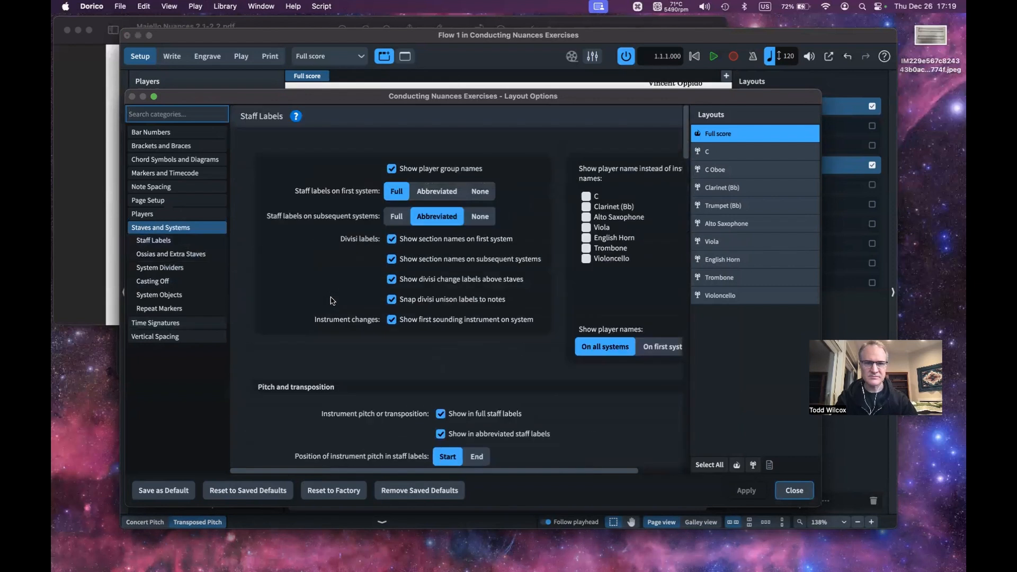
scroll(330, 300, "down", 5)
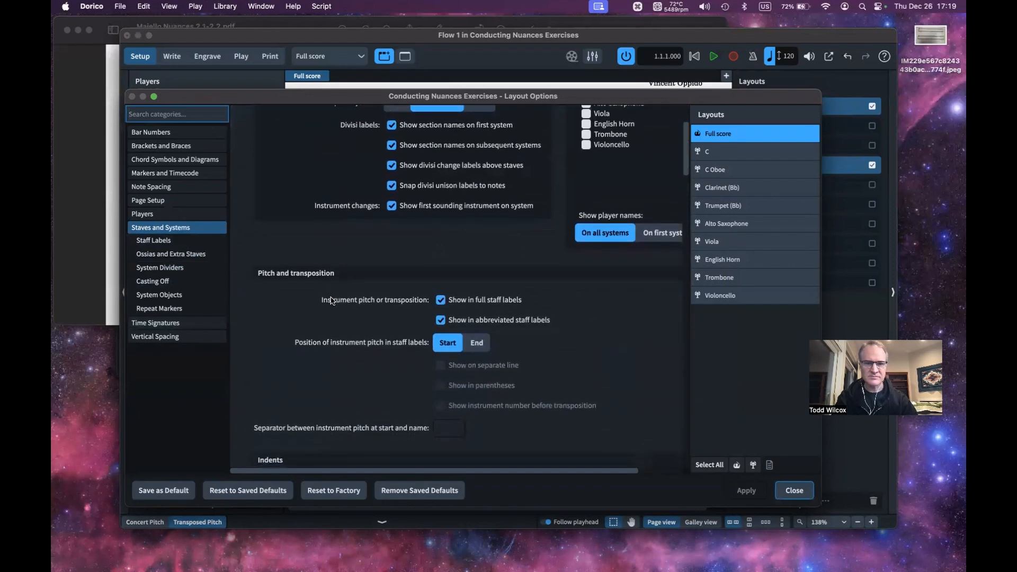
left_click(474, 284)
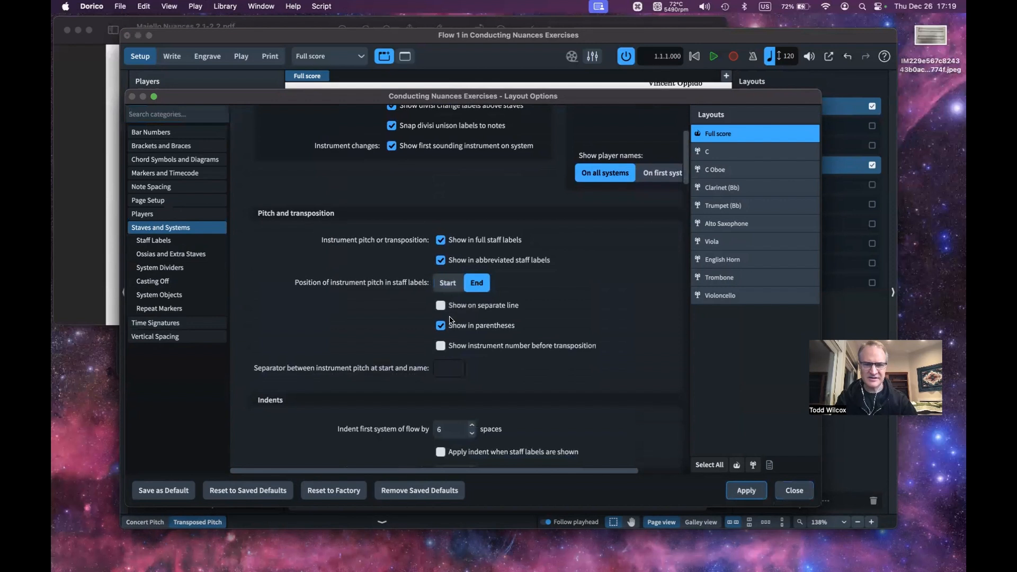
left_click(447, 283)
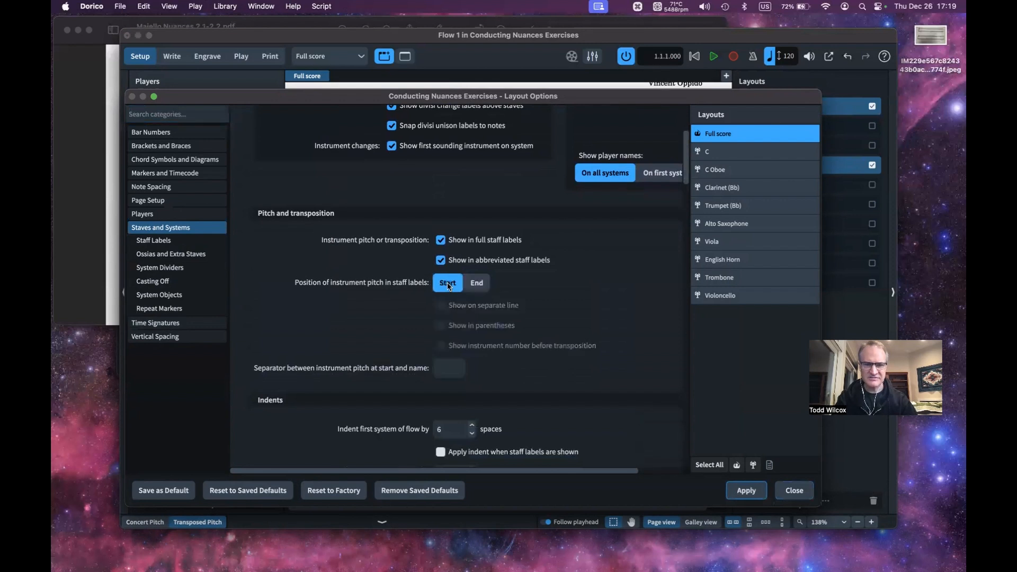
left_click(794, 491)
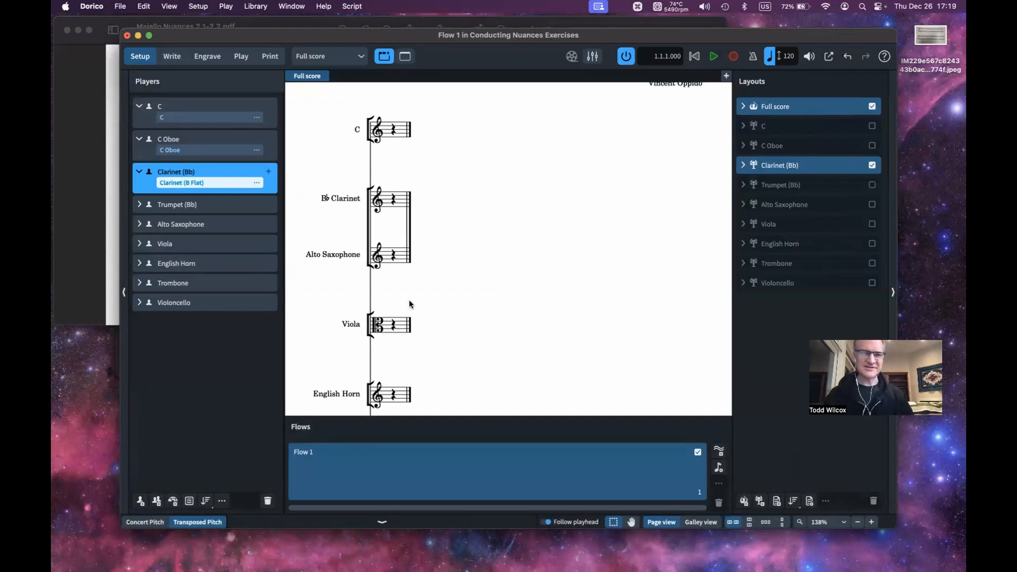
Blank out the Clarinet's full and short instrument names so its staff label shows only the transposition
scroll(370, 293, "down", 5)
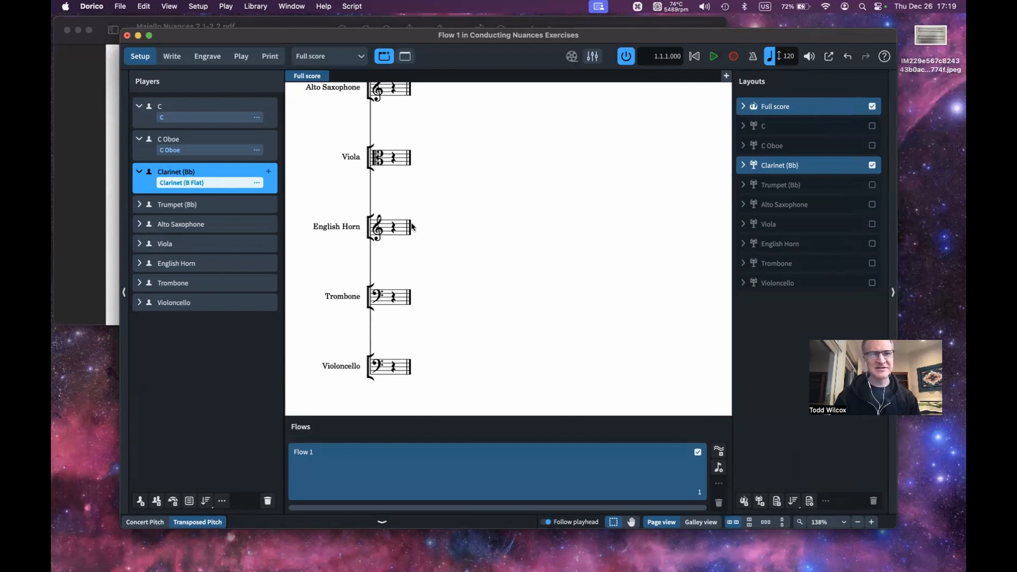
scroll(447, 238, "up", 3)
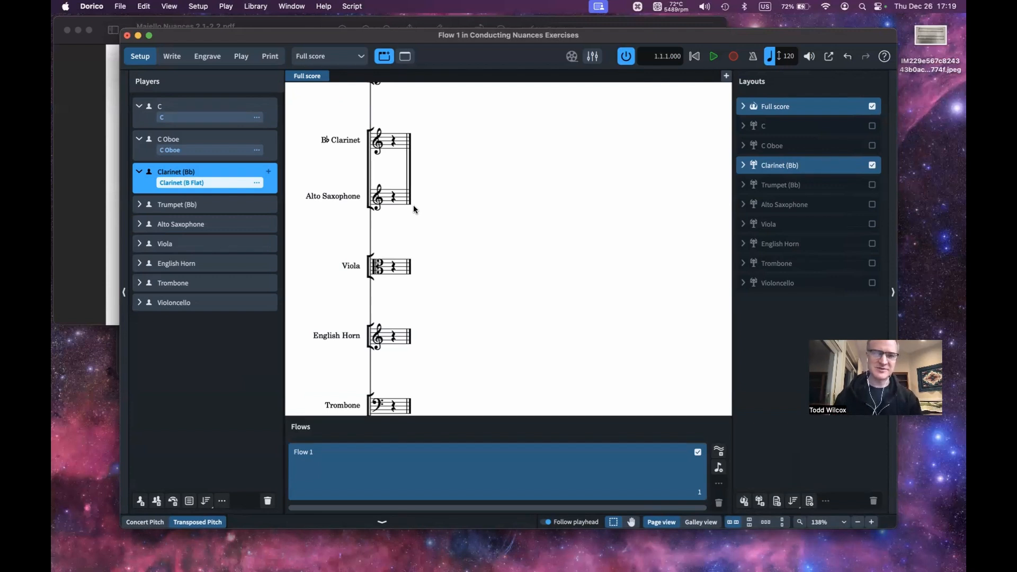
left_click(256, 186)
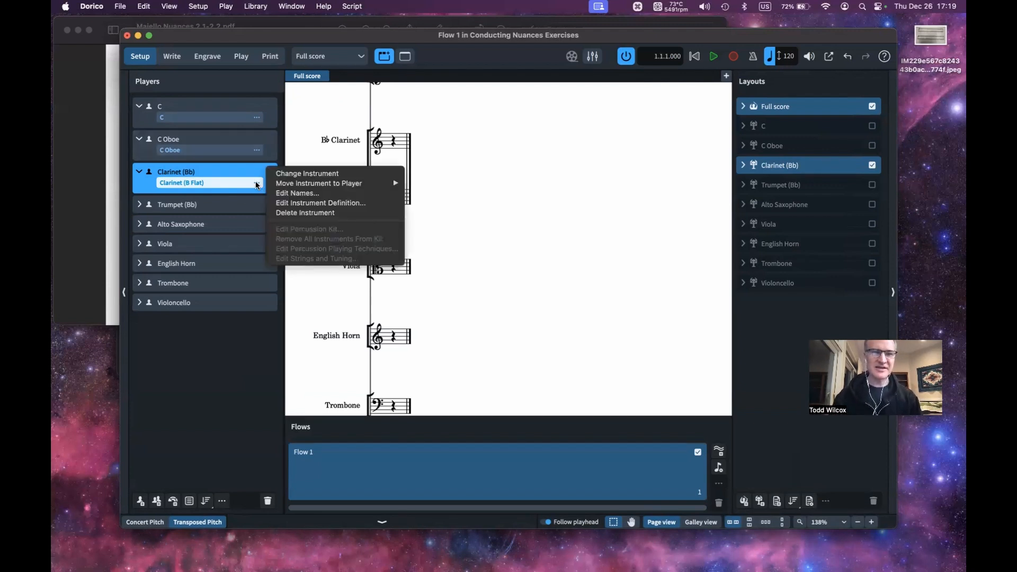
left_click(319, 198)
double_click(598, 308)
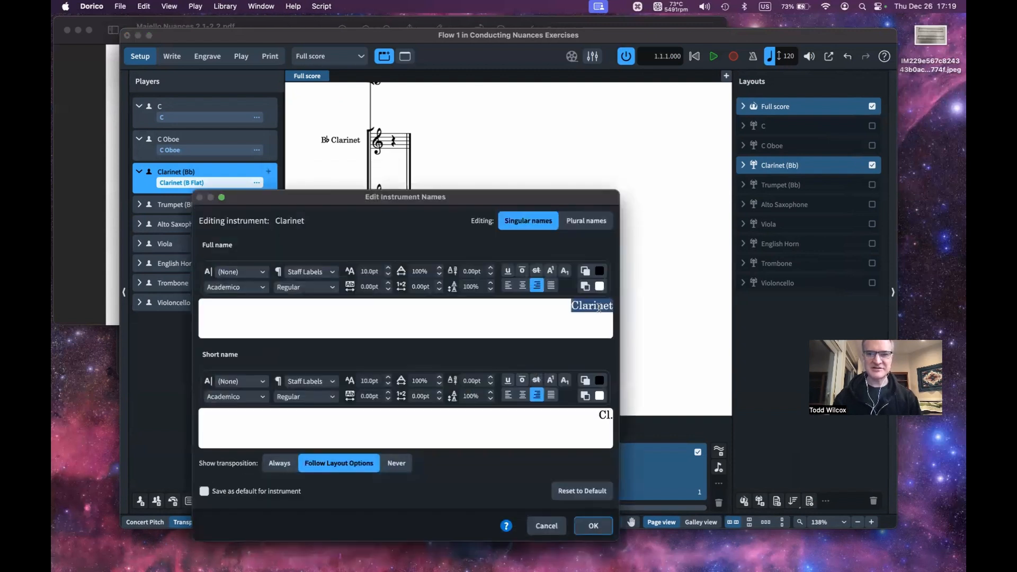
key("BackSpace")
double_click(606, 414)
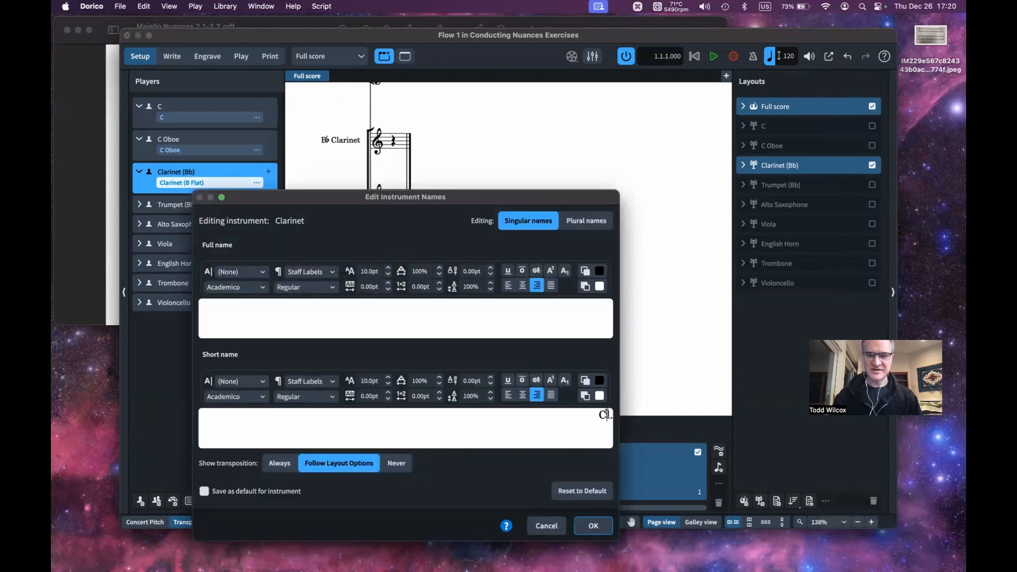
key("BackSpace")
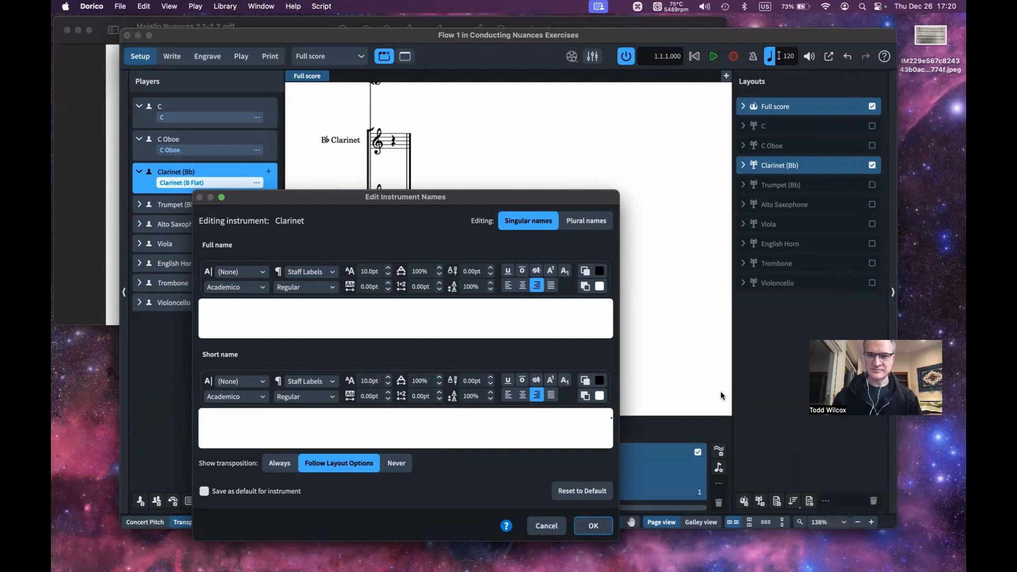
key("BackSpace")
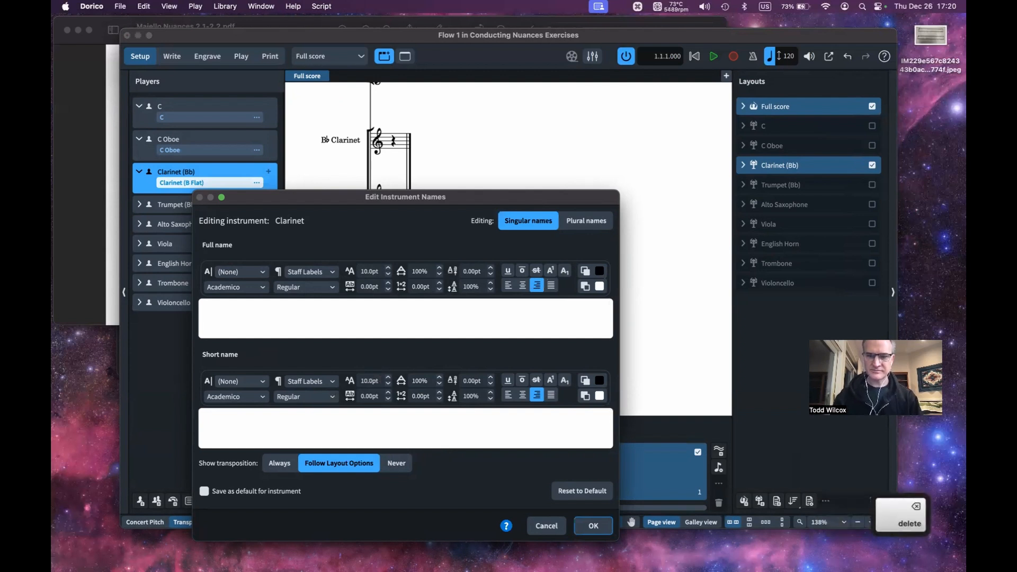
left_click(593, 526)
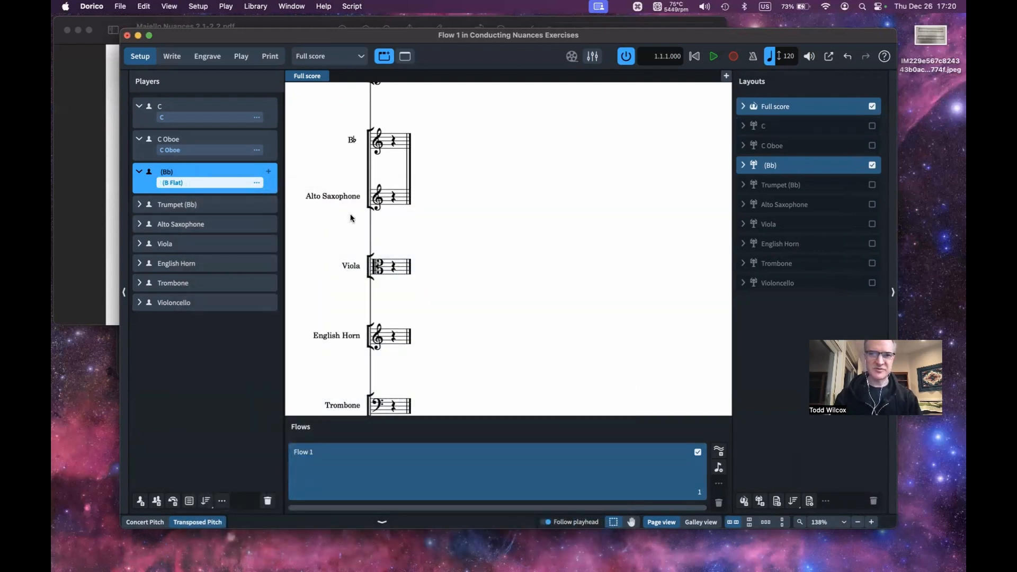
Set the Alto Saxophone's transposition display to Follow Layout Options and replace its full and short names with a blank space
left_click(139, 224)
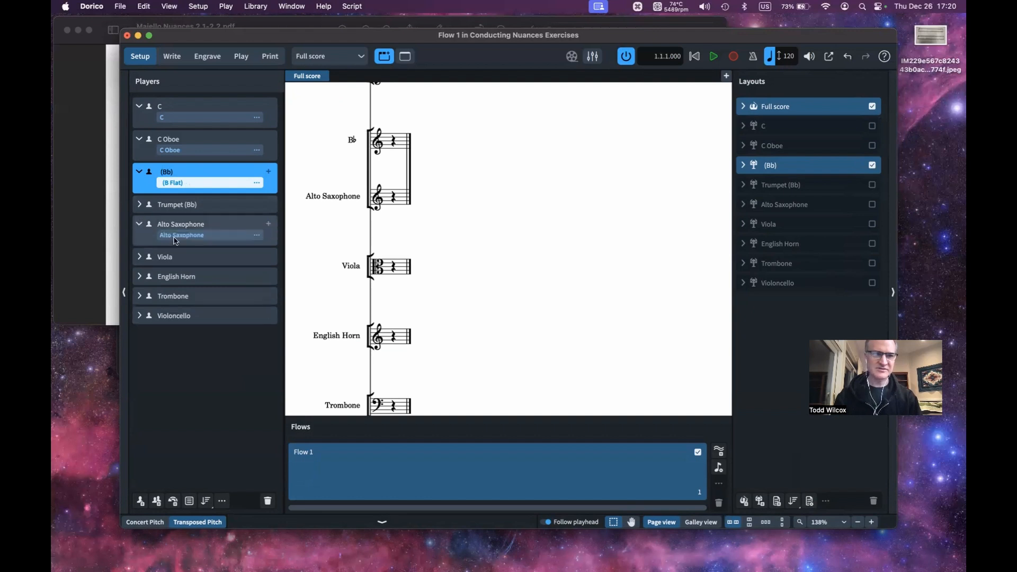
left_click(257, 236)
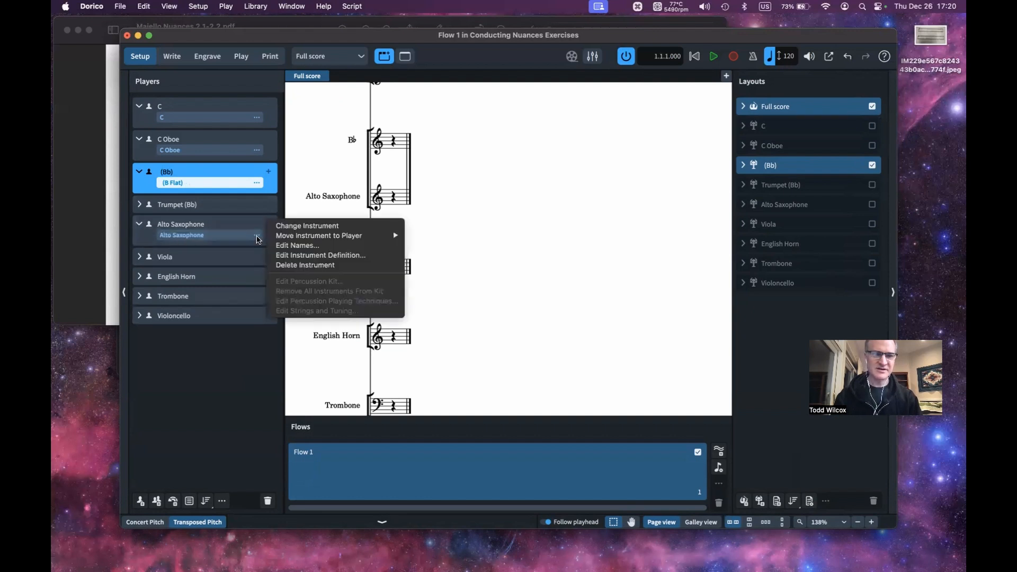
left_click(290, 246)
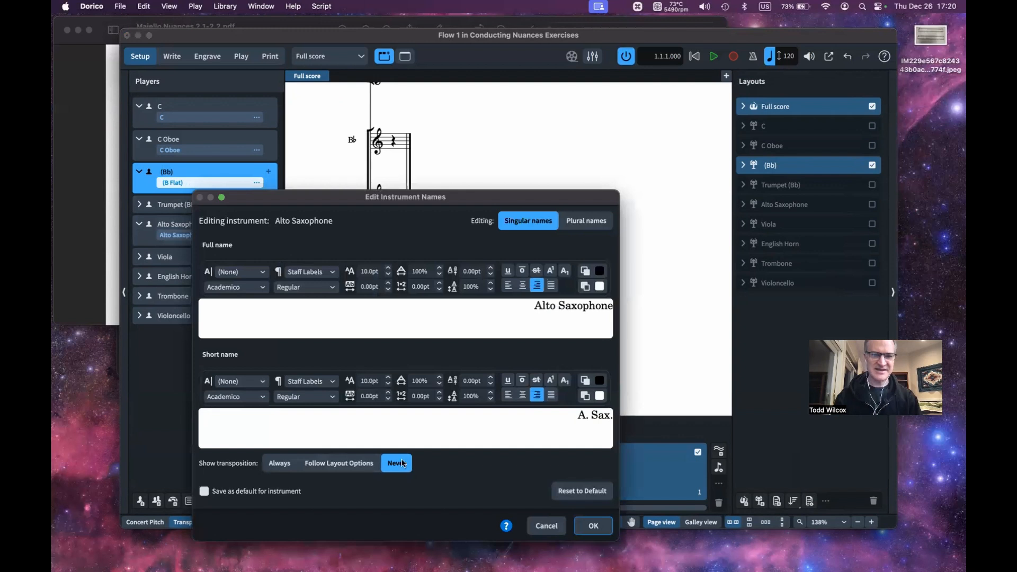
left_click(345, 466)
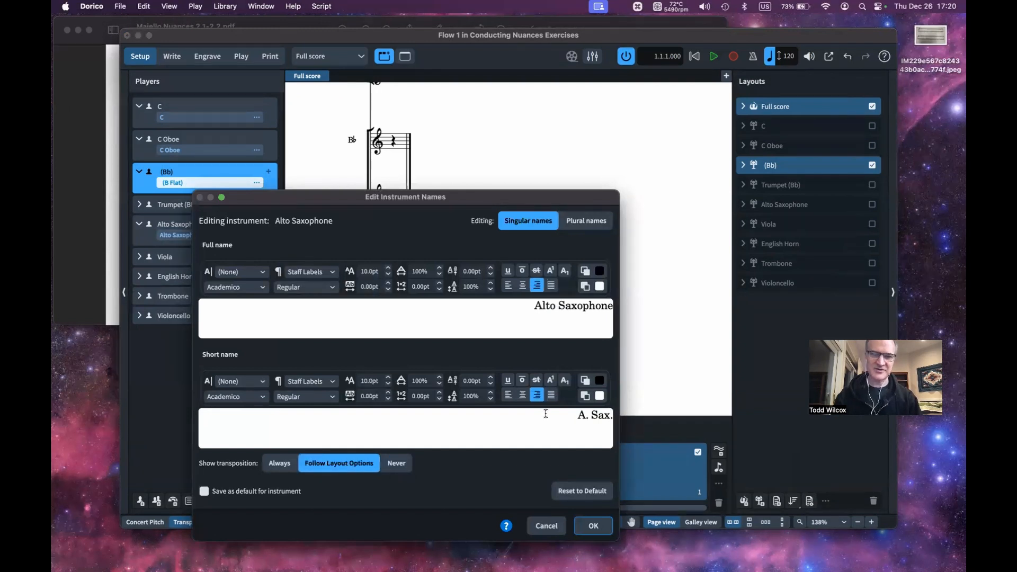
triple_click(602, 307)
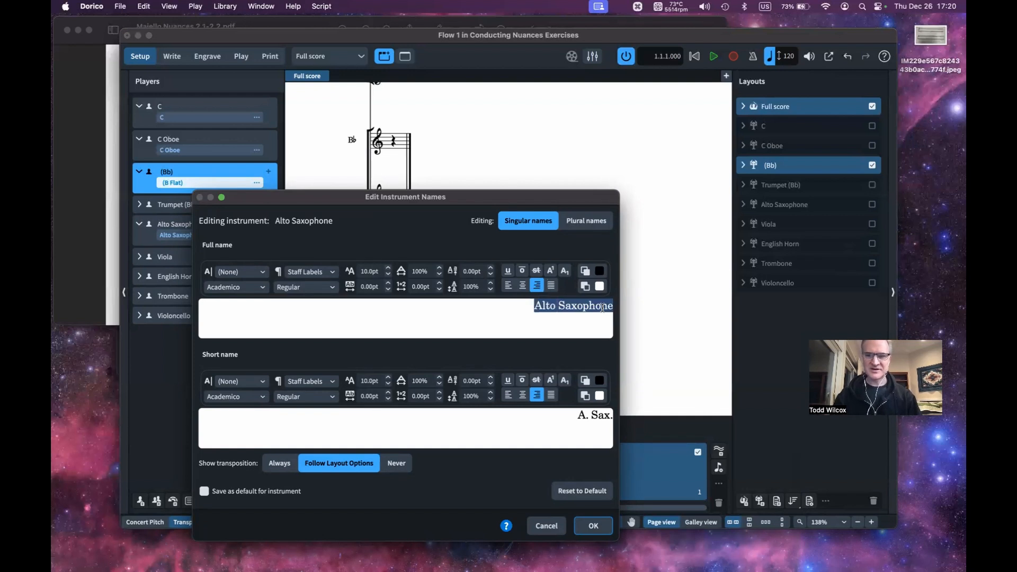
key("BackSpace")
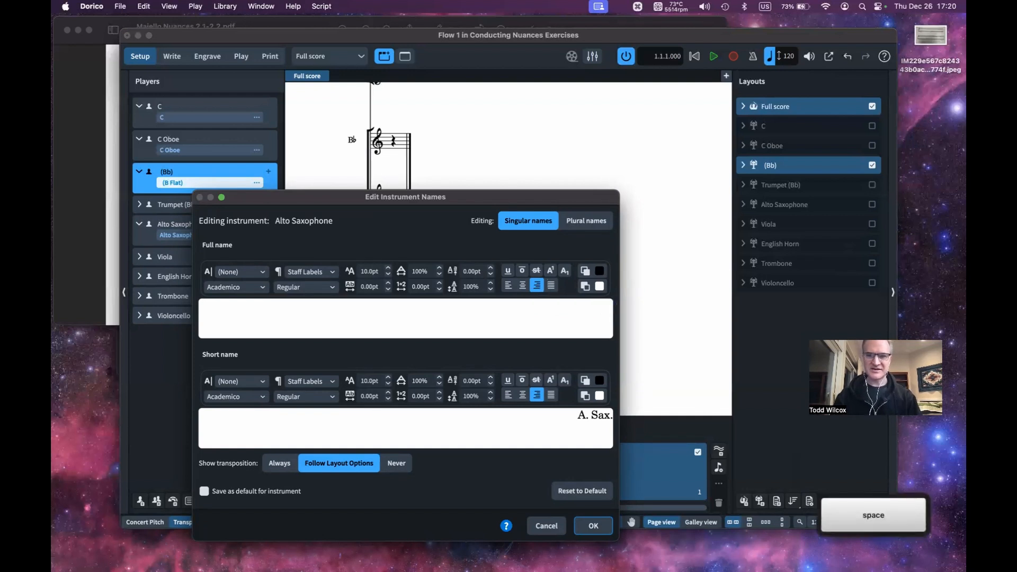
triple_click(600, 416)
key("BackSpace")
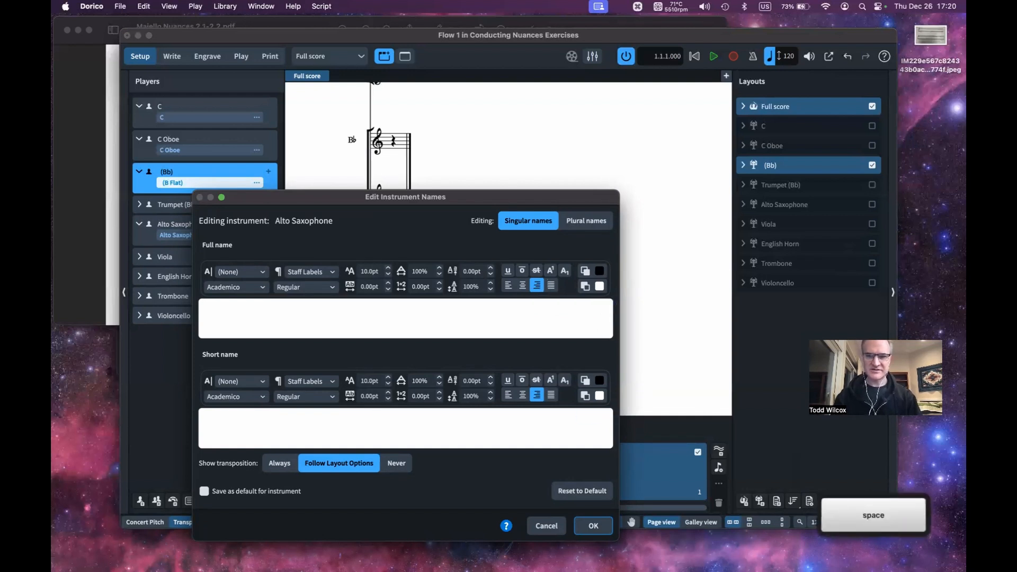
left_click(594, 526)
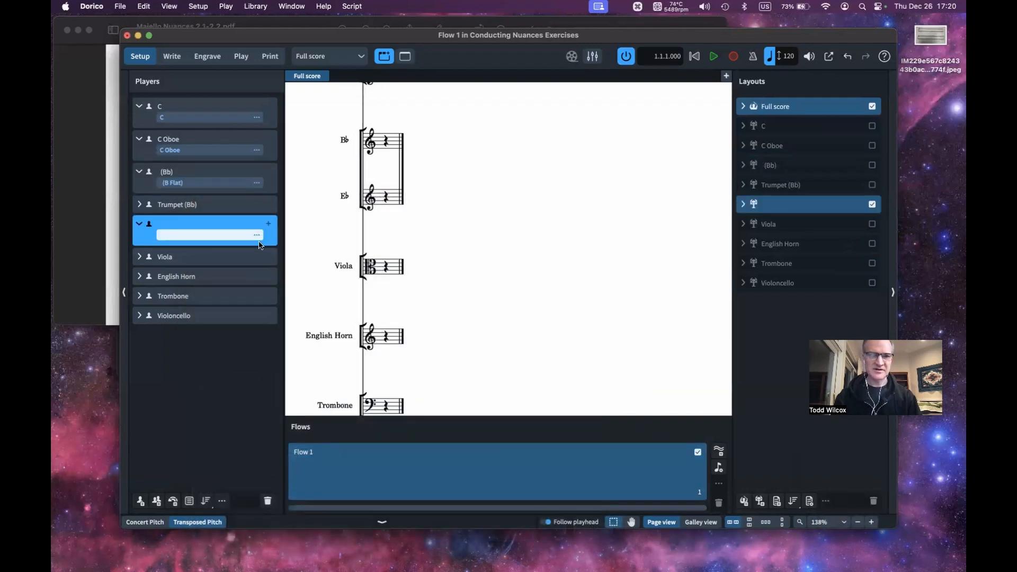
Check the alto clef staff label in the Maiello Nuances PDF in Preview, and in Dorico set the Viola's full and short names to A.C
key("super+Tab")
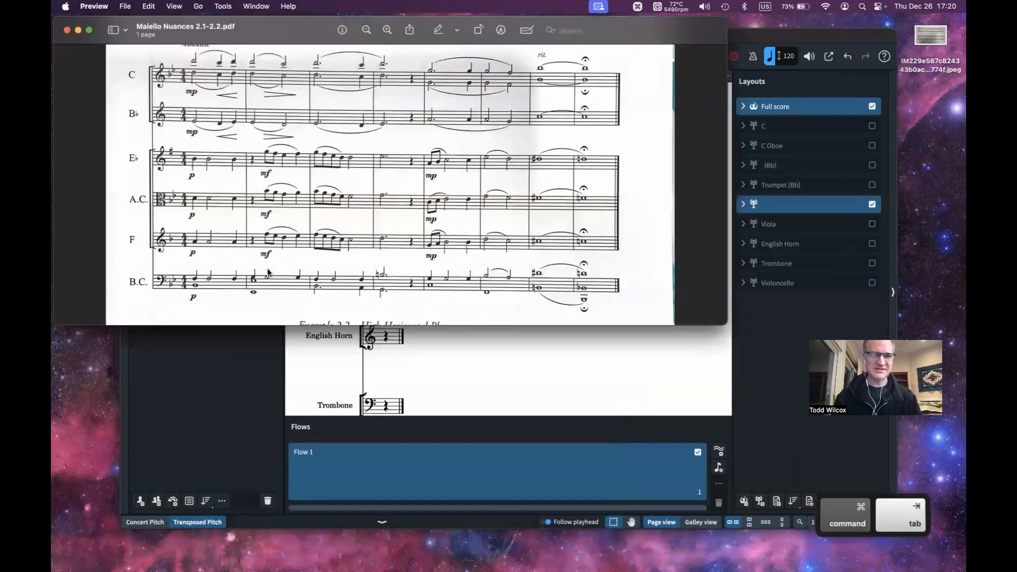
key("super+Tab")
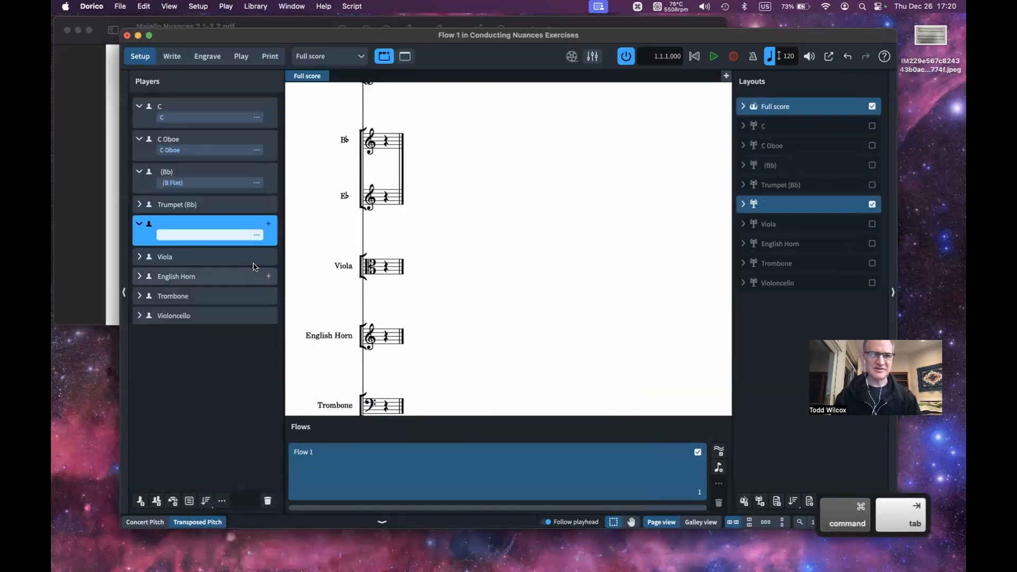
left_click(139, 257)
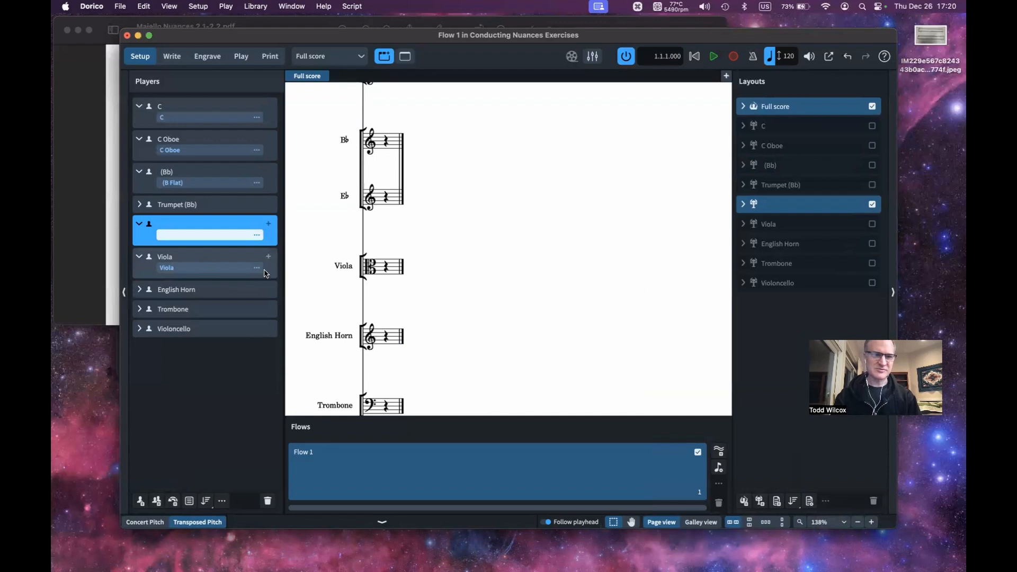
left_click(257, 267)
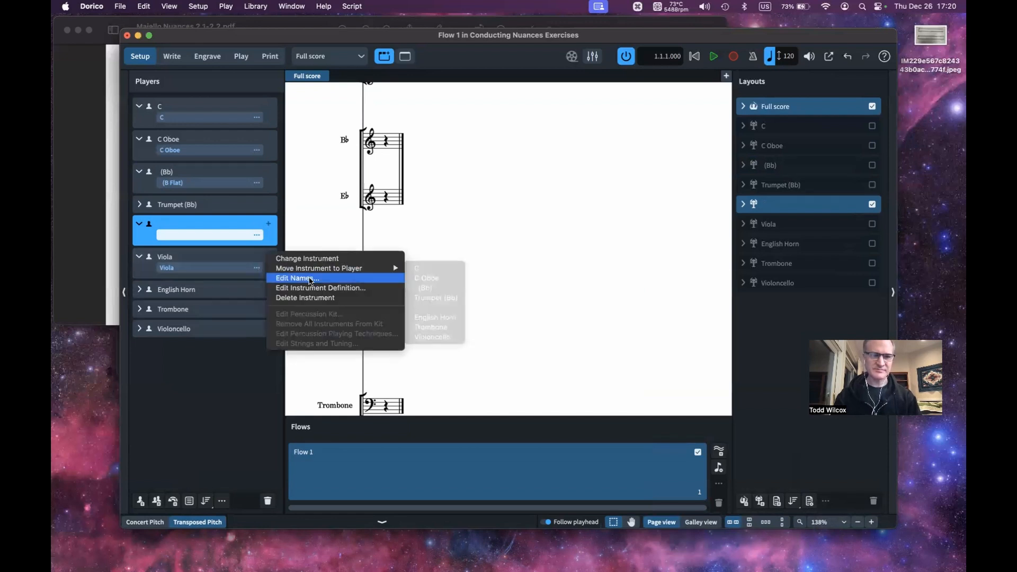
left_click(310, 279)
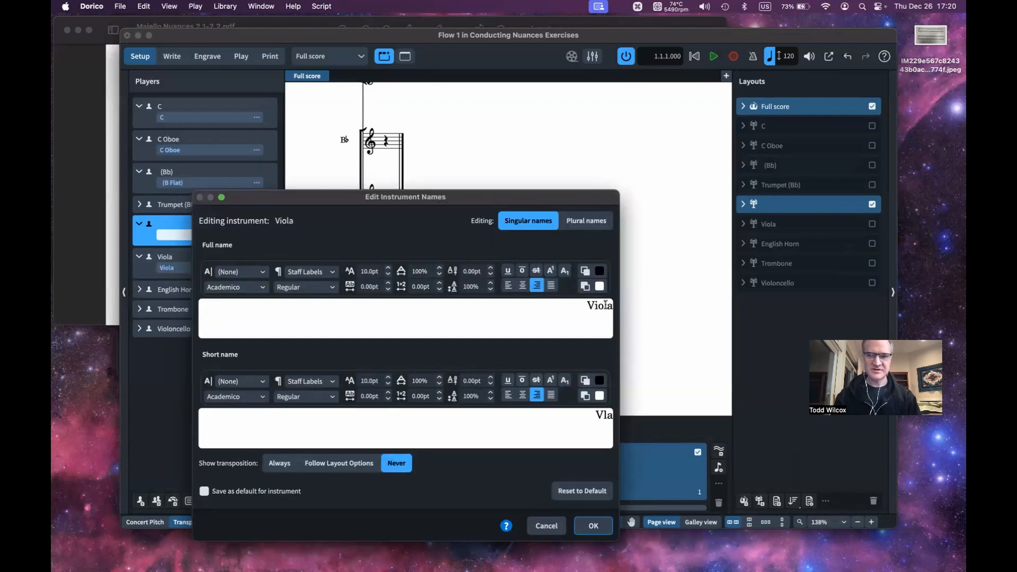
double_click(605, 305)
type("A")
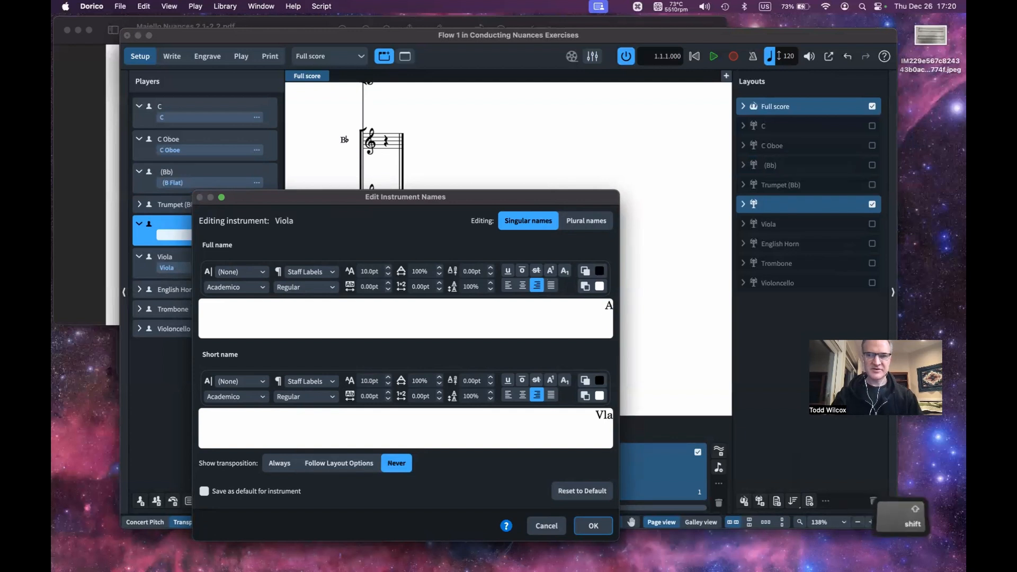
type(".C.")
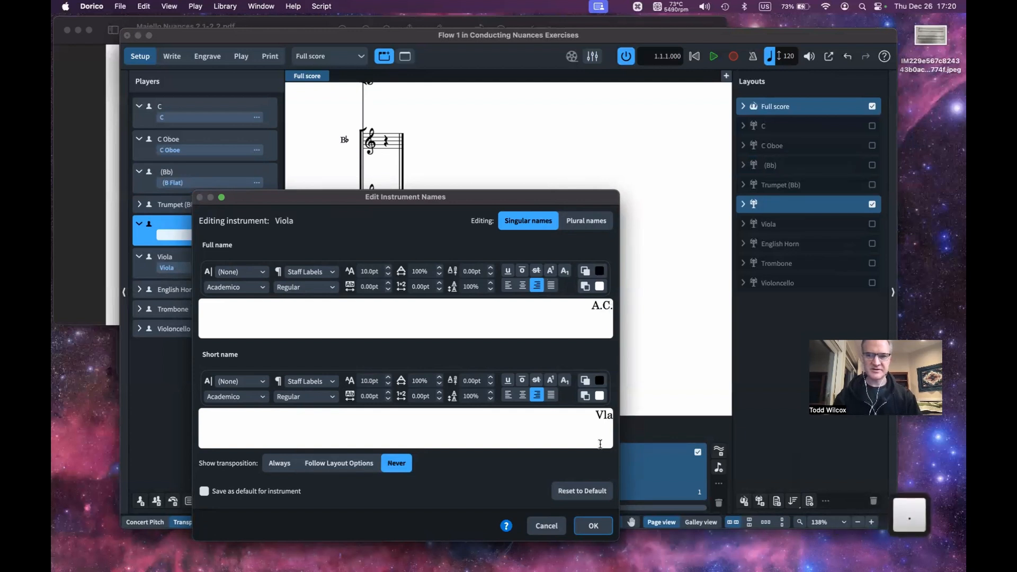
type("A.C.")
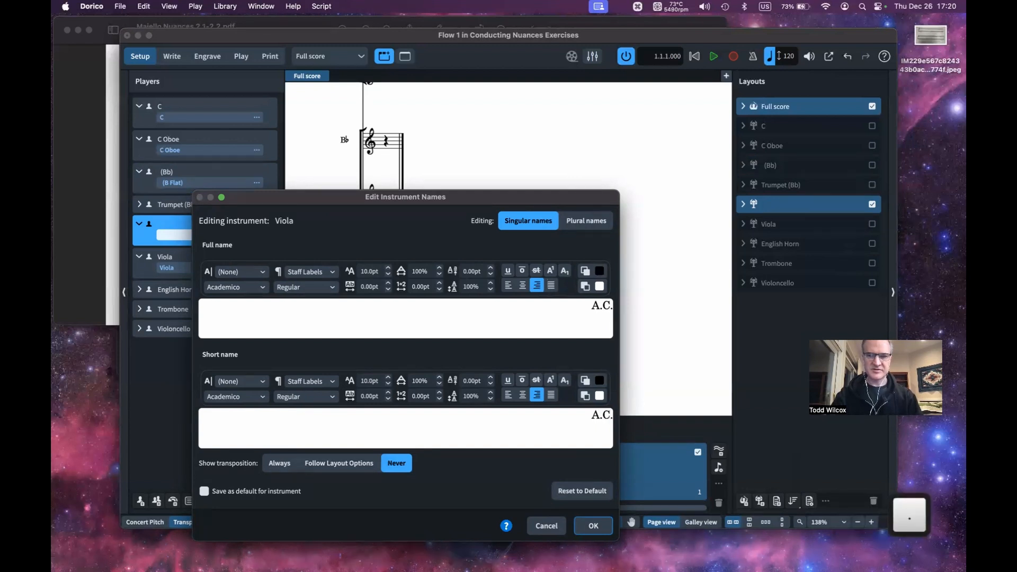
left_click(593, 525)
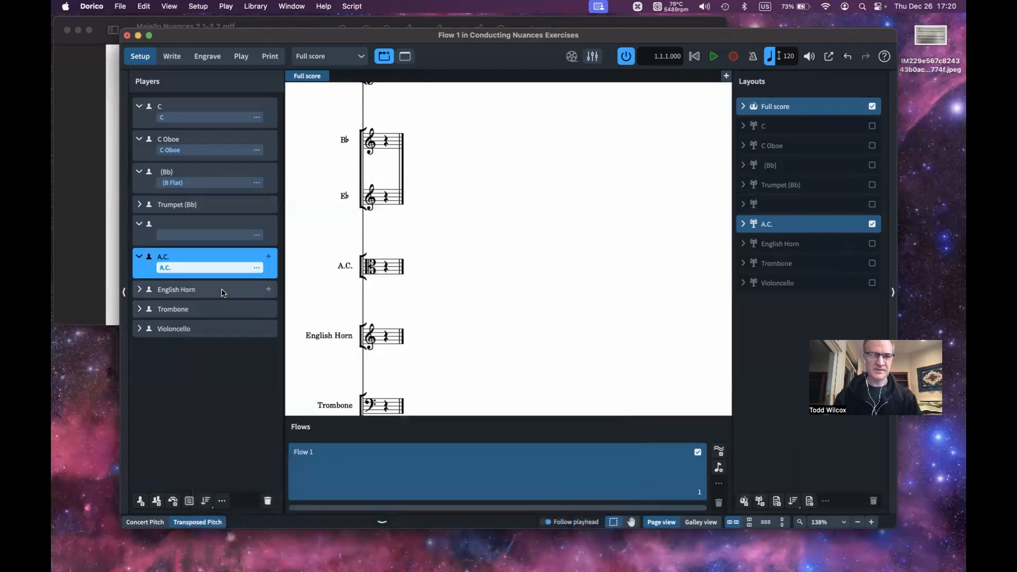
Replace the English Horn's full and short instrument names with a blank space, leaving only the transposition in its label
left_click(139, 289)
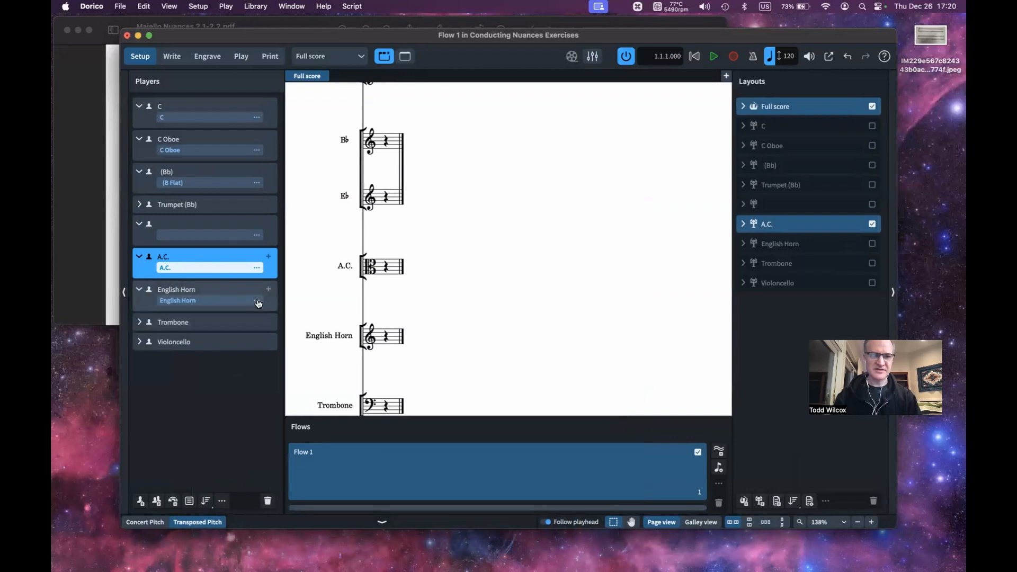
left_click(257, 300)
left_click(298, 311)
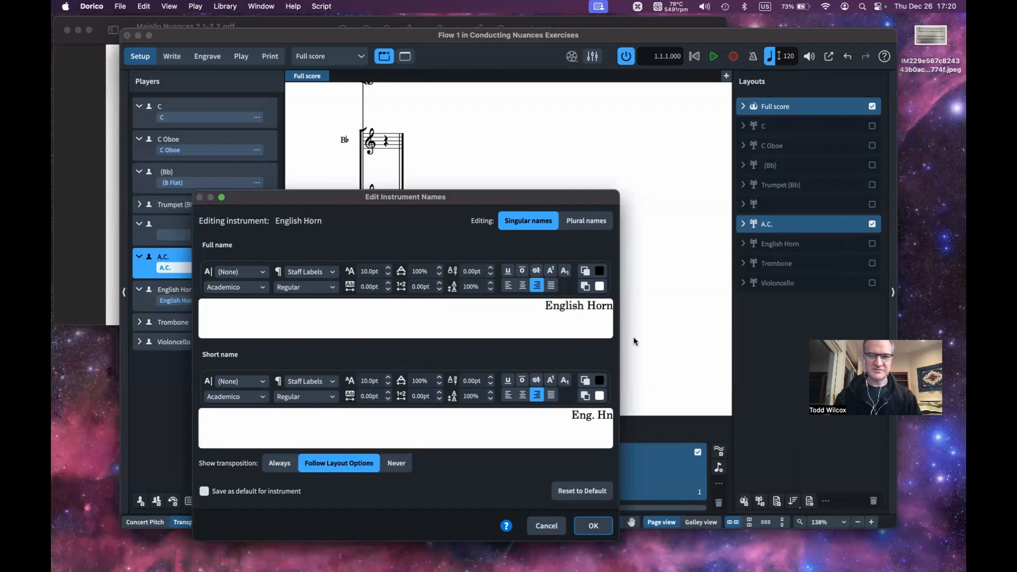
triple_click(594, 305)
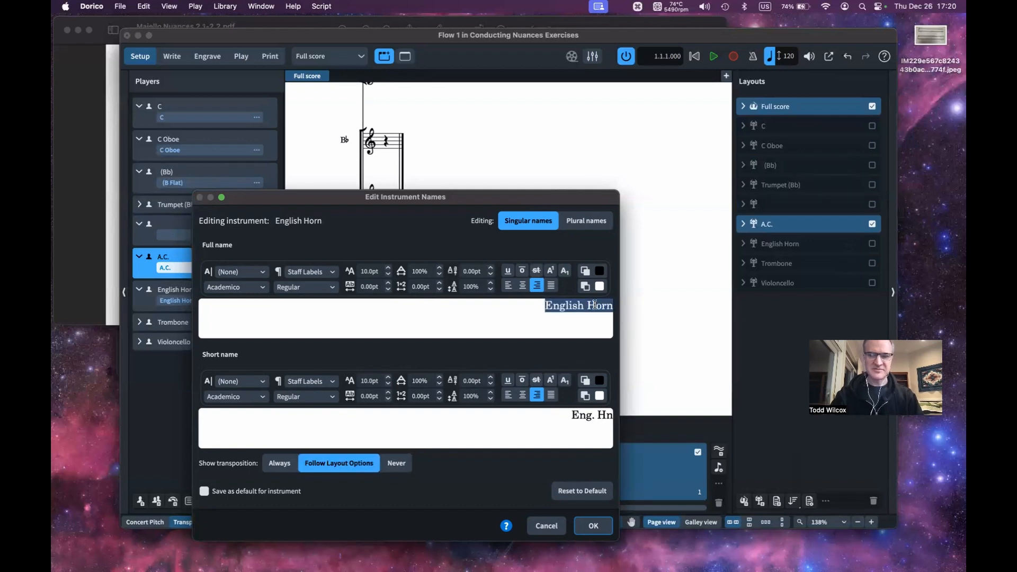
key("BackSpace")
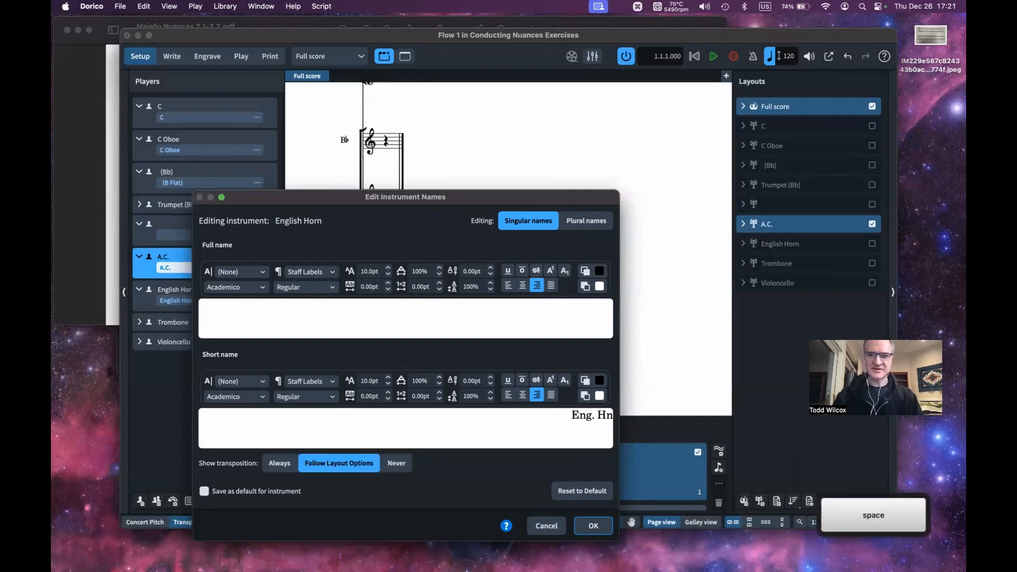
triple_click(589, 418)
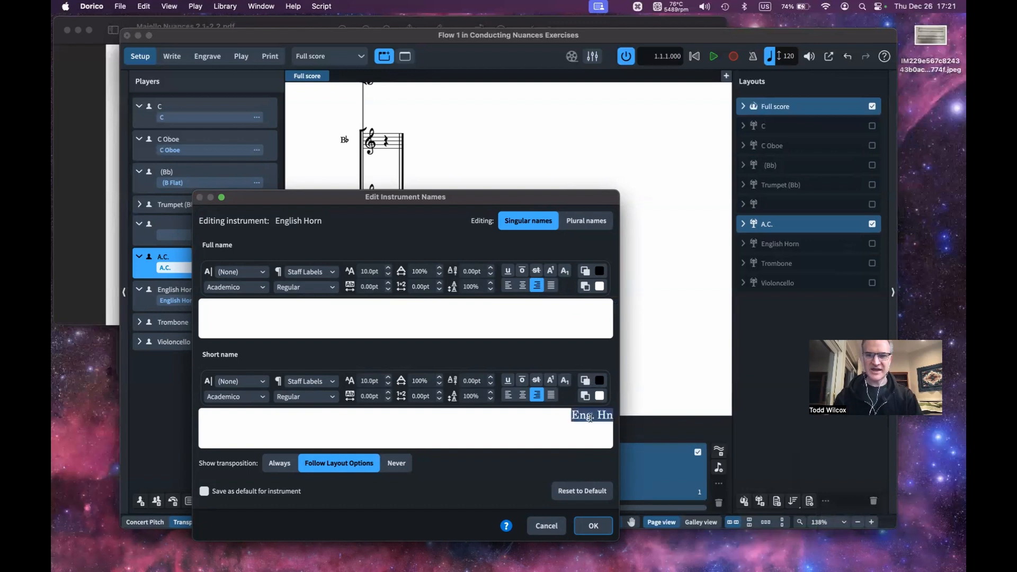
key("BackSpace")
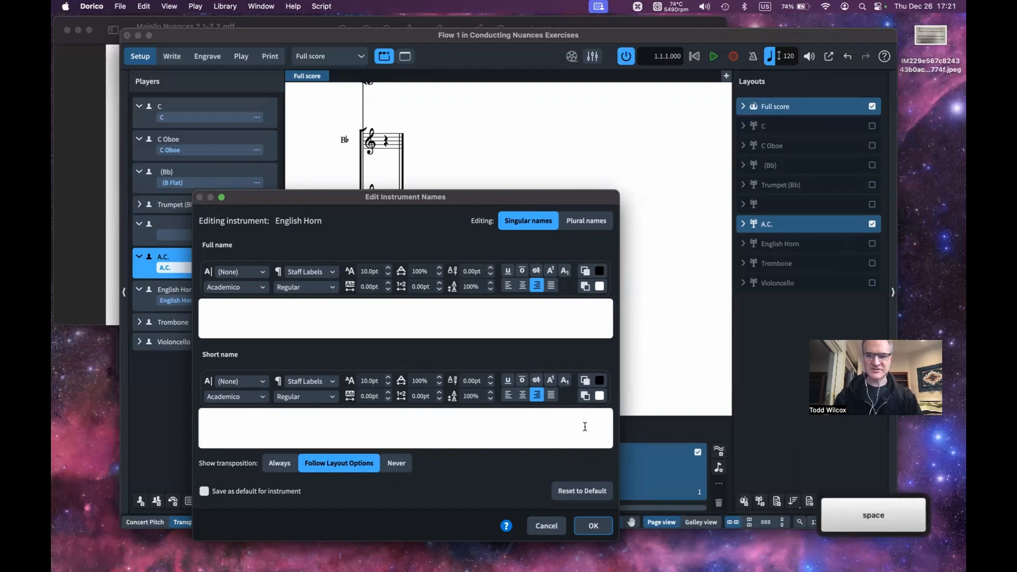
left_click(593, 525)
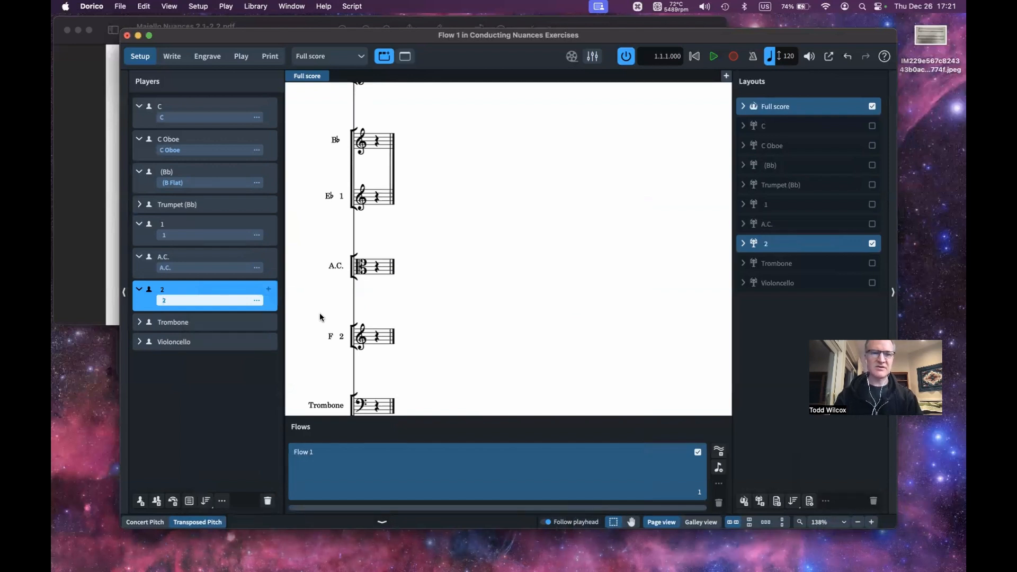
Adjust the English Horn's blank instrument names so its label is no longer numbered together with the Alto Saxophone's
left_click(257, 300)
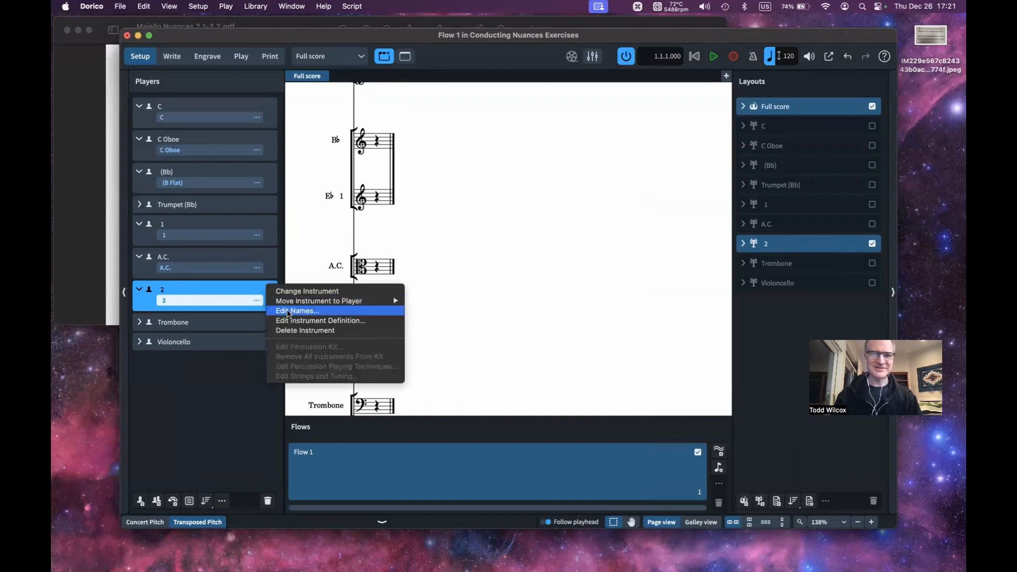
left_click(289, 312)
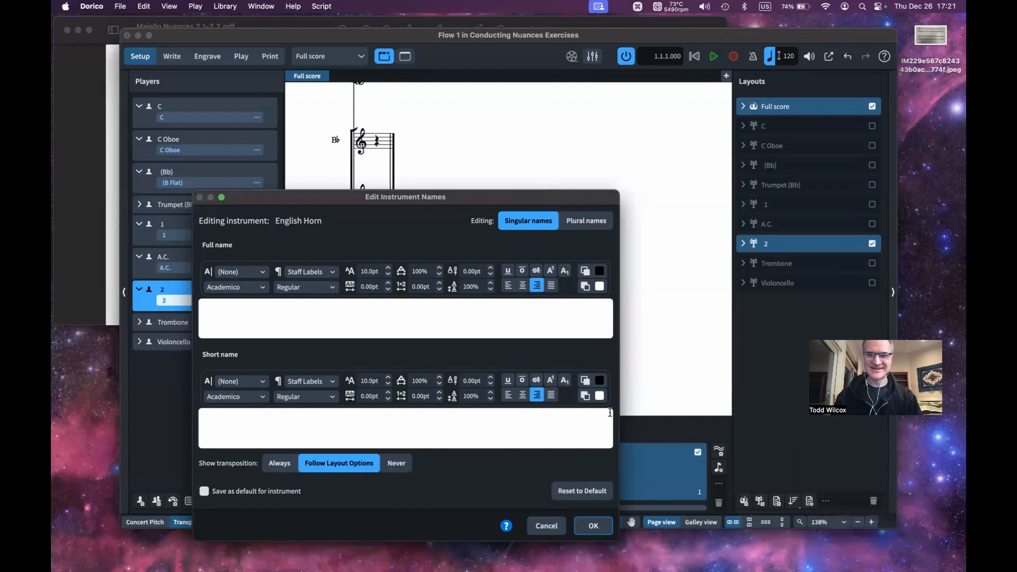
left_click(602, 526)
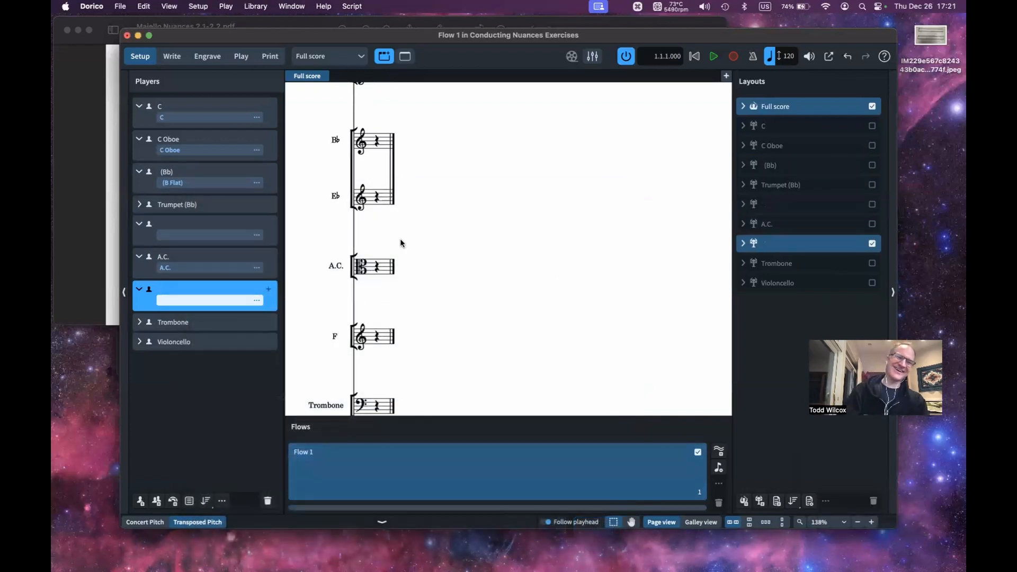
Review the English Horn's full and short instrument names without changing them, and inspect the staff labels in the full score
left_click(257, 301)
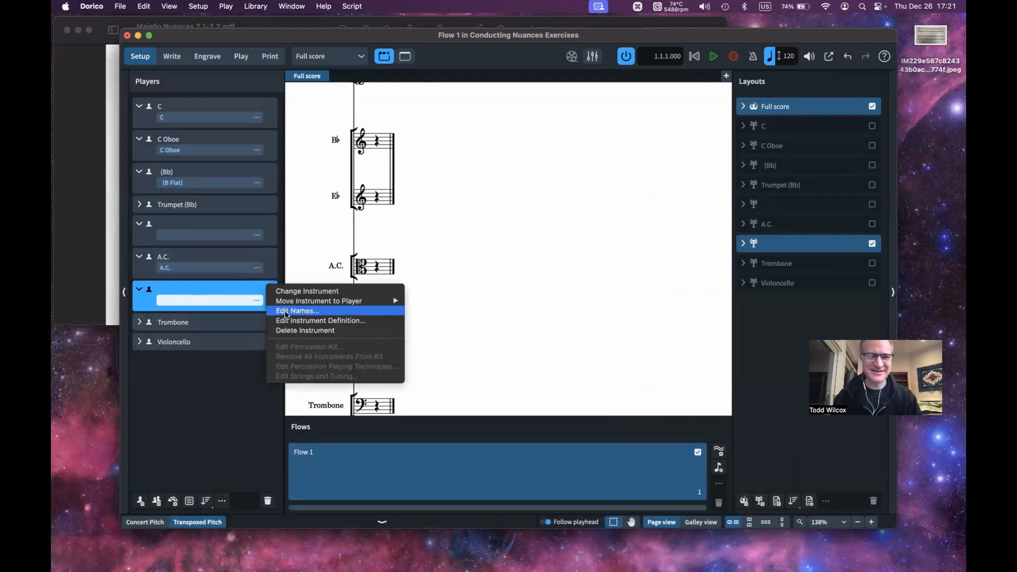
left_click(286, 312)
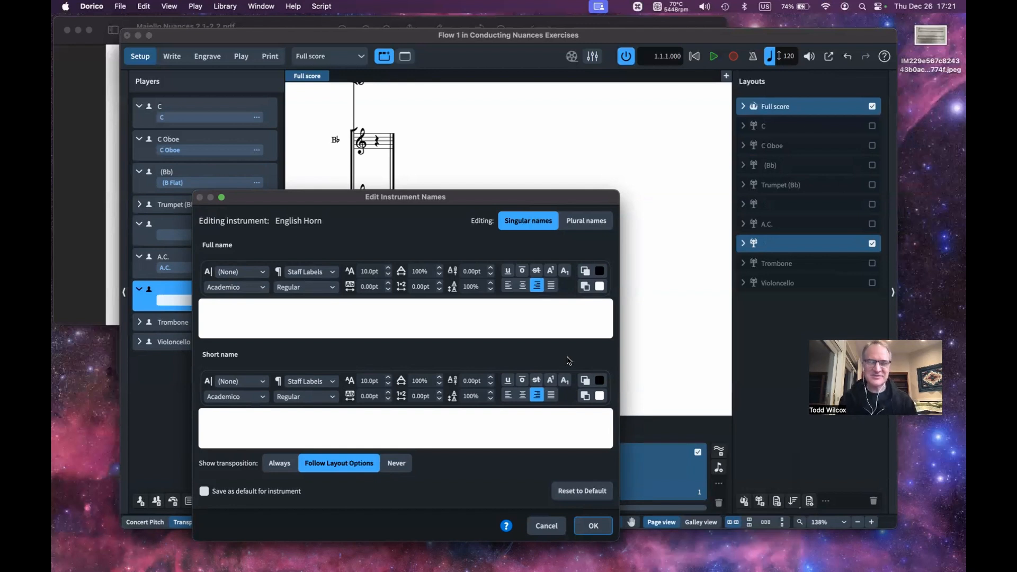
left_click(549, 528)
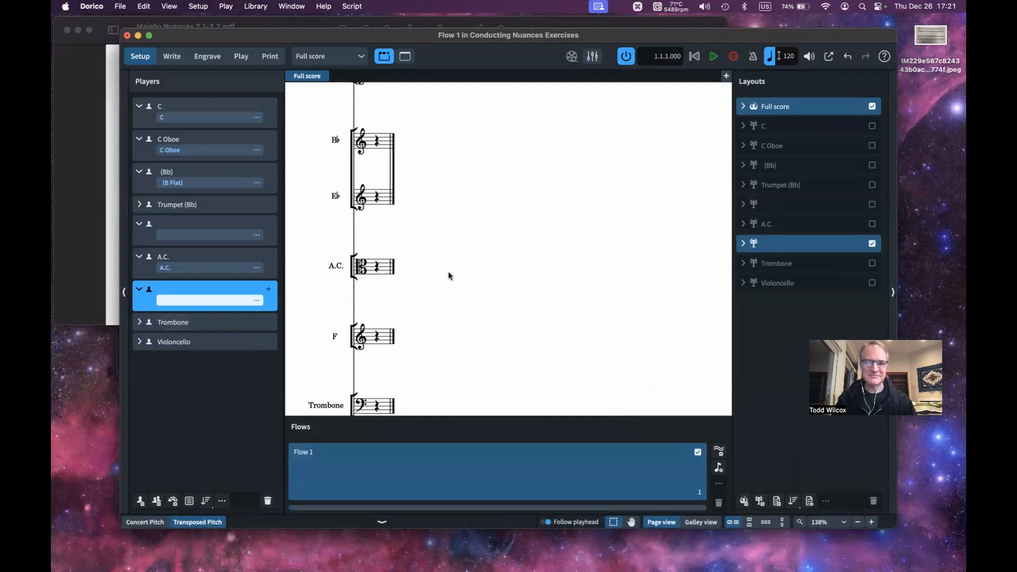
scroll(448, 273, "down", 3)
scroll(448, 276, "up", 2)
scroll(448, 271, "down", 1)
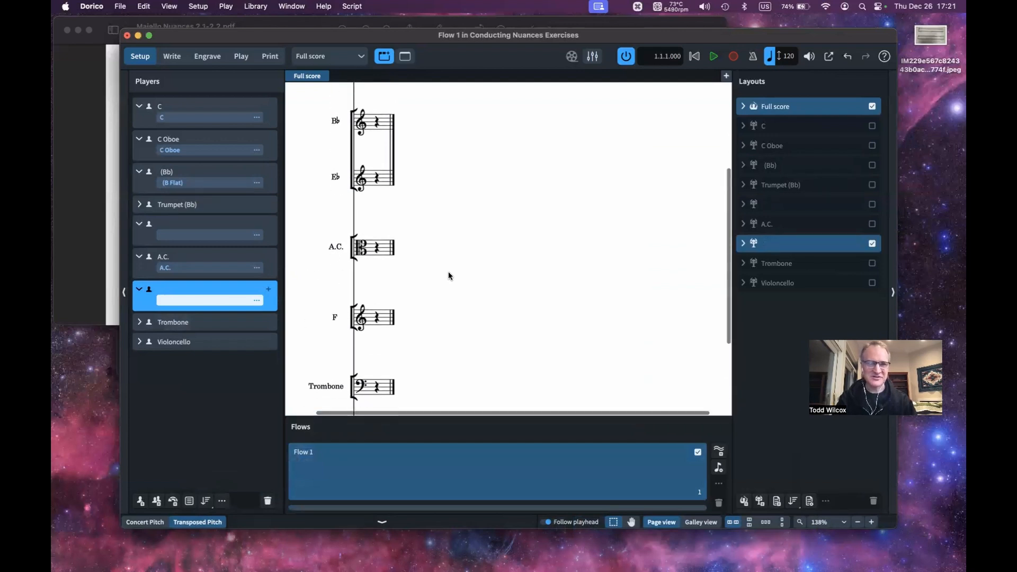
scroll(418, 295, "down", 2)
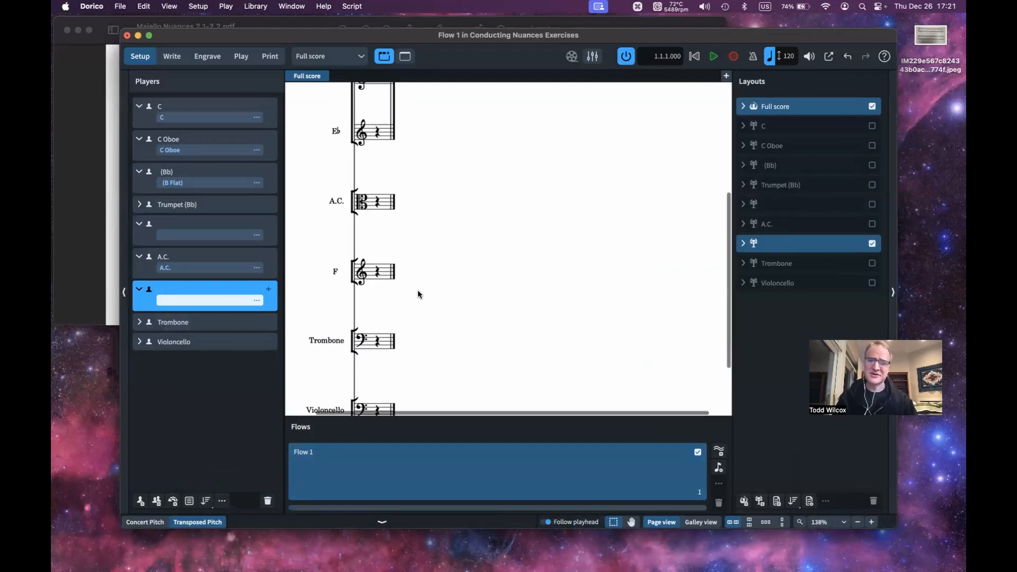
scroll(418, 294, "down", 2)
scroll(418, 294, "up", 3)
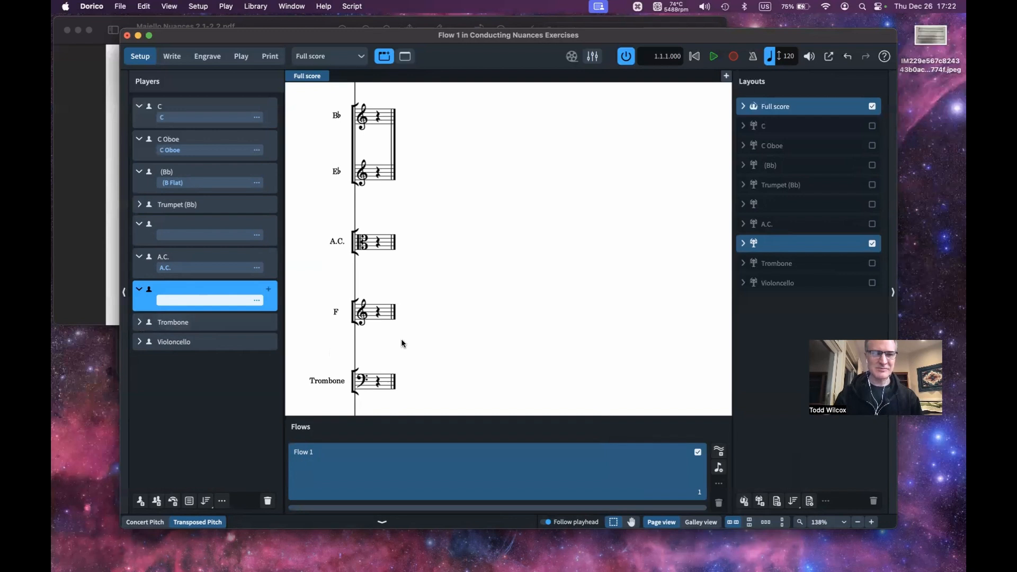
Exclude the Trombone player from the Full score layout so Violoncello is the only bass-clef staff
scroll(401, 339, "down", 3)
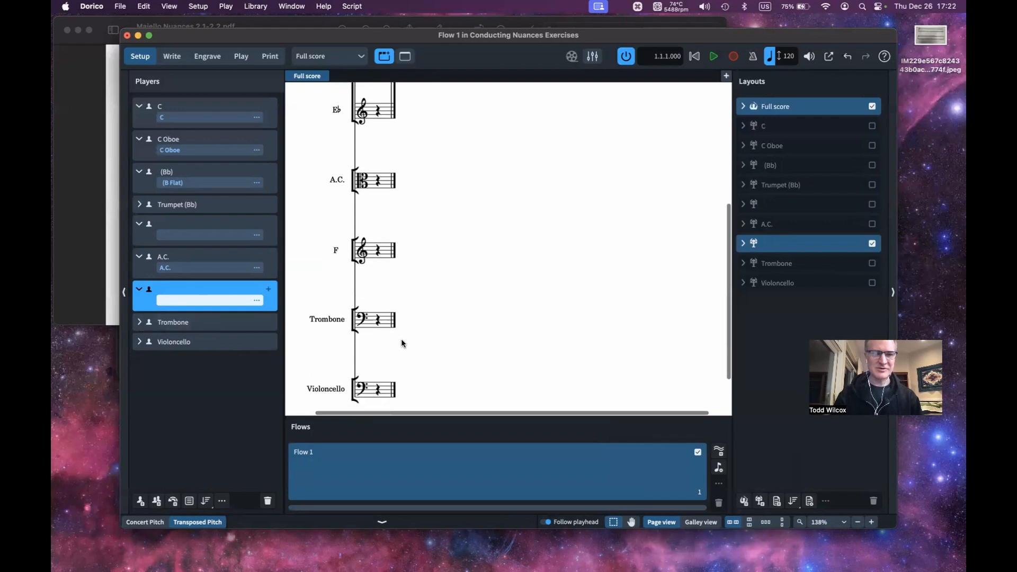
left_click(164, 322)
left_click(871, 106)
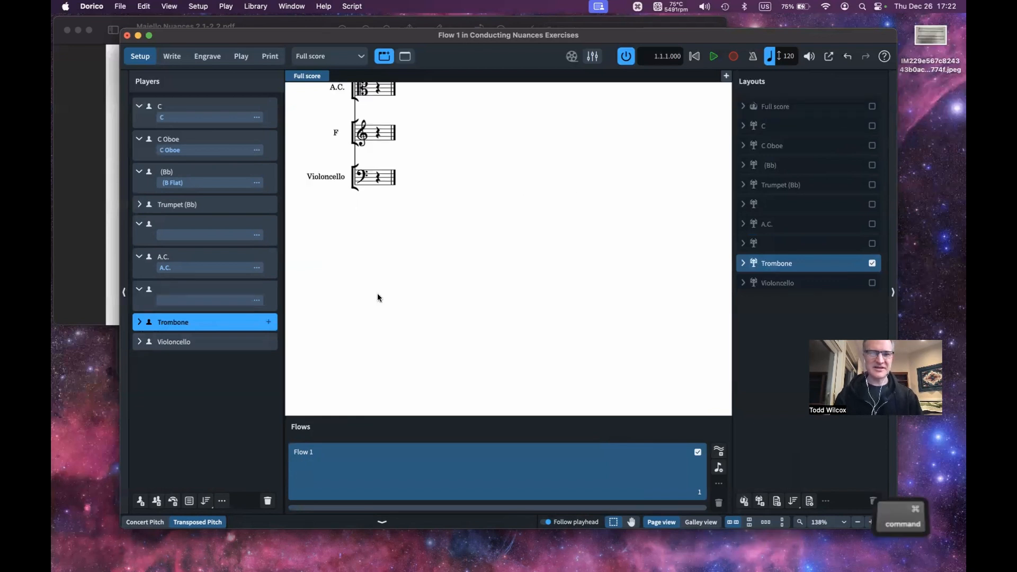
Check the bass clef staff label in the Maiello Nuances PDF in Preview, and in Dorico set the Violoncello's full and short names to B.C
key("super+Tab")
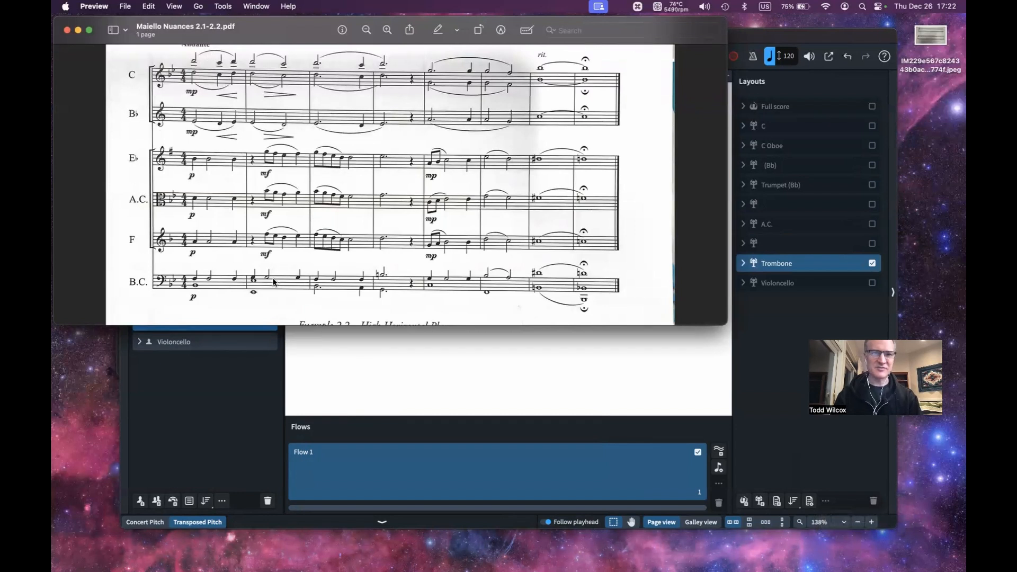
key("super+Tab")
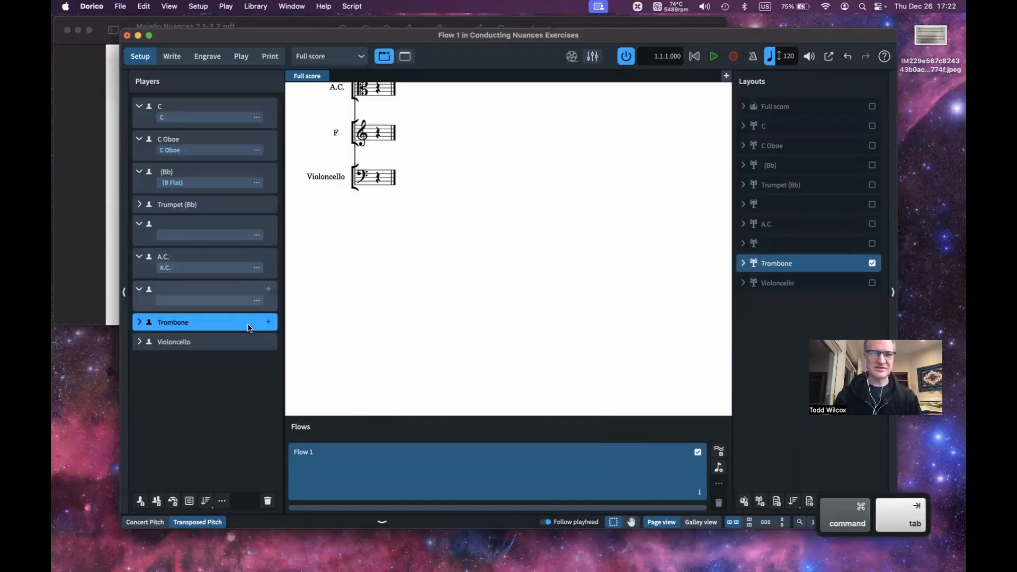
left_click(139, 343)
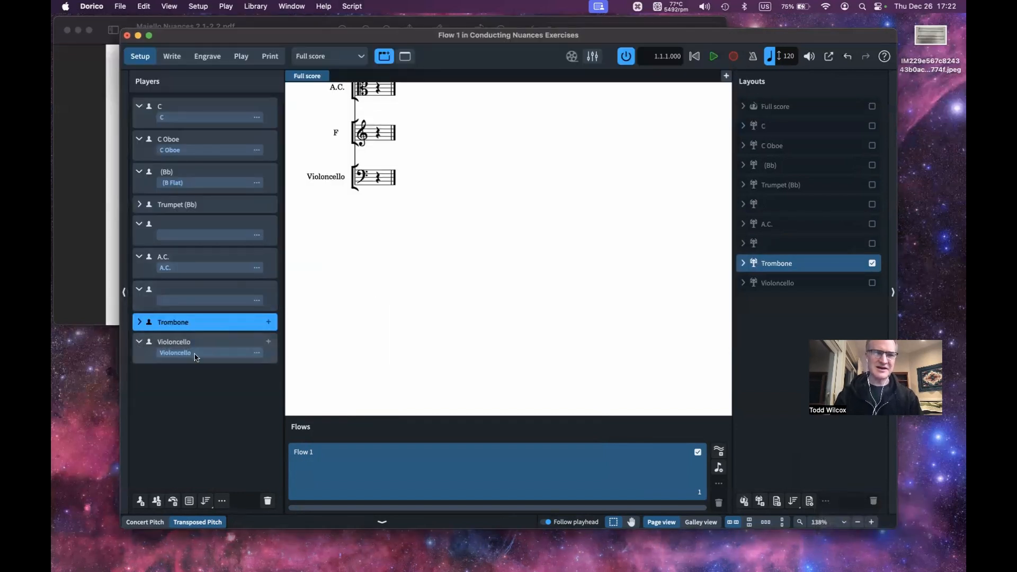
left_click(257, 353)
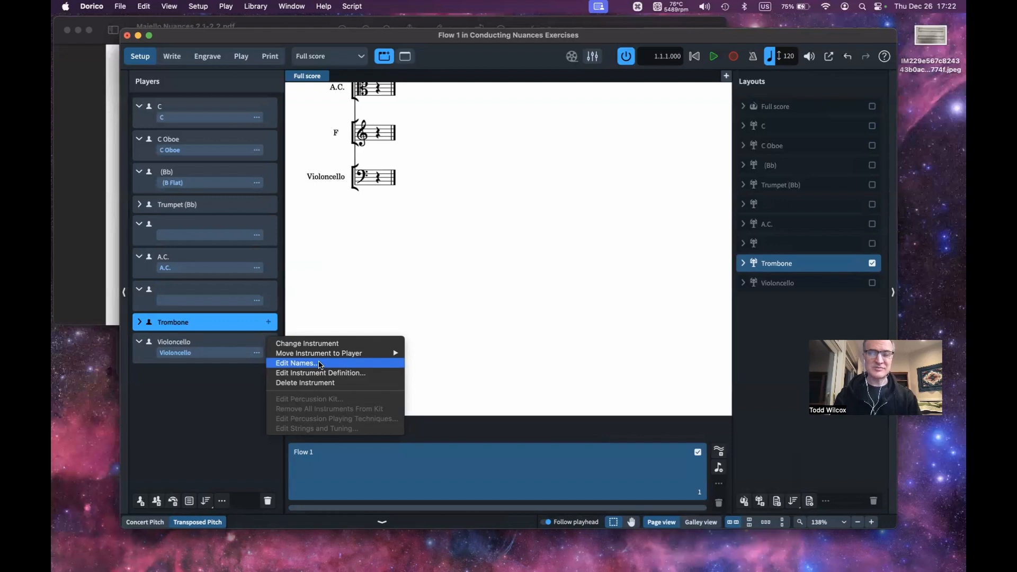
left_click(320, 364)
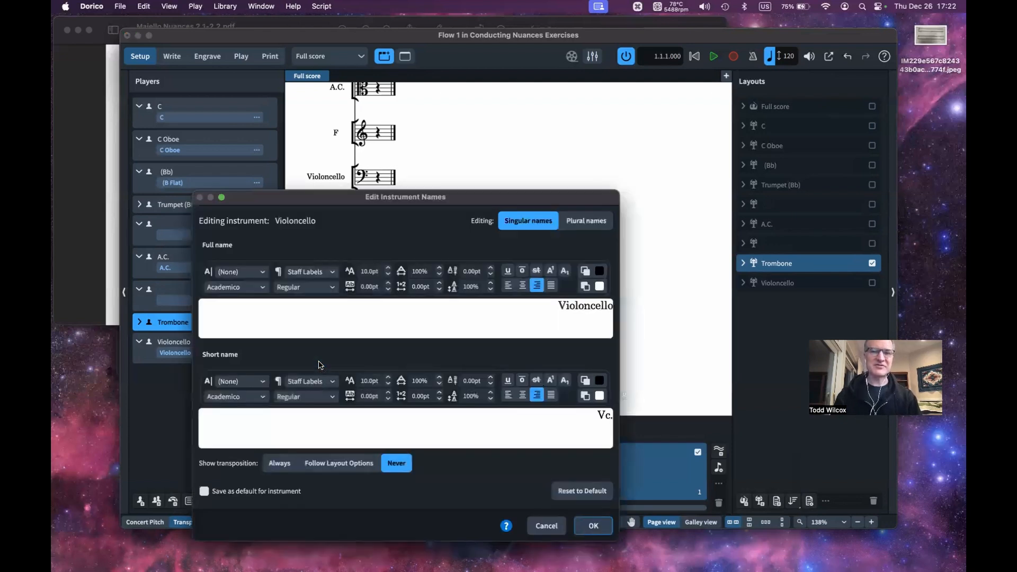
double_click(592, 305)
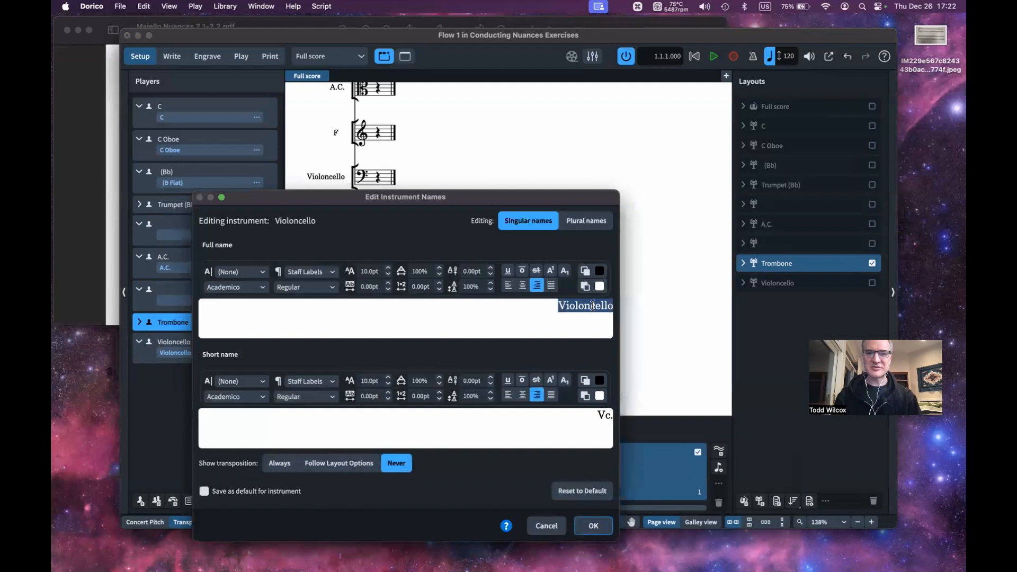
key("super+Tab")
key("super+Tab")
type("B.C.")
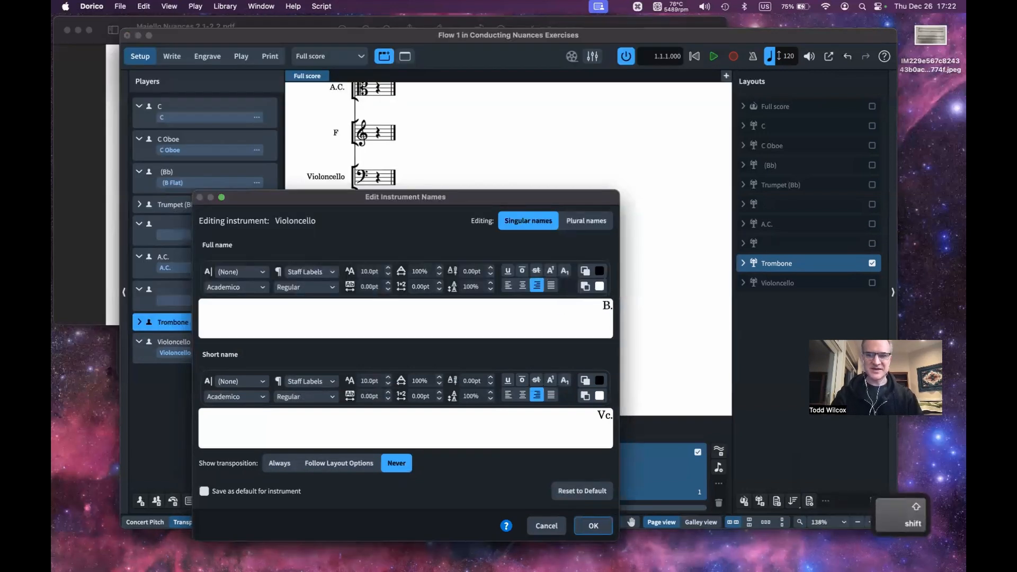
triple_click(605, 417)
type("B.")
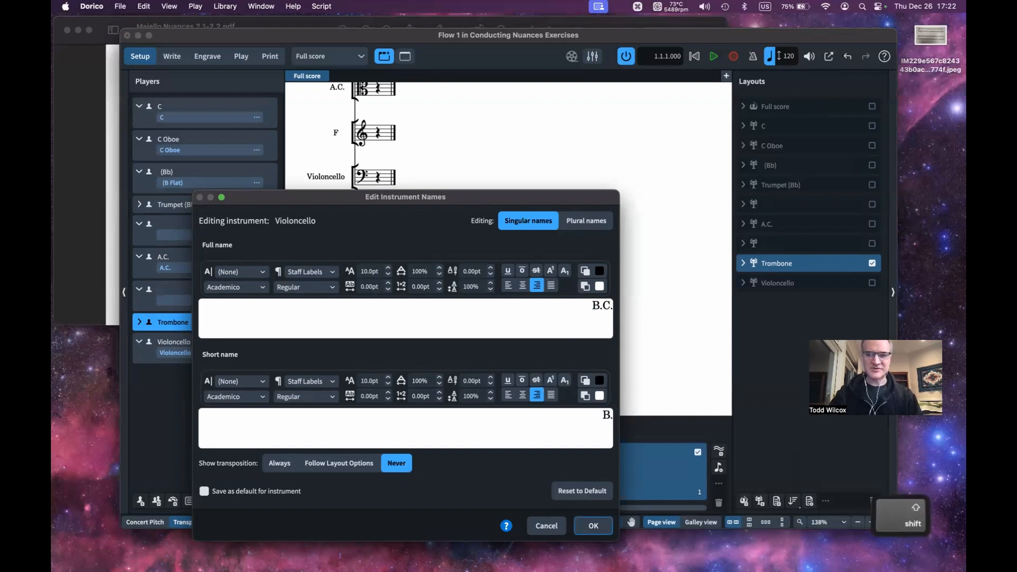
type("C.")
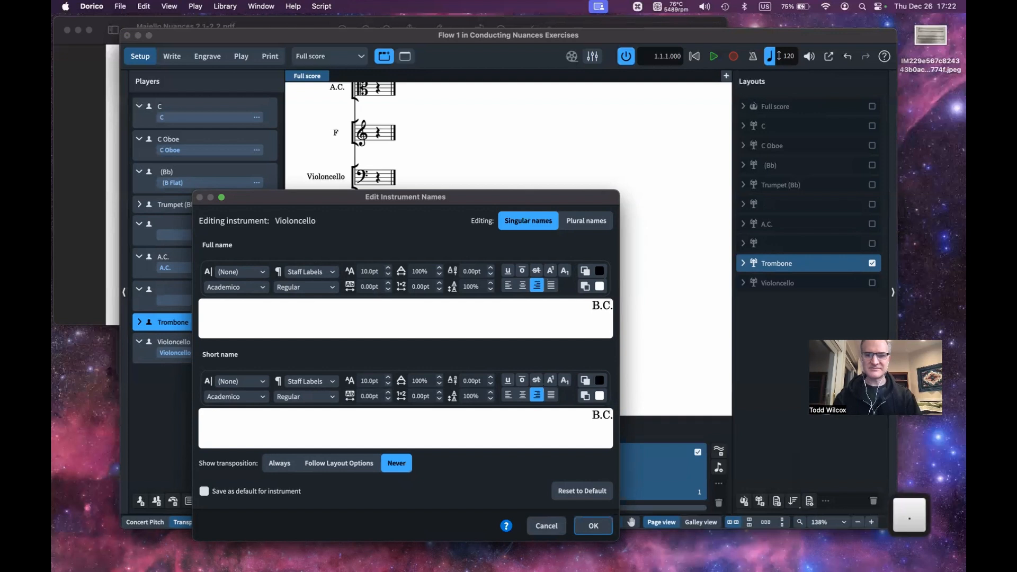
left_click(594, 526)
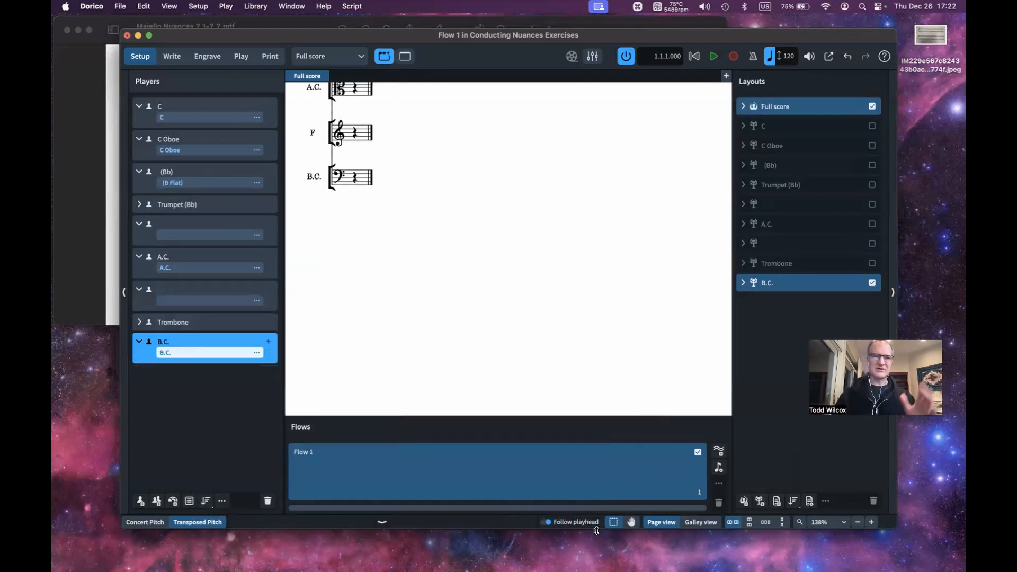
Compare the staff order and labels in Dorico's full score with Example 2.1 in the Maiello Nuances PDF in Preview
scroll(491, 261, "up", 6)
scroll(491, 260, "down", 6)
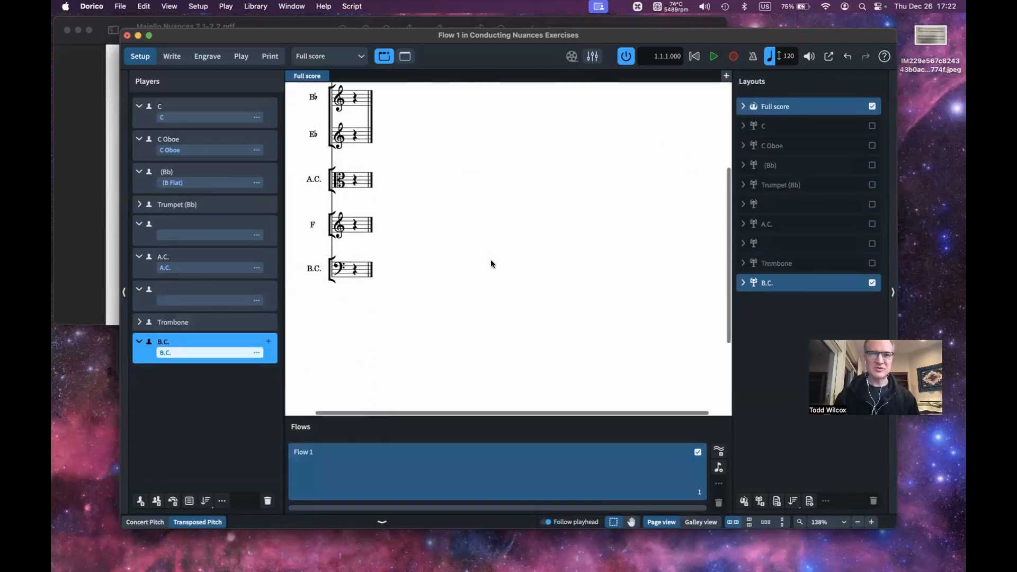
scroll(490, 261, "up", 2)
scroll(491, 259, "up", 2)
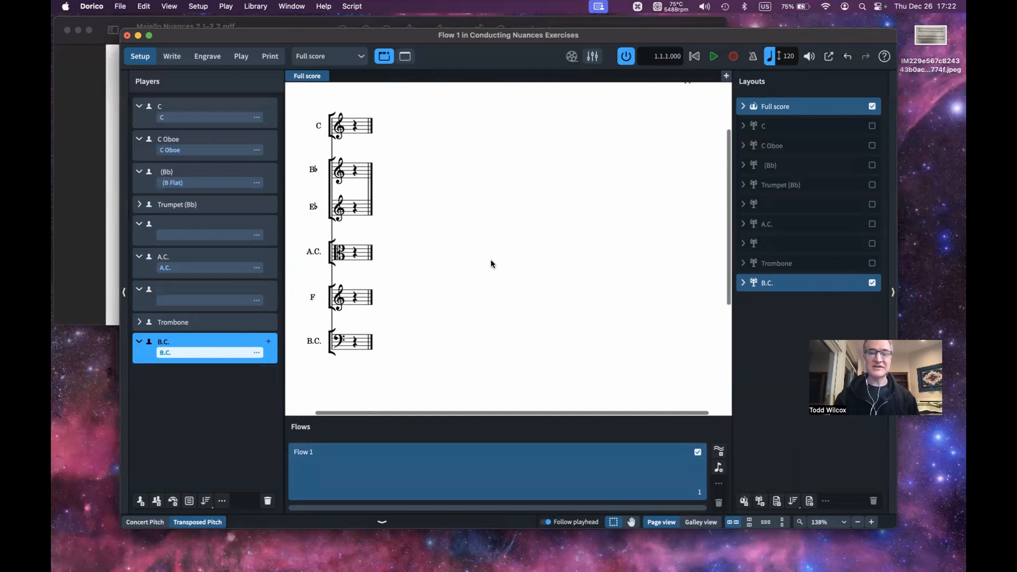
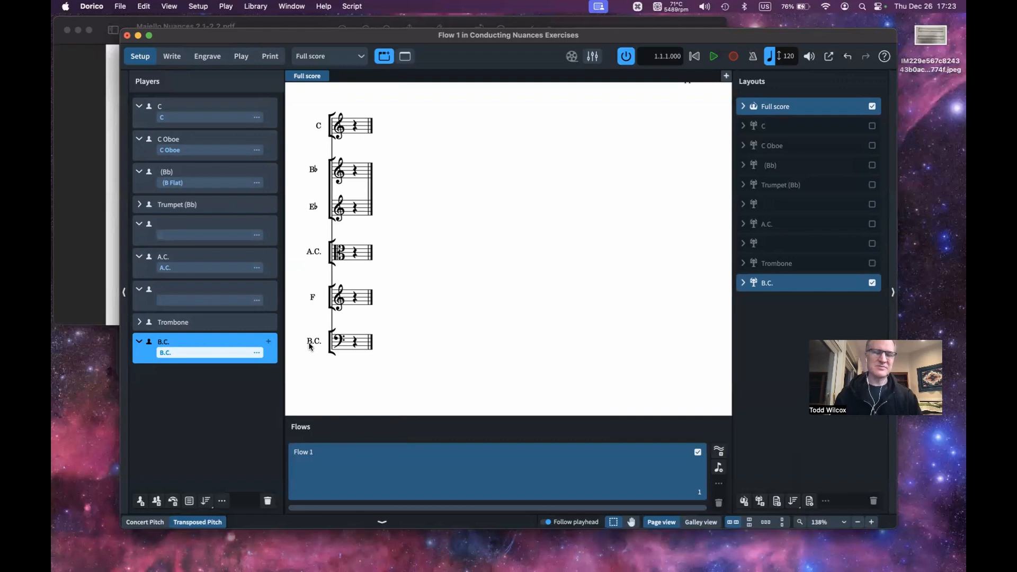
key("super+Tab")
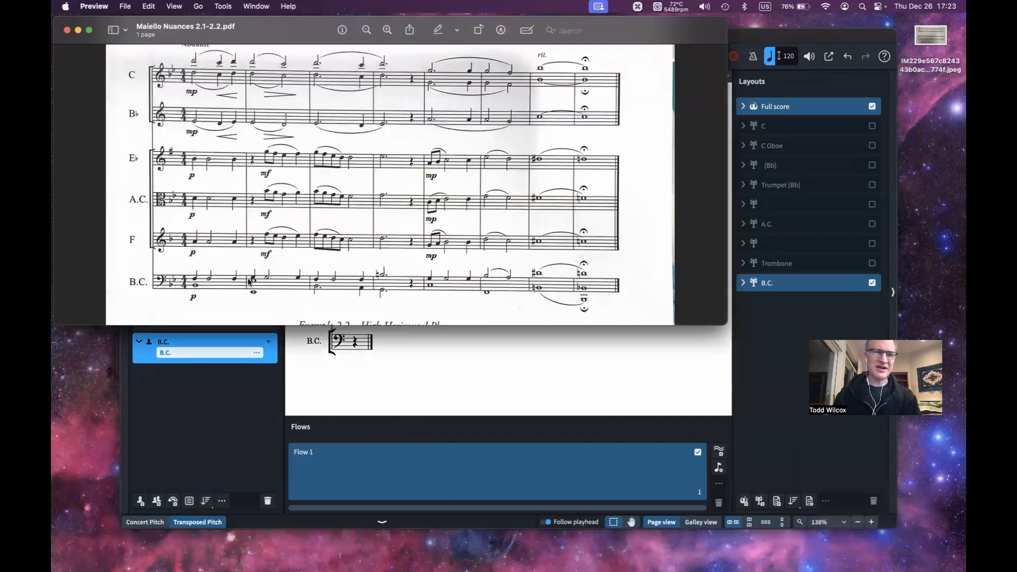
key("super+Tab")
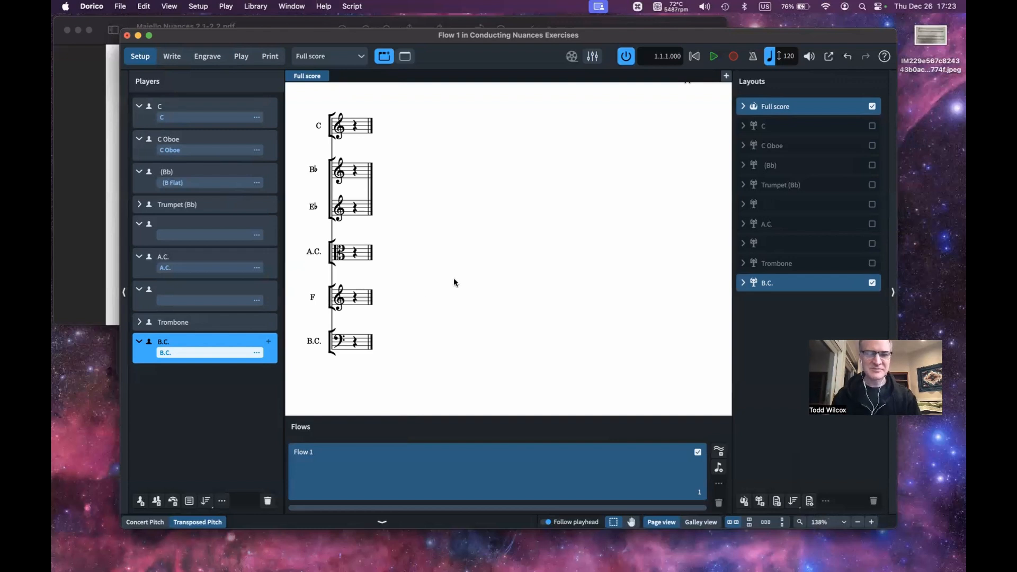
key("super+Tab")
key("super+Tab")
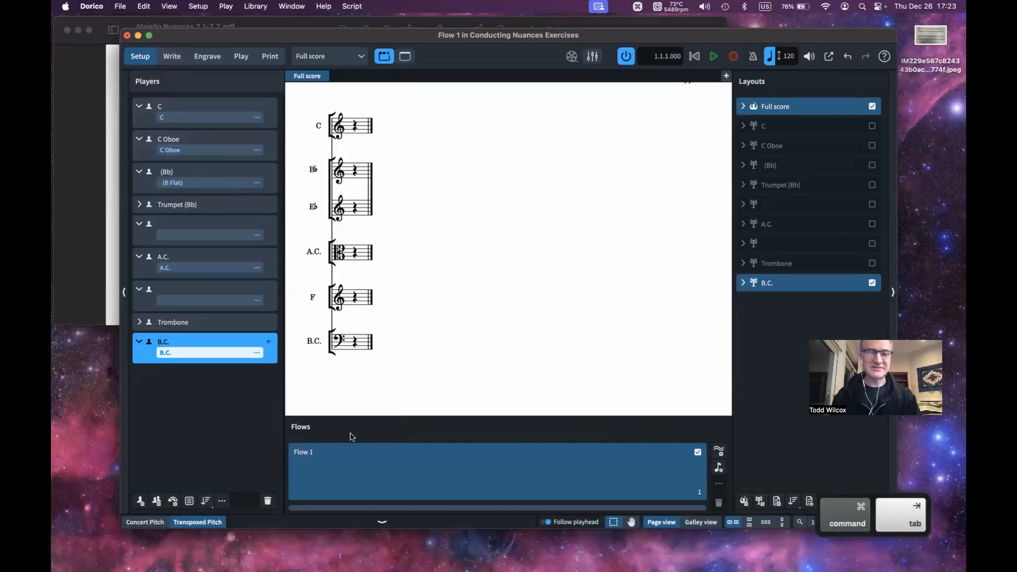
Examine the staves, labels and barline grouping of Examples 2.1 and 2.2 in the Preview PDF, and return to Dorico
key("super+Tab")
scroll(362, 210, "up", 5)
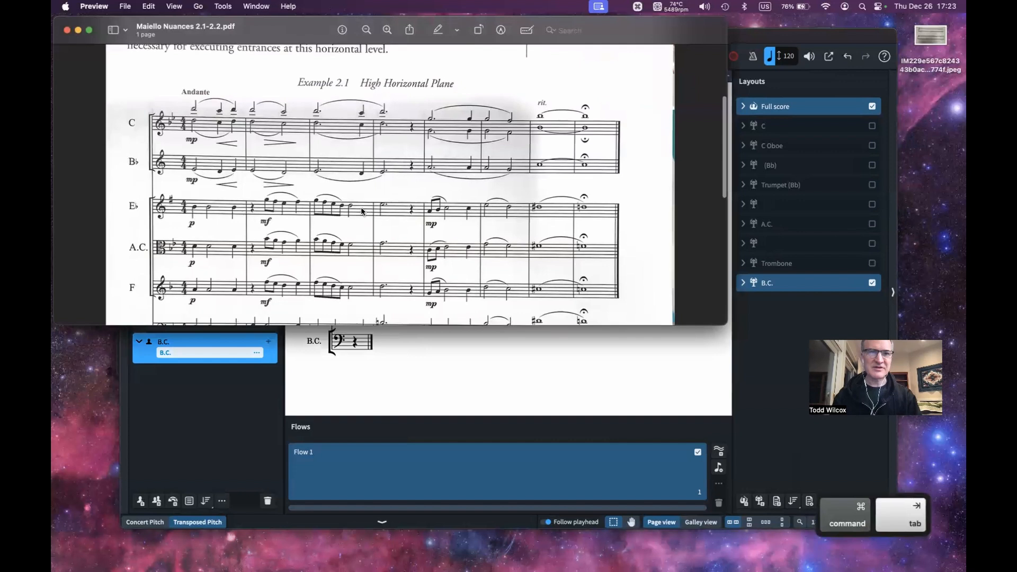
scroll(360, 211, "down", 10)
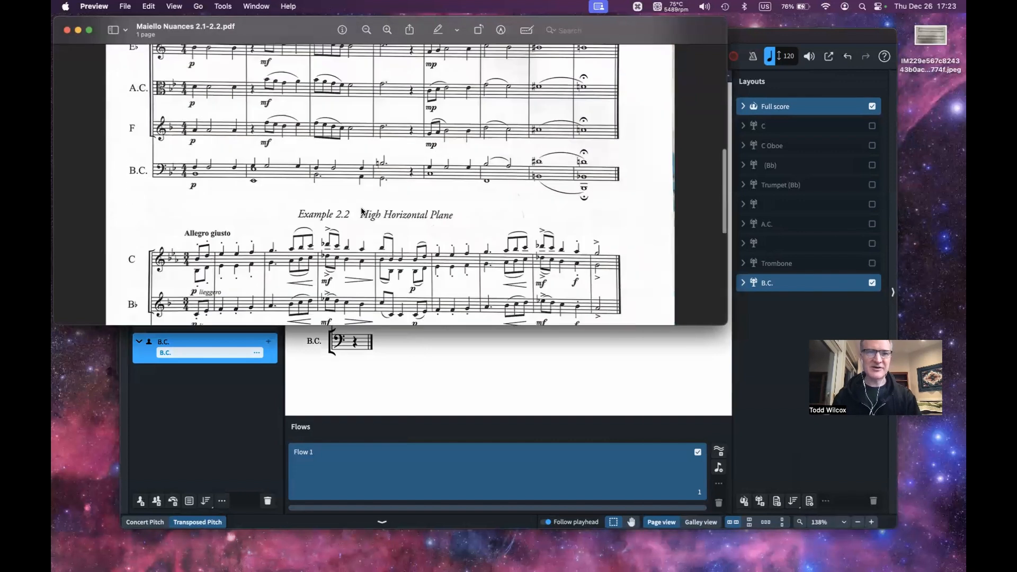
scroll(361, 210, "up", 2)
scroll(362, 210, "down", 4)
scroll(362, 210, "up", 3)
scroll(362, 211, "up", 2)
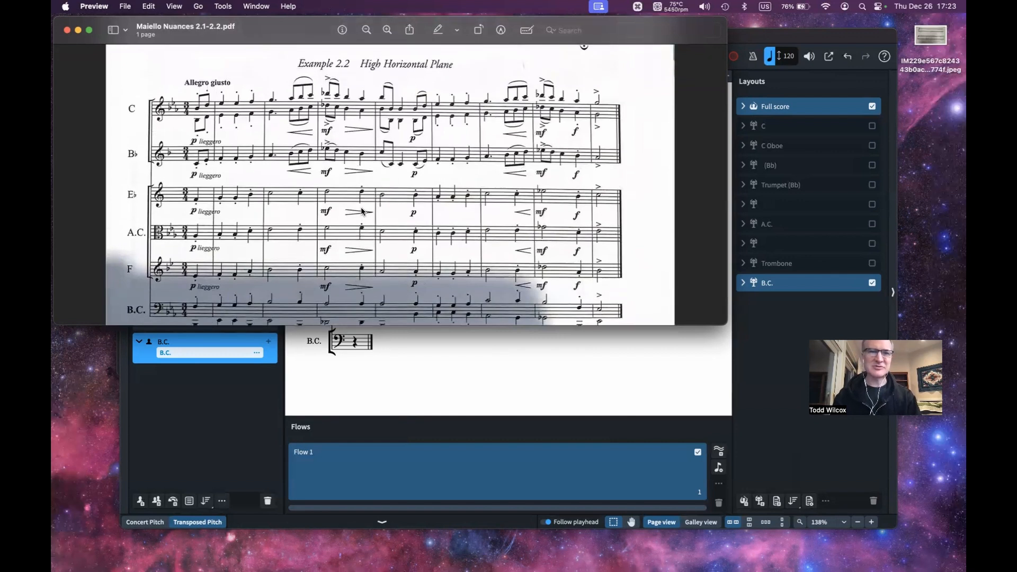
scroll(362, 211, "down", 3)
scroll(362, 211, "up", 10)
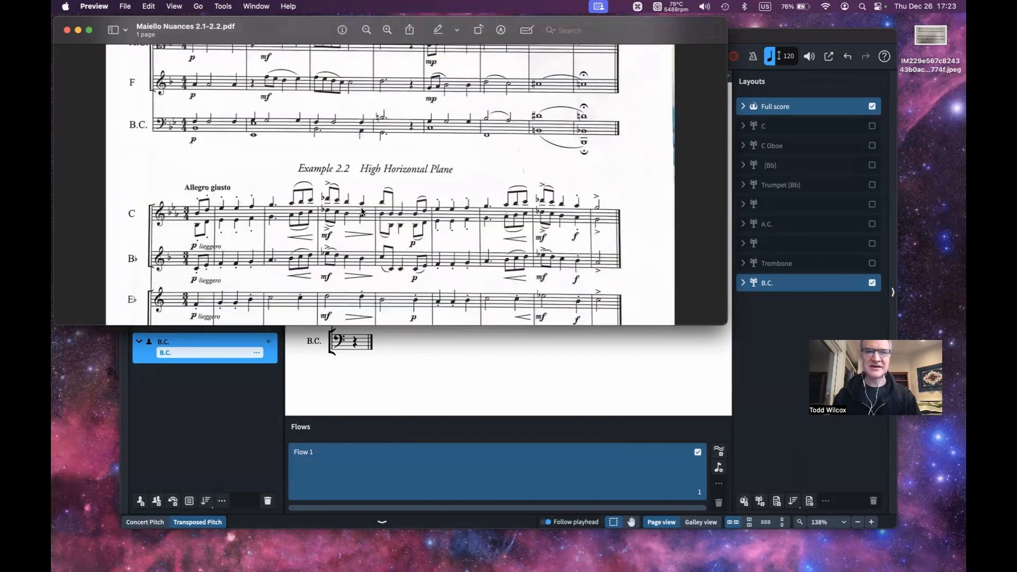
scroll(362, 211, "up", 1)
scroll(361, 211, "down", 10)
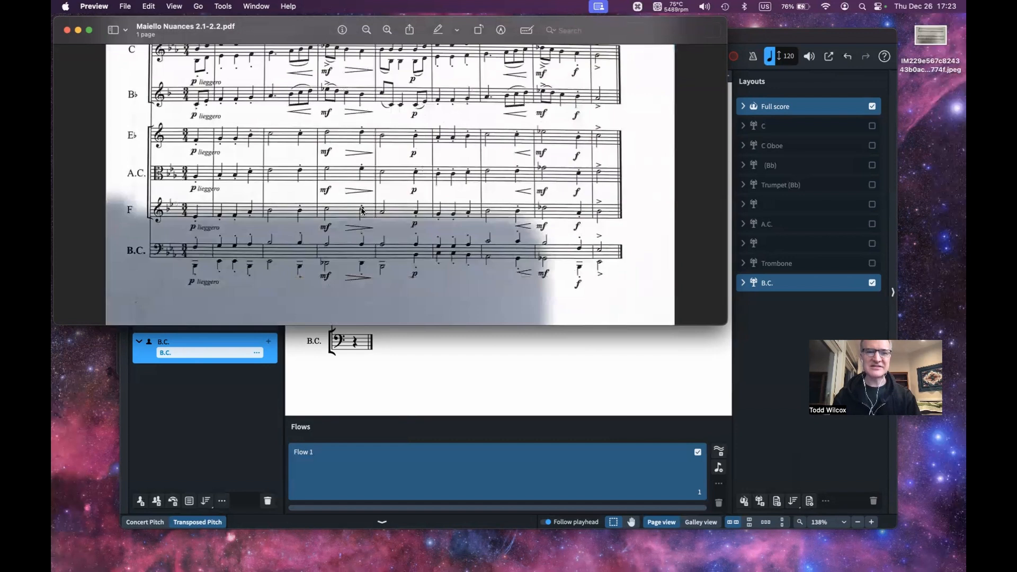
scroll(362, 211, "up", 4)
scroll(362, 211, "up", 10)
scroll(362, 211, "down", 11)
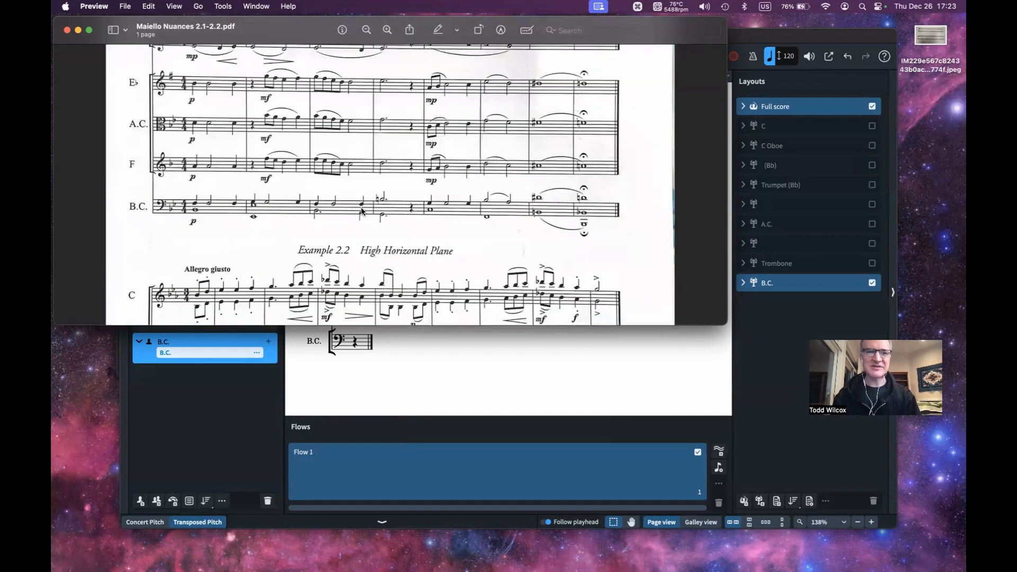
scroll(362, 211, "up", 5)
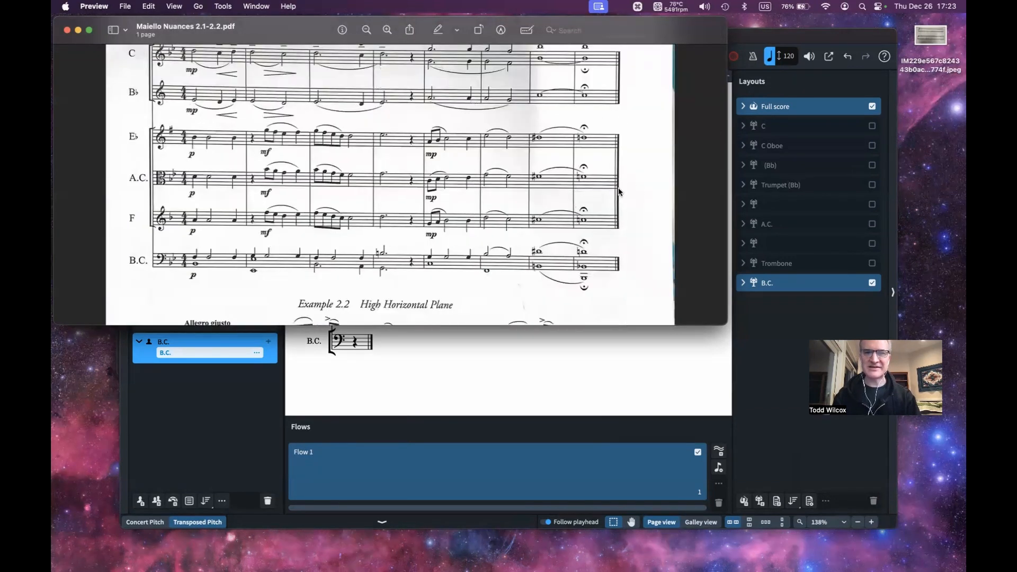
scroll(485, 214, "down", 5)
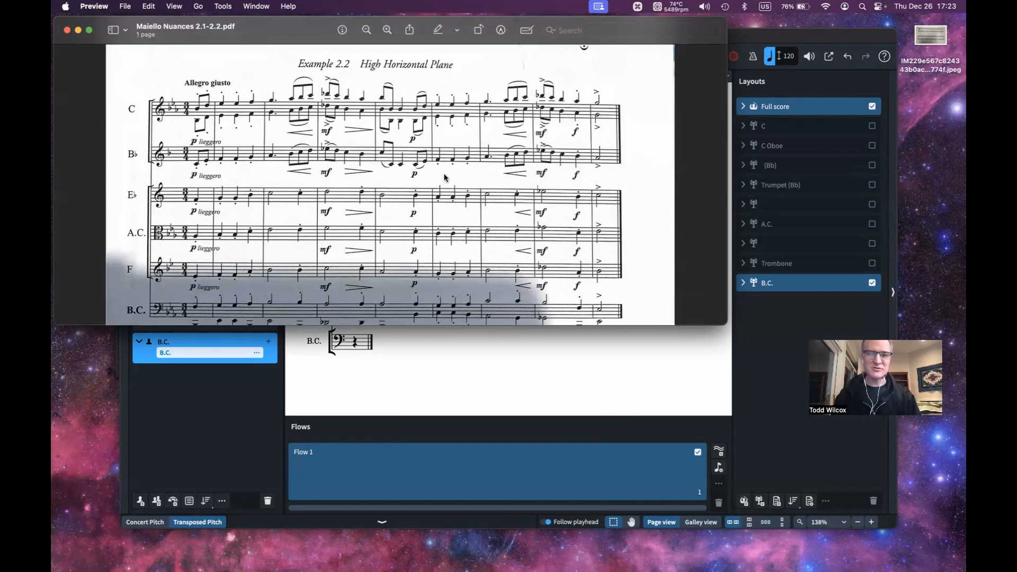
scroll(444, 178, "up", 5)
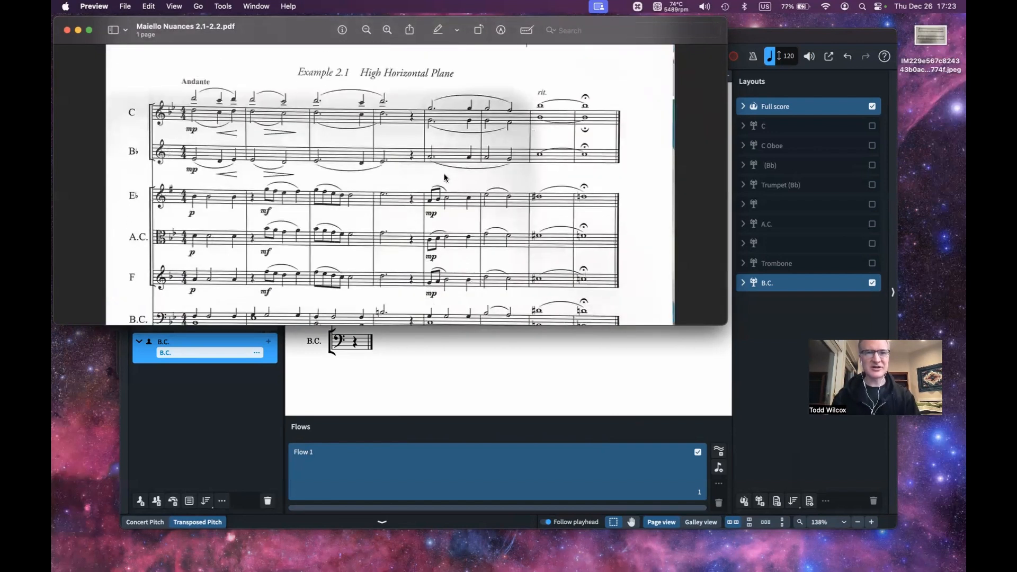
scroll(443, 177, "up", 1)
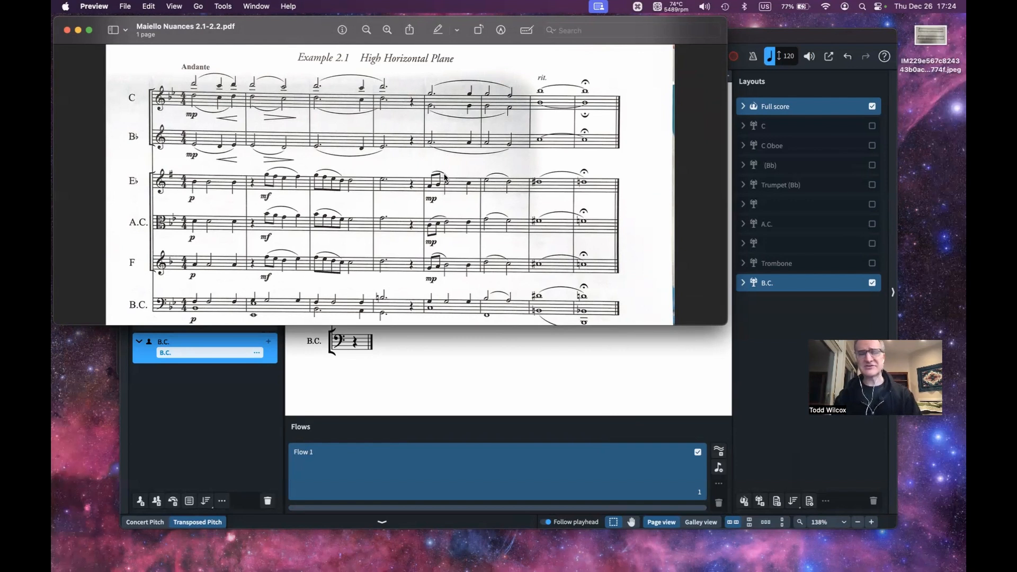
key("super+Tab")
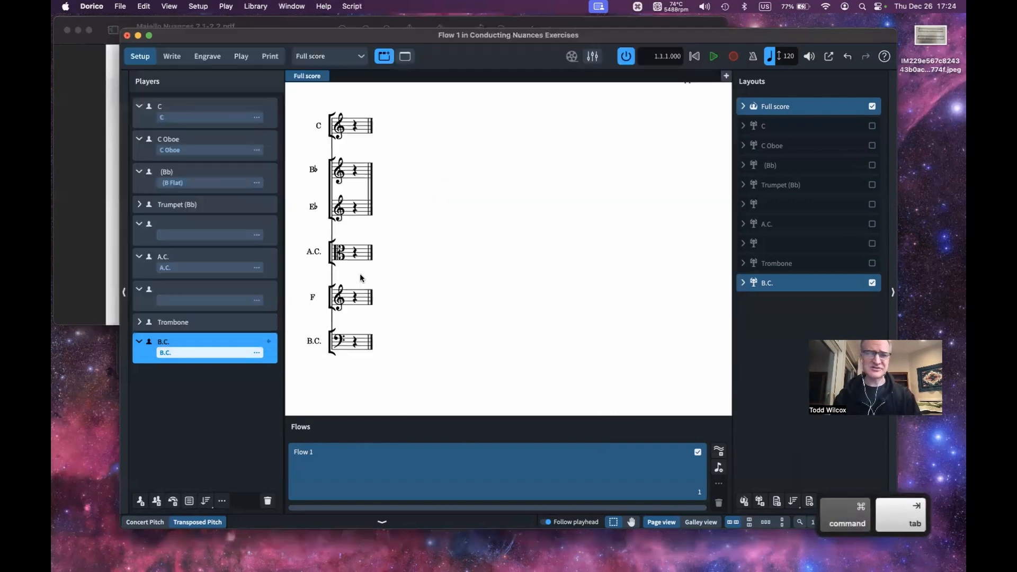
Rename Flow 1 as Ex., check the title of Example 2.1 in the Maiello Nuances PDF in Preview, and return to Dorico
double_click(335, 453)
key("alt+shift+Left")
key("alt+shift+Left")
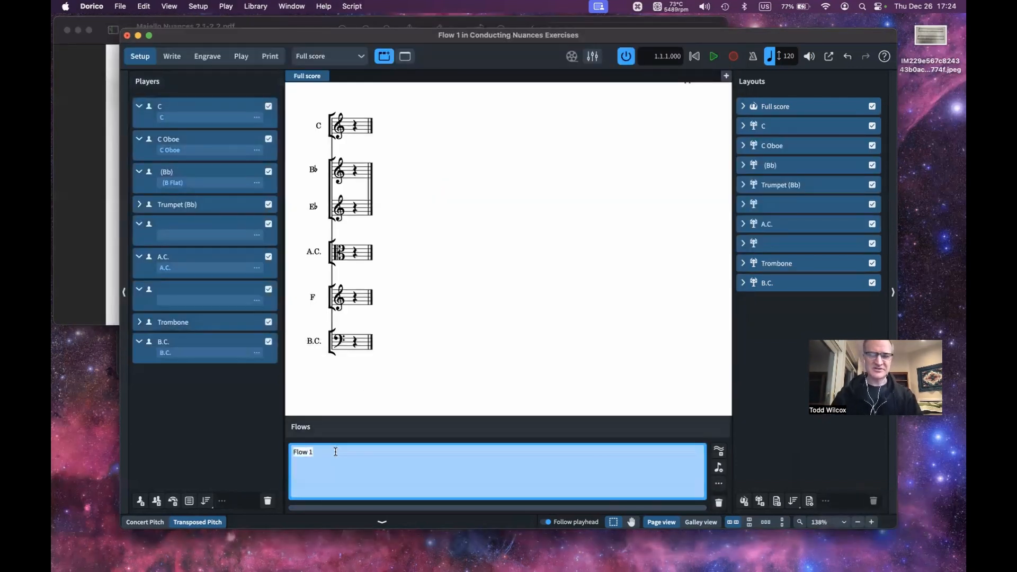
type("E")
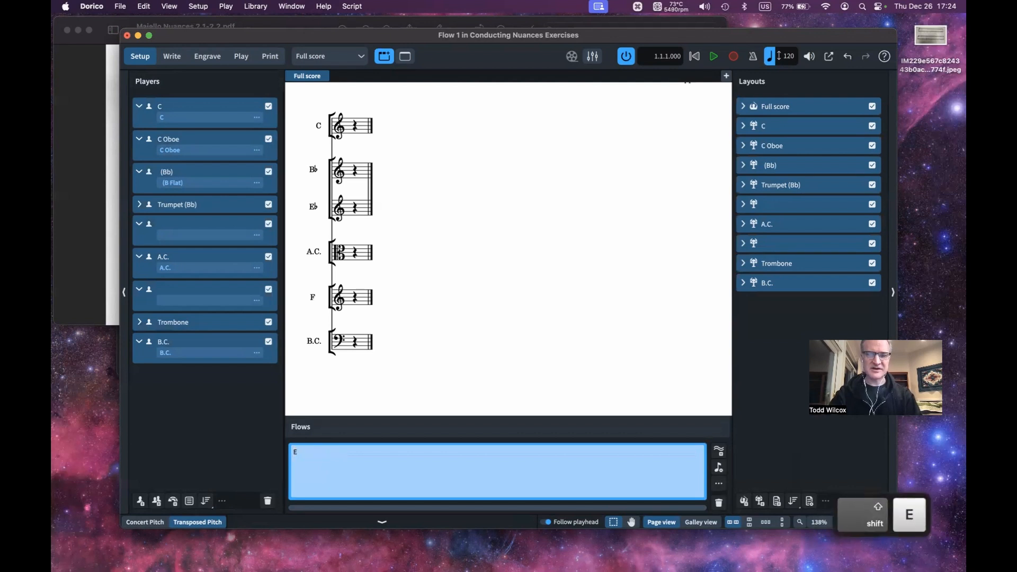
type("x.")
key("super+Tab")
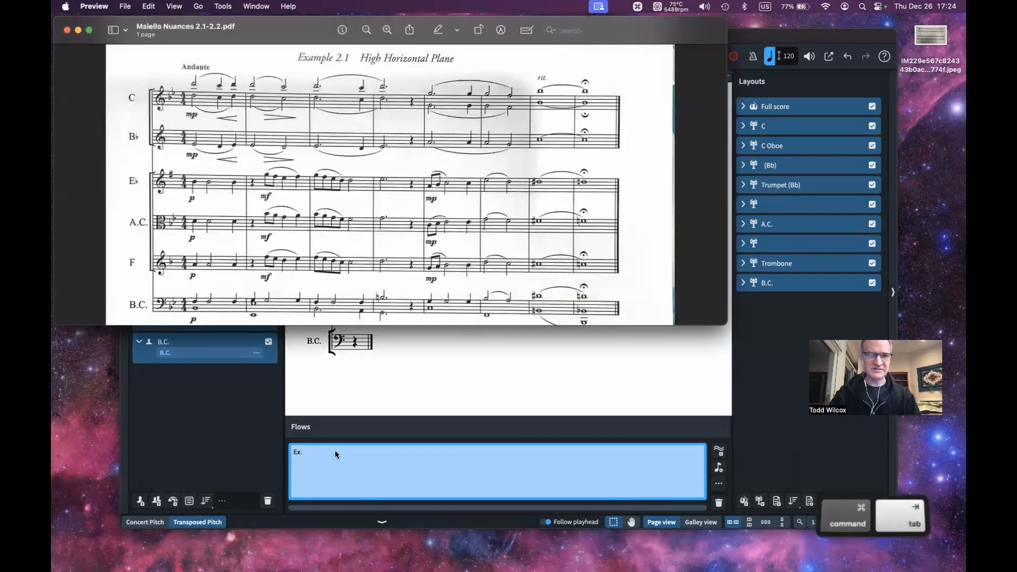
key("super+Tab")
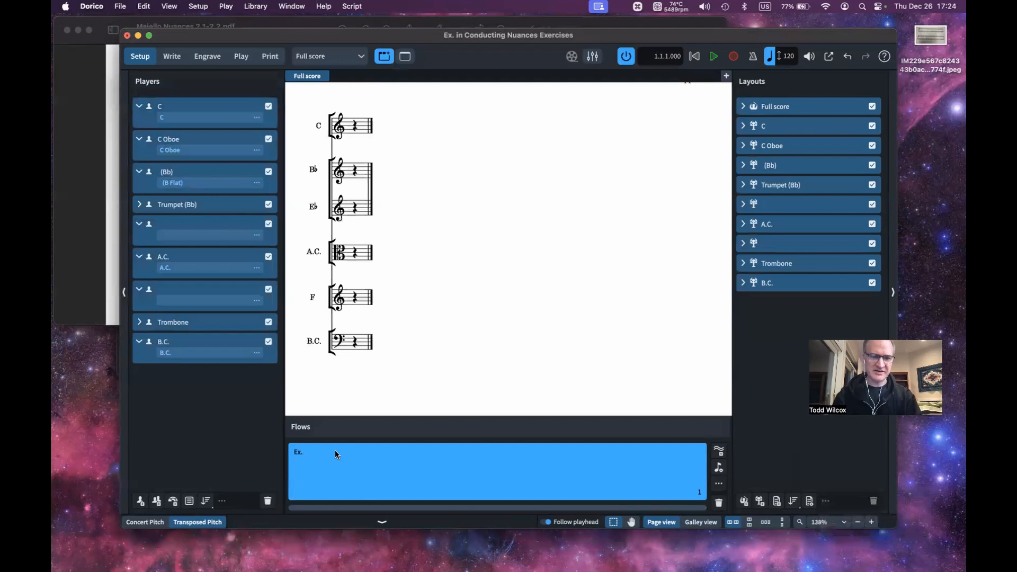
Rename the first flow as Example 2.1 High Horizontal Plane and copy that name
double_click(302, 450)
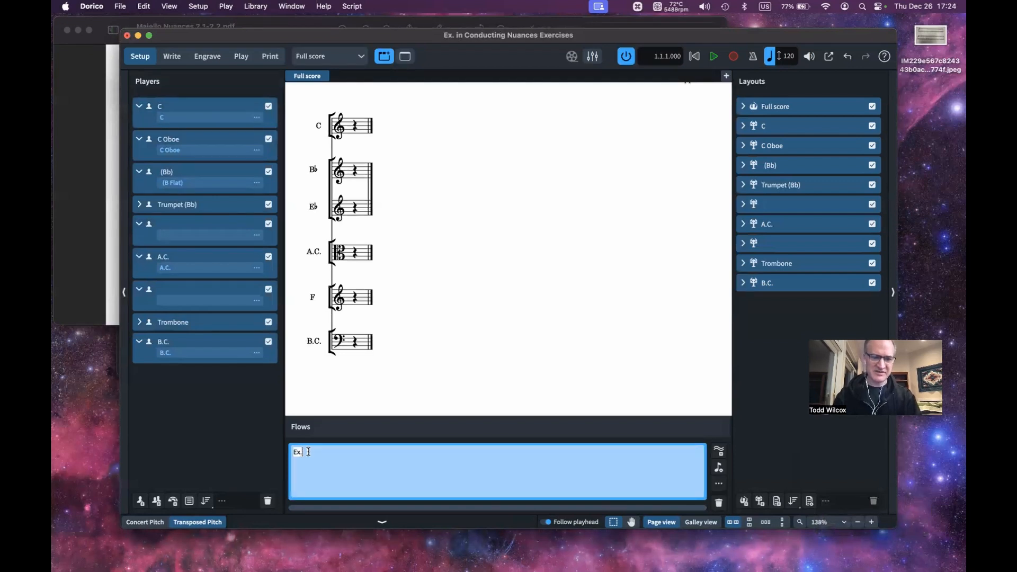
key("BackSpace")
type("ample")
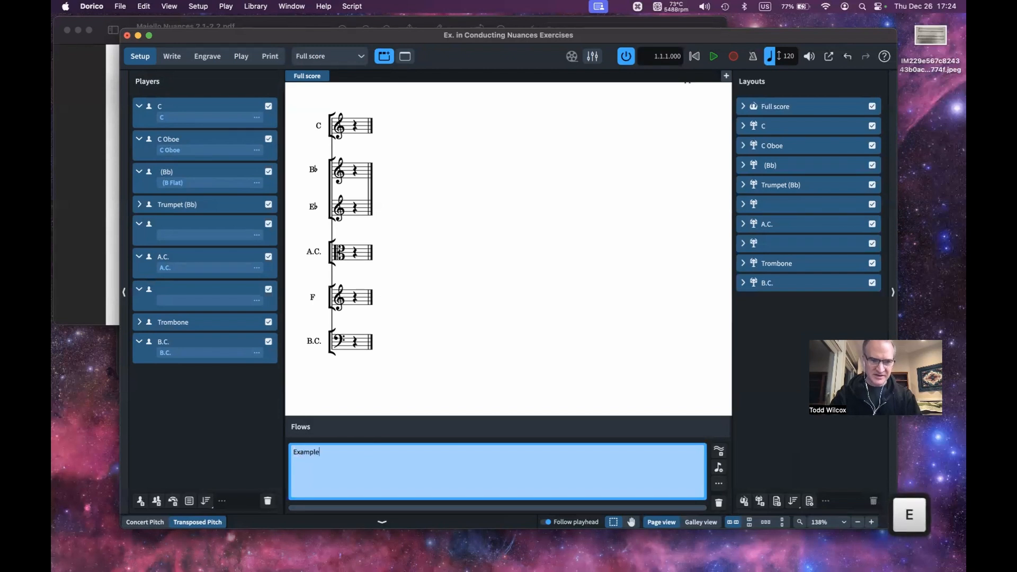
type(" 2.1 High Horizontal PLane")
key("BackSpace")
key("BackSpace")
key("BackSpace")
key("BackSpace")
type("lane")
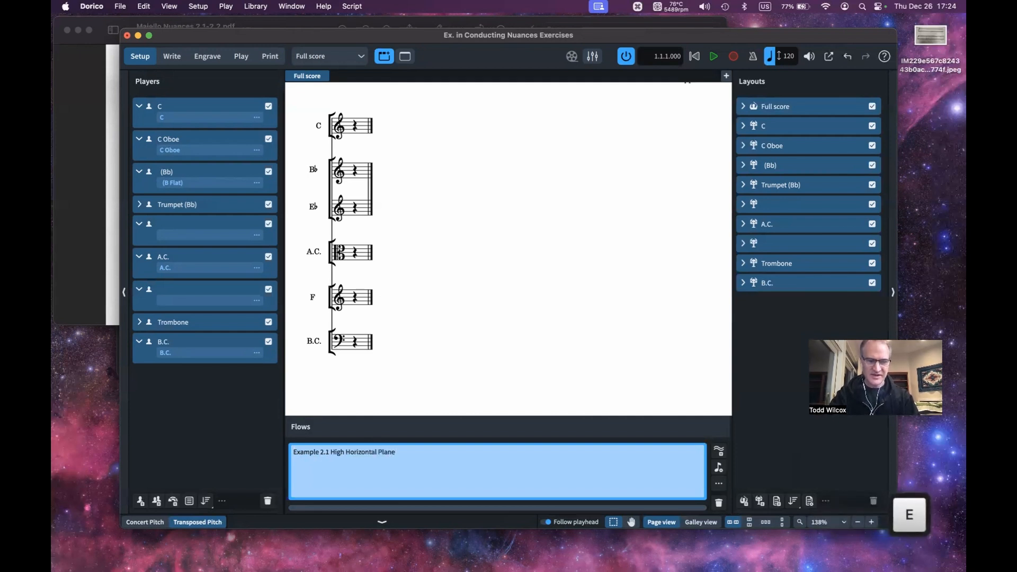
key("super+a")
key("super+c")
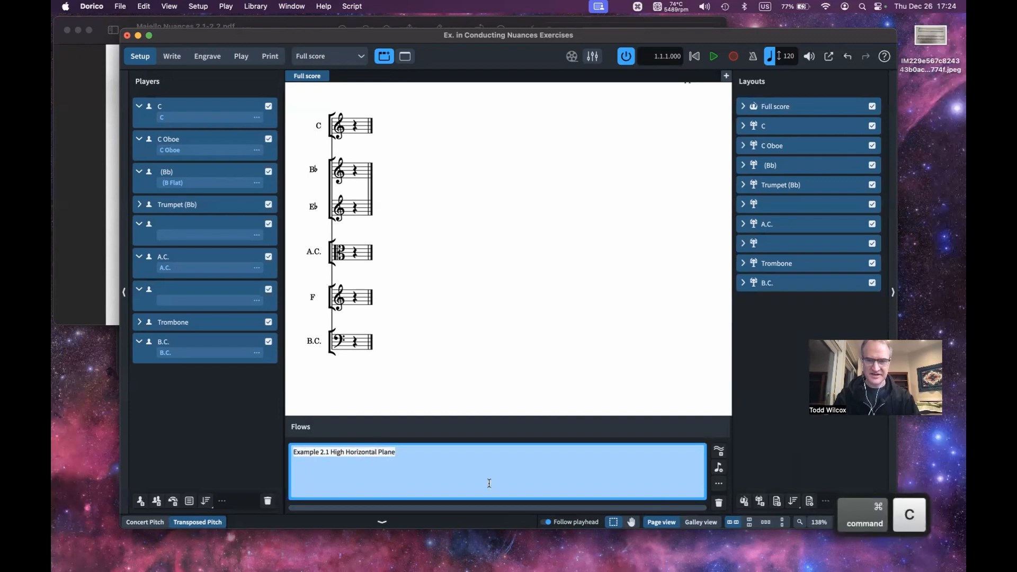
key("Return")
Add a second flow and name it Example 2.2 High Horizontal Plane, reusing the copied name
left_click(718, 451)
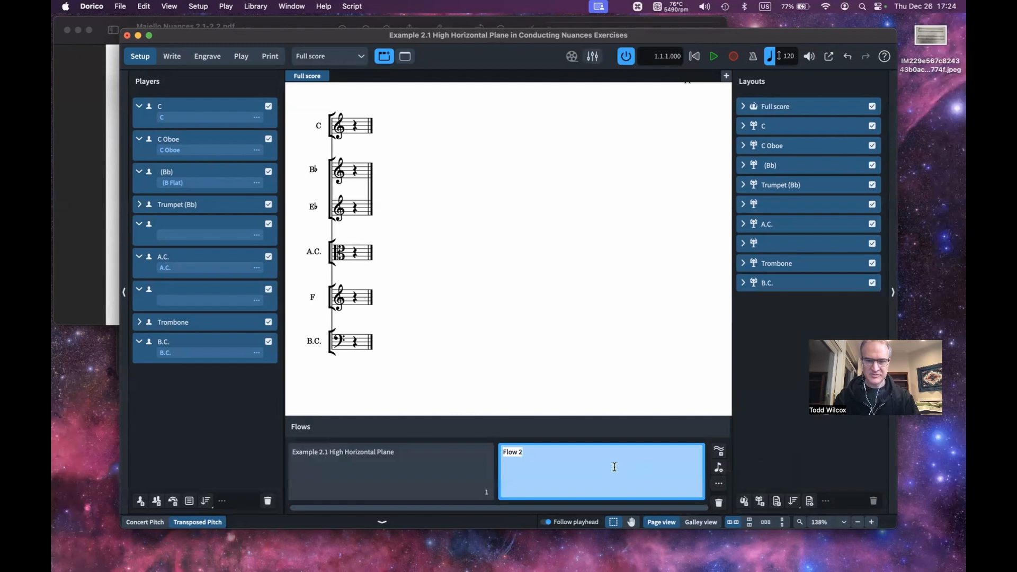
key("super+v")
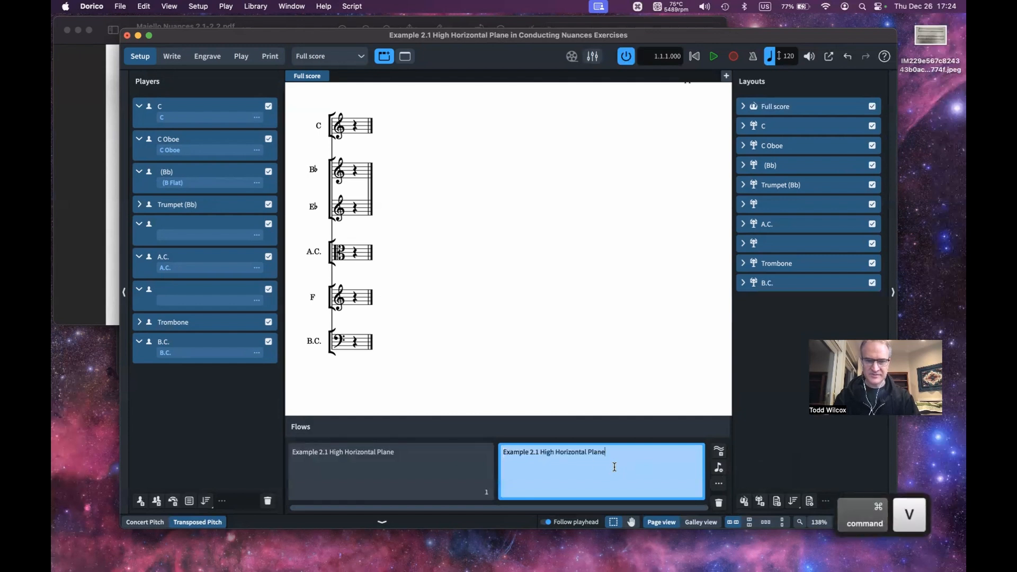
type("2")
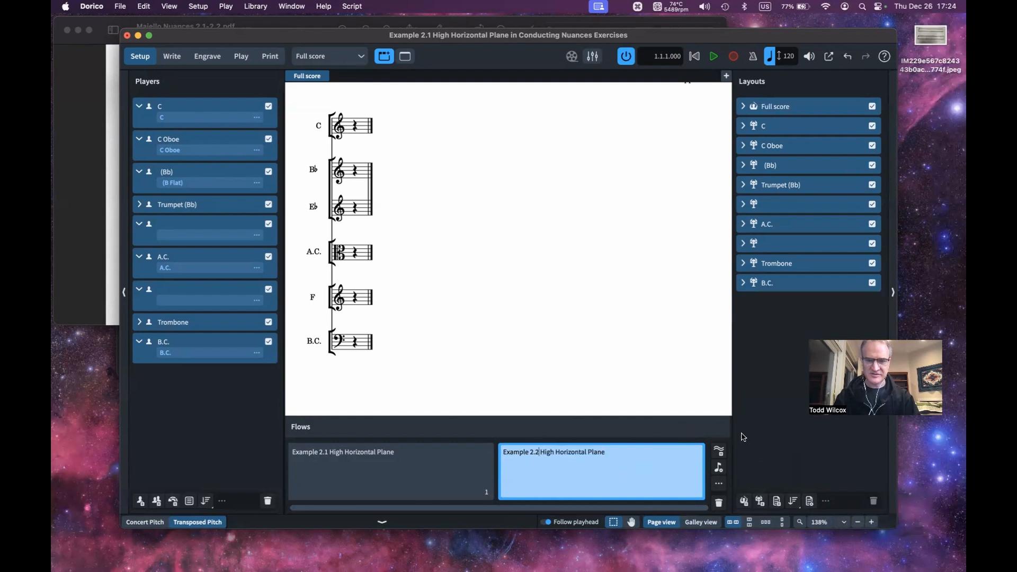
key("Return")
Examine the Full score pages for the project title, flow titles and staves
scroll(572, 331, "up", 3)
scroll(572, 331, "down", 6)
scroll(572, 332, "up", 5)
scroll(572, 331, "right", 5)
scroll(571, 332, "left", 5)
scroll(572, 332, "right", 7)
scroll(572, 331, "left", 7)
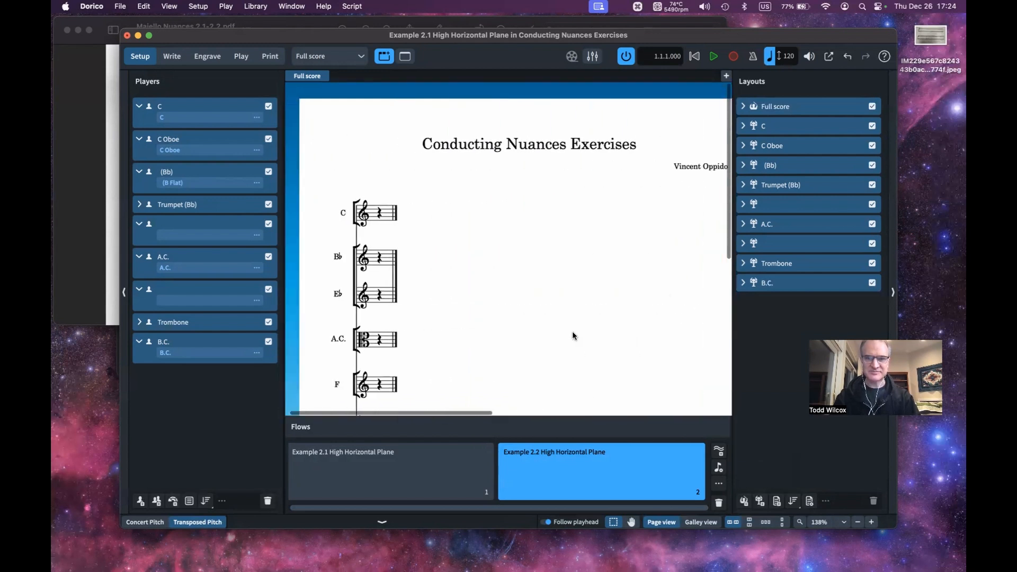
scroll(572, 332, "down", 2)
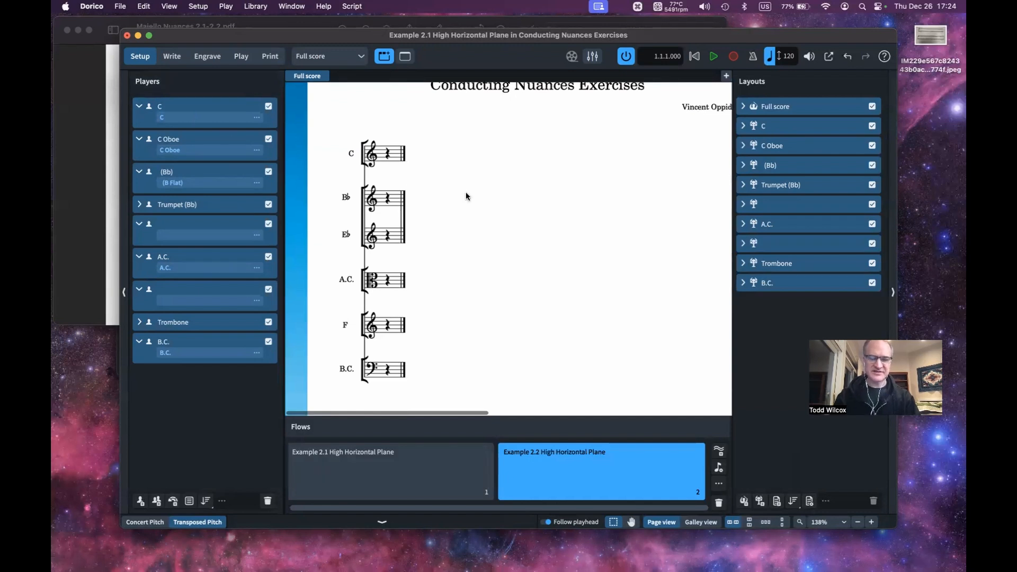
In the Full score's layout options, find the Flows settings by searching for flow, and show flow headings for all flows
key("super+shift+l")
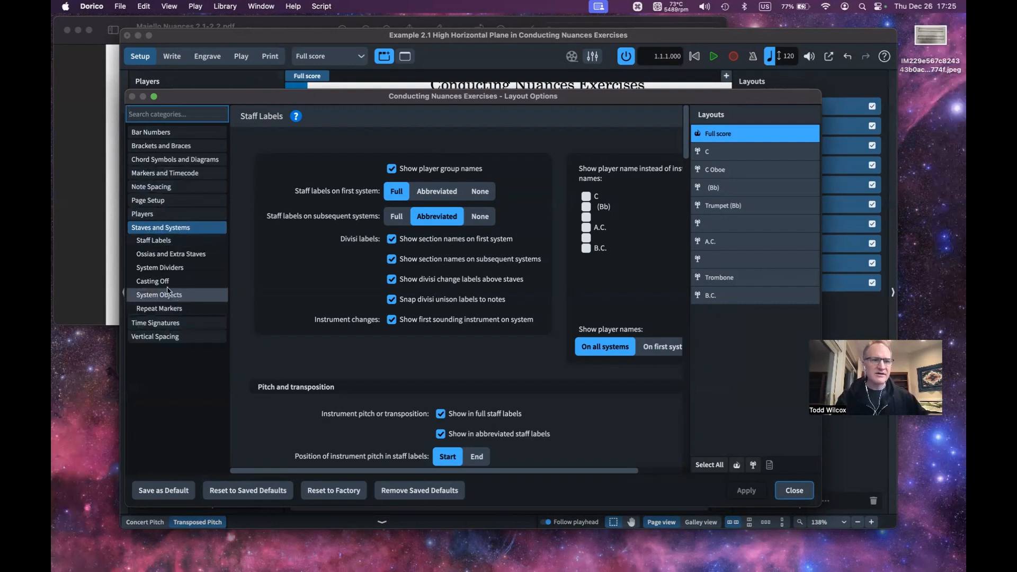
left_click(173, 201)
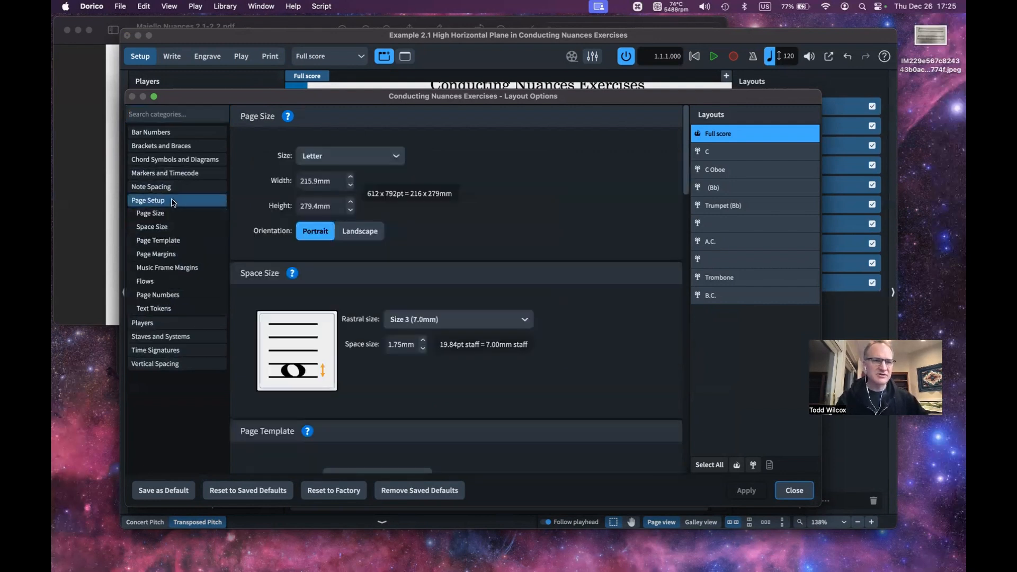
left_click(185, 120)
type("flow")
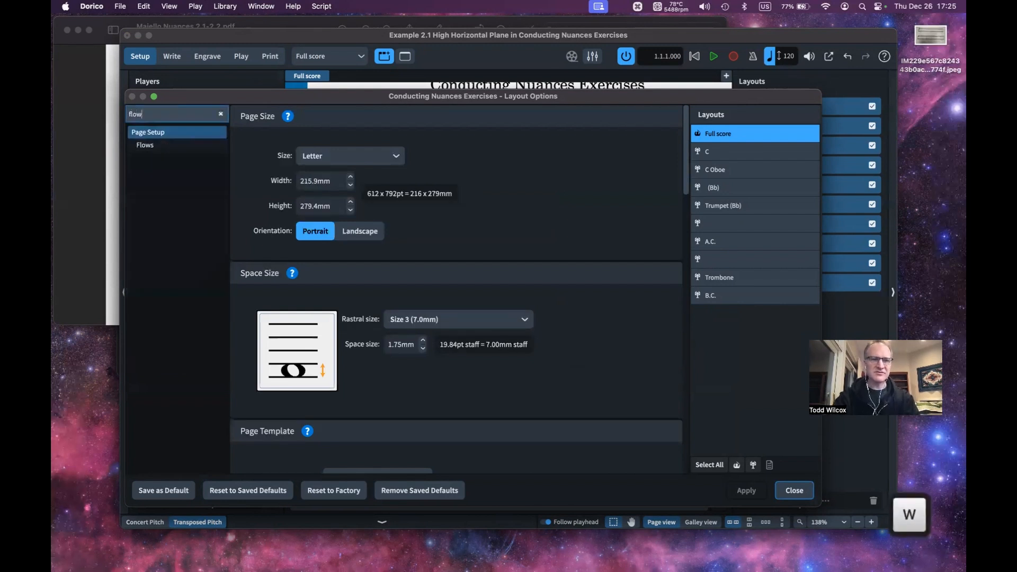
left_click(151, 146)
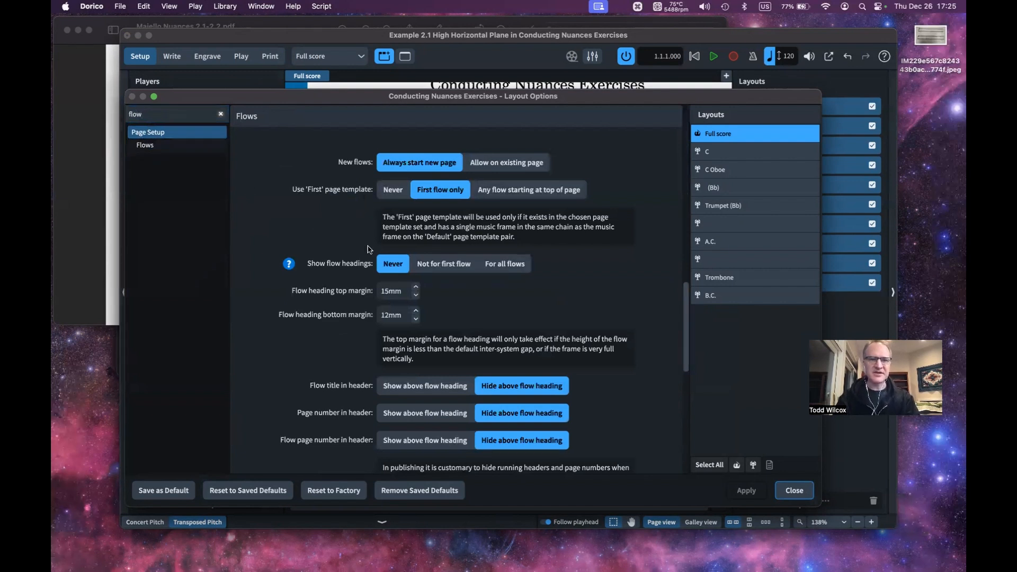
left_click(516, 266)
scroll(603, 334, "down", 3)
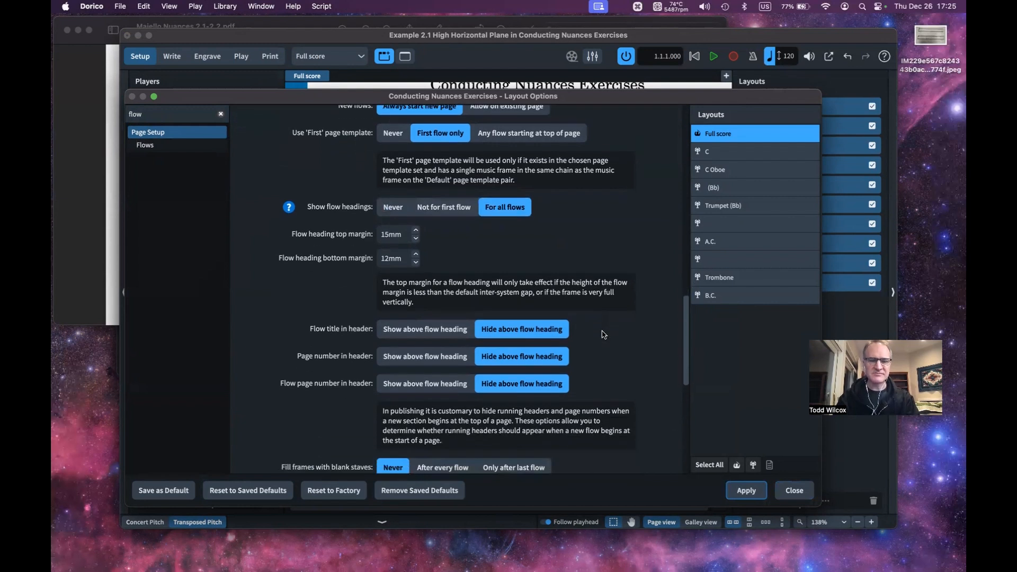
scroll(602, 334, "down", 1)
scroll(603, 334, "down", 8)
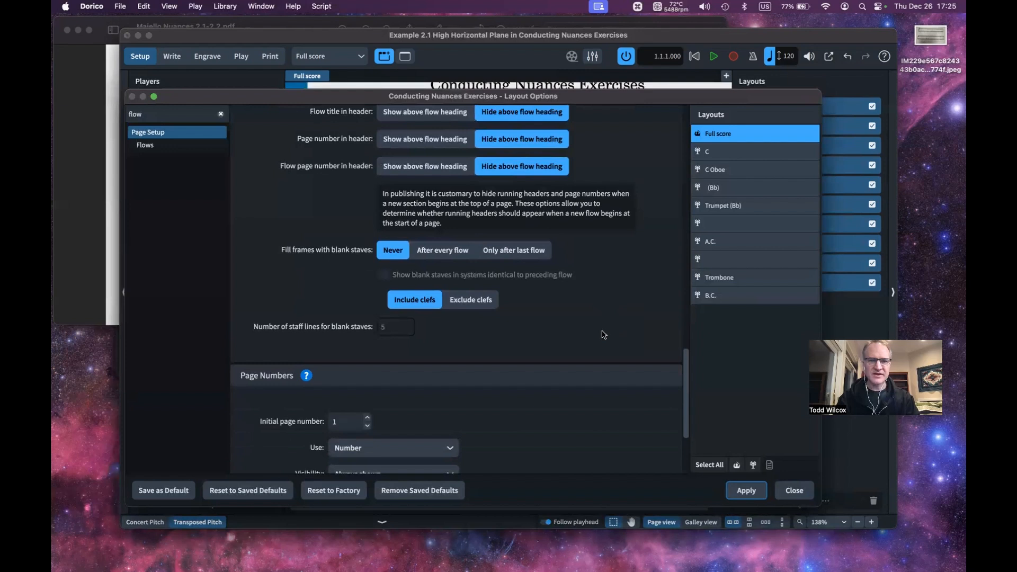
scroll(602, 335, "up", 18)
scroll(603, 333, "down", 8)
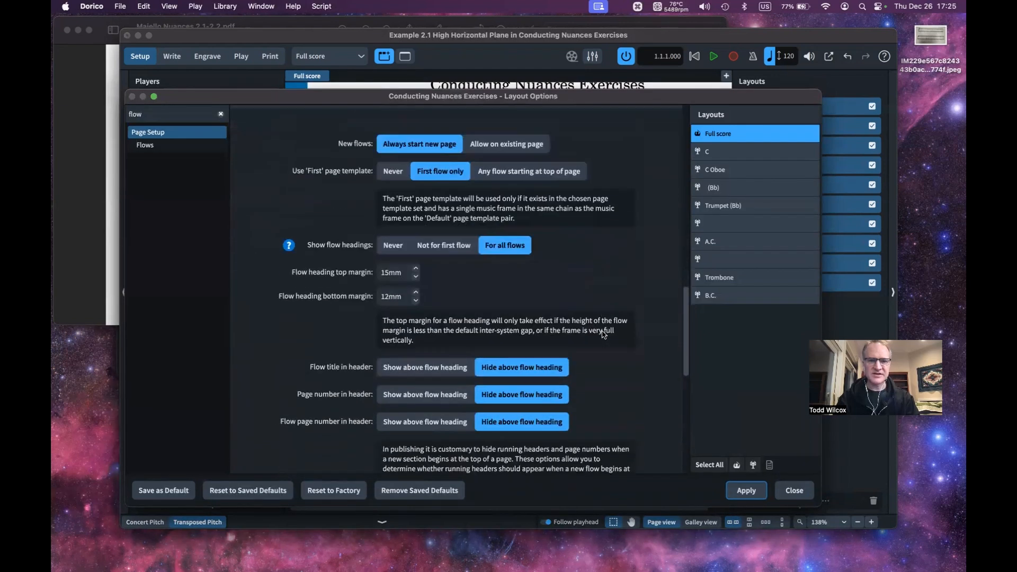
left_click(746, 490)
left_click(795, 490)
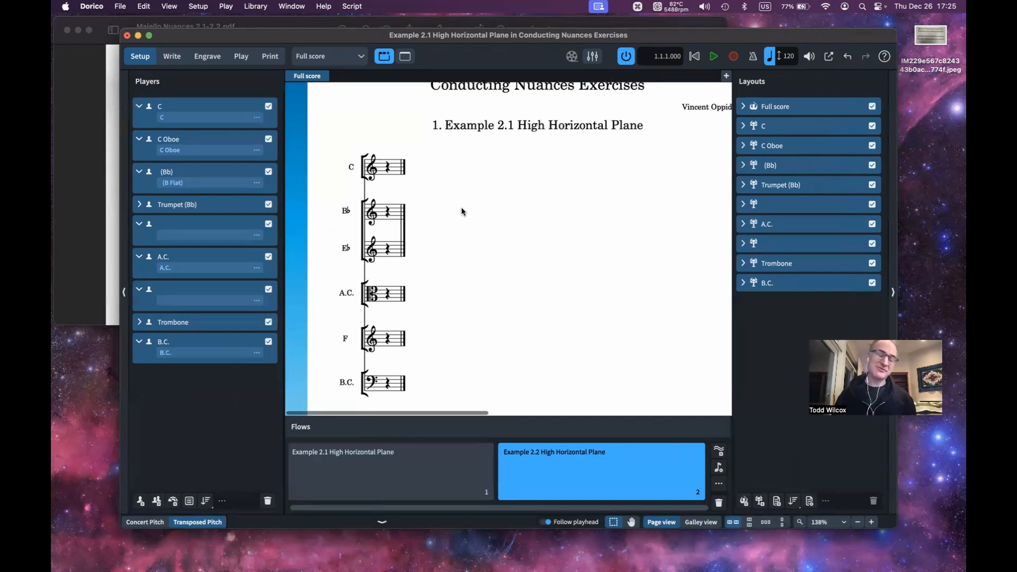
Begin saving the project under Production Files in the School folder, creating a new folder there named Spring 25
left_click(120, 7)
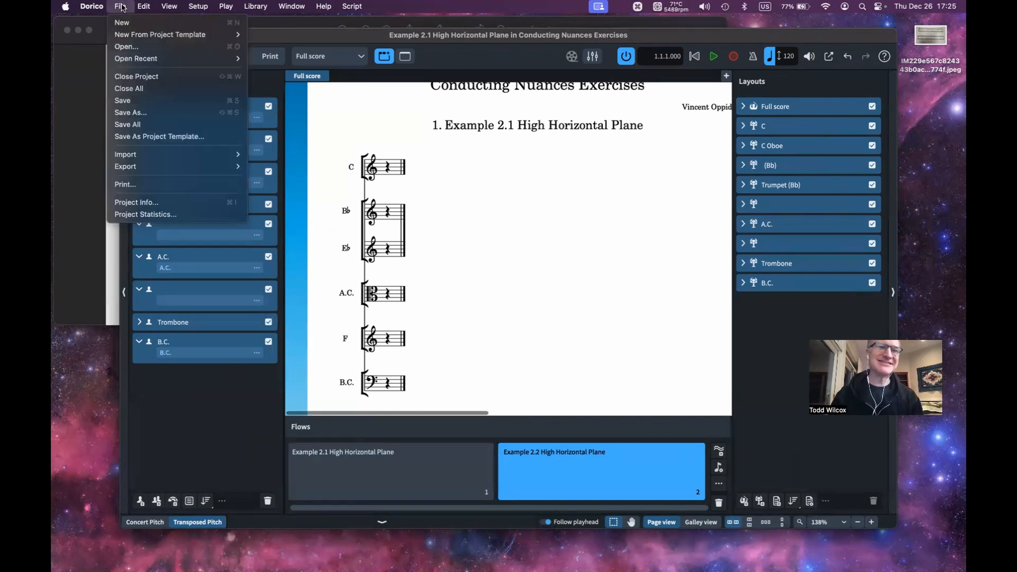
left_click(148, 114)
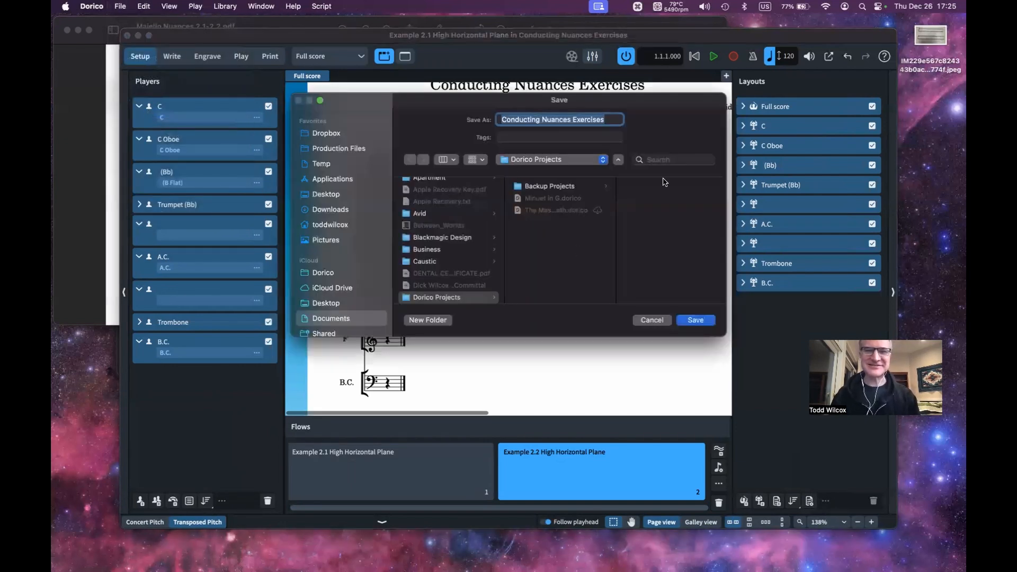
left_click(356, 151)
scroll(476, 265, "down", 3)
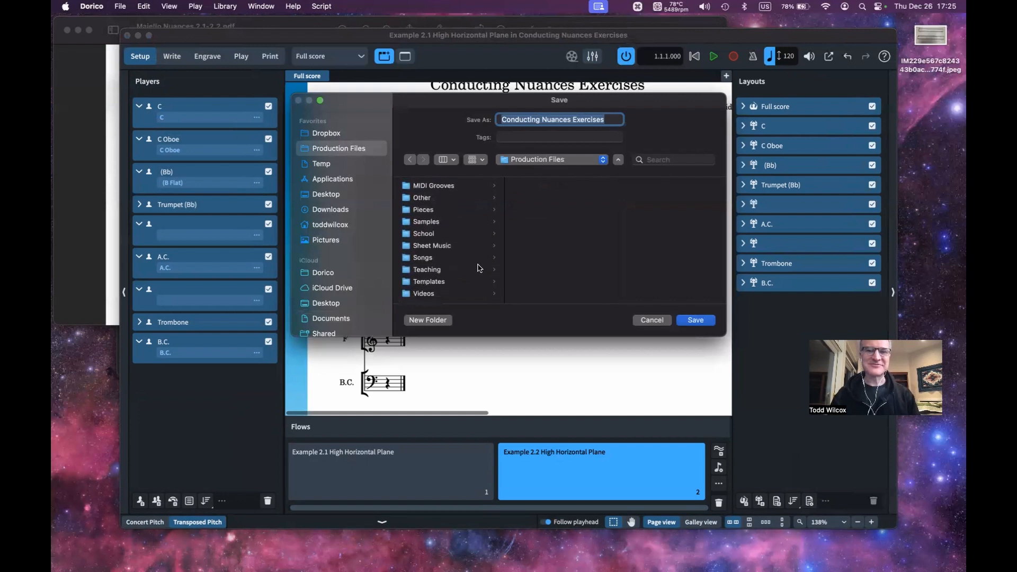
scroll(478, 268, "up", 2)
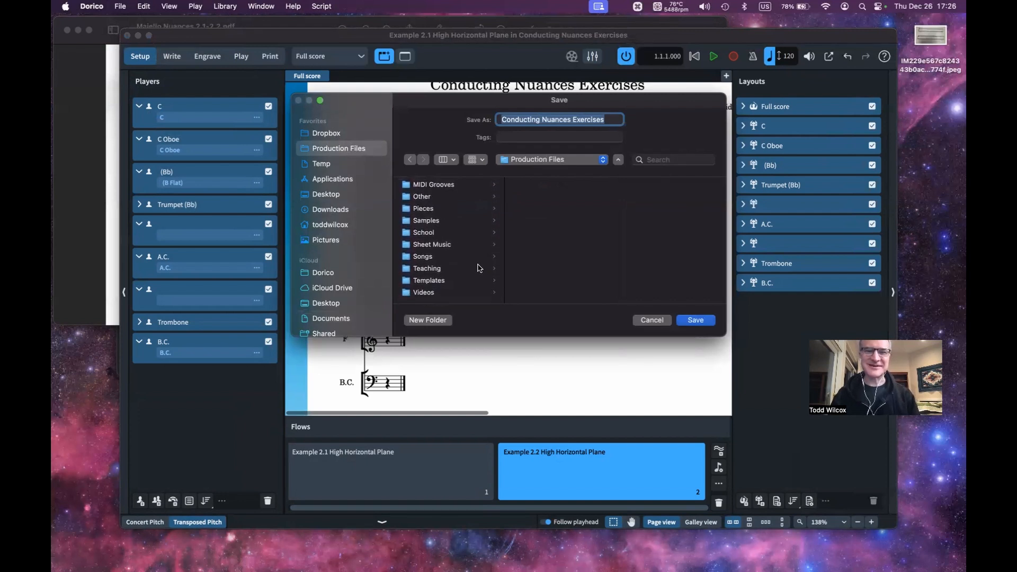
scroll(479, 268, "down", 2)
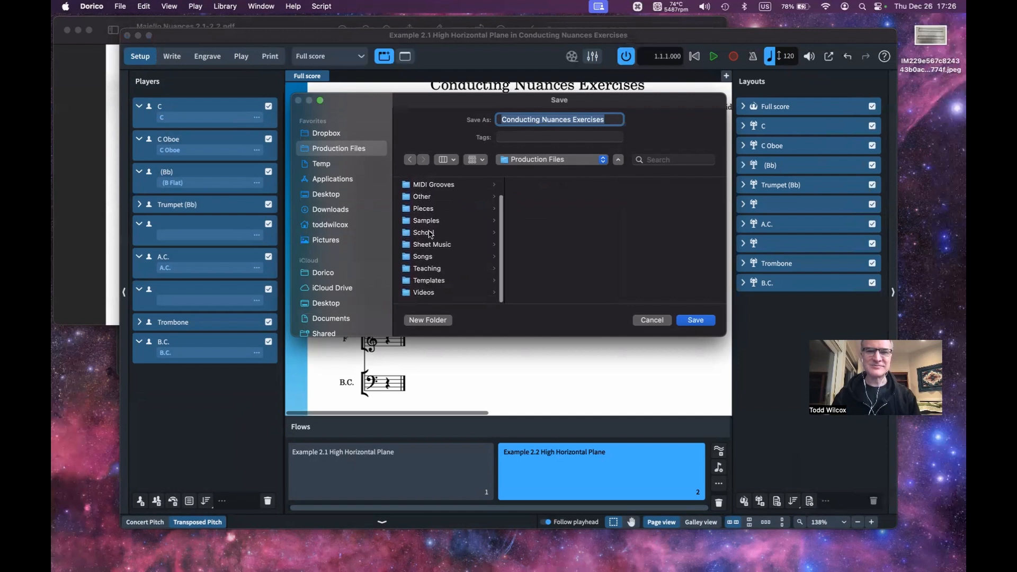
left_click(431, 233)
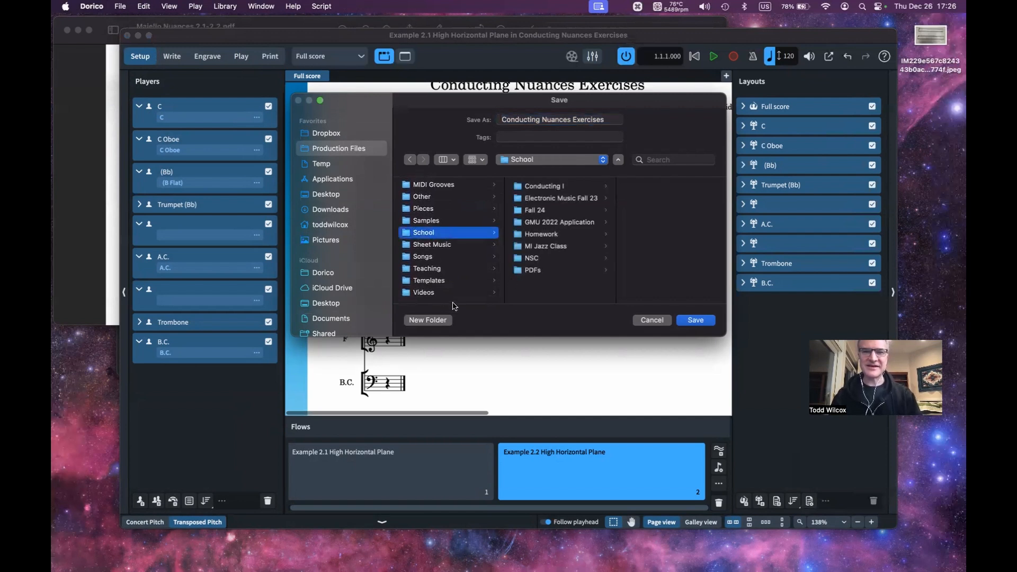
left_click(428, 320)
type("Sp")
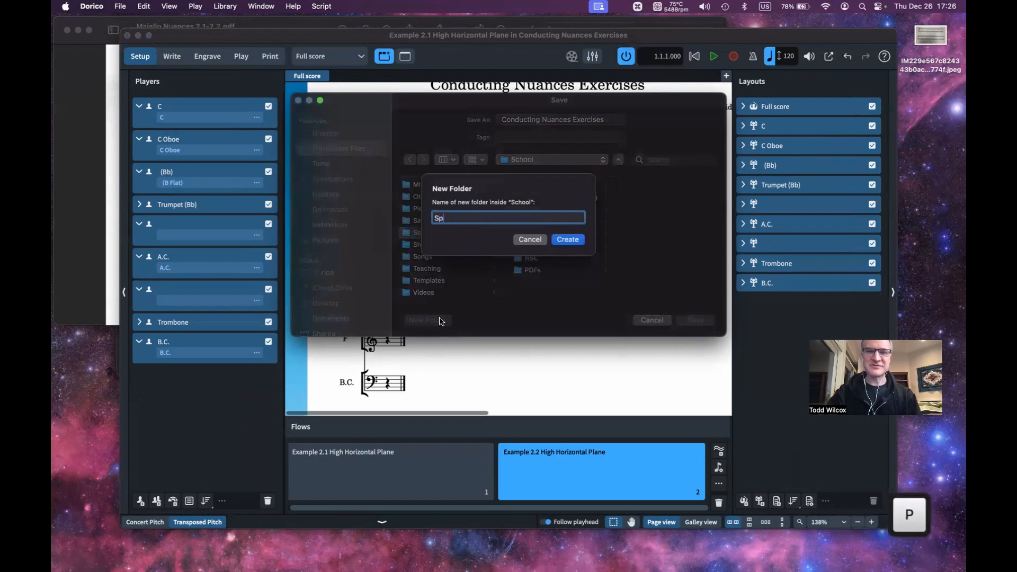
type("ring 25")
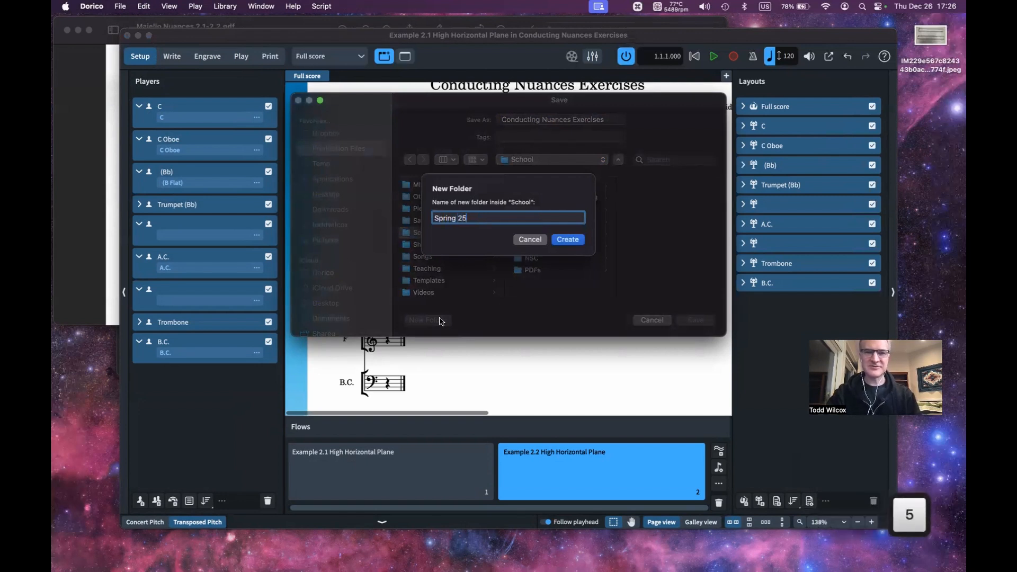
key("Return")
Create a Conducting II folder inside Spring 25 and save the project there as Conducting Nuances Exercises
left_click(444, 320)
type("Conducting I")
key("Return")
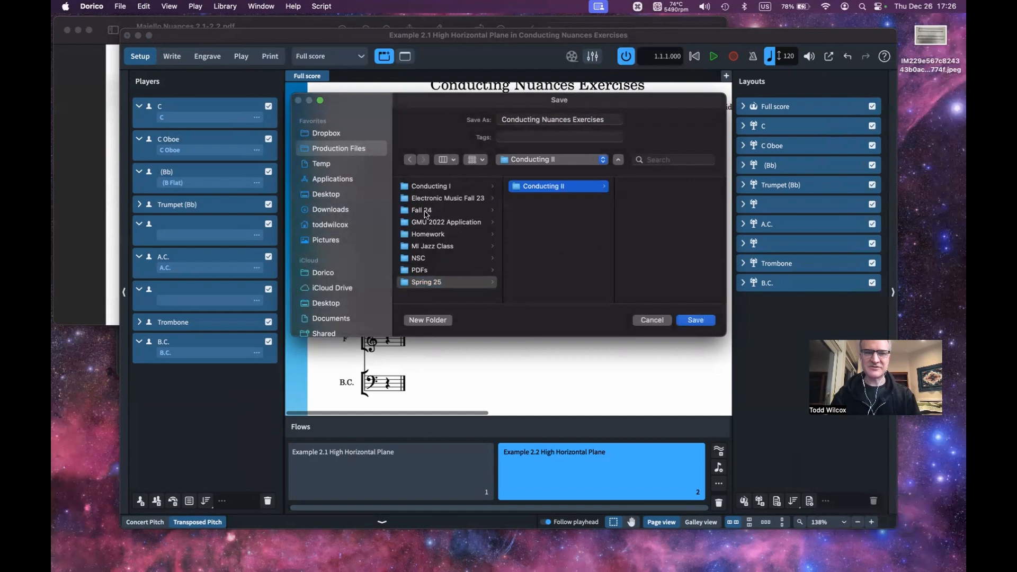
left_click(426, 212)
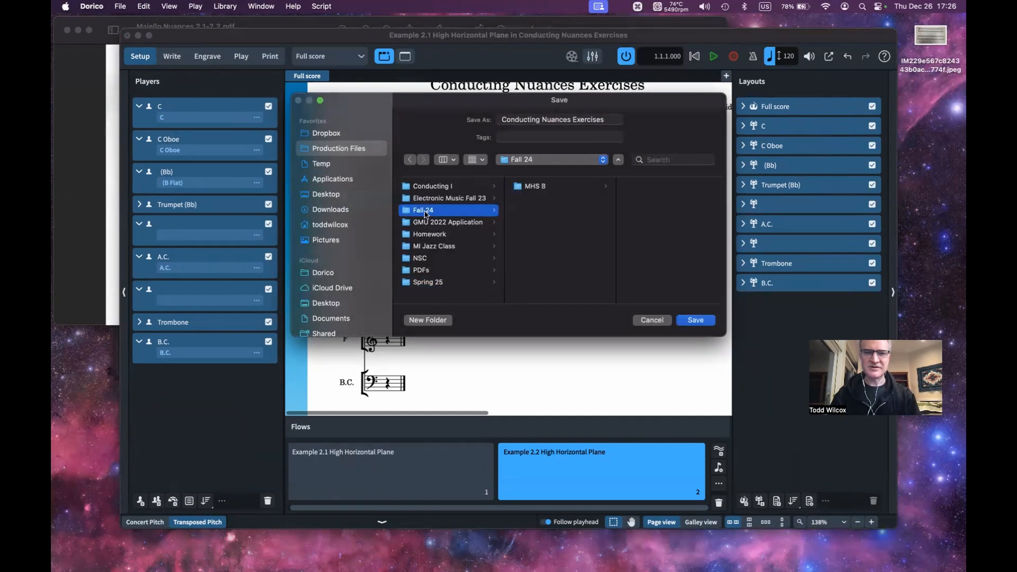
left_click(435, 283)
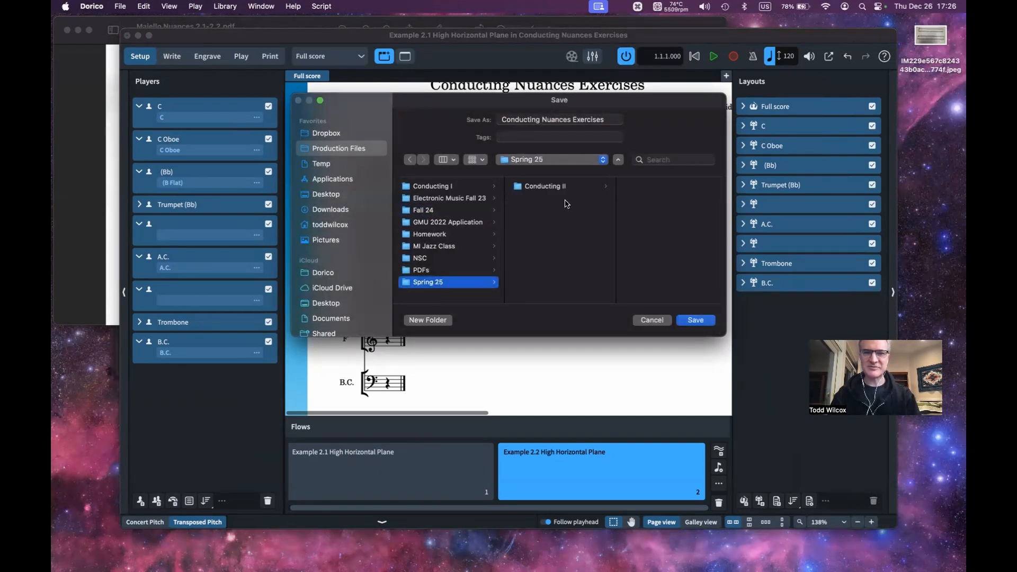
left_click(551, 188)
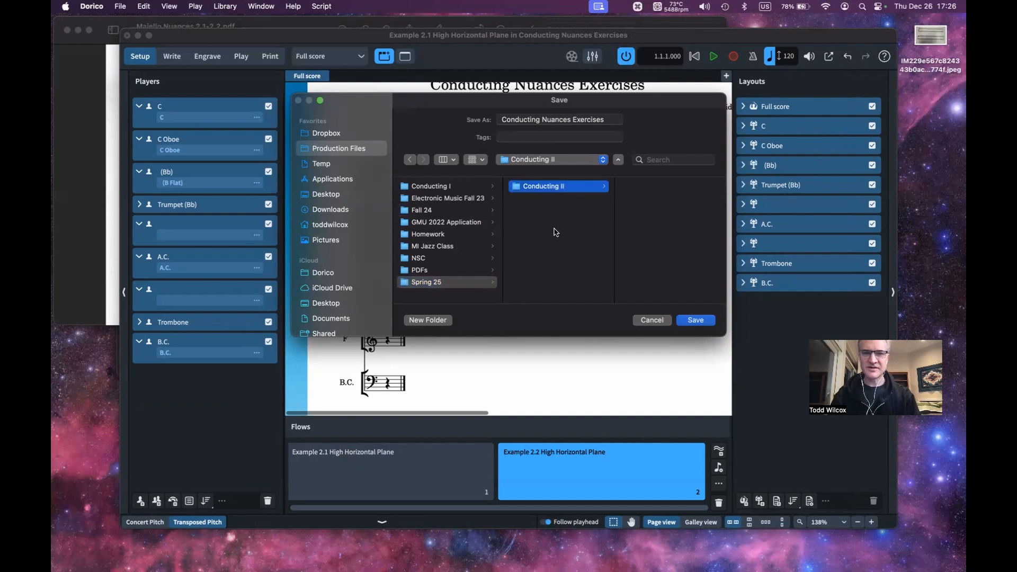
left_click(695, 321)
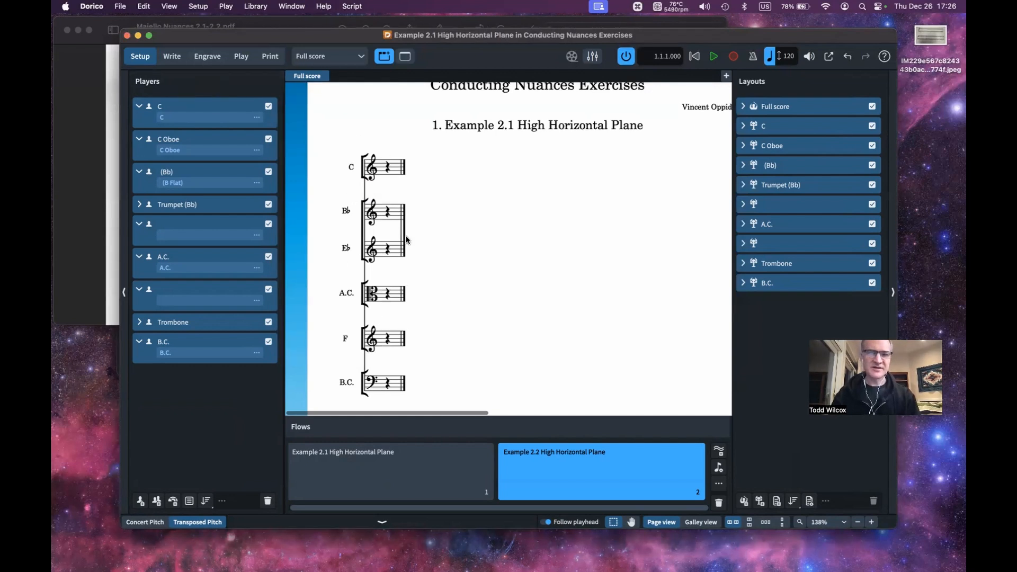
Compare the score with the Maiello PDF, and in Engrave mode inspect the Default flow heading's text tokens without changing them
key("super+Tab")
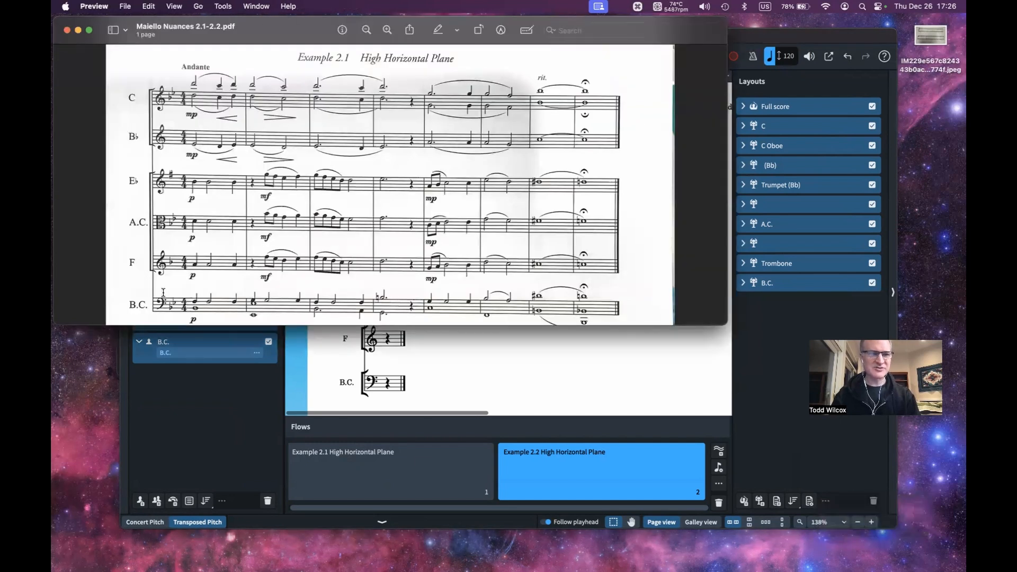
key("super+Tab")
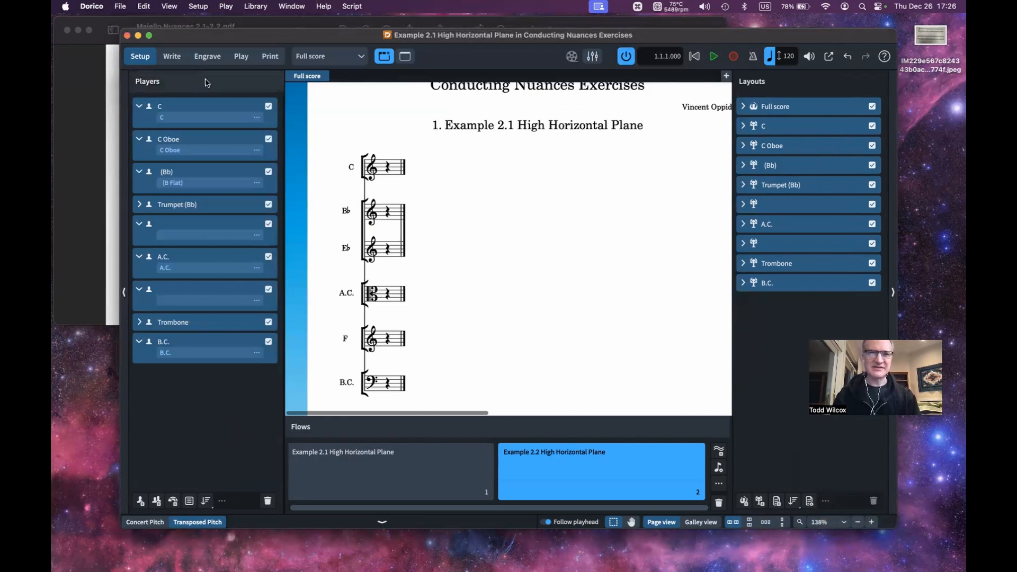
left_click(205, 57)
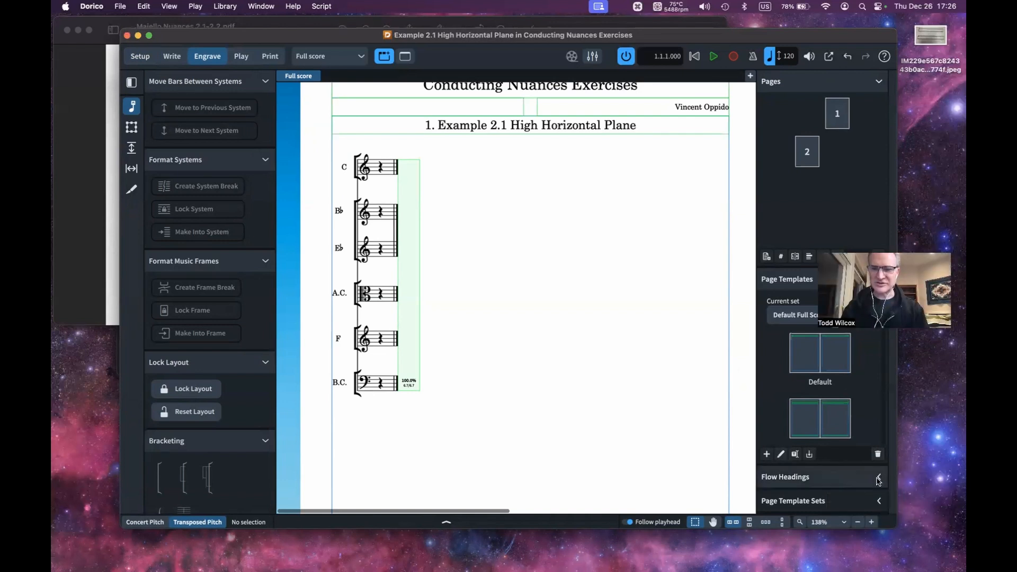
left_click(878, 478)
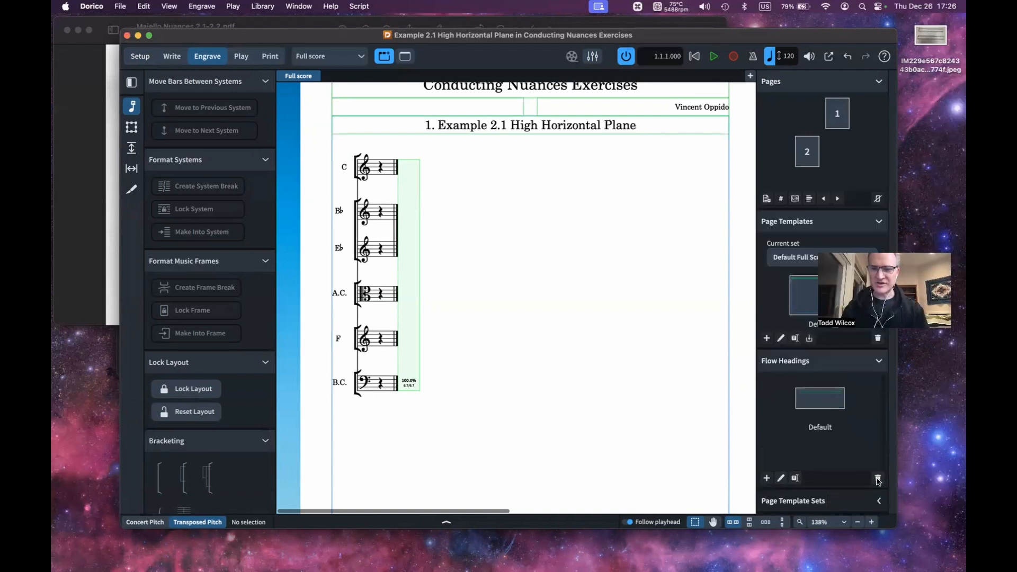
double_click(815, 402)
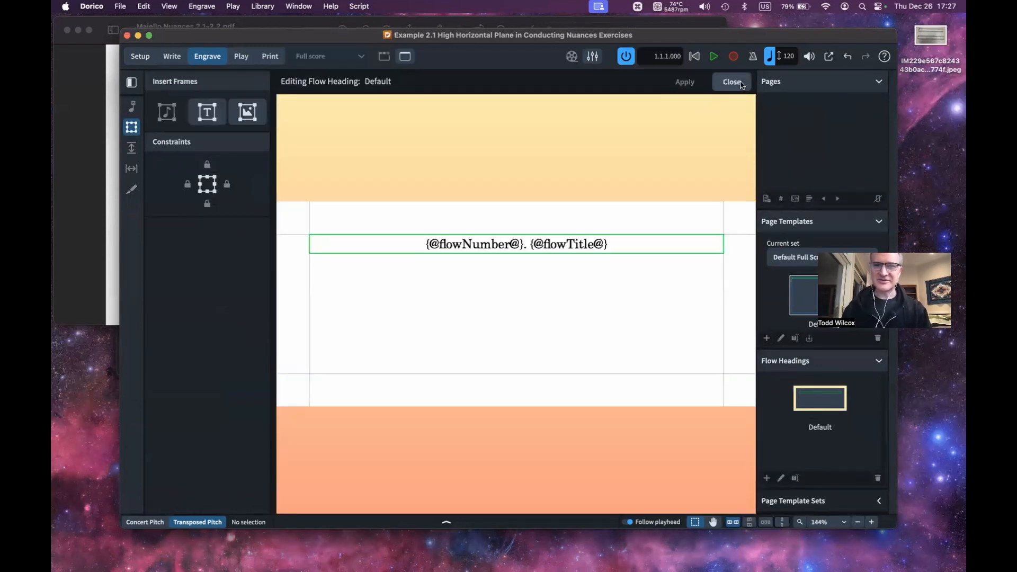
left_click(731, 81)
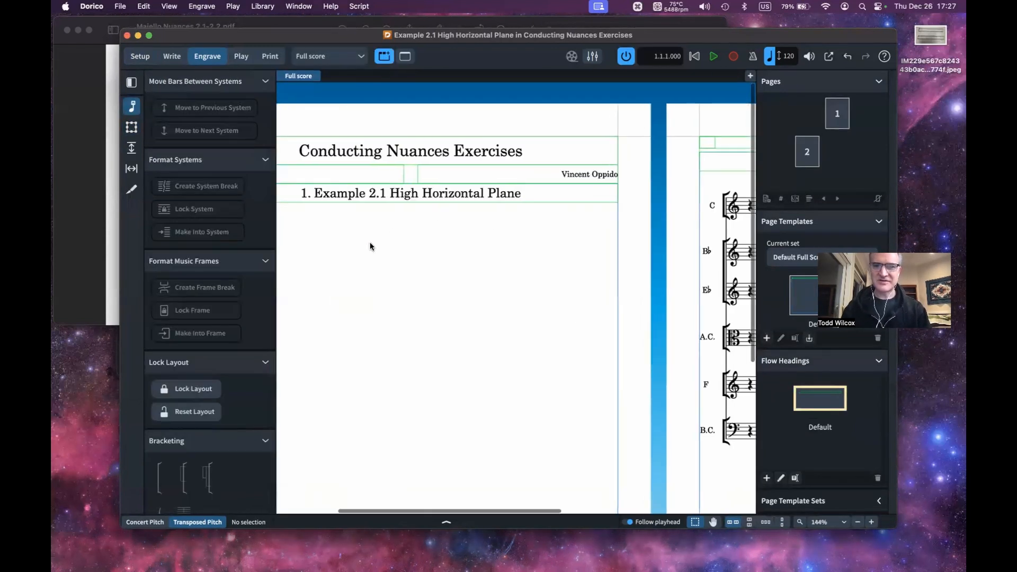
Examine the flow headings on both Full score pages and the Default page templates
left_click(811, 293)
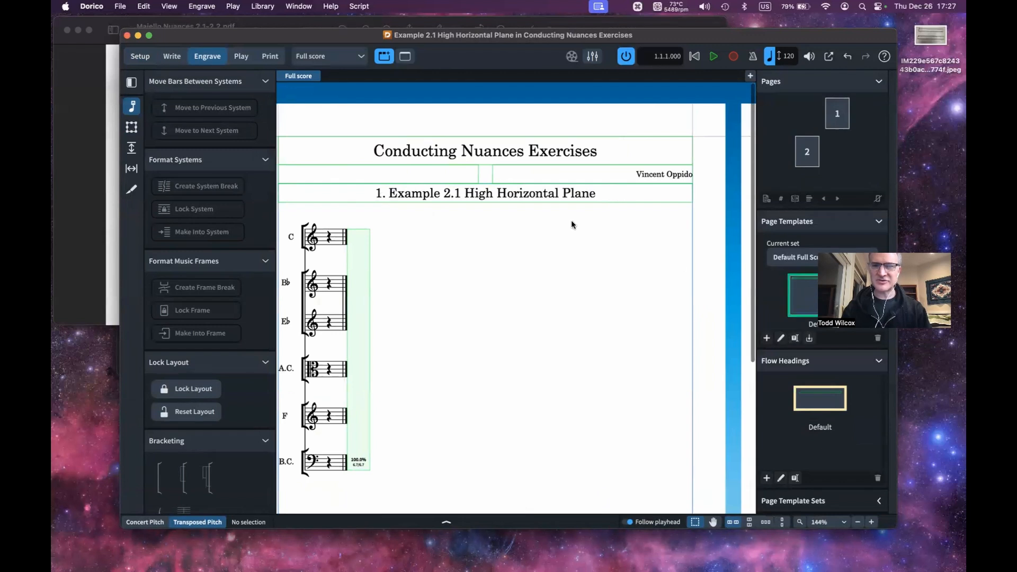
scroll(572, 224, "right", 9)
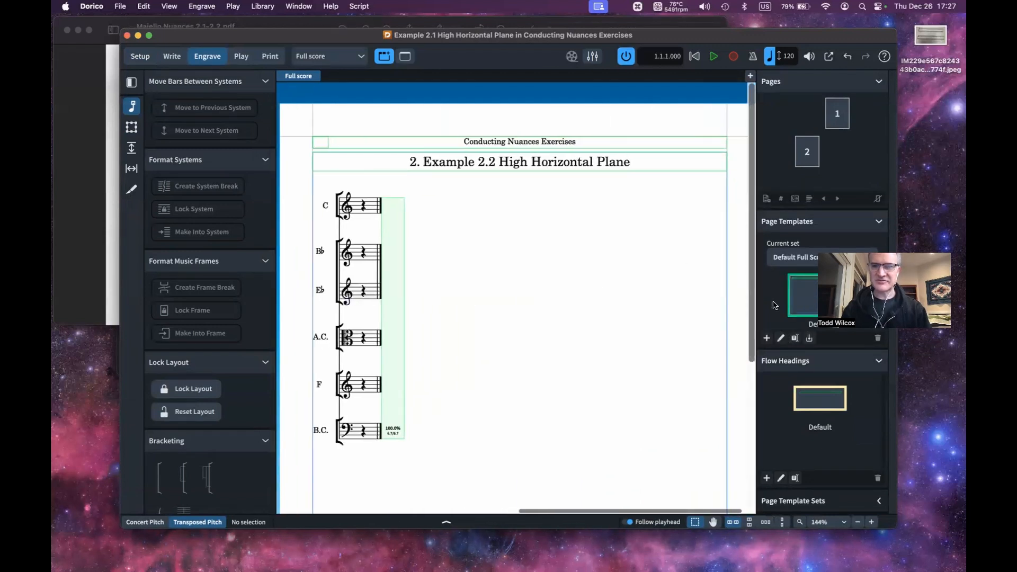
scroll(773, 305, "down", 2)
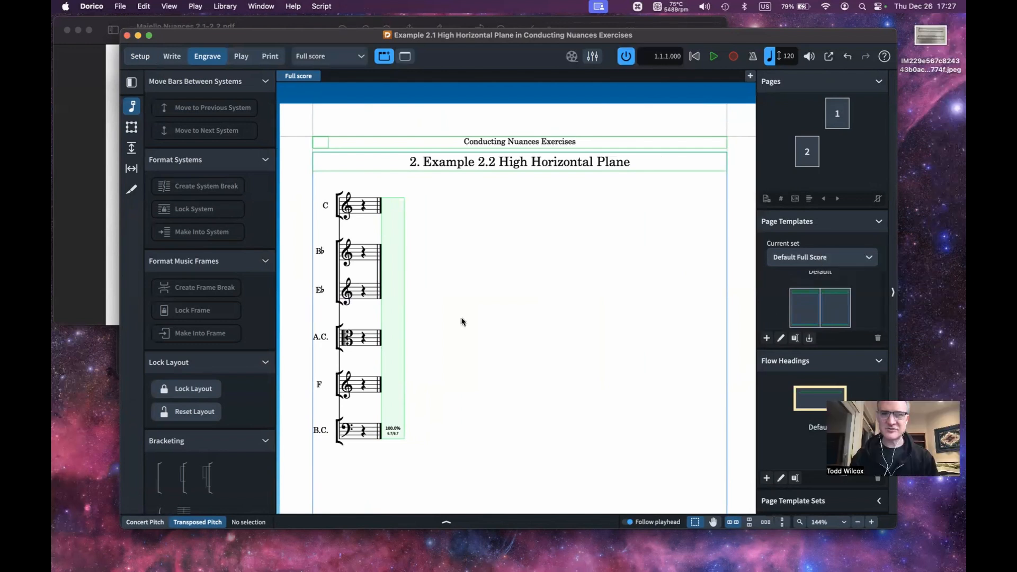
scroll(461, 316, "left", 9)
scroll(550, 221, "right", 9)
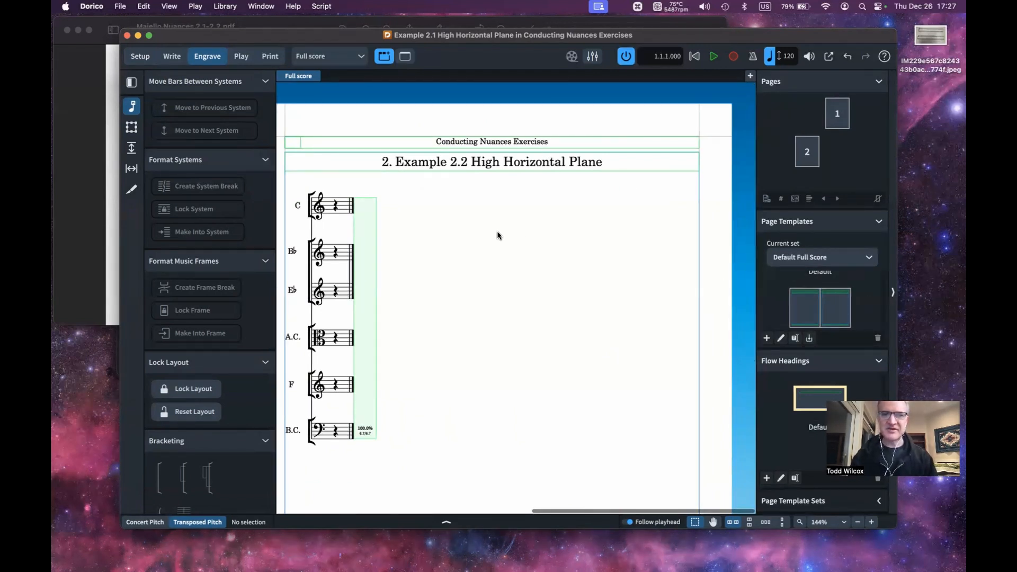
scroll(490, 302, "left", 5)
scroll(490, 301, "left", 8)
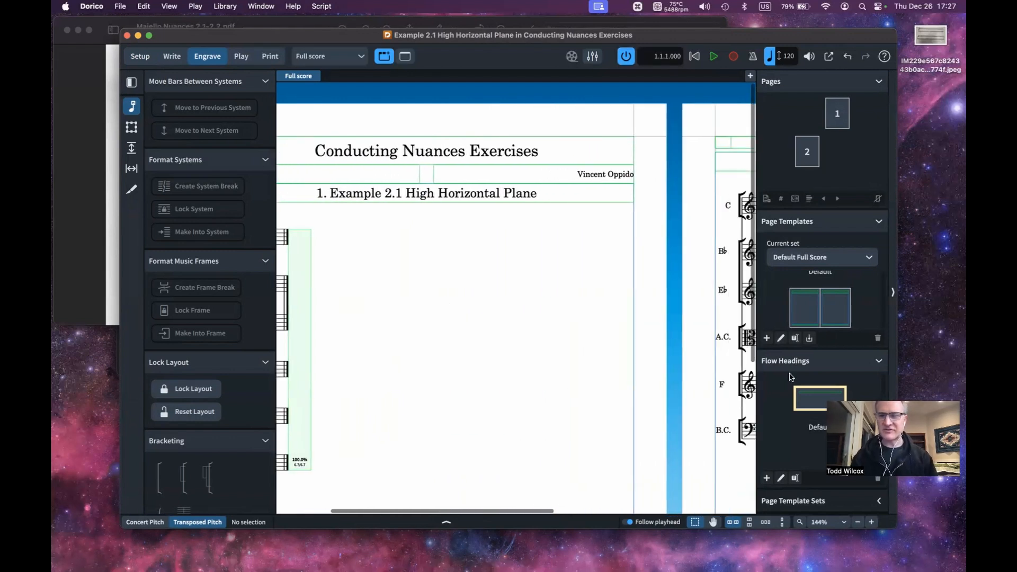
double_click(818, 403)
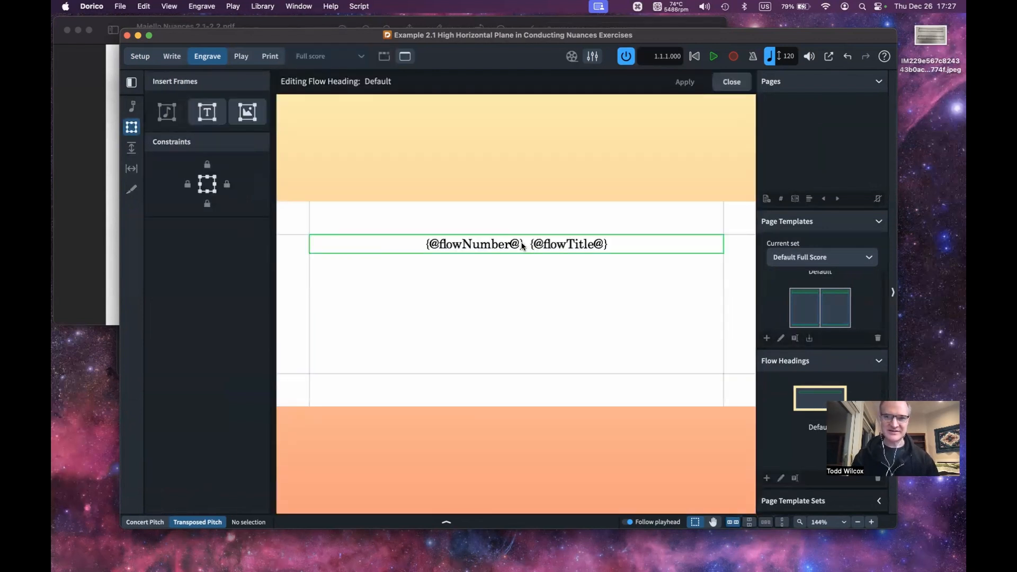
double_click(528, 244)
key("Right")
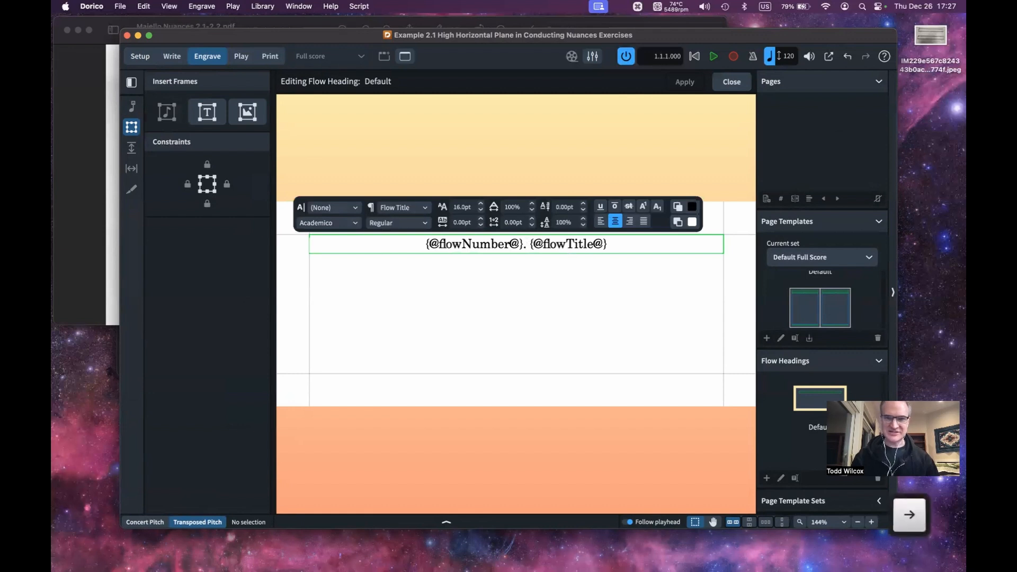
key("BackSpace")
key("BackSpace")
key("BackSpace")
key("BackSpace")
key("BackSpace")
key("BackSpace")
key("BackSpace")
key("BackSpace")
key("BackSpace")
key("BackSpace")
key("BackSpace")
key("BackSpace")
key("BackSpace")
key("BackSpace")
key("BackSpace")
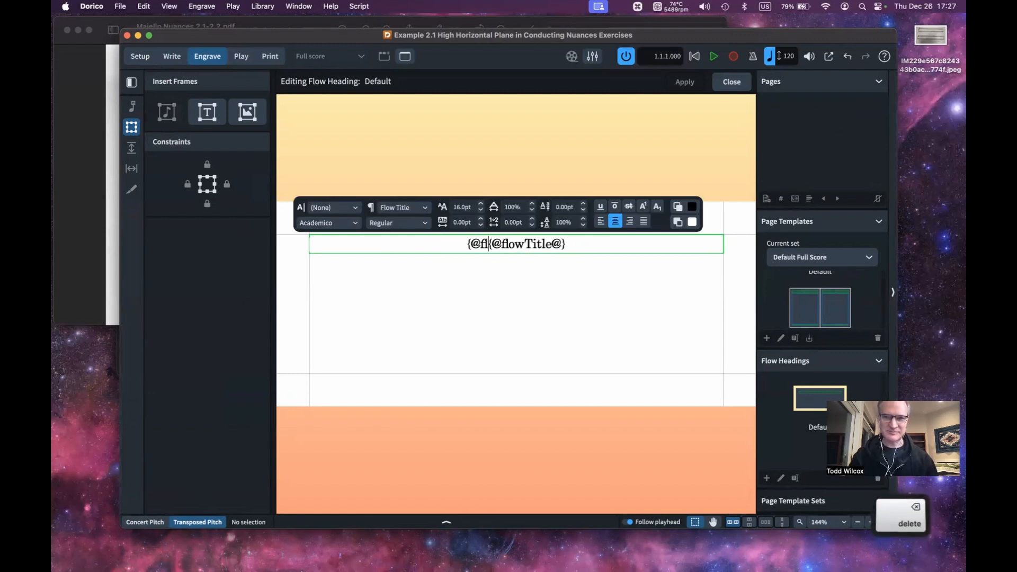
key("BackSpace")
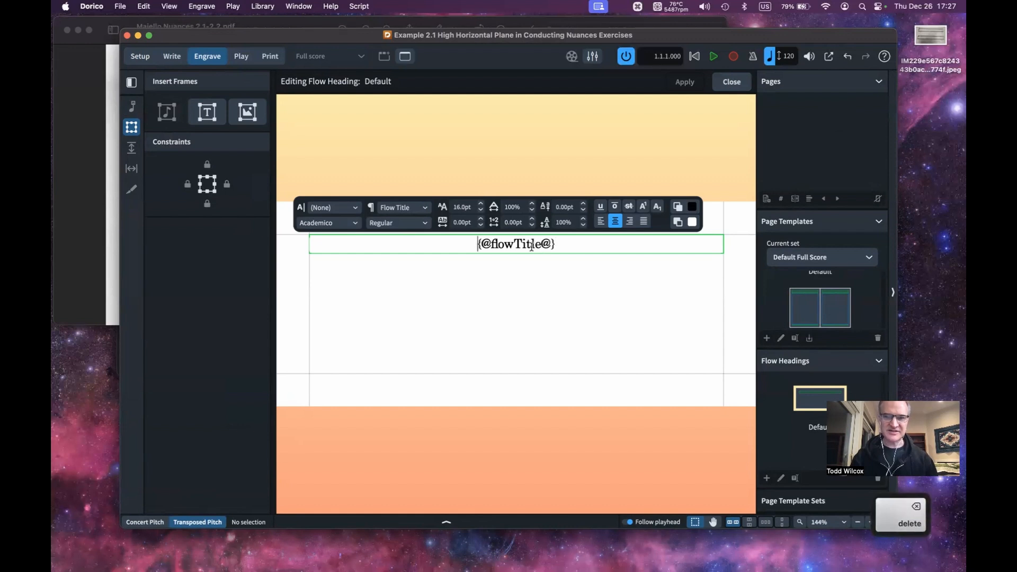
left_click(563, 270)
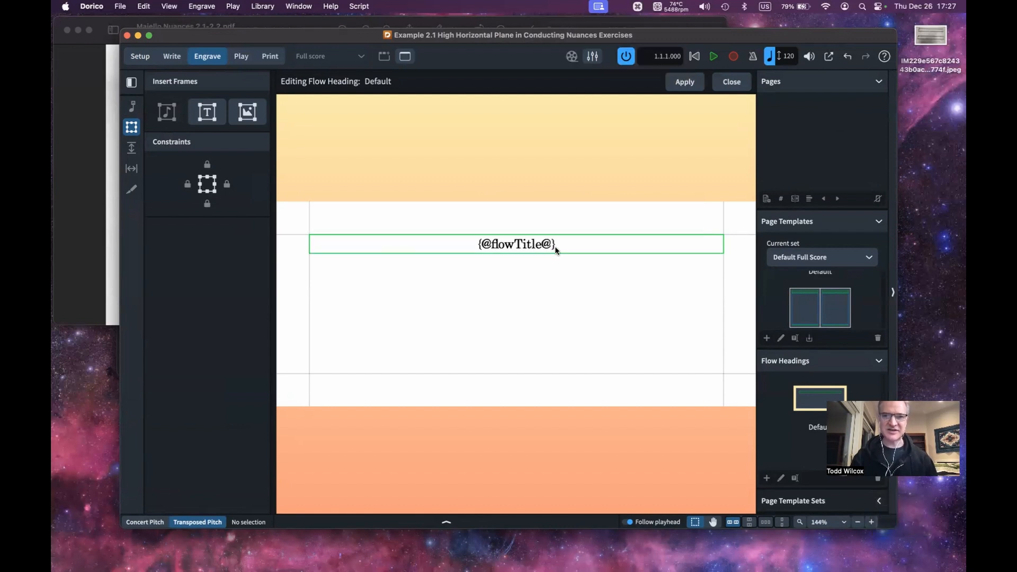
scroll(622, 325, "right", 2)
scroll(622, 325, "left", 3)
scroll(622, 324, "right", 2)
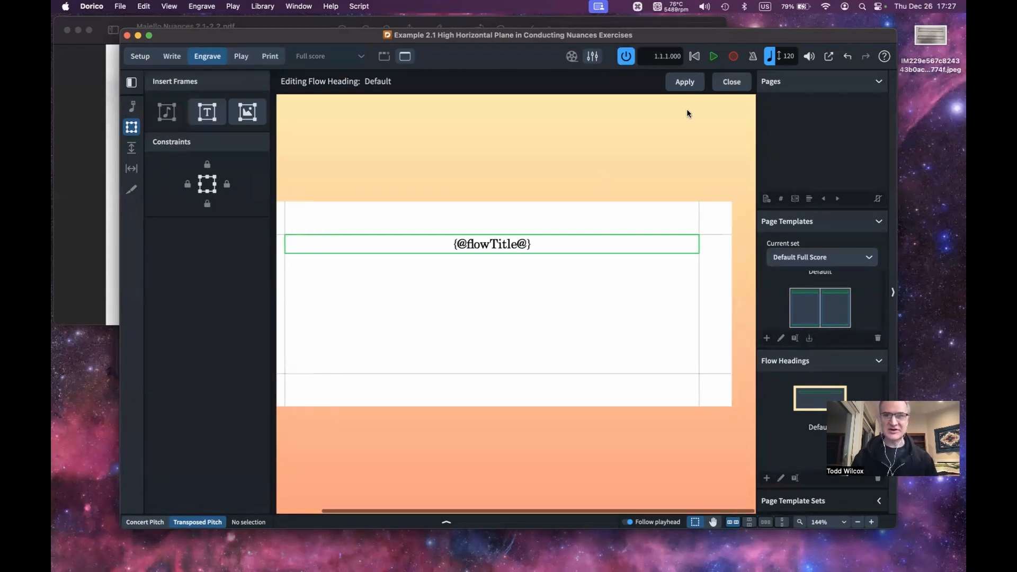
left_click(684, 82)
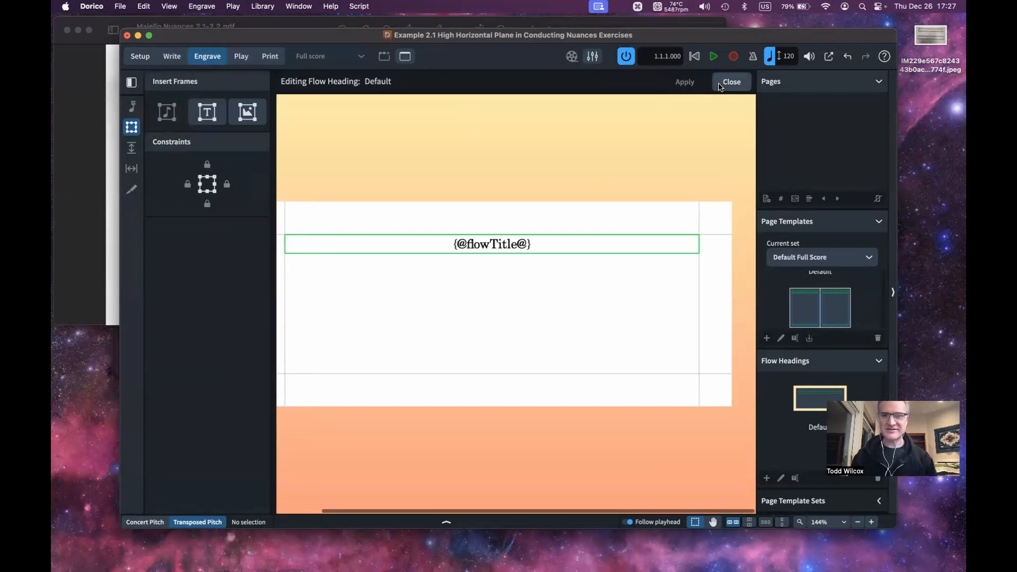
left_click(731, 82)
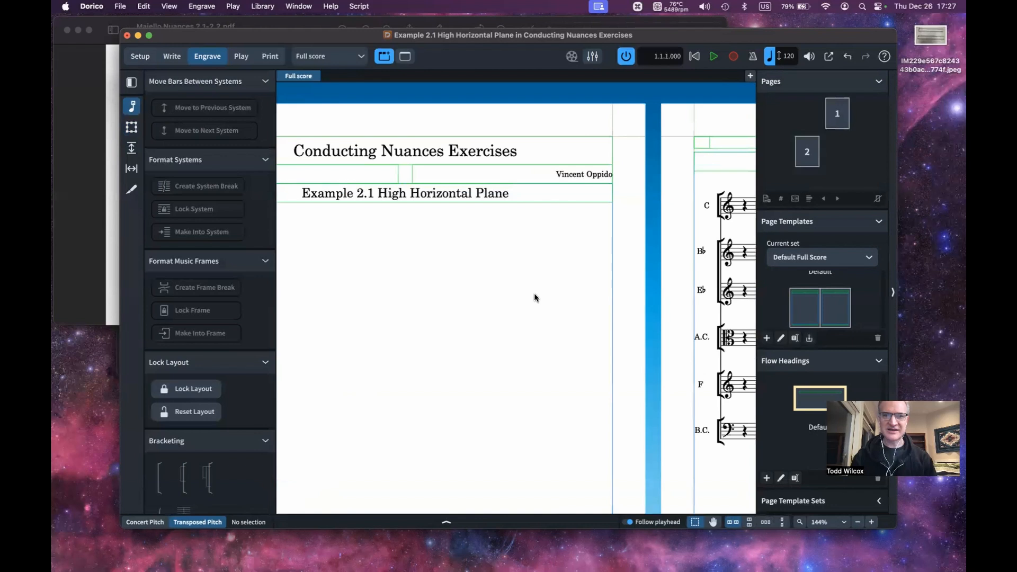
Examine the flow headings on both score pages and the available page template sets
scroll(534, 295, "left", 3)
scroll(515, 298, "right", 5)
scroll(516, 292, "right", 5)
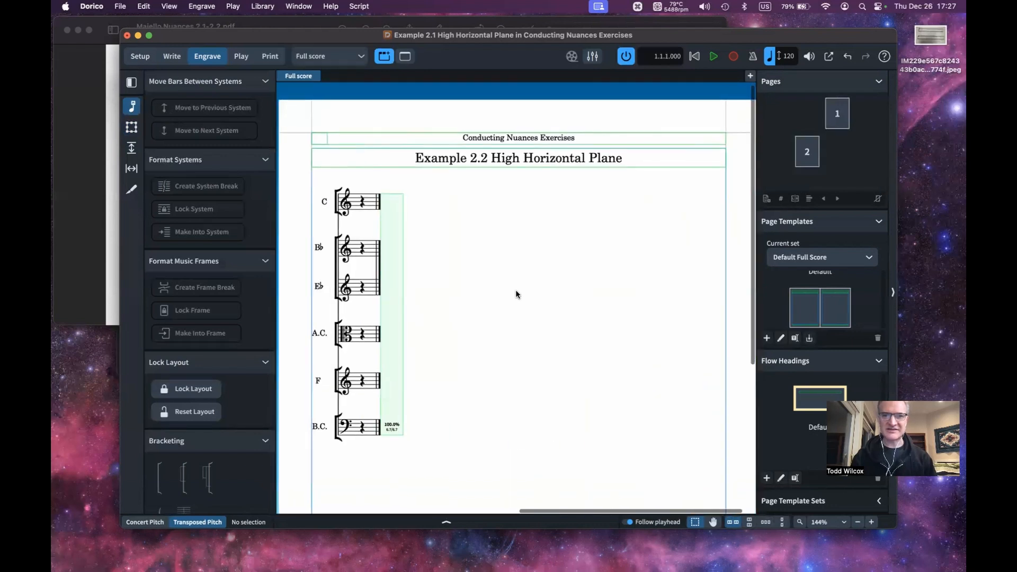
scroll(538, 323, "left", 4)
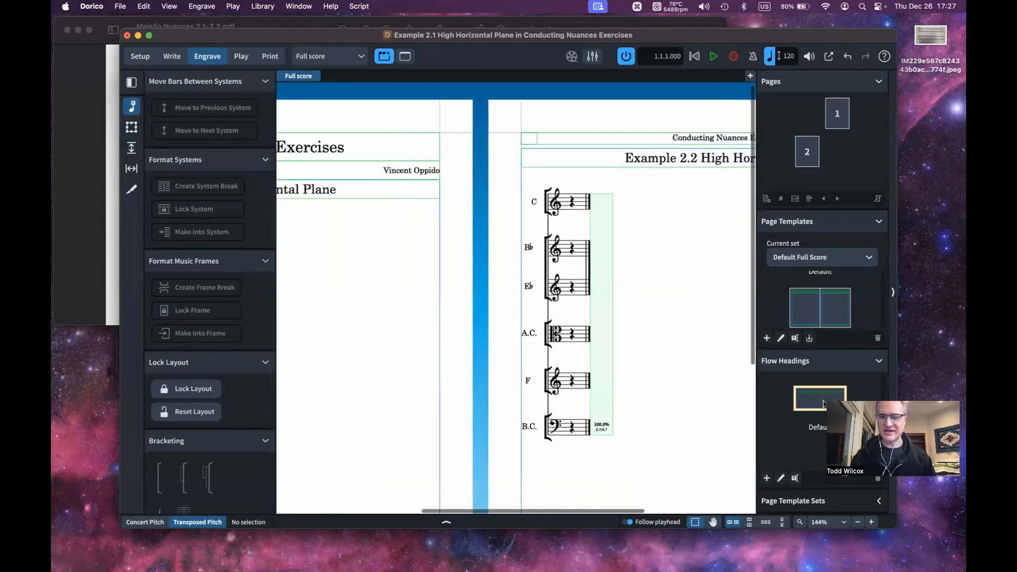
scroll(397, 353, "left", 3)
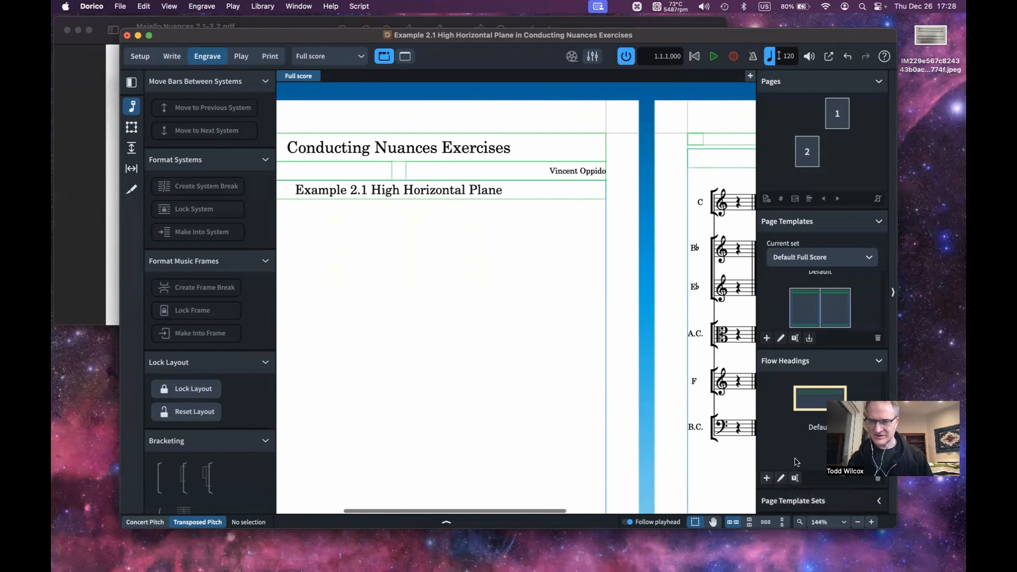
left_click(879, 501)
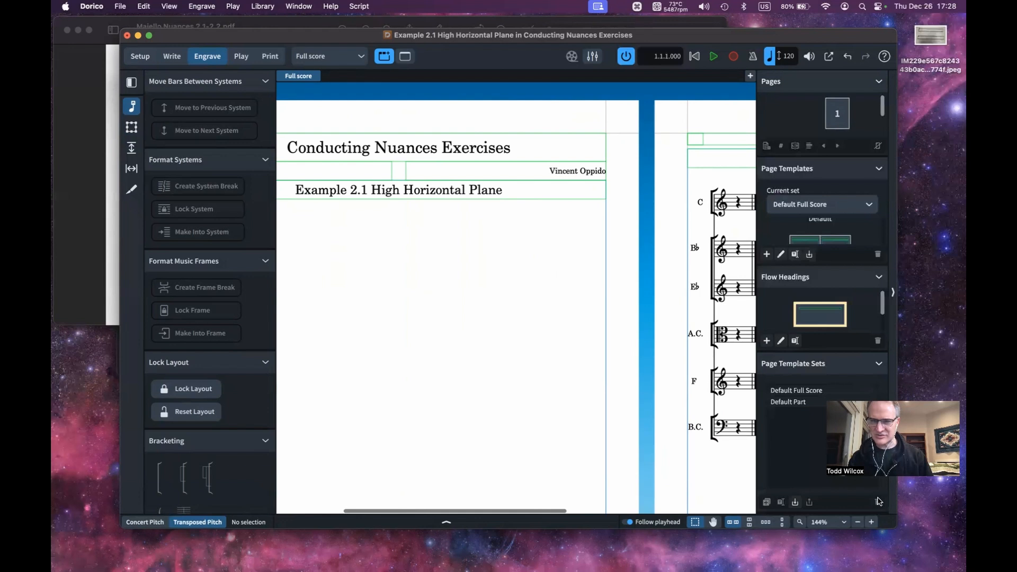
left_click(879, 366)
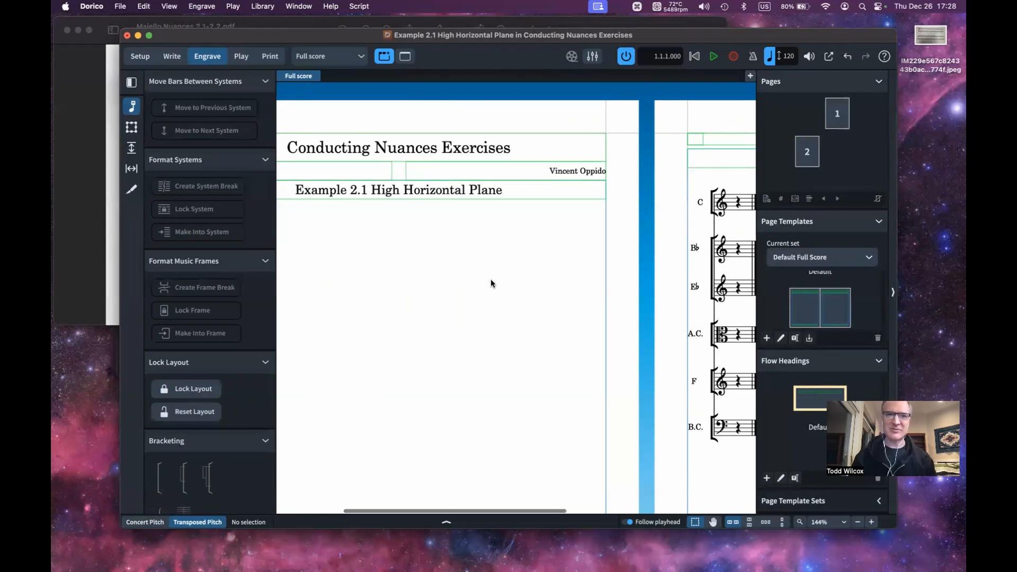
scroll(491, 284, "left", 2)
scroll(490, 283, "down", 1)
scroll(491, 284, "left", 2)
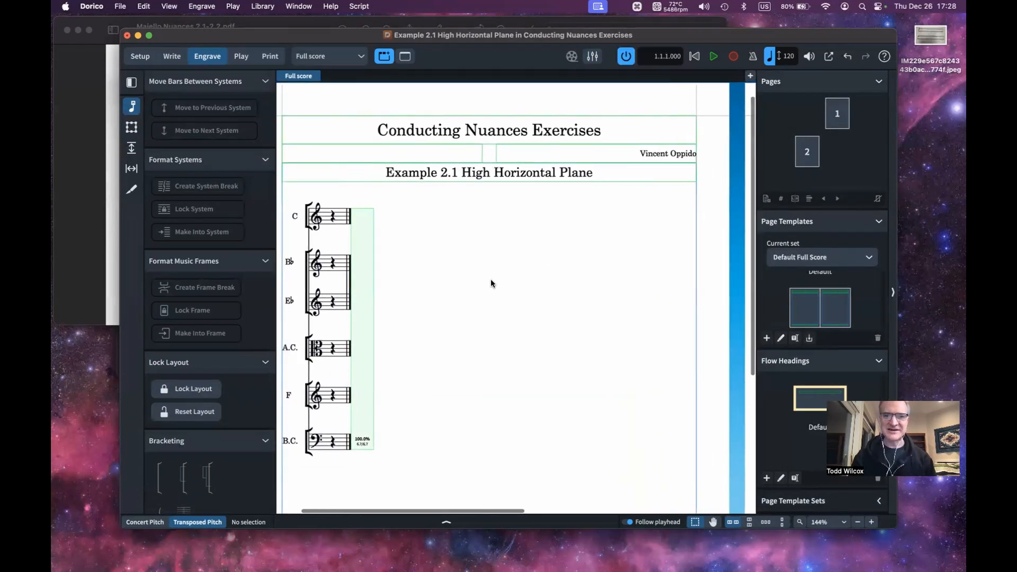
scroll(491, 282, "left", 1)
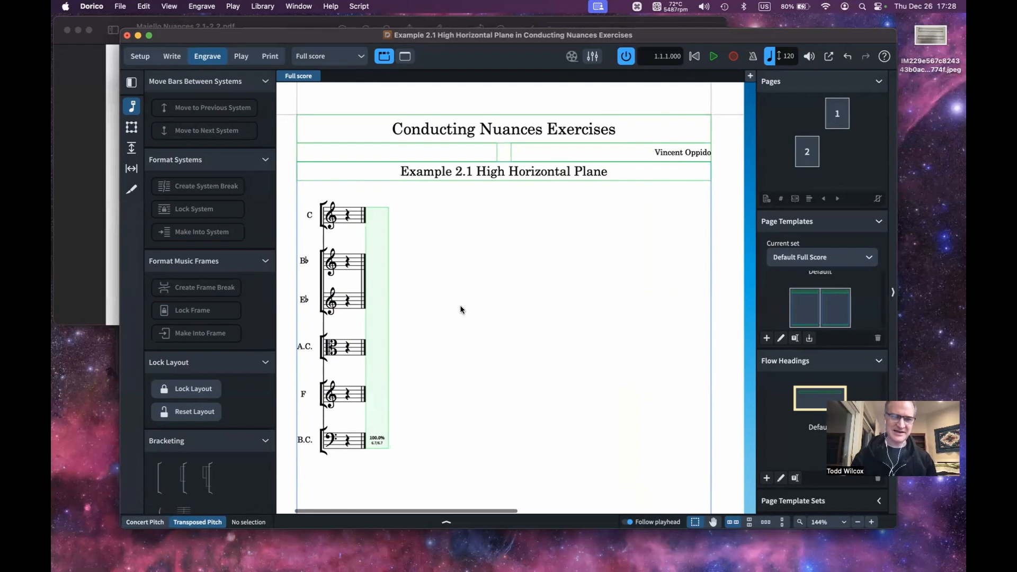
Check the reference PDF's grouping and insert a bracket joining the C and B♭ staves in Example 2.1
scroll(460, 304, "down", 3)
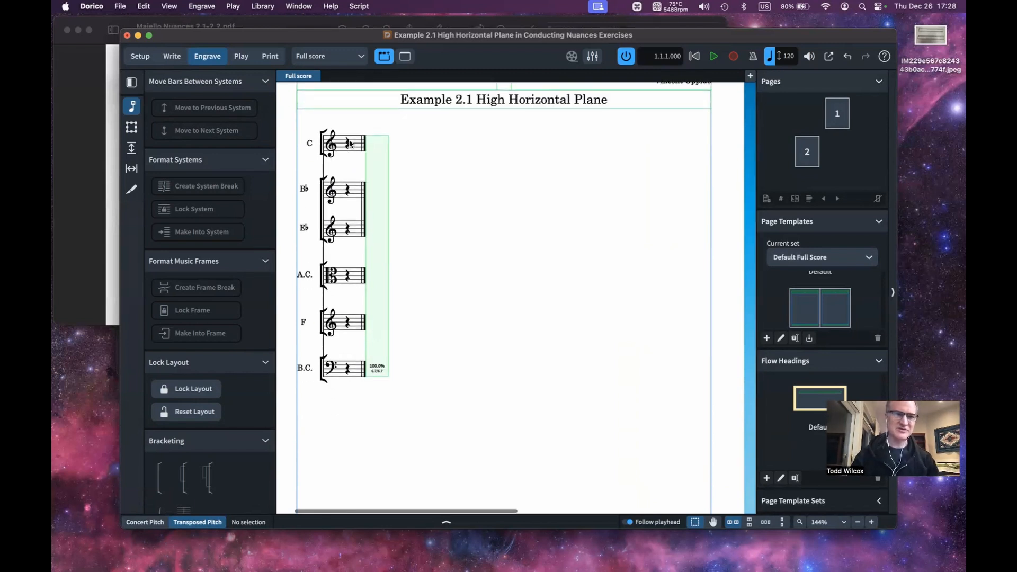
key("super+Tab")
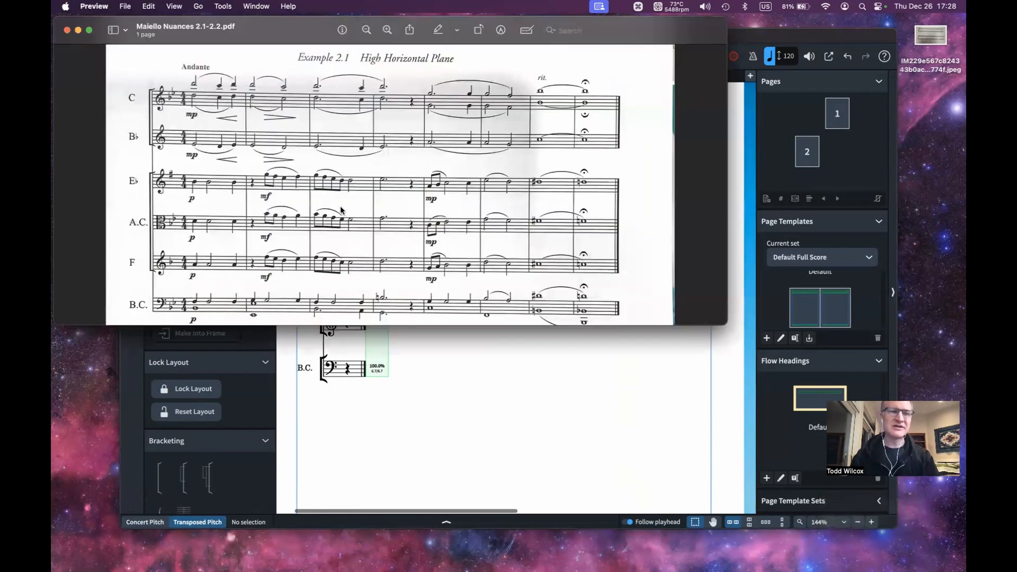
key("super+Tab")
left_click(348, 145)
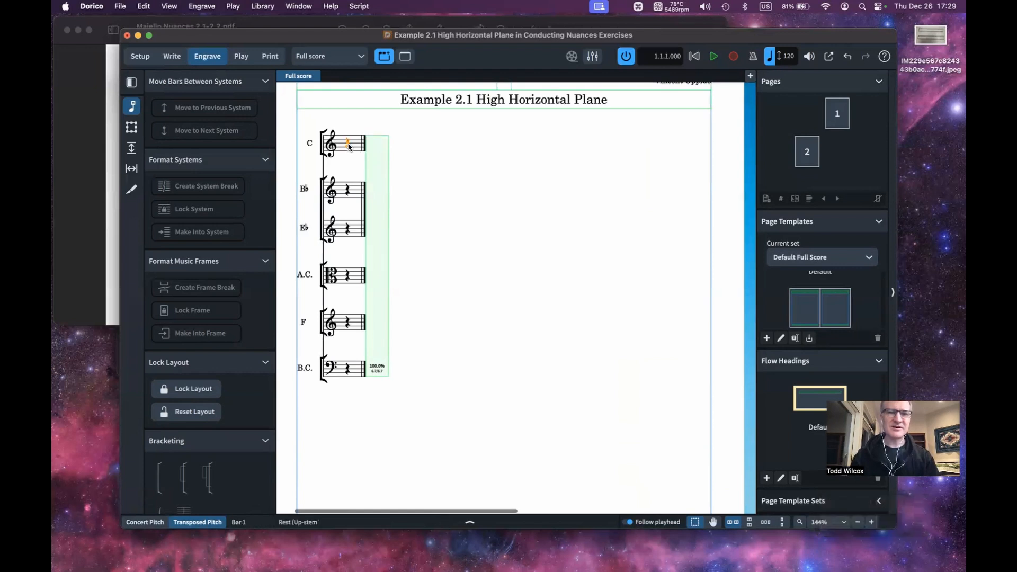
left_click(348, 193, "super")
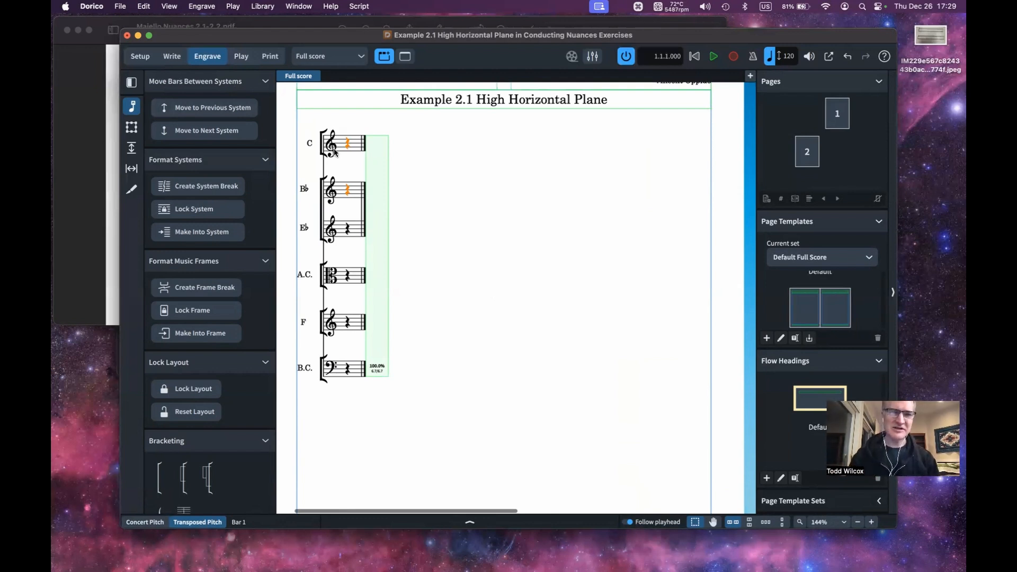
left_click(158, 474)
Recheck the reference PDF and insert a bracket joining the E♭, A.C. and F staves in Example 2.1
key("super+Tab")
key("super+Tab")
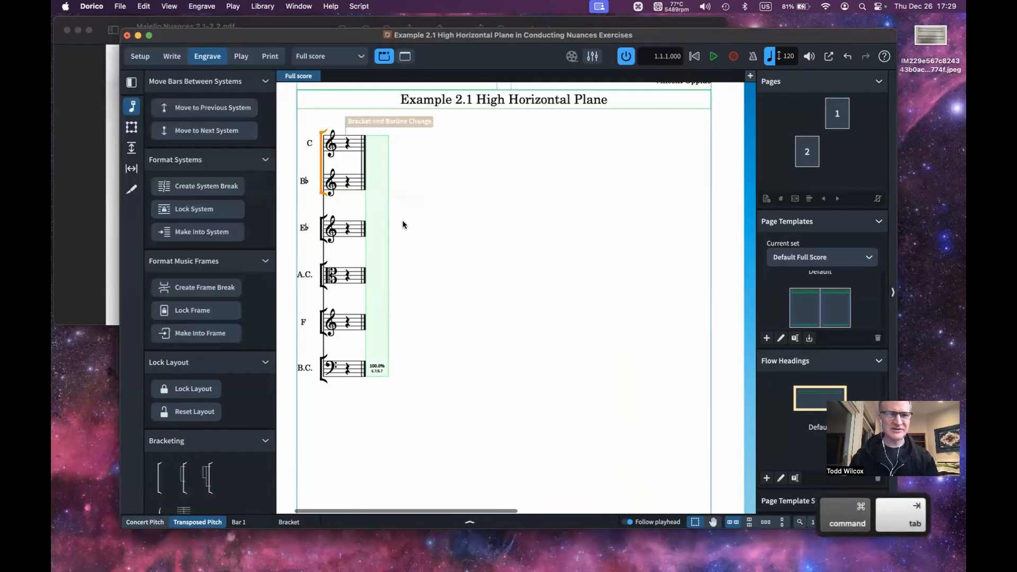
left_click(346, 232)
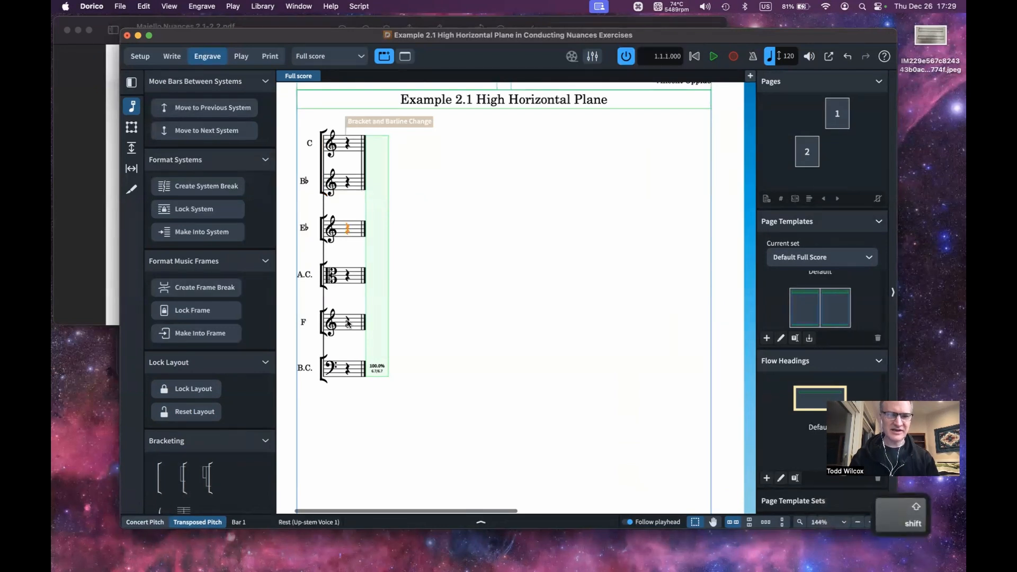
left_click(347, 232, "super")
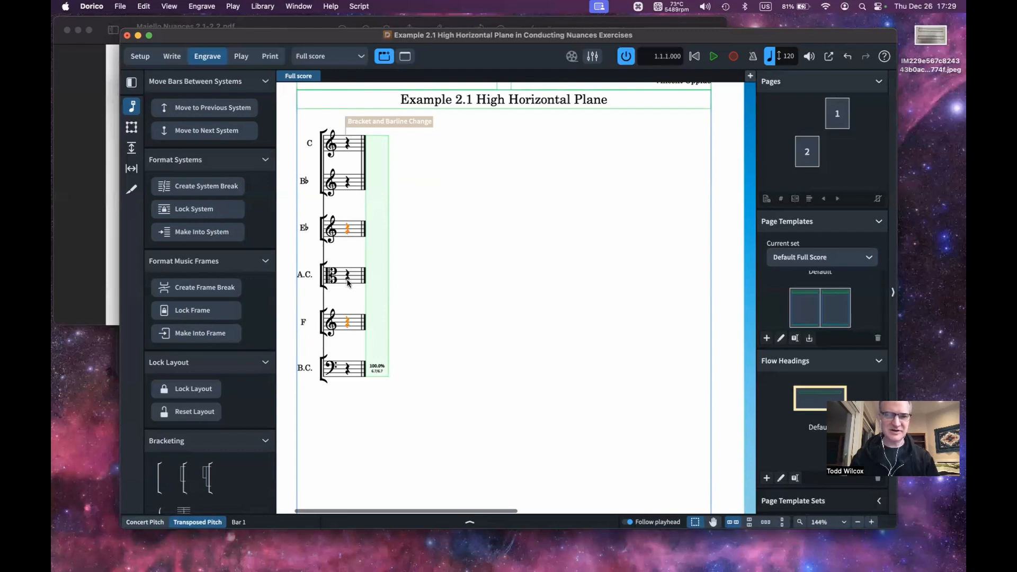
left_click(159, 470)
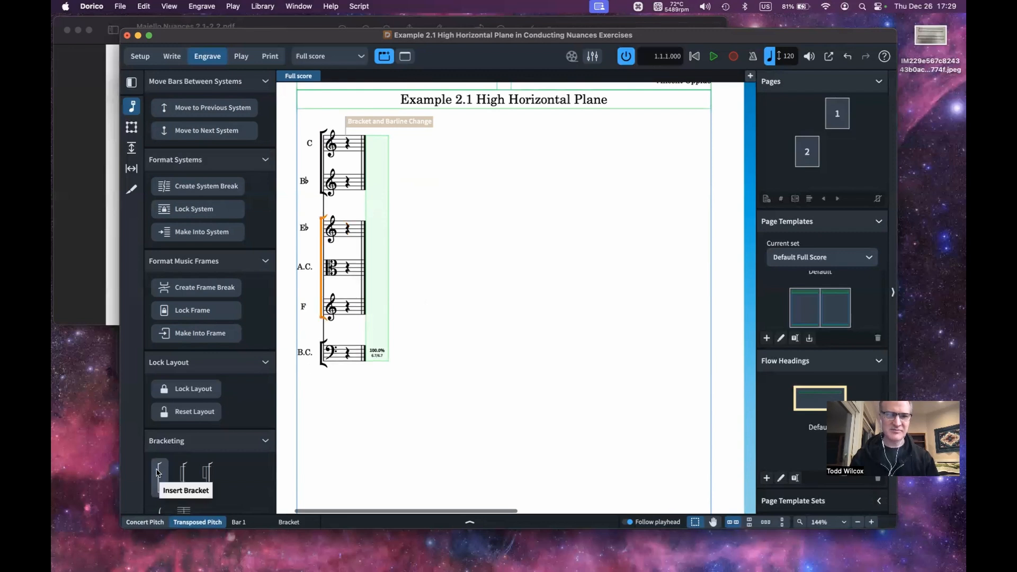
Insert a bracket on the B.C. staff in Example 2.1 and compare the staff grouping with the reference PDF
left_click(348, 354)
scroll(175, 466, "down", 2)
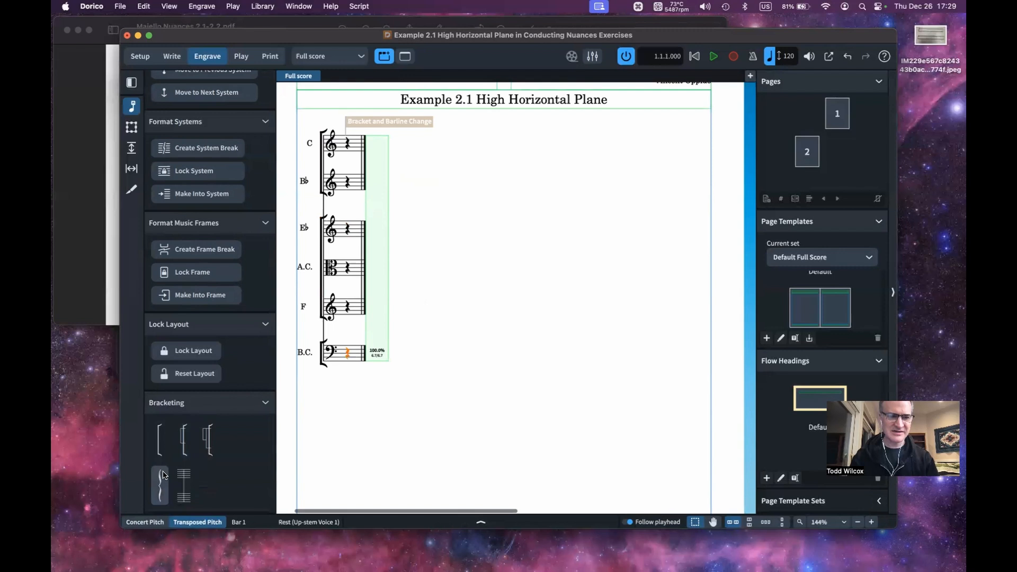
left_click(163, 442)
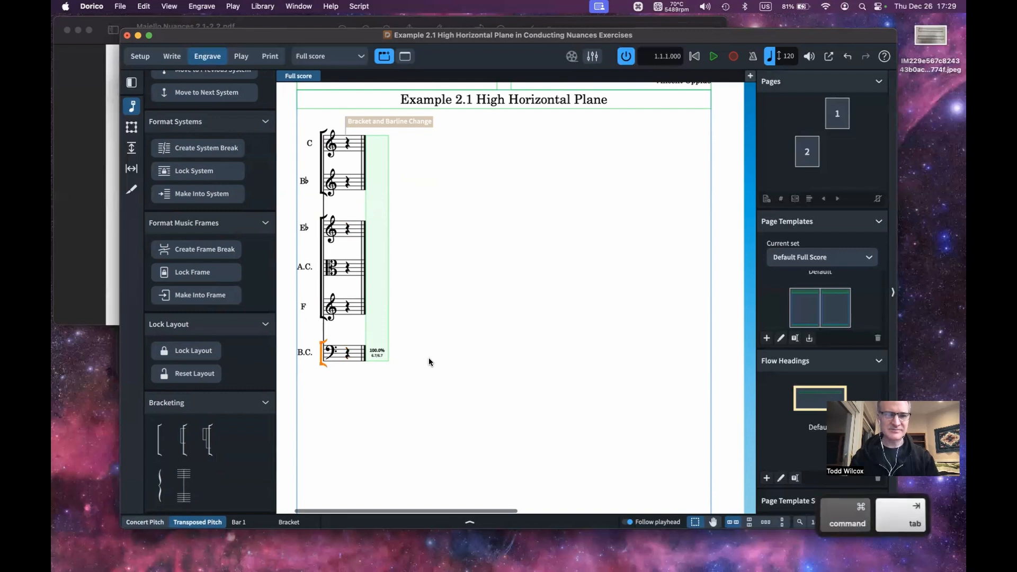
key("super+Tab")
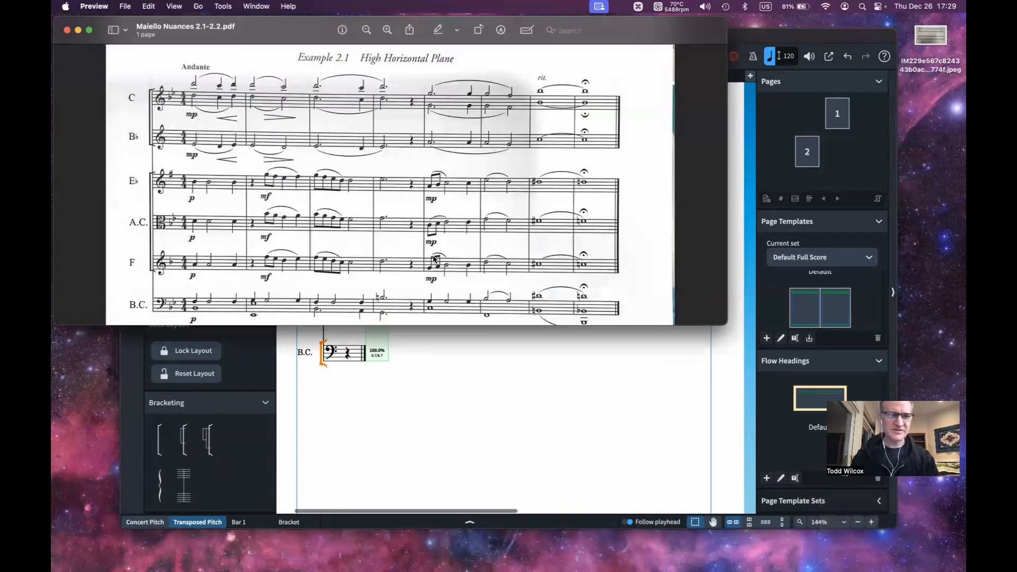
scroll(434, 259, "down", 1)
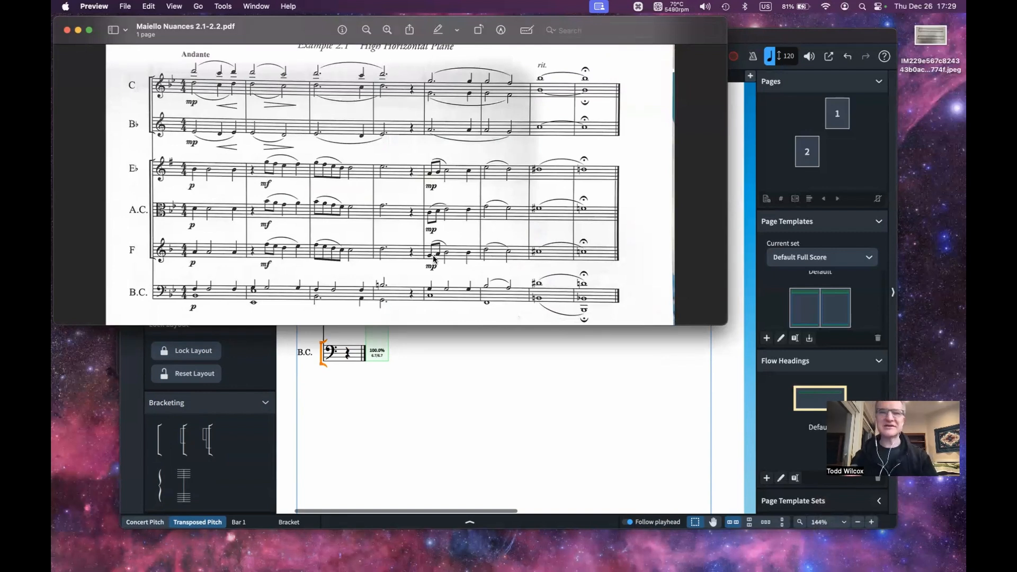
key("super+Tab")
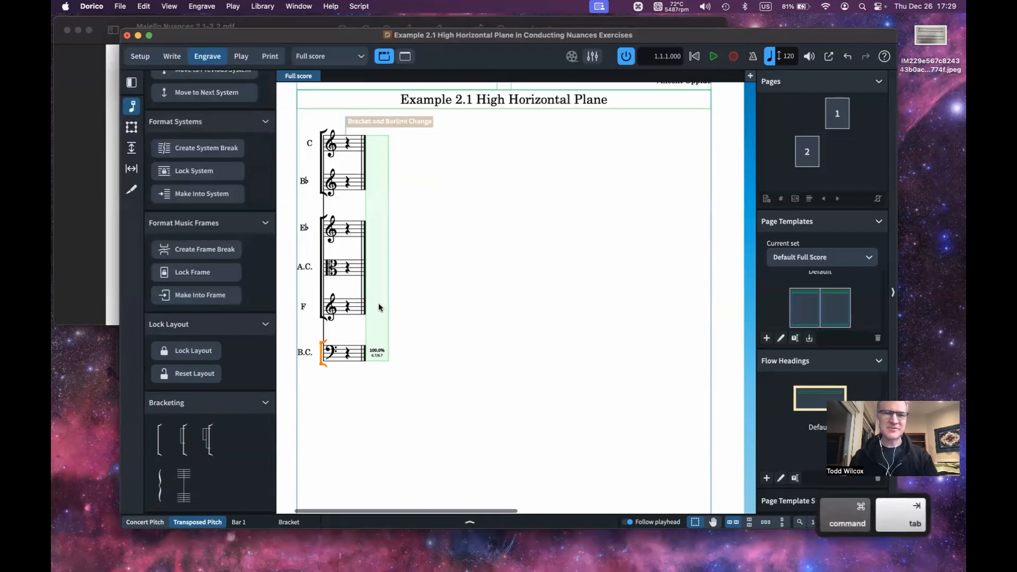
Switch to Safari and search the web for "dorico remove bracket"
mouse_move(309, 568)
left_click(162, 548)
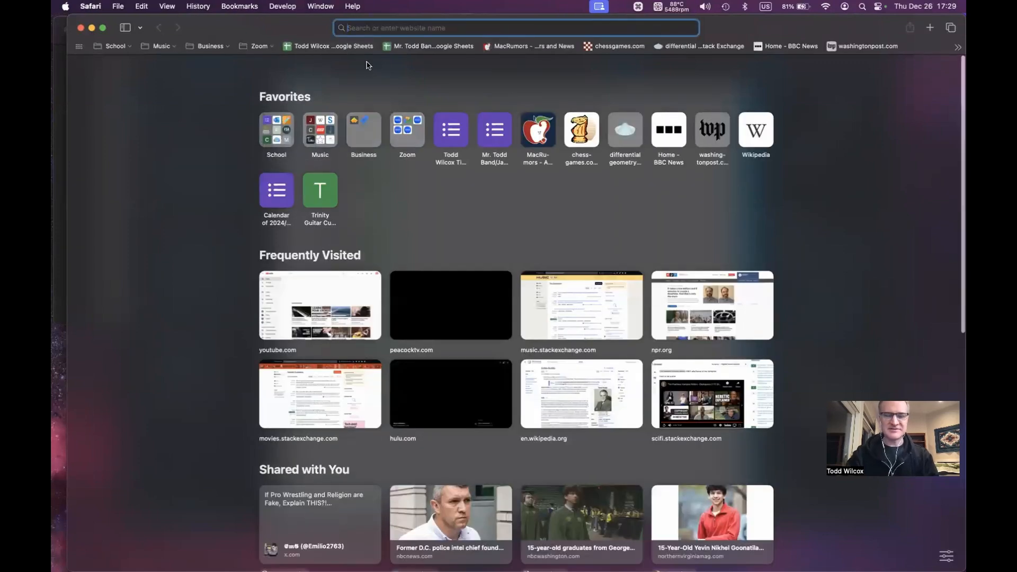
type("do")
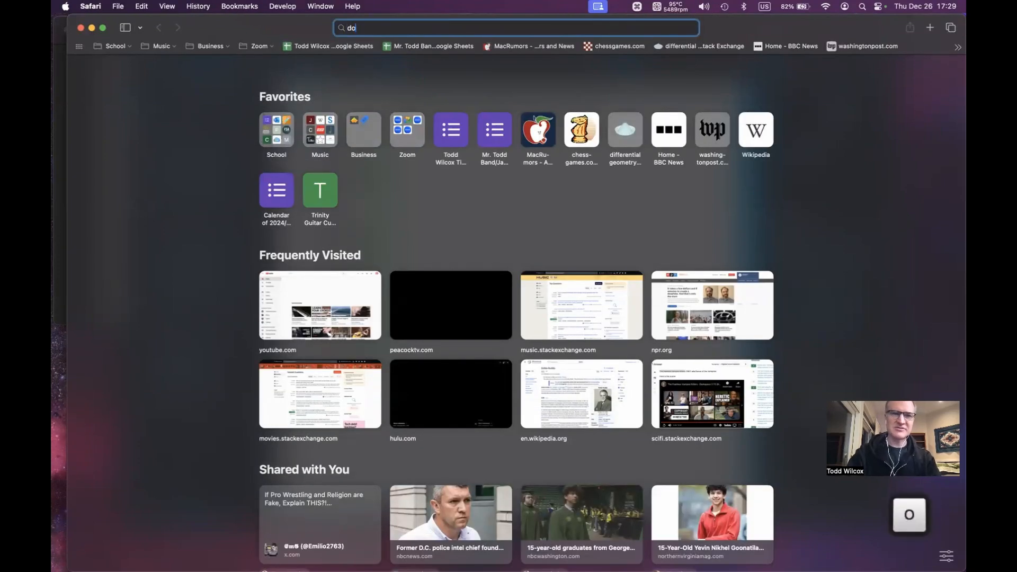
type("rico remove ")
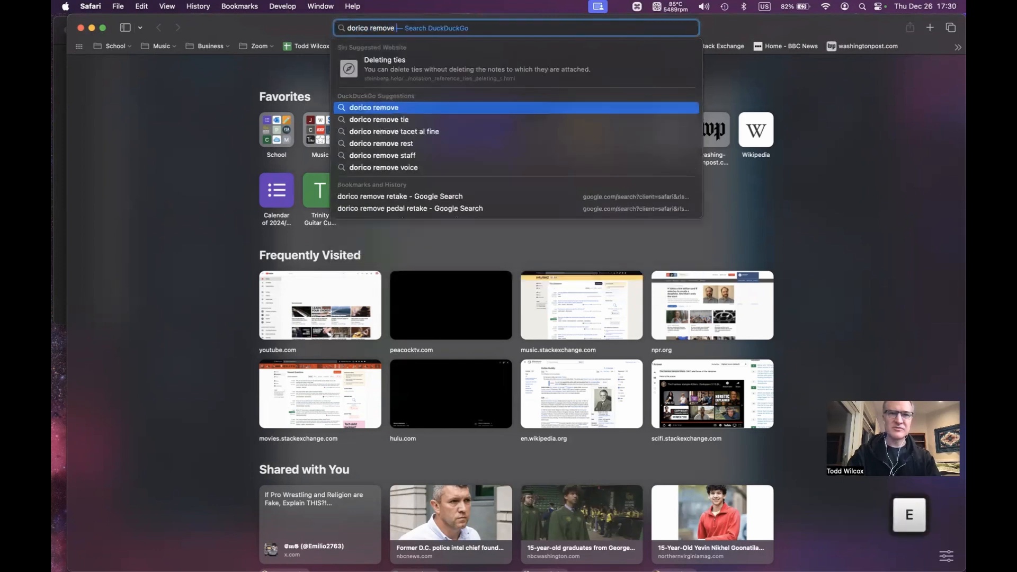
type("bracket")
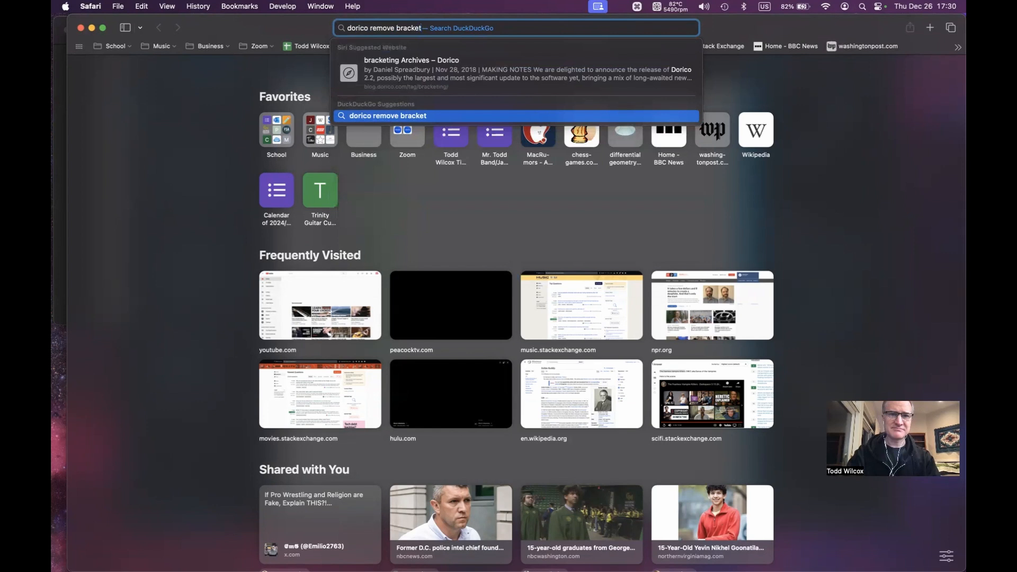
key("Return")
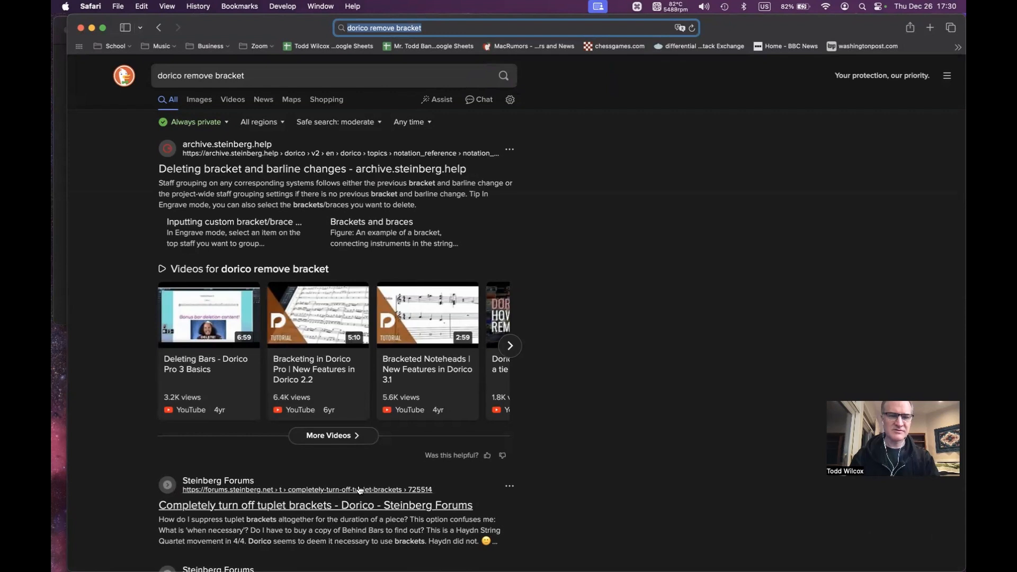
Open the Steinberg help result on inputting custom bracket/brace groups and read its procedure, notes and example
scroll(360, 490, "down", 5)
scroll(360, 490, "down", 2)
key("cmd+l")
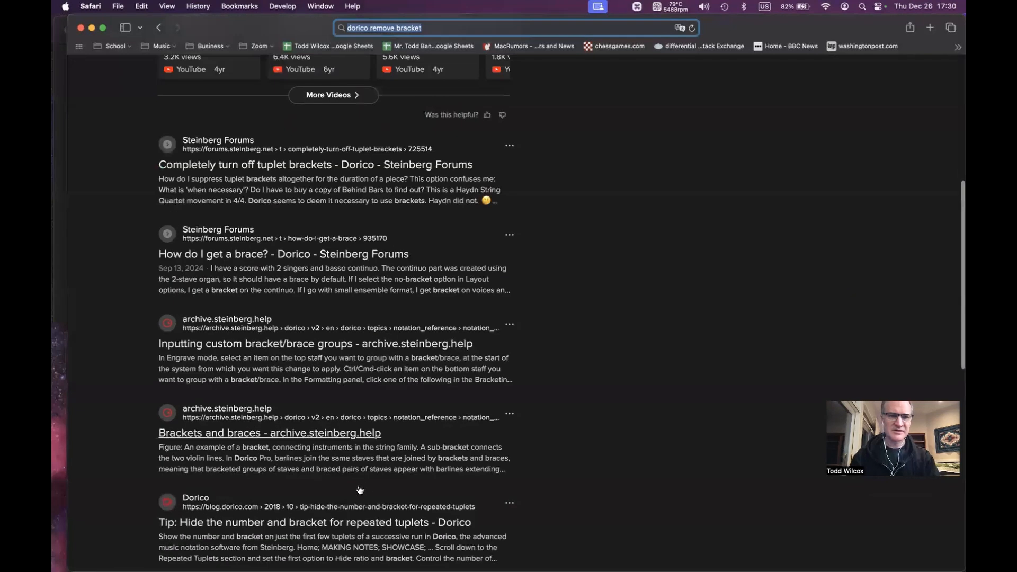
scroll(360, 489, "down", 2)
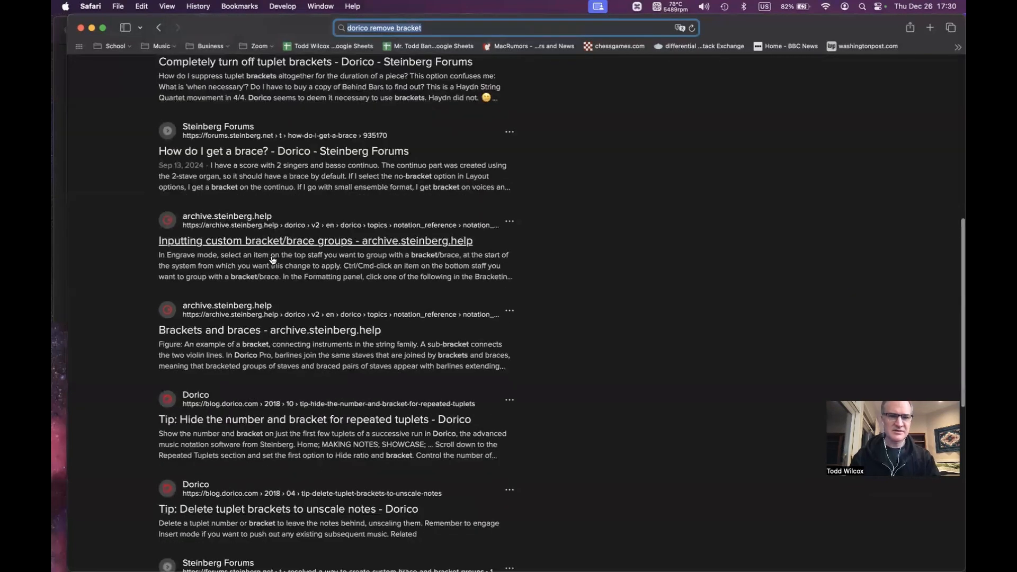
left_click(288, 241)
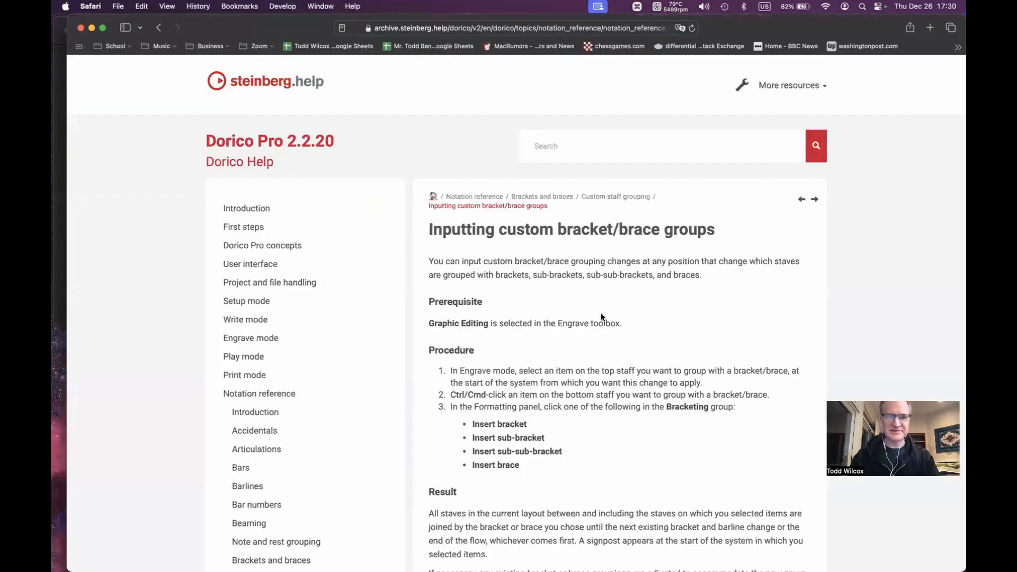
scroll(566, 365, "down", 1)
scroll(565, 363, "down", 5)
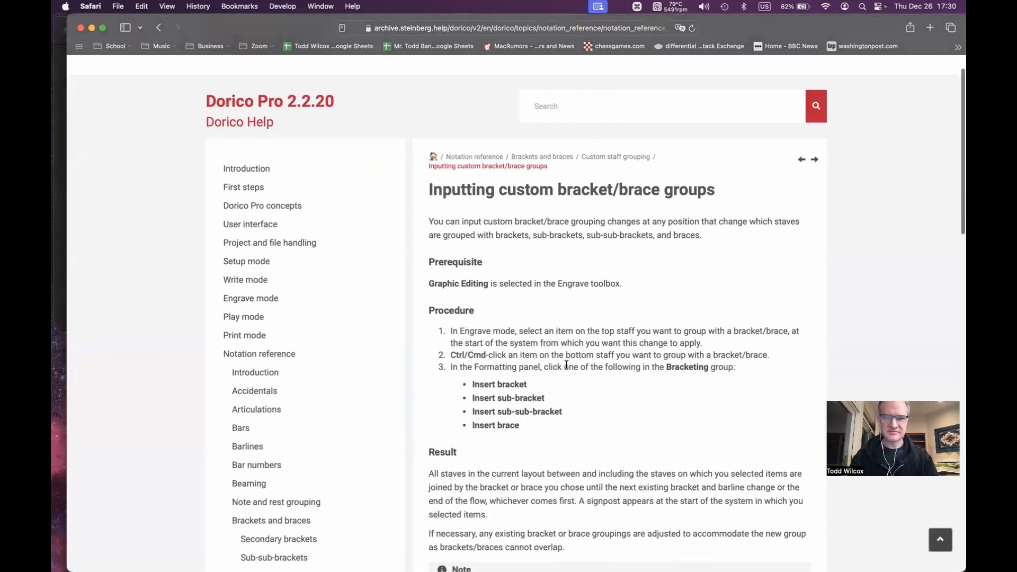
scroll(565, 363, "down", 3)
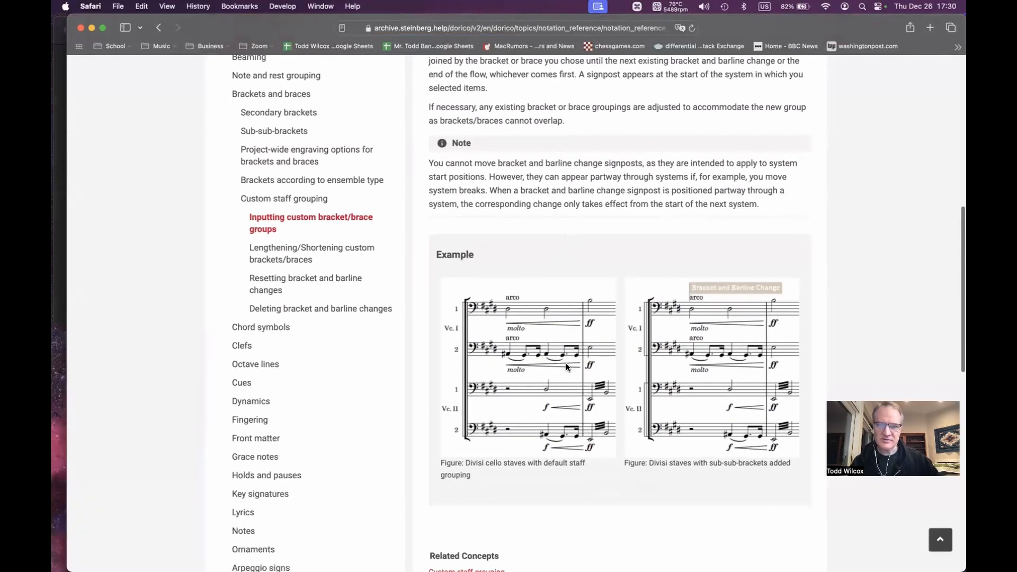
scroll(565, 364, "down", 4)
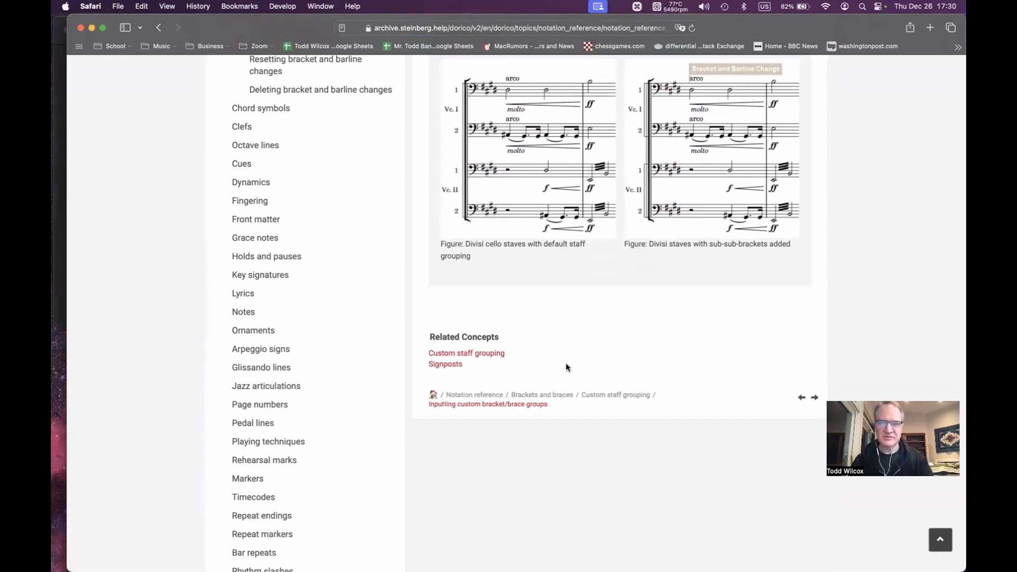
Switch to Dorico and try a bracket joining the F and B.C. staves in Example 2.1
key("super+Tab")
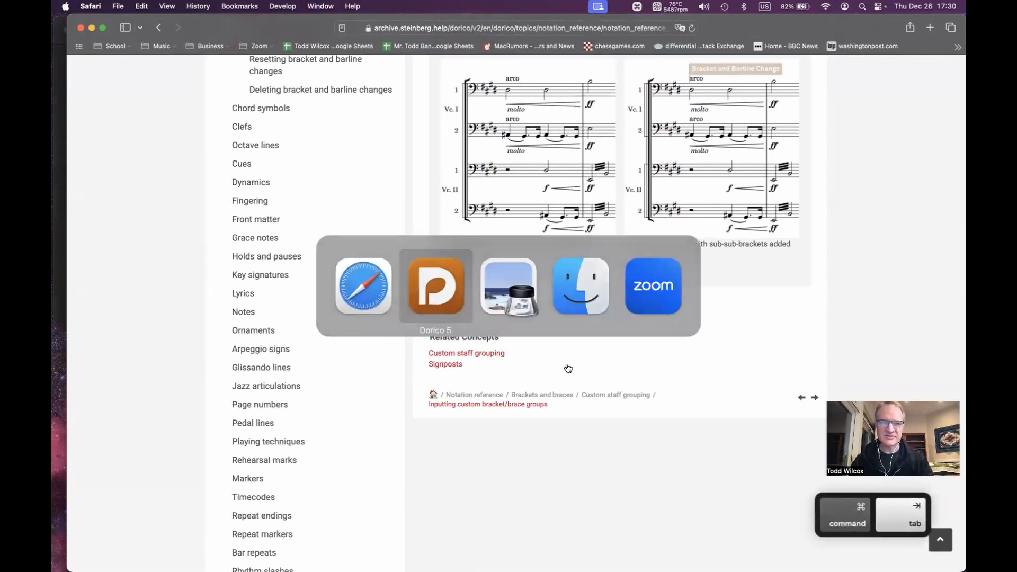
left_click(347, 311)
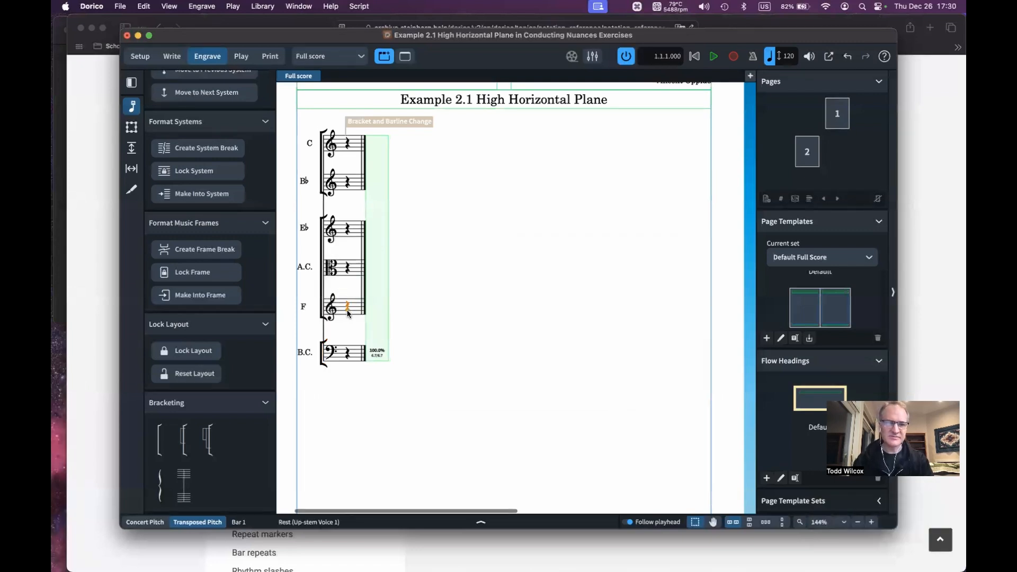
left_click(347, 356, "super")
left_click(159, 439)
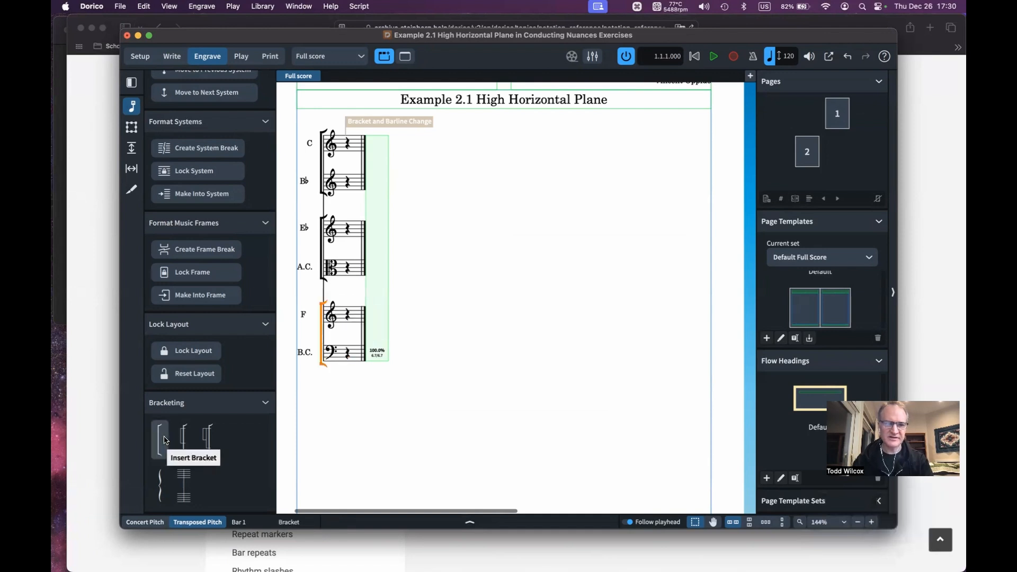
Reinsert a bracket joining the E♭, A.C. and F staves in Example 2.1
left_click(348, 229)
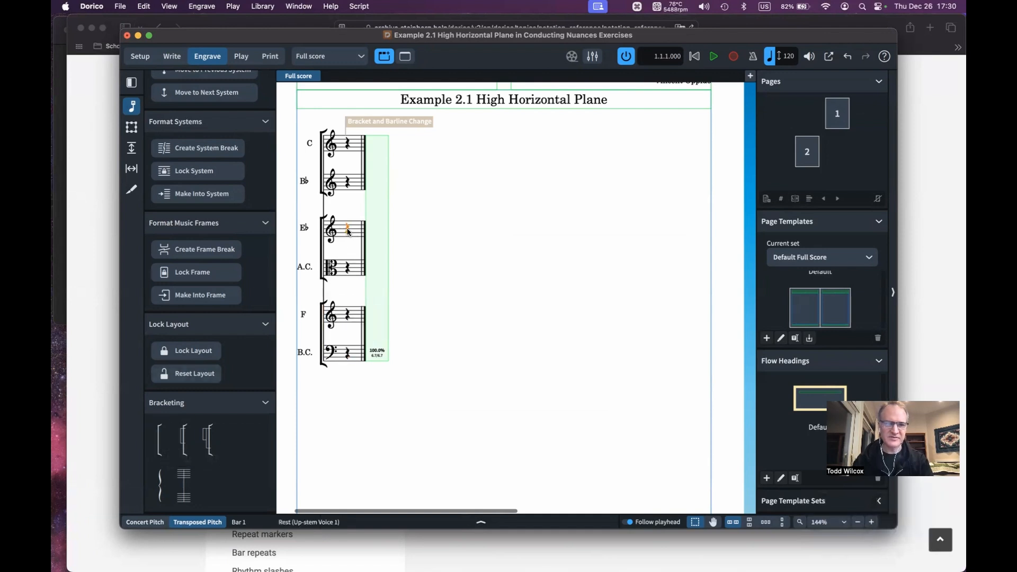
left_click(348, 321, "super")
left_click(160, 439)
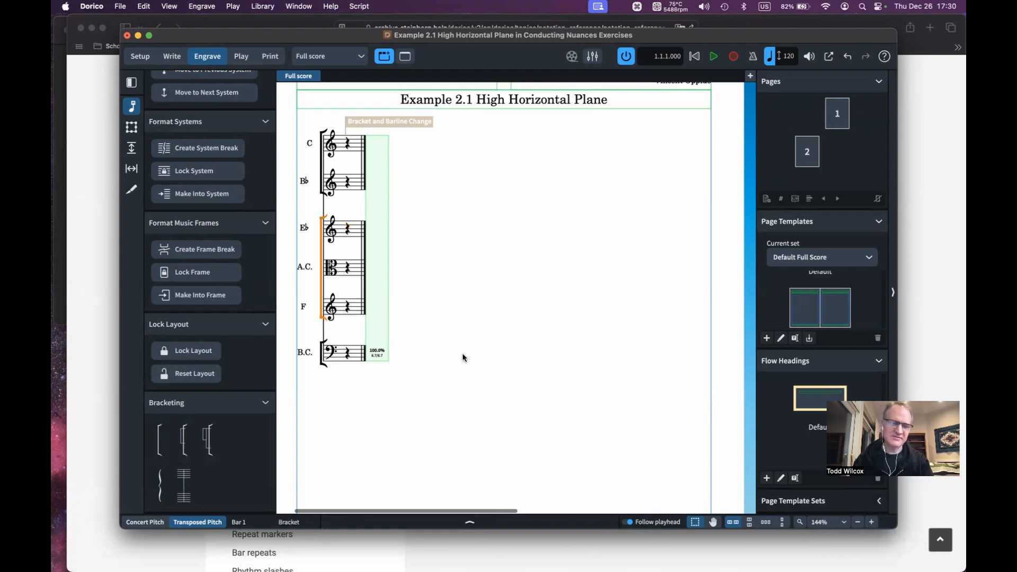
Return to the Steinberg help in Safari and read through its Brackets and braces topic
key("super+Tab")
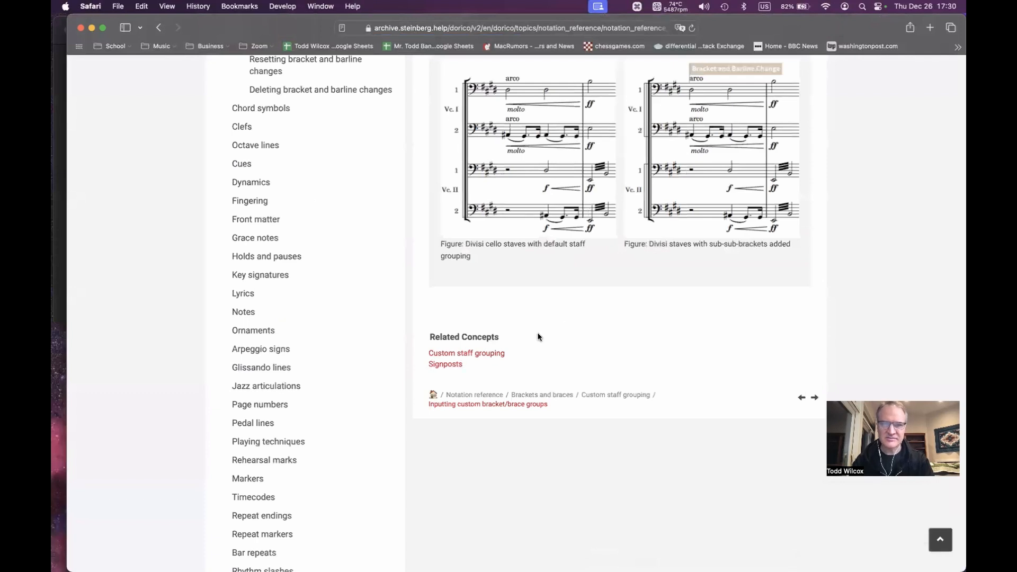
scroll(536, 334, "up", 10)
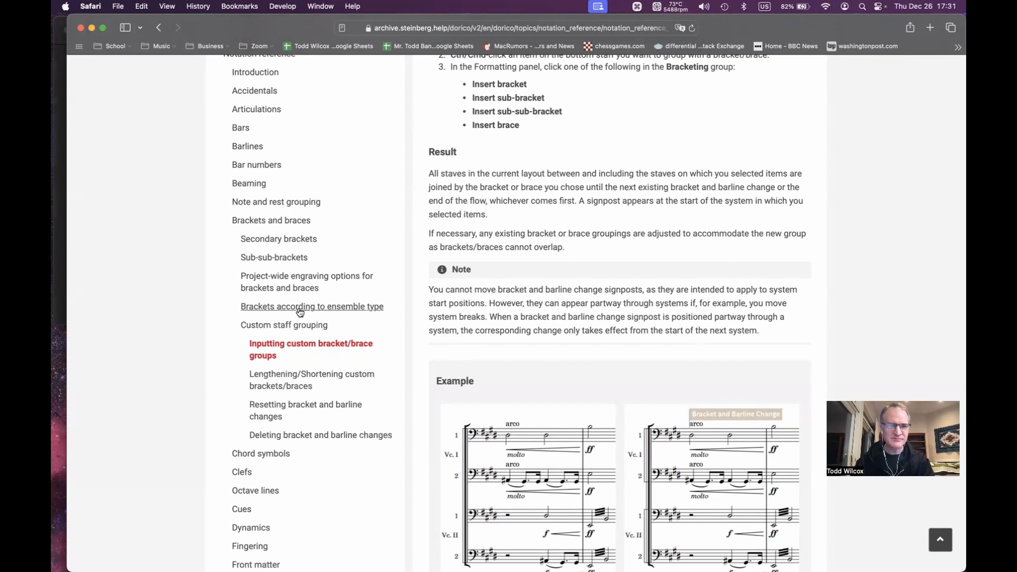
left_click(287, 220)
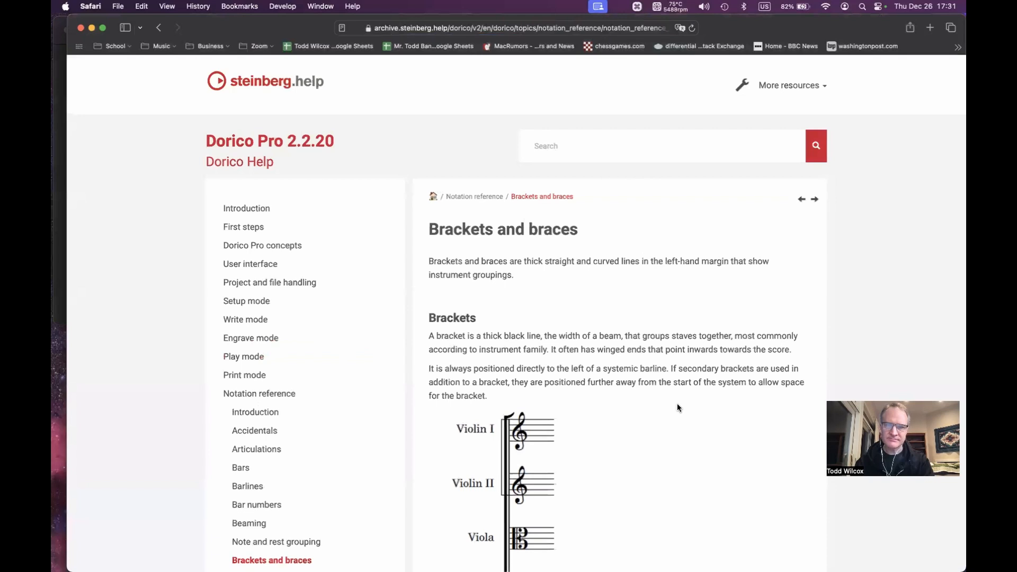
scroll(657, 349, "down", 7)
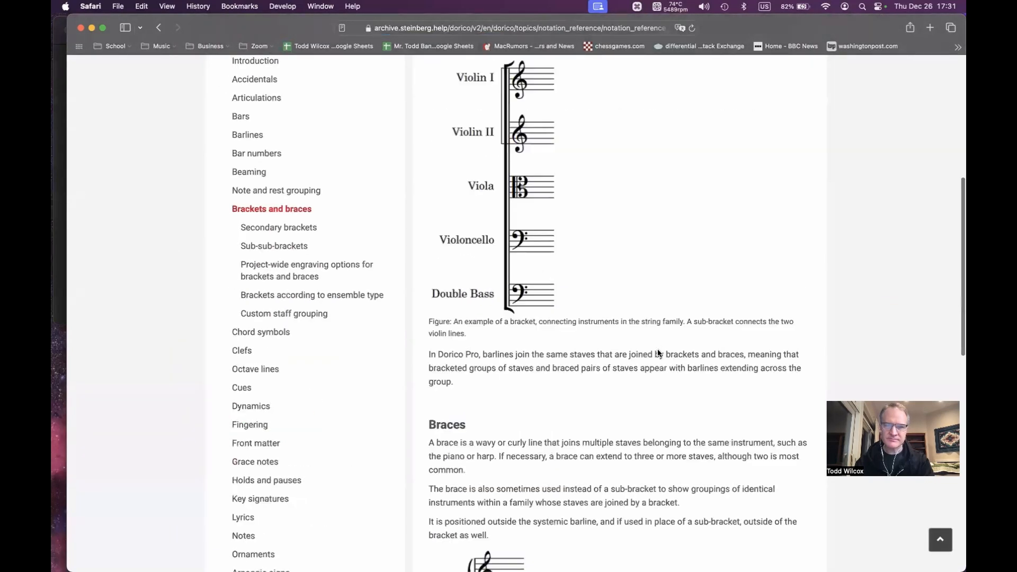
scroll(656, 349, "down", 5)
scroll(656, 348, "up", 12)
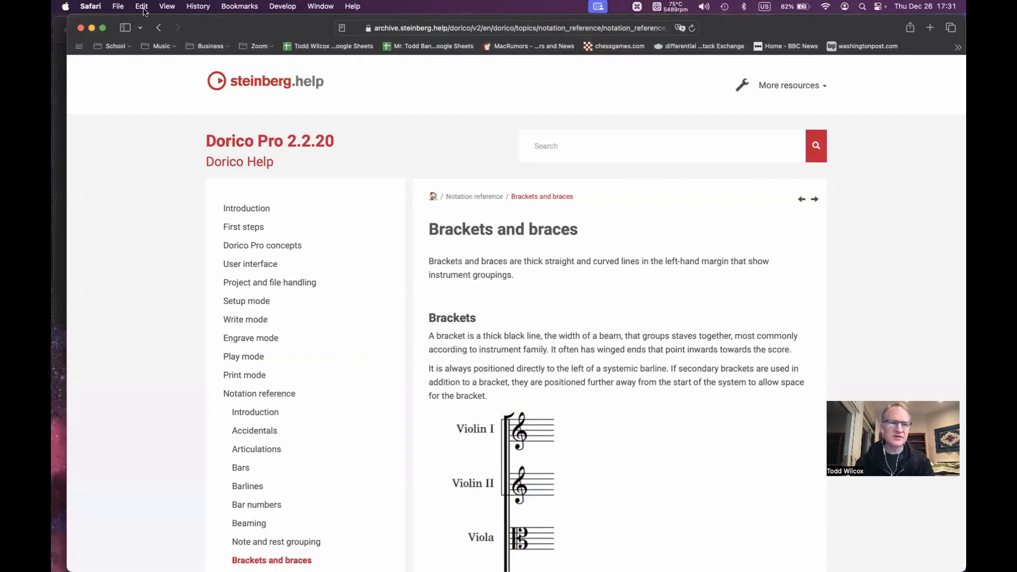
Open the Dorico Help bookmark from the Music favorites folder and list the available documentation versions
left_click(379, 29)
left_click(416, 100)
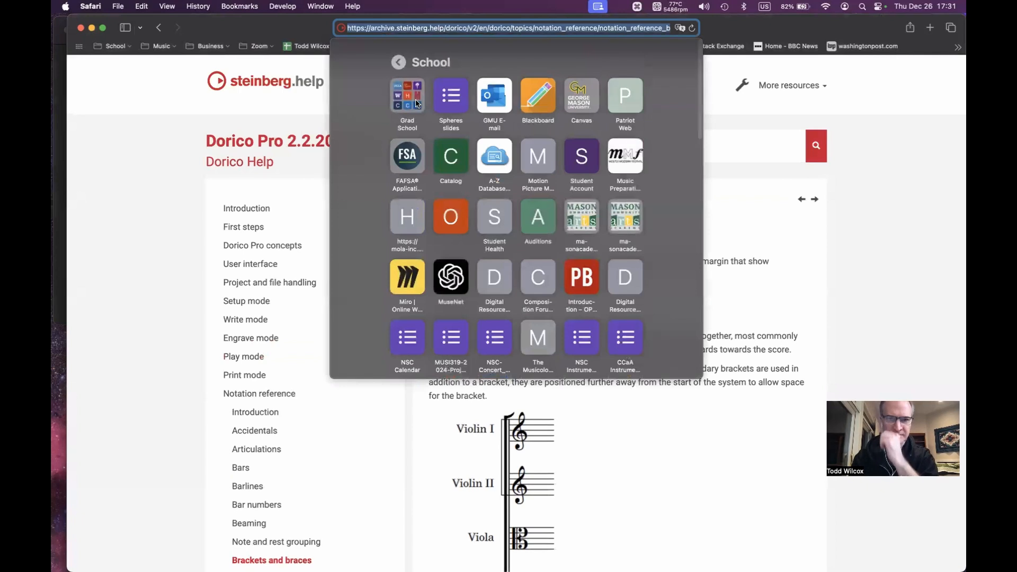
scroll(552, 294, "down", 3)
scroll(552, 294, "up", 3)
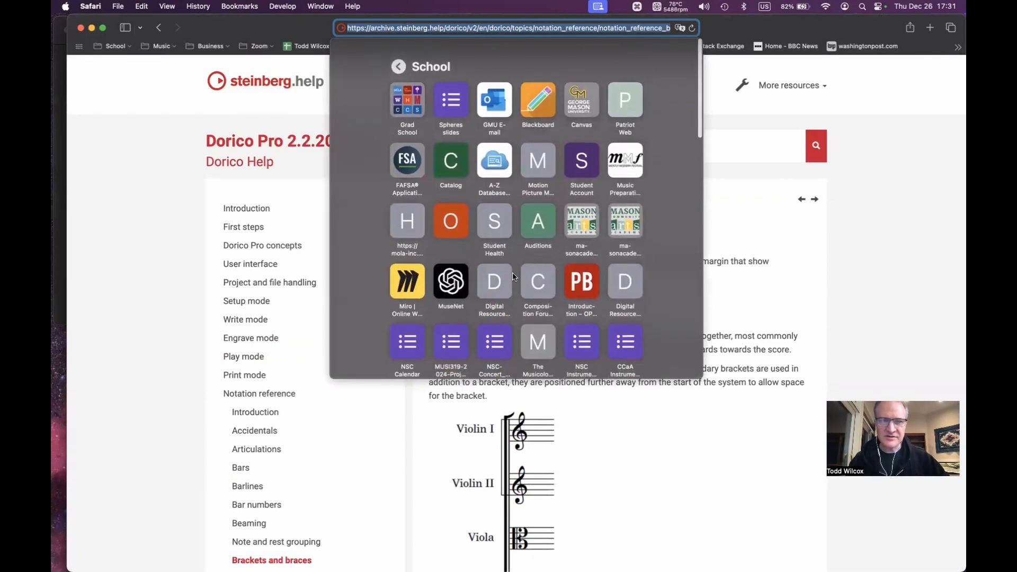
left_click(399, 62)
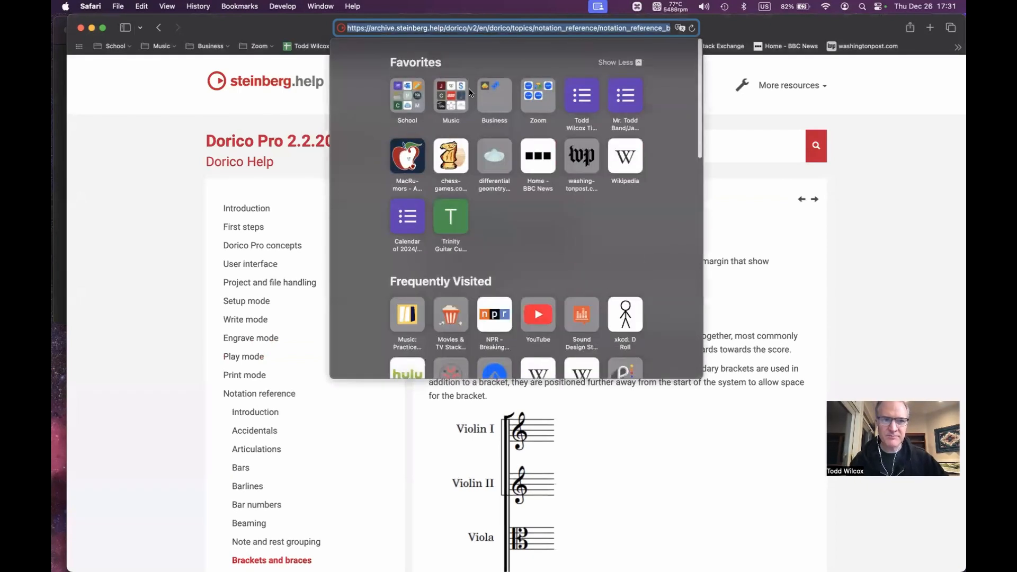
left_click(457, 99)
scroll(500, 260, "down", 5)
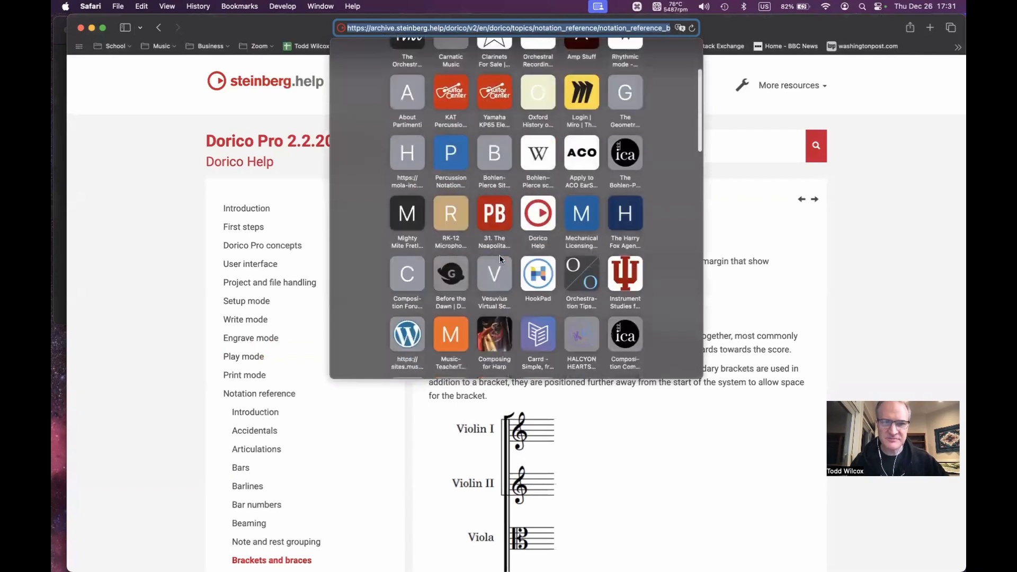
scroll(500, 260, "down", 4)
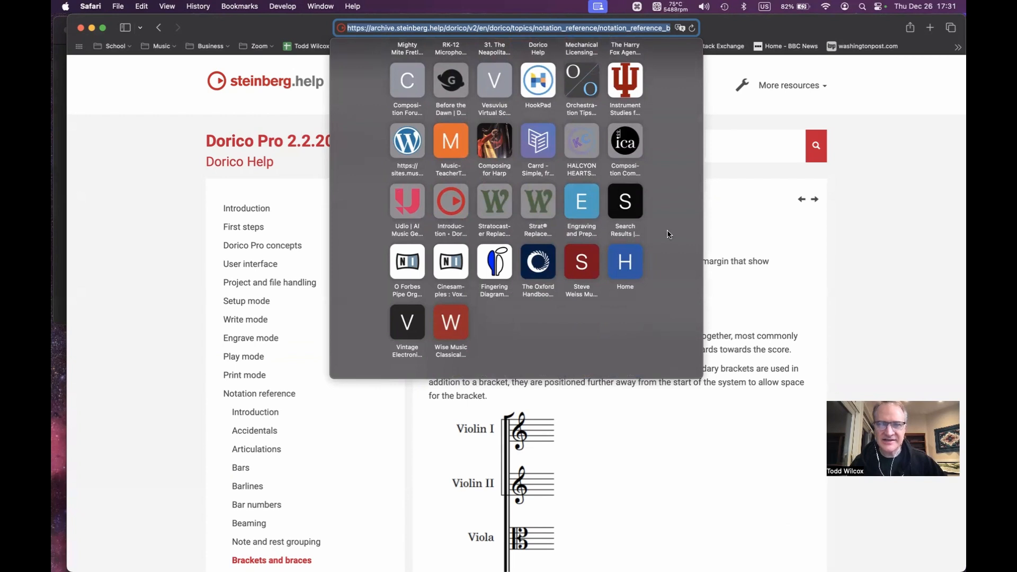
scroll(668, 235, "up", 5)
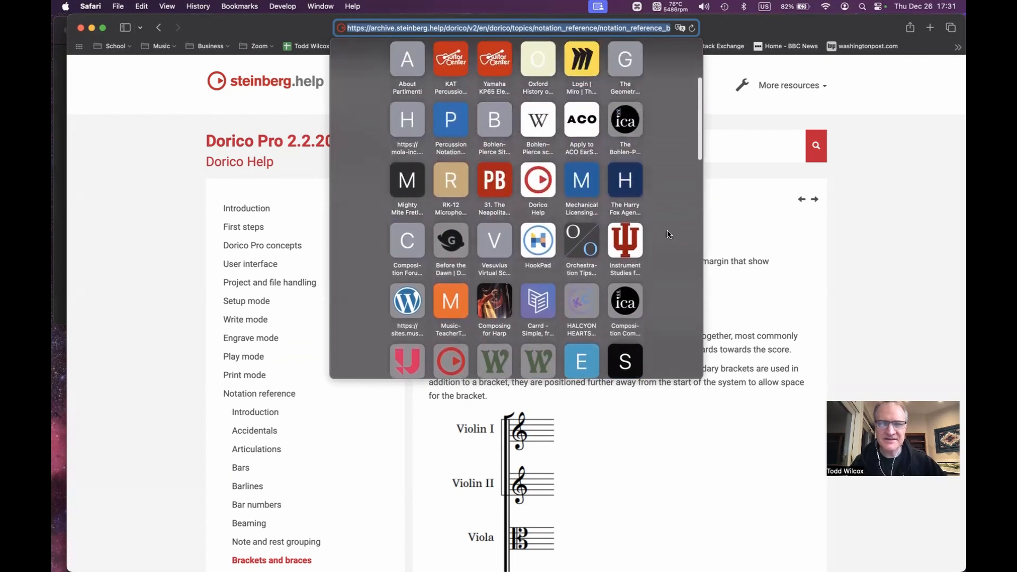
scroll(668, 234, "up", 1)
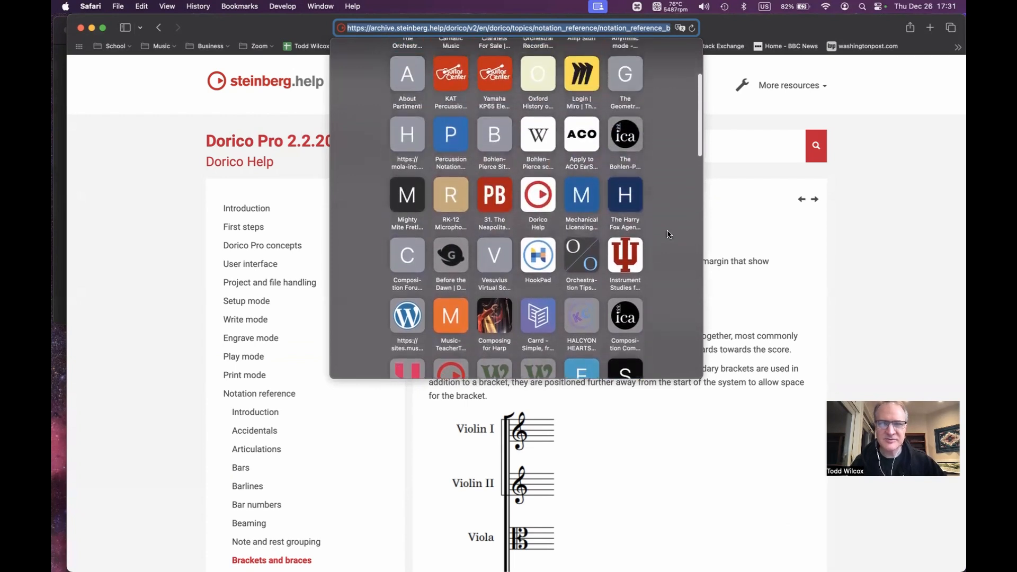
left_click(538, 194)
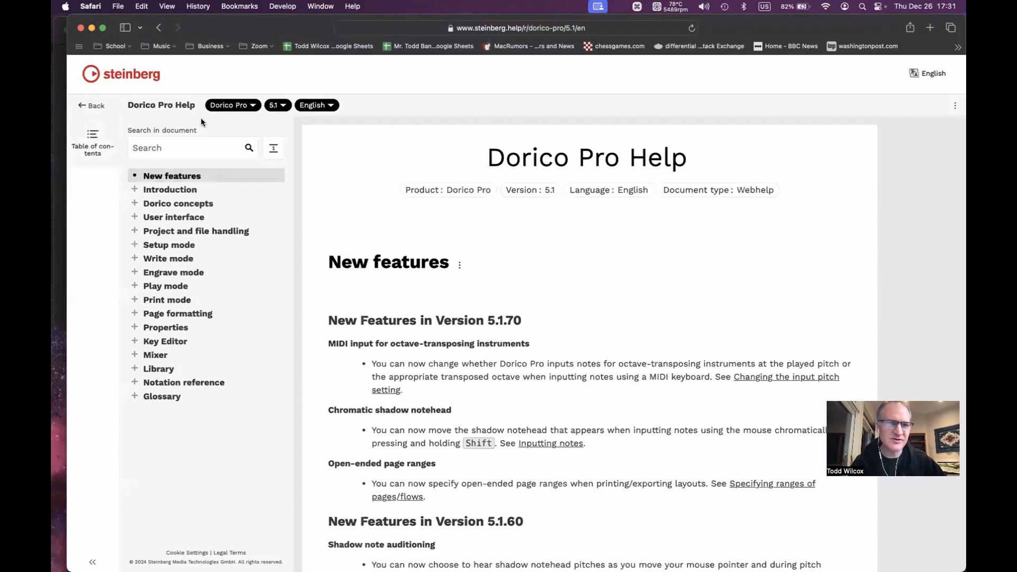
left_click(284, 106)
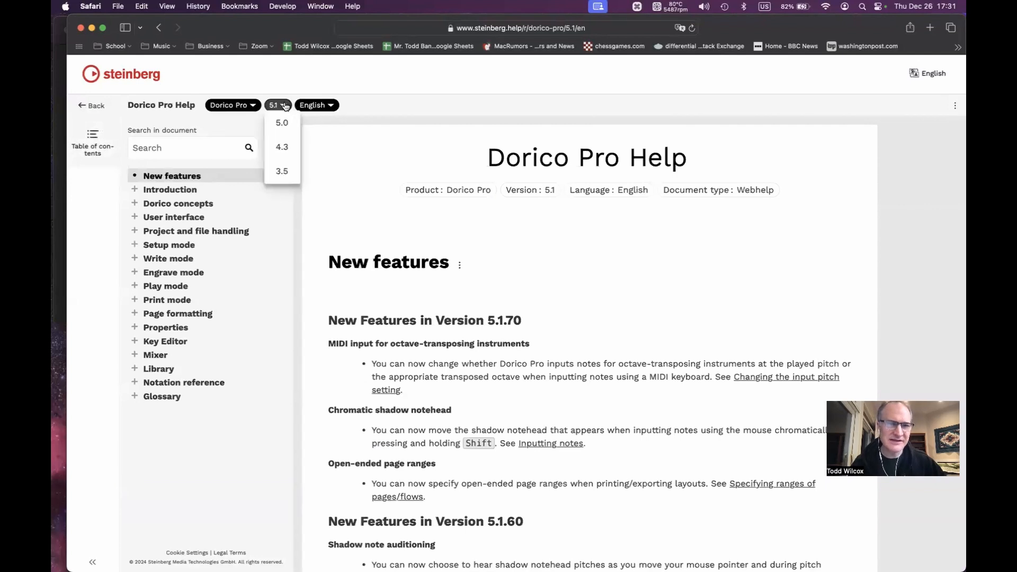
Search the Dorico Pro 5.1 help for "bracket" and open the topic Deleting bracket and barline changes
left_click(285, 106)
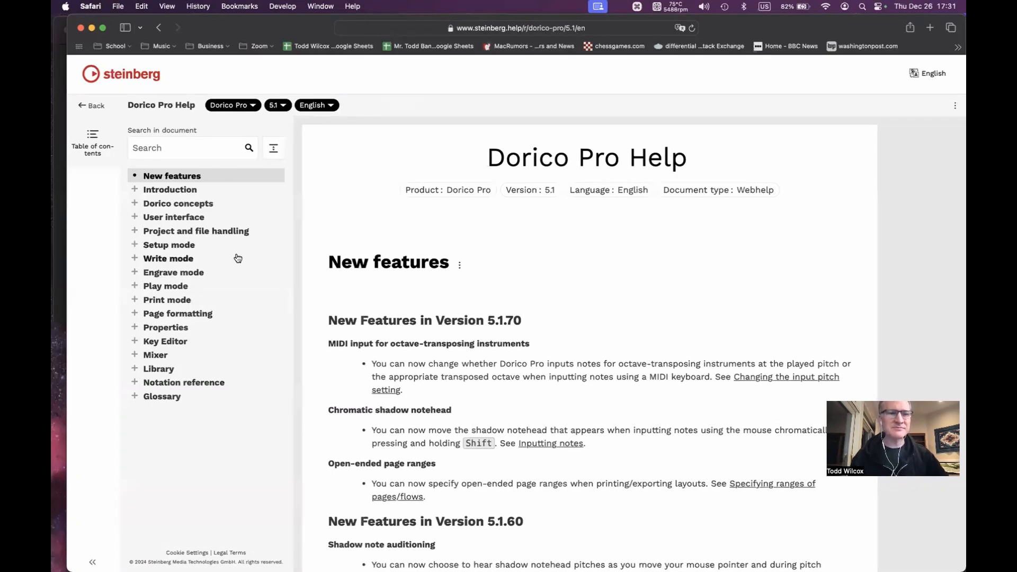
left_click(203, 151)
type("bracket")
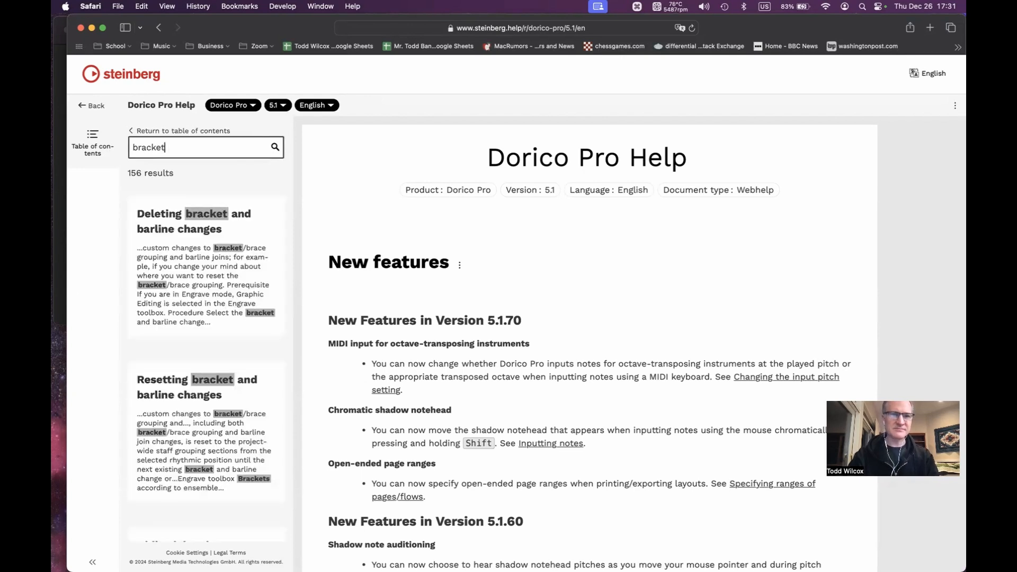
left_click(199, 300)
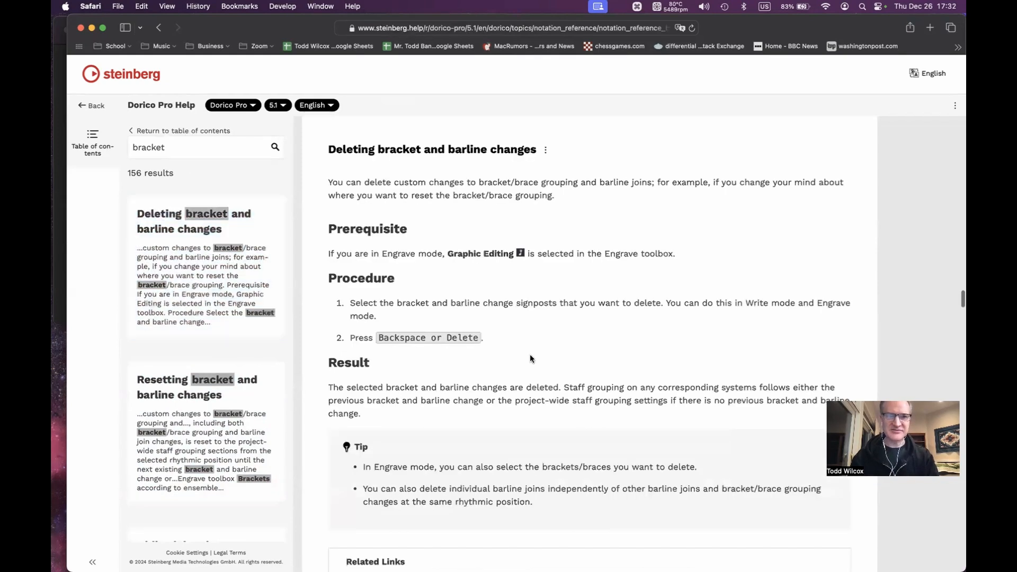
Return to the help's table of contents and open Hiding/Showing braces on single staves under Brackets and braces
left_click(94, 135)
left_click(93, 138)
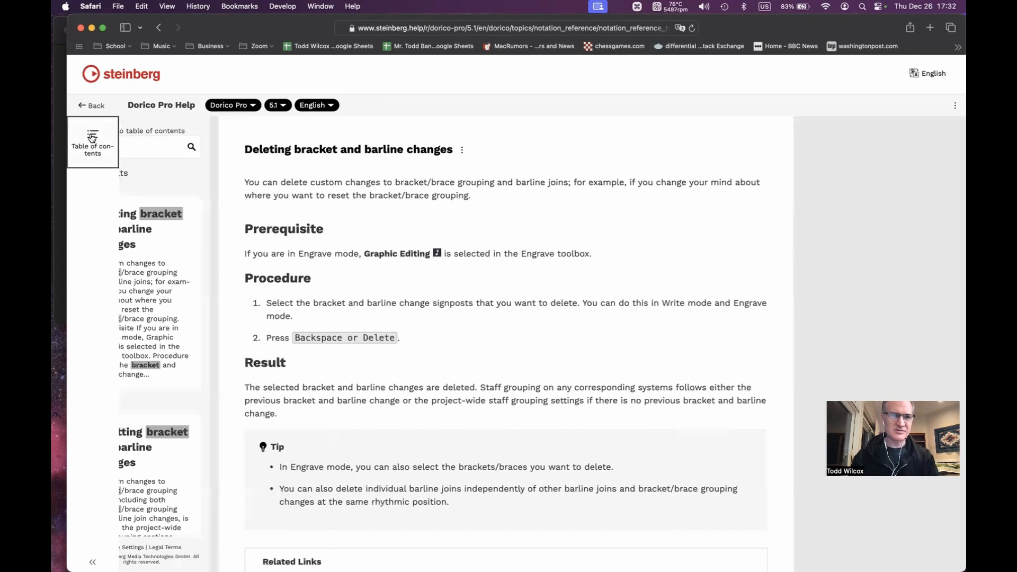
left_click(161, 131)
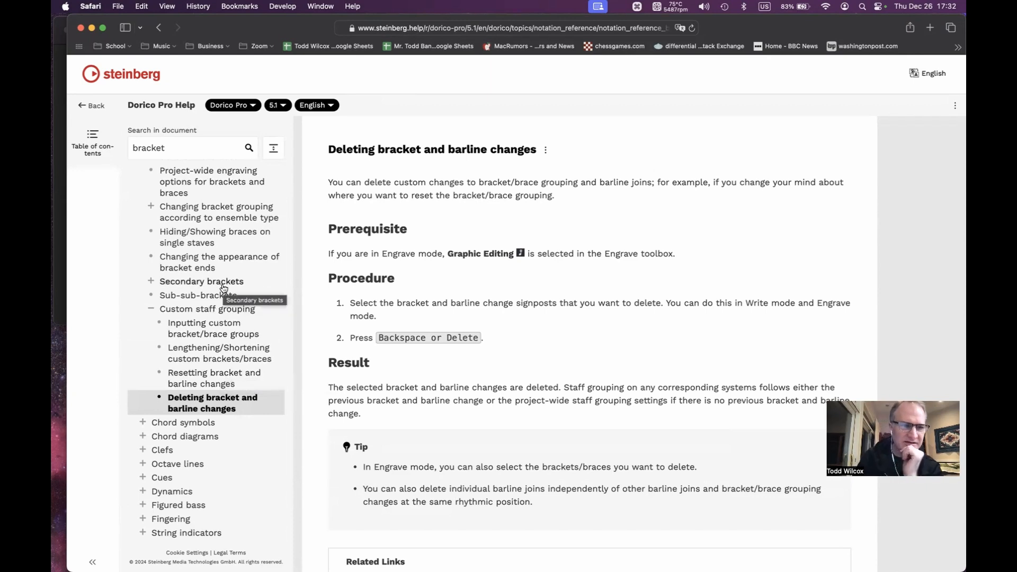
scroll(224, 288, "up", 2)
scroll(223, 288, "up", 2)
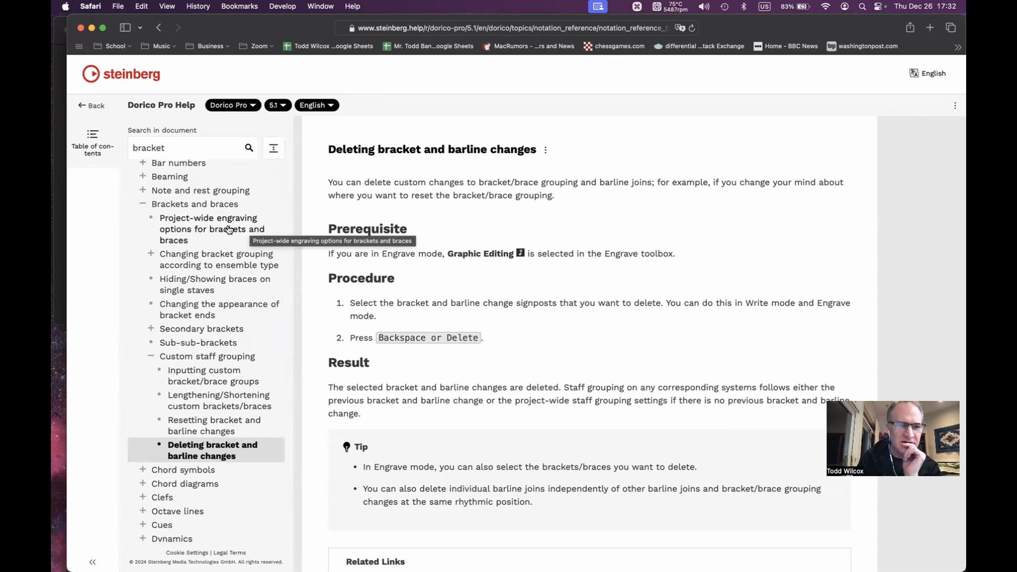
left_click(194, 281)
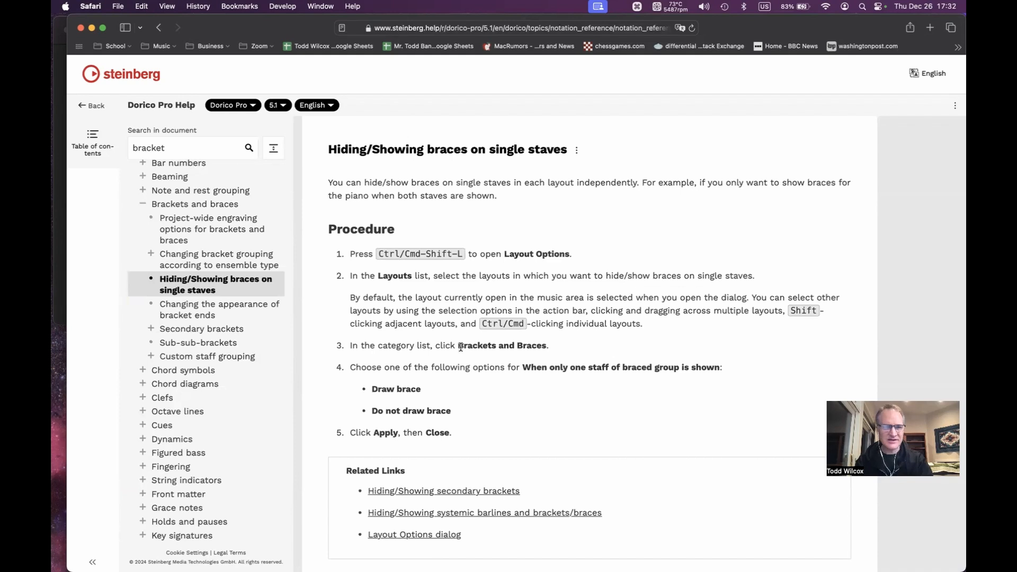
Switch to Dorico, open Layout Options for the full score, and look through the Brackets and Braces settings
key("super+Tab")
key("shift+super+l")
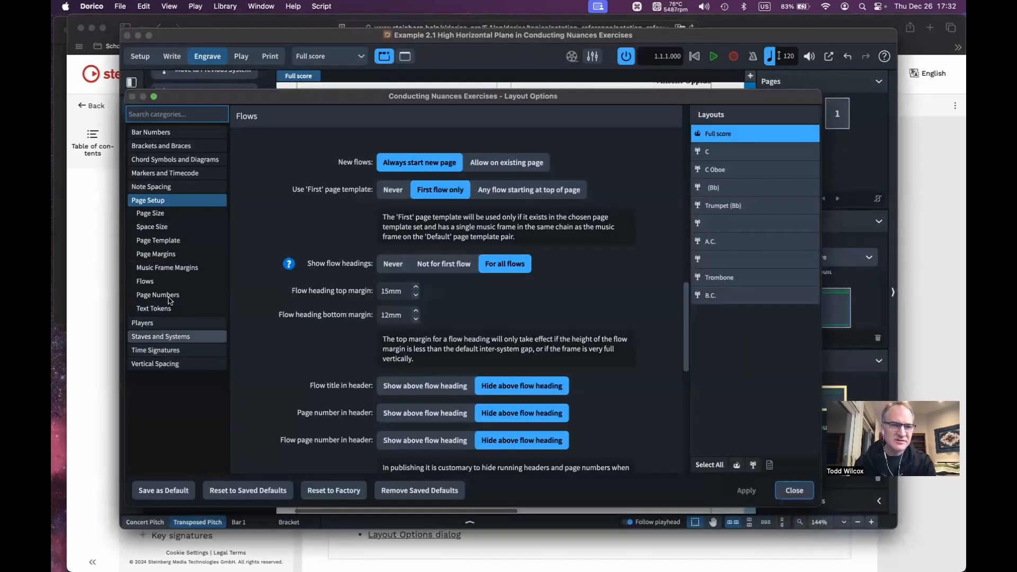
left_click(176, 145)
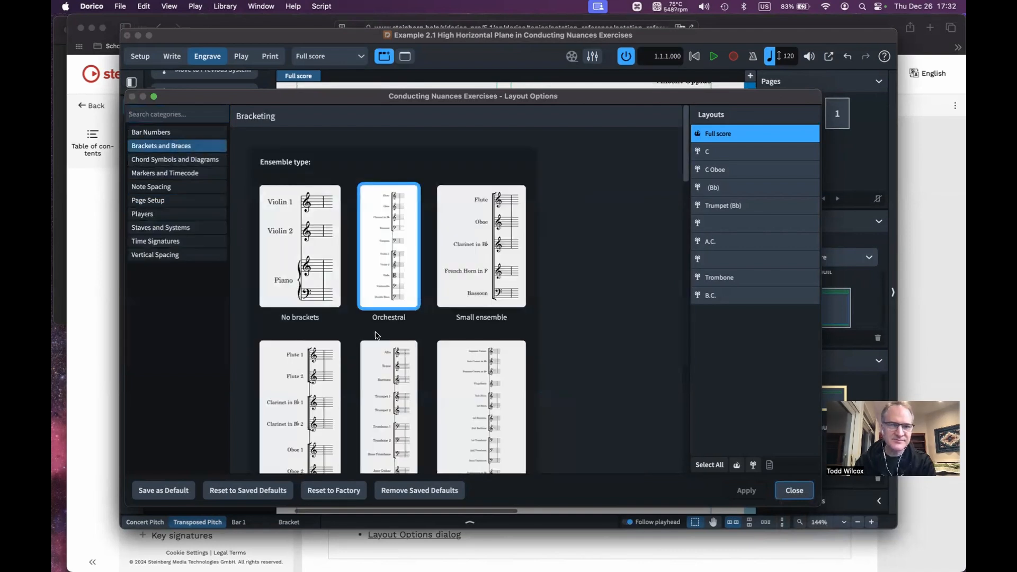
scroll(601, 361, "down", 12)
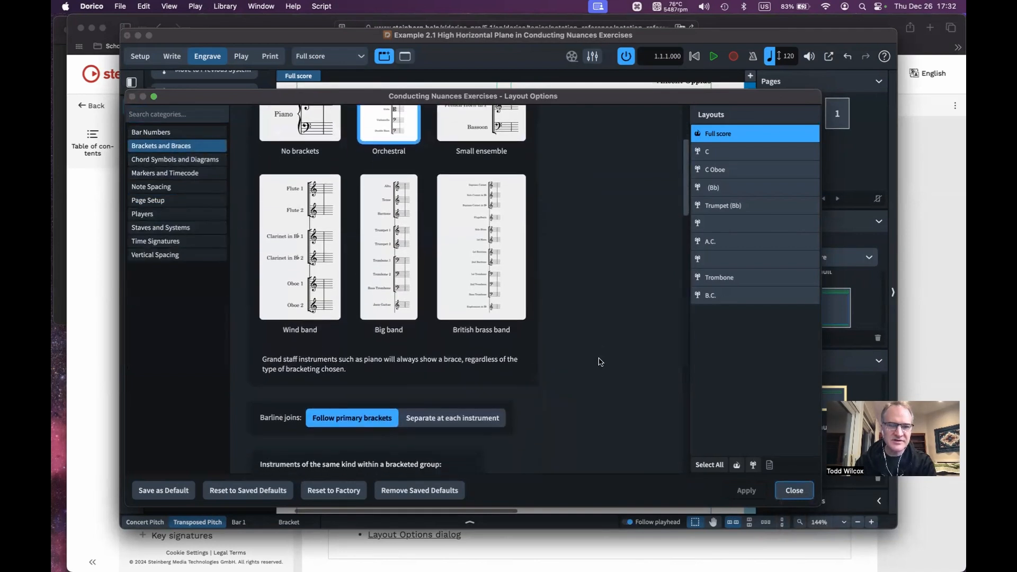
scroll(600, 361, "down", 8)
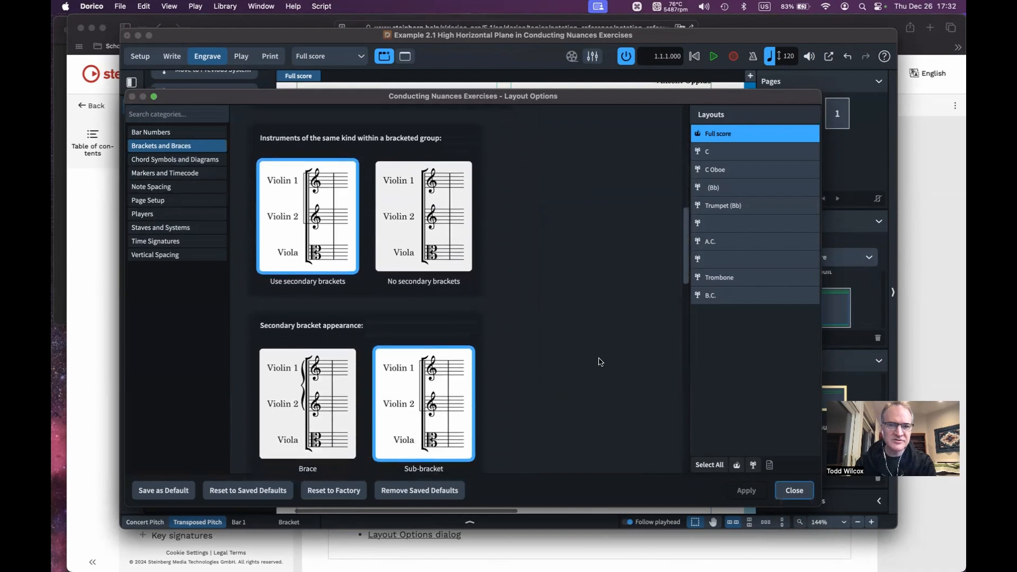
scroll(601, 362, "down", 3)
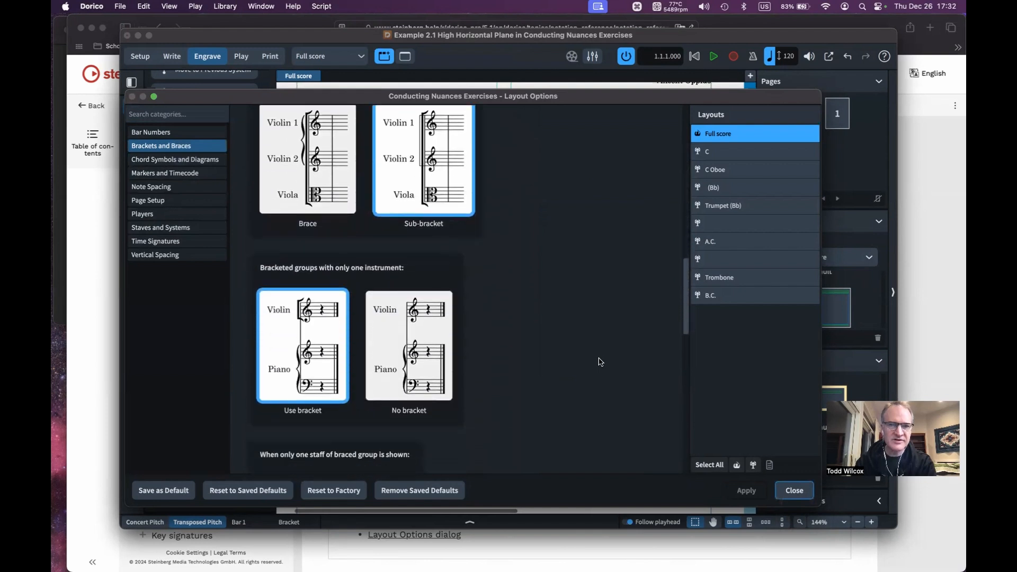
Set bracketed groups with only one instrument to No bracket in the full score's Layout Options and apply the change
scroll(601, 362, "up", 5)
scroll(601, 362, "up", 2)
scroll(600, 362, "down", 6)
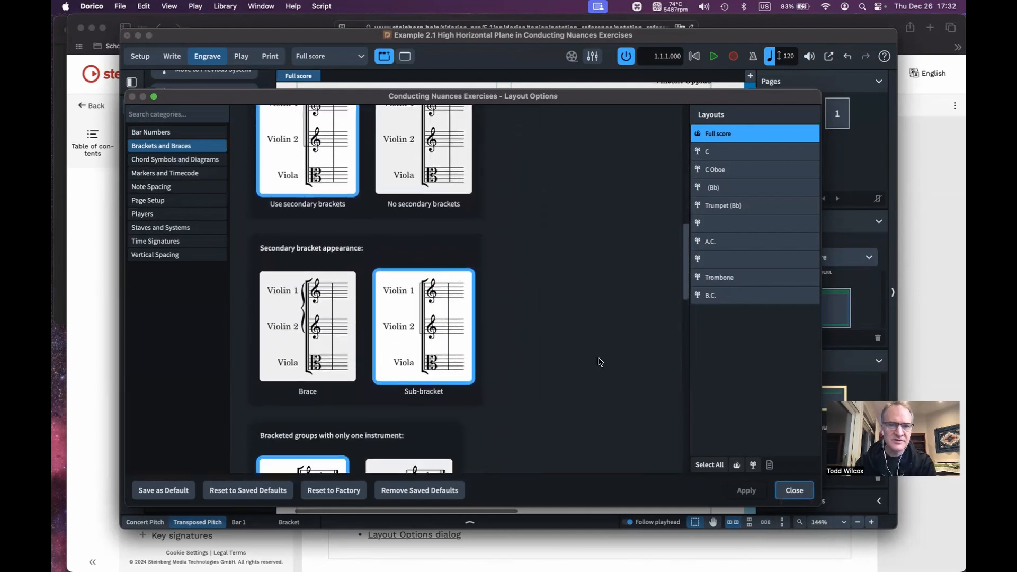
scroll(600, 362, "up", 6)
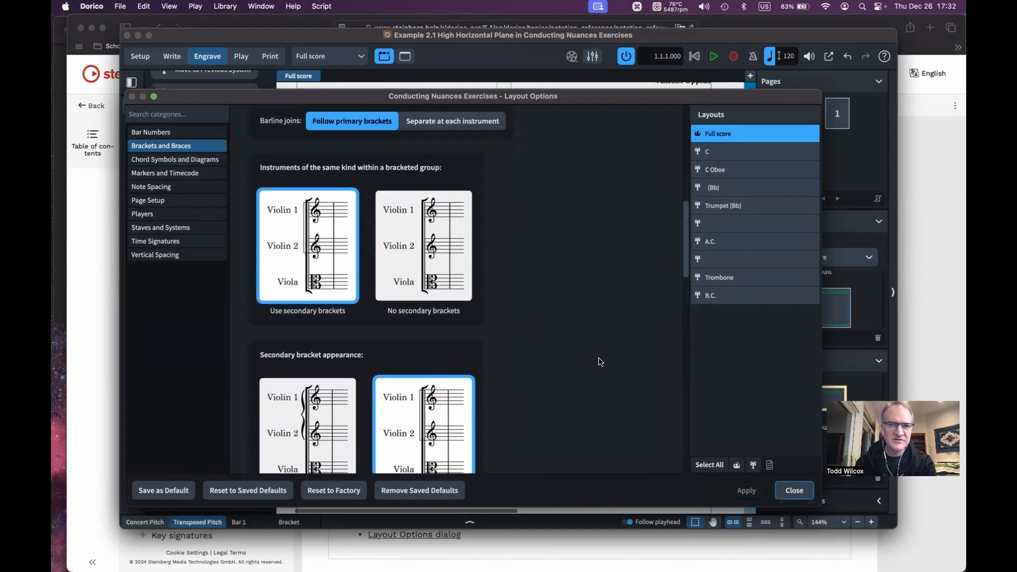
scroll(600, 362, "down", 6)
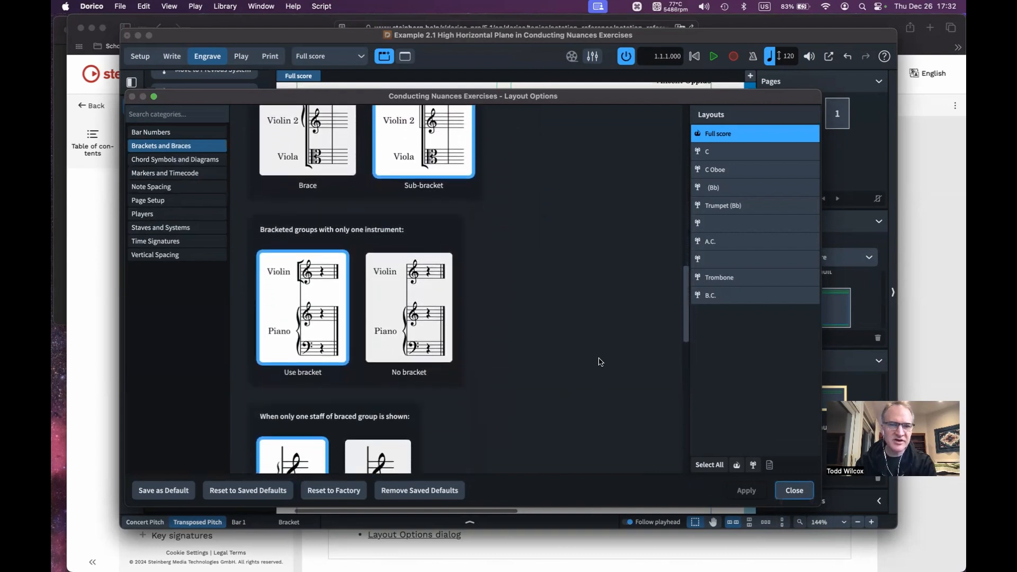
scroll(600, 362, "down", 2)
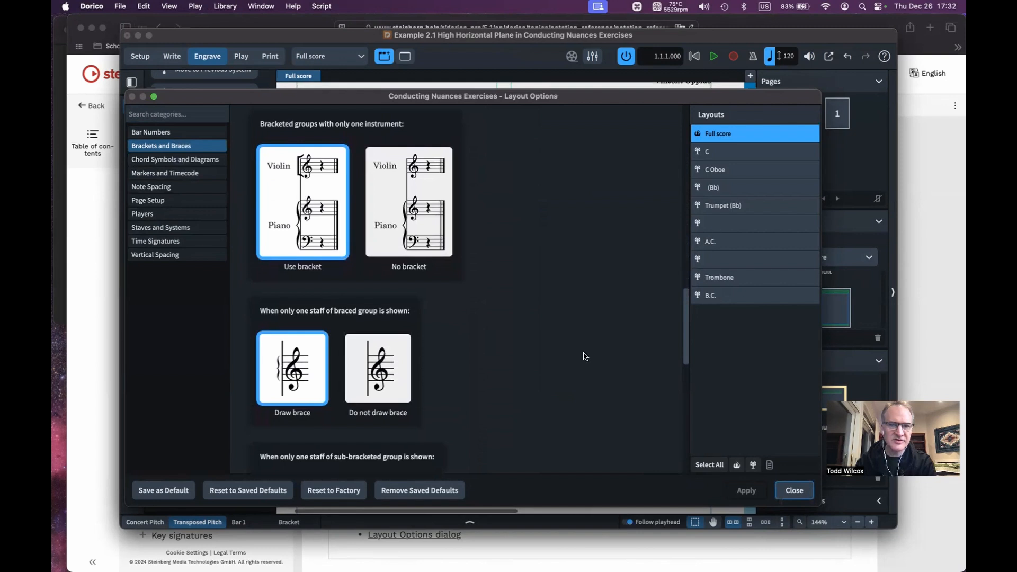
left_click(408, 201)
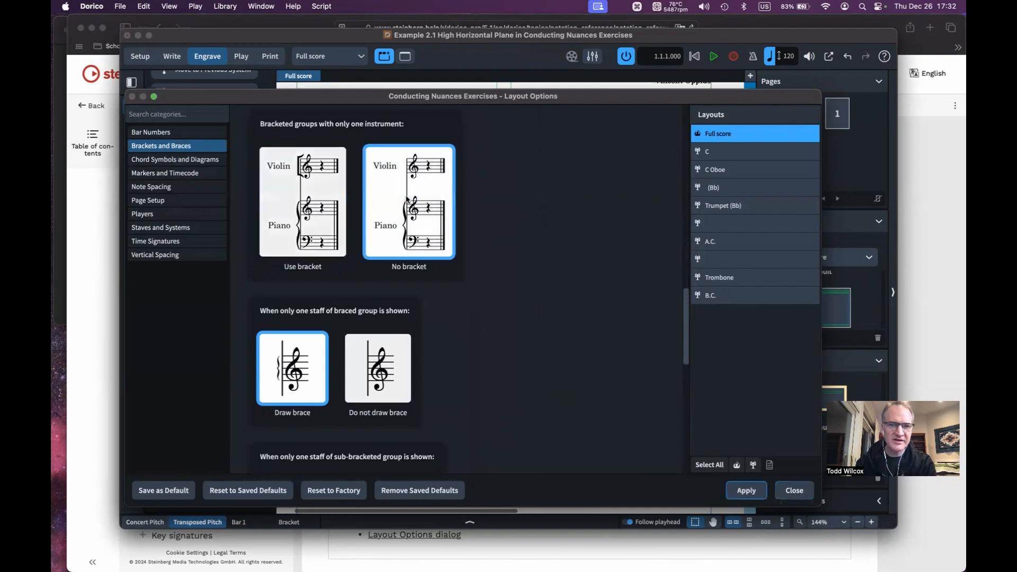
left_click(745, 490)
left_click(794, 490)
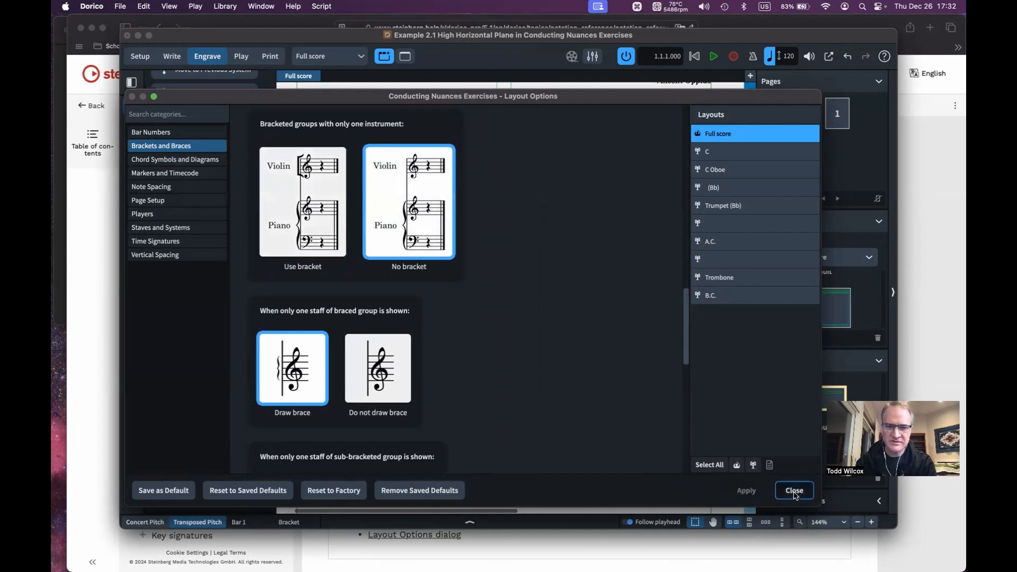
Change the full score's bracketing ensemble type to No brackets in Layout Options and apply it, working from Write mode
left_click(172, 56)
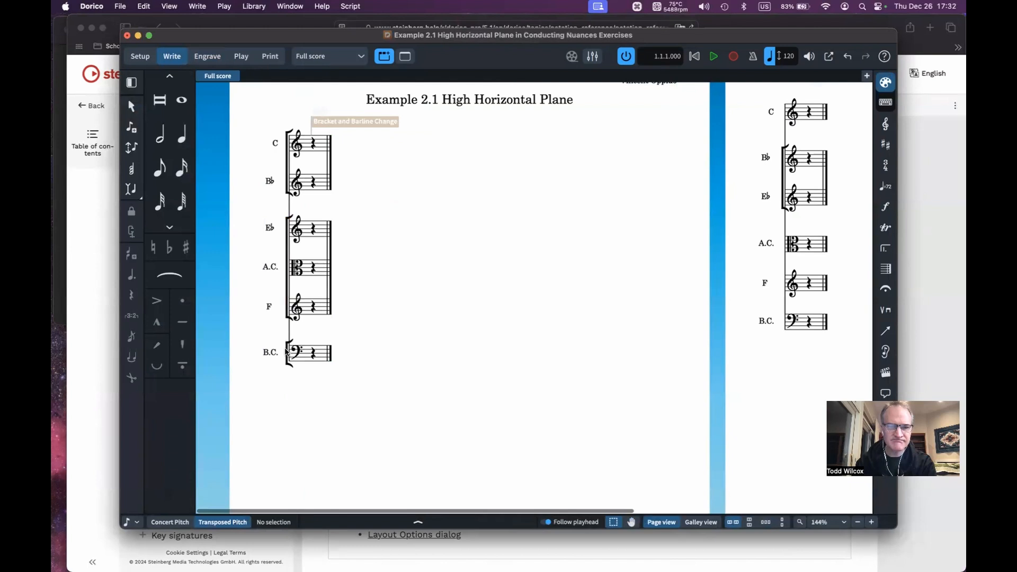
key("super+shift+l")
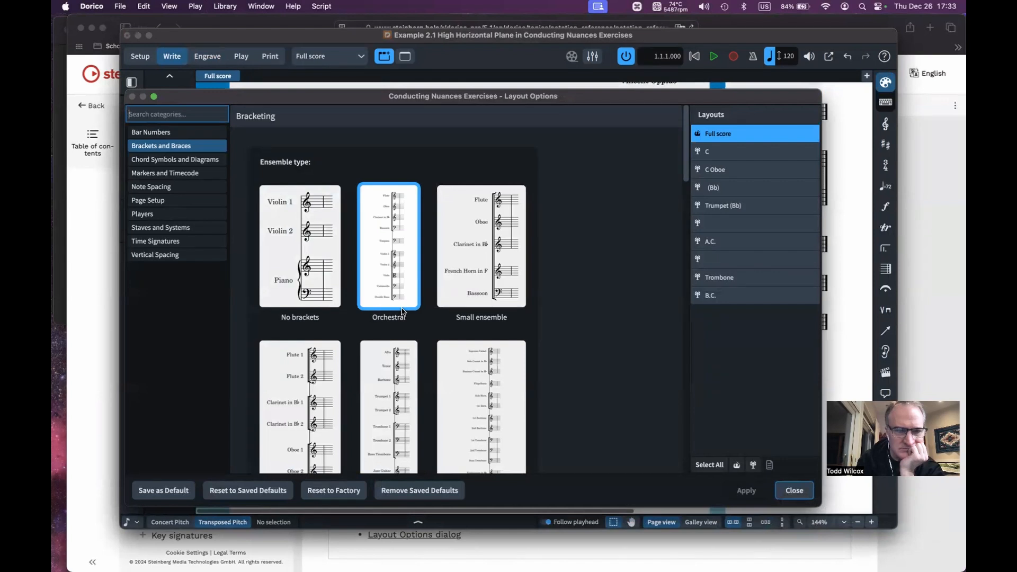
left_click(315, 238)
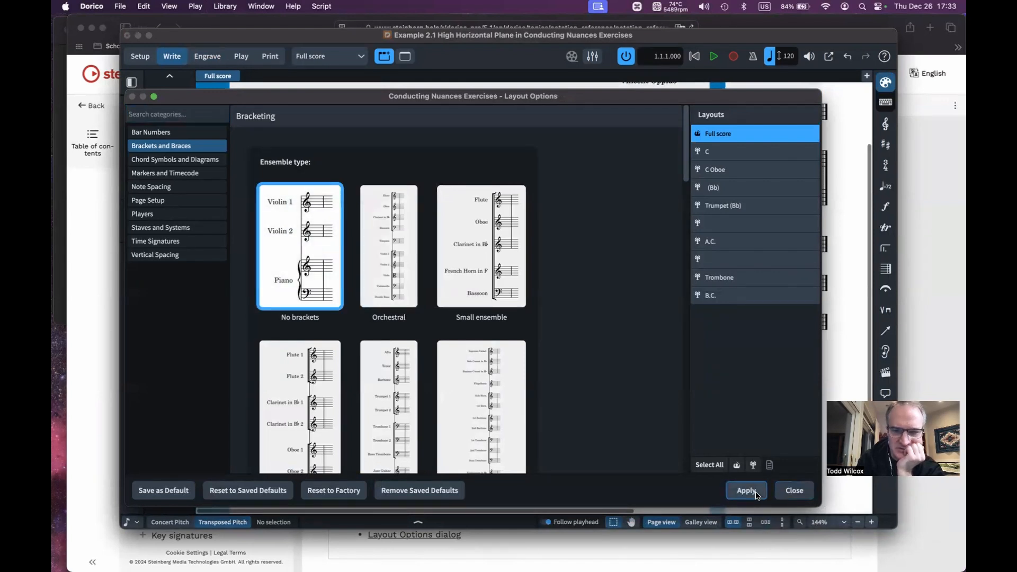
left_click(791, 492)
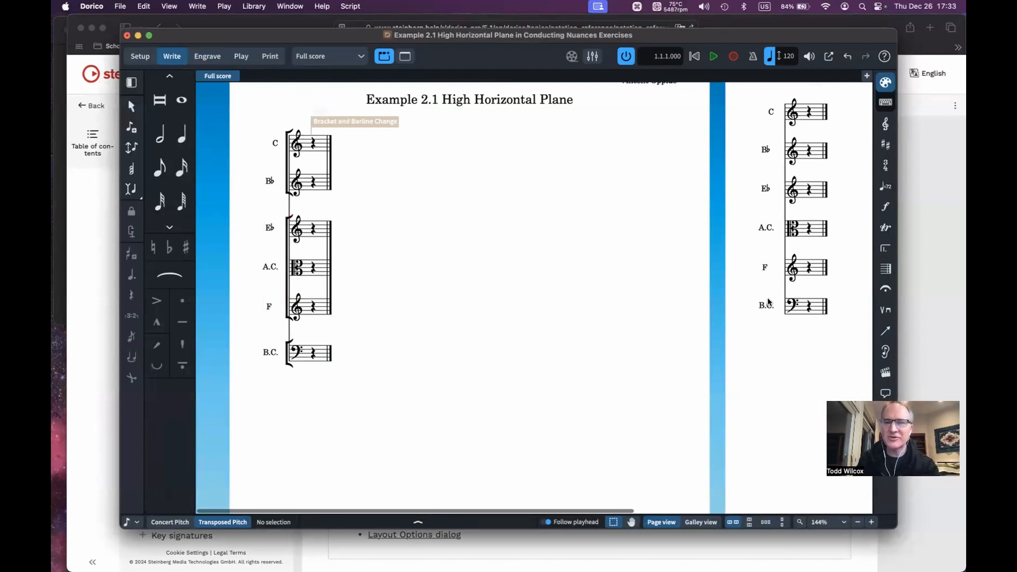
scroll(763, 302, "right", 10)
scroll(608, 147, "left", 10)
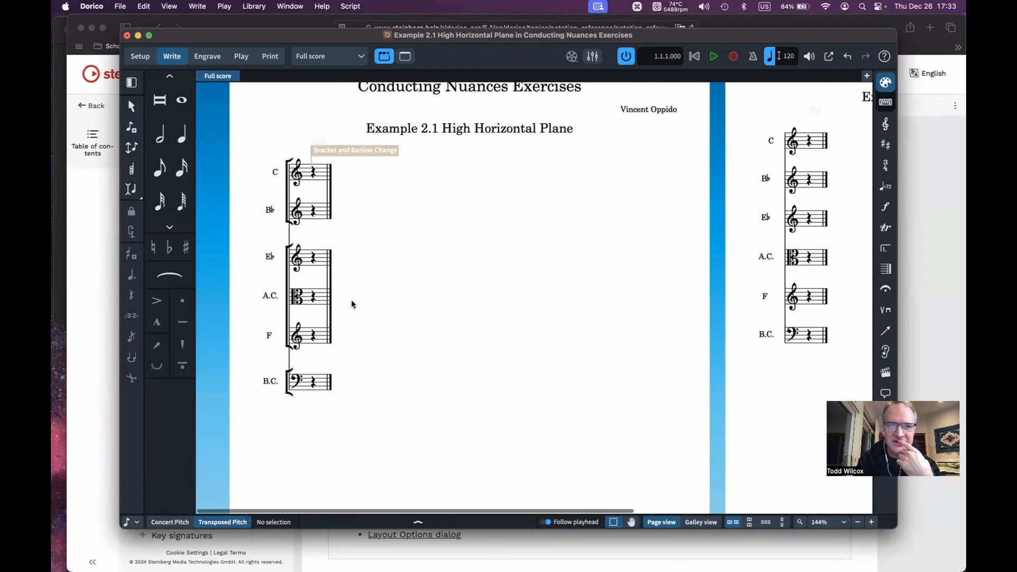
Consult the Dorico help page in Safari on deleting bracket and barline changes, and delete the Example 2.1 change signpost in Engrave mode
left_click(208, 56)
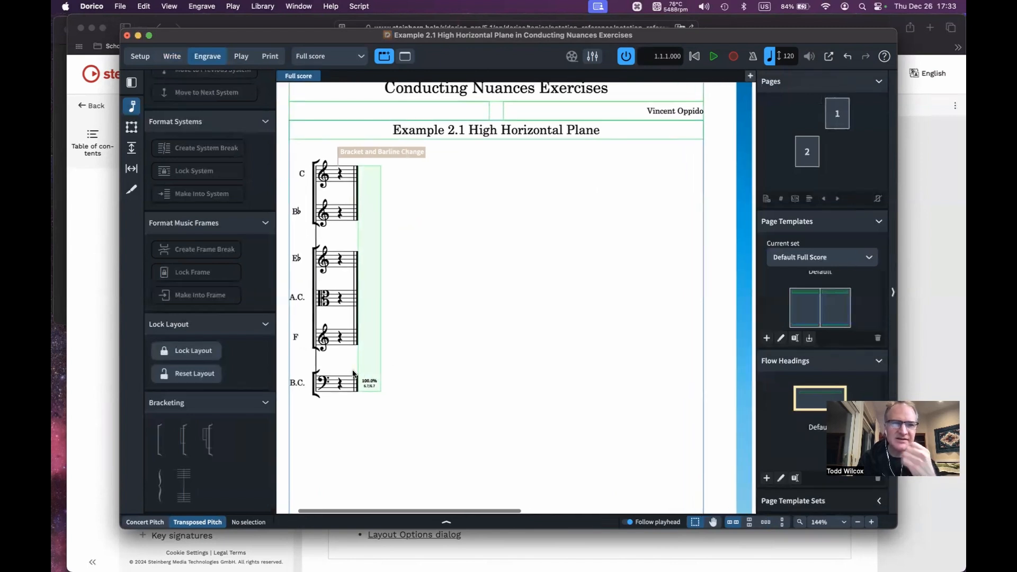
key("super+Tab")
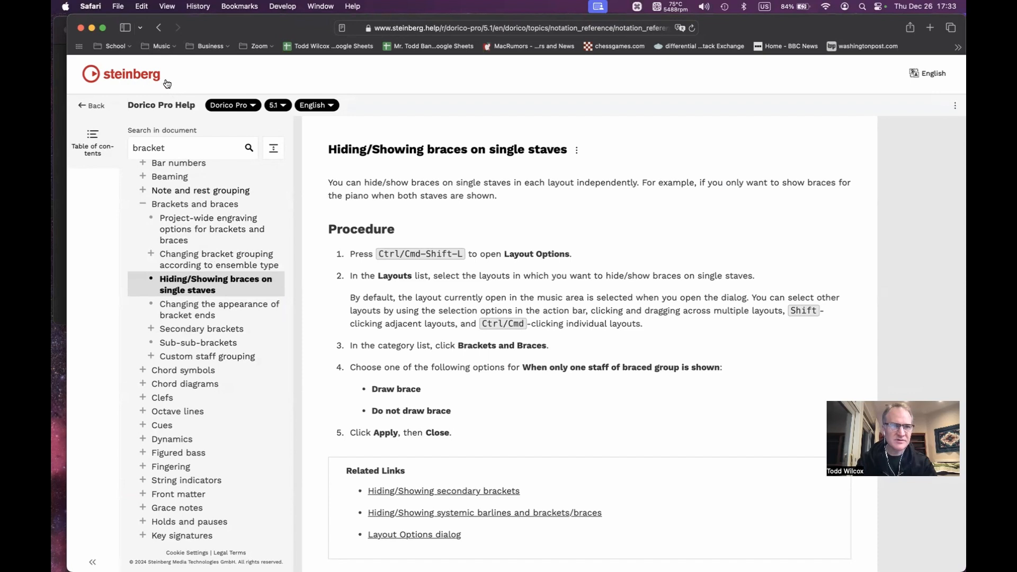
left_click(158, 29)
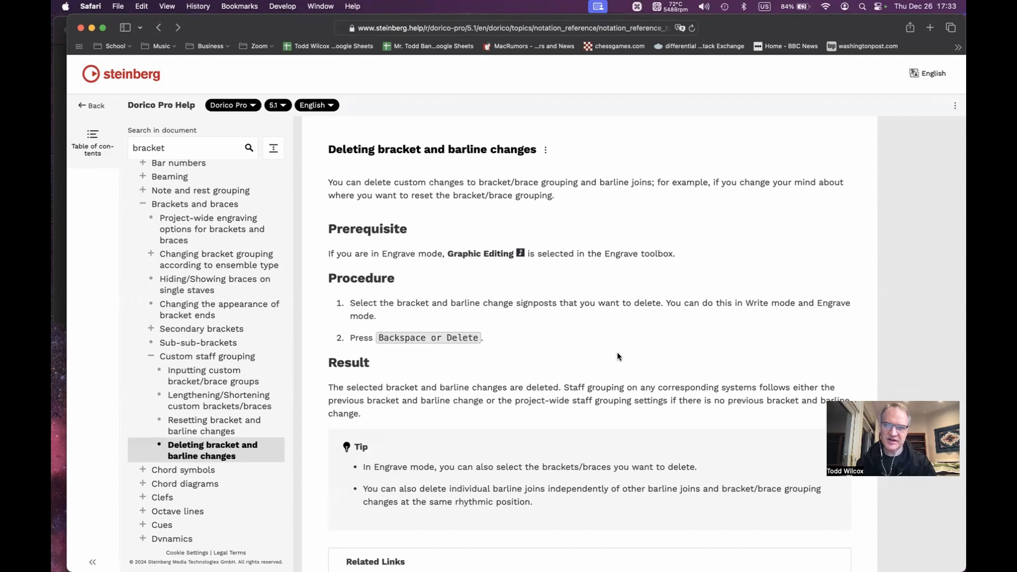
key("super+Tab")
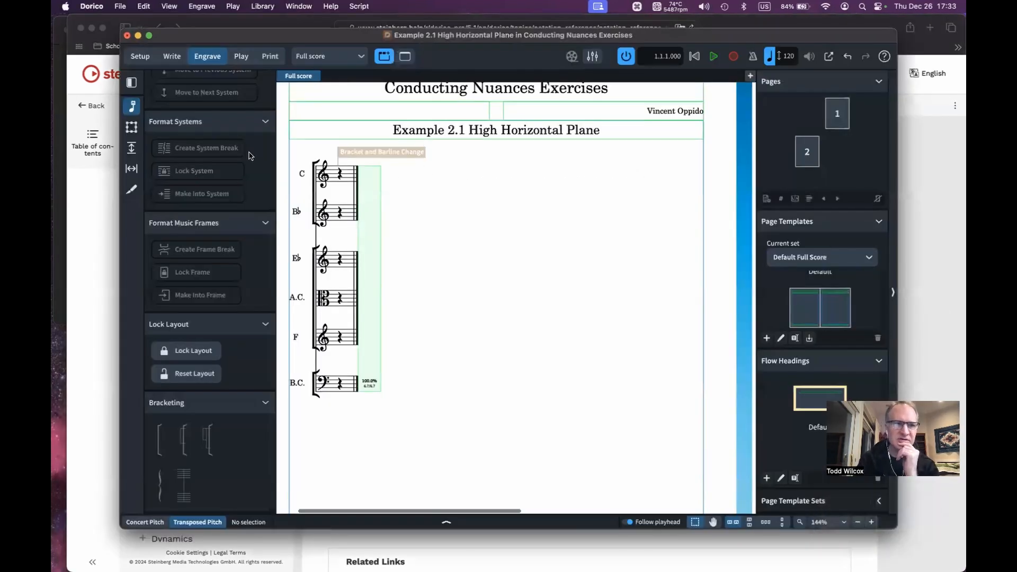
left_click(412, 152)
key("BackSpace")
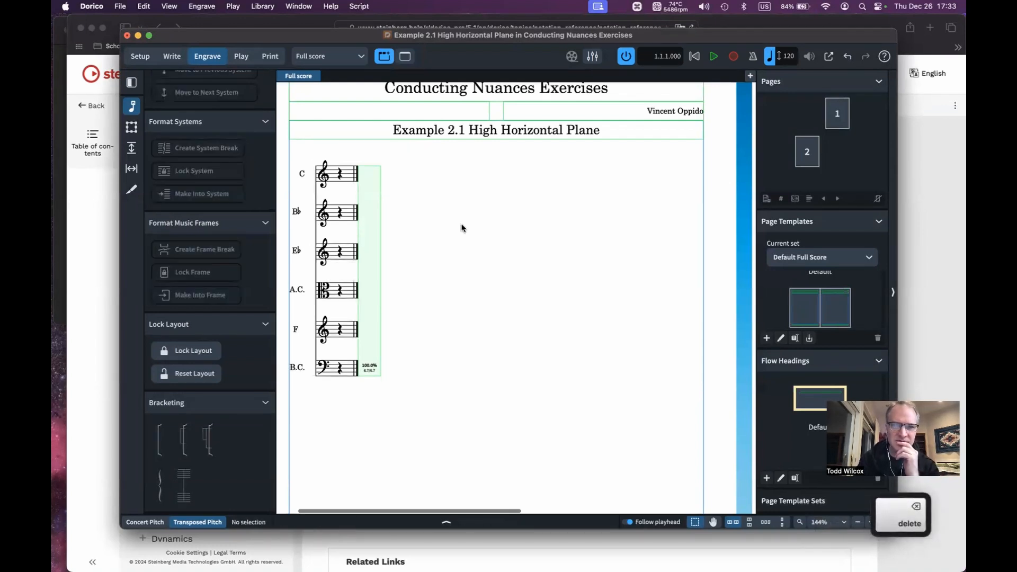
Bracket the C and B♭ staves as one group and the E♭ through F staves as another in Example 2.1
left_click(339, 174)
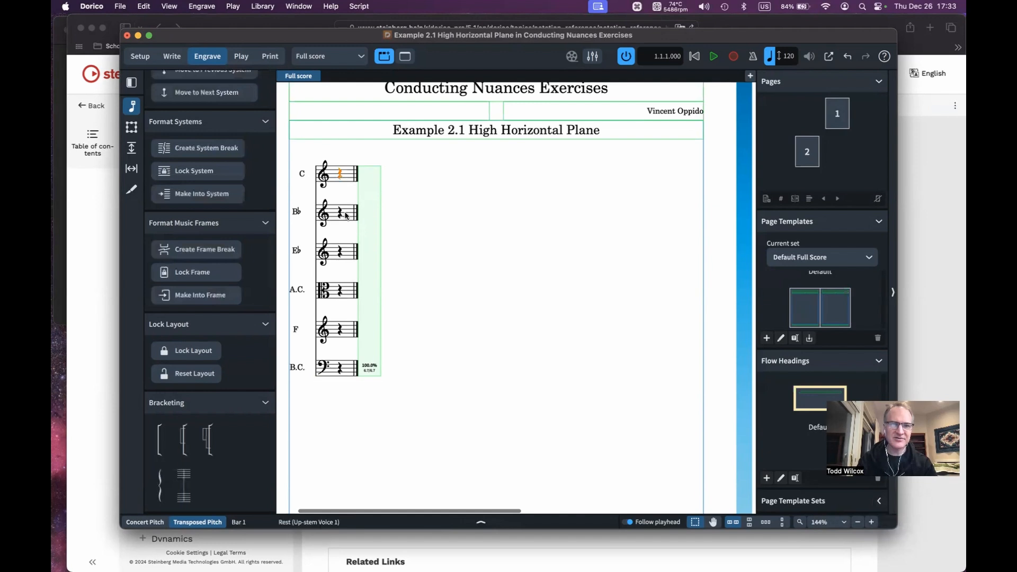
left_click(342, 217, "shift")
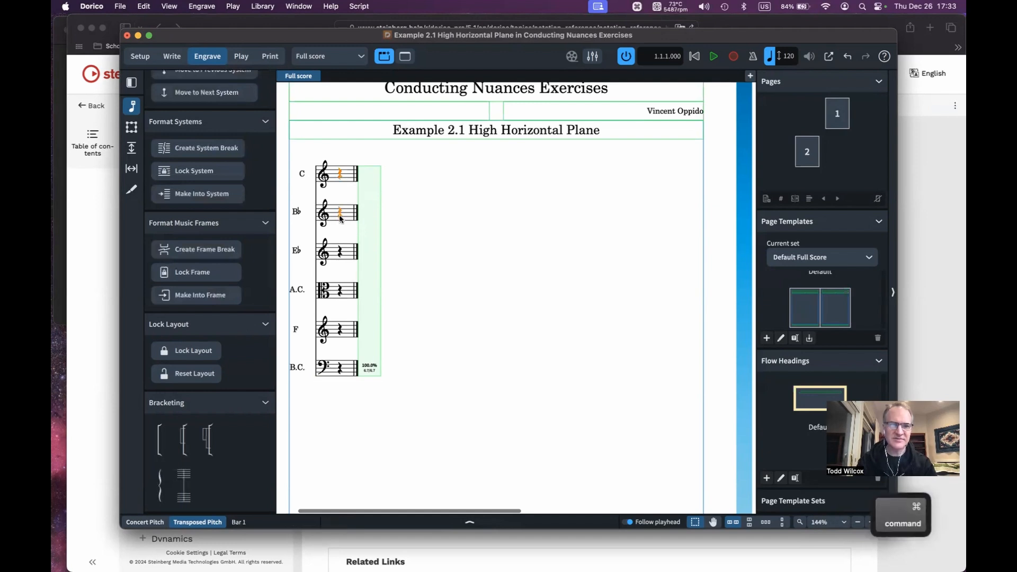
left_click(159, 439)
left_click(342, 260)
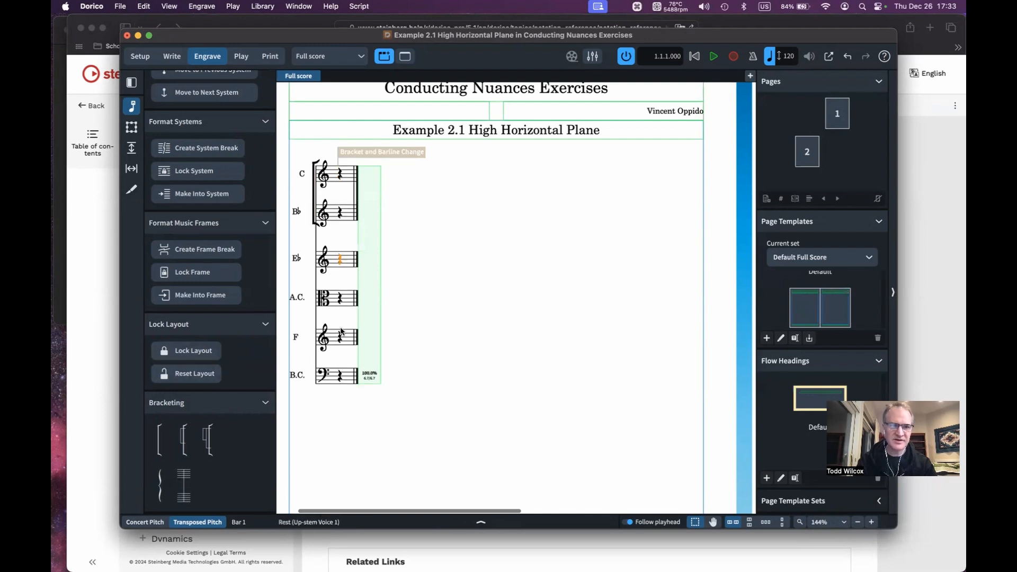
left_click(342, 337, "shift")
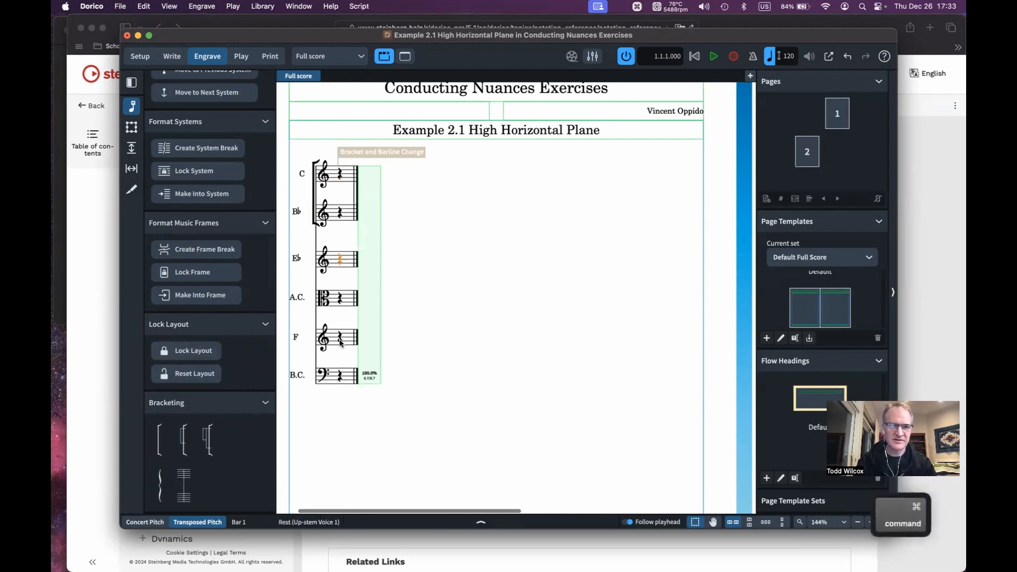
left_click(161, 440)
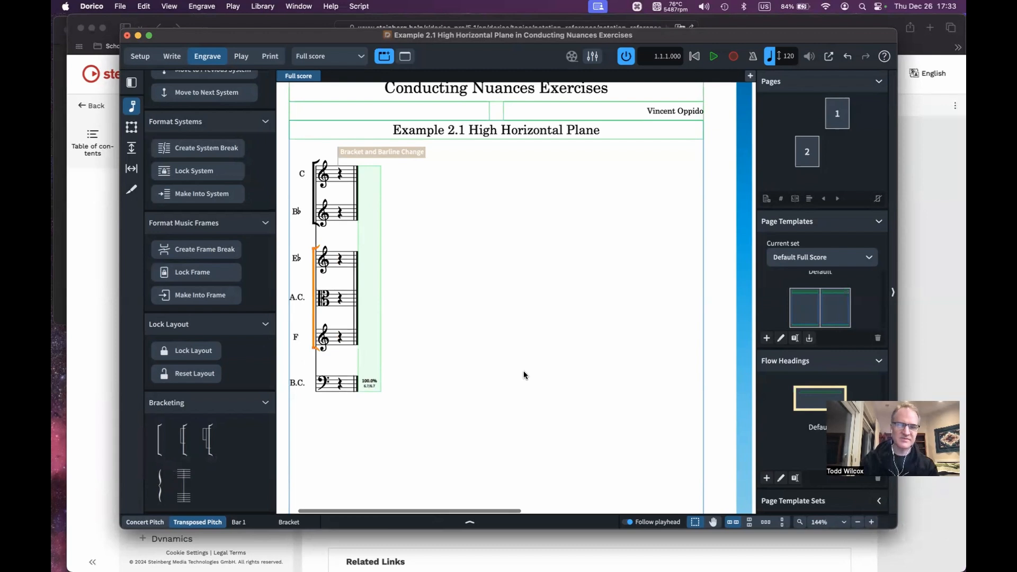
Add brackets in Example 2.2 around the C and B♭ staves and around the E♭, A.C. and F staves
scroll(524, 375, "right", 10)
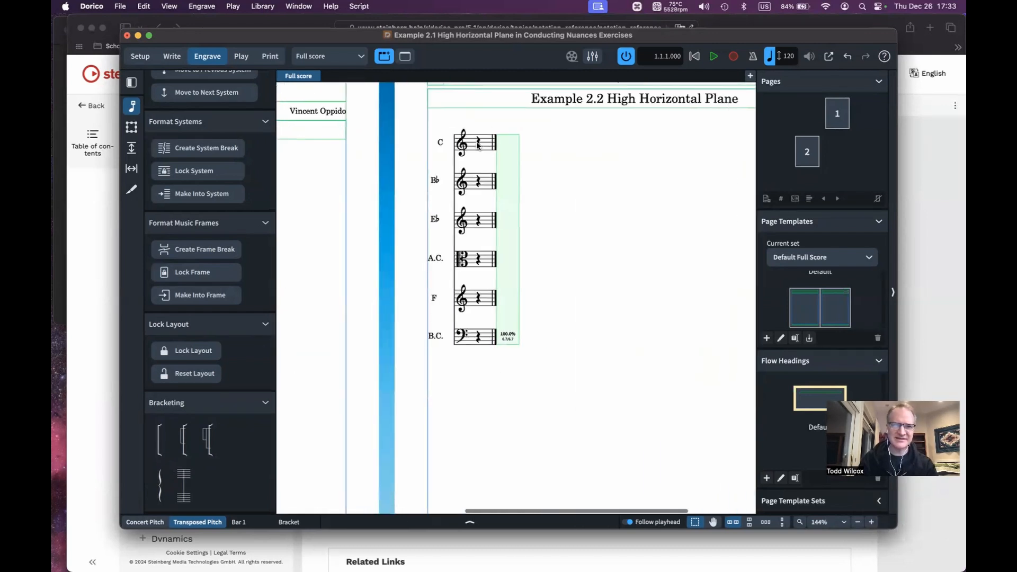
left_click(478, 144)
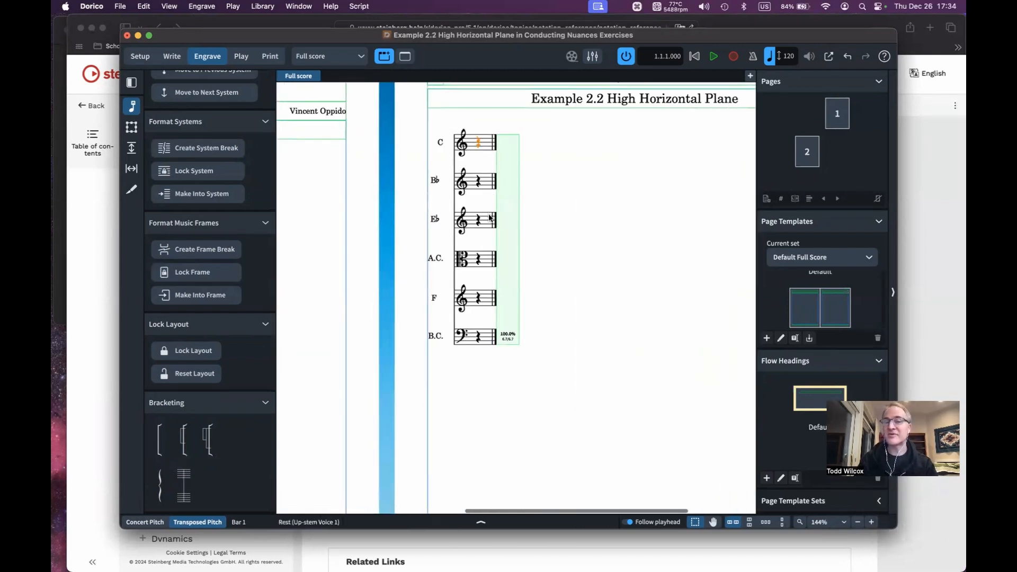
key("super")
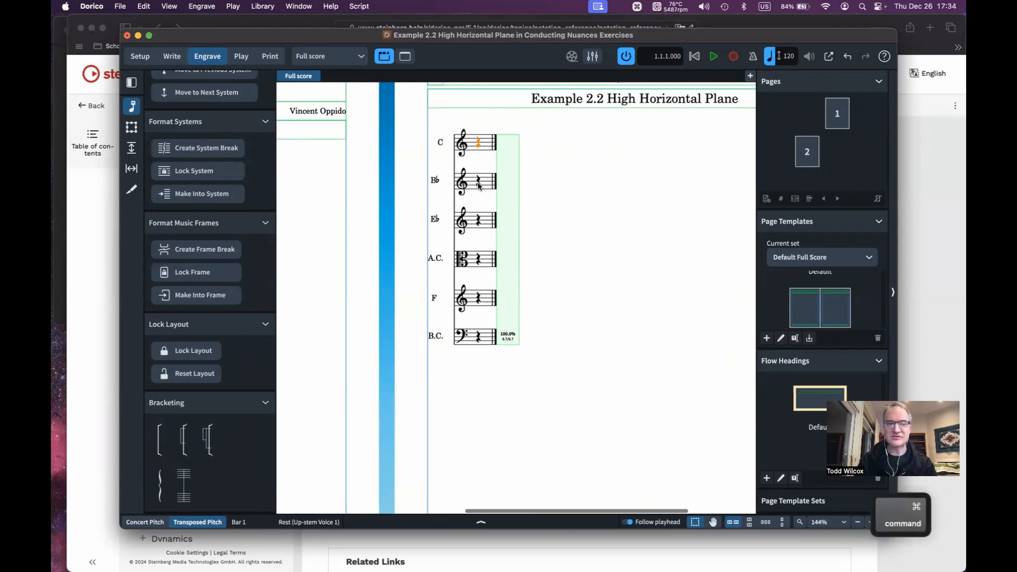
left_click(477, 185, "super")
left_click(159, 439)
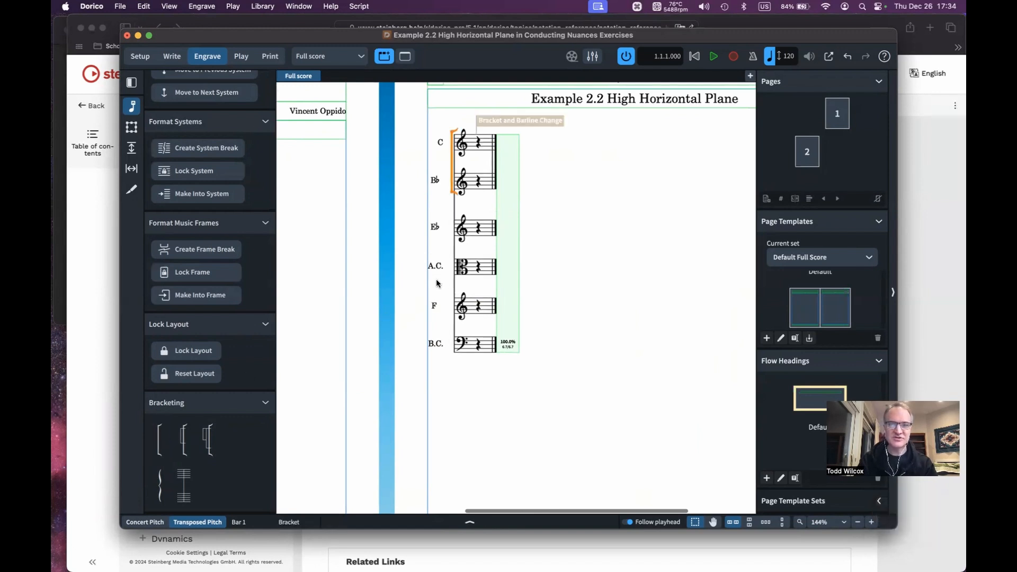
left_click(478, 303, "super")
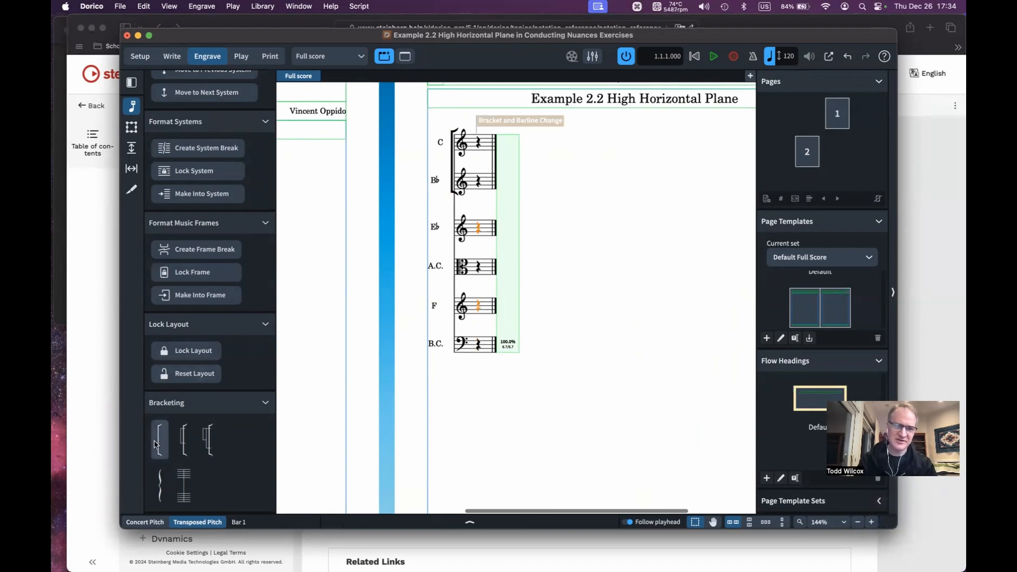
left_click(155, 437)
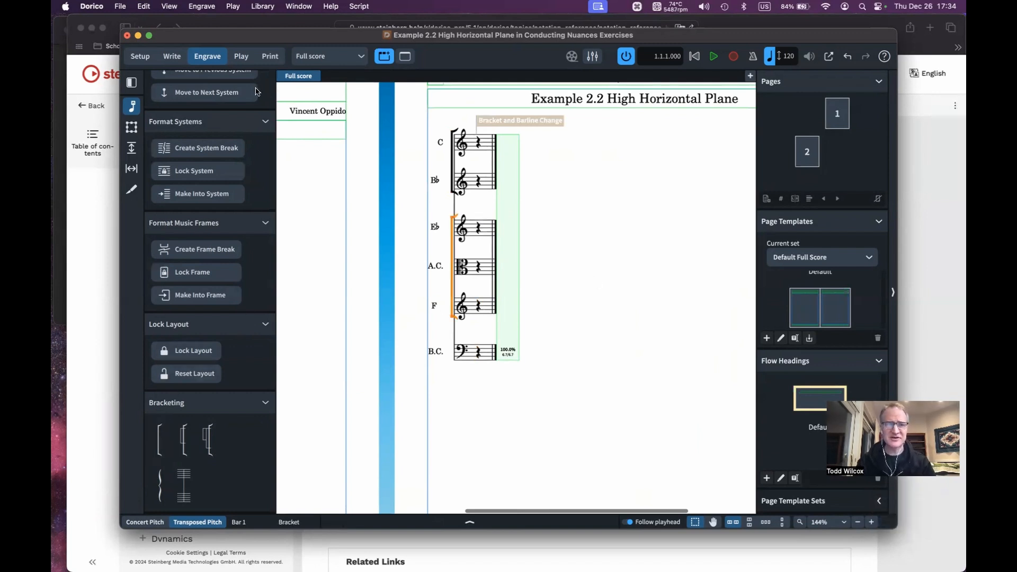
Duplicate the Example 2.2 High Horizontal Plane flow in Setup mode
scroll(466, 352, "left", 3)
scroll(466, 352, "right", 5)
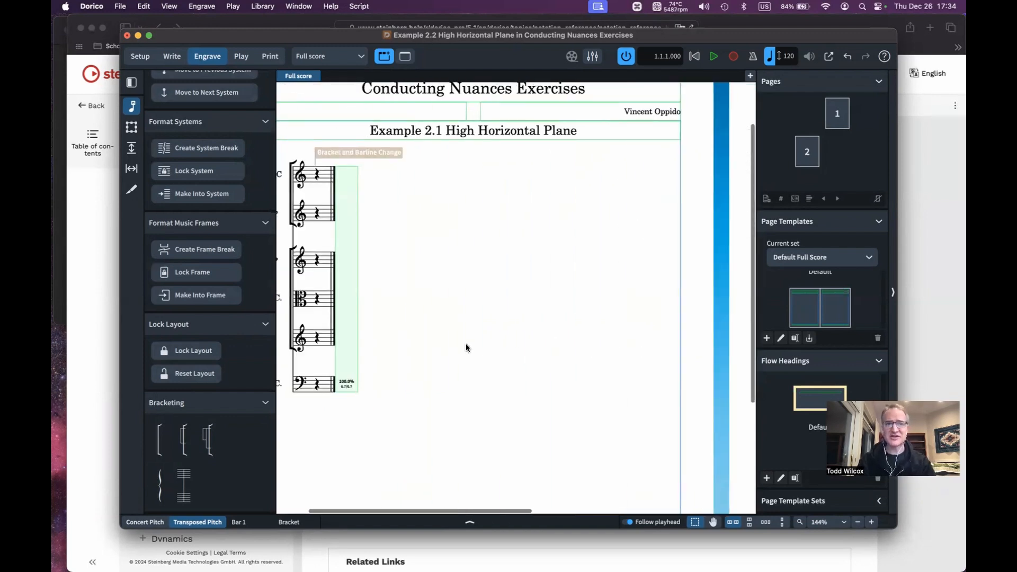
left_click(138, 59)
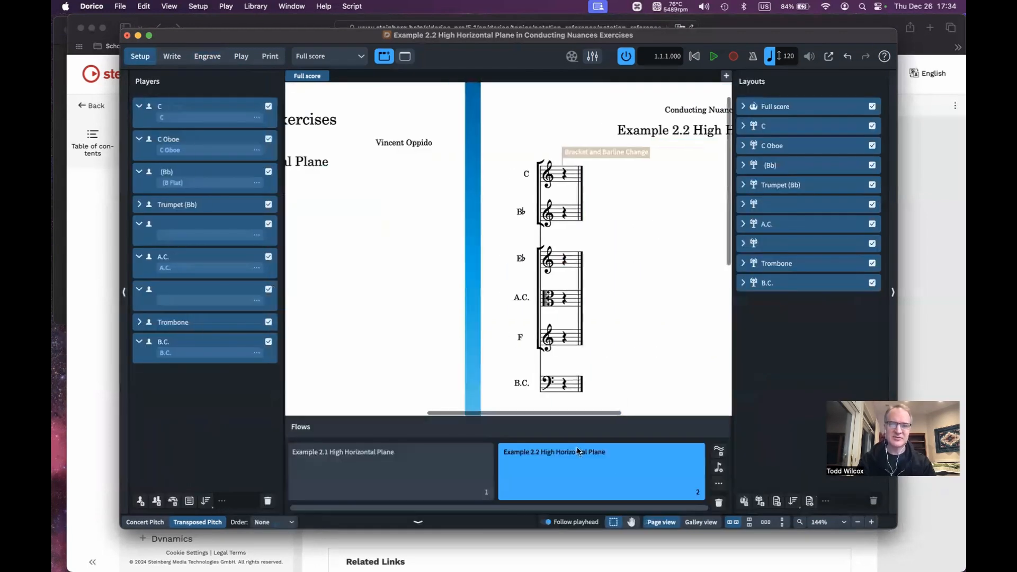
left_click(718, 483)
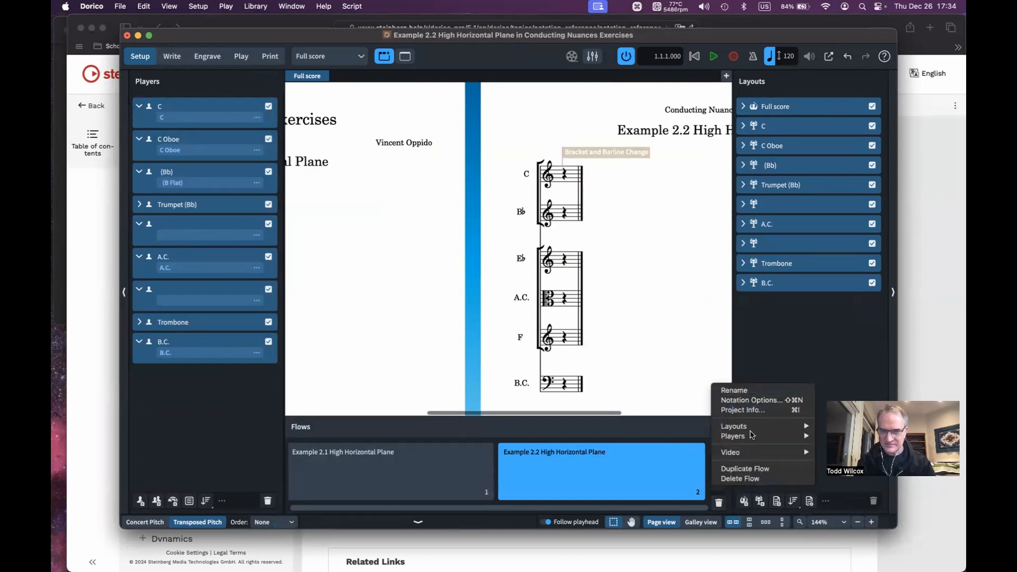
left_click(760, 470)
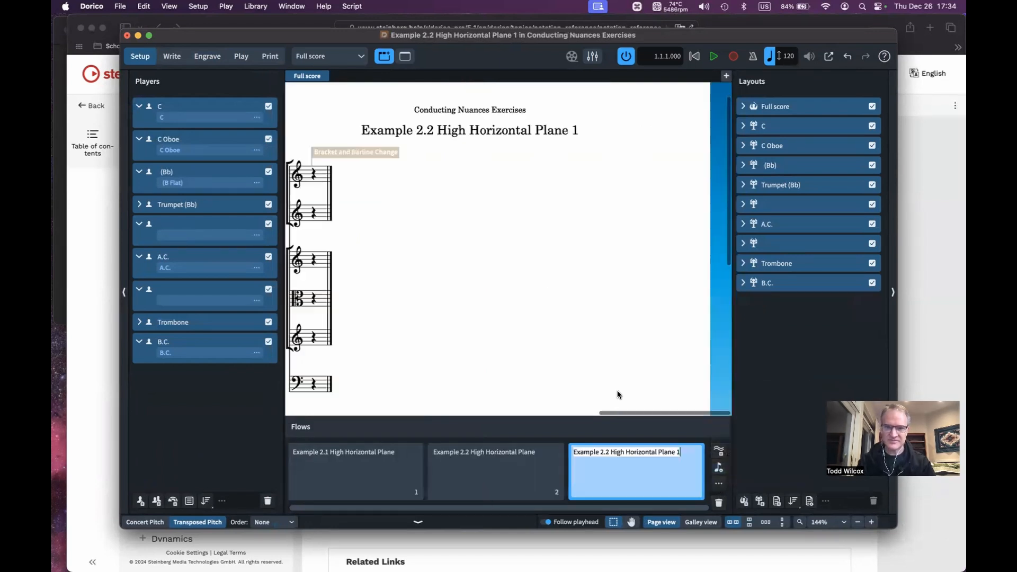
Rename the duplicated flow as Example 2.3 Medium Horizontal Plane
left_click(611, 451)
key("BackSpace")
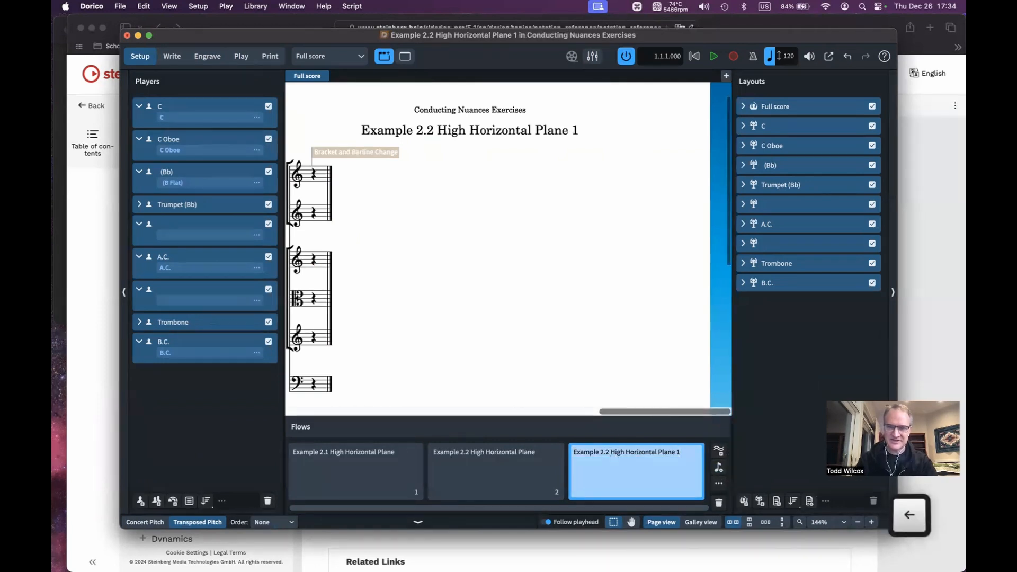
type("3")
key("Right")
key("Right")
key("Right")
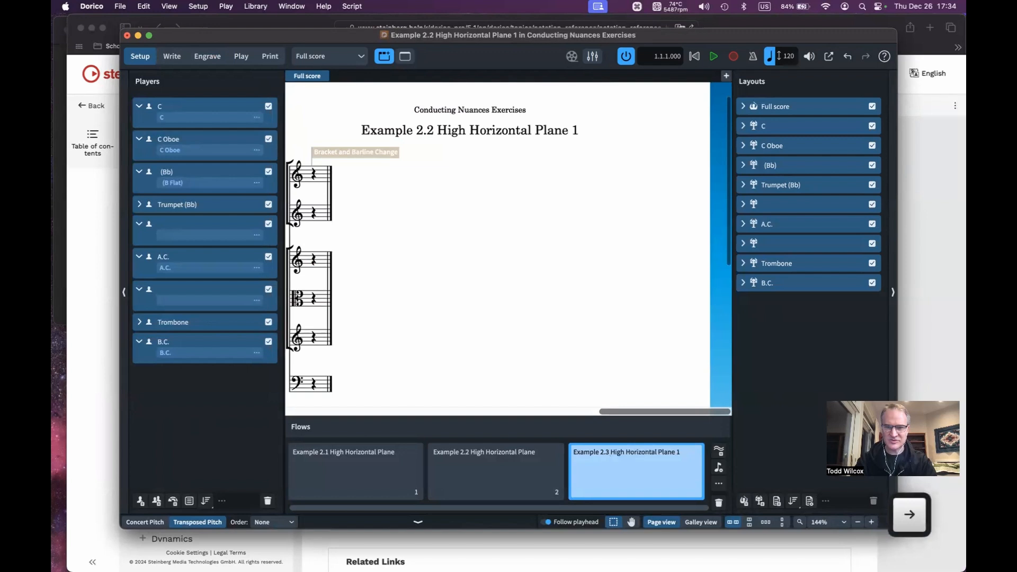
key("BackSpace")
key("BackSpace")
key("BackSpace")
key("BackSpace")
type("Medium")
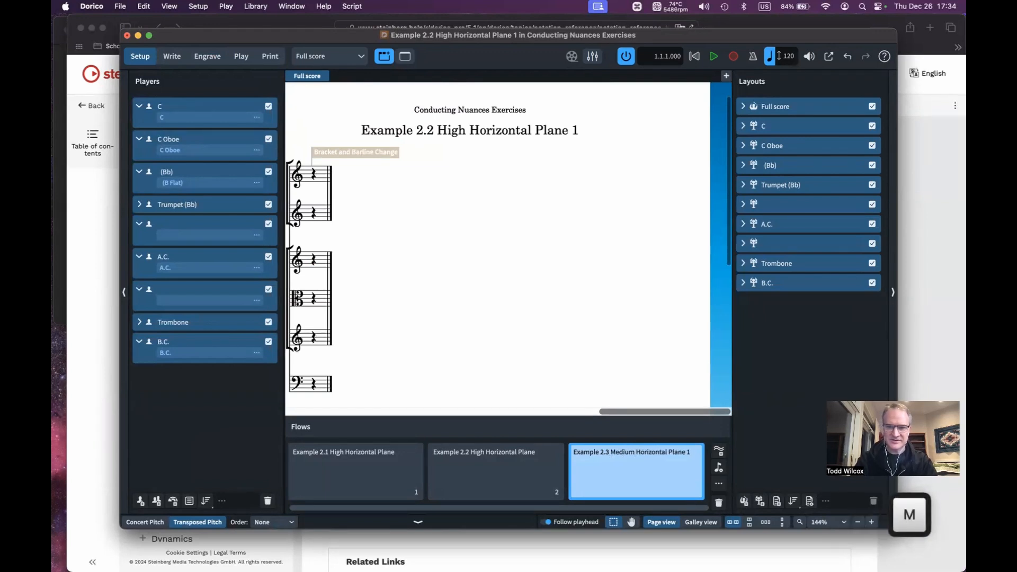
key("super+Right")
key("BackSpace")
key("Return")
scroll(478, 281, "left", 3)
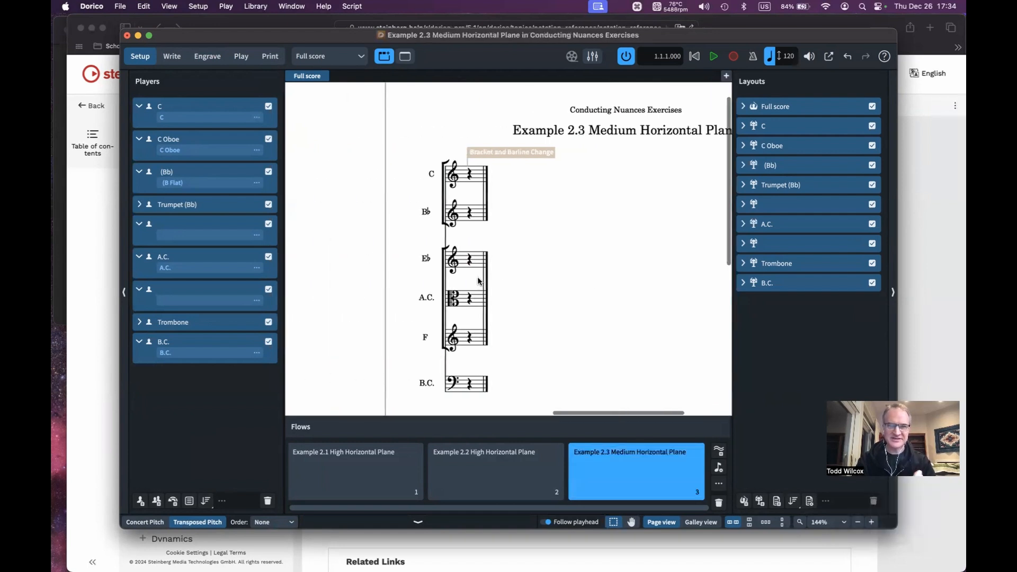
Switch to Write mode and hide the signposts in the score
scroll(538, 257, "left", 5)
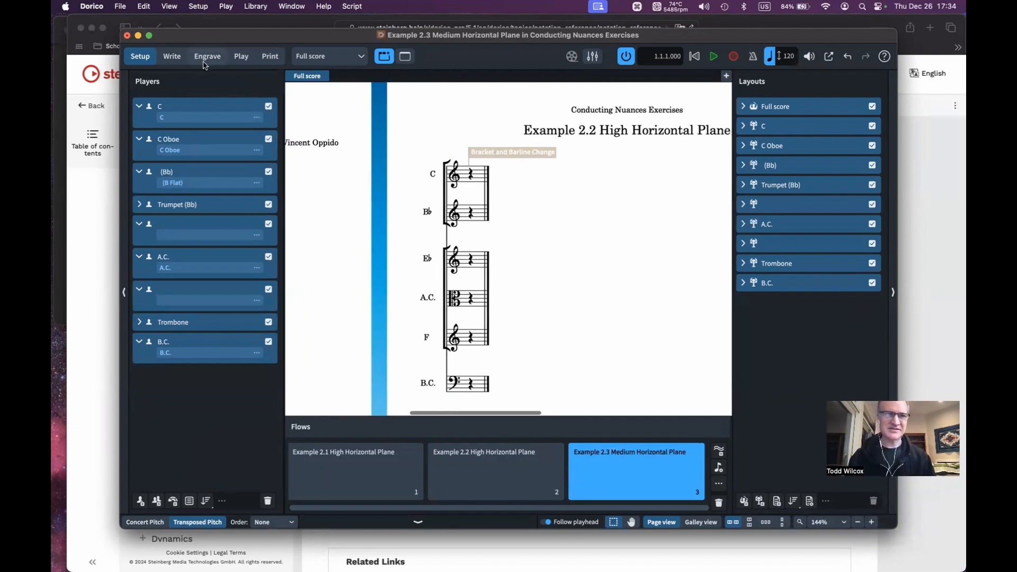
left_click(172, 56)
scroll(482, 322, "left", 5)
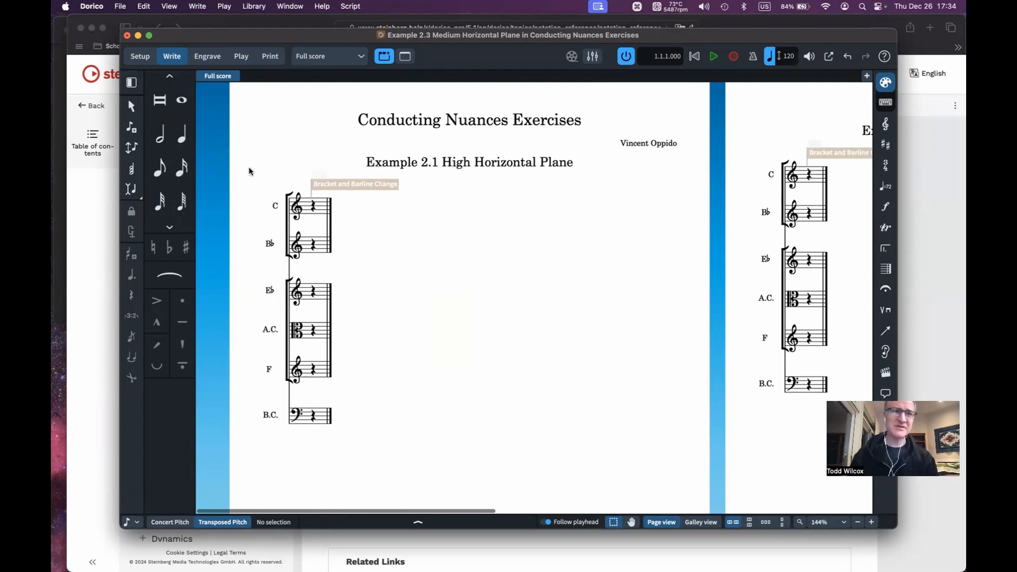
left_click(145, 7)
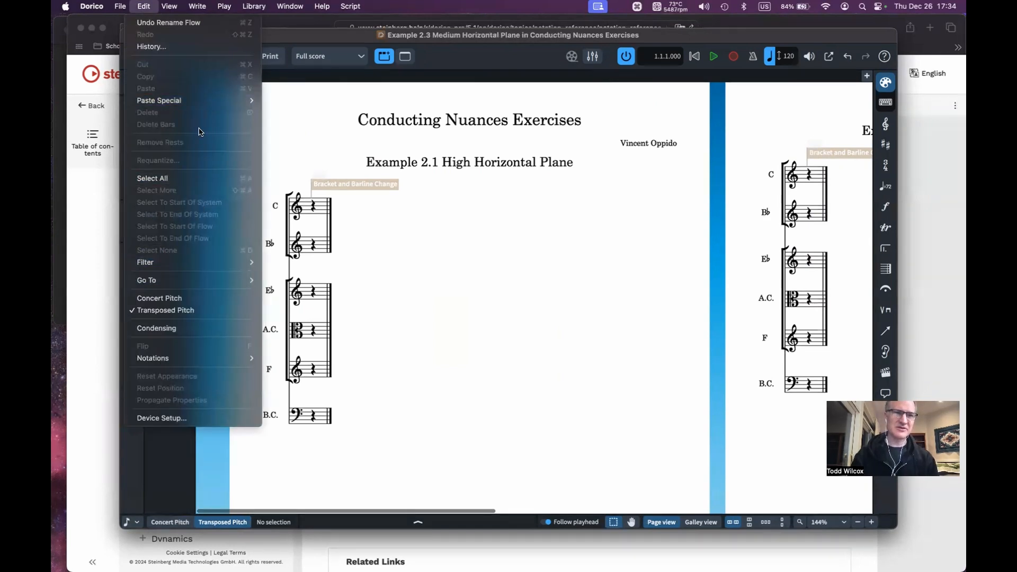
mouse_move(170, 8)
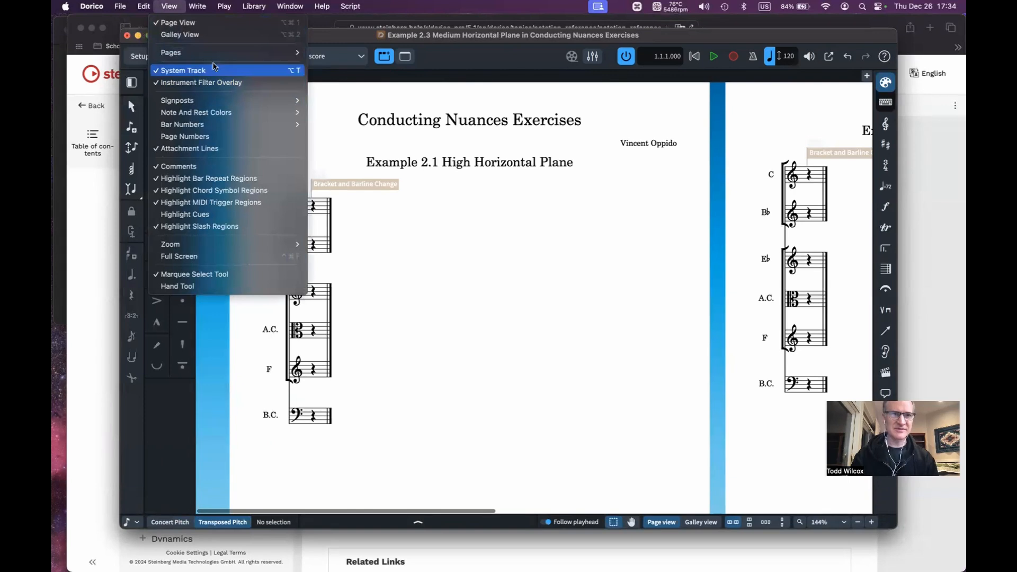
mouse_move(222, 100)
left_click(339, 101)
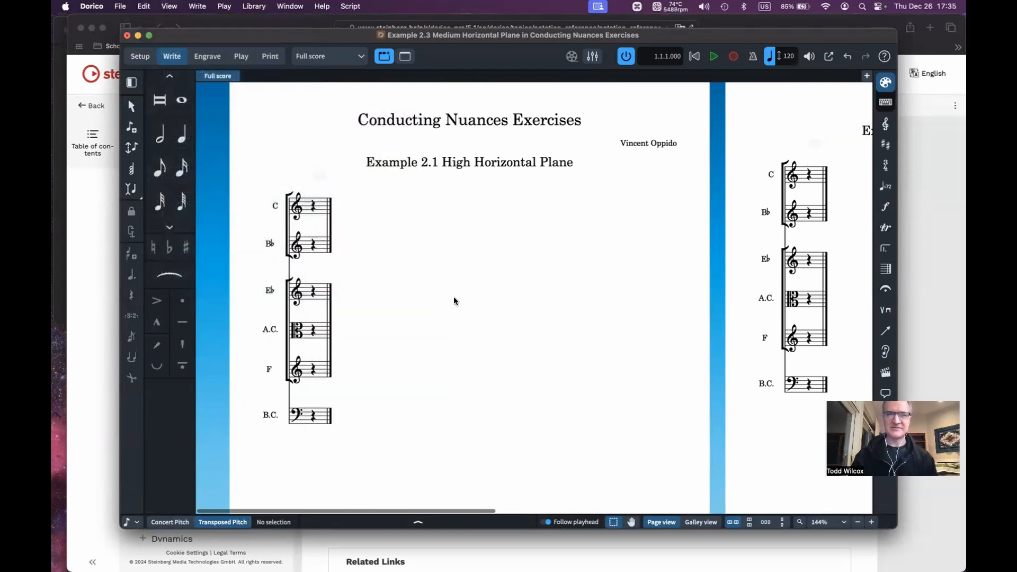
Select the rest on the C staff of Example 2.1 and save the project
scroll(453, 299, "right", 10)
scroll(454, 301, "left", 10)
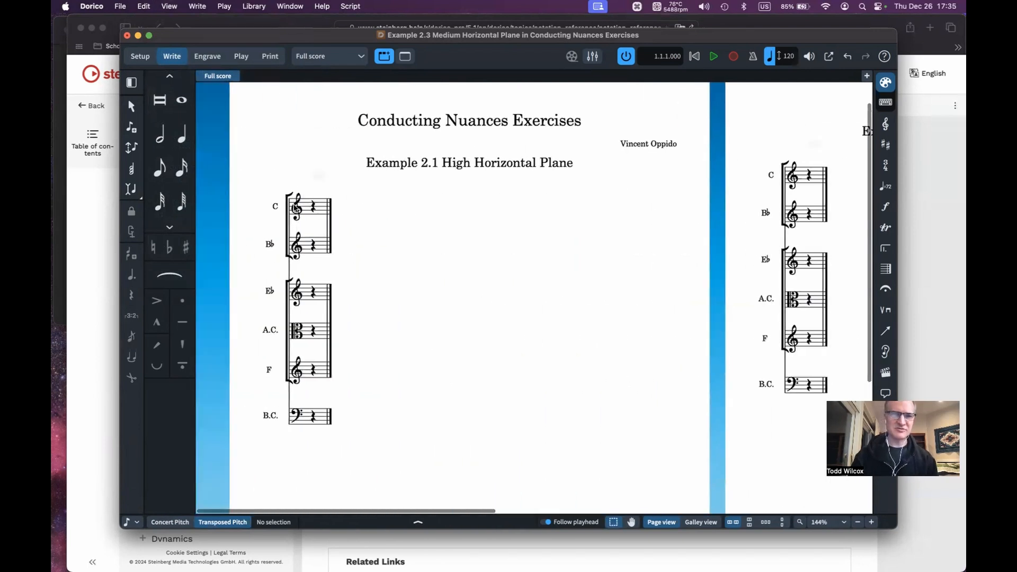
left_click(312, 208)
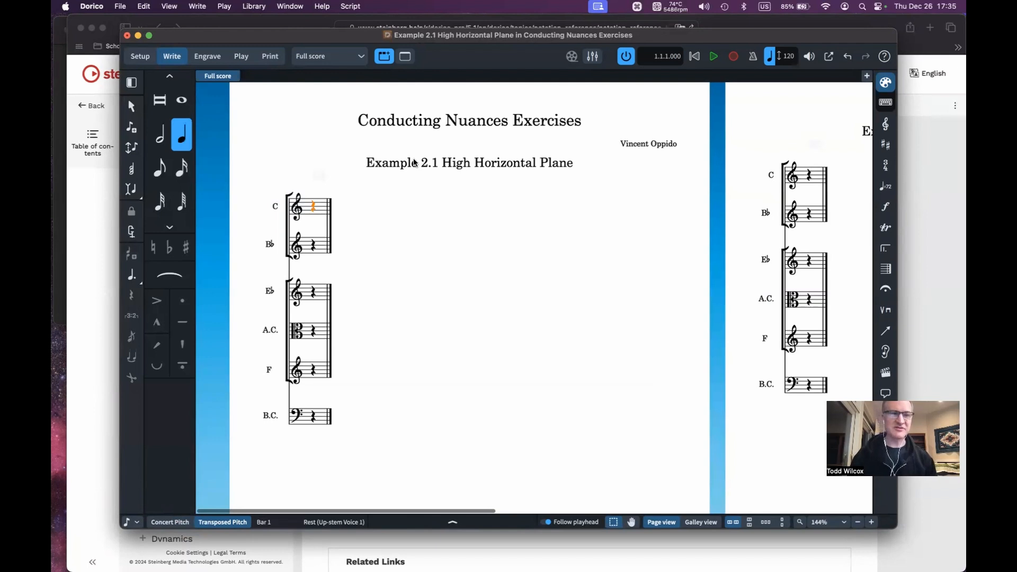
key("super+s")
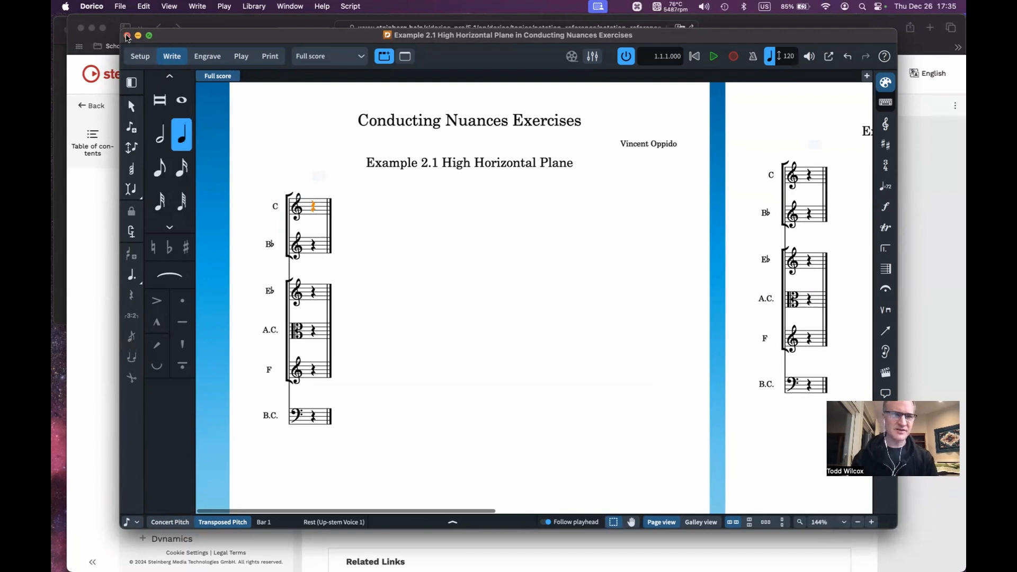
Widen the score window, reduce its height and move it down, leaving the upper part of the desktop free for the reference music
left_click_drag(216, 38, 201, 73)
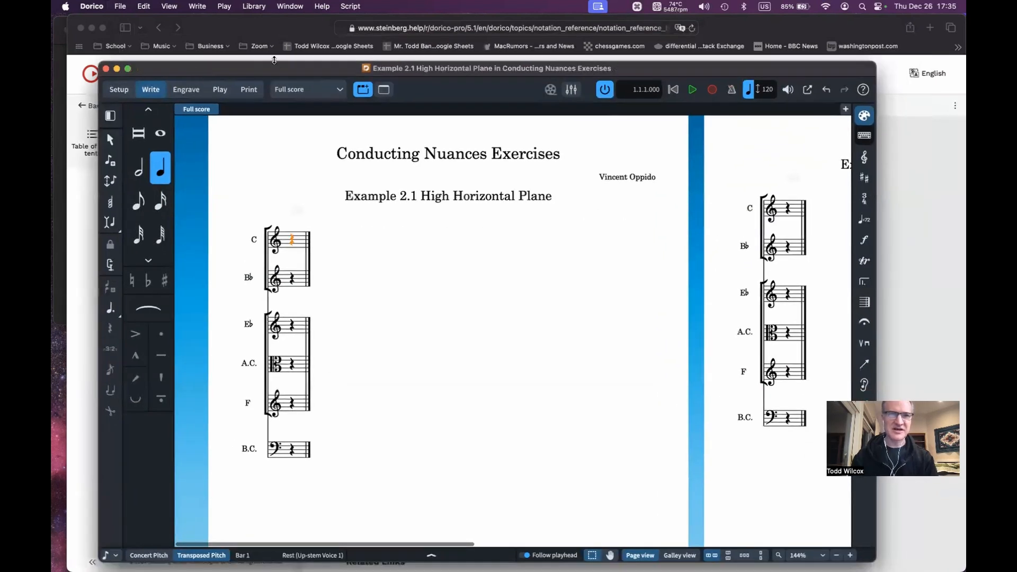
left_click_drag(266, 68, 267, 45)
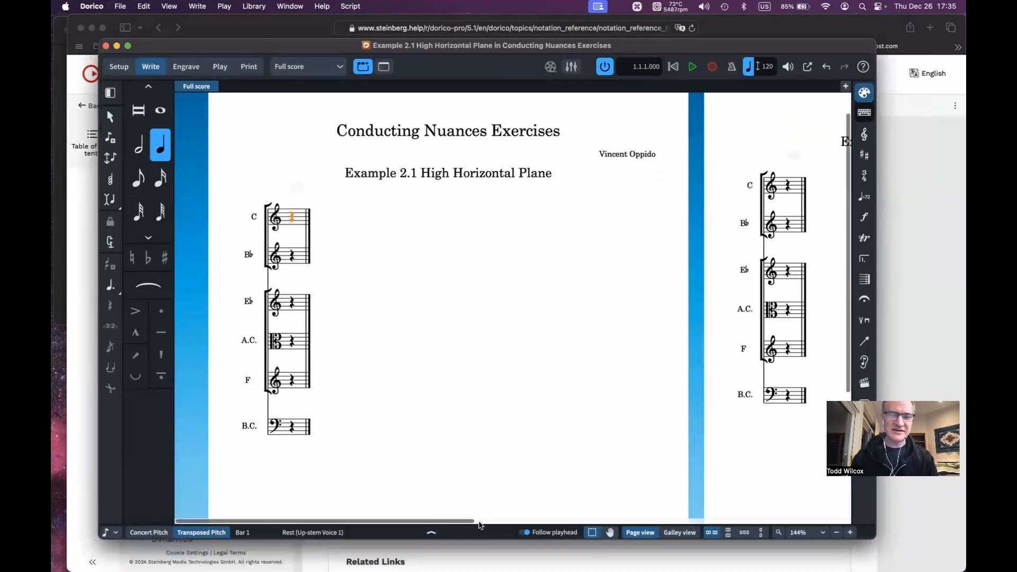
left_click_drag(490, 538, 491, 471)
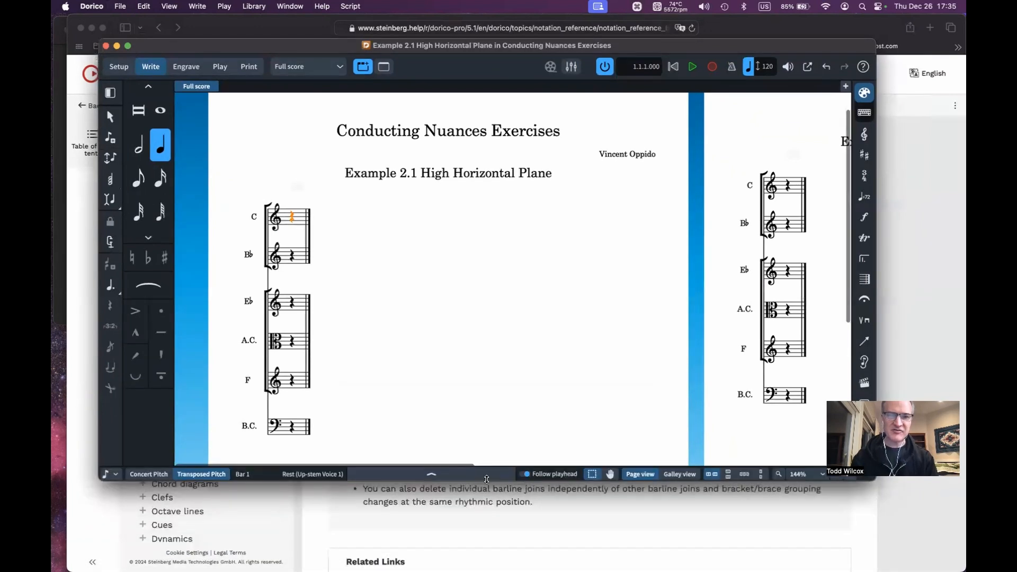
scroll(482, 411, "down", 3)
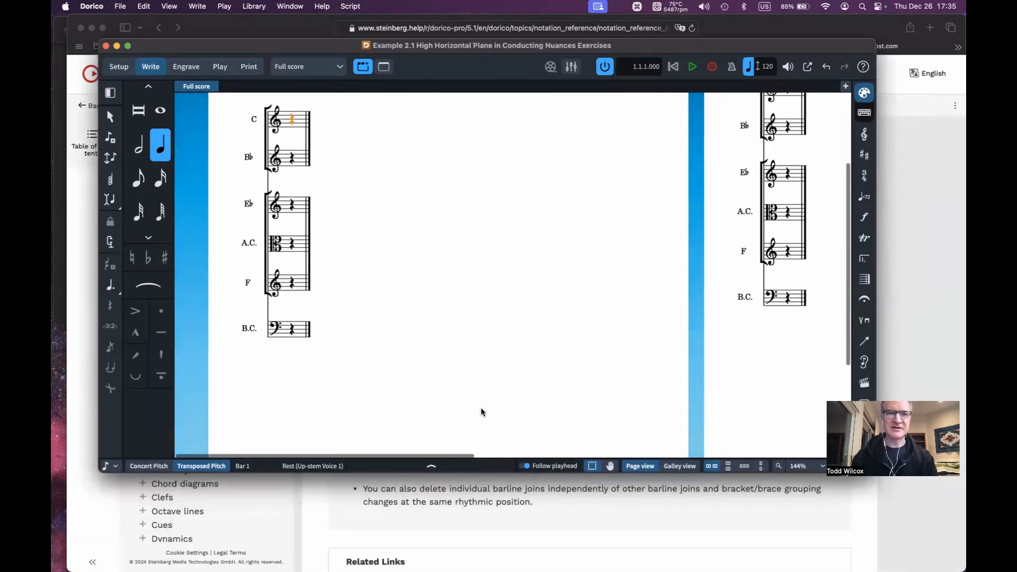
left_click_drag(516, 473, 514, 382)
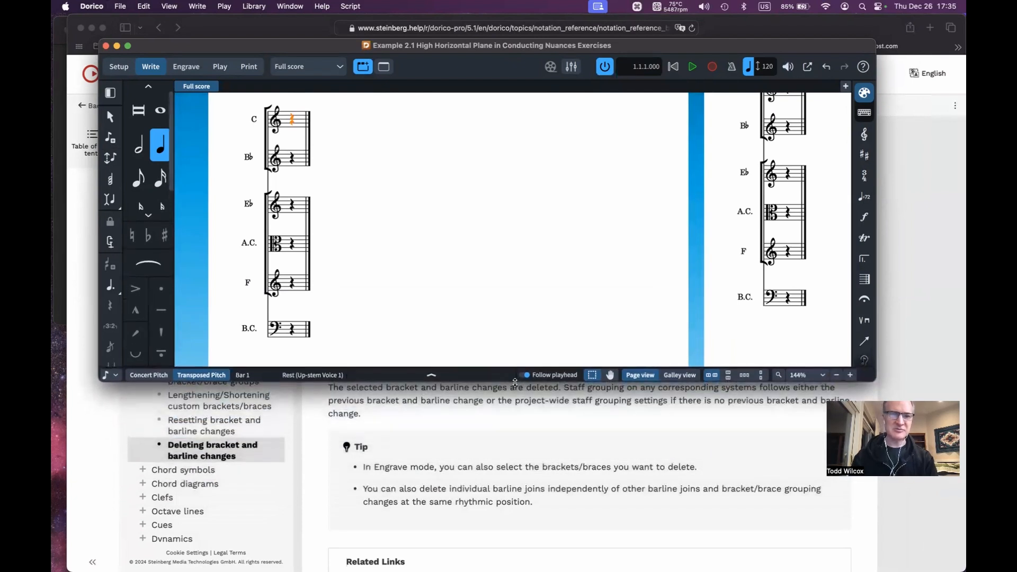
left_click_drag(325, 51, 299, 108)
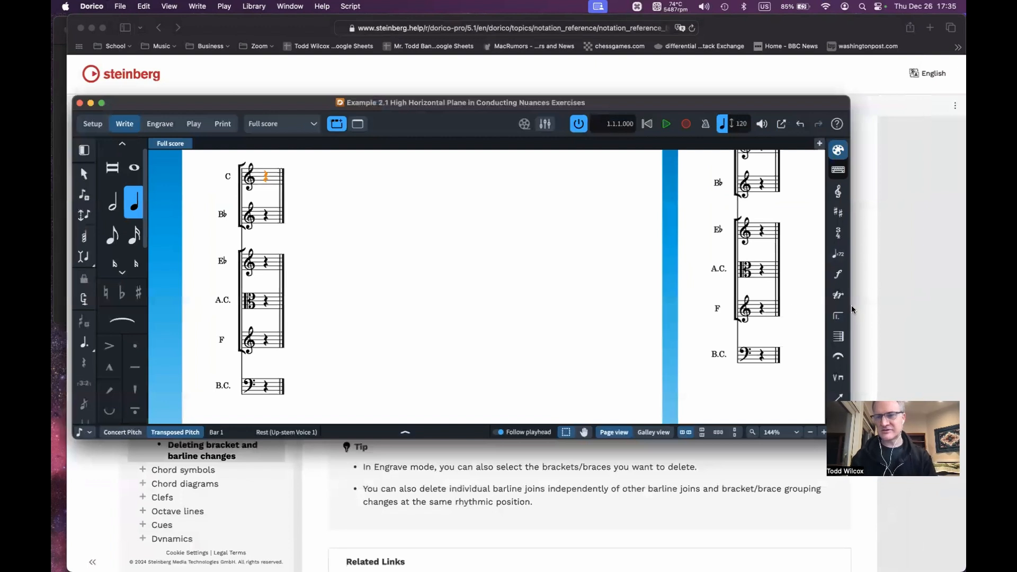
left_click_drag(850, 310, 959, 292)
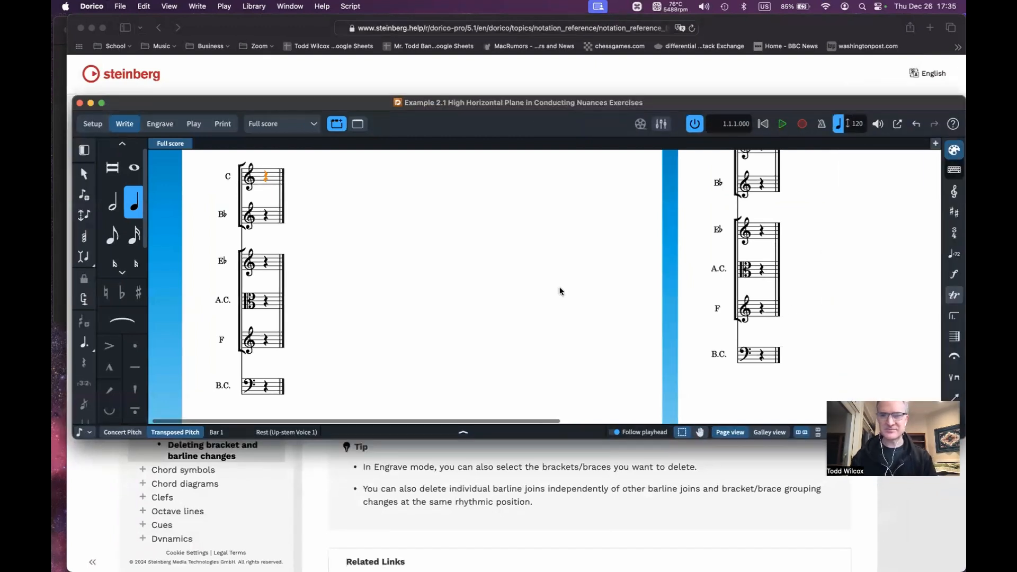
scroll(561, 291, "up", 3)
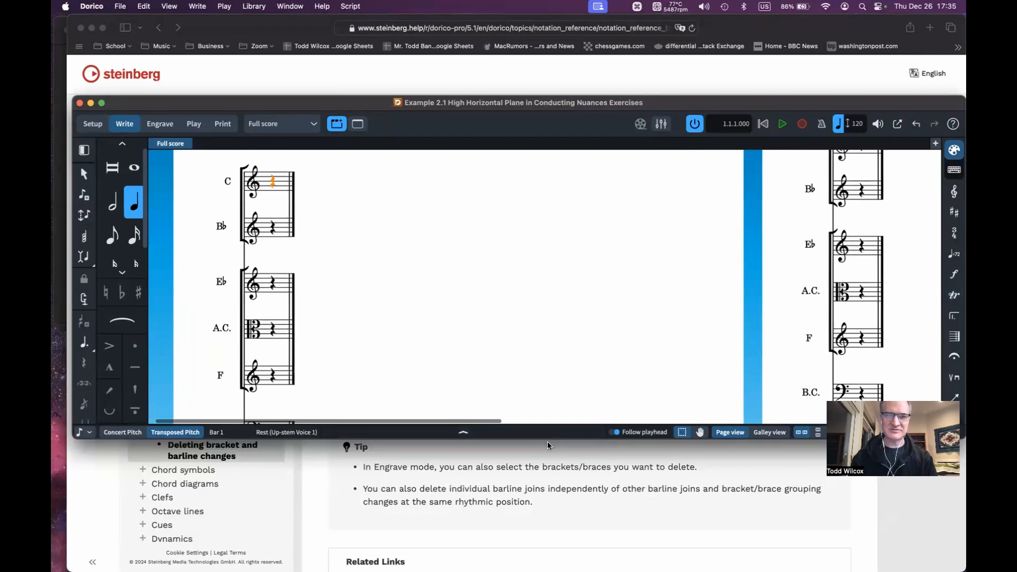
left_click_drag(547, 439, 545, 488)
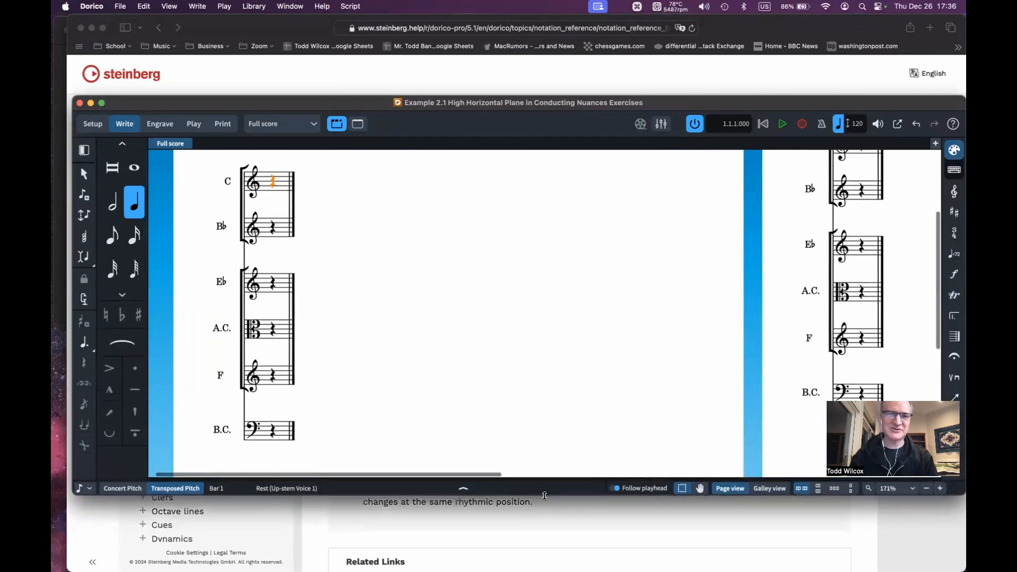
left_click_drag(366, 104, 335, 184)
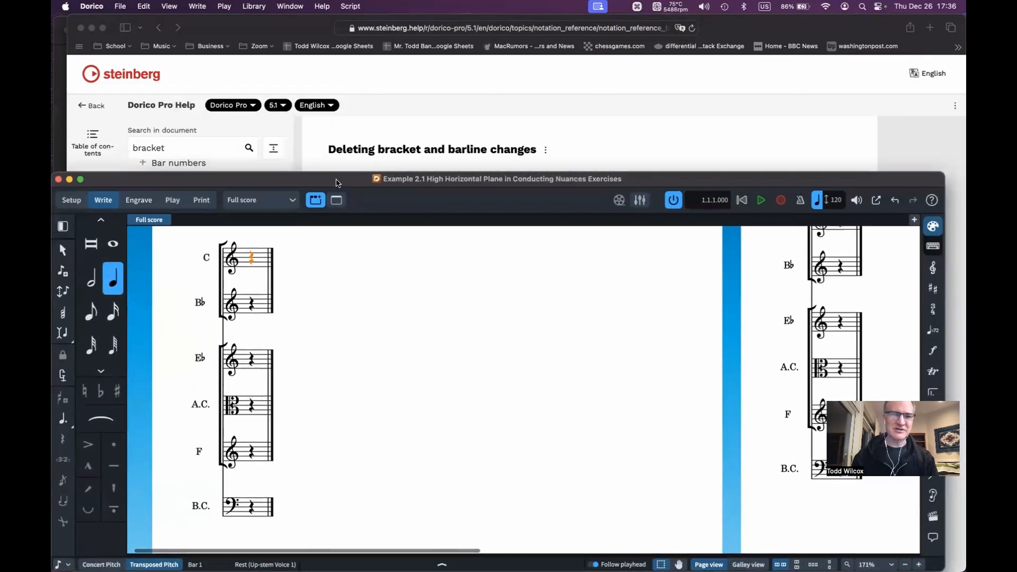
Bring the reference document Maiello Nuances 2.1-2.2.pdf forward in Preview, then return to the score in Dorico
key("super+Tab")
key("super+Tab")
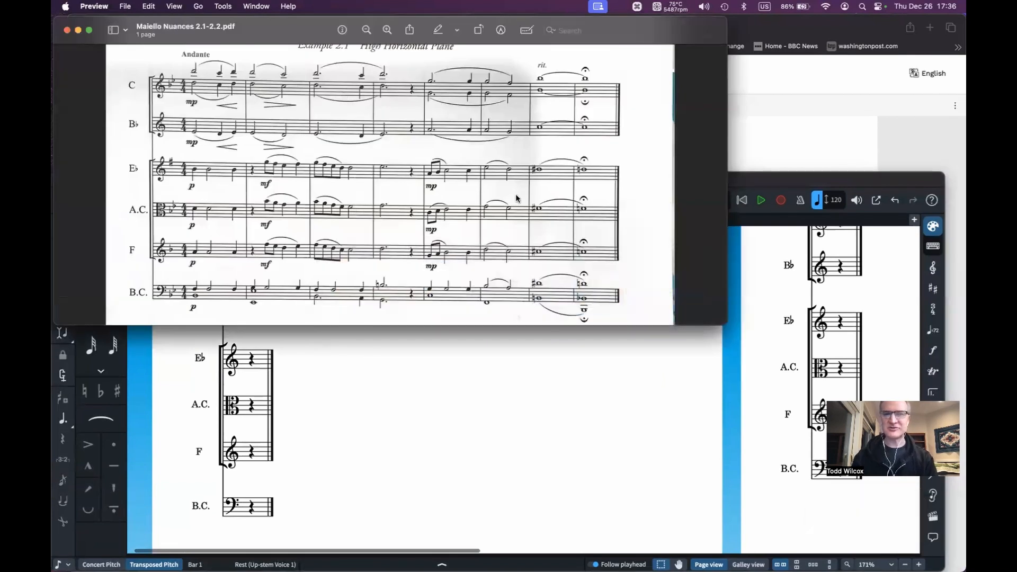
left_click(771, 180)
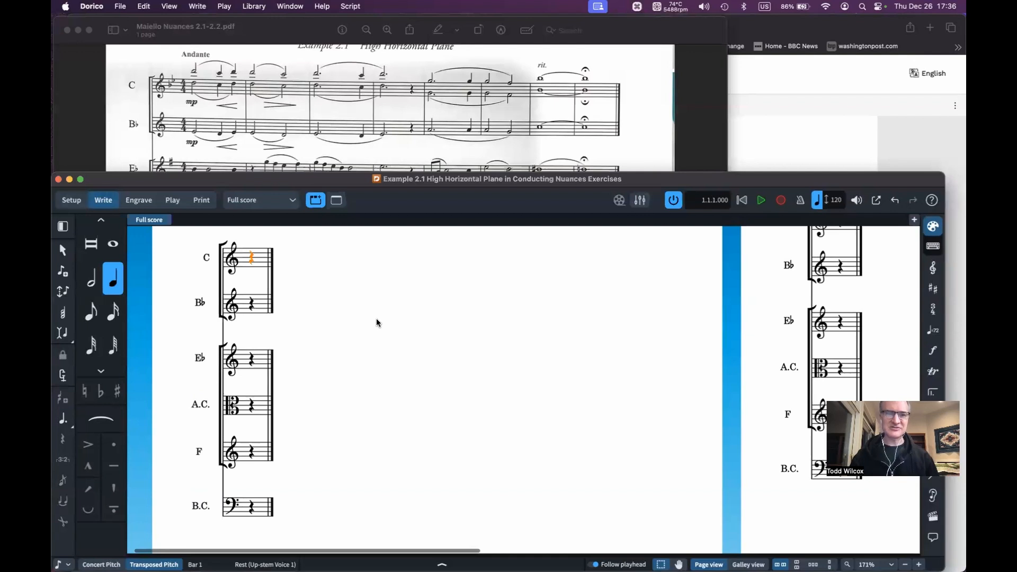
Add a B♭ major key signature at the start of Example 2.1
scroll(377, 323, "up", 3)
scroll(377, 323, "down", 3)
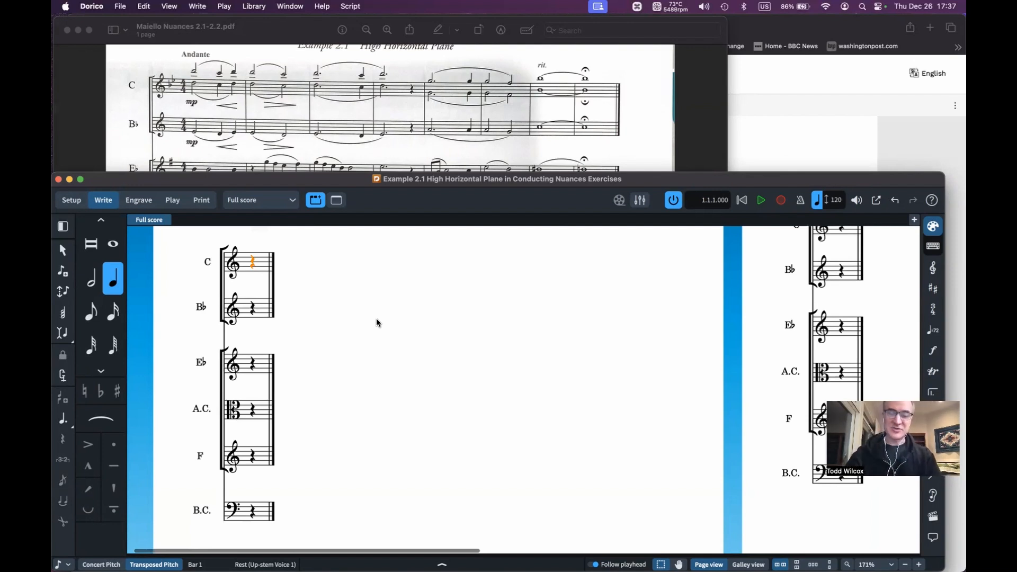
key("shift+k")
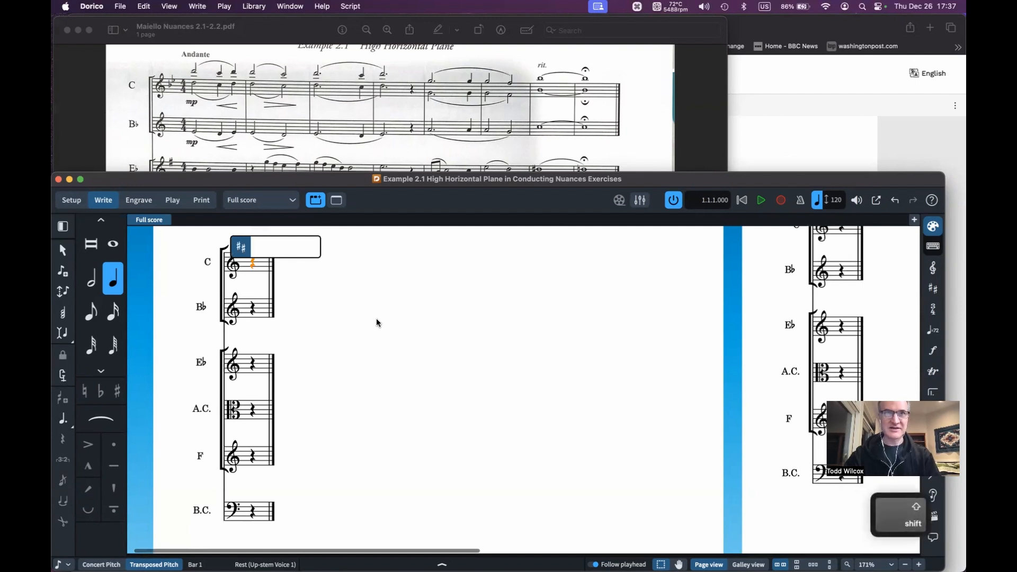
type("Bb")
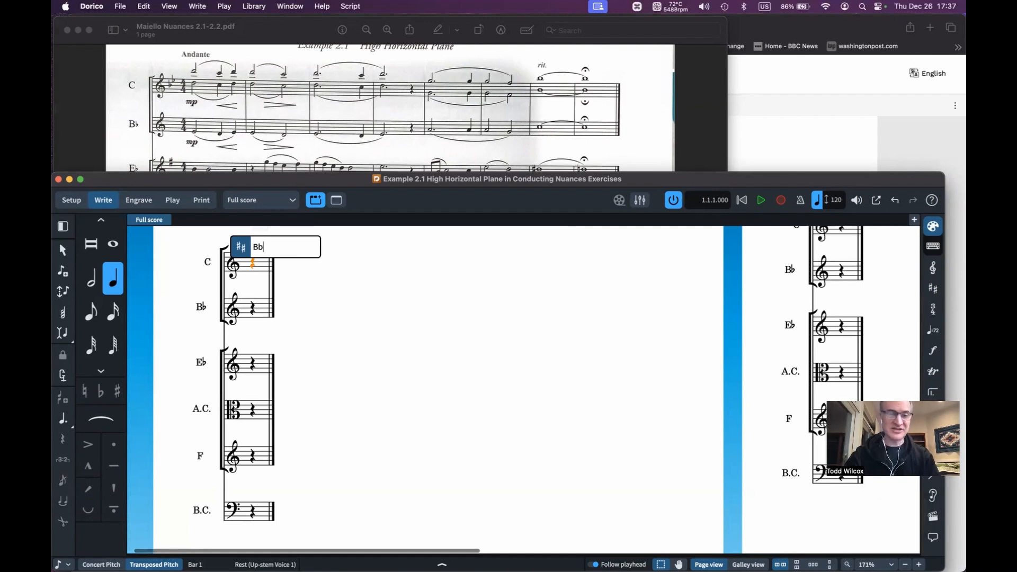
key("Return")
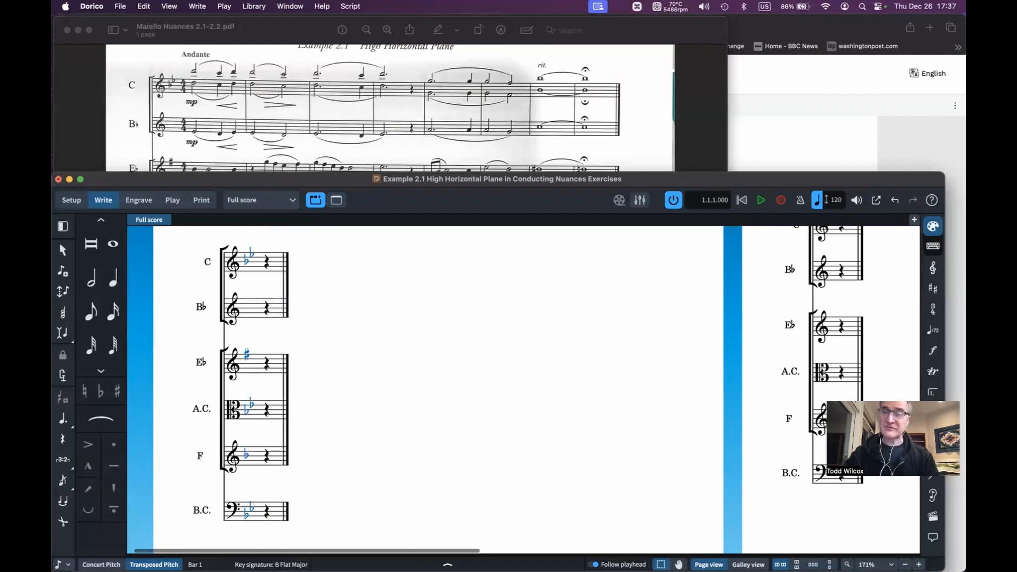
Enter the additive time signature [3+2+2]/8 for the start of Example 2.1 without applying it
key("shift+m")
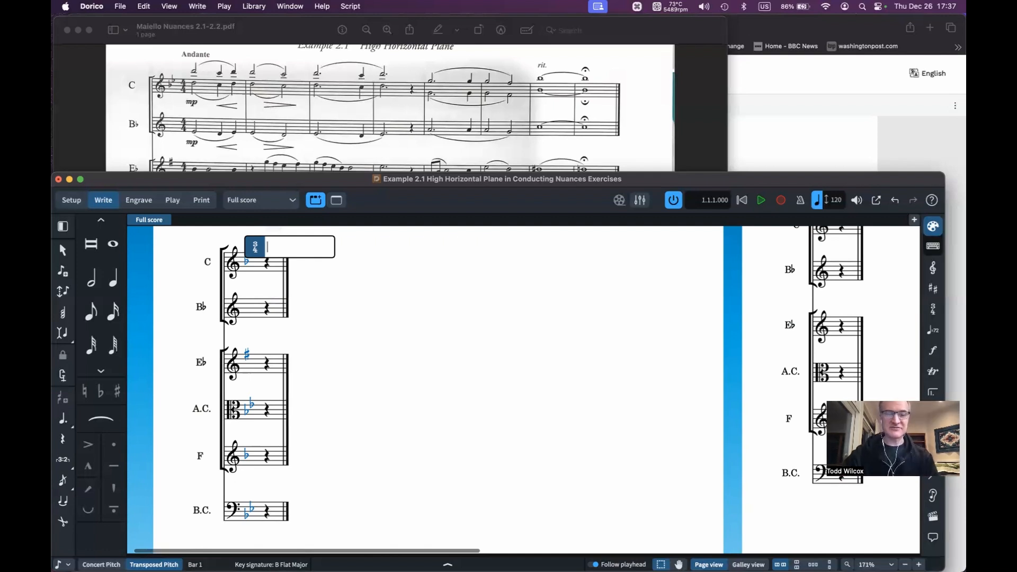
type("4/4")
key("BackSpace")
key("BackSpace")
key("BackSpace")
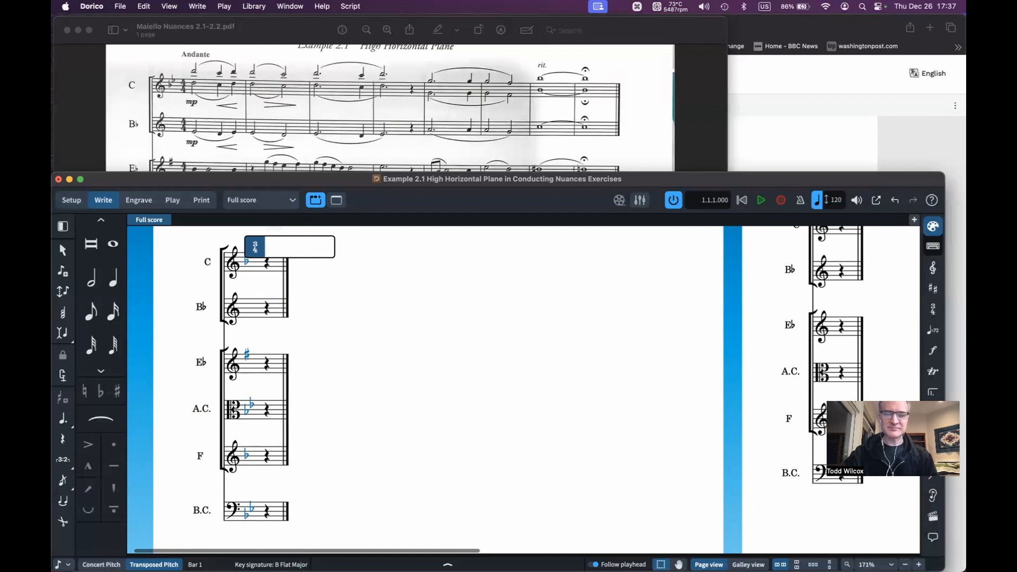
type("[")
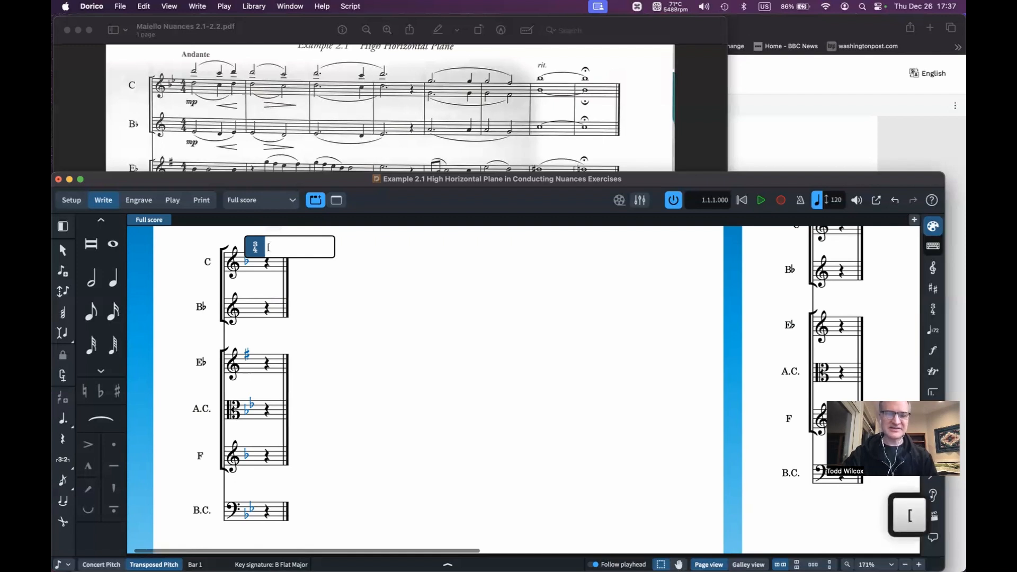
type("3+")
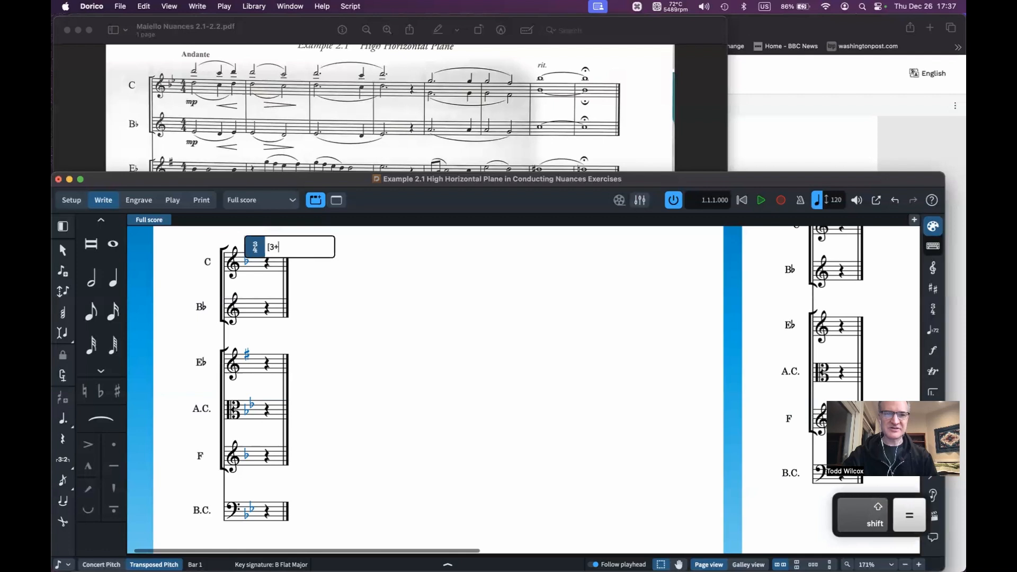
type("2+2")
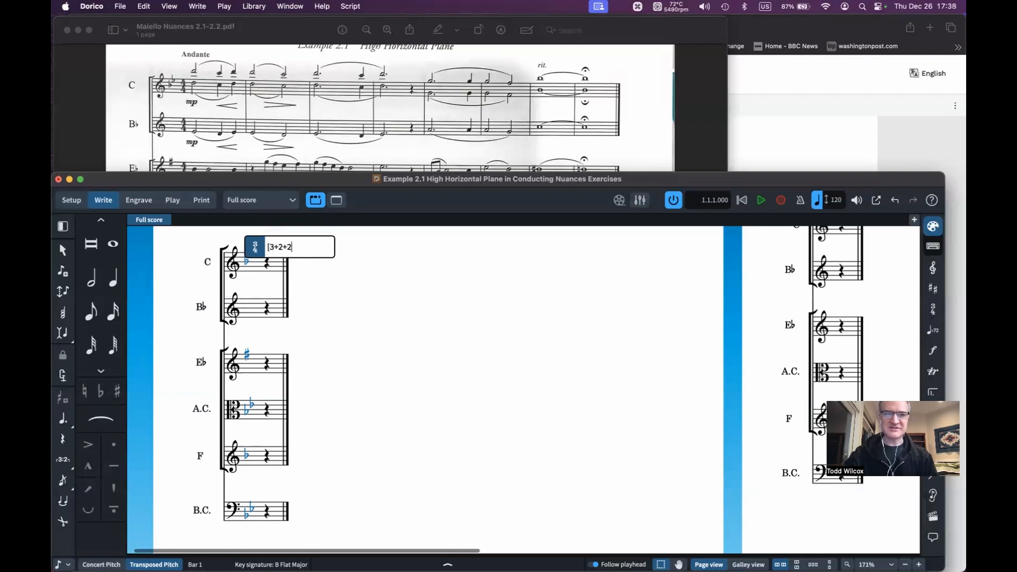
type("]/8")
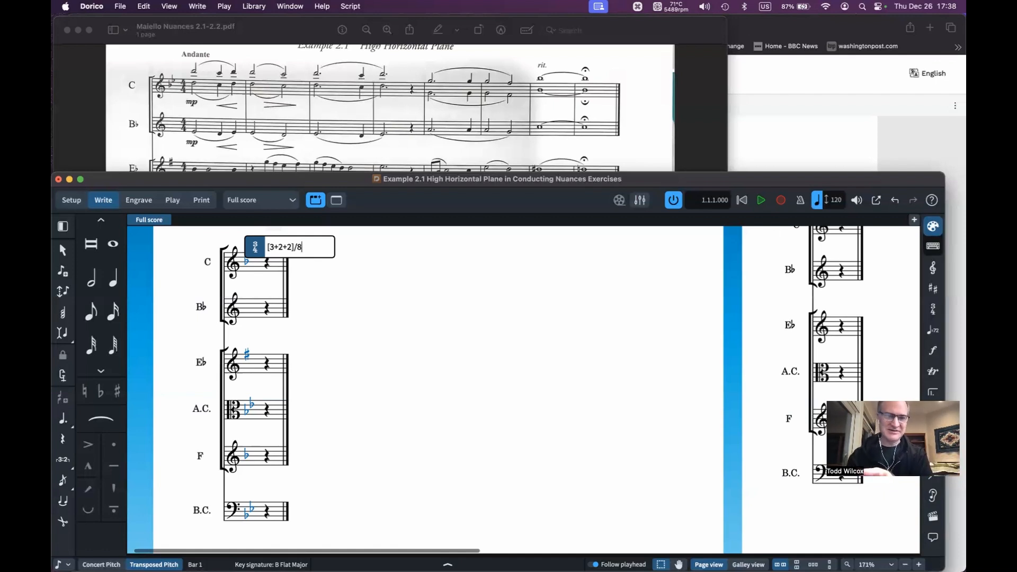
Replace the unapplied time signature entry with 4/4 and add it at the start of Example 2.1
key("BackSpace")
key("BackSpace")
key("BackSpace")
key("BackSpace")
key("BackSpace")
key("BackSpace")
key("BackSpace")
key("BackSpace")
key("BackSpace")
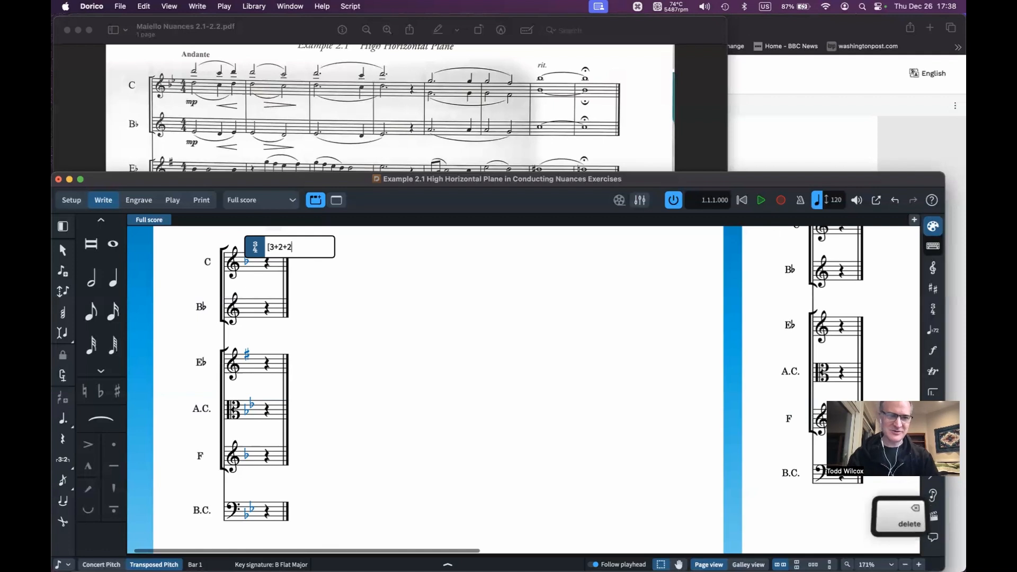
type("4/4")
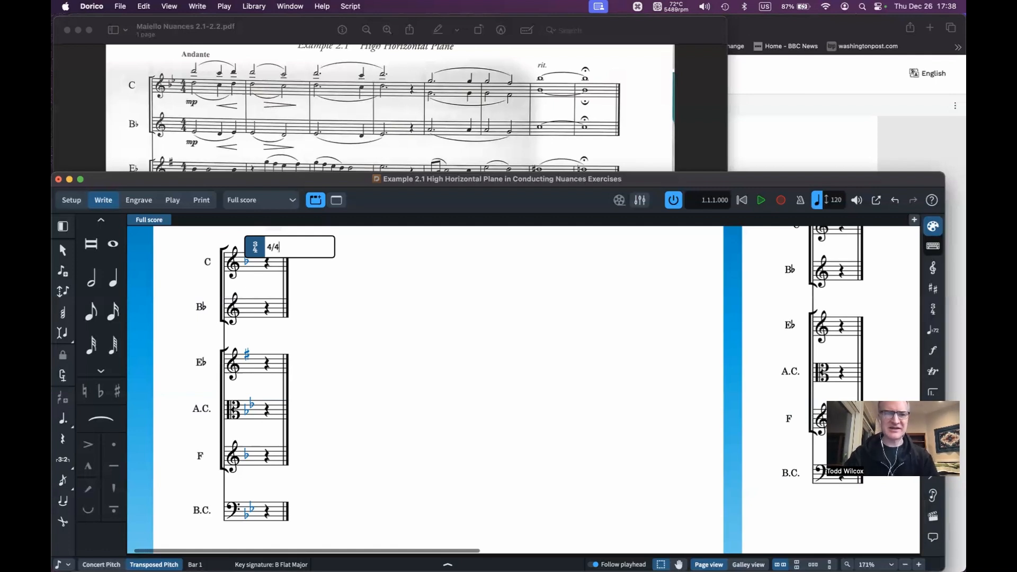
key("Return")
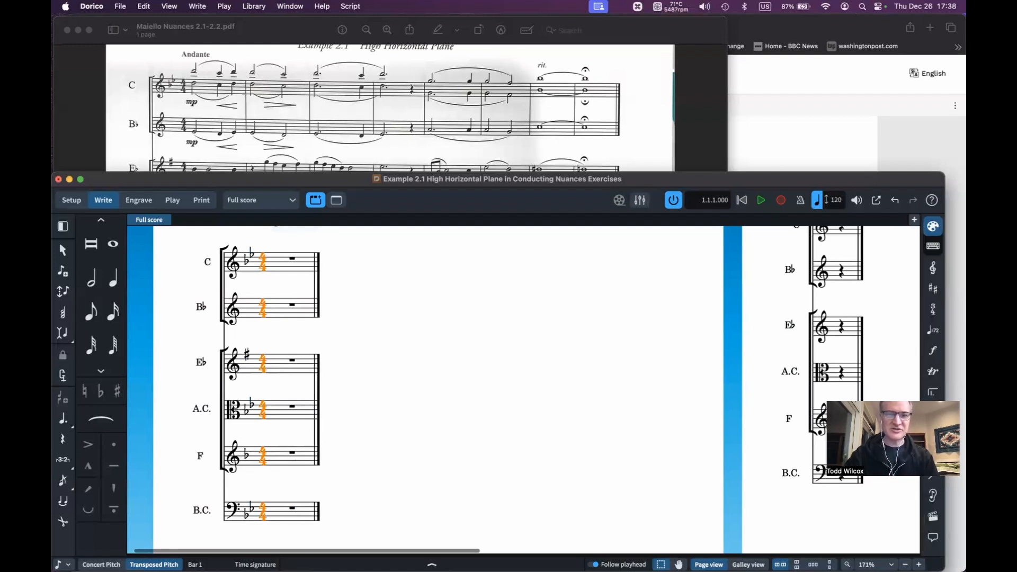
key("shift+t")
key("Escape")
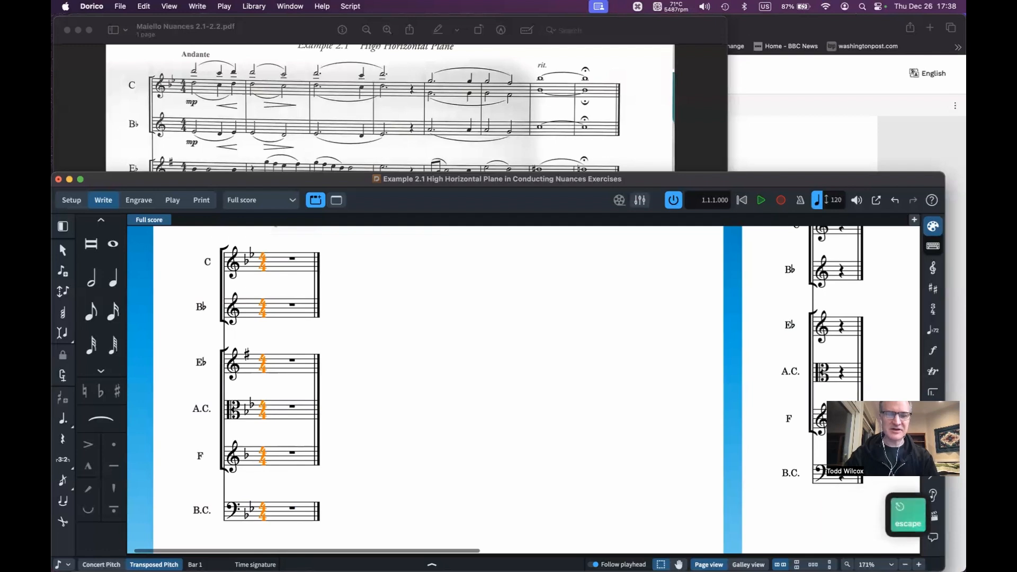
key("i")
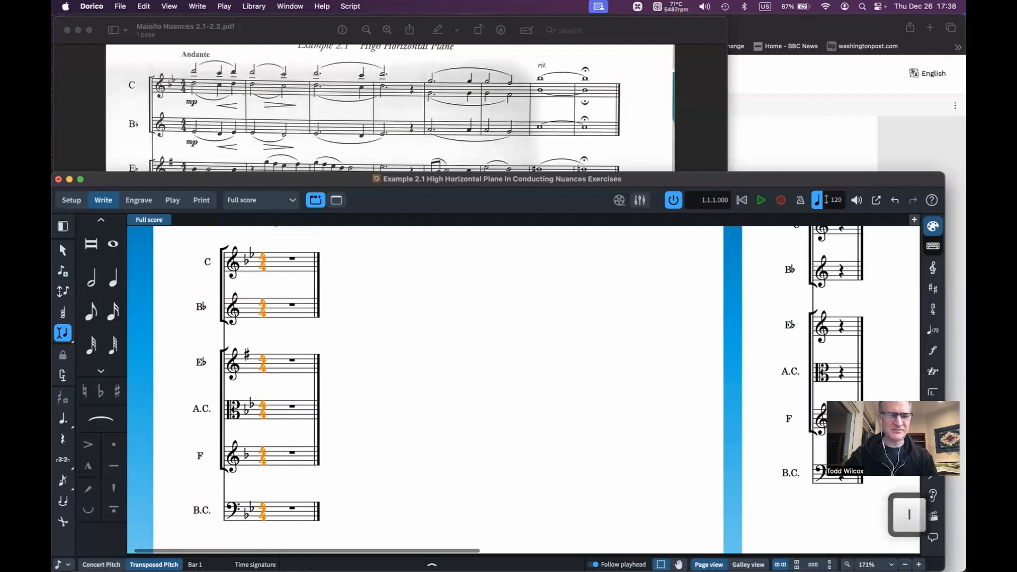
left_click(63, 333)
Run the Create Tempo command and add the tempo mark "Andante q = 80" at the start of Example 2.1
key("j")
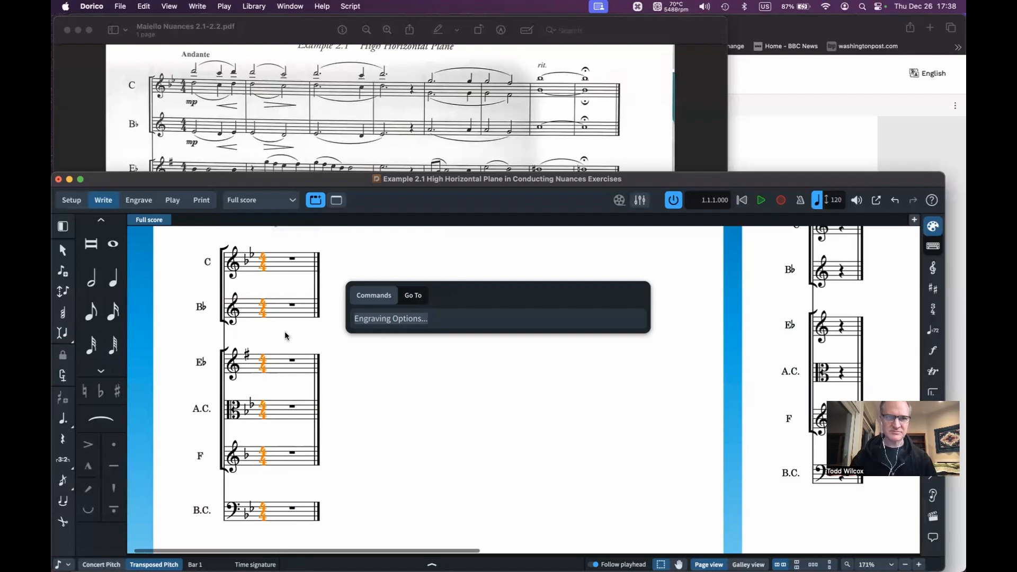
key("BackSpace")
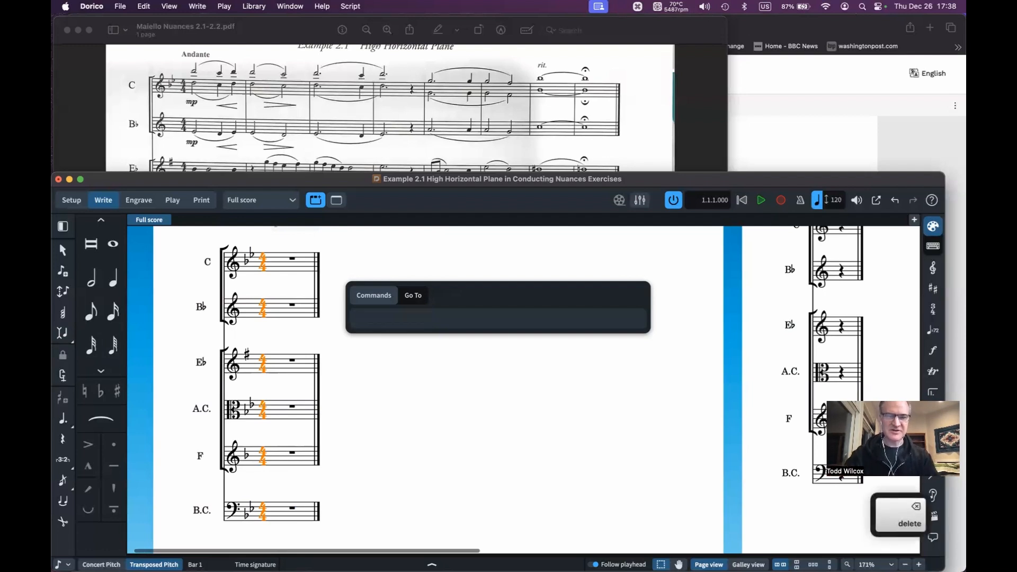
type("temp")
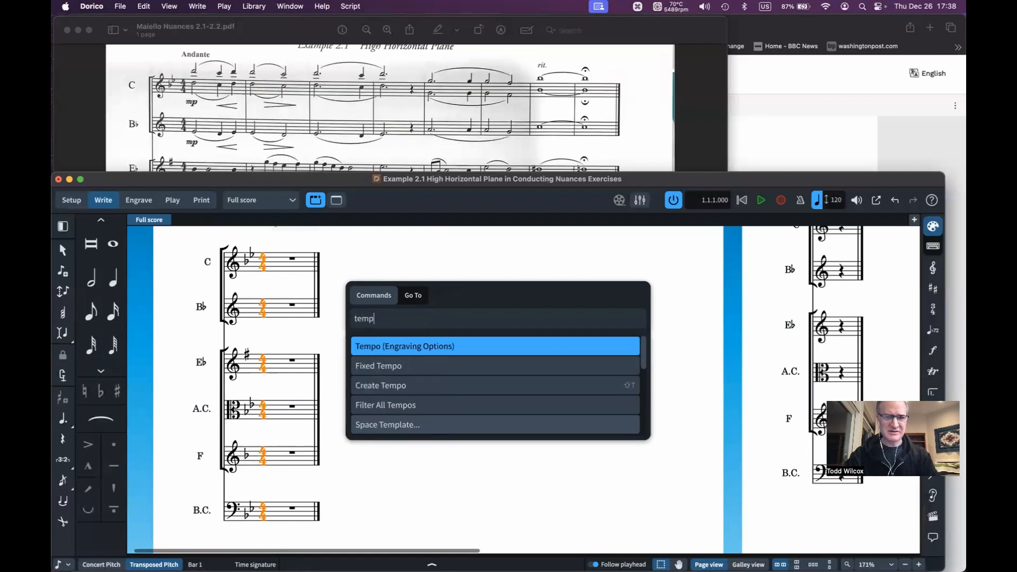
type("o")
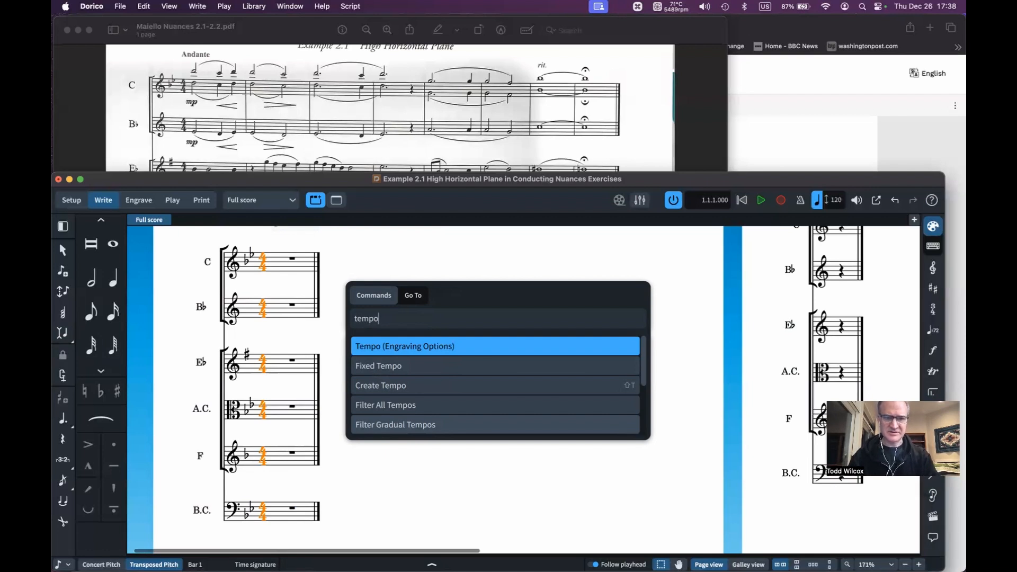
key("Down")
key("Down")
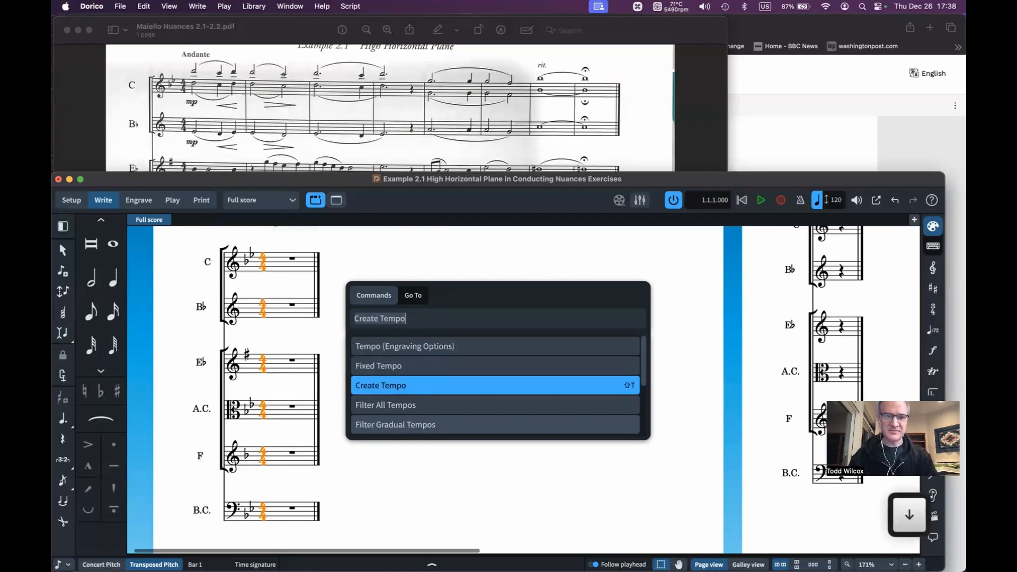
key("Return")
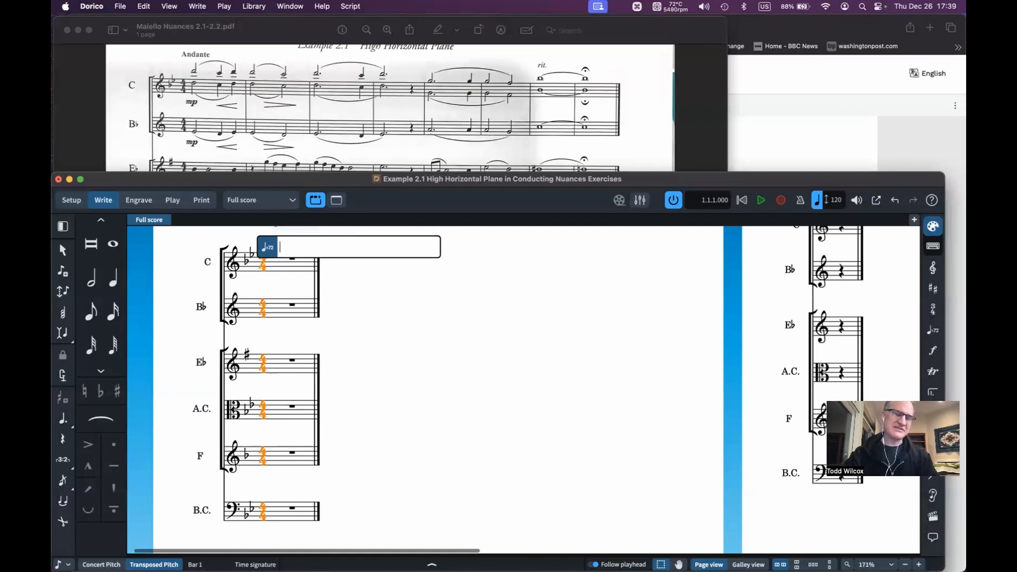
type("And")
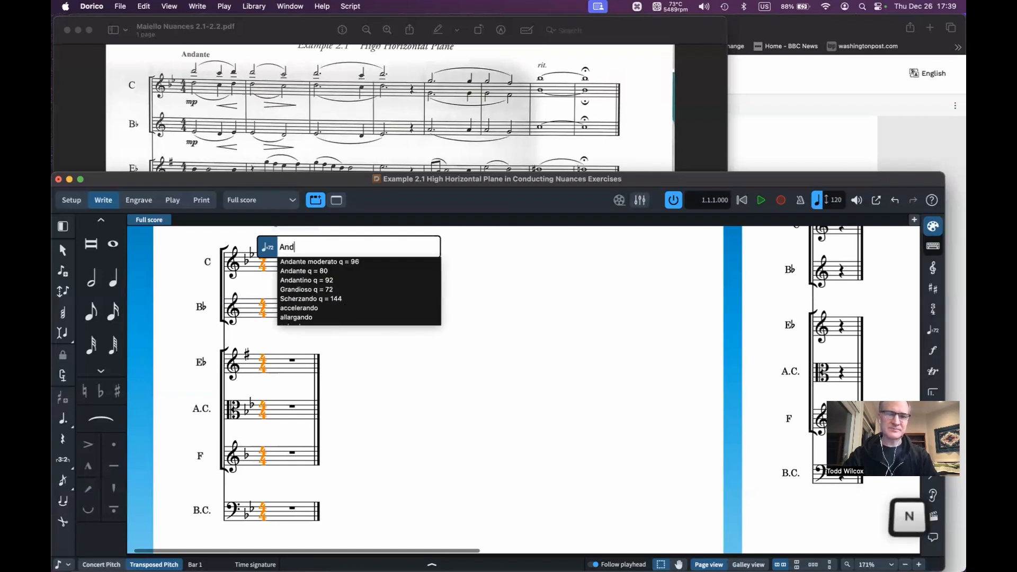
type("a")
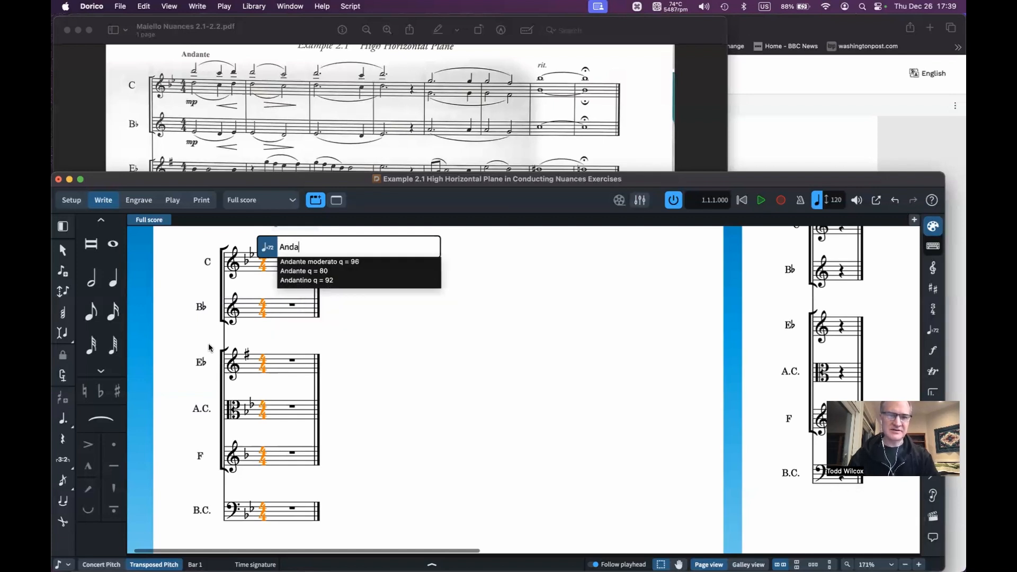
left_click(321, 271)
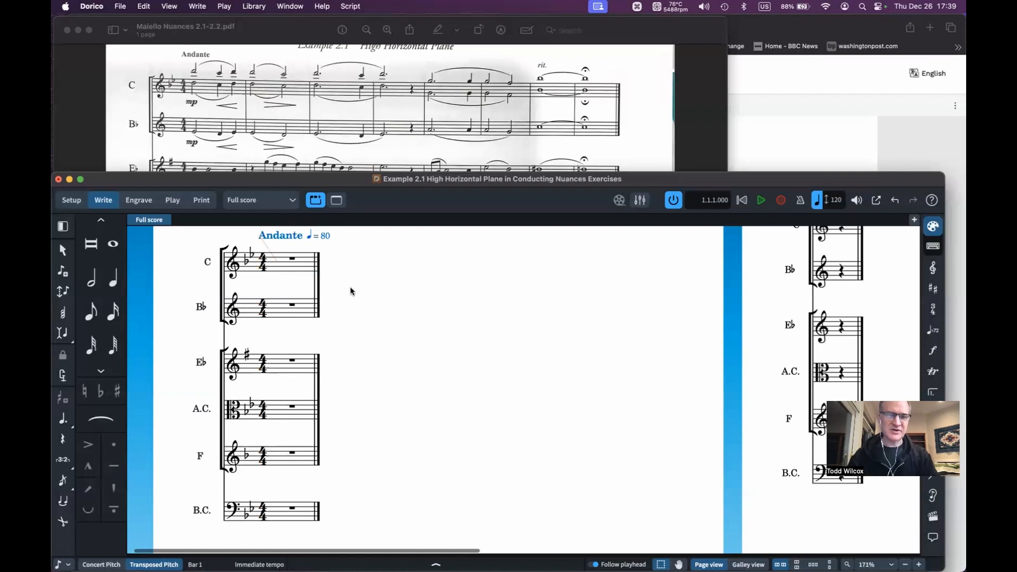
Hide the metronome mark of the Andante tempo at the start of Example 2.1, keeping its text shown
scroll(350, 290, "up", 1)
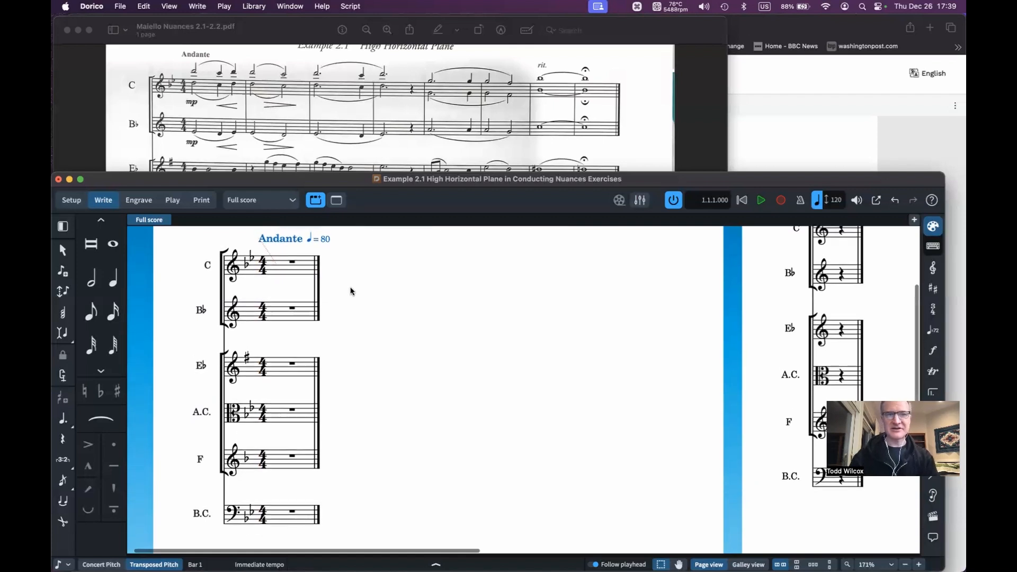
scroll(350, 291, "up", 3)
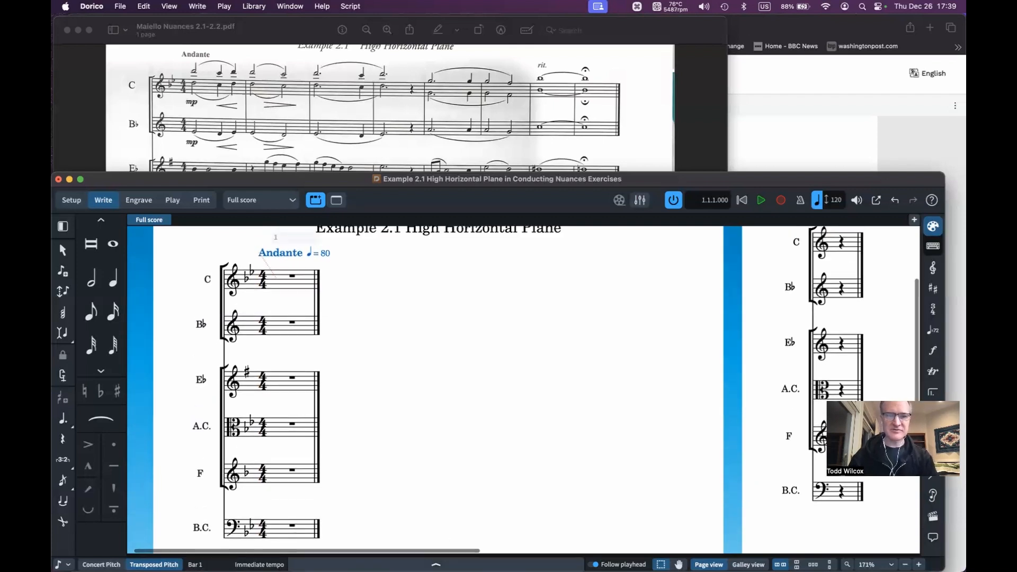
left_click(436, 565)
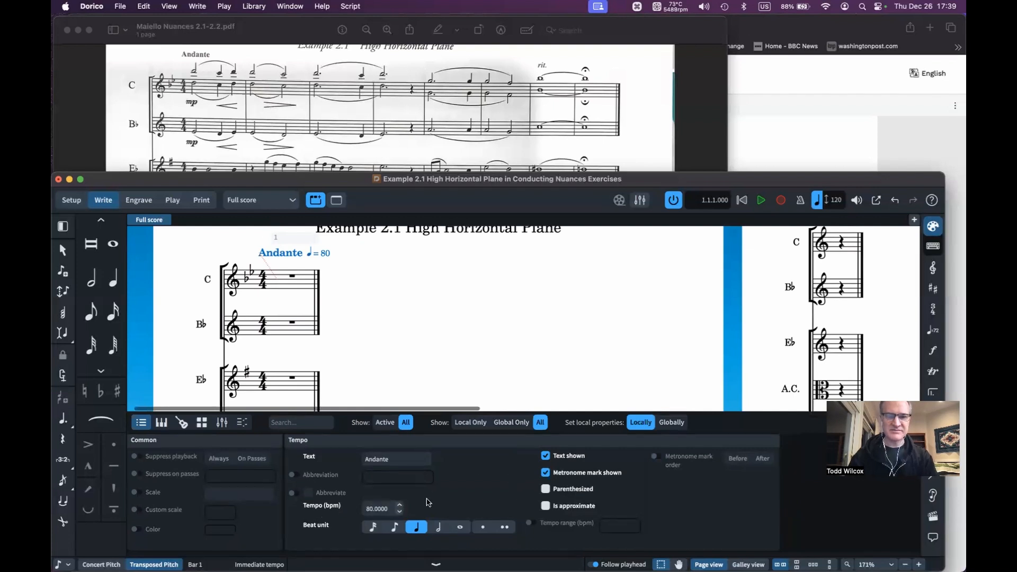
left_click(545, 473)
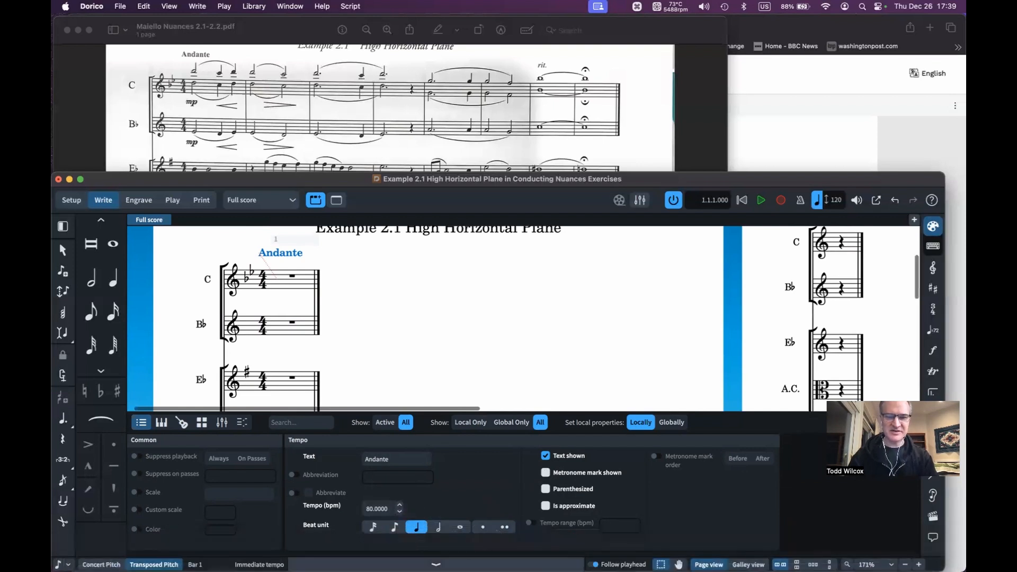
left_click(436, 566)
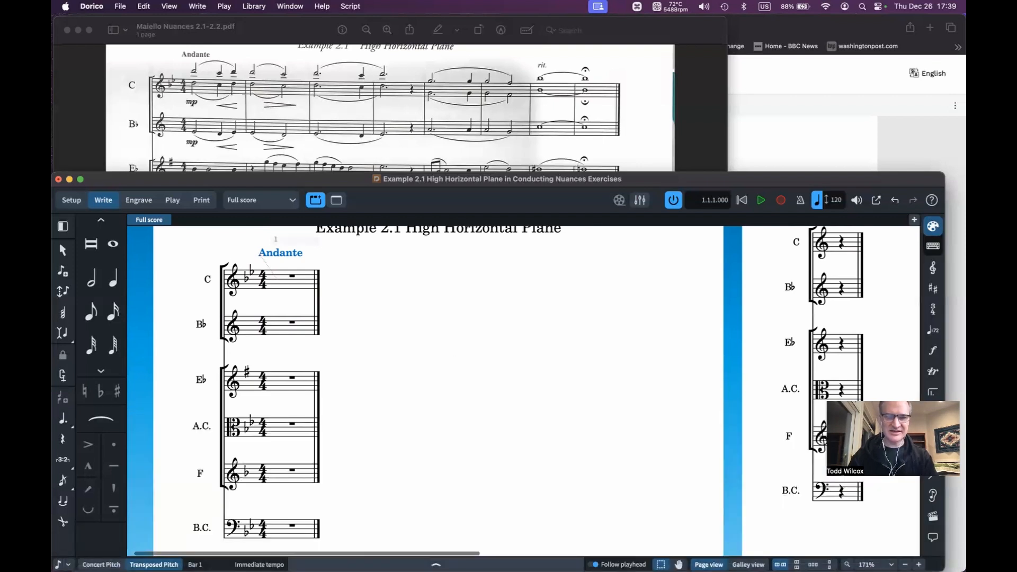
left_click(437, 565)
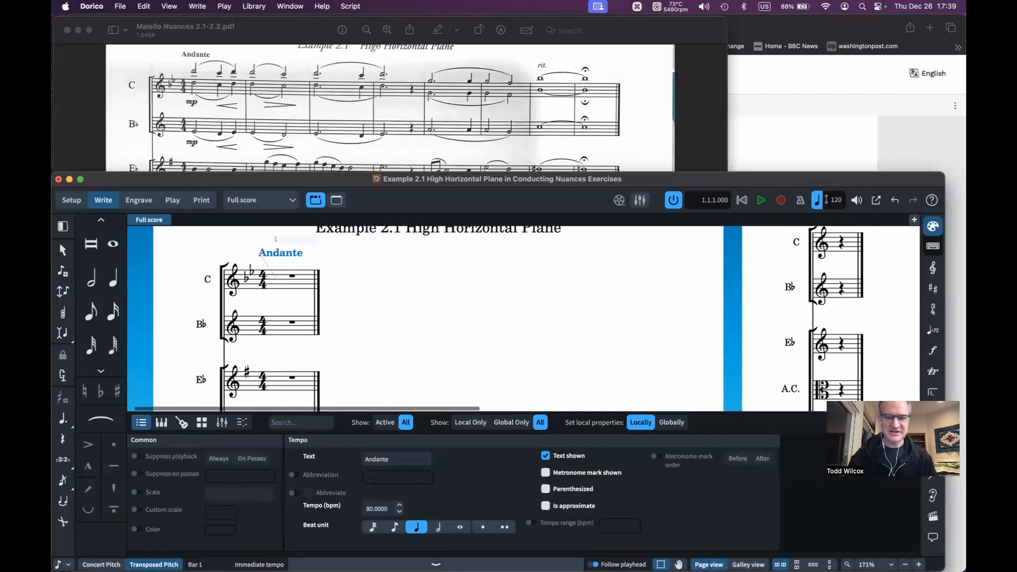
left_click(436, 565)
scroll(417, 325, "up", 2)
scroll(416, 326, "up", 1)
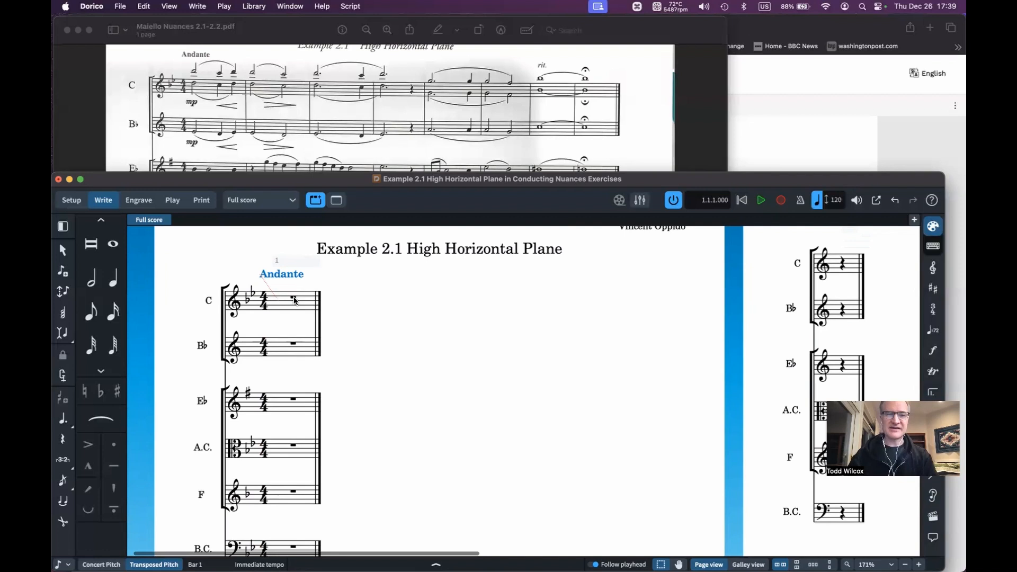
Show the Andante tempo's metronome mark, toggle its text off and on, and hide the metronome mark again
left_click(313, 303)
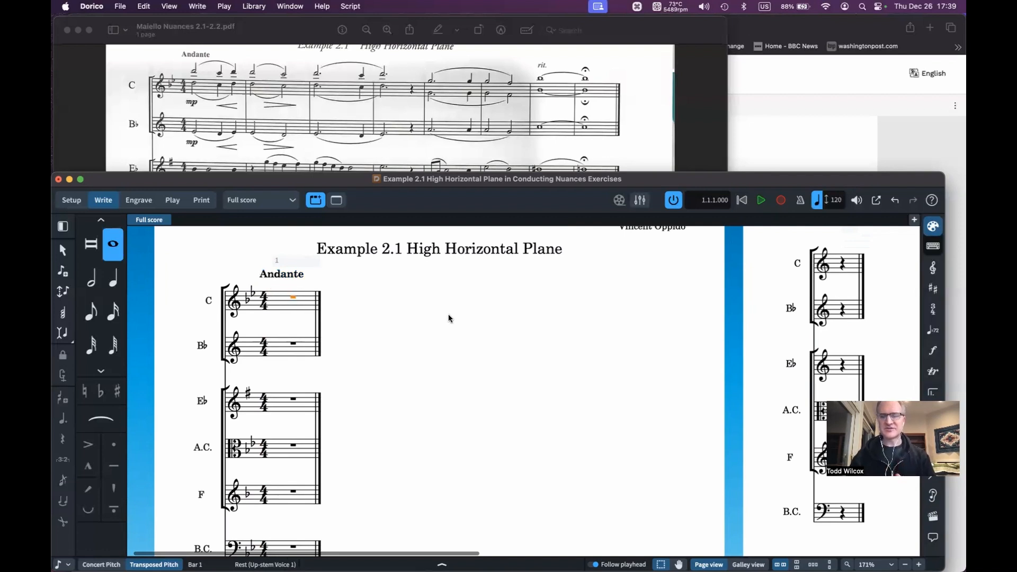
left_click(287, 276)
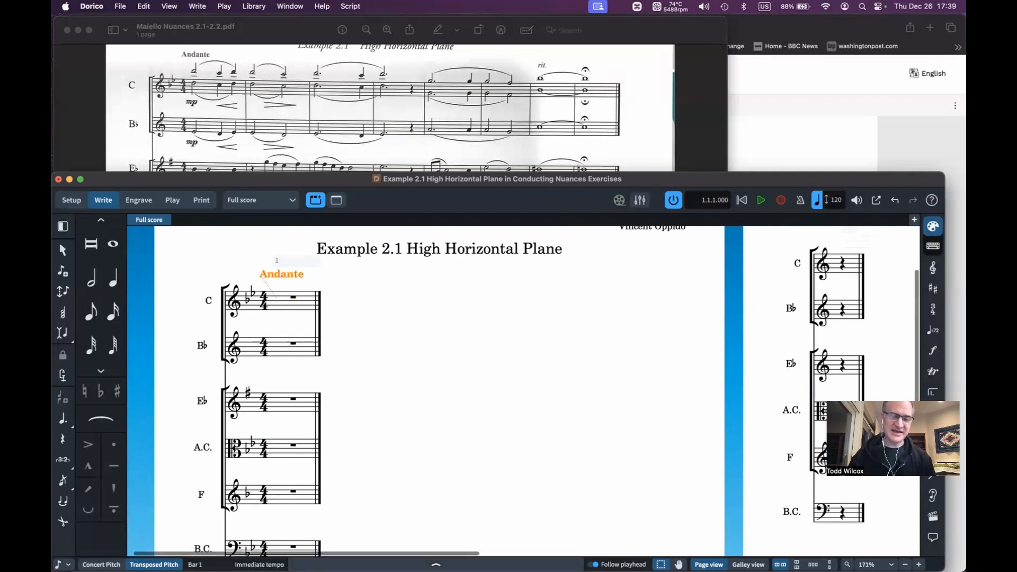
left_click(435, 565)
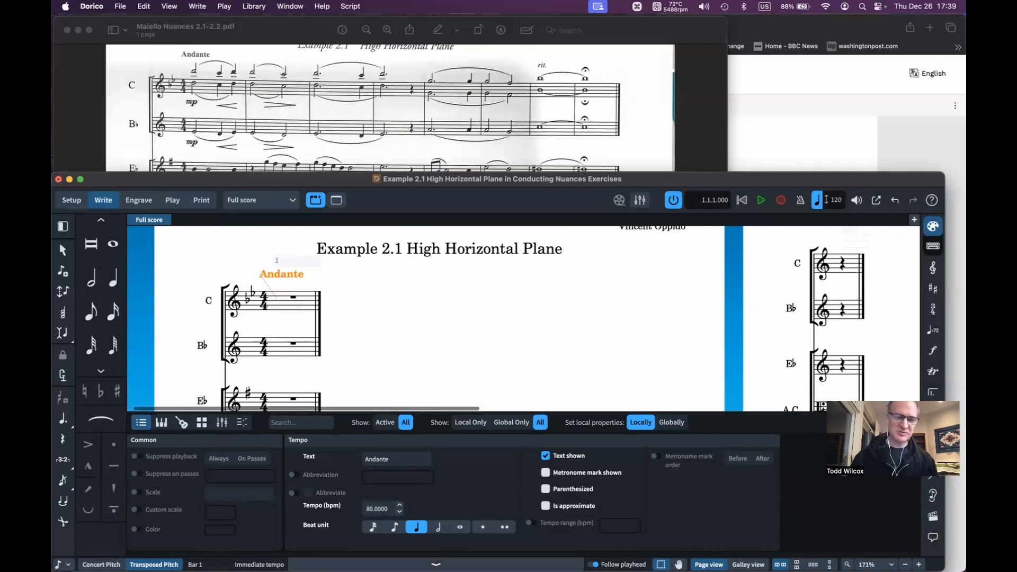
left_click(545, 473)
left_click(545, 457)
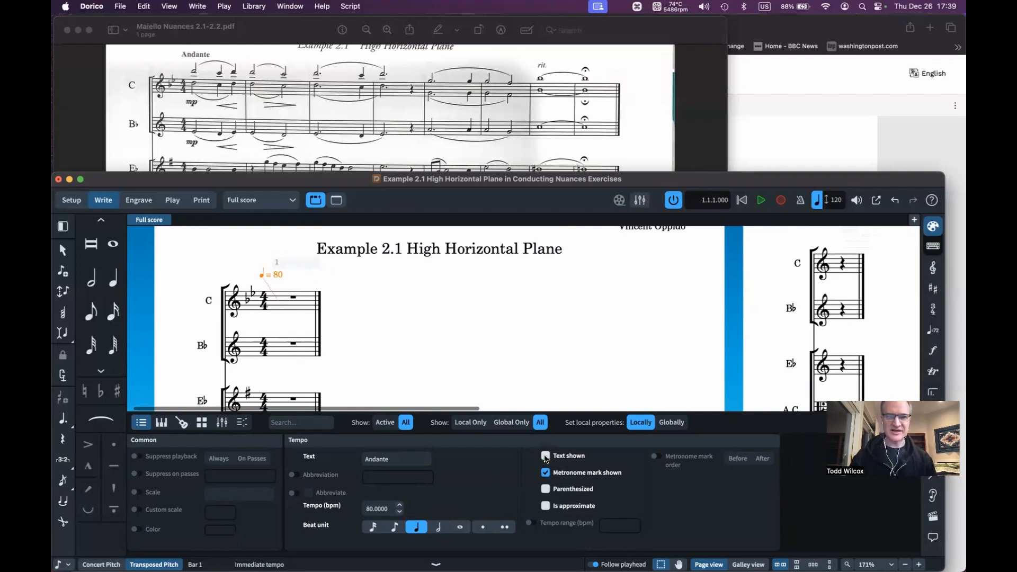
left_click(545, 456)
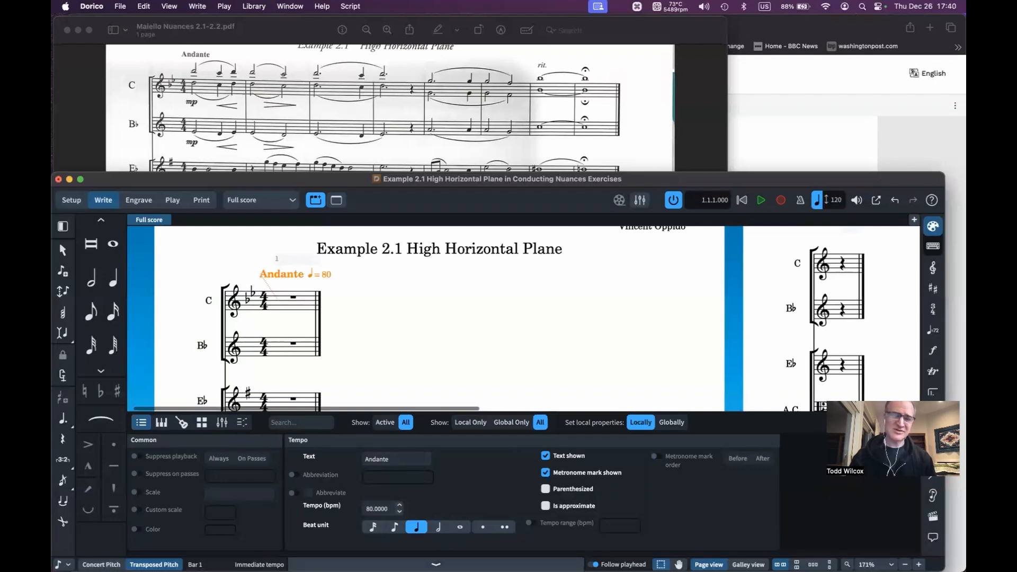
left_click(436, 564)
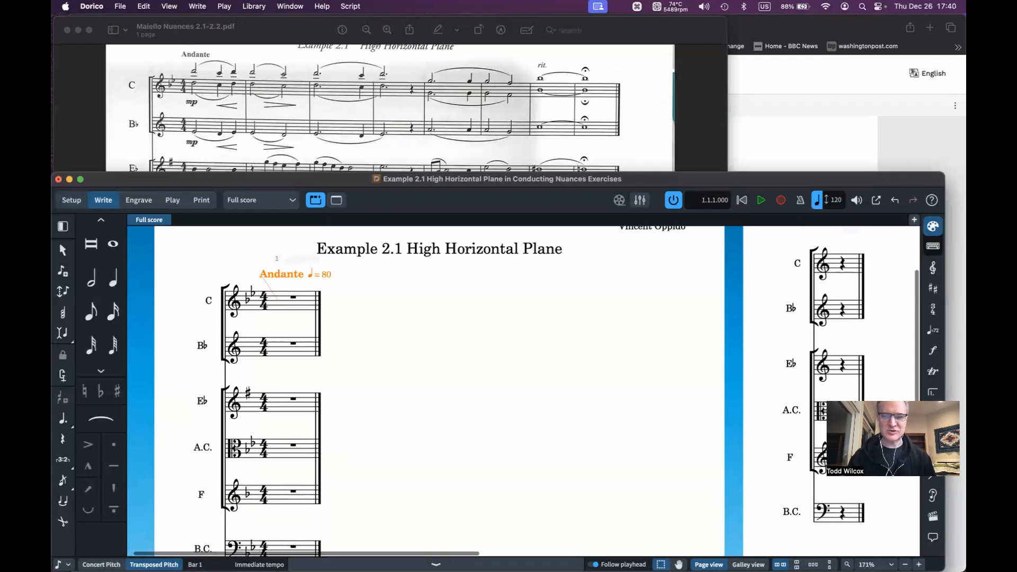
left_click(435, 564)
left_click(545, 472)
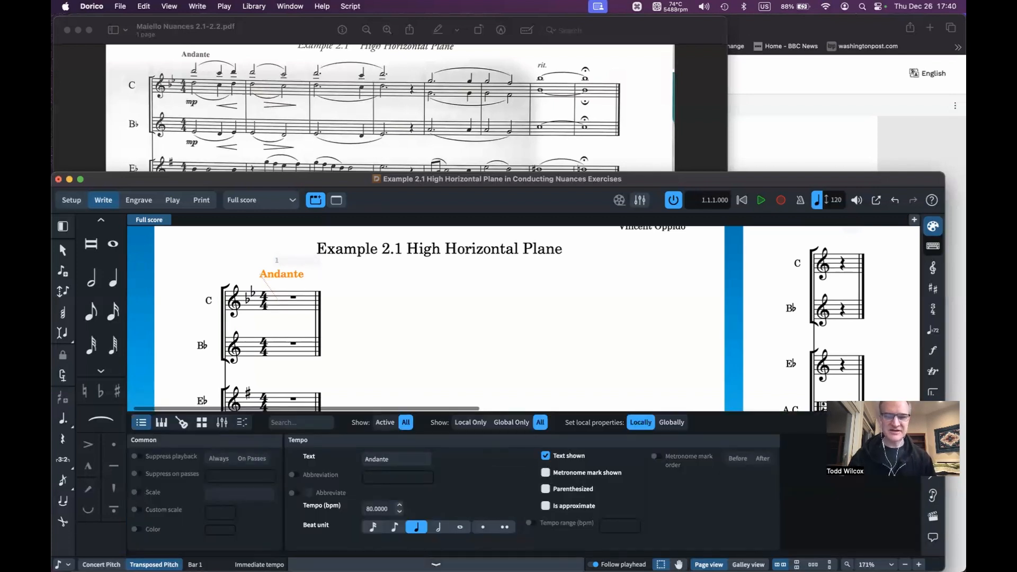
left_click(436, 563)
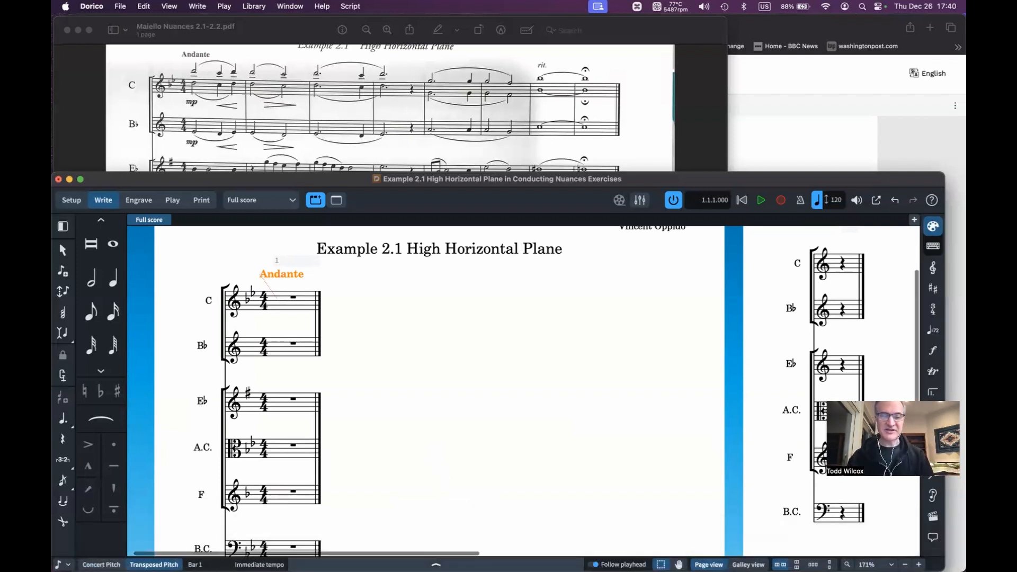
left_click(435, 564)
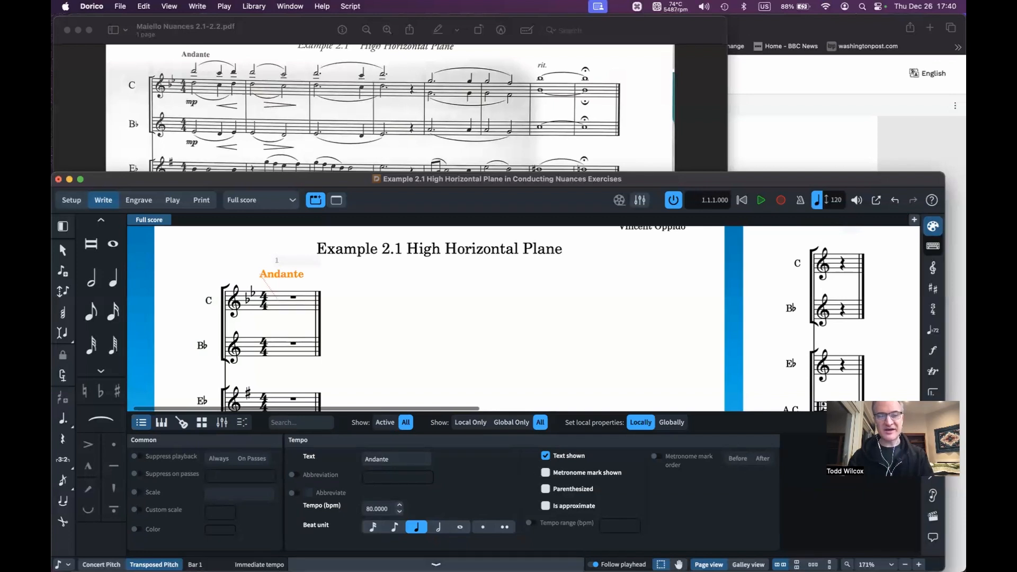
left_click(435, 564)
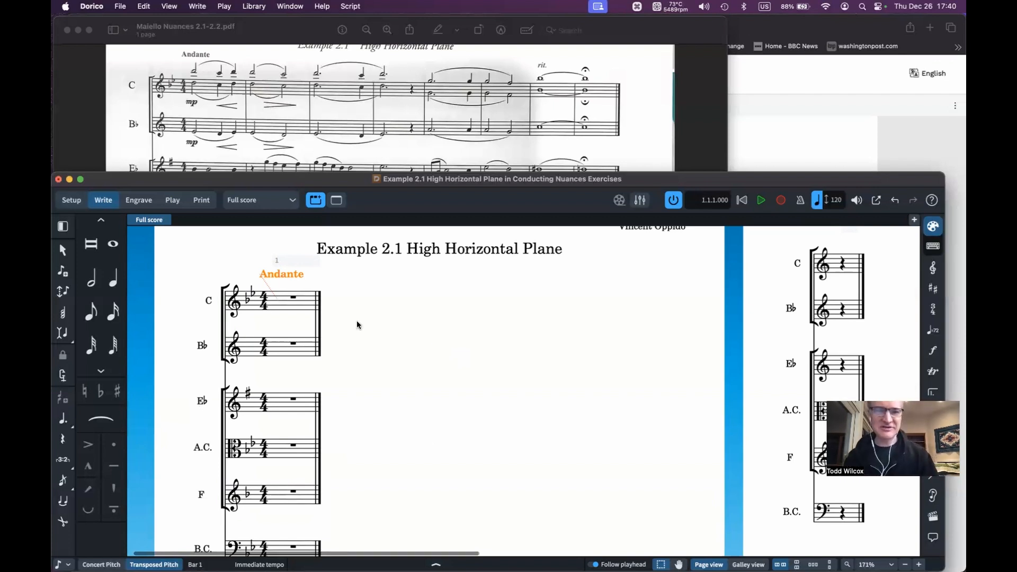
Start note input at the first bar of the C staff, examine the caret up close, and leave note input
left_click(294, 300)
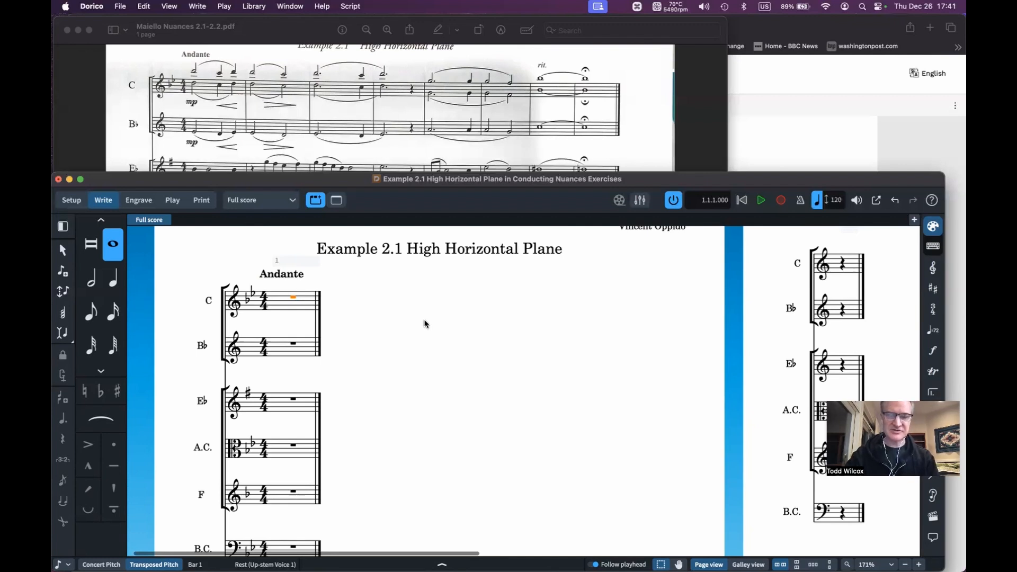
key("shift+n")
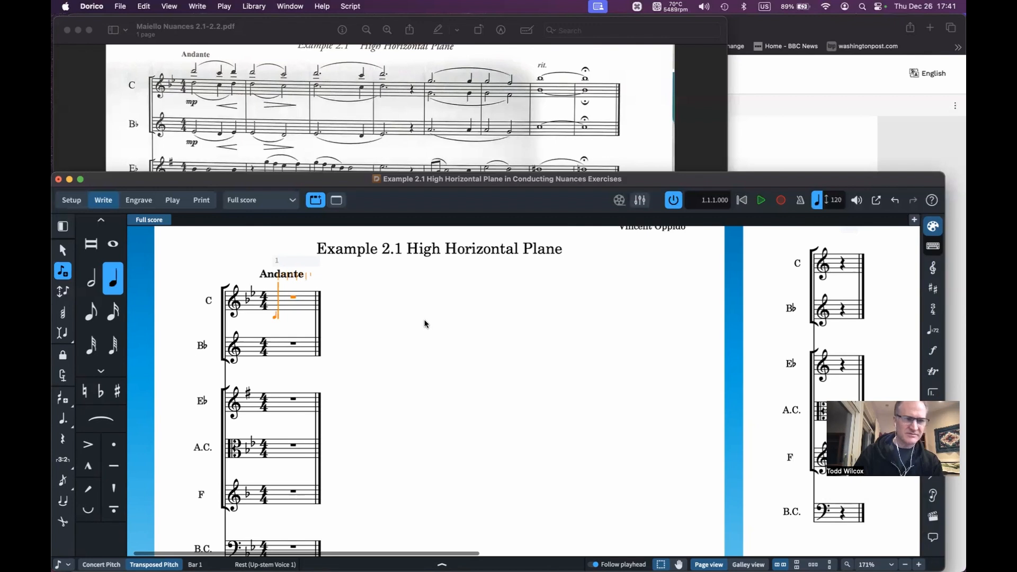
left_click_drag(337, 180, 367, 146)
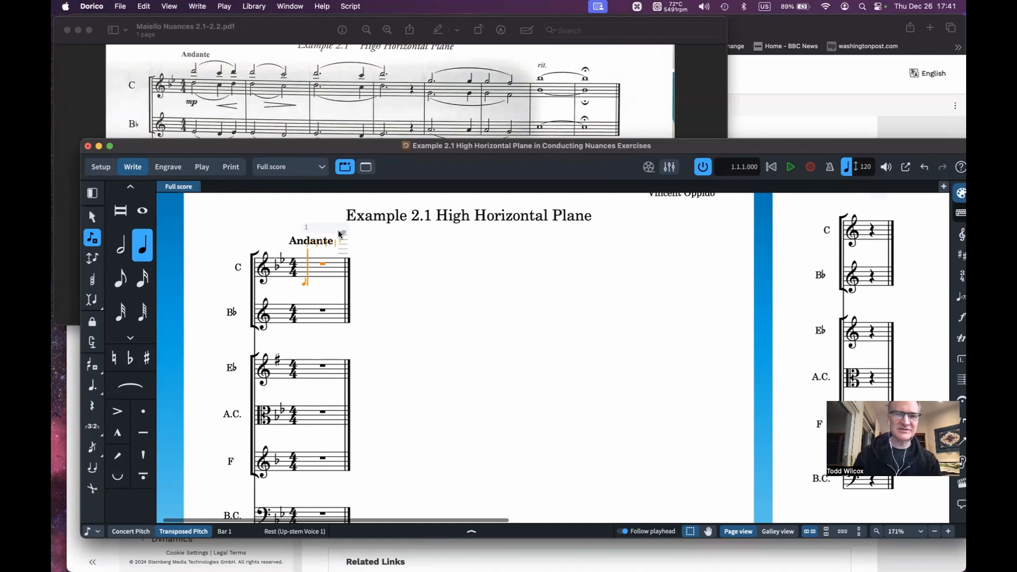
scroll(305, 249, "up", 5)
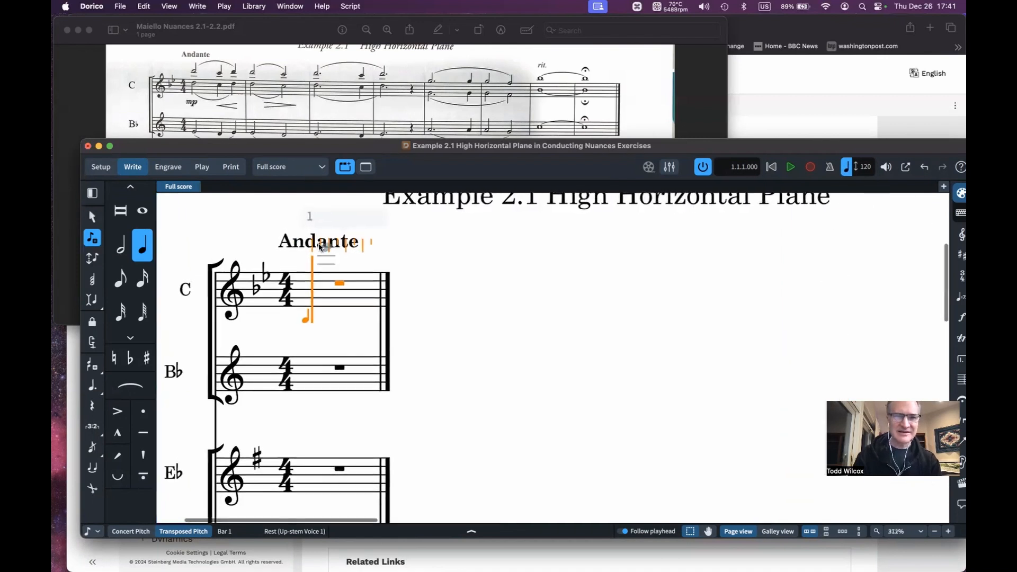
scroll(335, 295, "down", 4)
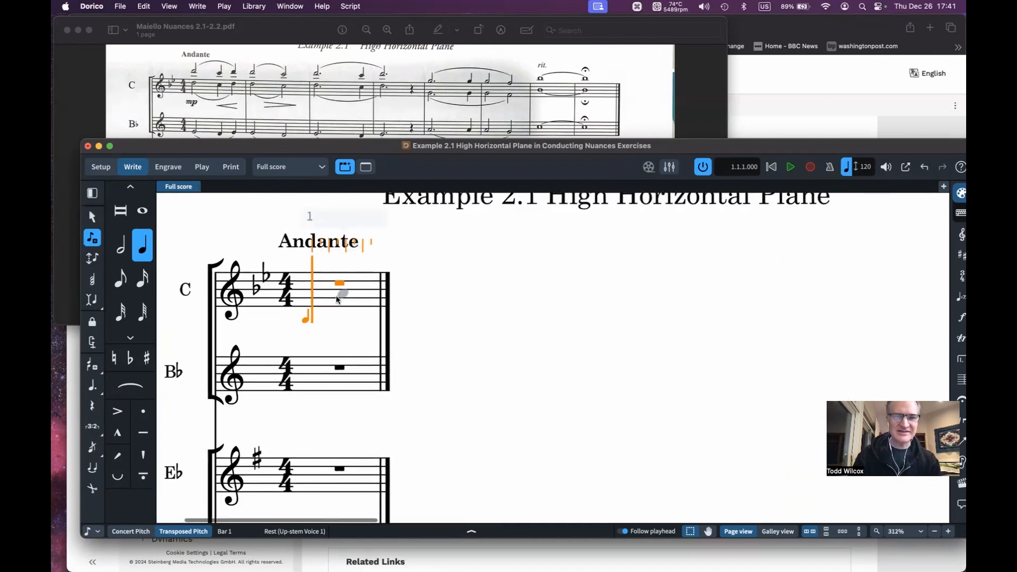
key("Escape")
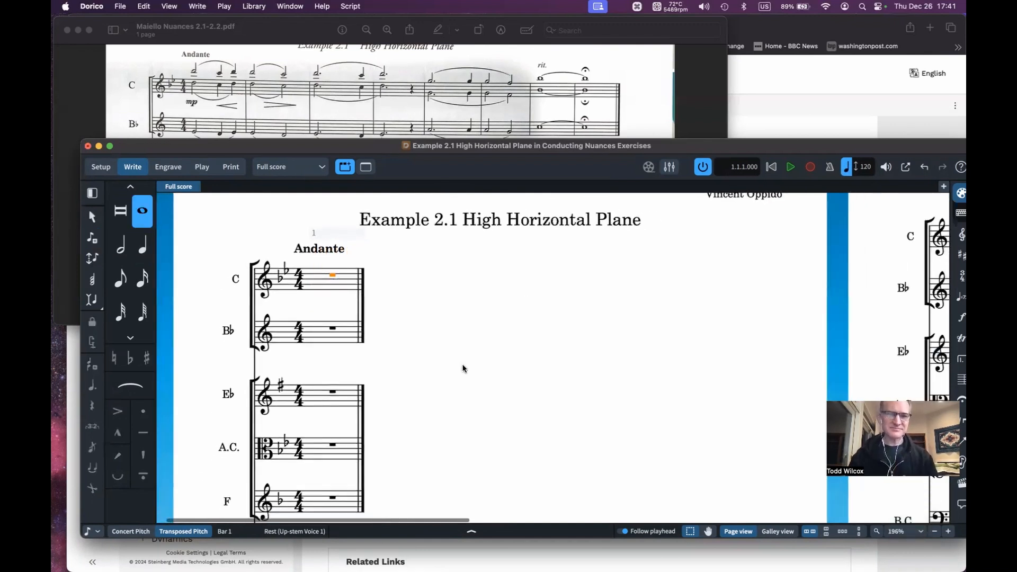
scroll(464, 368, "down", 2)
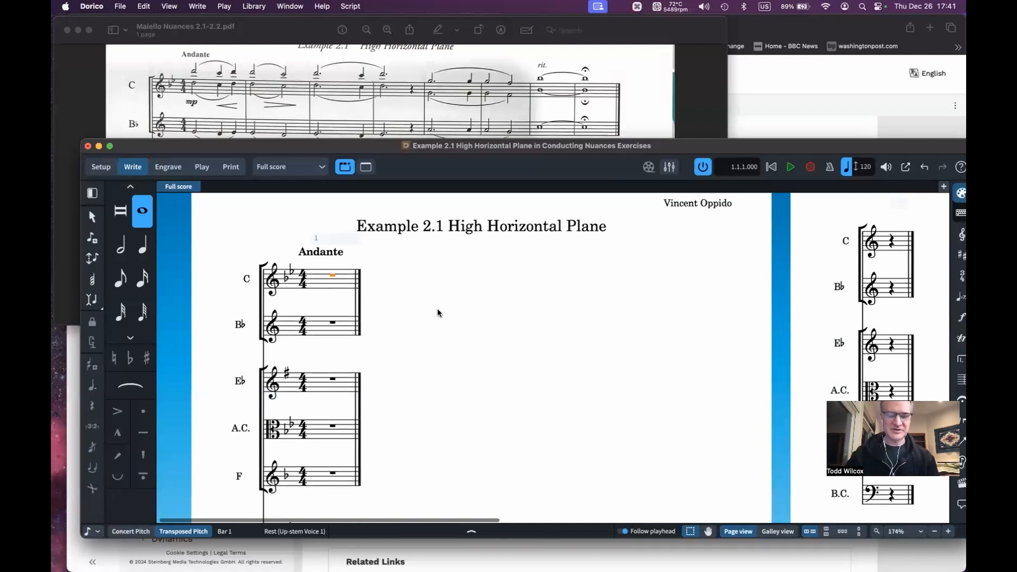
Add seven bars to Example 2.1, then select bar 8 in the system track and clear the selection
key("shift+b")
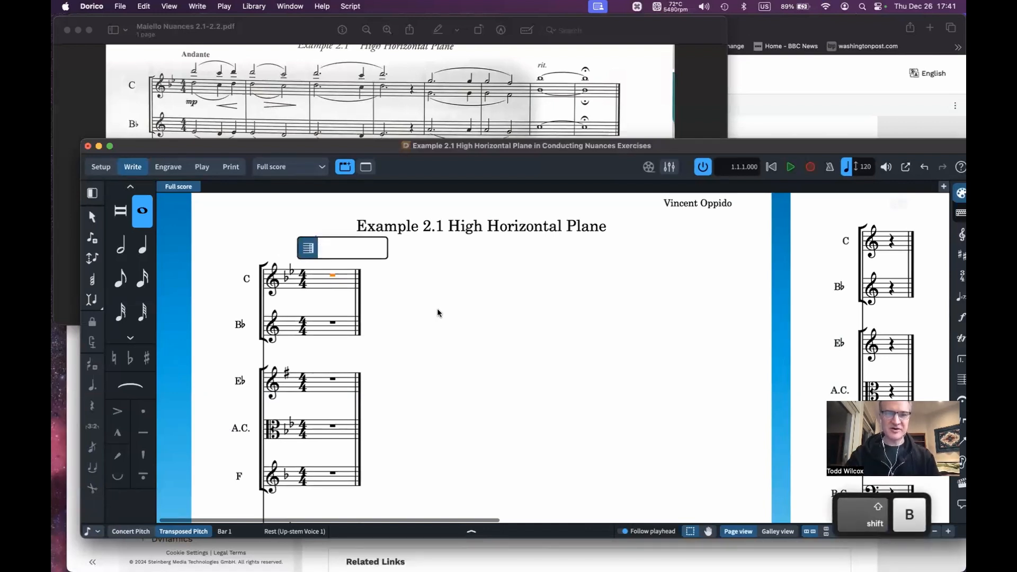
type("7")
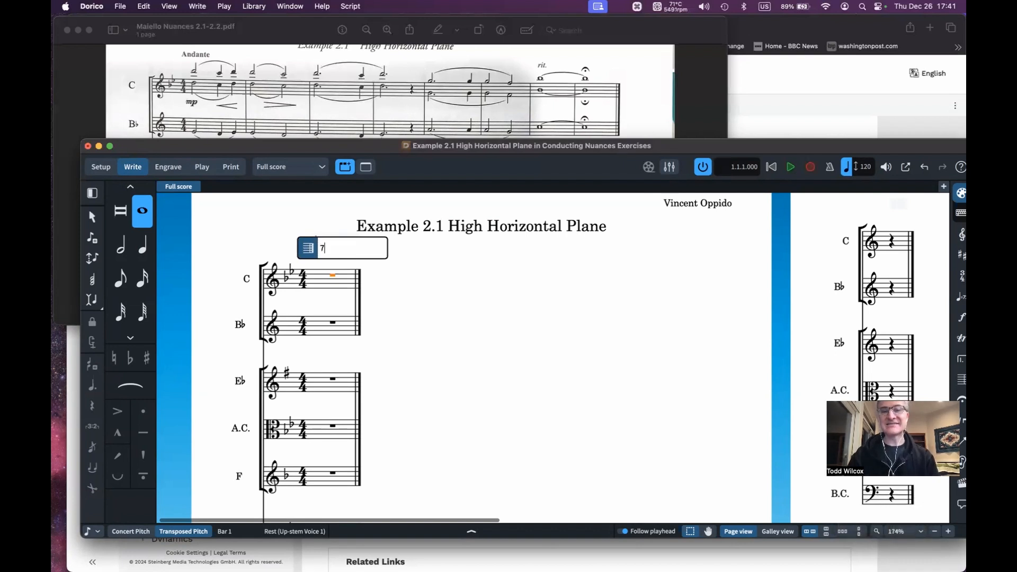
key("Return")
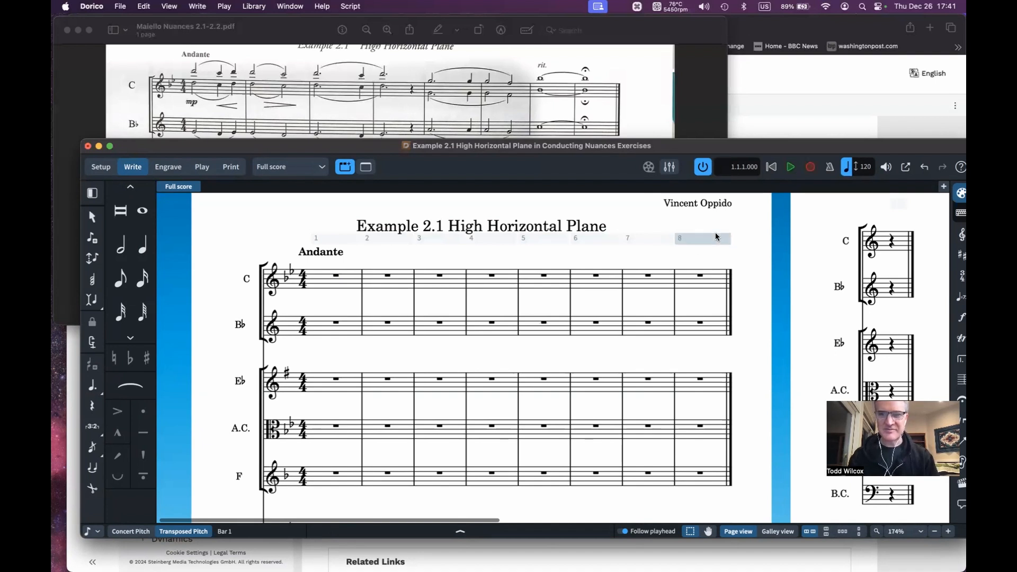
left_click(706, 238)
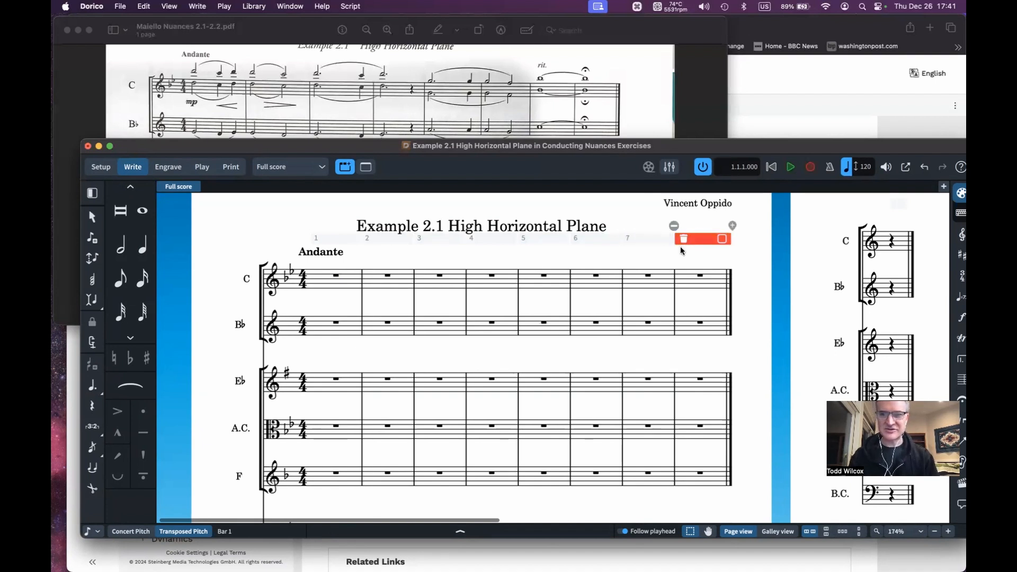
left_click(763, 245)
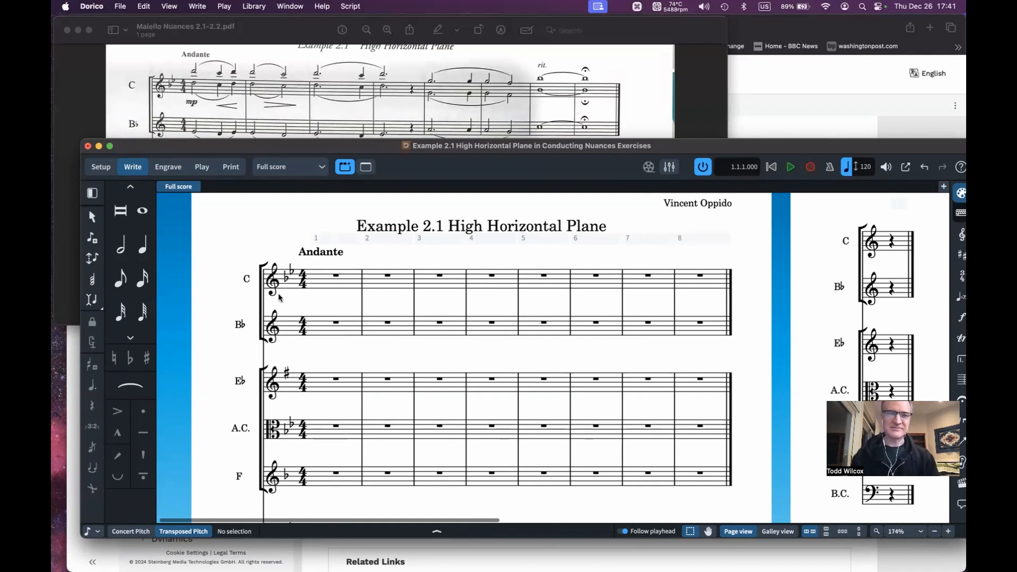
Start note input at the first bar of the C staff and add an mp dynamic at its start
left_click(337, 276)
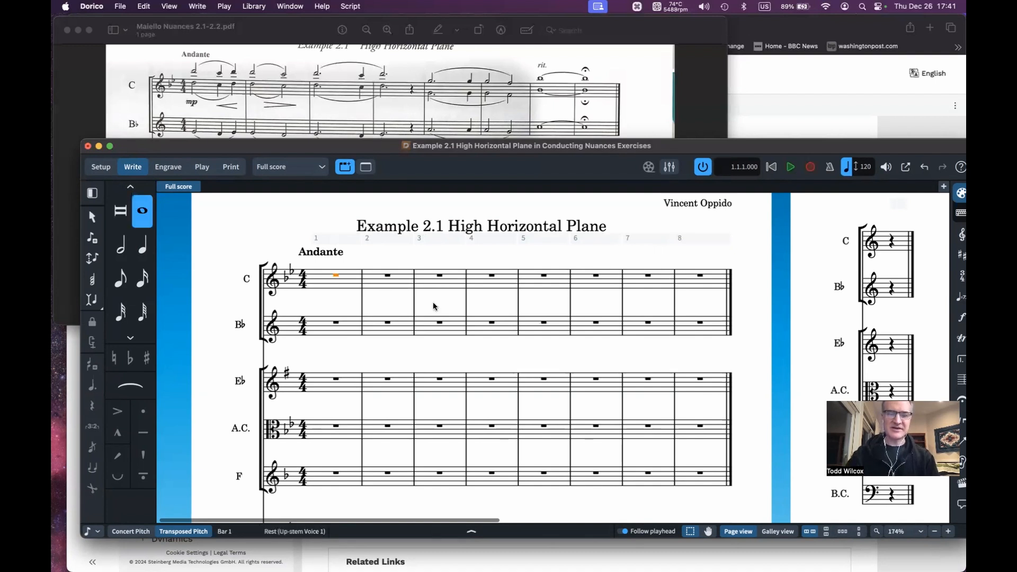
key("shift+n")
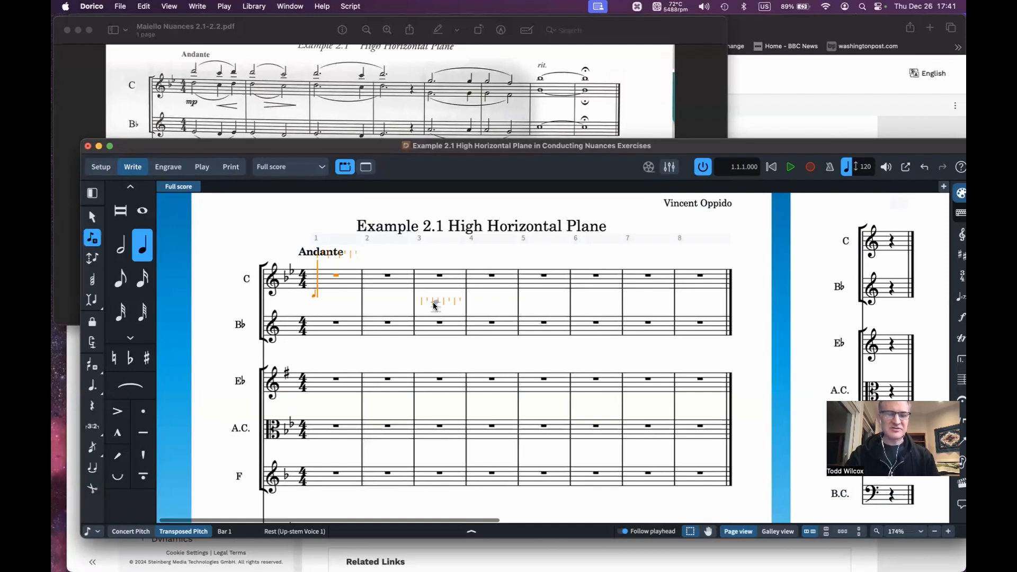
key("shift+d")
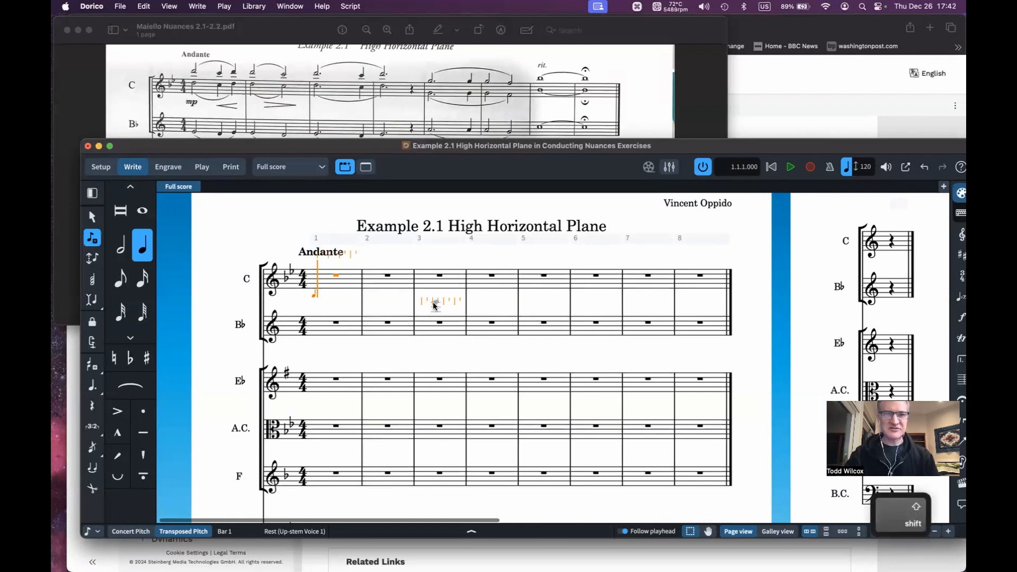
type("mp")
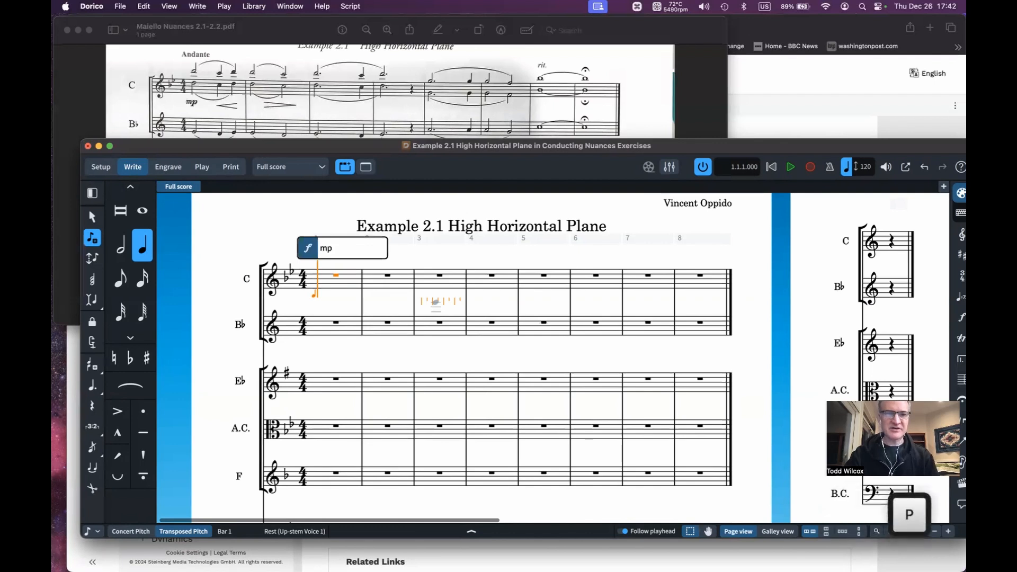
key("Return")
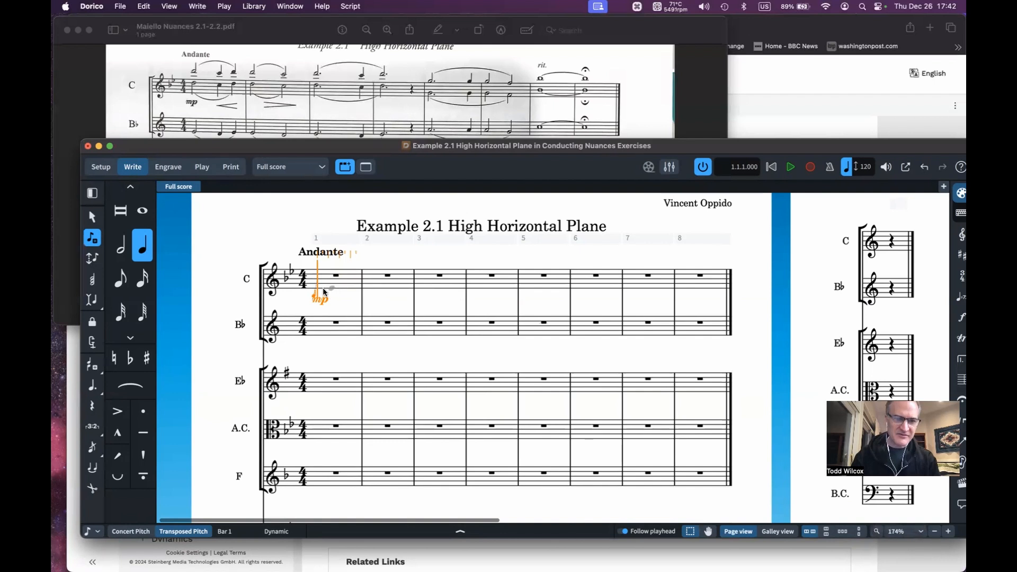
Examine the mp and the caret in bar 1 up close, moving the caret forward and back to the start
scroll(306, 300, "up", 2)
scroll(308, 306, "up", 5)
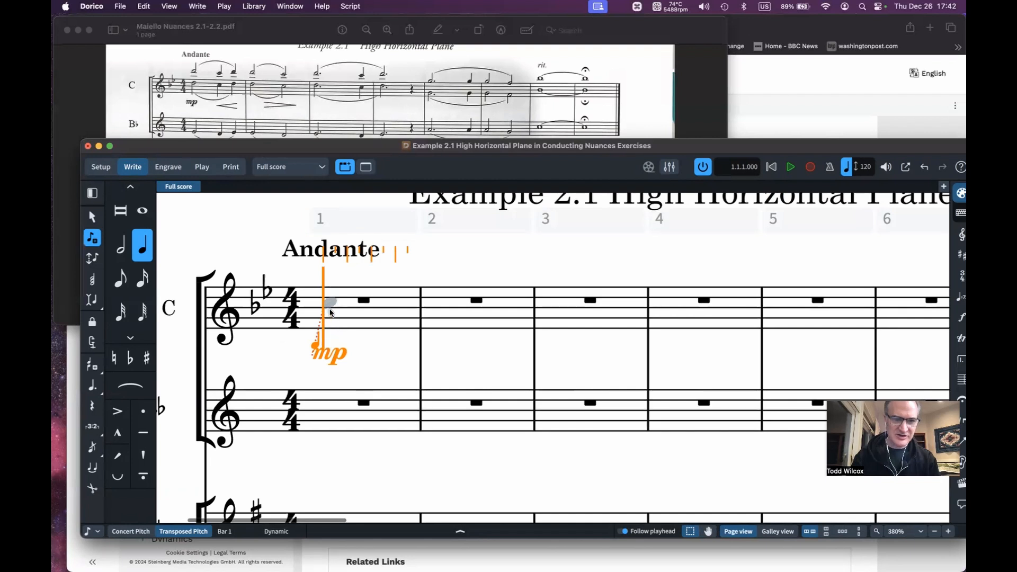
key("Right")
key("Left")
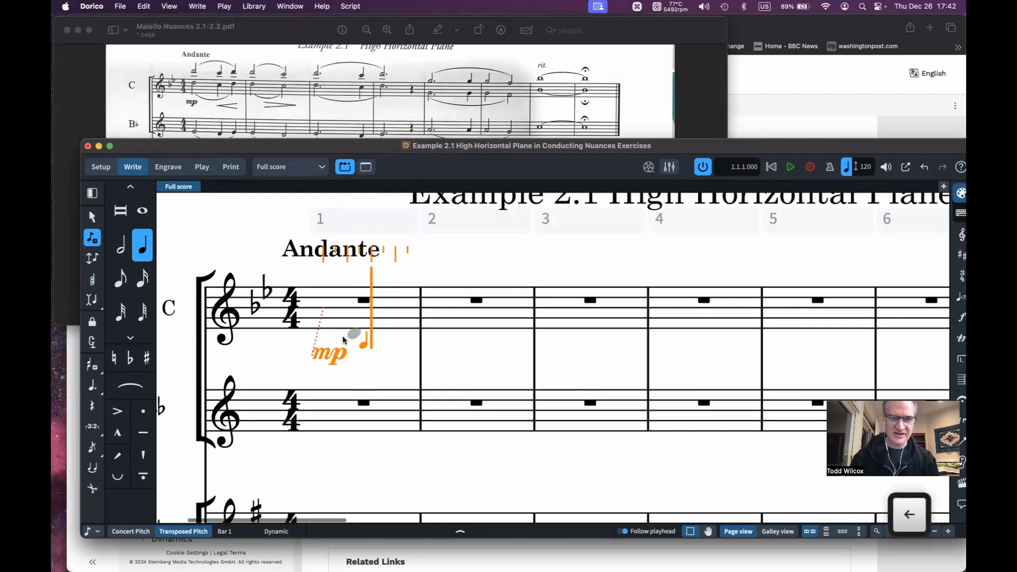
scroll(470, 353, "down", 5)
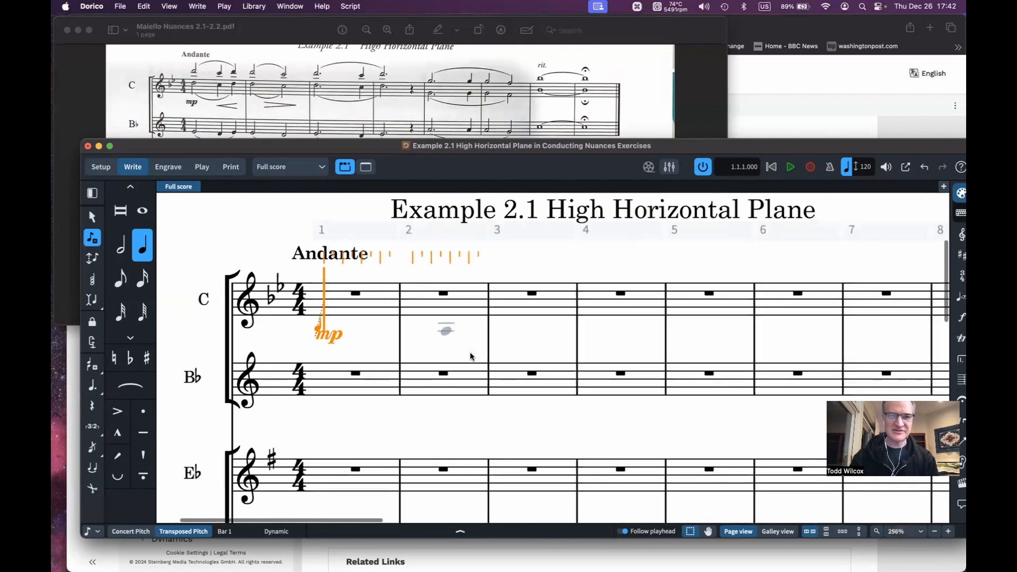
scroll(470, 357, "down", 1)
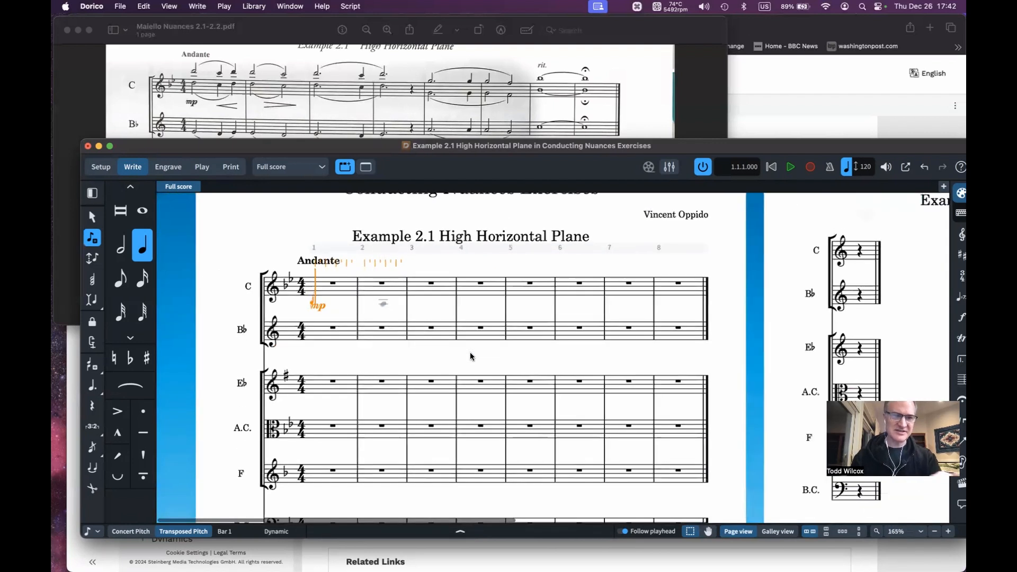
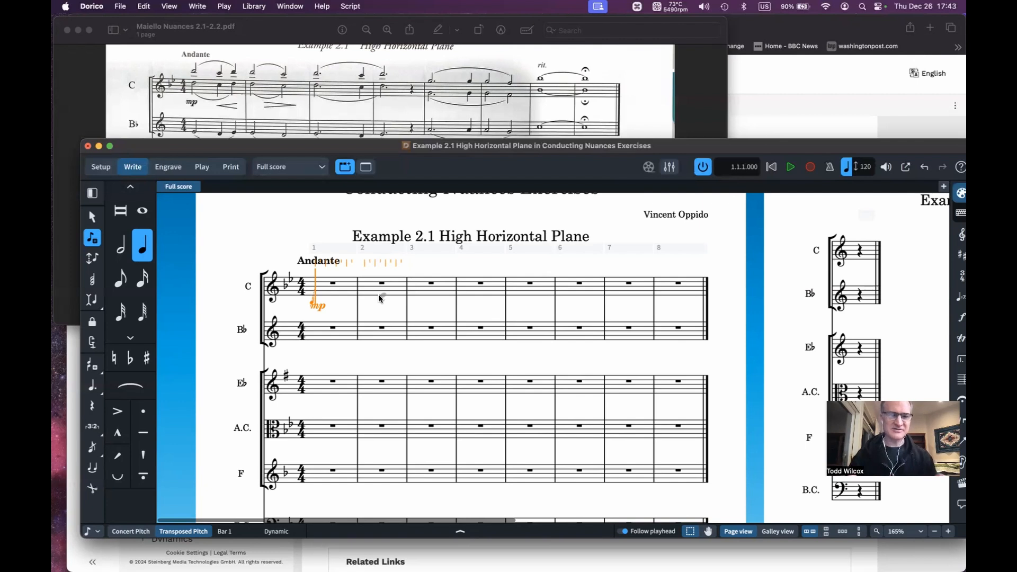
Enter bar 1 of the C staff as a half note D6 and quarter notes C6 and D6, all under one slur
key("7")
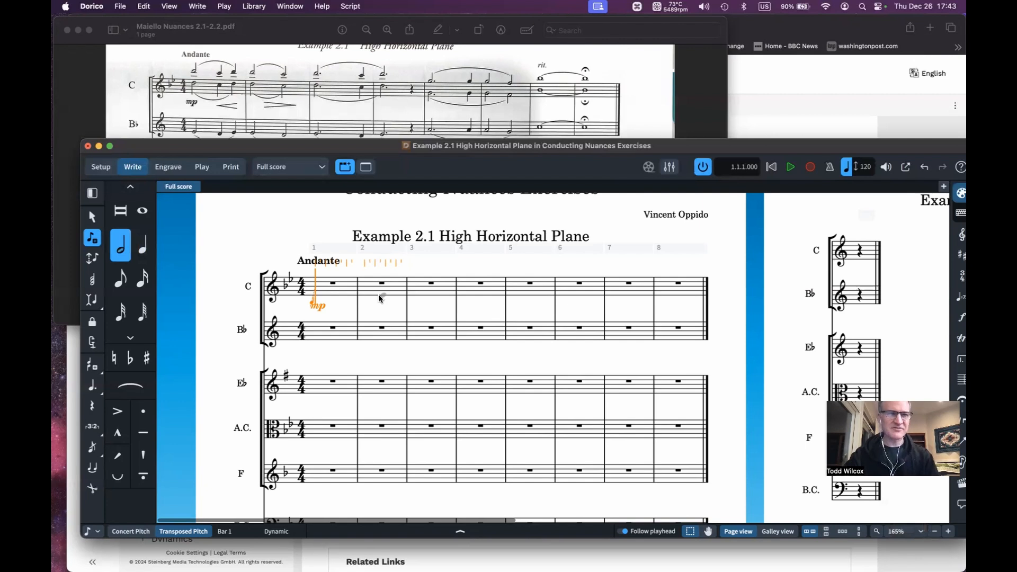
key("d")
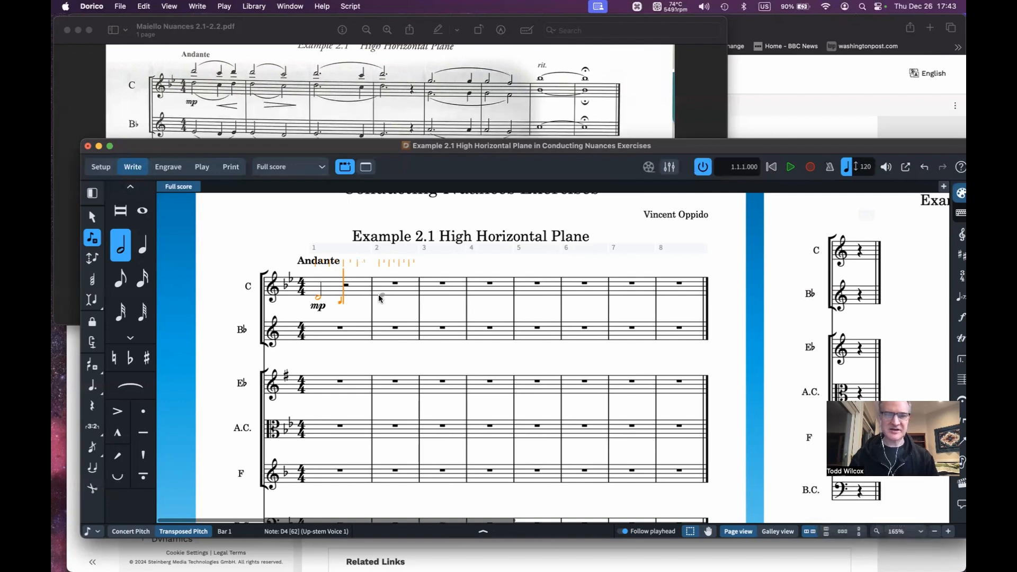
key("super+alt+Up")
key("super+alt+Up")
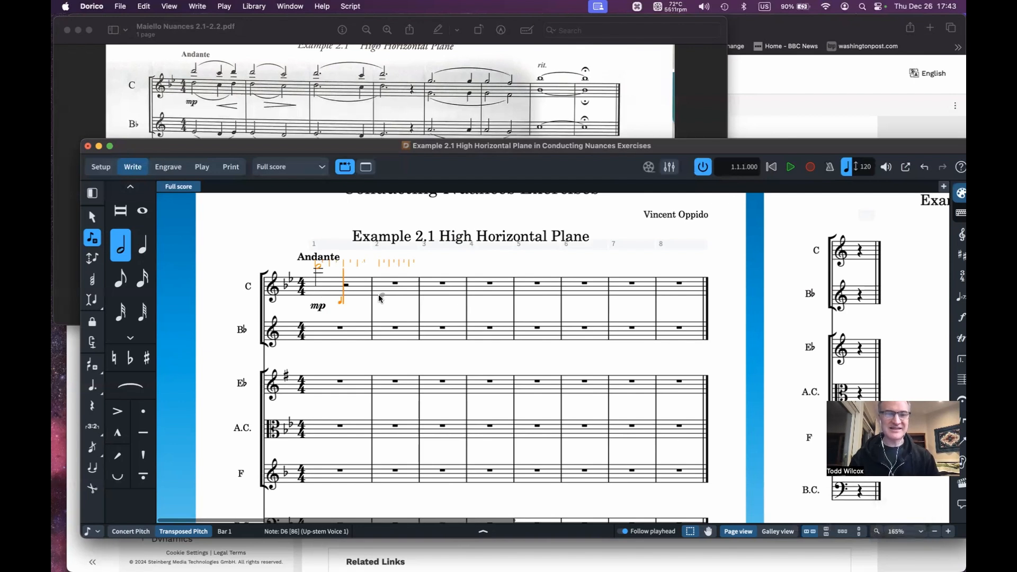
key("s")
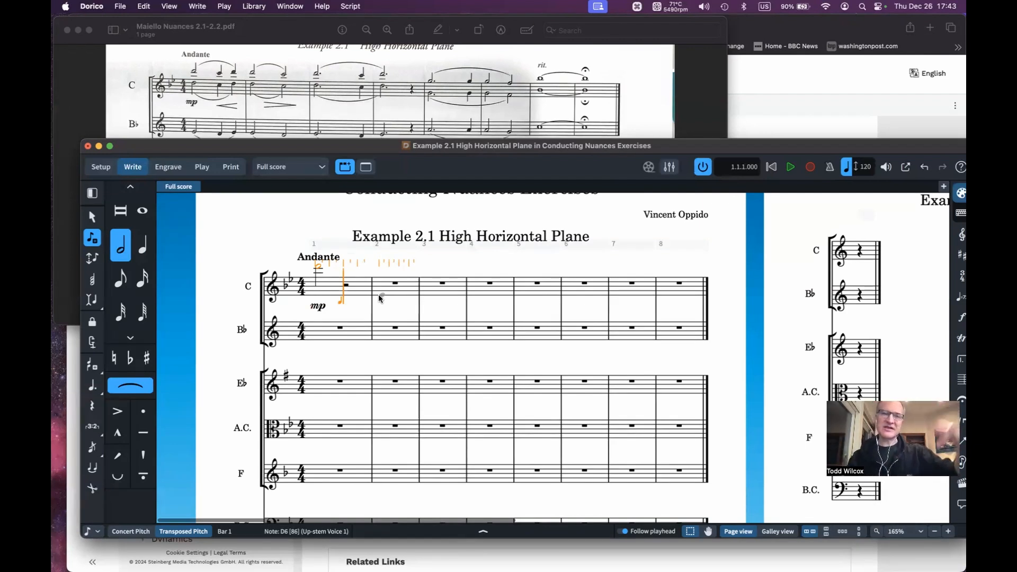
key("6")
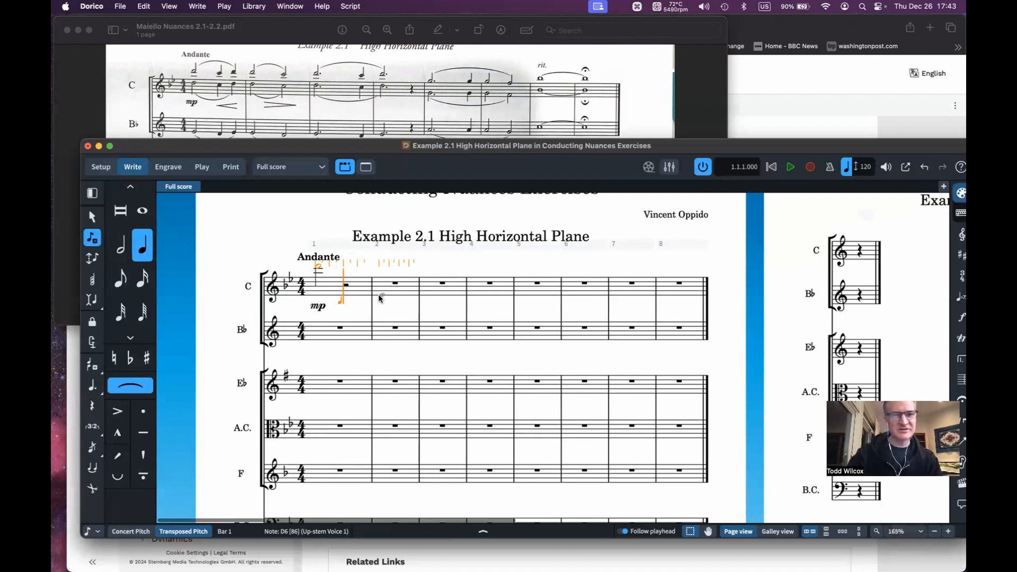
key("c")
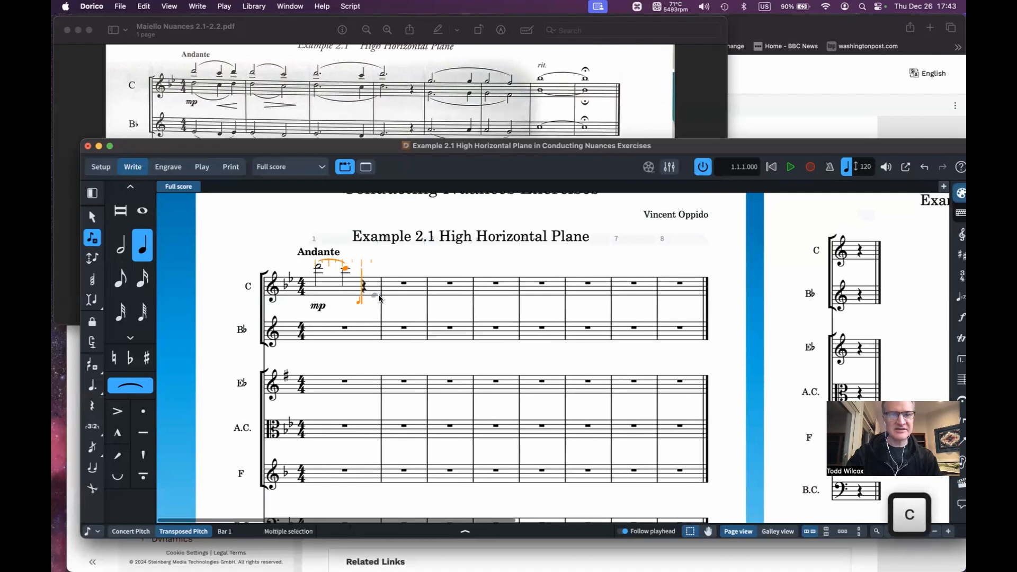
key("d")
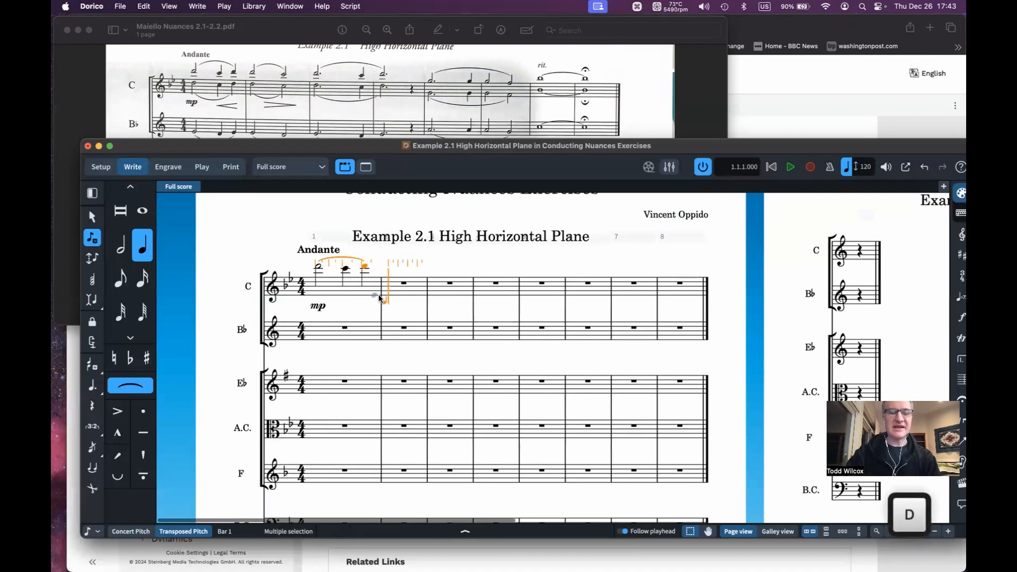
key("shift+s")
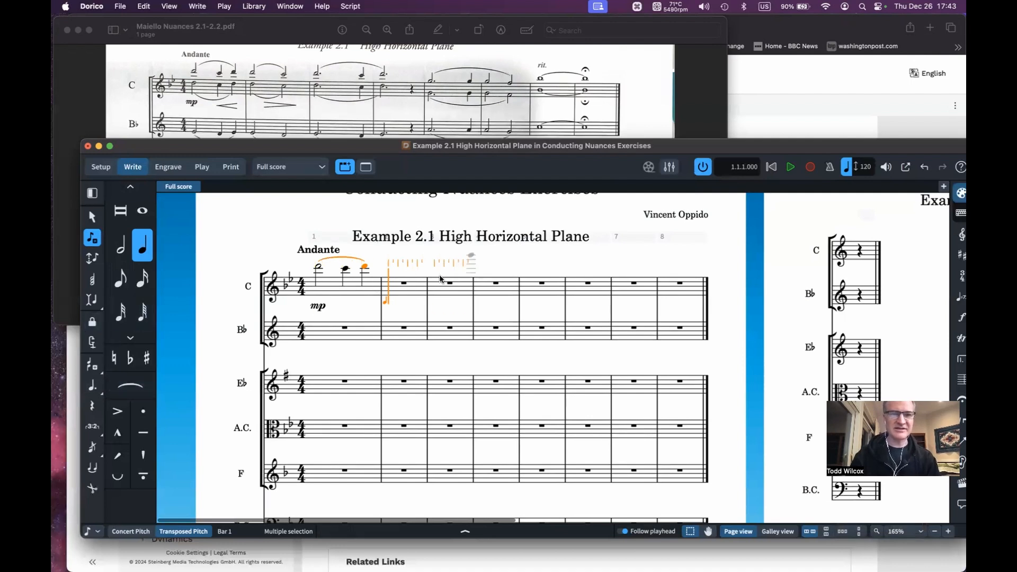
Enter half notes D6 and C6 in bar 2 of the C staff, joined by a slur
key("6")
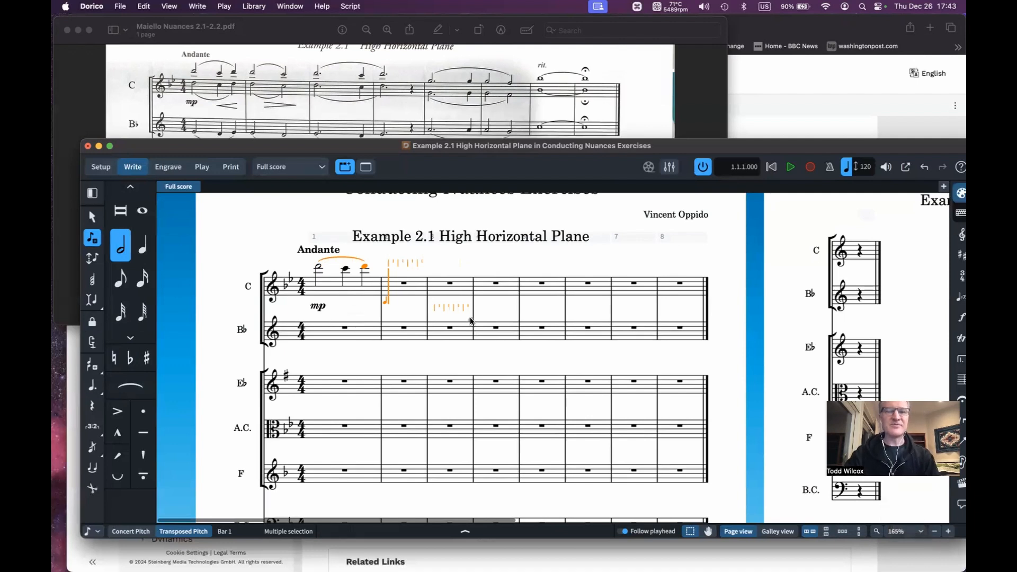
key("d")
key("s")
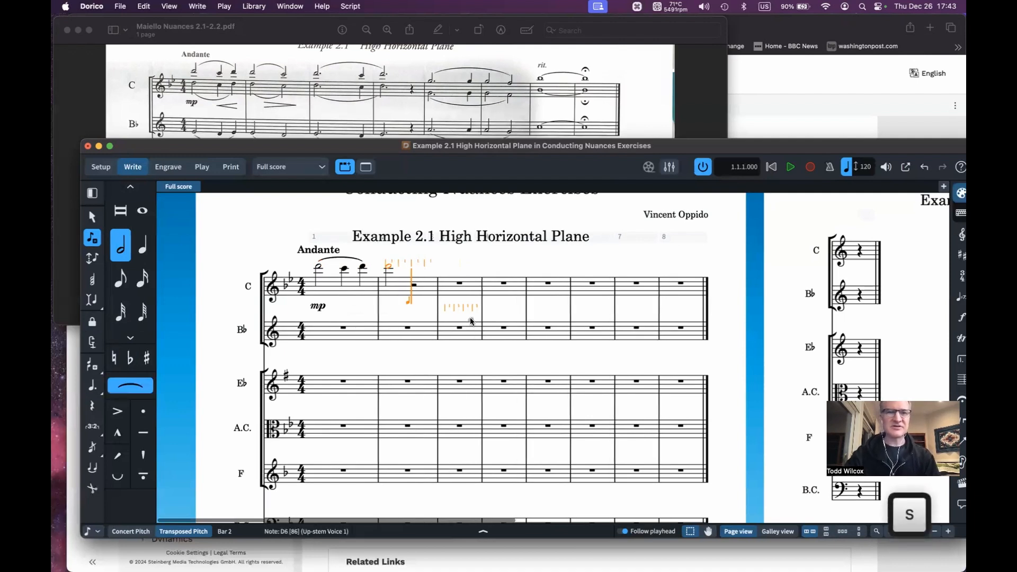
key("c")
key("shift+s")
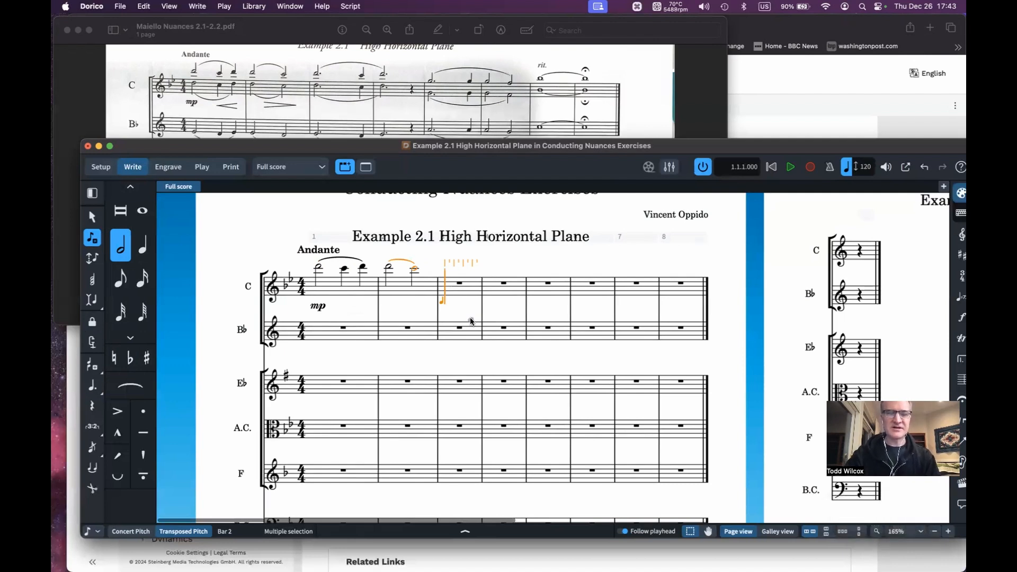
Enter dotted half D6 and quarter C6 in bar 3 and dotted half D6 in bar 4 of the C staff under one slur
key("period")
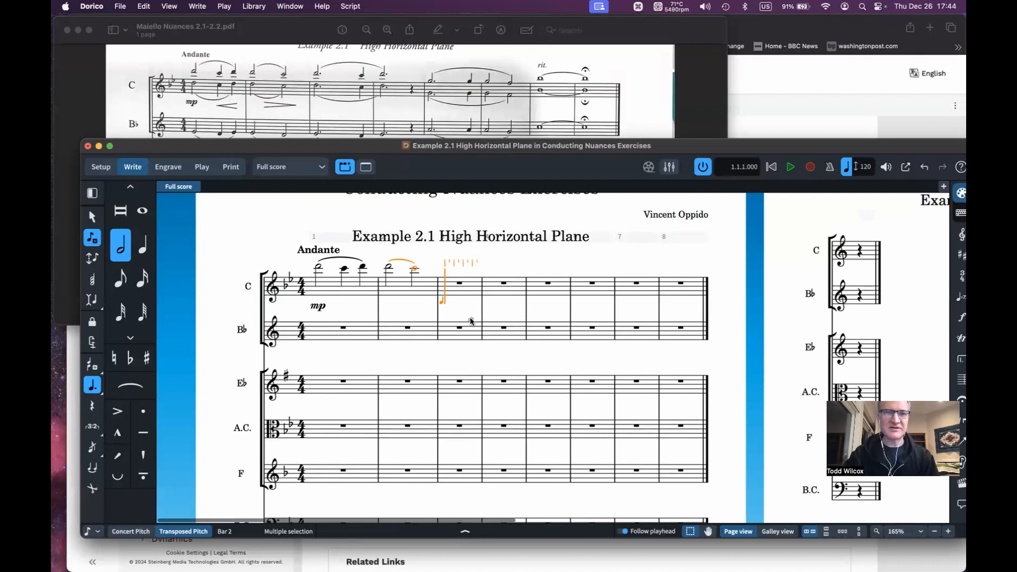
key("d")
key("s")
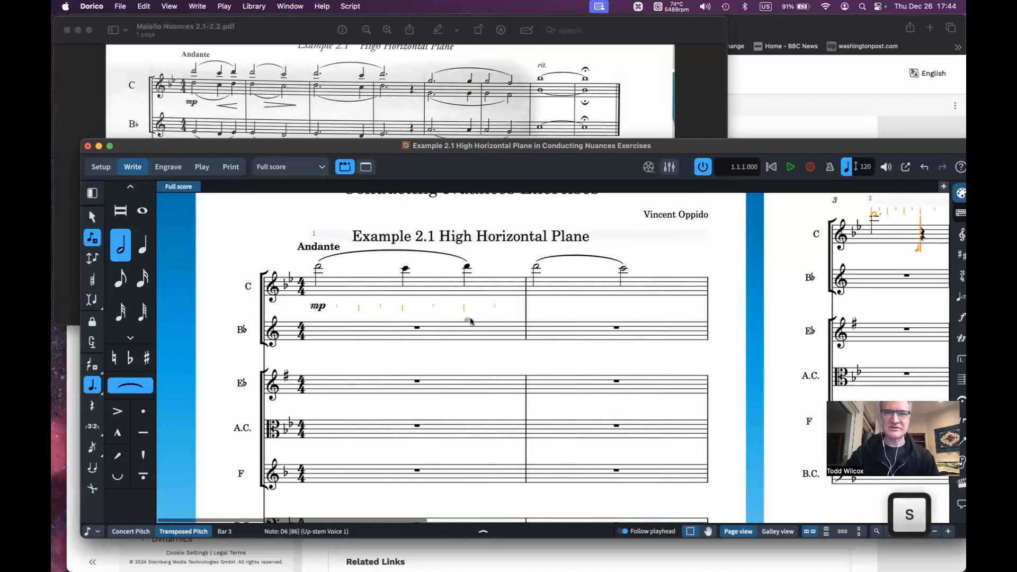
scroll(529, 367, "right", 10)
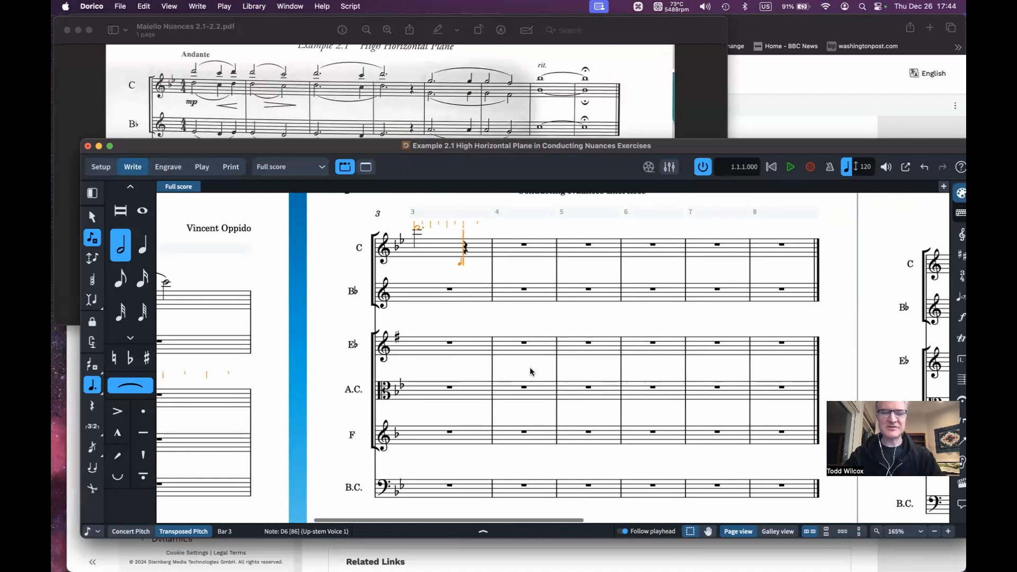
key("6")
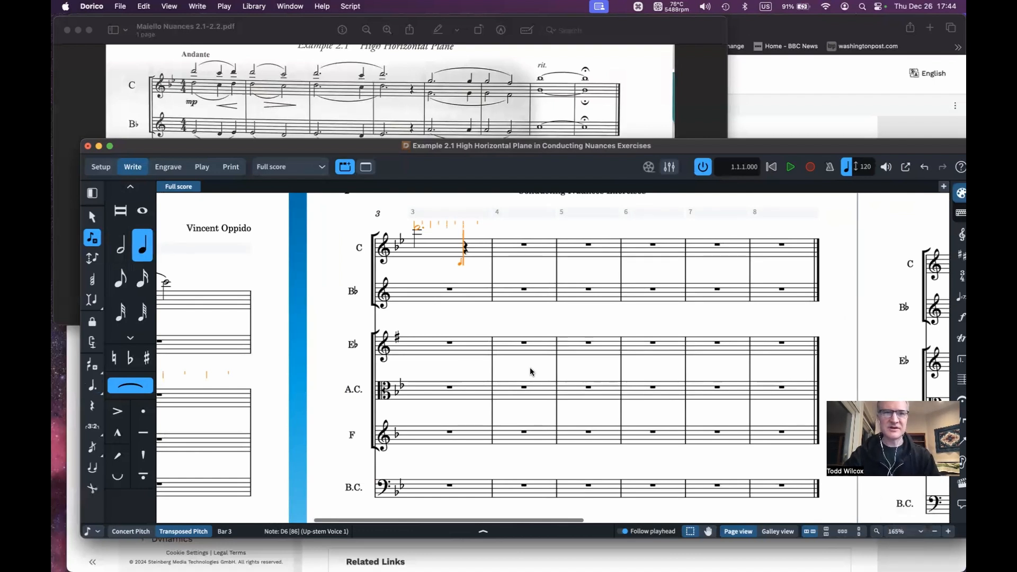
key("c")
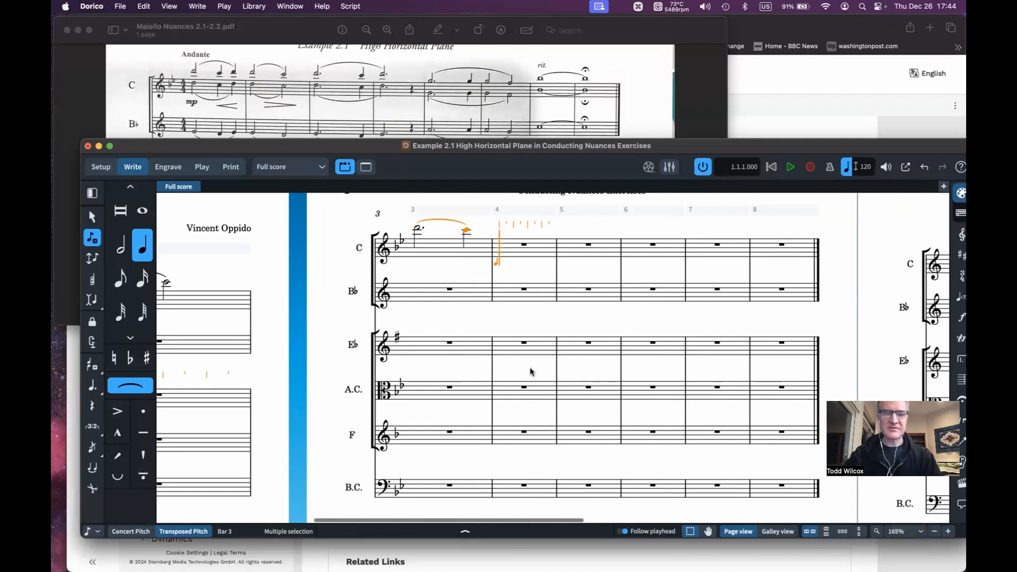
key("7")
key("period")
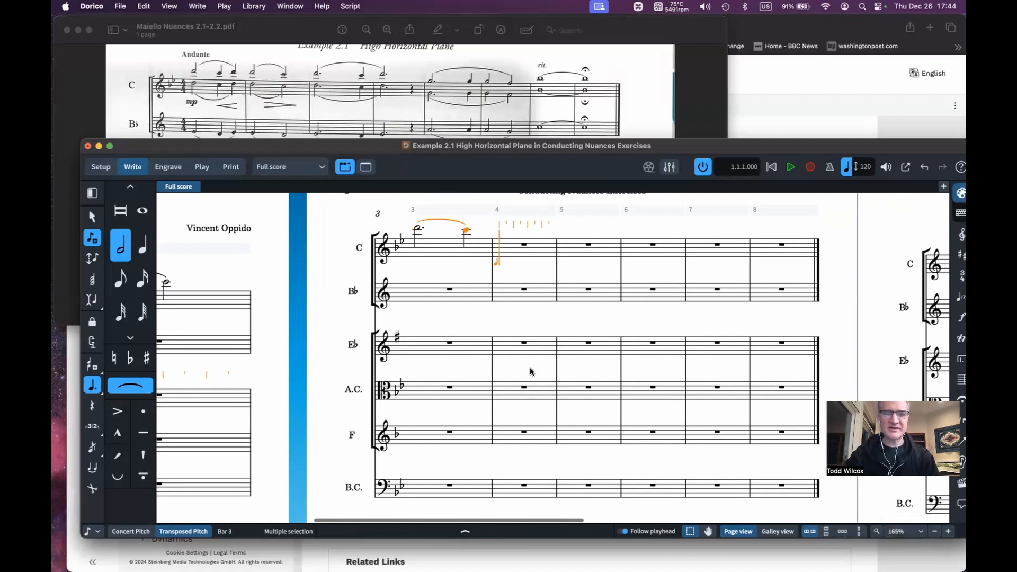
key("d")
key("shift+s")
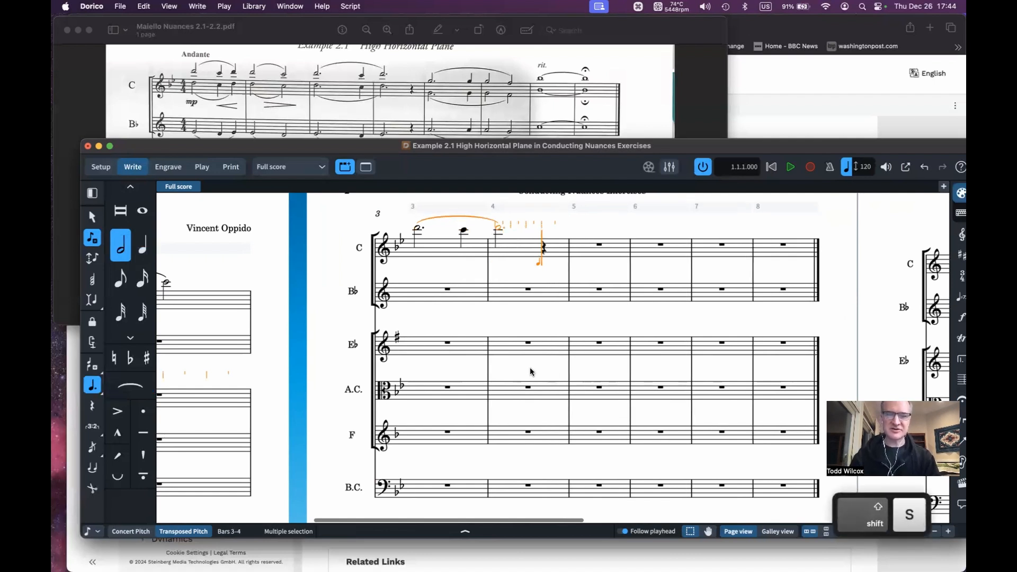
Enter dotted half G5 and quarter G5 in bar 5, and half notes G5 and F5 in bar 6 of the C staff, under one slur
key("Right")
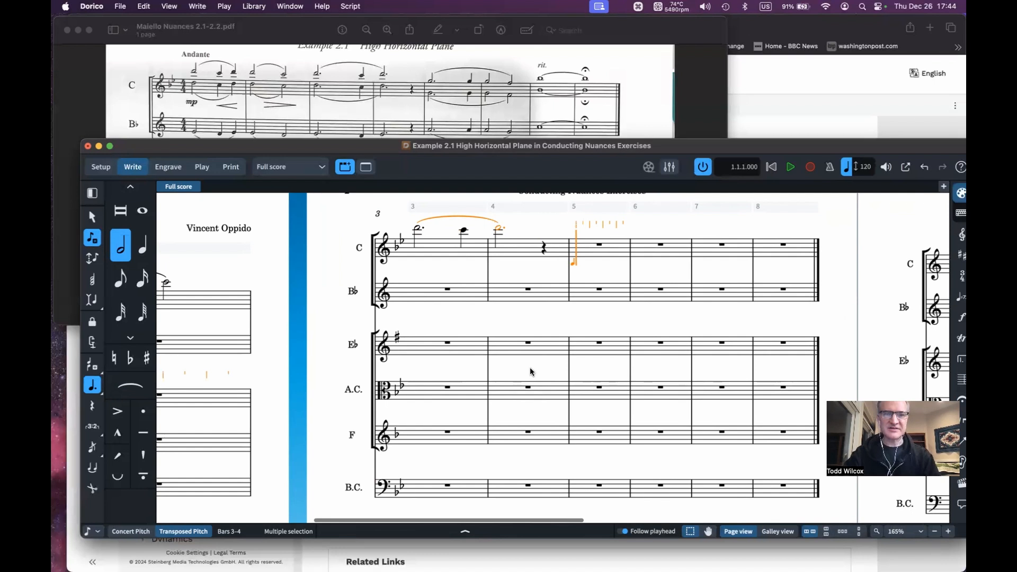
key("g")
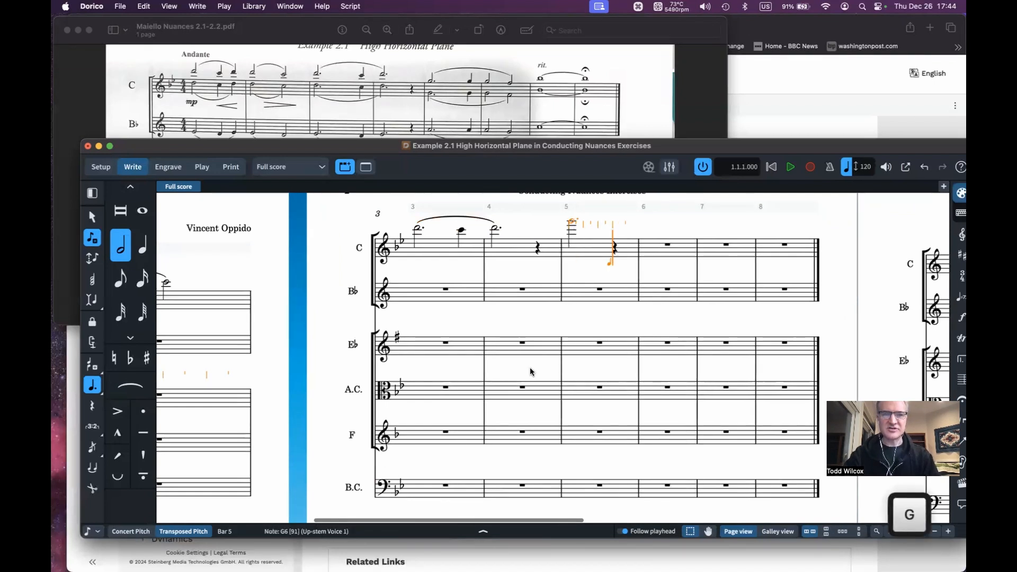
key("alt+super+Down")
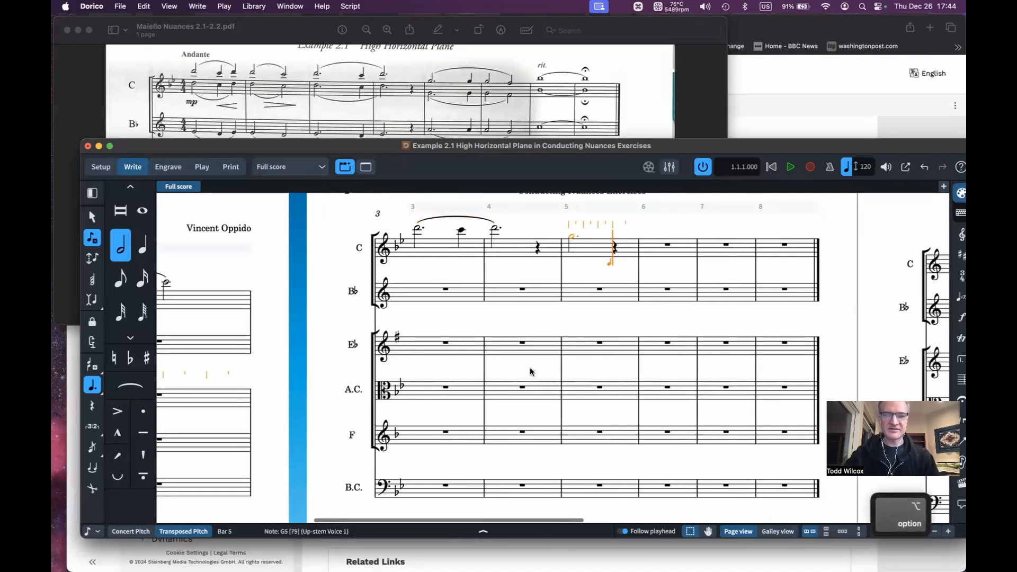
key("s")
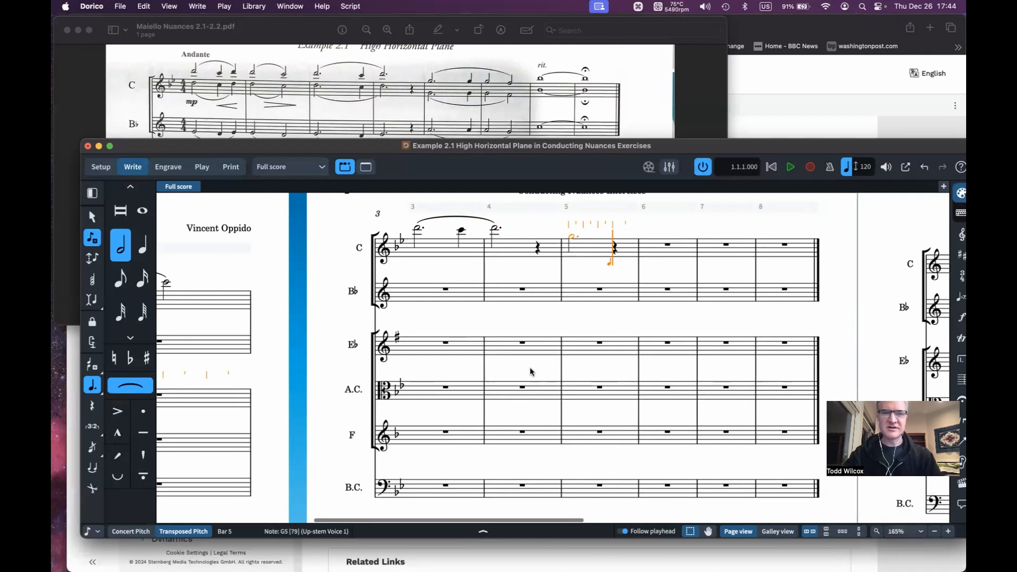
key("6")
key("g")
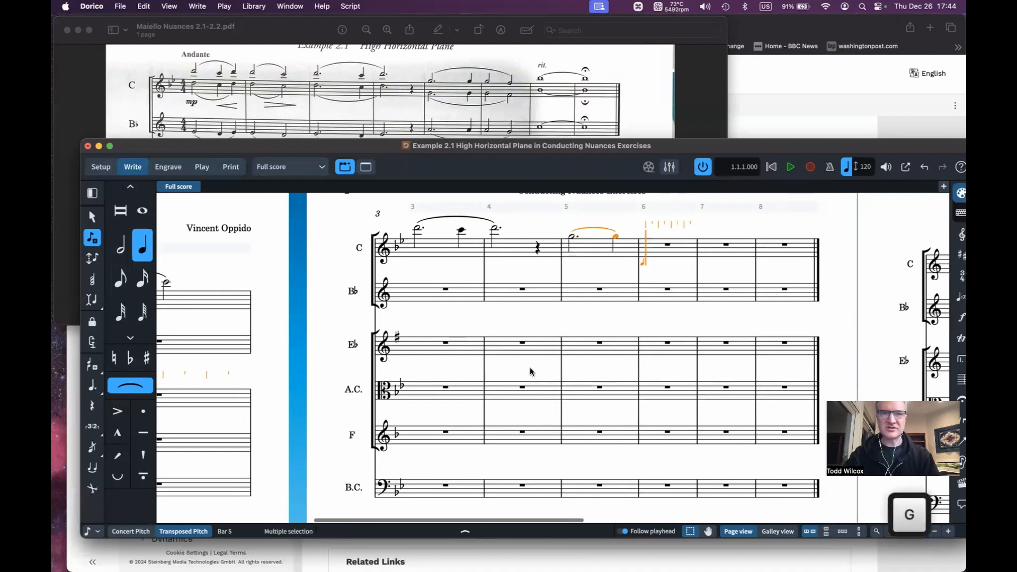
key("7")
key("g")
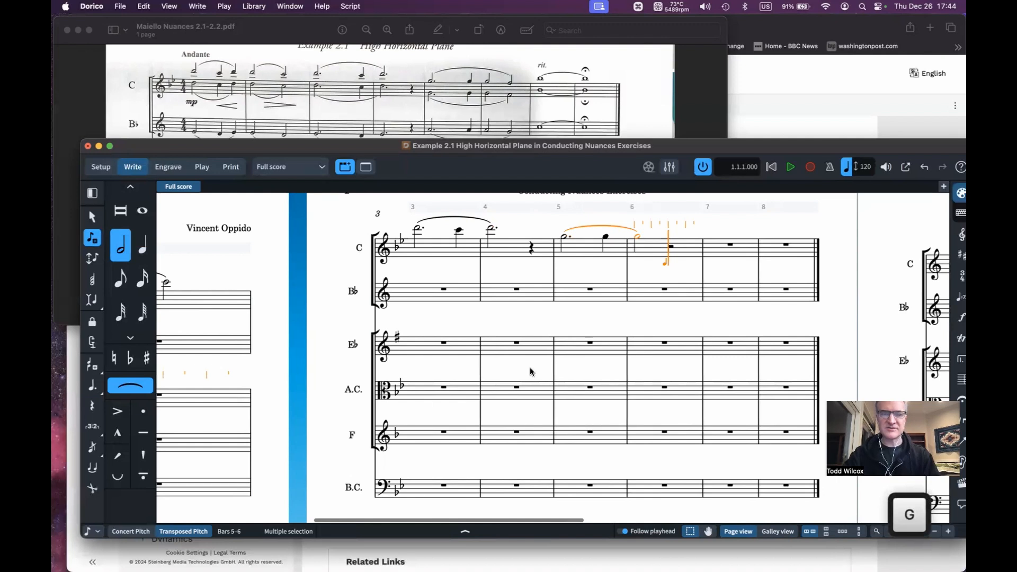
key("f")
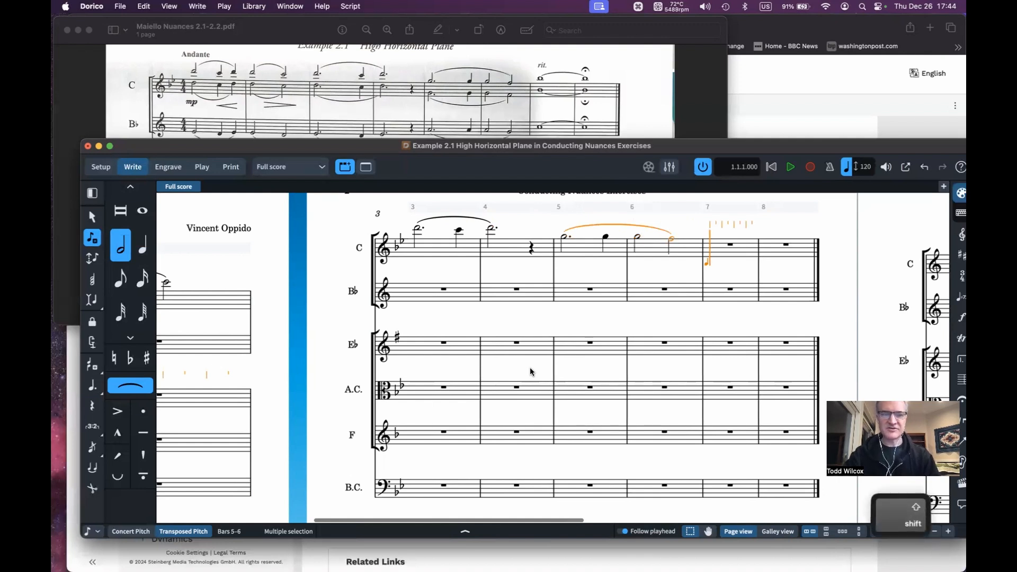
key("shift+s")
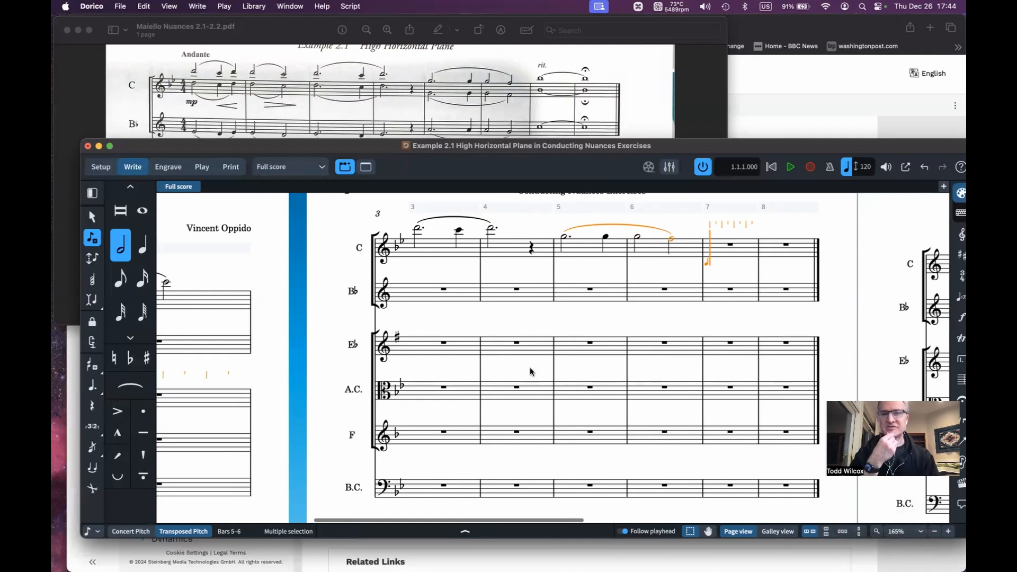
Enter whole notes B♭5 in bars 7 and 8 of the C staff and leave note input
key("8")
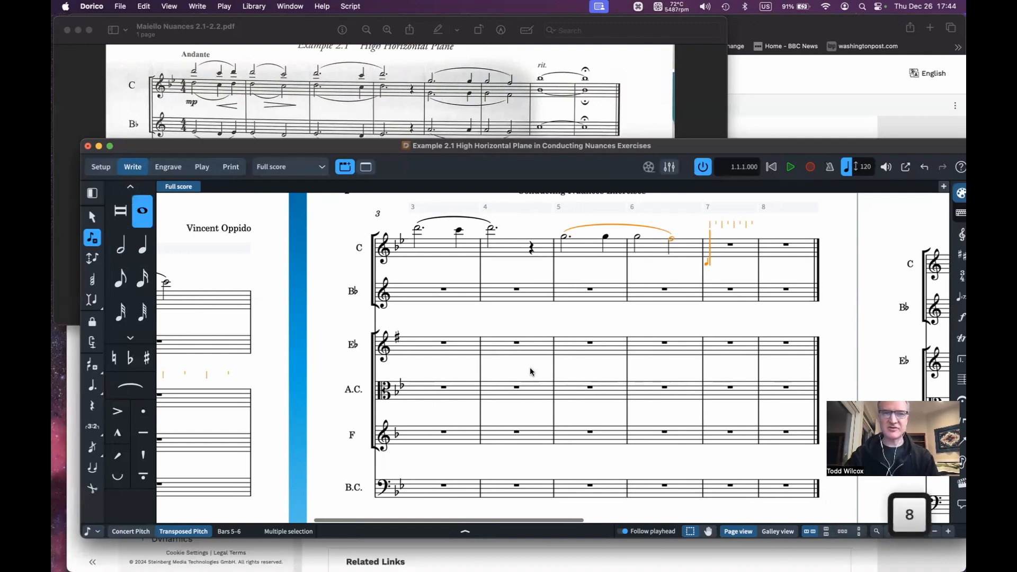
key("b")
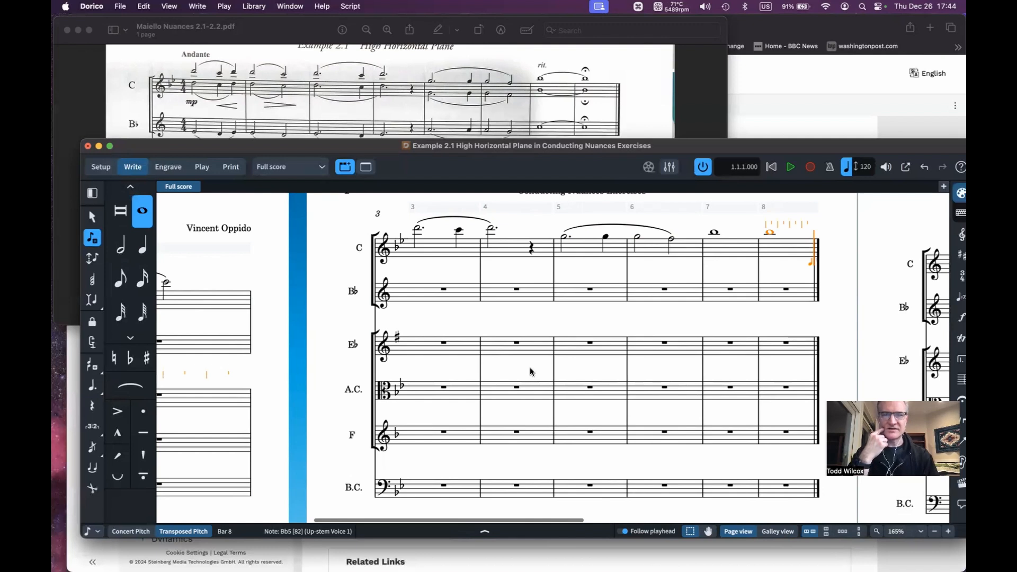
key("Escape")
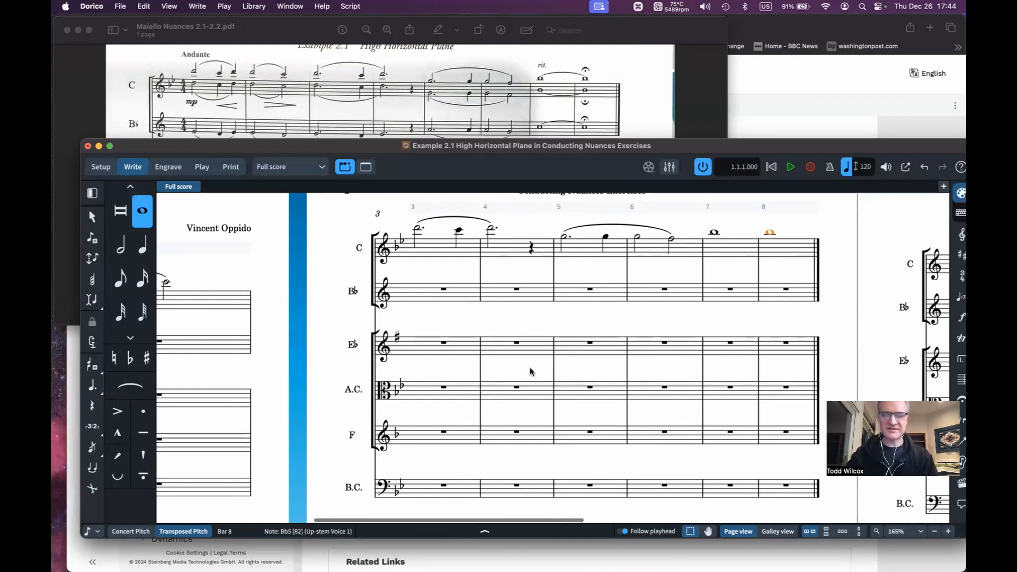
key("Escape")
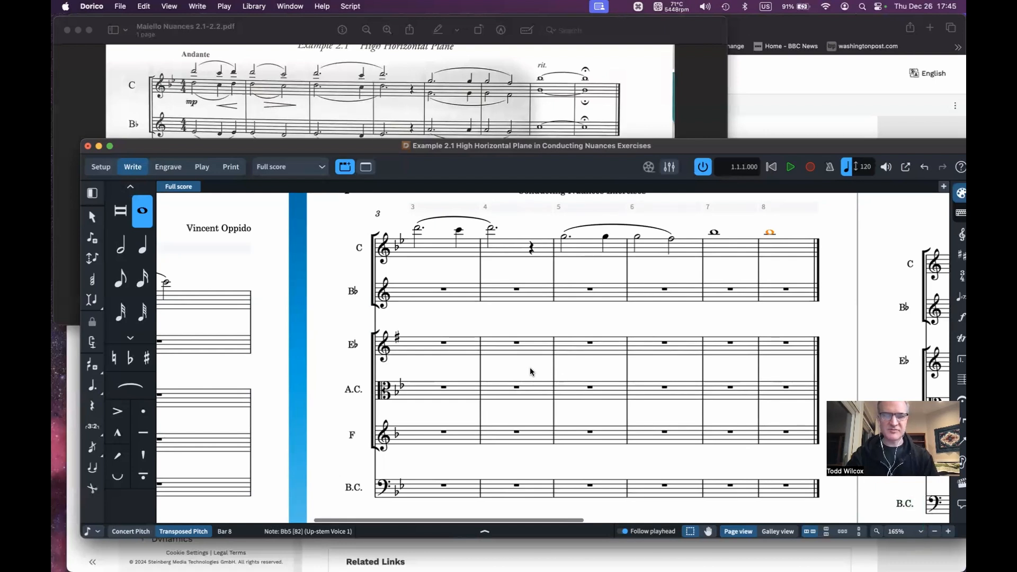
Add a fermata to the final whole note in bar 8
key("shift+h")
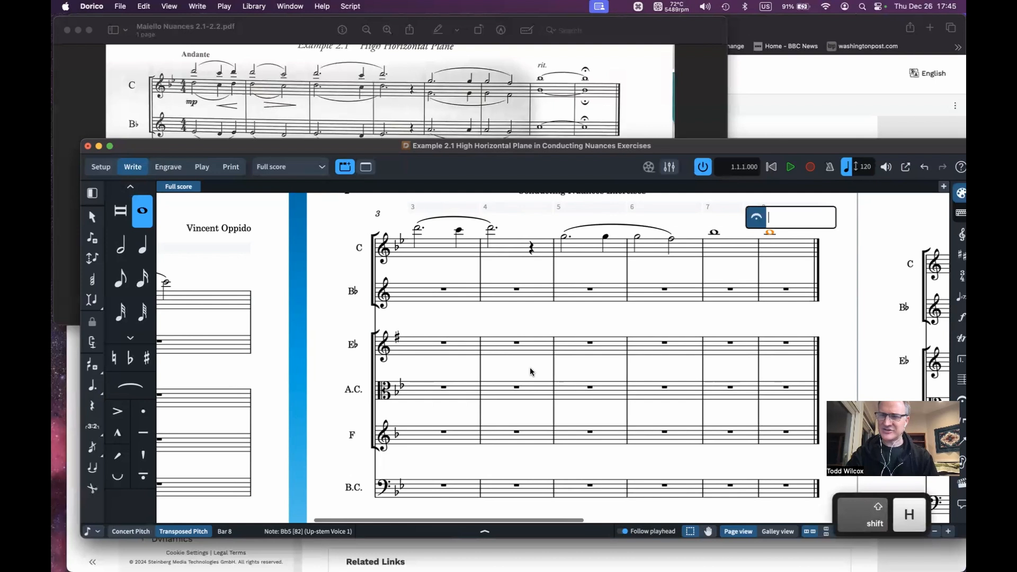
type("fermata")
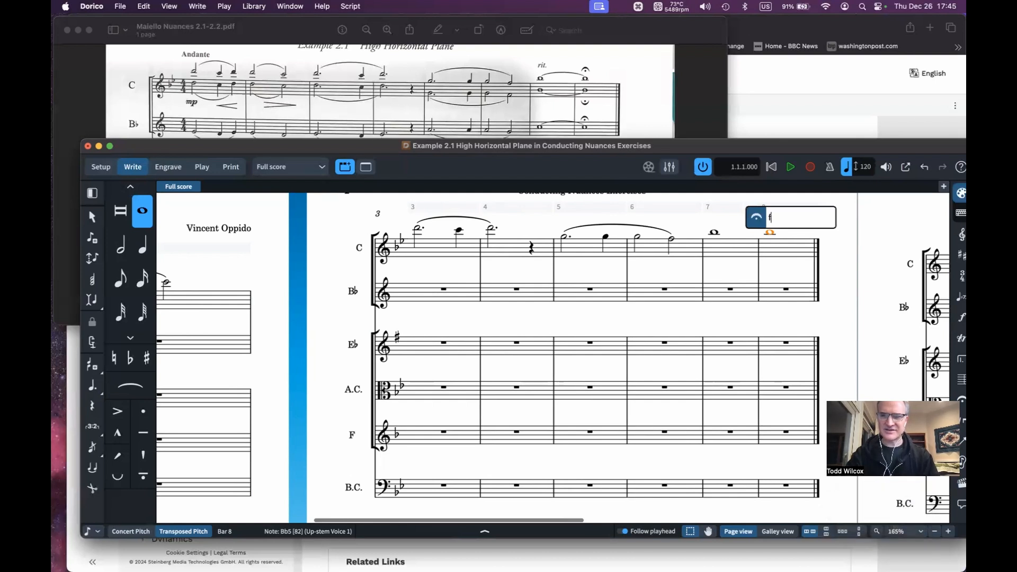
key("Return")
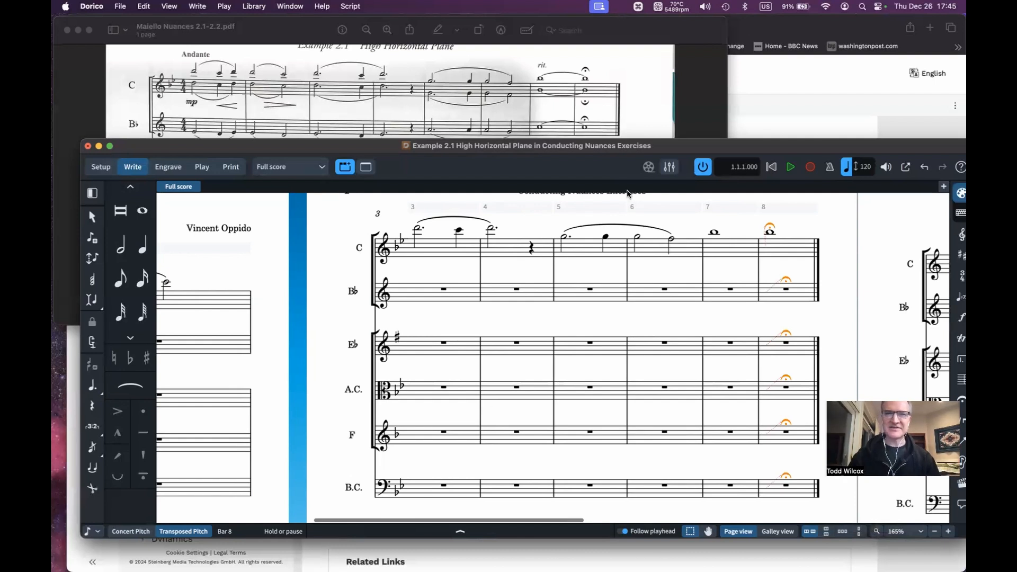
Examine the reference PDF's upper staves and both score pages of Example 2.1 to compare the entered music
scroll(604, 86, "down", 5)
scroll(604, 86, "down", 3)
scroll(604, 86, "up", 10)
scroll(604, 86, "down", 3)
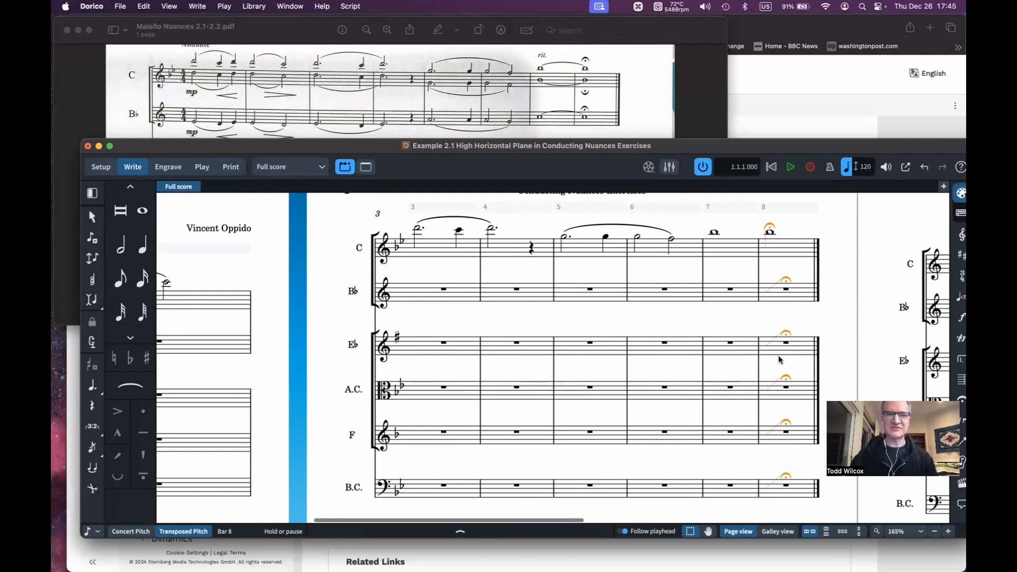
key("x")
key("x")
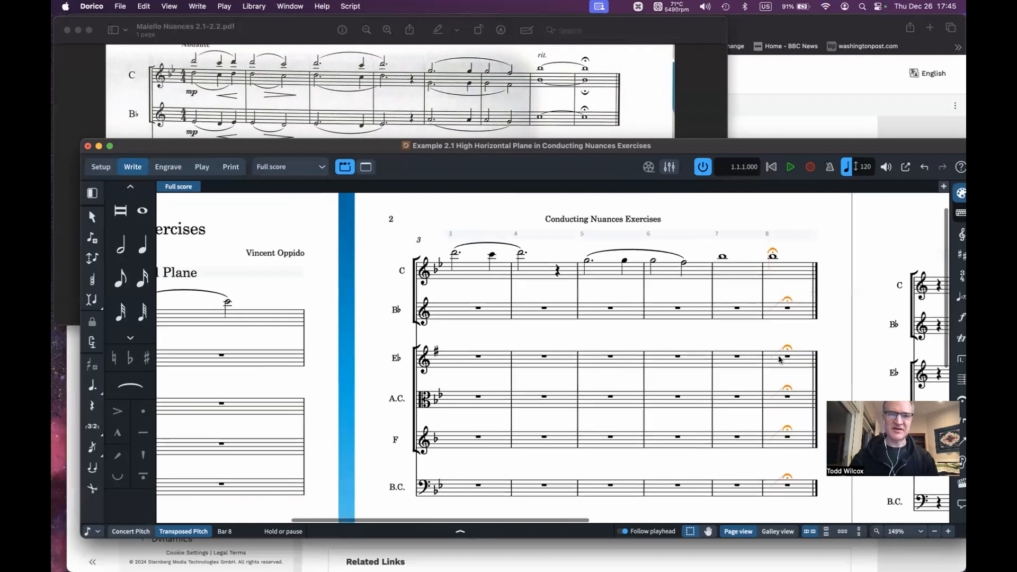
scroll(778, 359, "left", 5)
scroll(779, 360, "down", 2)
scroll(779, 359, "down", 1)
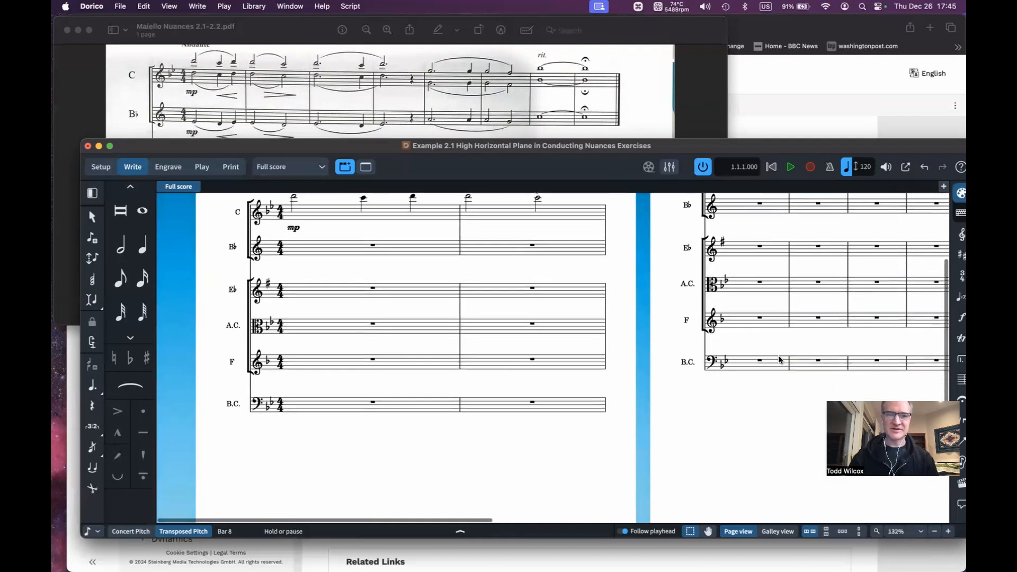
scroll(779, 360, "up", 3)
scroll(779, 360, "down", 2)
scroll(778, 359, "down", 1)
scroll(779, 359, "down", 3)
scroll(779, 360, "up", 3)
scroll(778, 360, "right", 5)
scroll(779, 359, "left", 3)
scroll(779, 360, "left", 3)
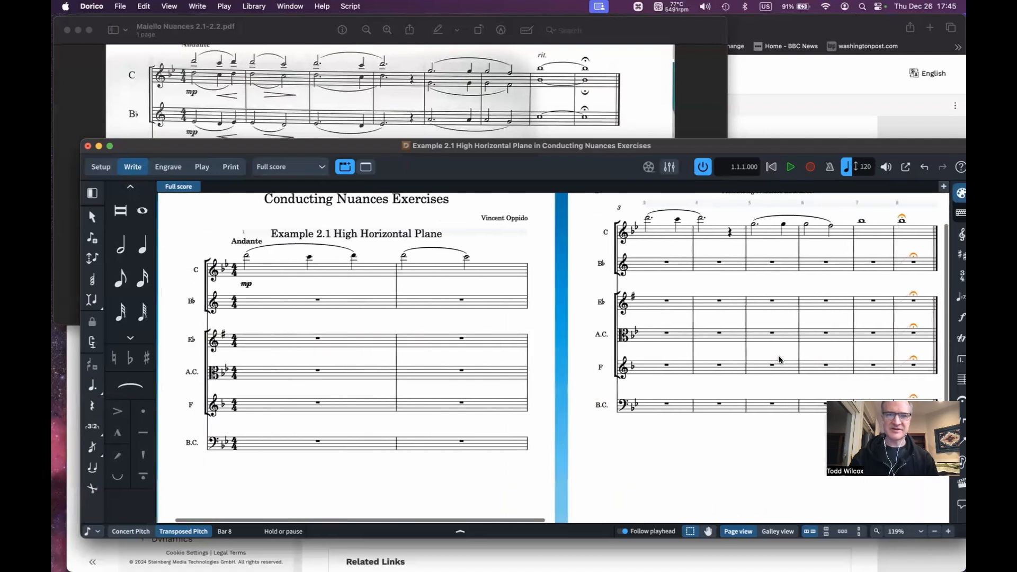
scroll(778, 360, "right", 3)
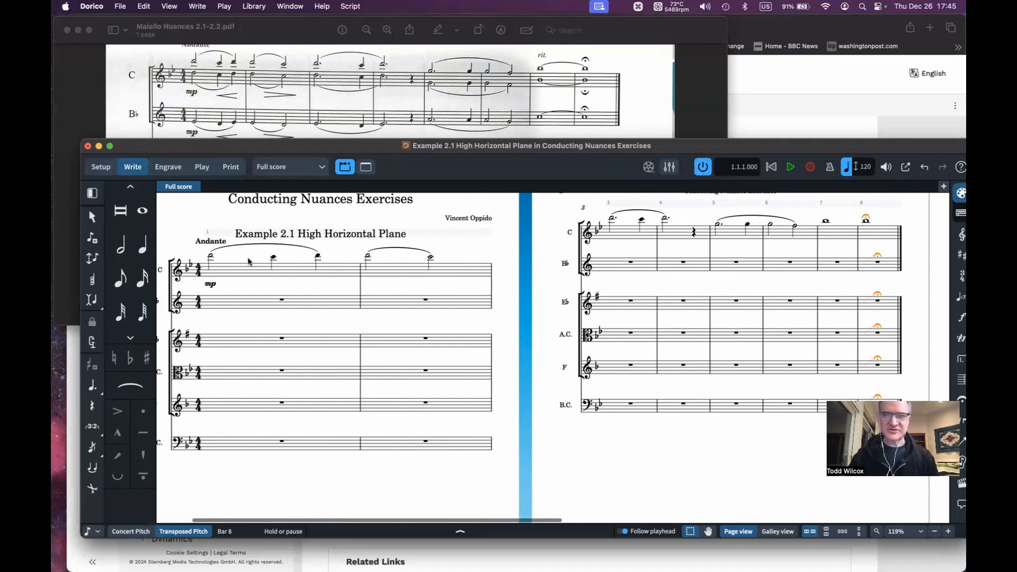
Try to add notes an octave below the C staff's bars 1–8 with the interval value -8, and undo it
left_click(210, 257)
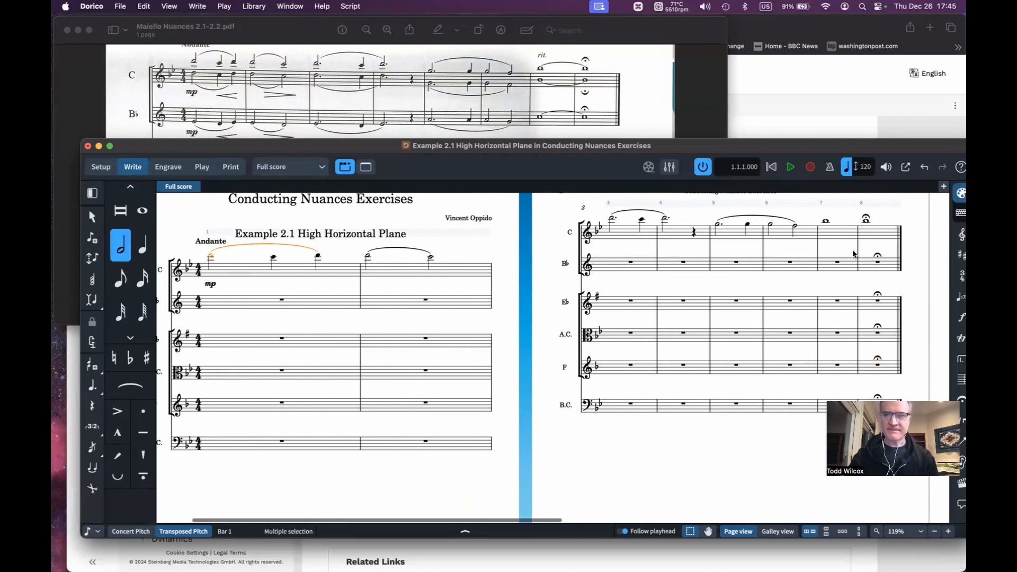
left_click(867, 220, "shift")
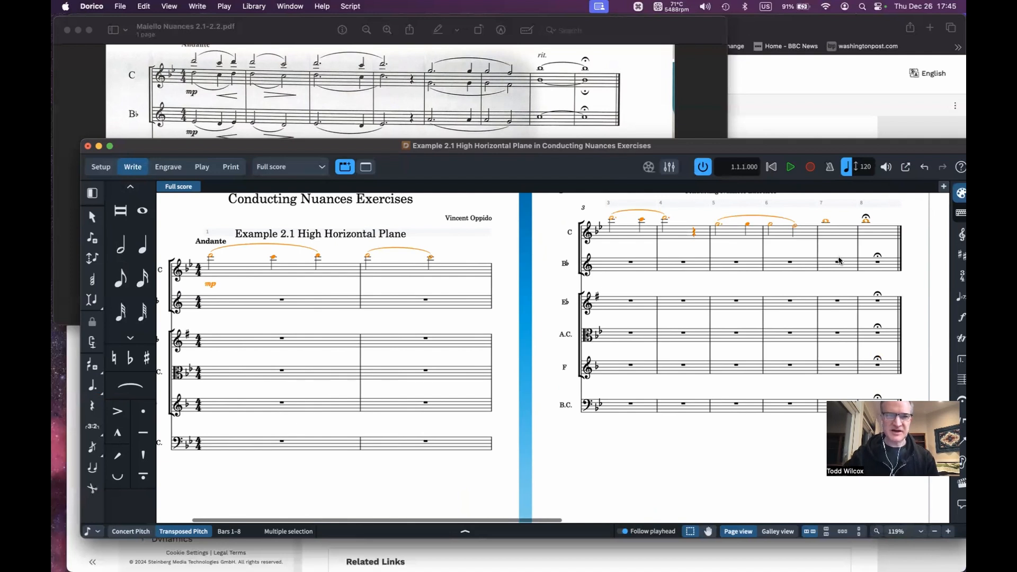
key("shift+i")
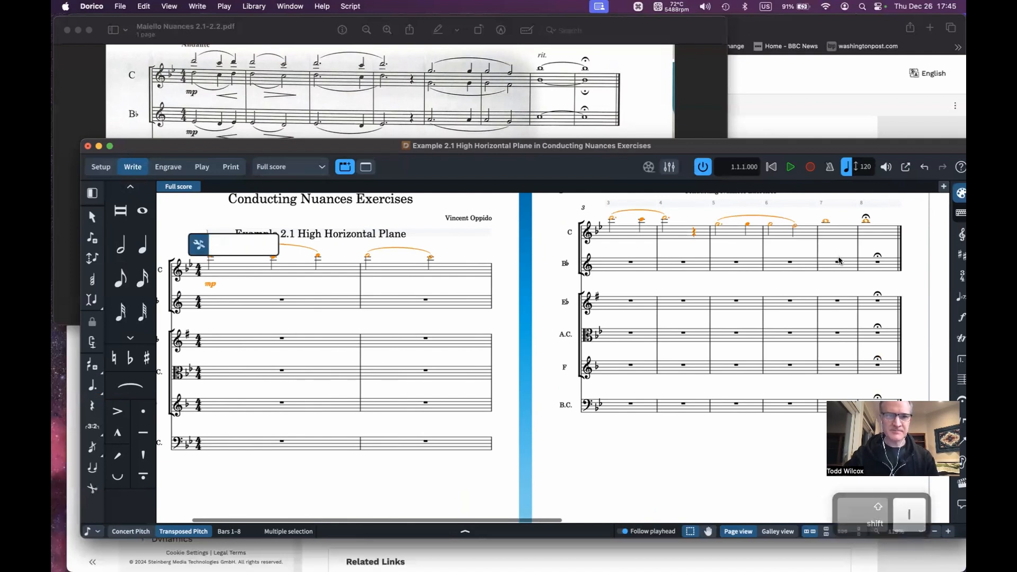
type("-8")
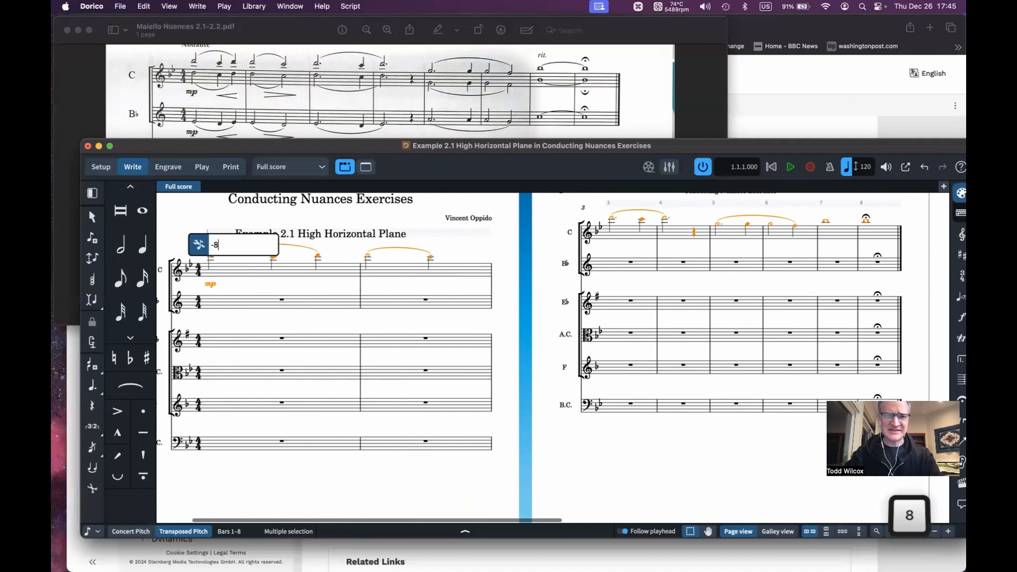
key("Return")
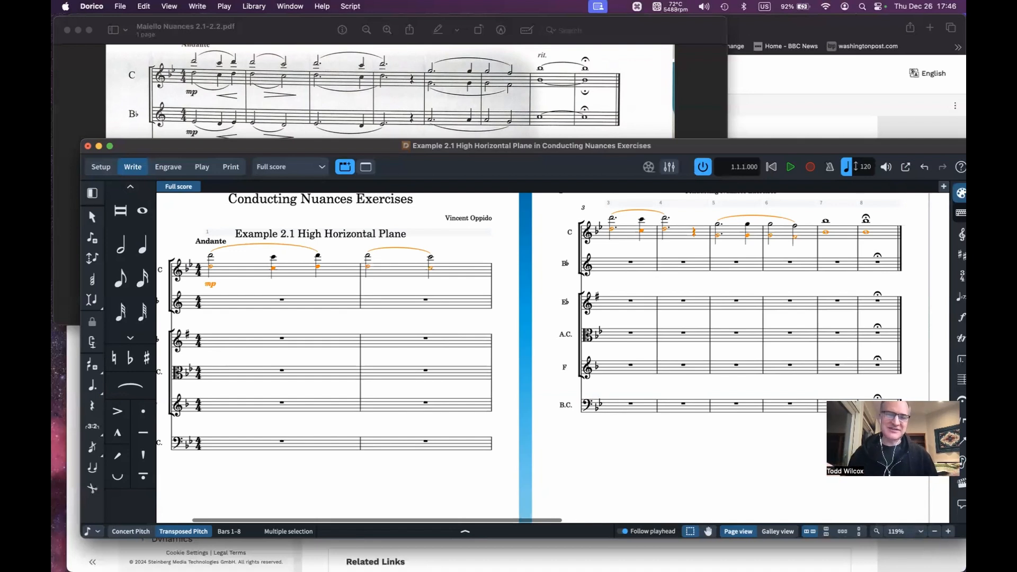
key("super+z")
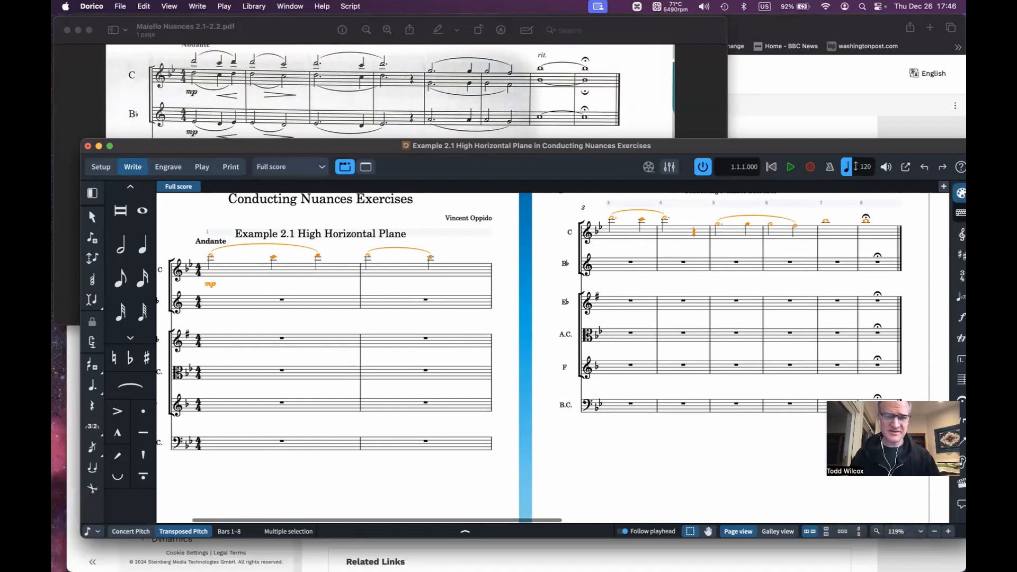
Try to double bars 1–8 of the C staff by pasting a copy in chord mode and lowering it an octave, and undo it
key("super+c")
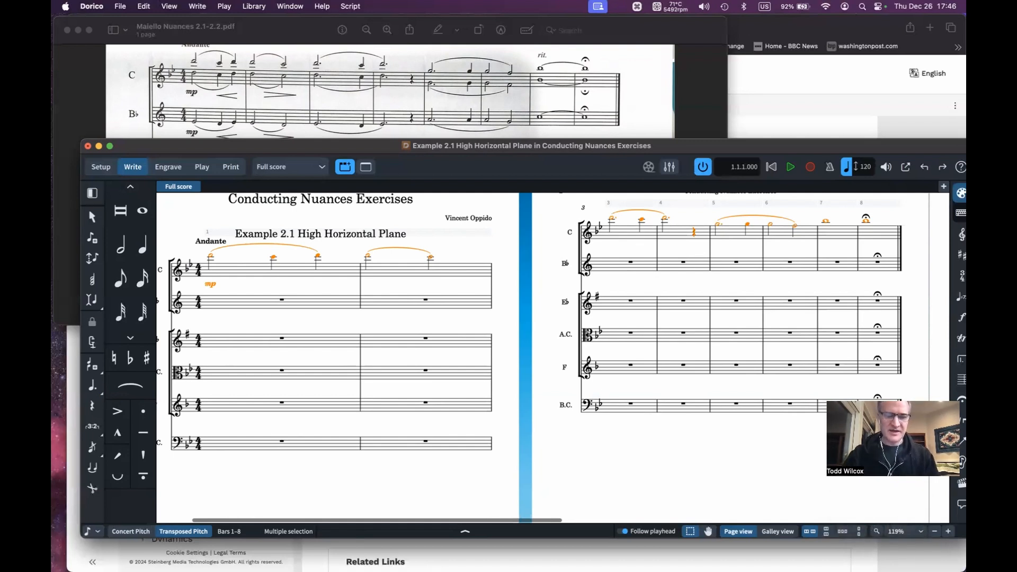
key("q")
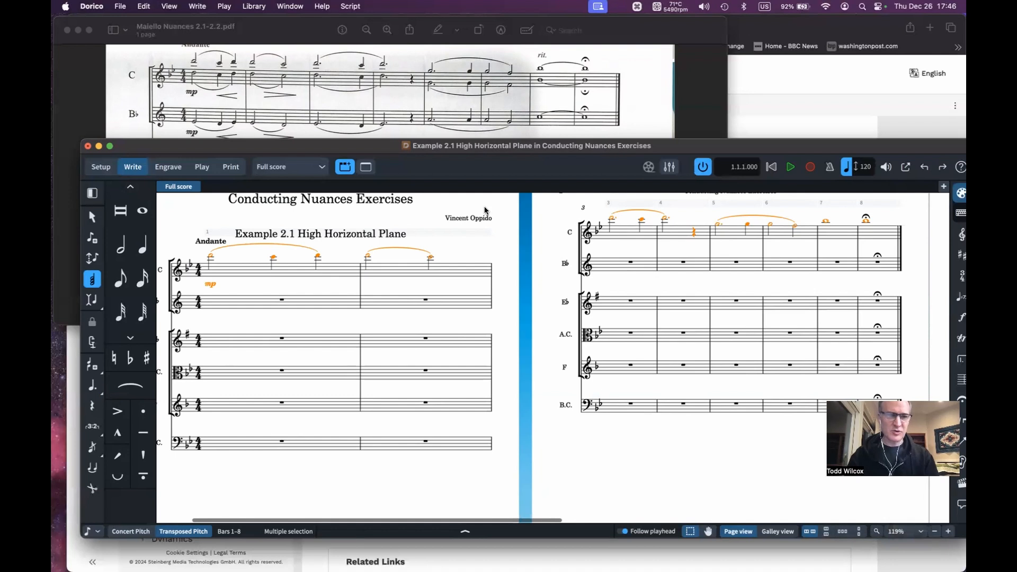
key("super+v")
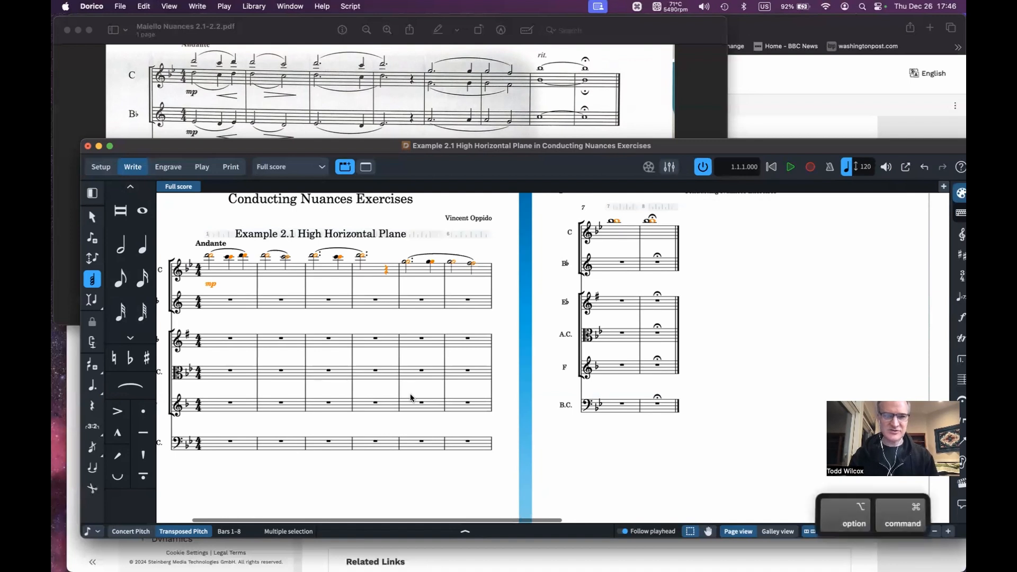
key("alt+super+Down")
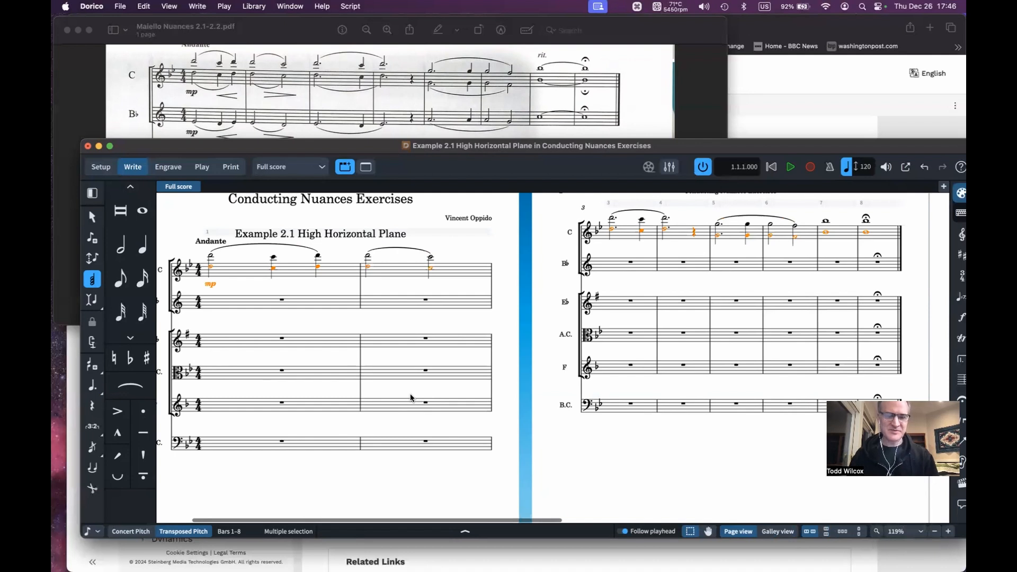
key("super+z")
key("super+z")
key("super+z")
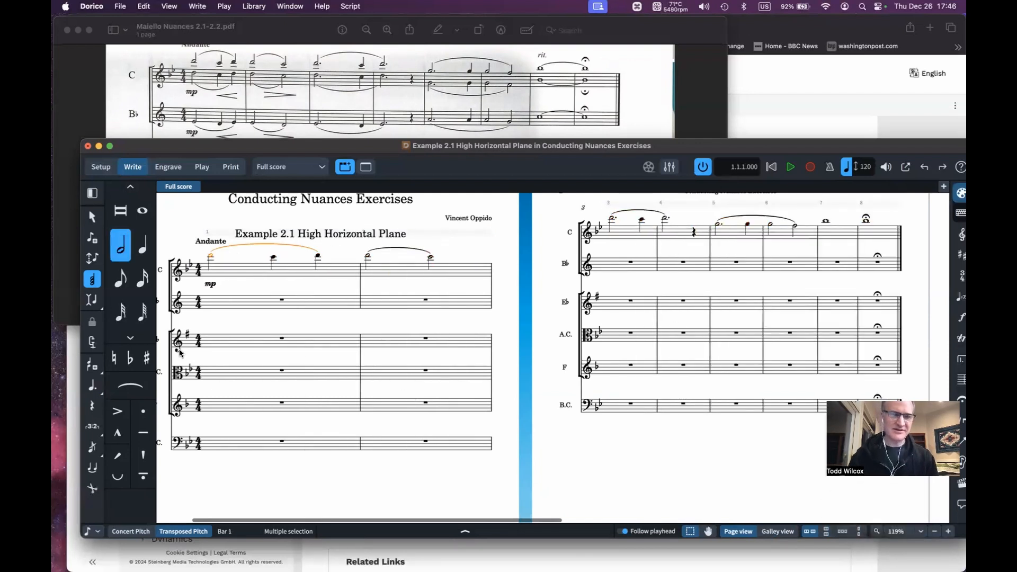
Turn off chord input, add octave-lower notes (-8) to bars 1–8 of the C staff, and put them in a down-stem voice
left_click(92, 279)
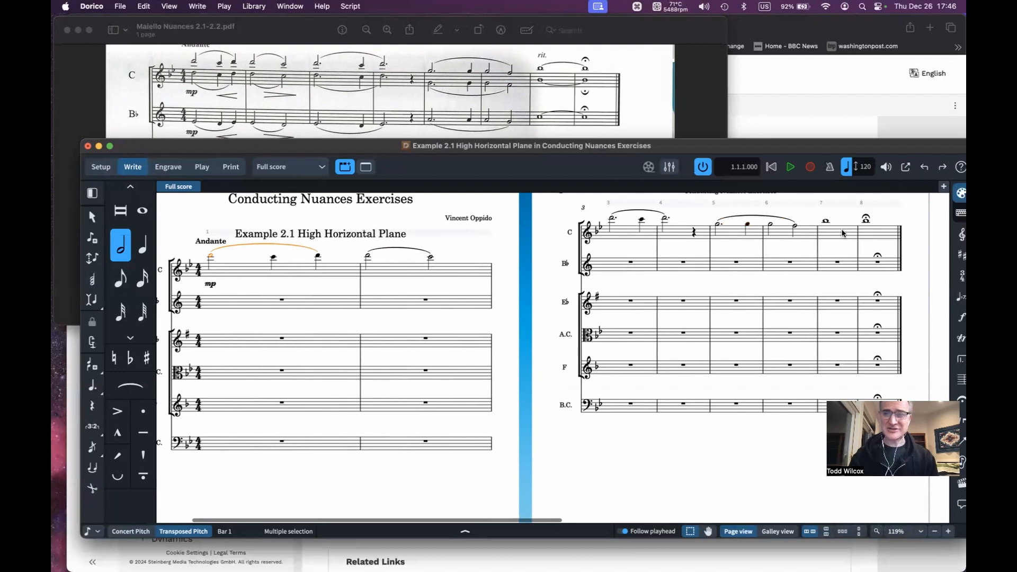
key("shift")
left_click(866, 225, "shift")
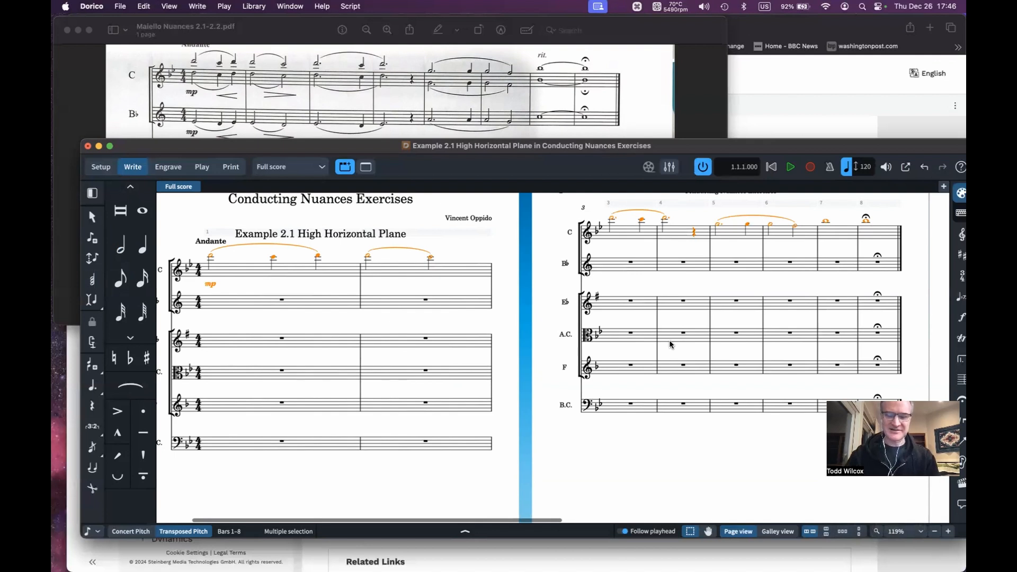
key("shift+i")
type("-8")
key("Return")
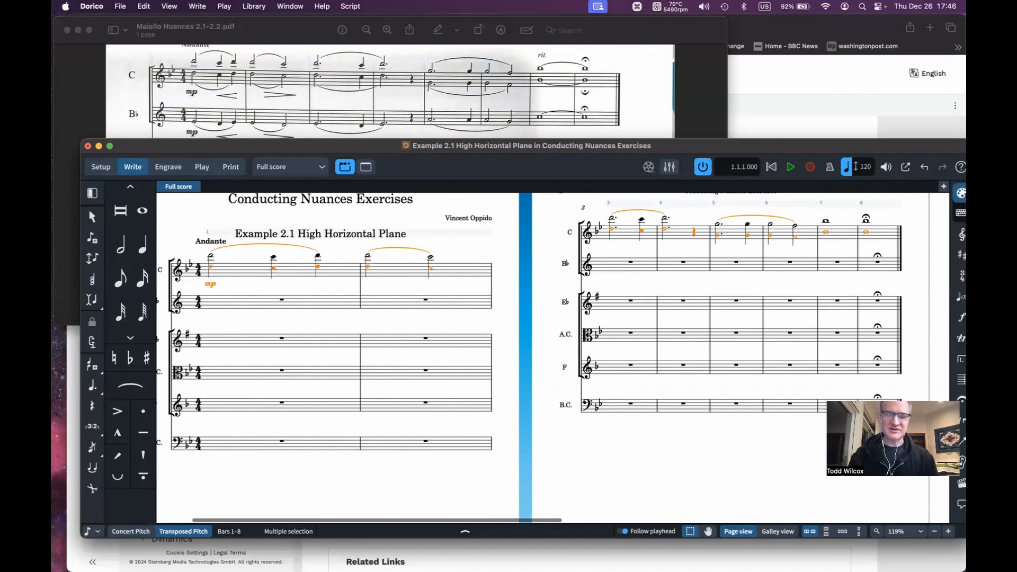
key("f")
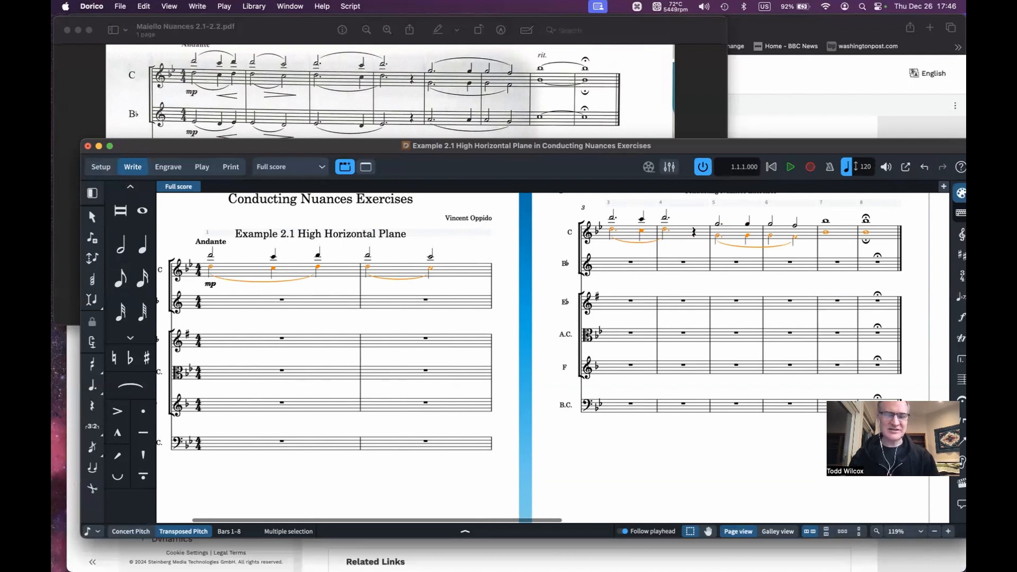
Undo the voice change, narrow the selection to notes and chords, and put only the octave-lower notes of bars 1–8 in the down-stem voice
key("super+z")
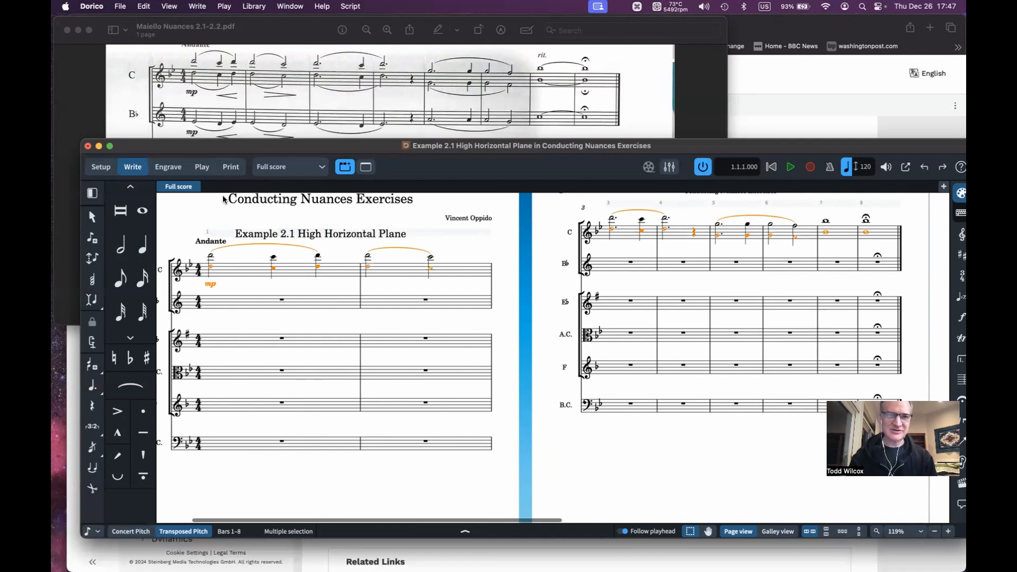
left_click(290, 245, "super")
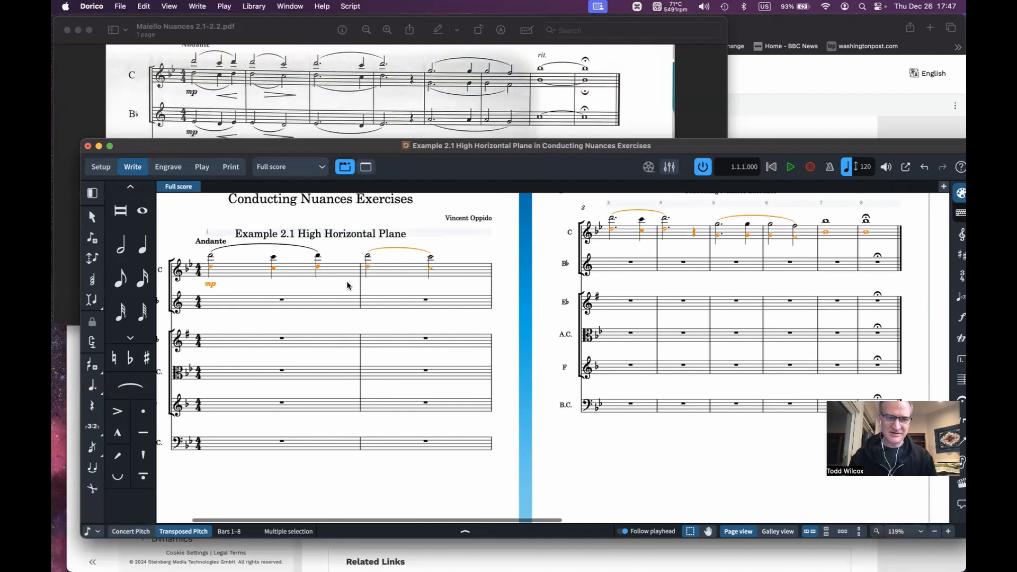
left_click(144, 6)
mouse_move(186, 260)
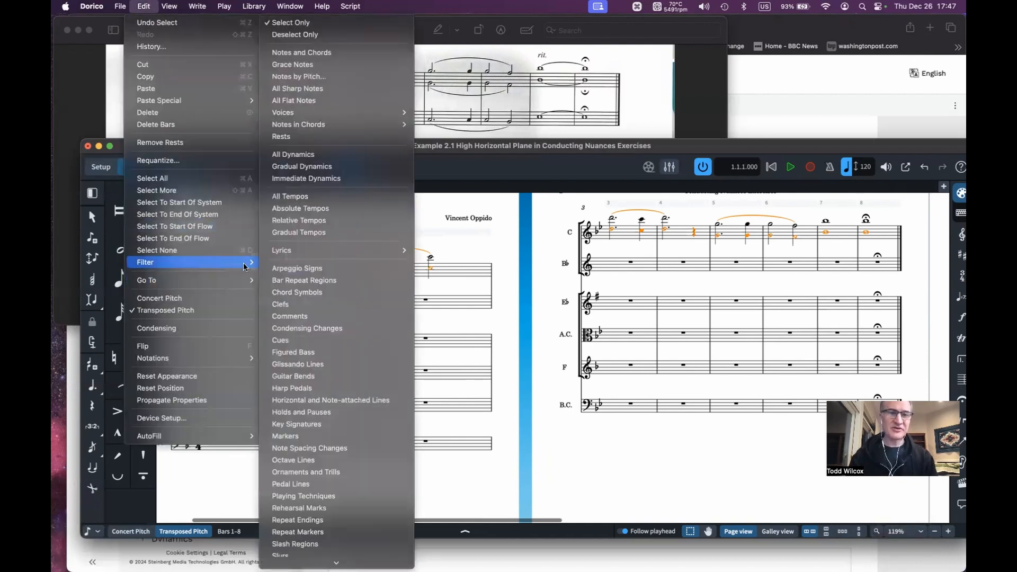
left_click(324, 51)
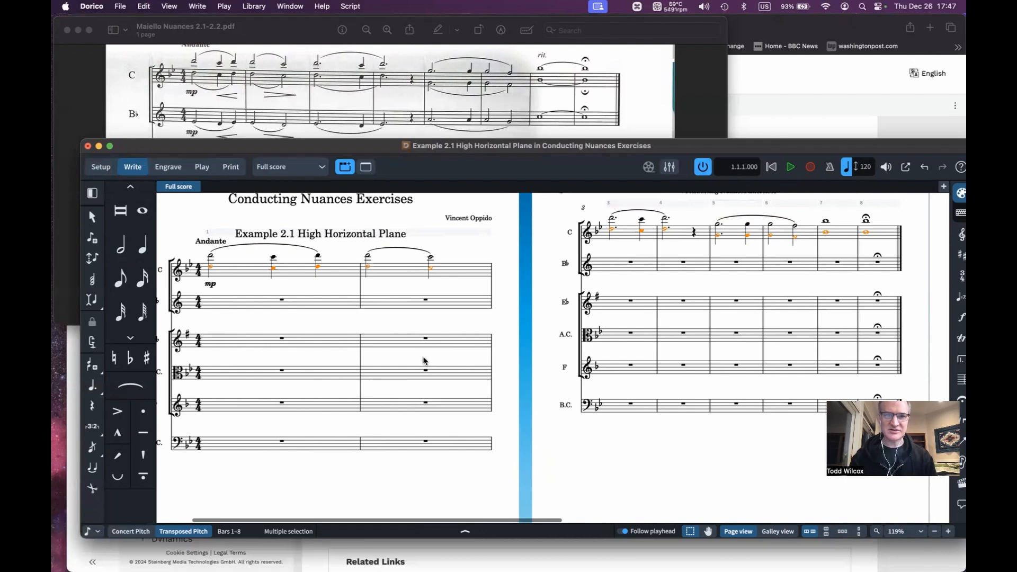
key("shift+v")
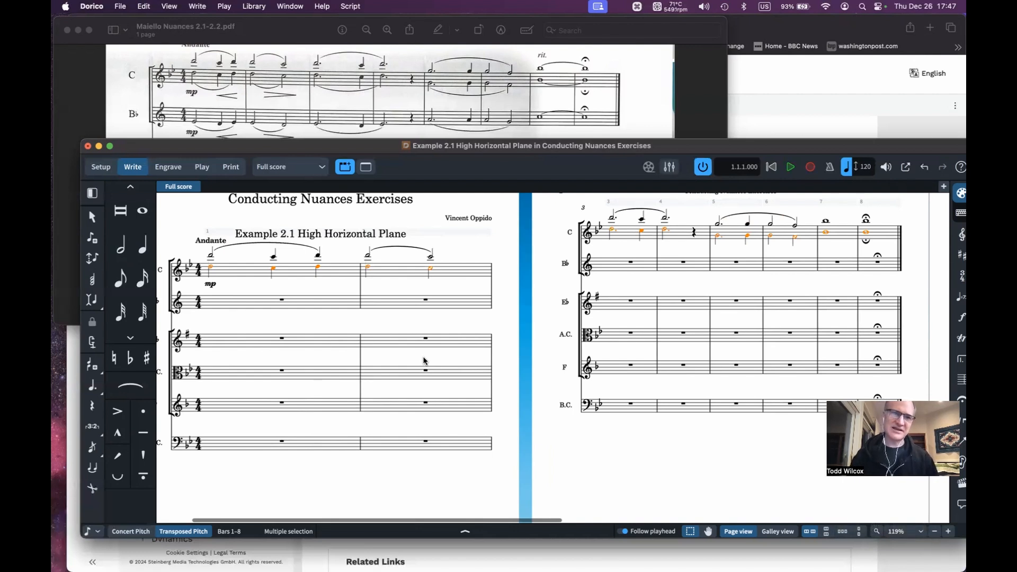
key("Left")
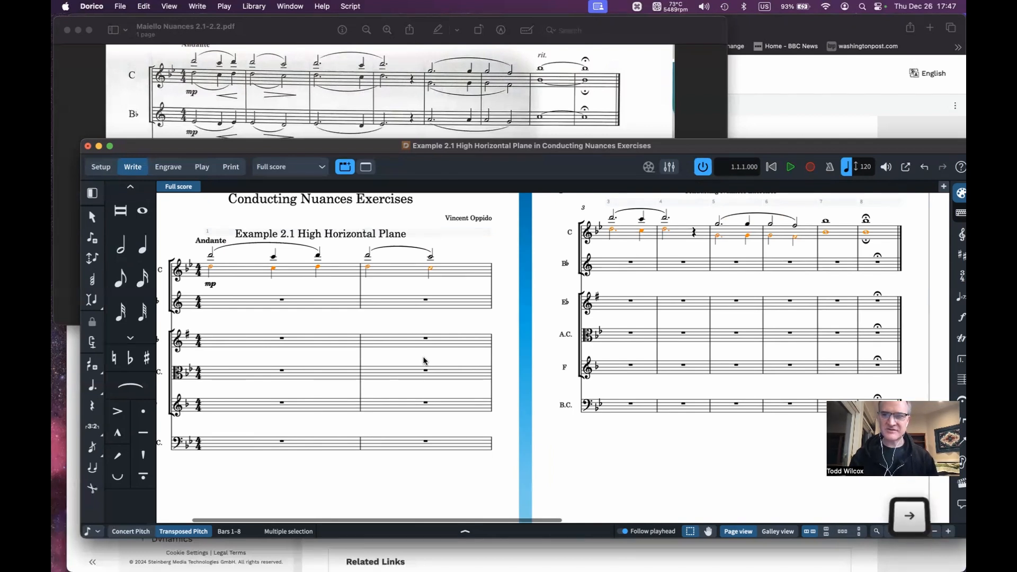
Add a slur across the three lower-voice notes in bar 1 of the C staff
left_click(210, 267)
key("shift")
key("shift+Right")
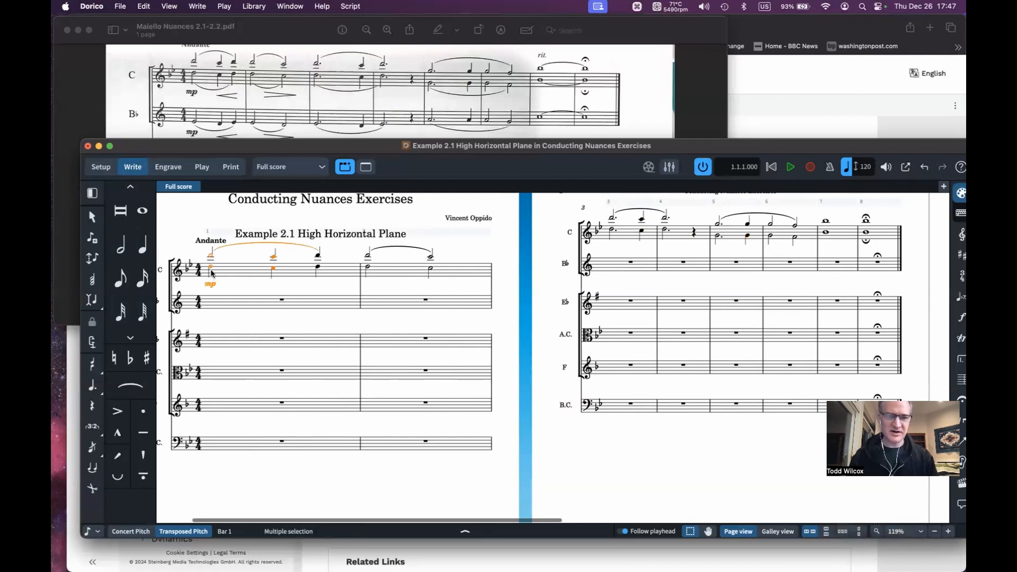
key("shift+Left")
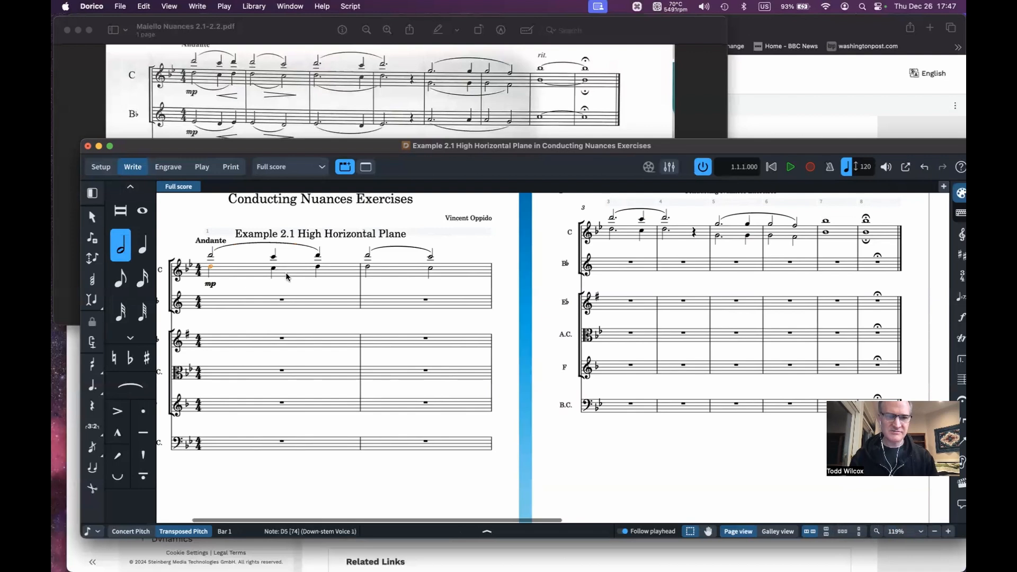
key("shift")
left_click(274, 270, "shift")
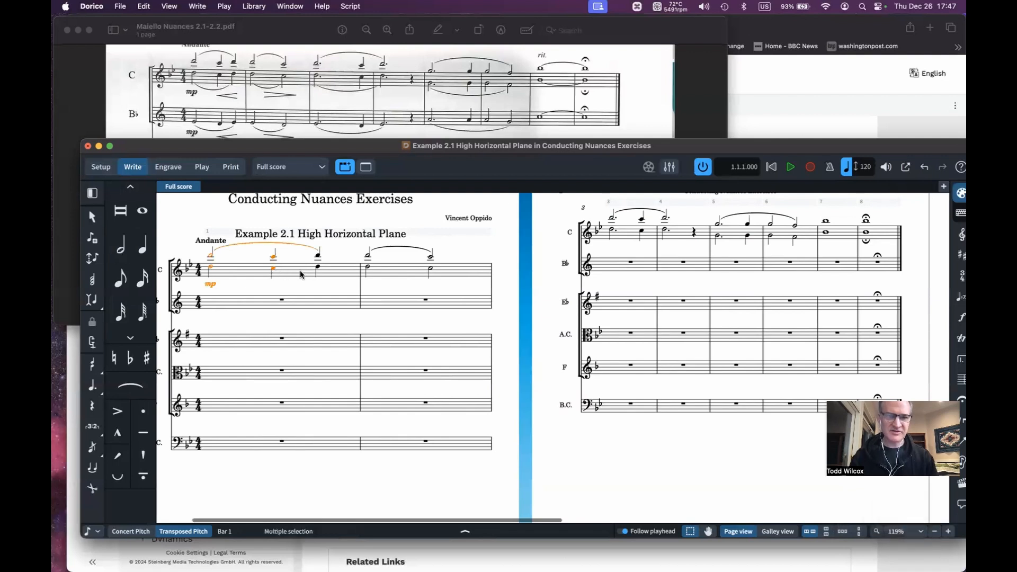
left_click(210, 269)
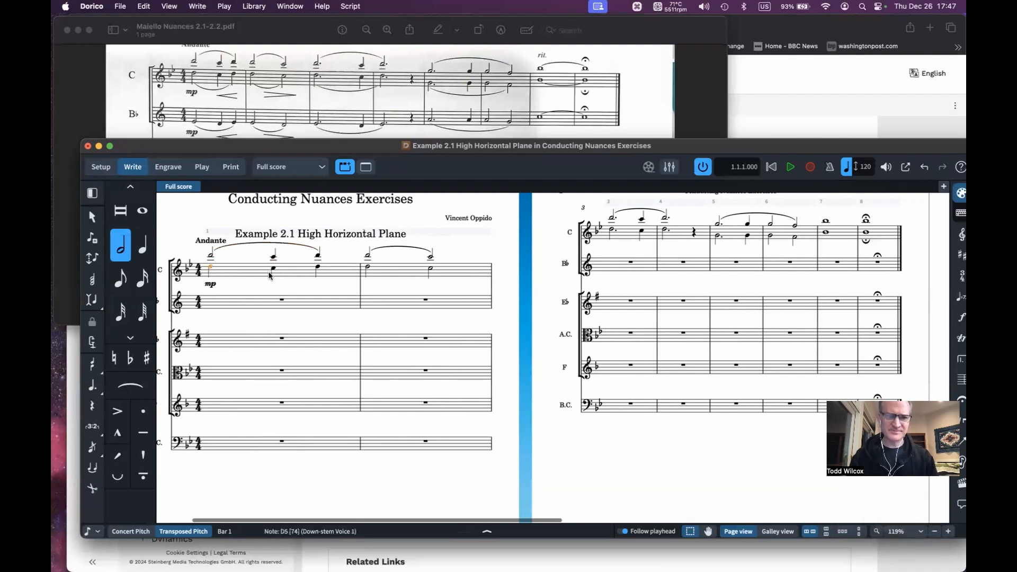
left_click(274, 270, "super")
left_click(317, 270, "super")
key("s")
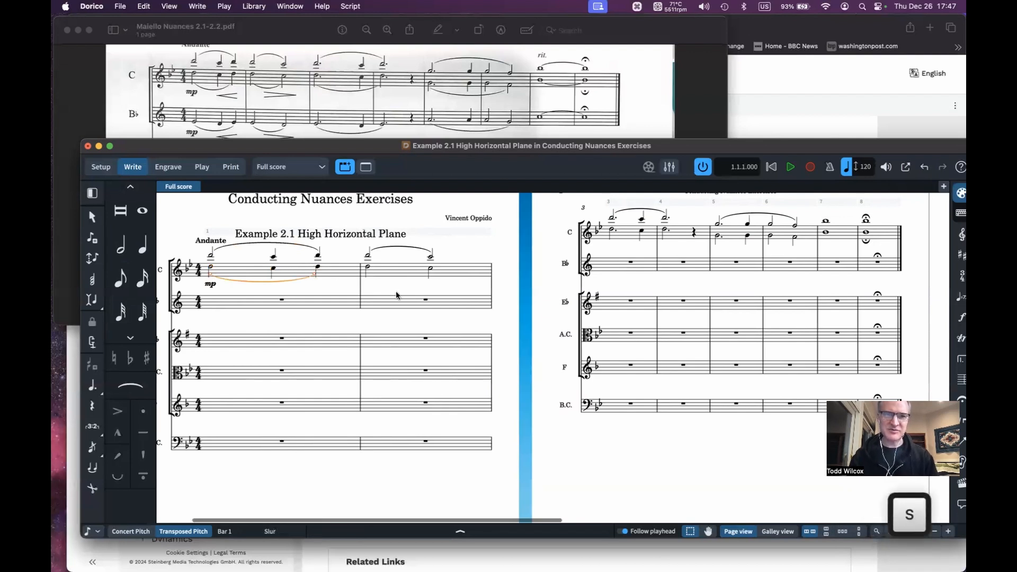
Slur the C staff's lower-voice notes in bar 2, from bar 3 to the start of bar 4, and across bars 5–6
left_click(367, 267)
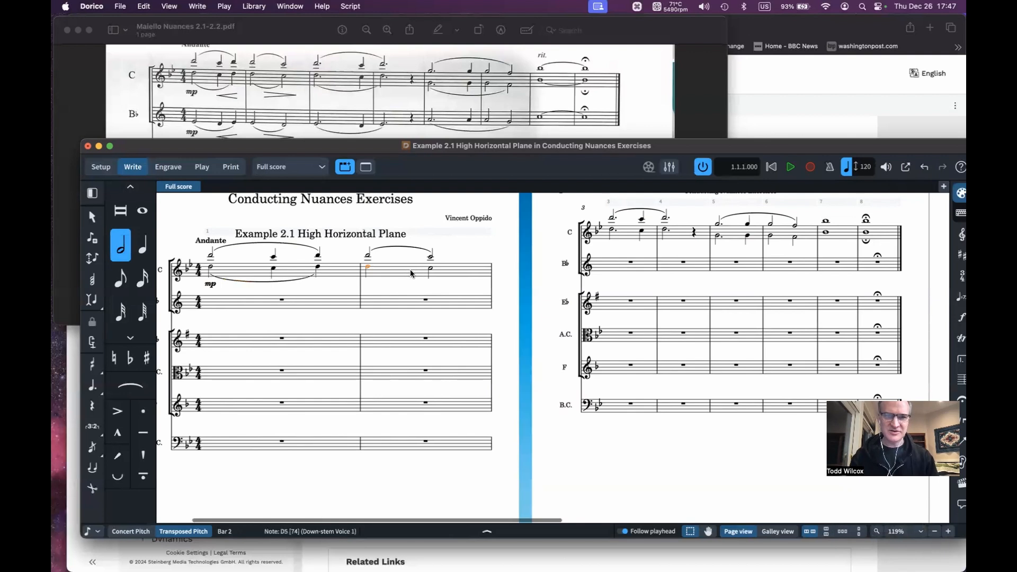
left_click(429, 269, "super")
key("s")
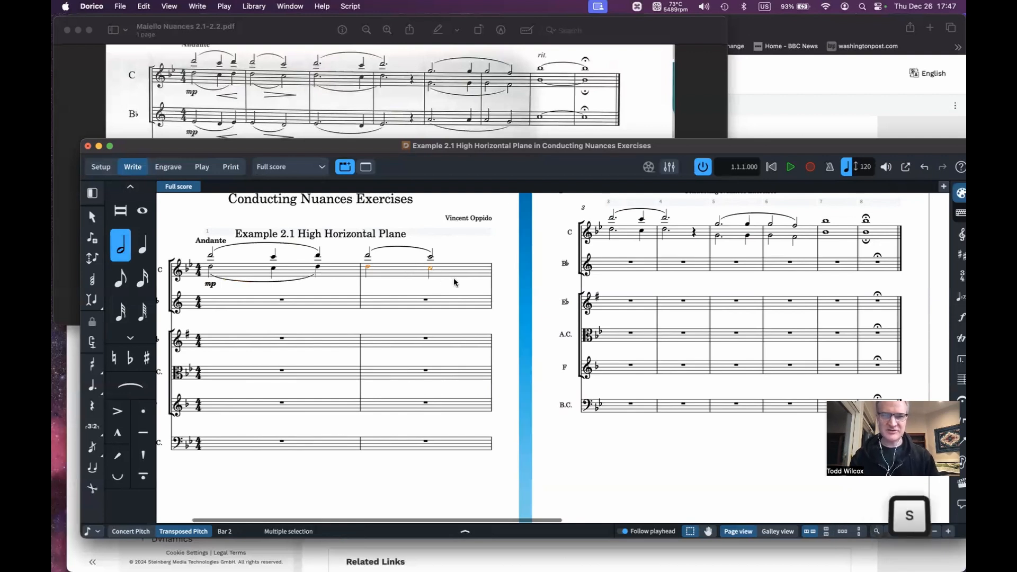
left_click(613, 230)
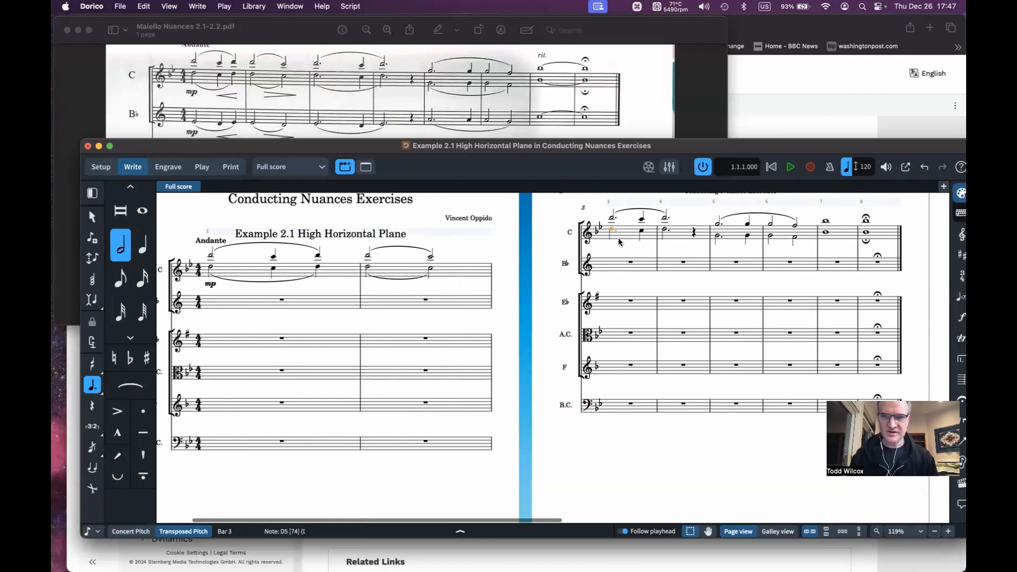
left_click(666, 232, "super")
key("s")
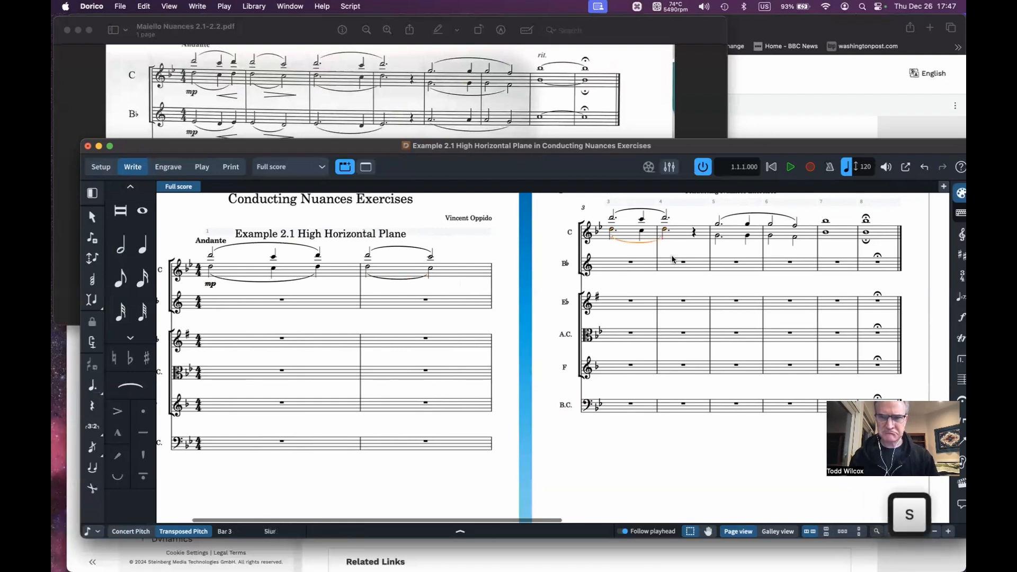
left_click(718, 237)
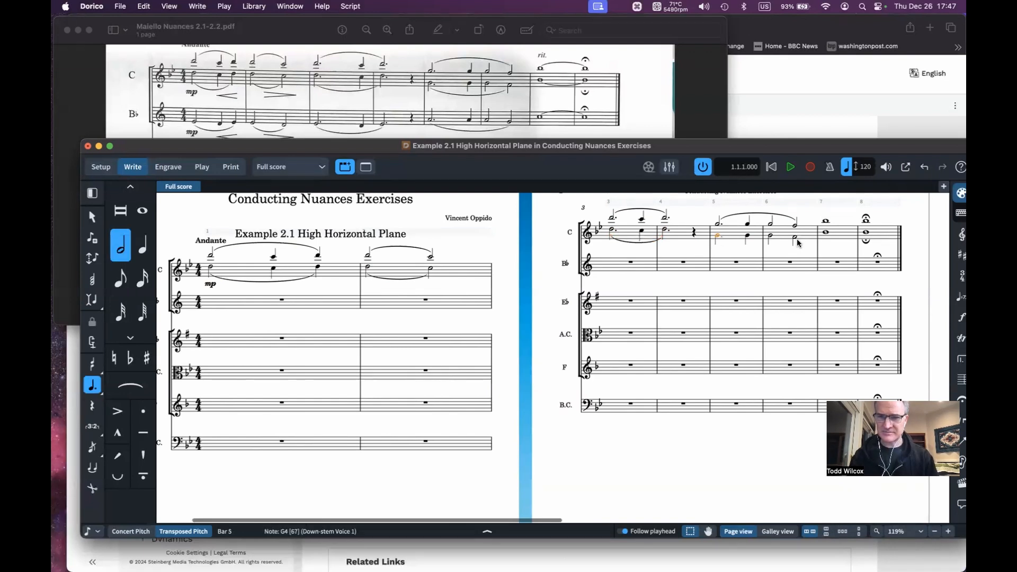
left_click(794, 239, "super")
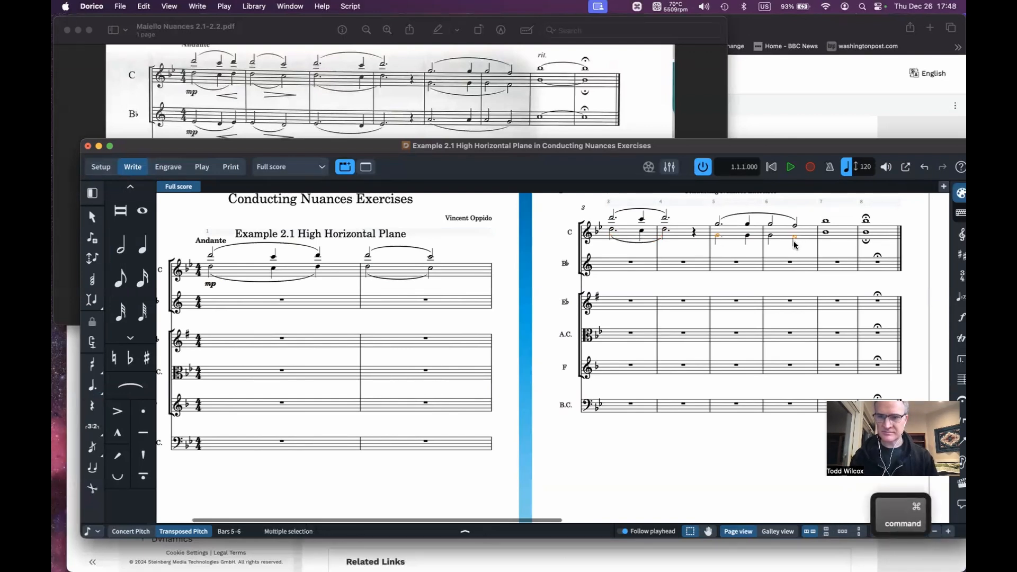
key("s")
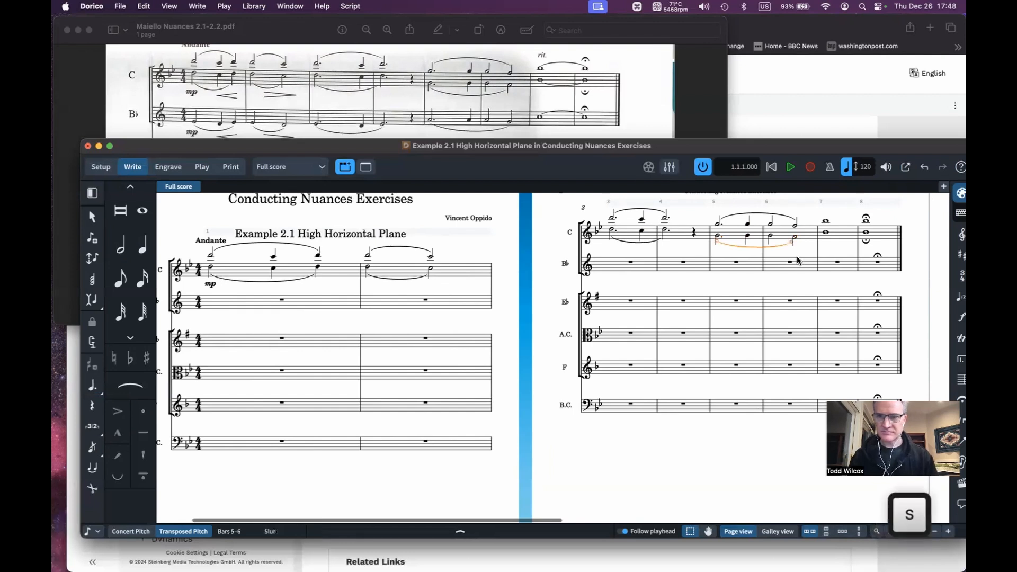
Tie the whole notes of bar 7 to bar 8 in both voices of the C staff
left_click(826, 221)
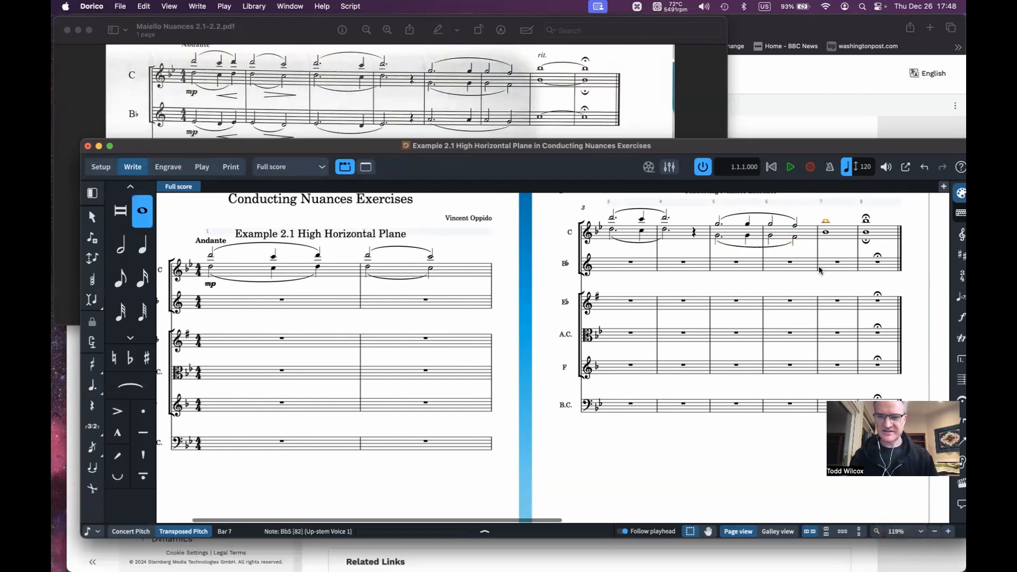
key("t")
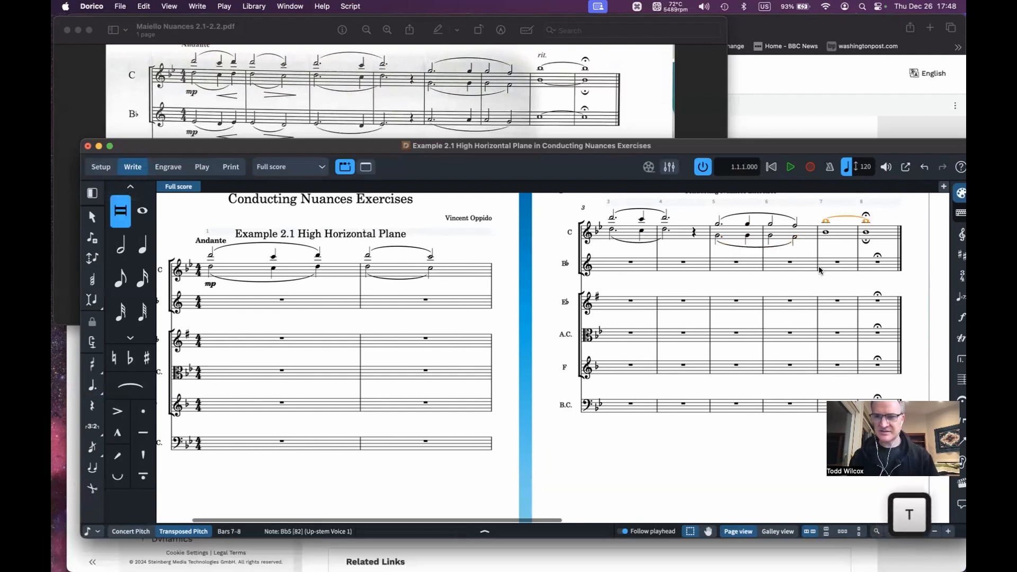
left_click(826, 232)
key("t")
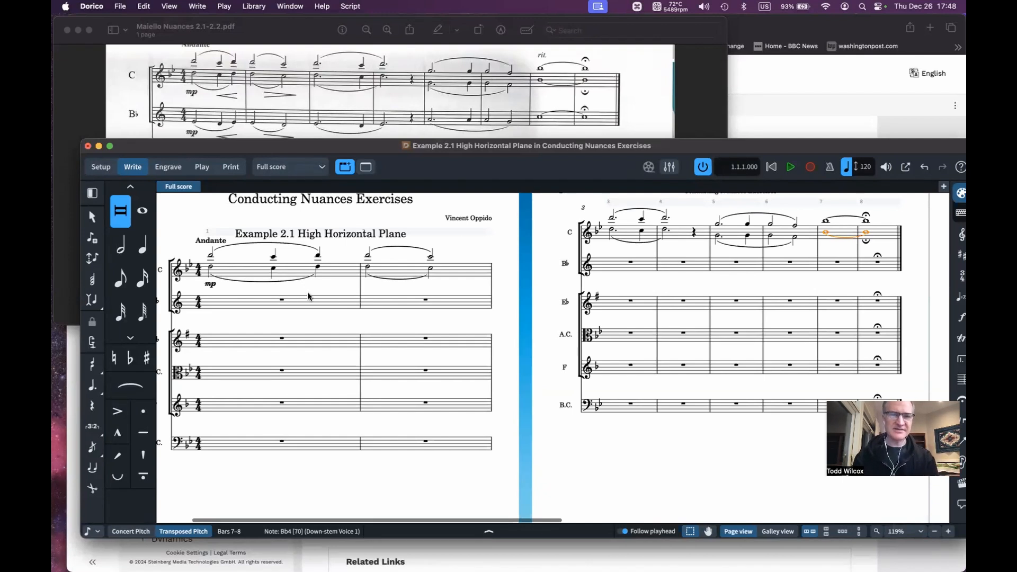
Add a crescendo hairpin from beat 3 of bar 1 in the C staff and shorten it to end before bar 2
left_click(274, 269)
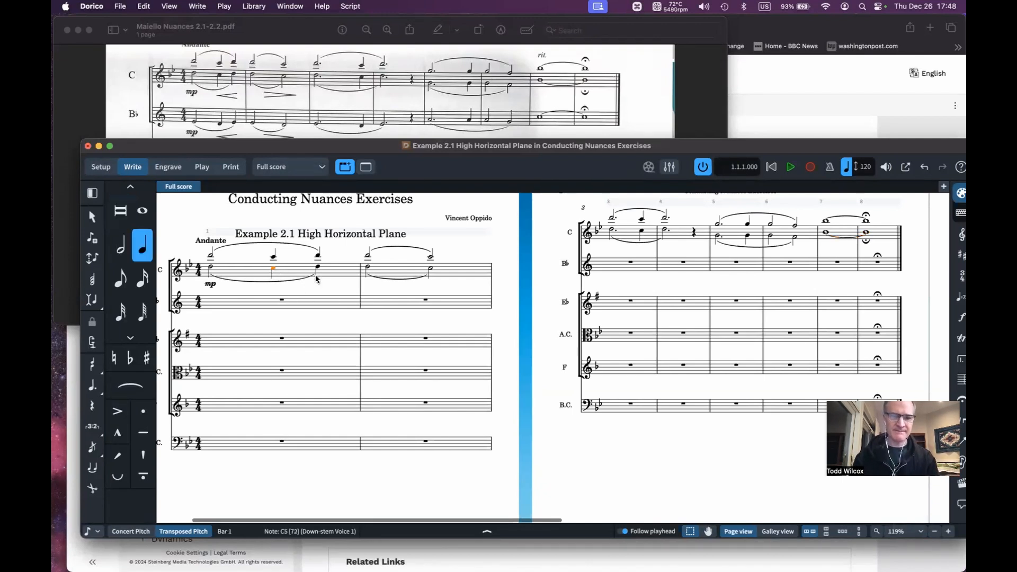
left_click(273, 255)
key("shift+Right")
key("shift+Right")
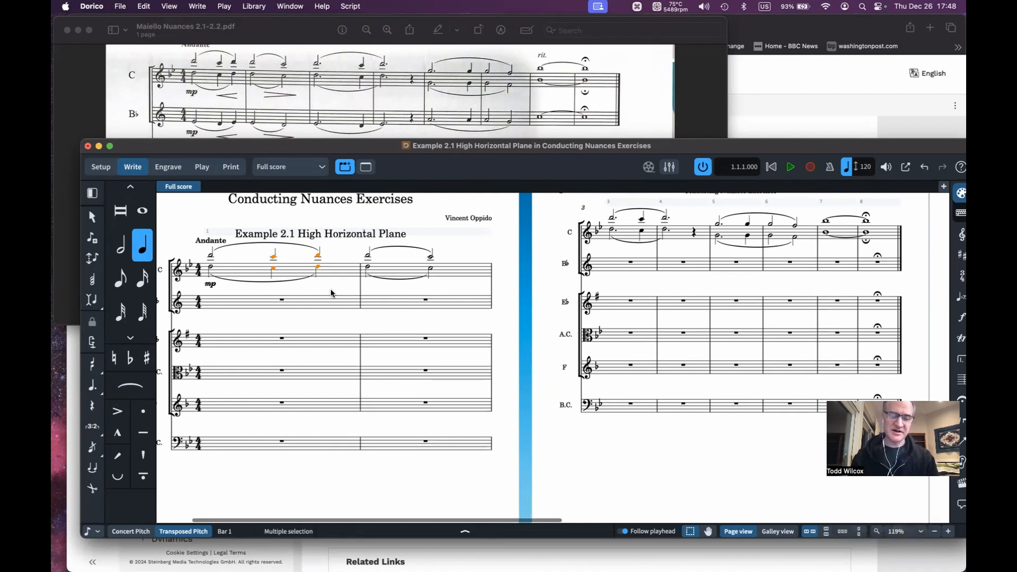
key("shift+d")
type("<")
key("Return")
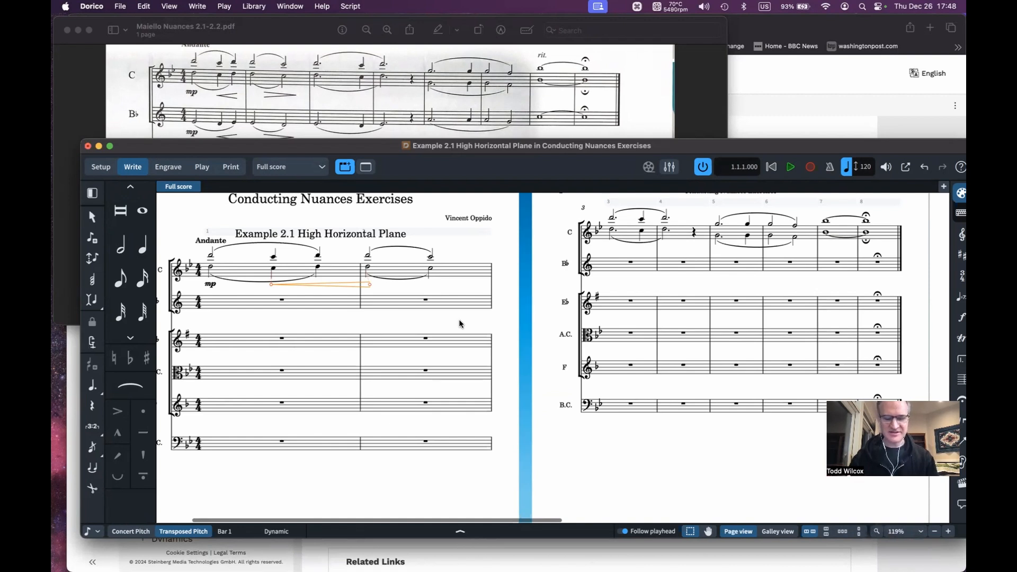
key("shift+alt")
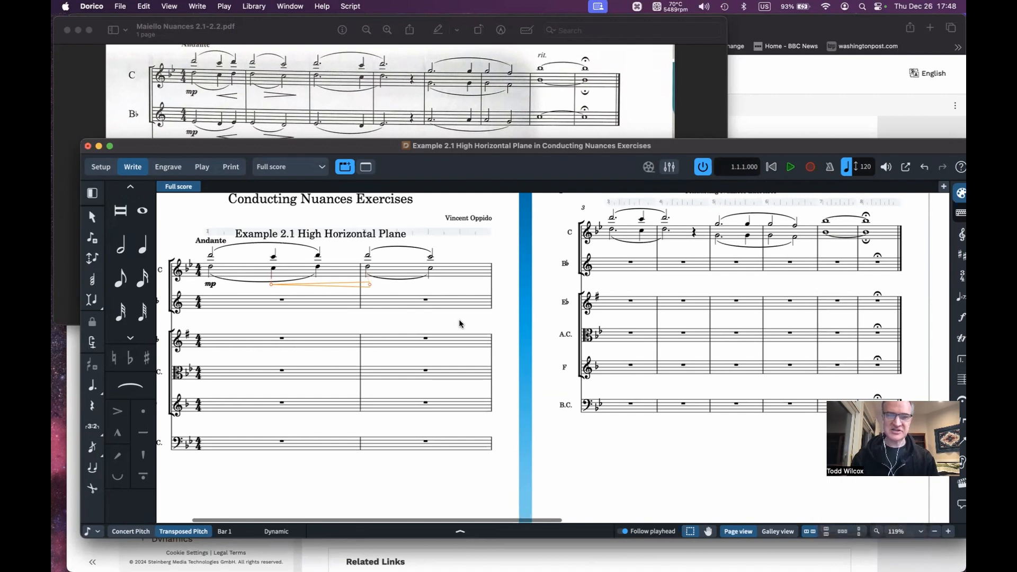
key("shift+alt+Left")
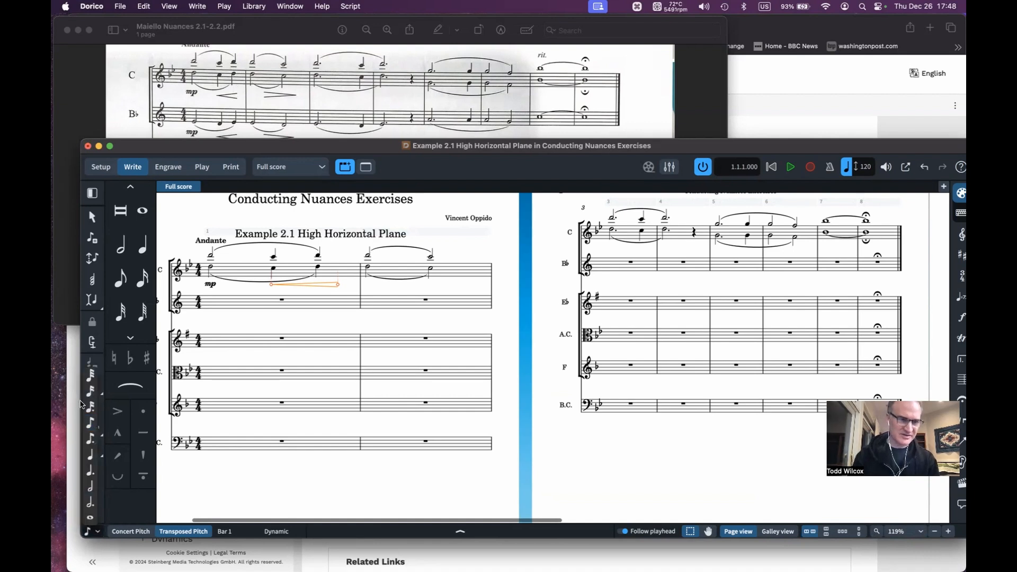
Add a diminuendo hairpin in bar 2 of the C staff and shift it to start on beat 2
left_click(367, 255)
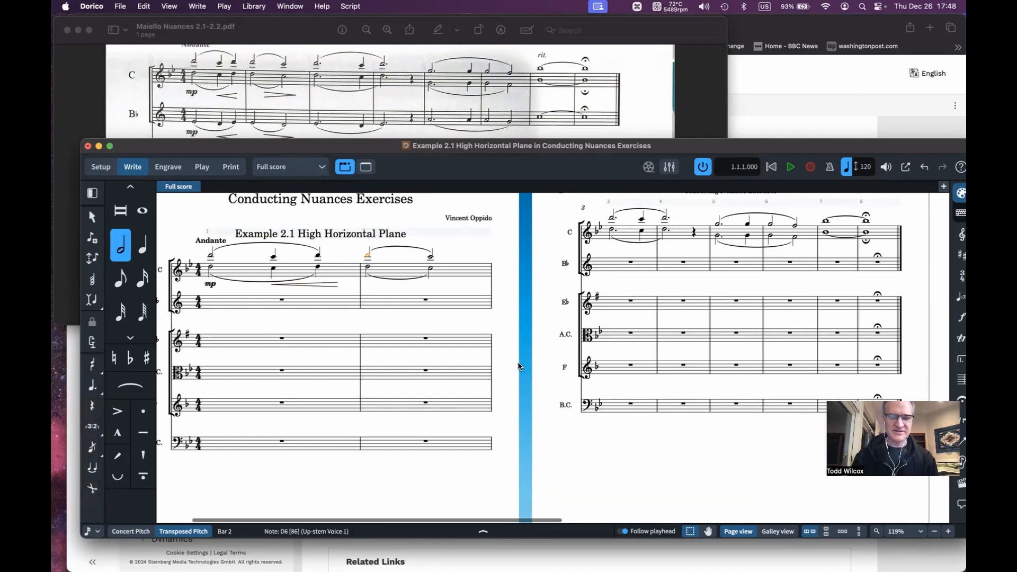
key("shift+d")
type(">")
key("Return")
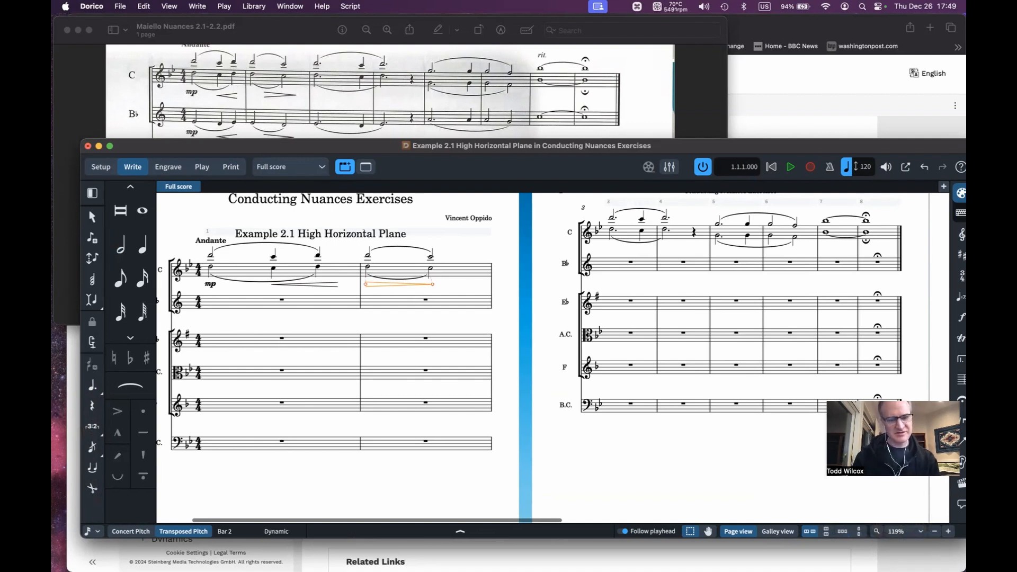
key("alt")
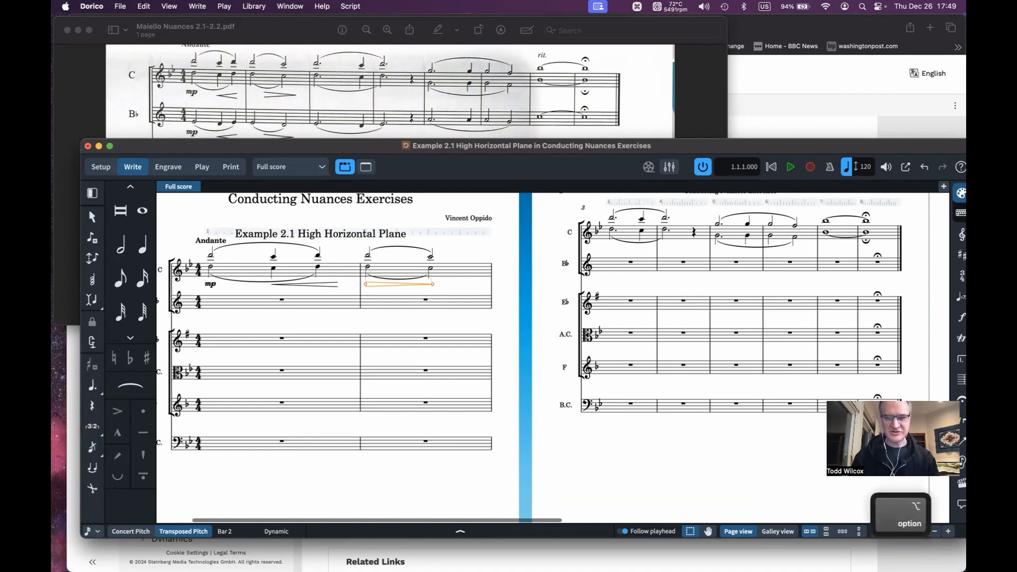
key("alt+Right")
key("alt+Right")
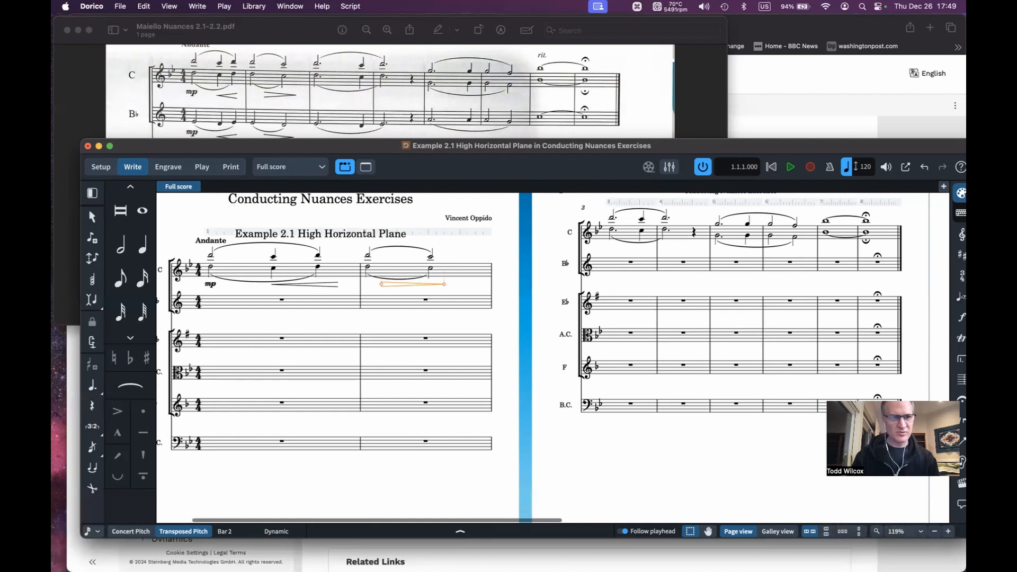
key("alt+Right")
key("alt+Right")
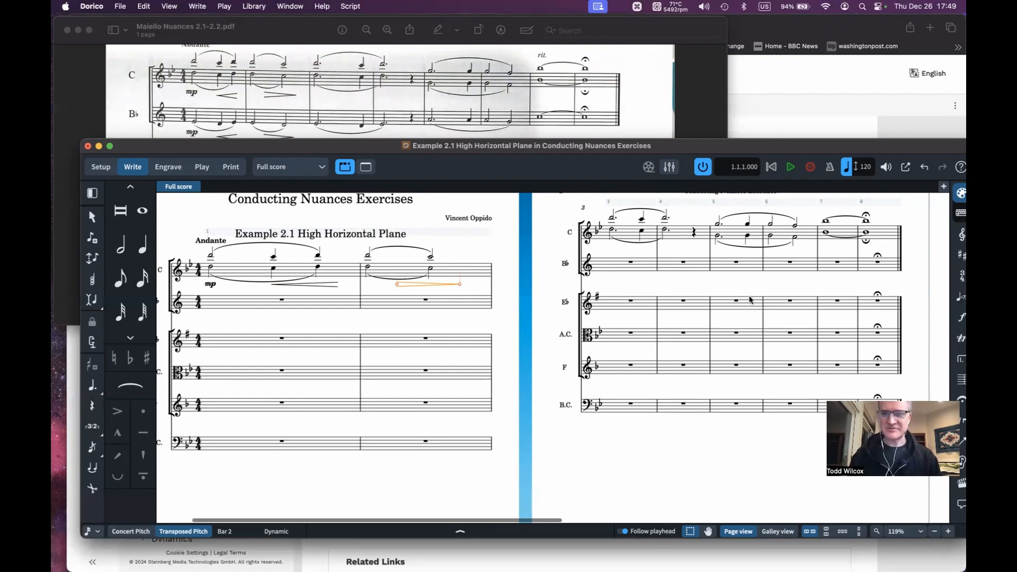
Add a ritardando gradual tempo marking across bars 7–8, starting at the upper-voice whole note of bar 7
scroll(764, 297, "up", 2)
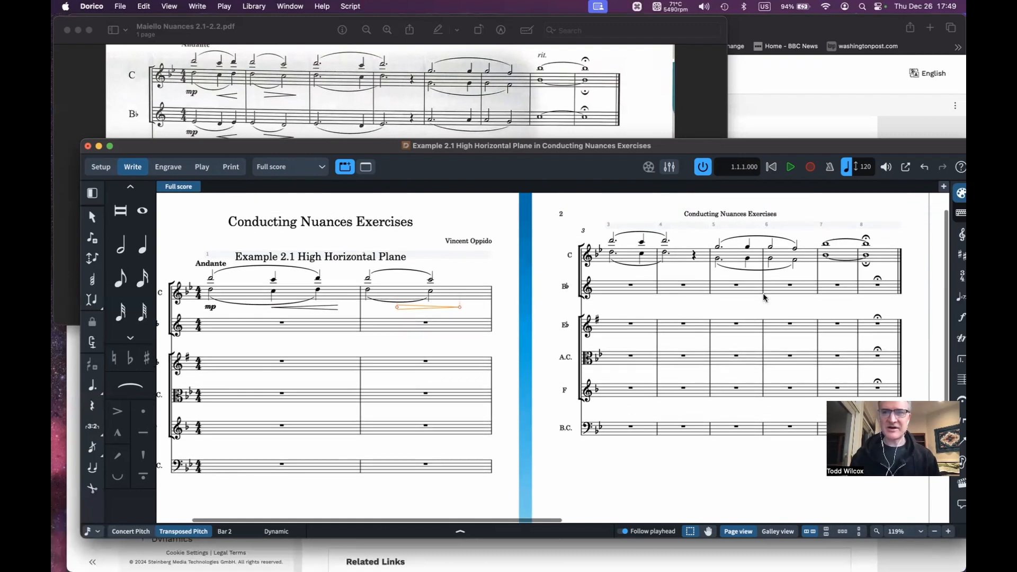
left_click(826, 244)
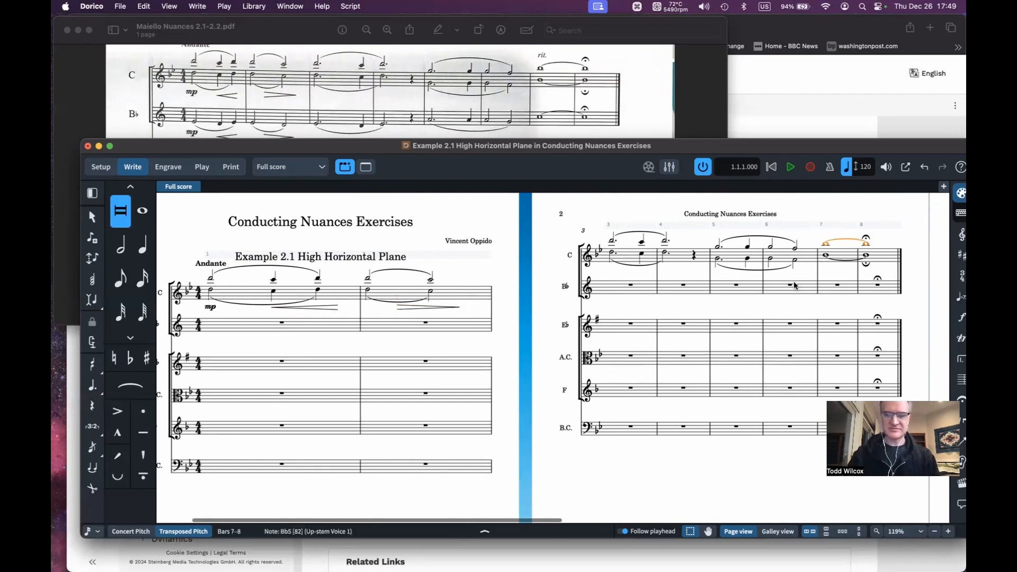
key("shift+t")
type("rit")
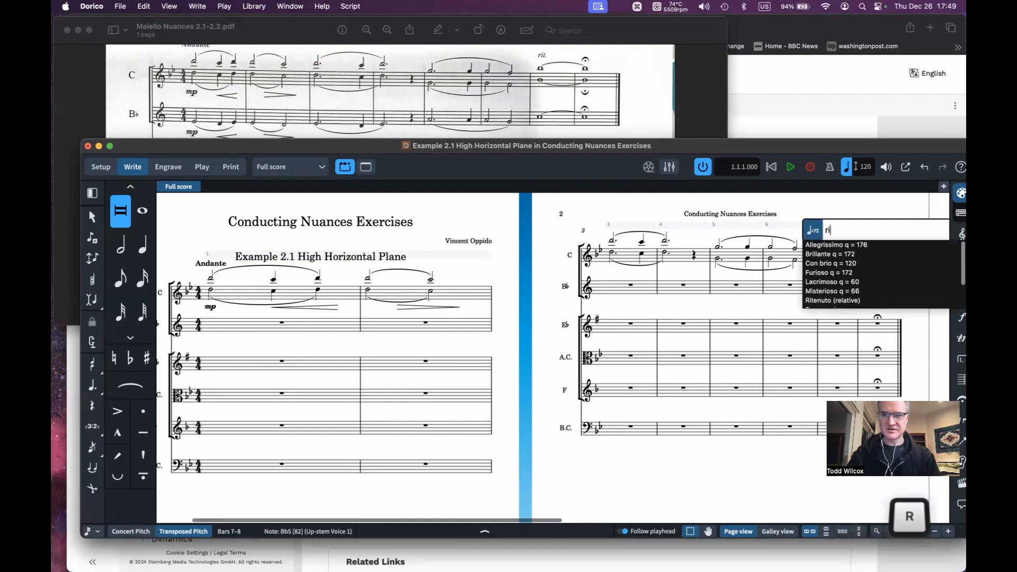
key("Down")
key("Down")
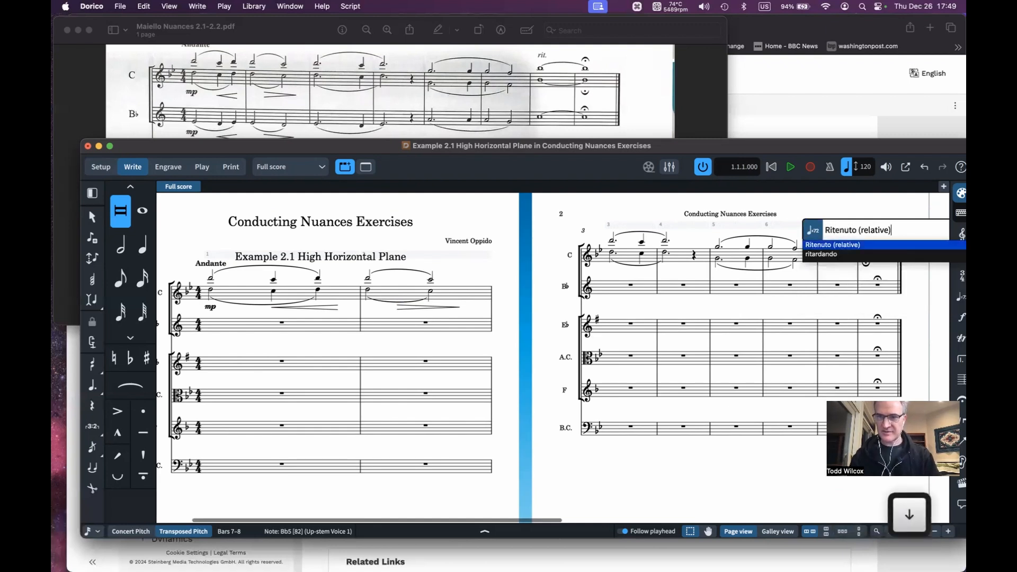
key("Return")
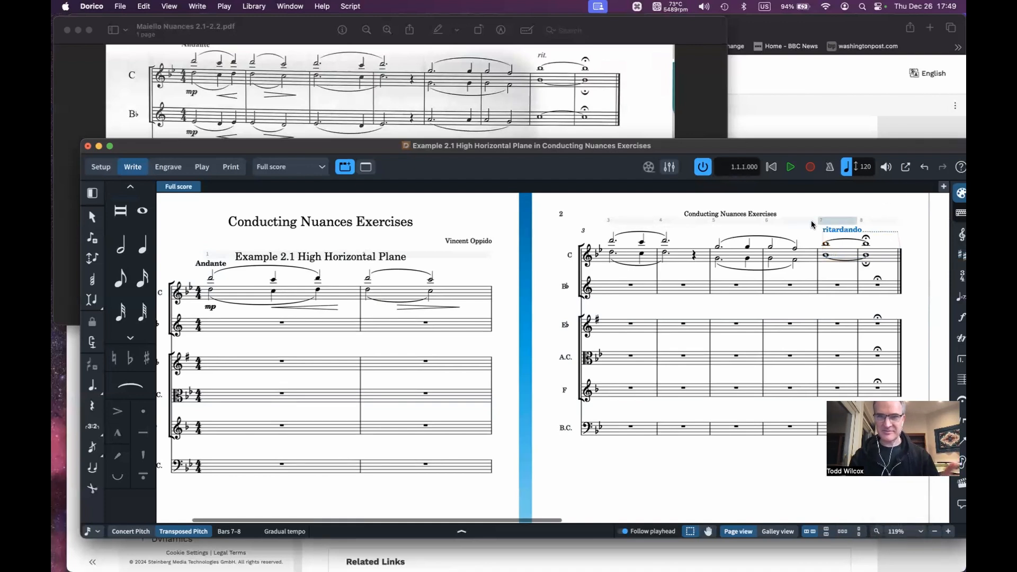
Give the ritardando marking the abbreviation "rit." in its tempo properties
left_click(461, 530)
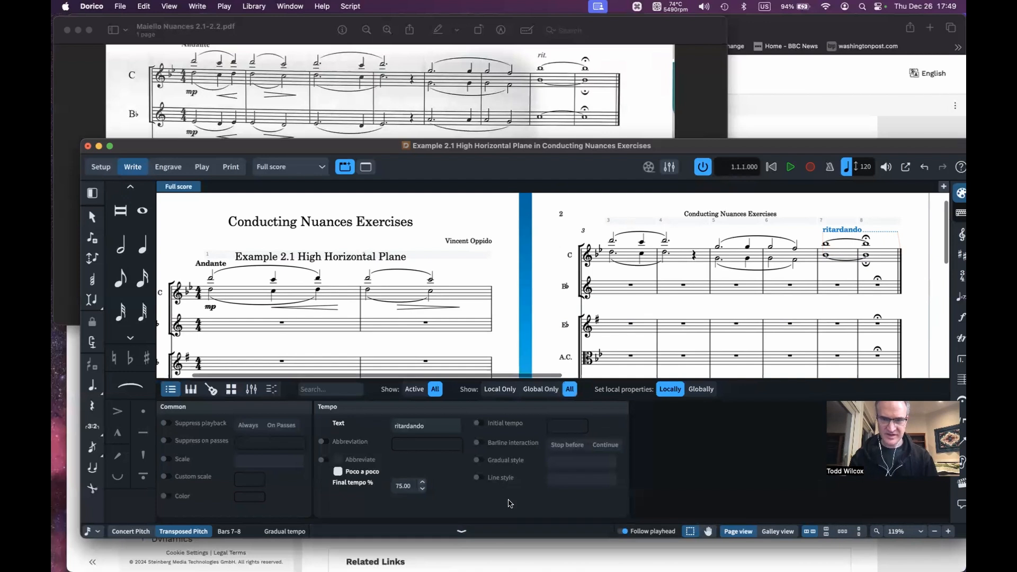
left_click(321, 441)
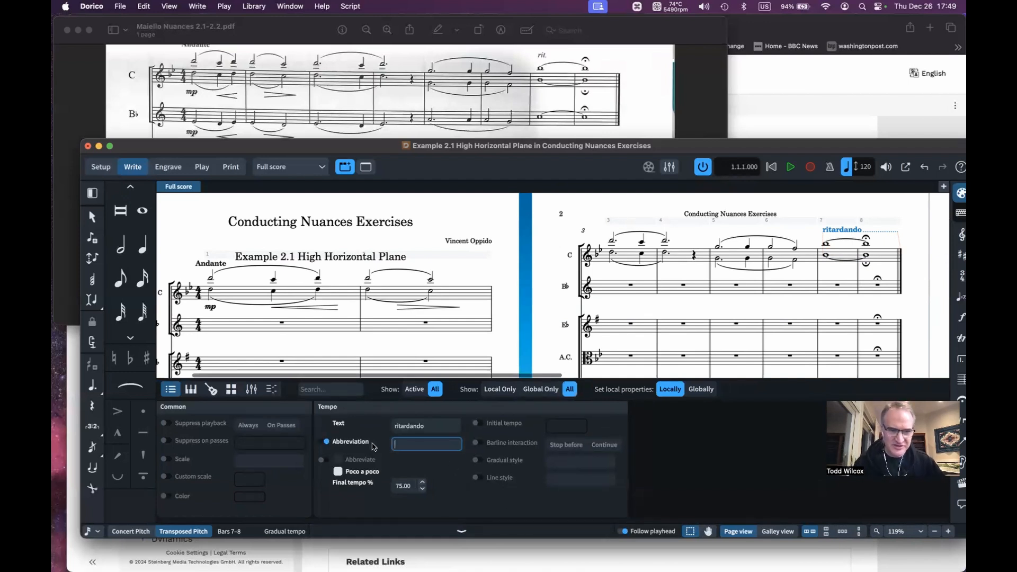
type("rit.")
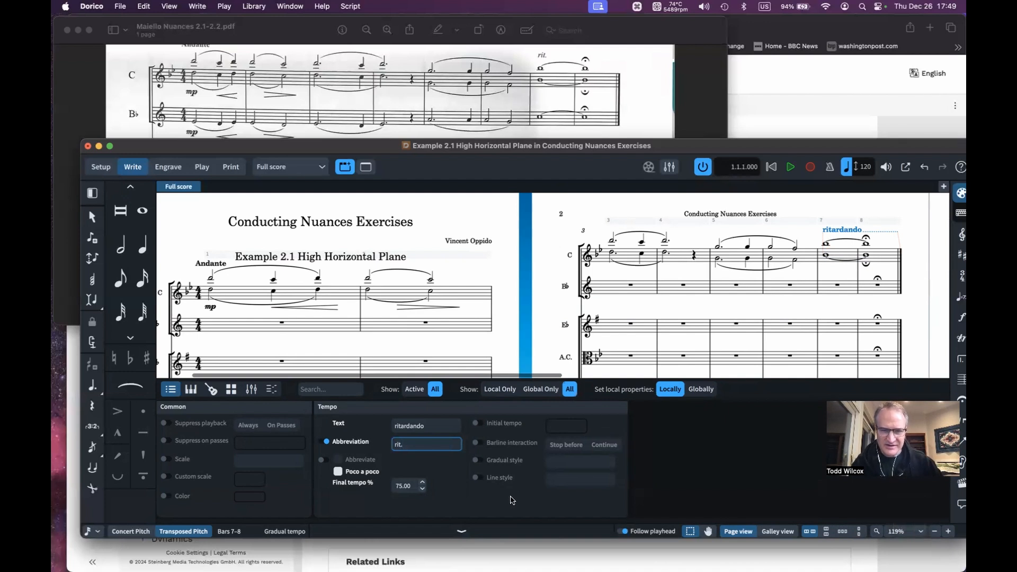
left_click(479, 478)
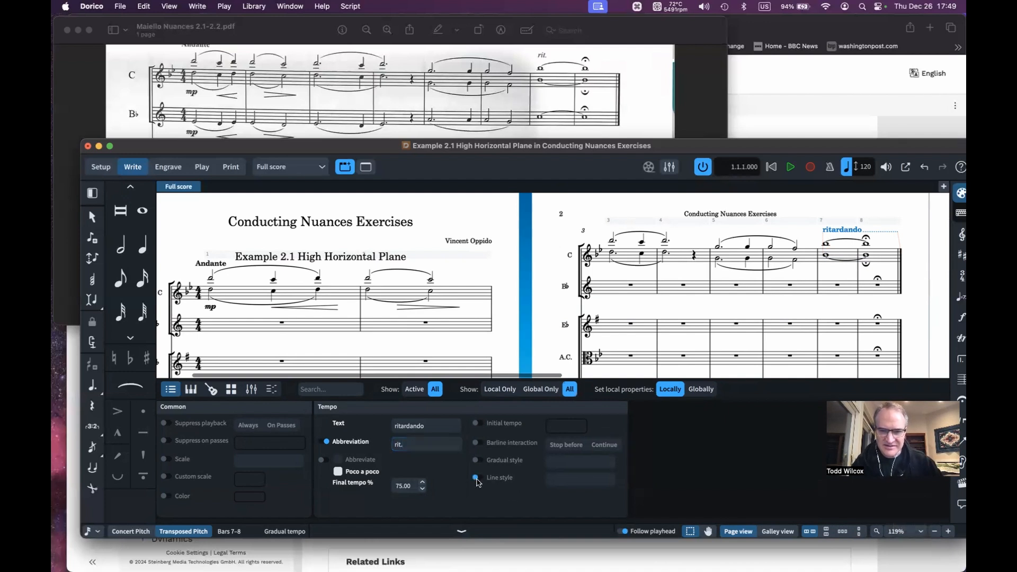
left_click(596, 480)
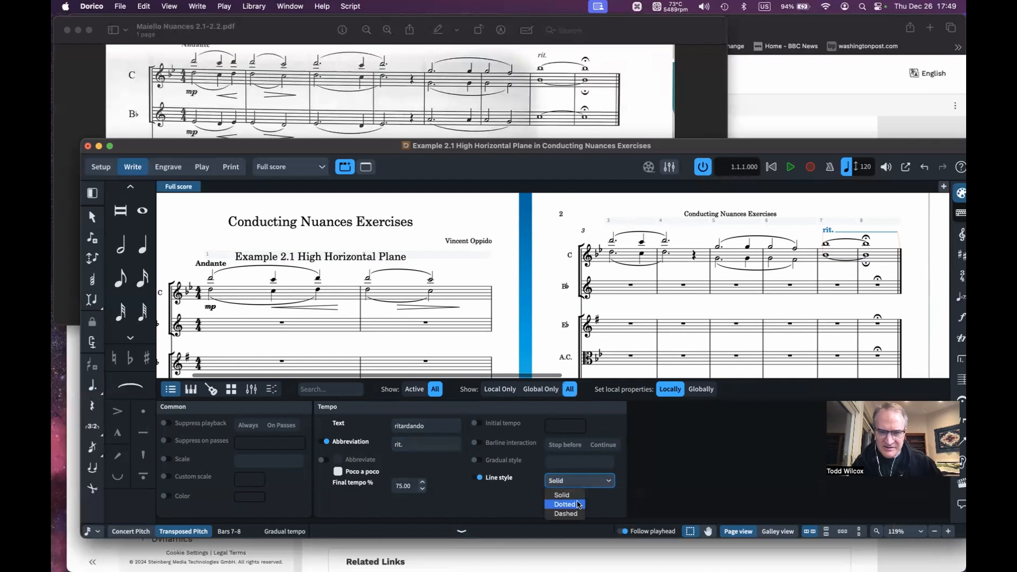
left_click(480, 479)
left_click(480, 479)
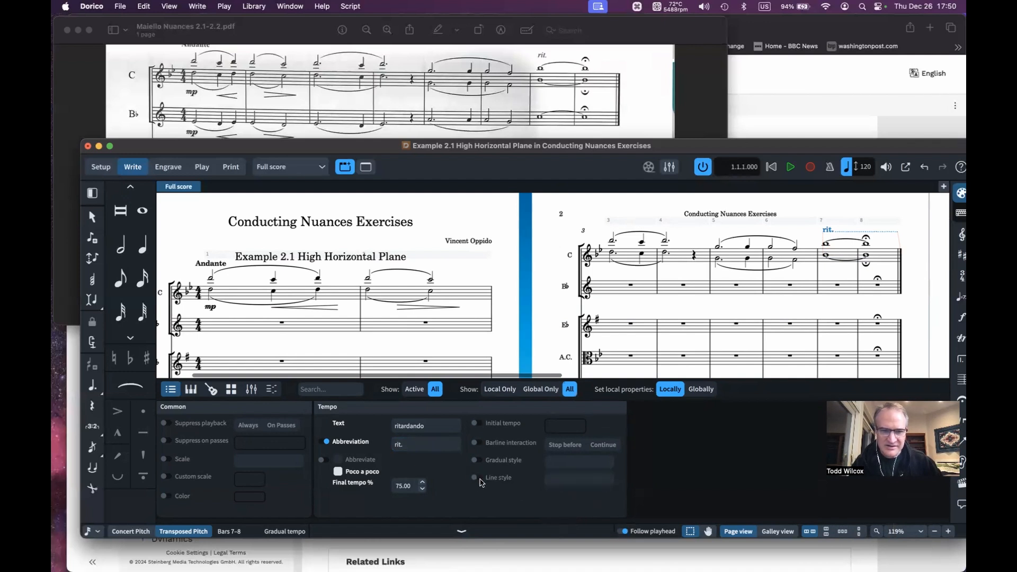
left_click(458, 531)
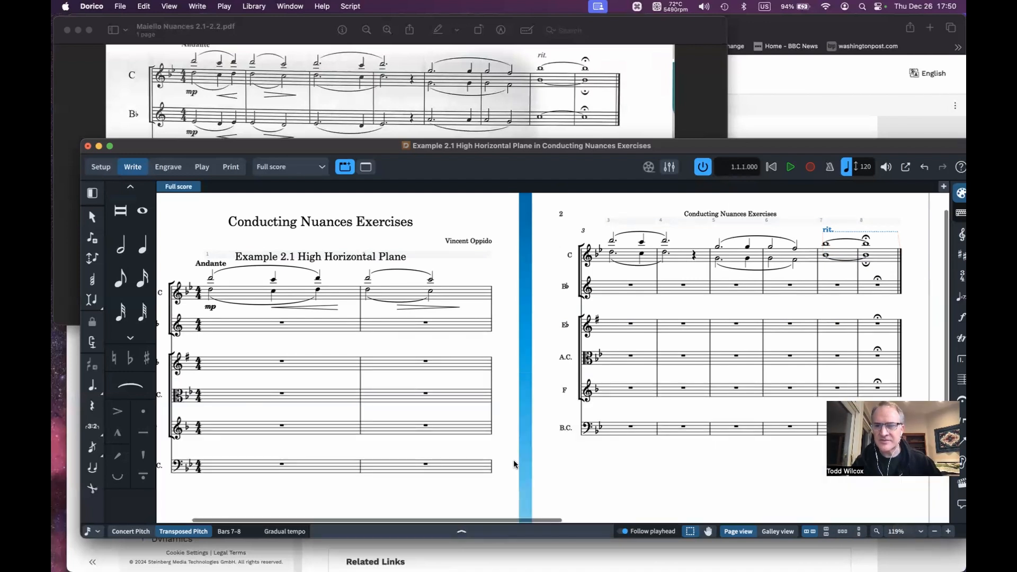
Examine the rit. marking's line and offset properties in Engrave mode
left_click(168, 167)
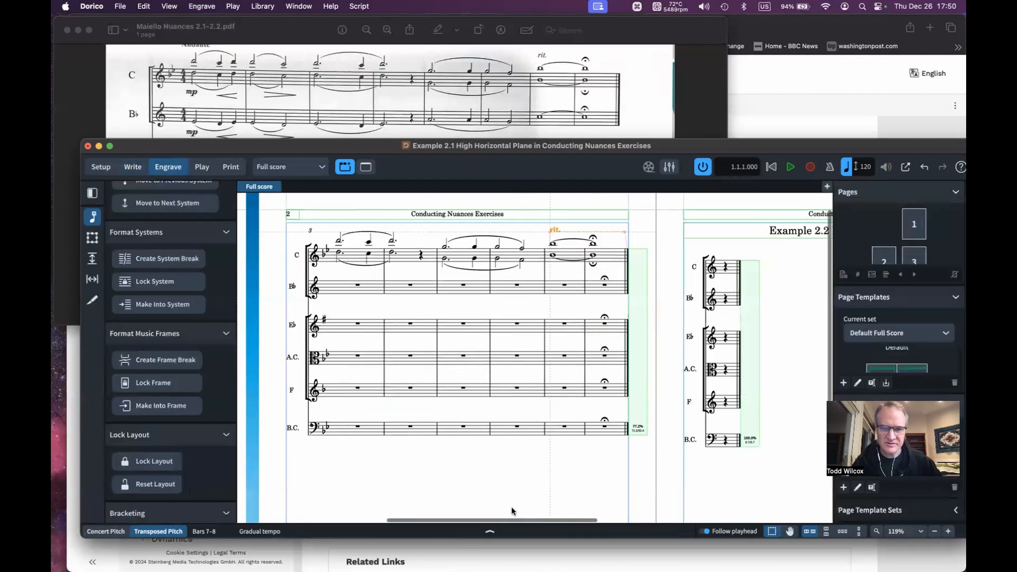
left_click(489, 531)
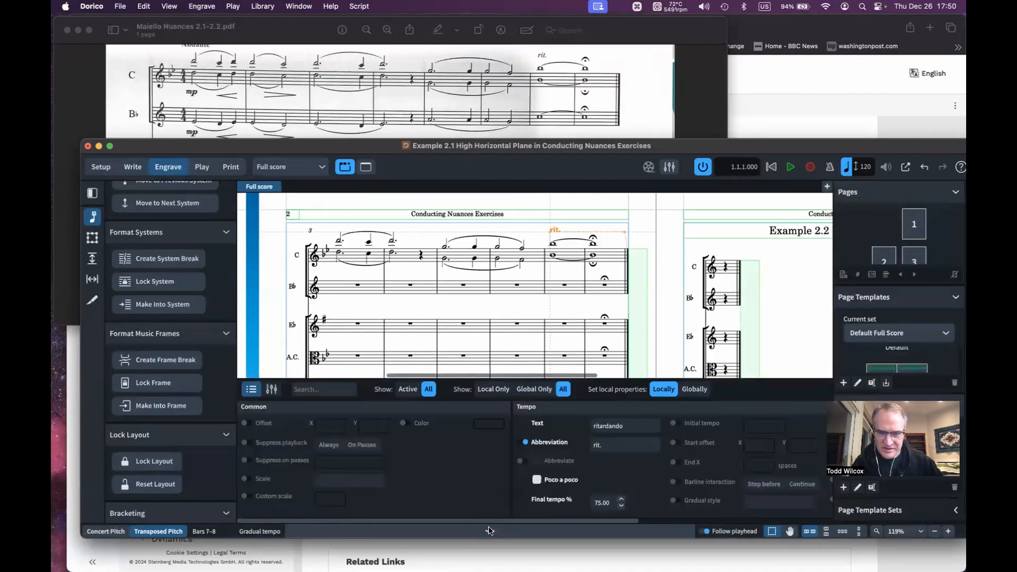
scroll(552, 478, "right", 5)
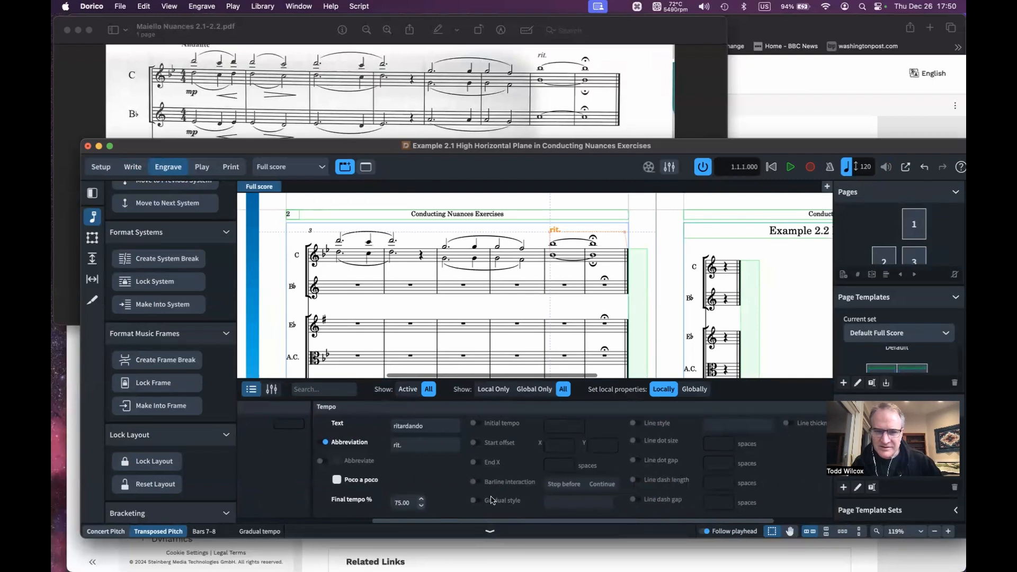
left_click(633, 424)
left_click(804, 425)
left_click(796, 425)
left_click(704, 426)
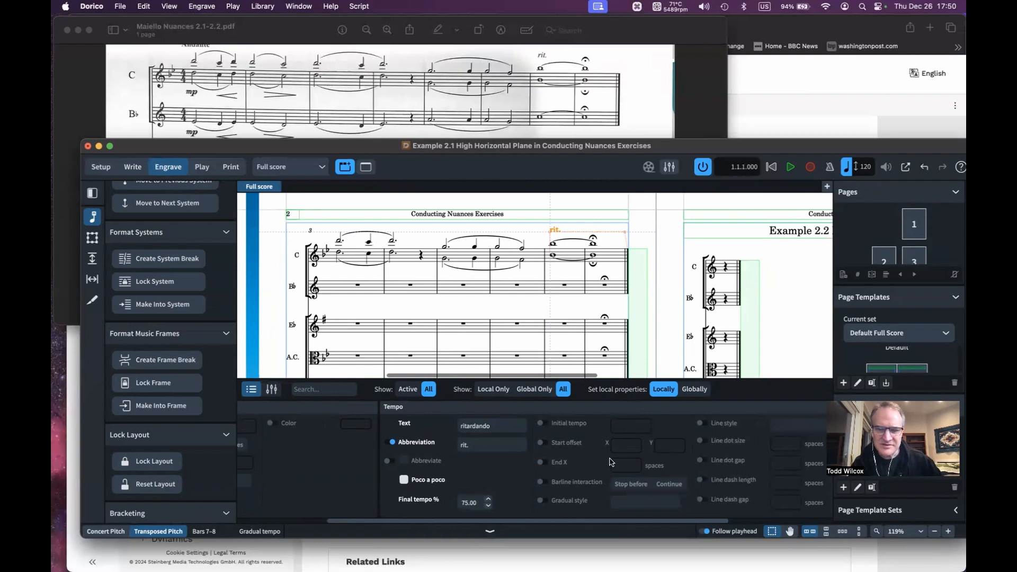
scroll(612, 462, "left", 5)
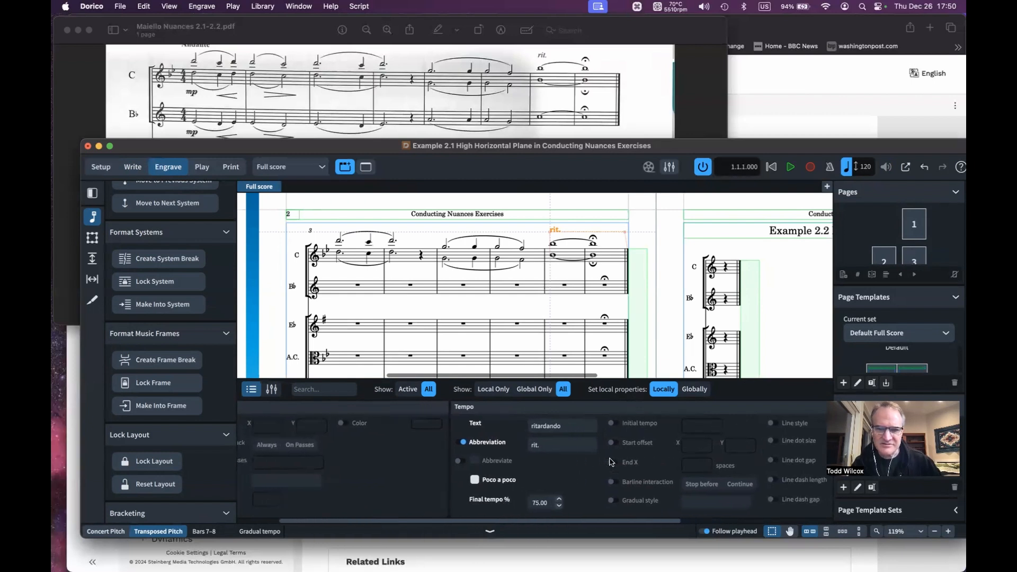
scroll(612, 461, "right", 10)
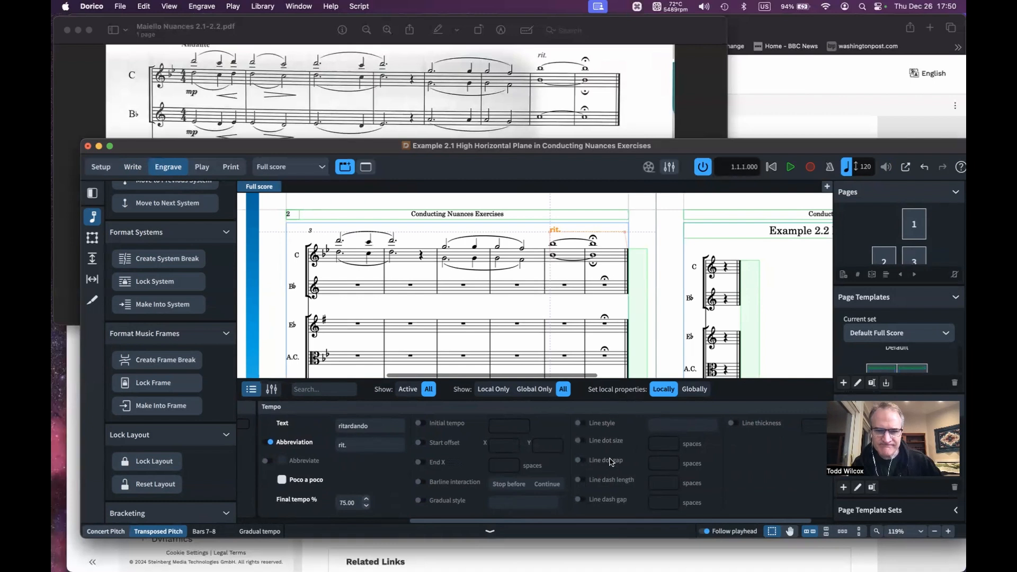
Set the gradual style of the tempo marking to plain "rit." without a continuation line and return to Write mode
left_click(423, 500)
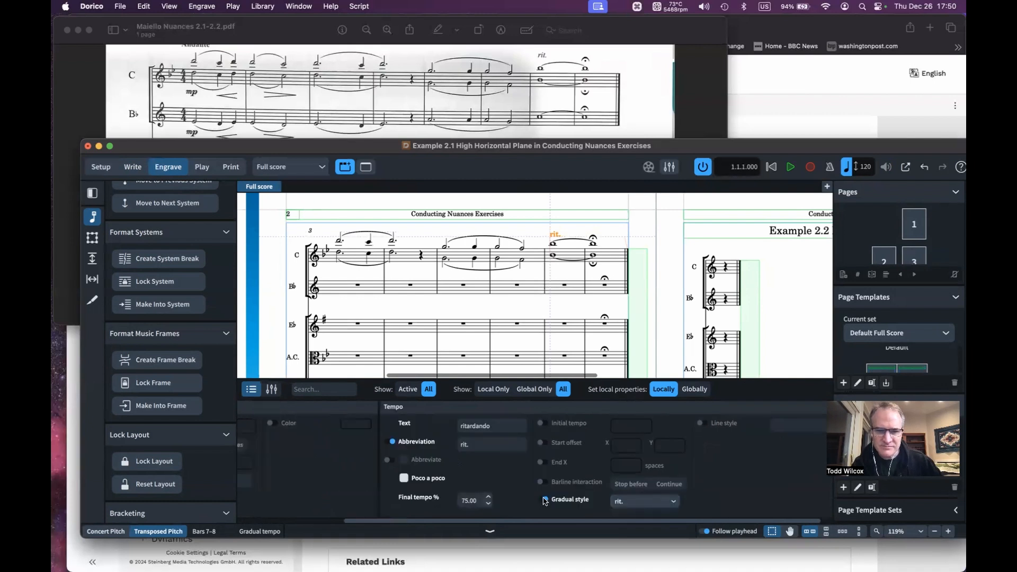
left_click(657, 502)
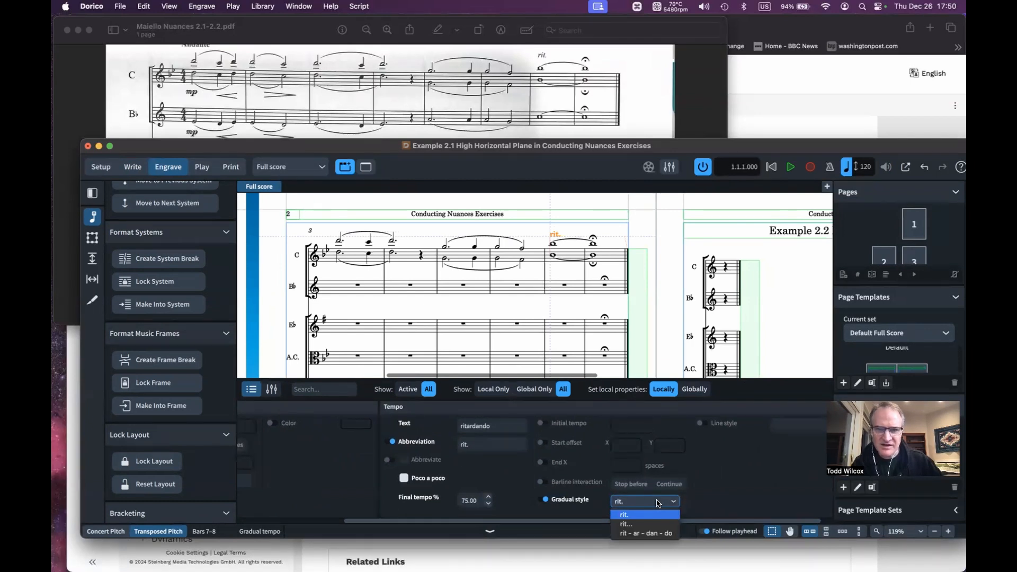
left_click(658, 503)
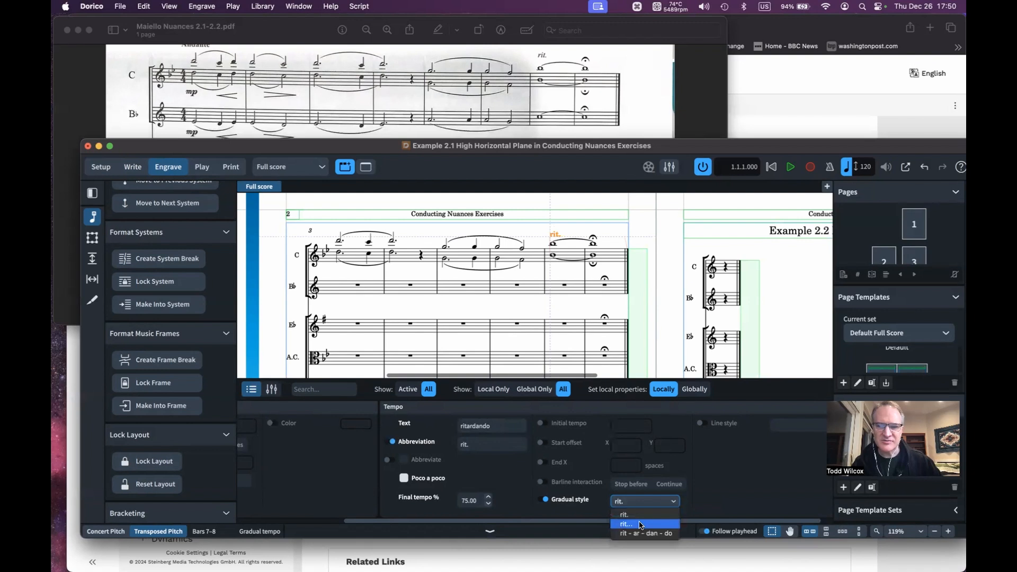
left_click(672, 501)
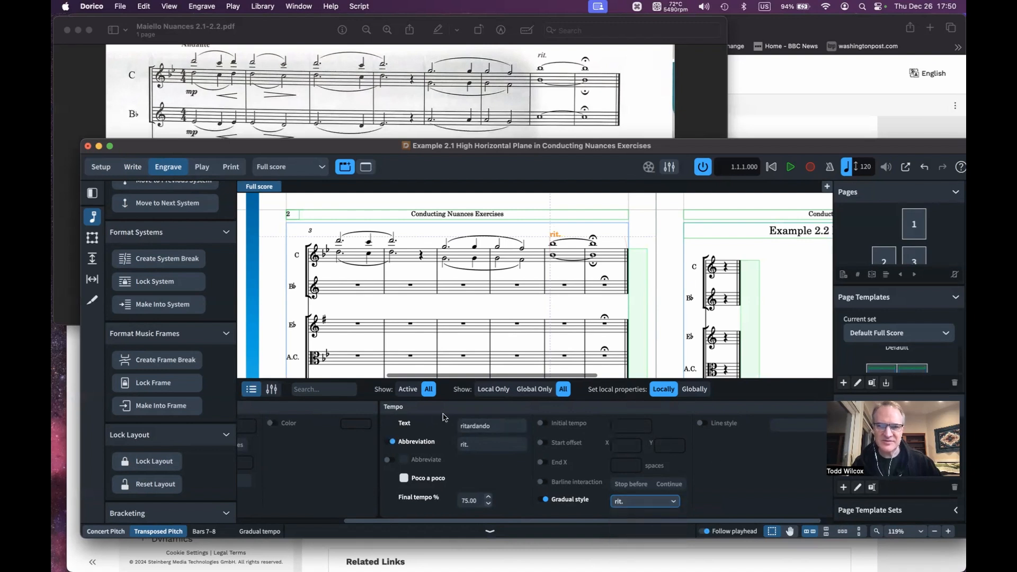
left_click(134, 168)
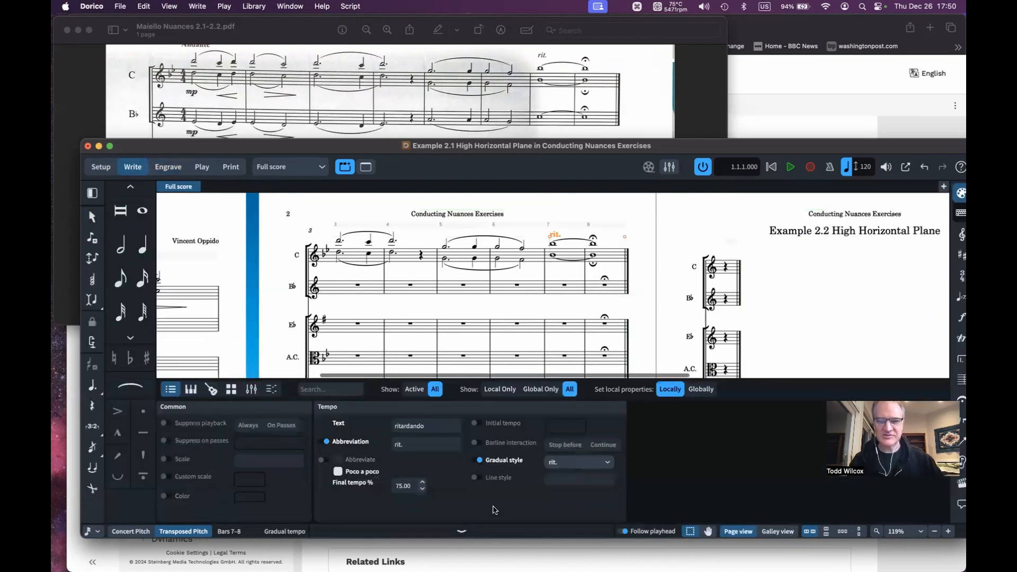
left_click(463, 530)
scroll(491, 343, "left", 10)
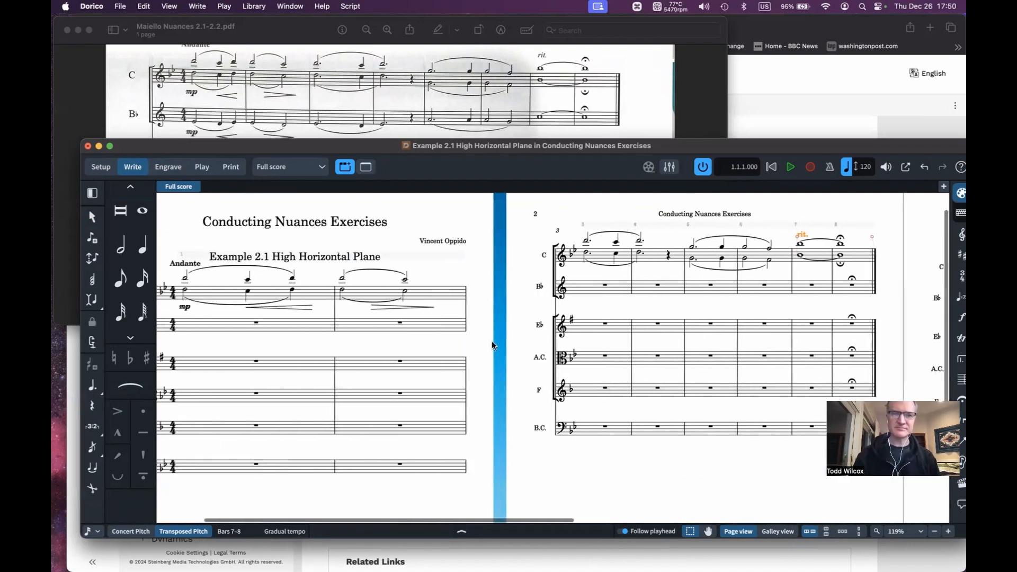
Select the C staff's music from the first note of bar 1 to the end of the flow
scroll(492, 344, "down", 1)
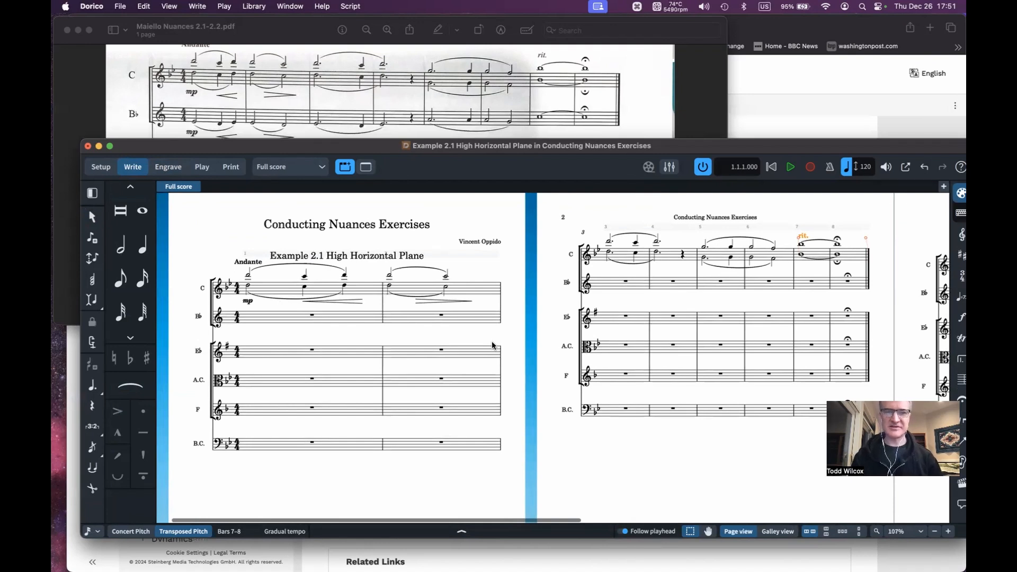
left_click(249, 289)
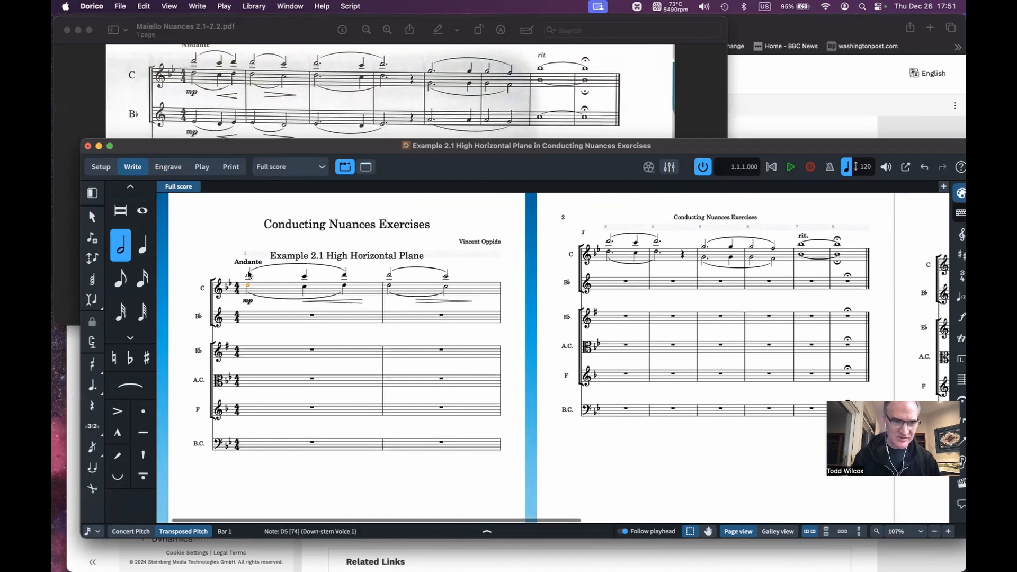
key("super+alt+Up")
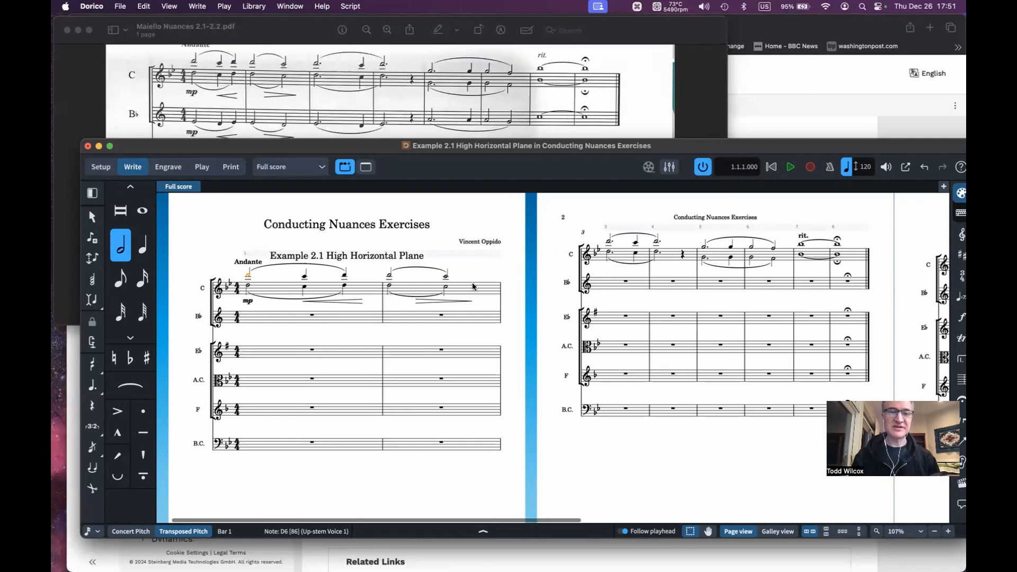
scroll(366, 116, "down", 2)
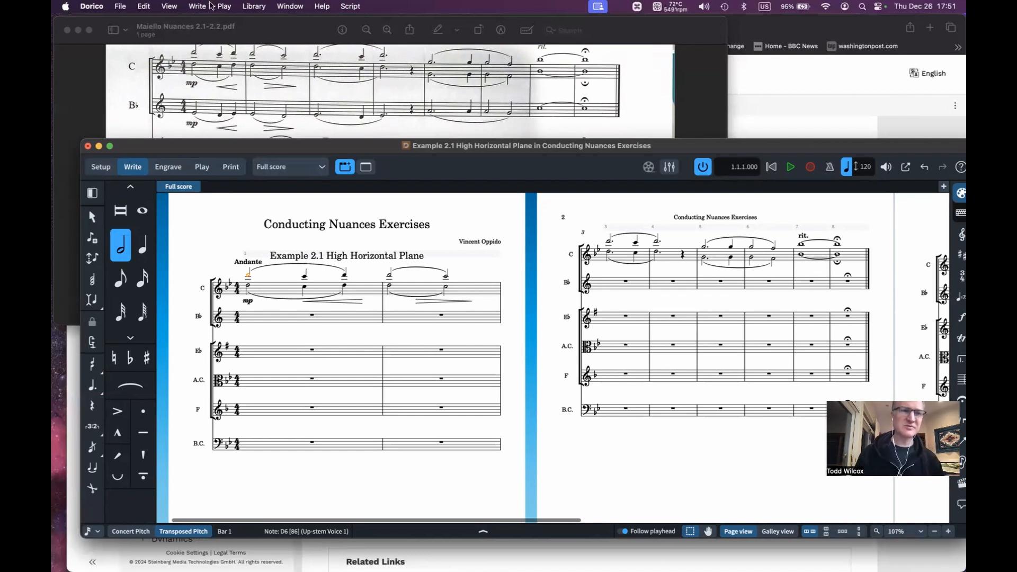
left_click(143, 7)
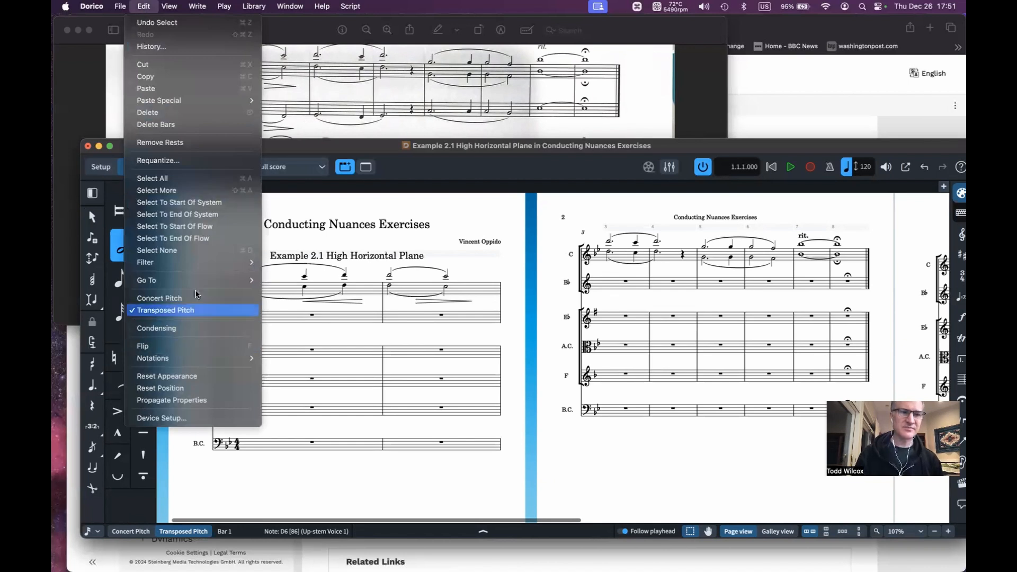
mouse_move(217, 263)
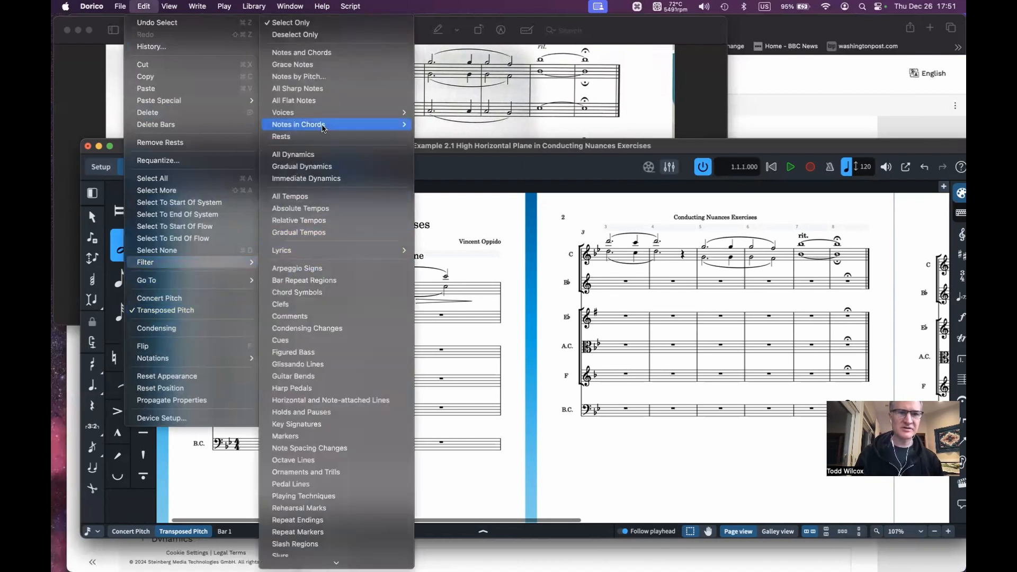
mouse_move(323, 127)
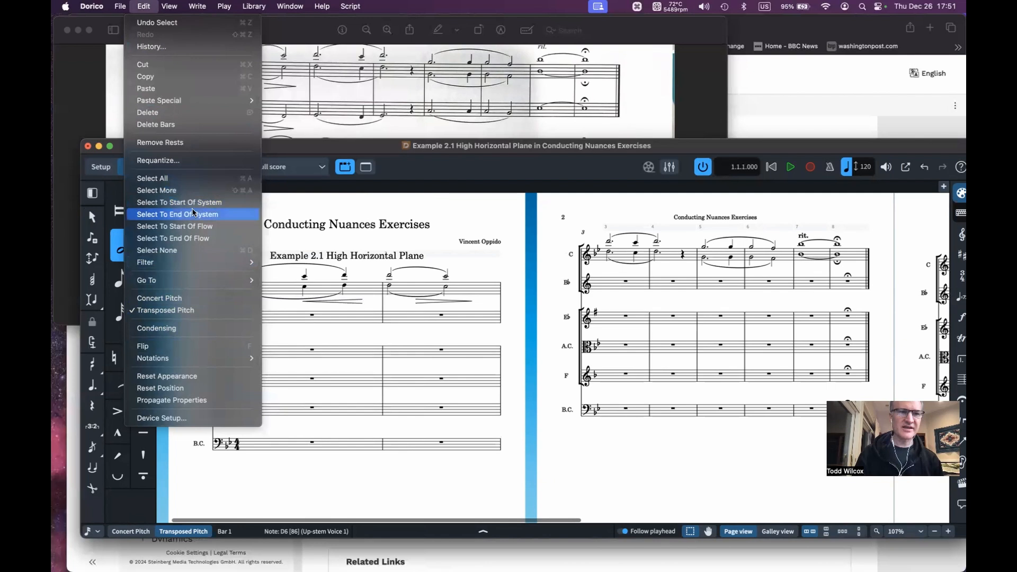
left_click(204, 244)
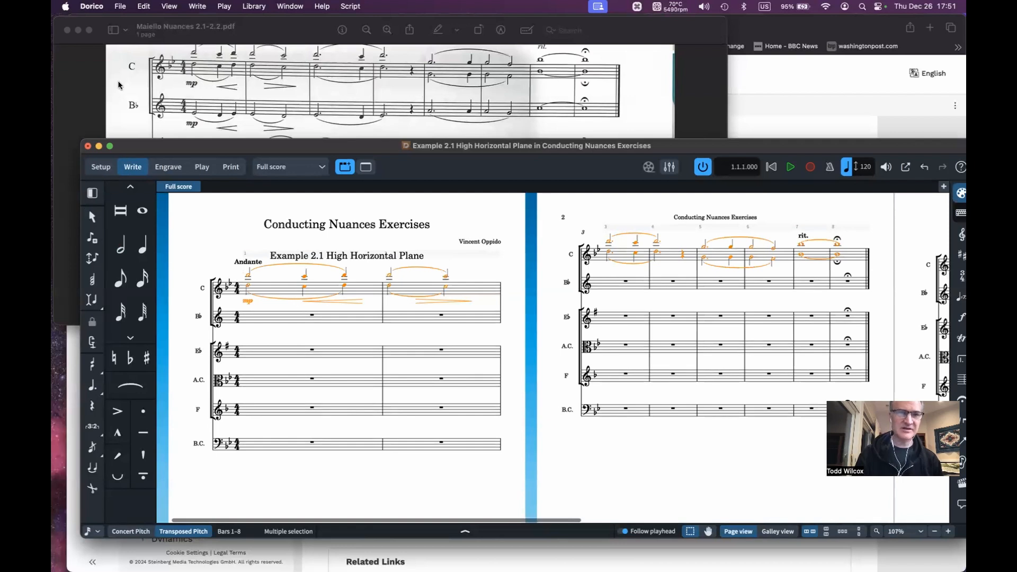
Filter the C staff selection to deselect Down-stem Voice 1, leaving the upper line with its dynamics and slurs selected
left_click(144, 7)
mouse_move(184, 264)
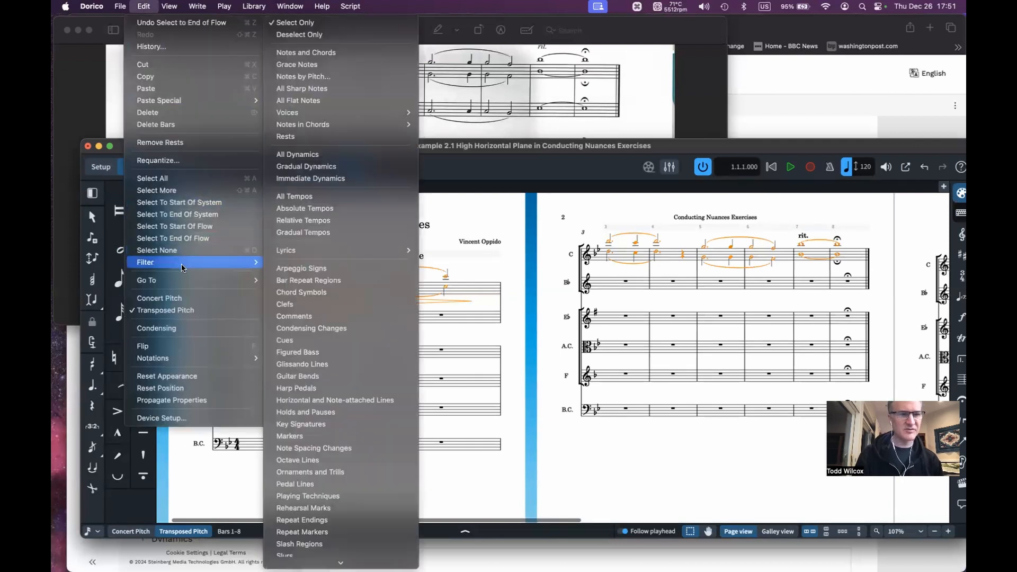
left_click(300, 35)
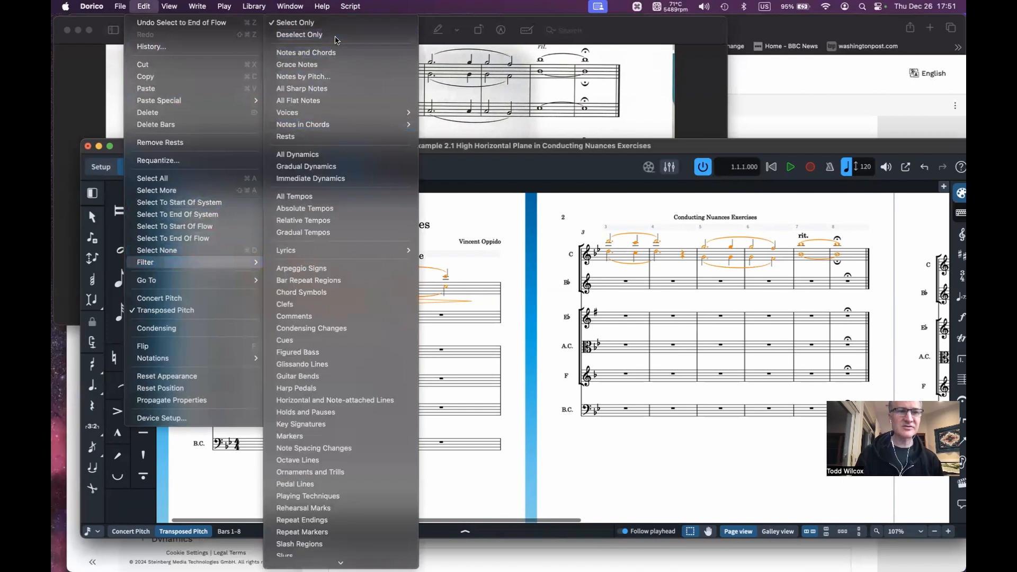
left_click(144, 7)
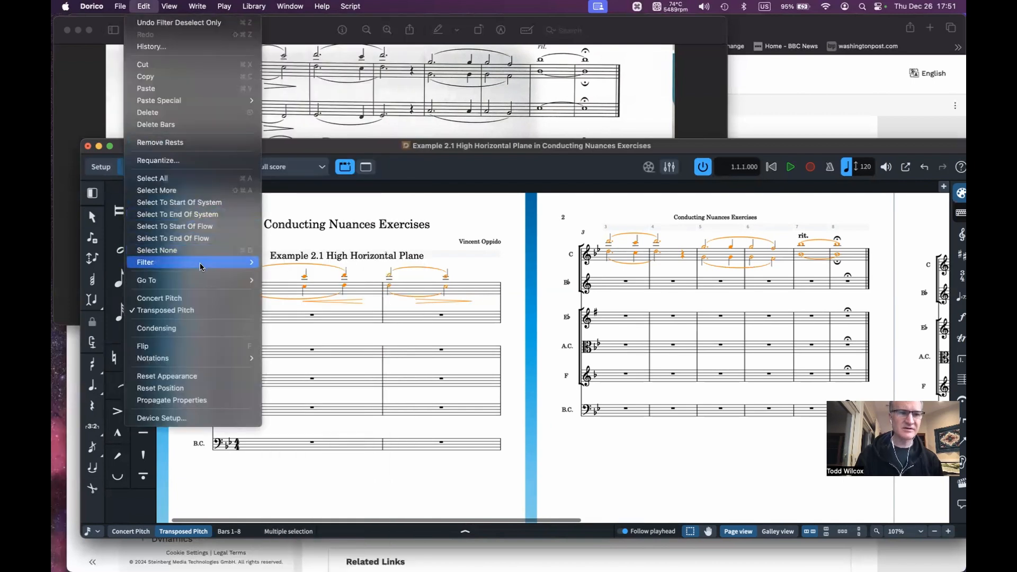
mouse_move(199, 263)
mouse_move(350, 112)
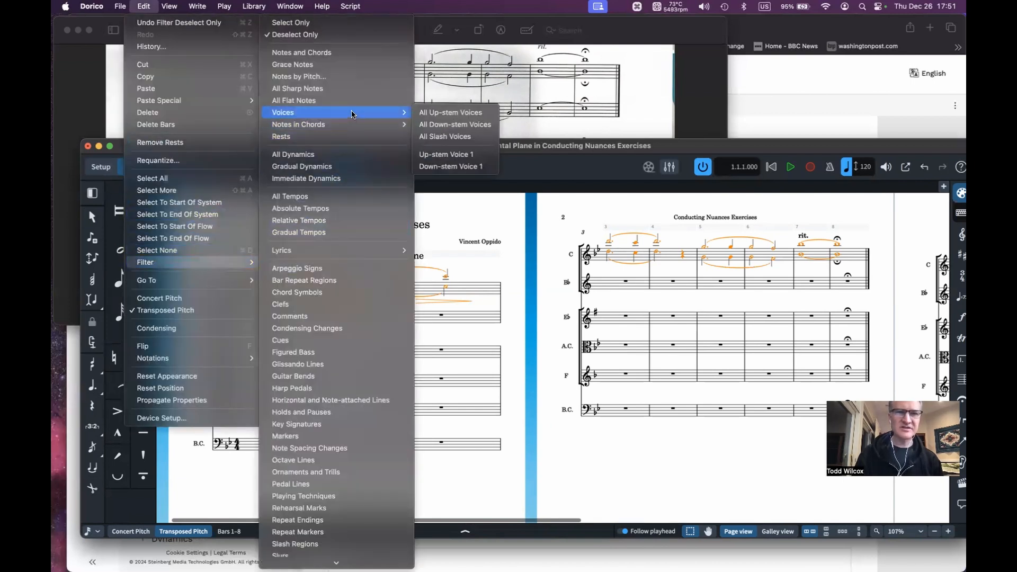
left_click(470, 168)
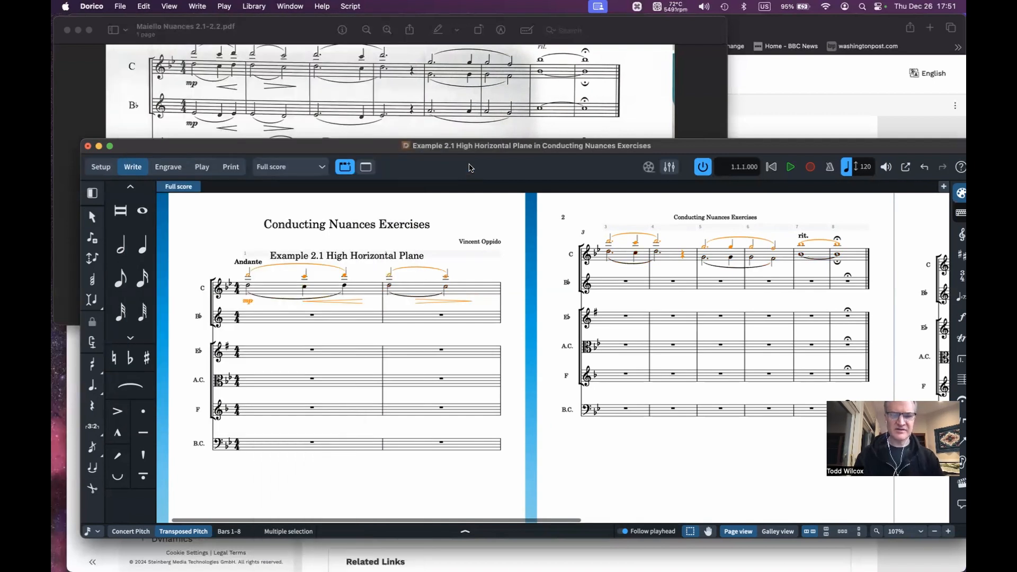
Copy the filtered upper voice into the B♭ staff from bar 1 and transpose the pasted music down an octave
key("super+c")
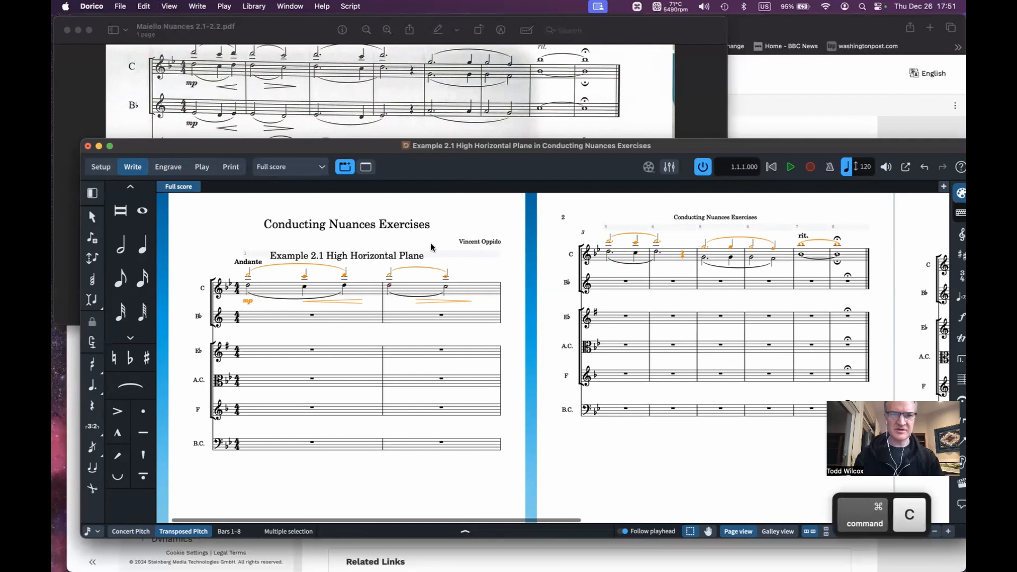
left_click(313, 316)
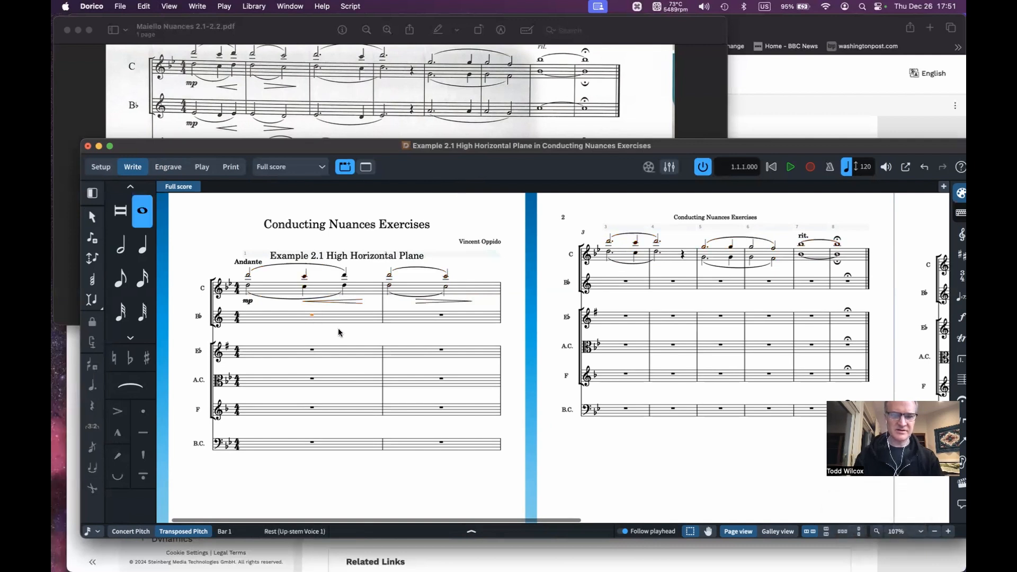
key("super+v")
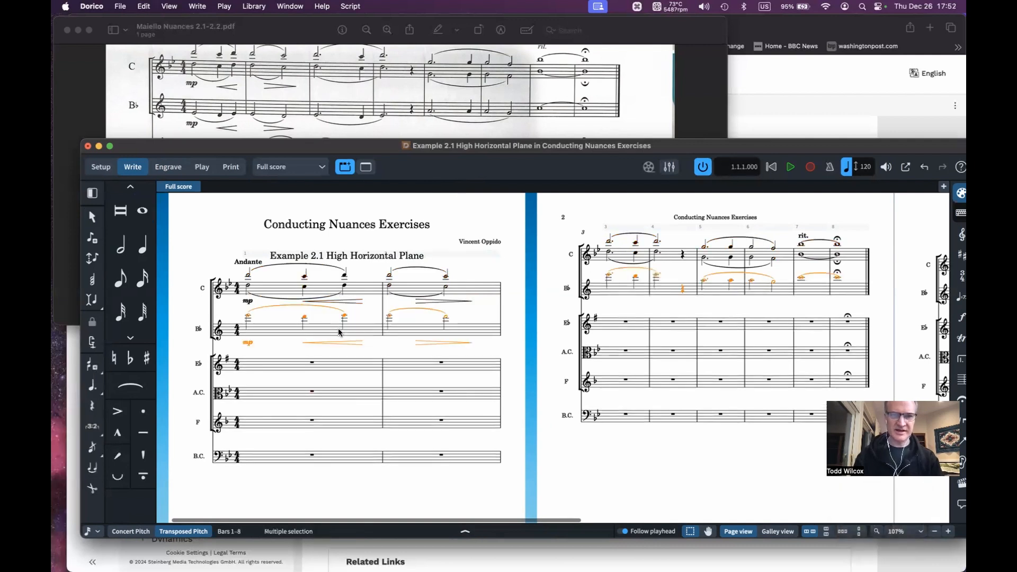
key("super+alt+Down")
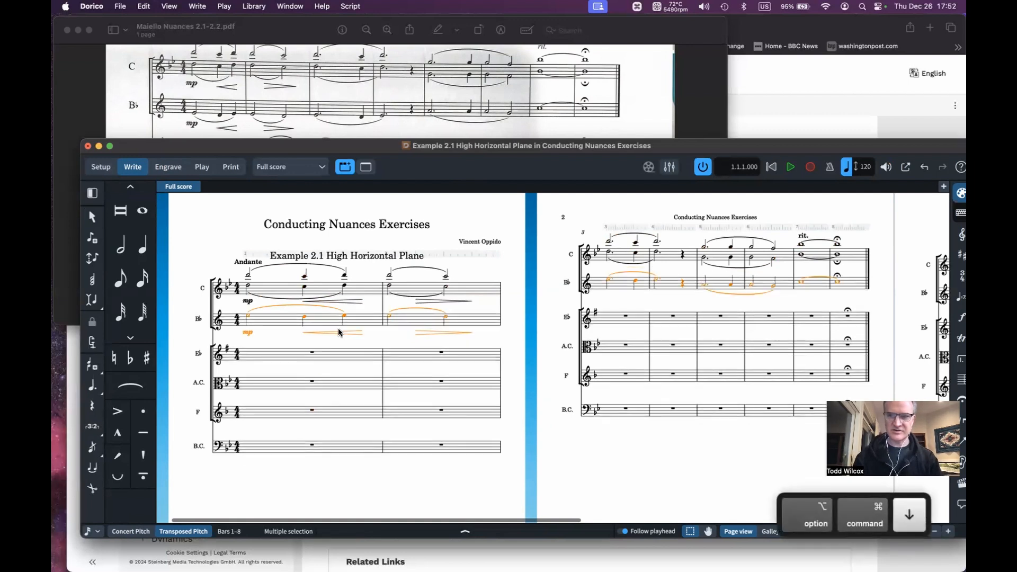
Select the B♭ staff's music from the first note of bar 1 through the note in bar 4 and transpose it down another octave
key("alt")
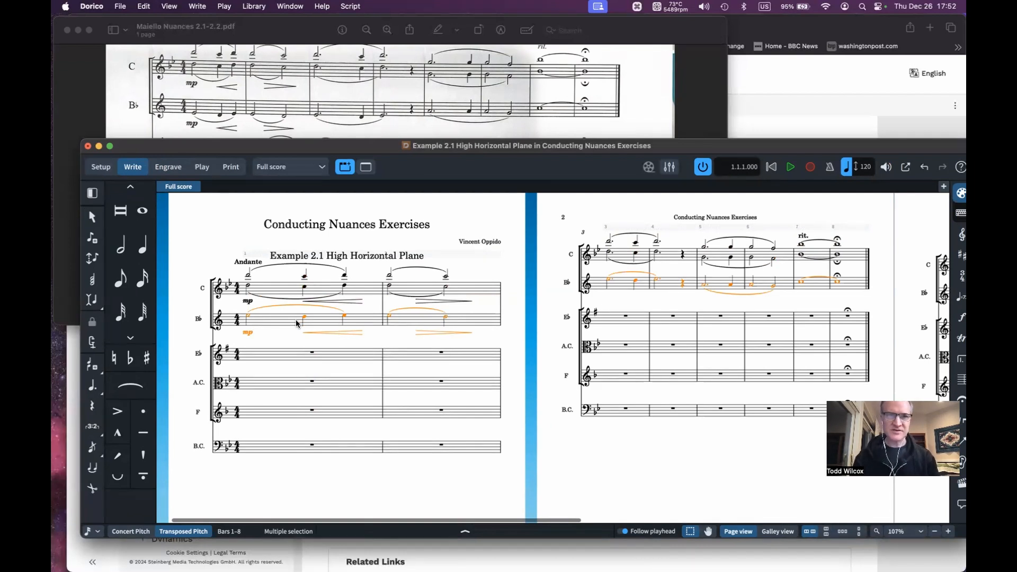
key("Right")
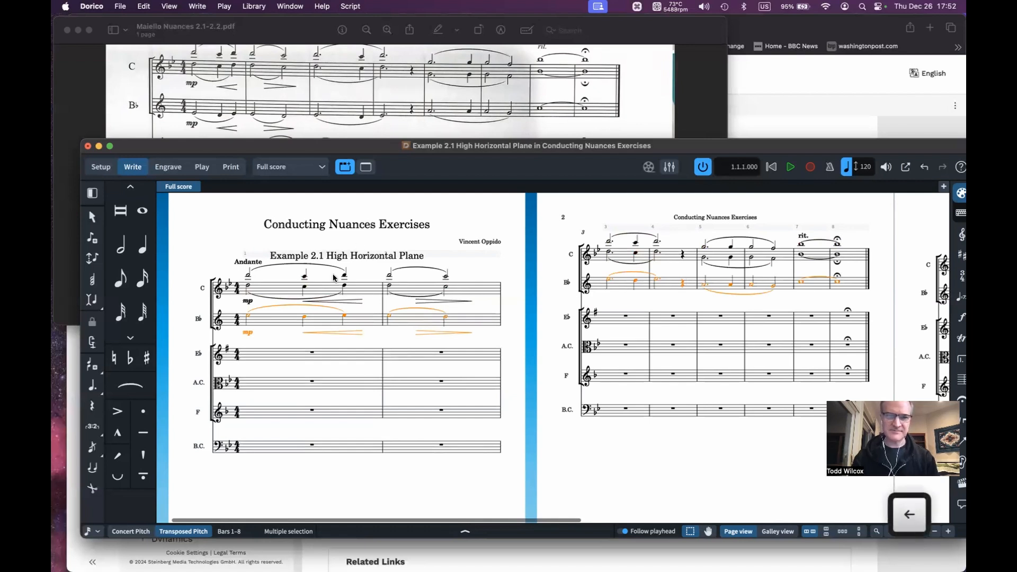
left_click(248, 318)
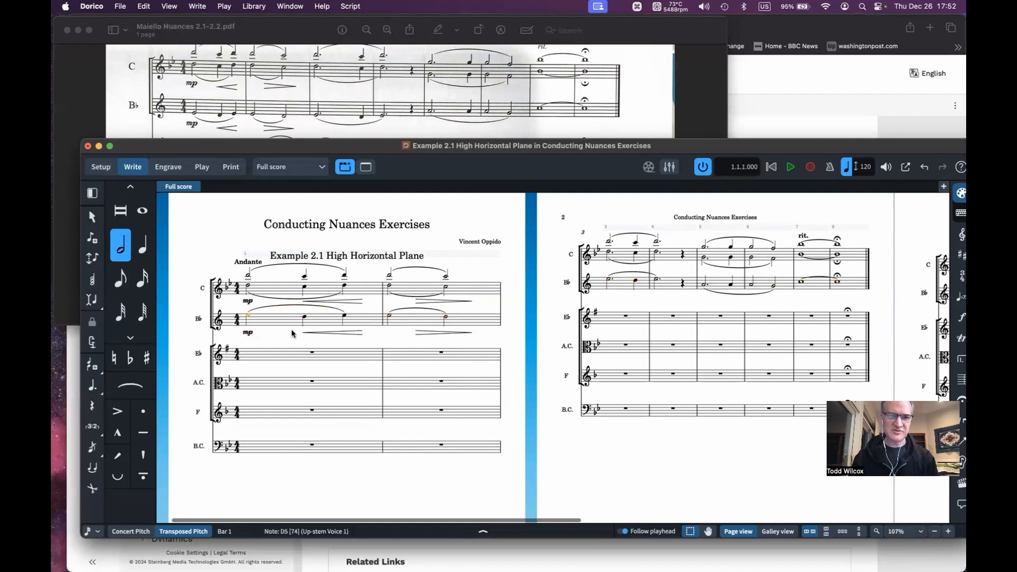
key("Right")
key("Left")
key("Left")
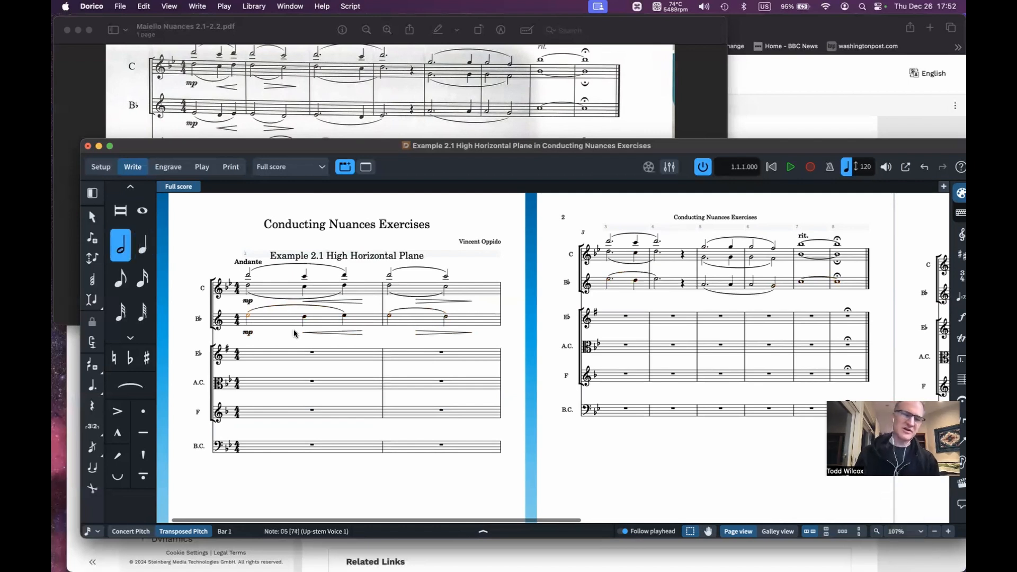
key("Right")
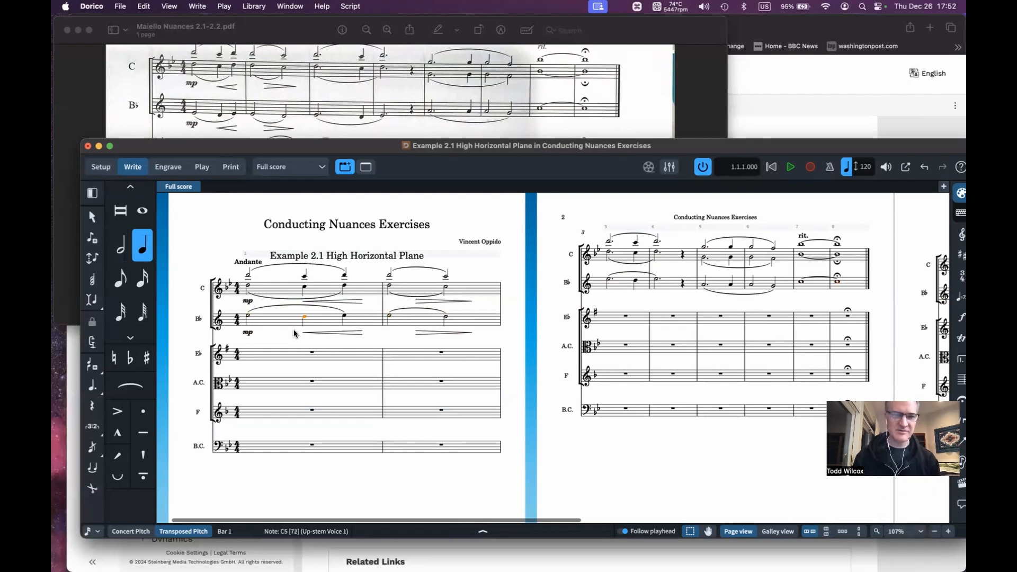
key("Left")
key("Right")
key("Right")
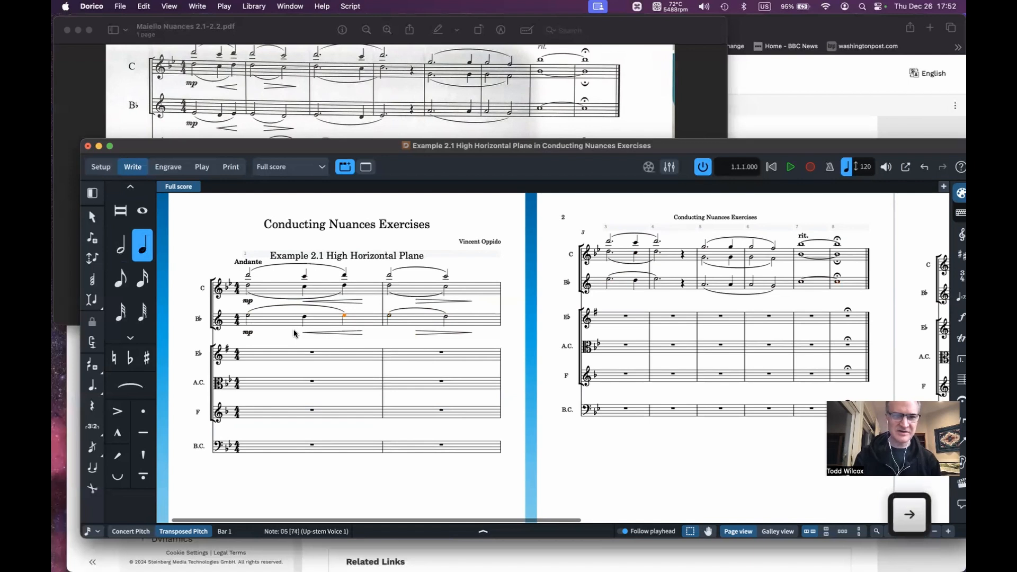
key("Right")
key("Right")
key("Right")
key("Right")
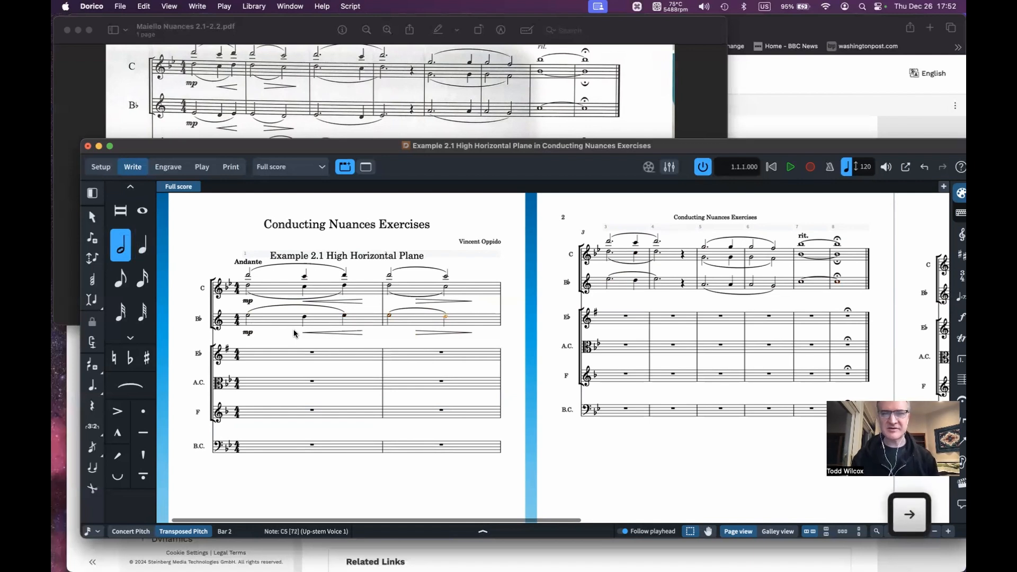
key("Right")
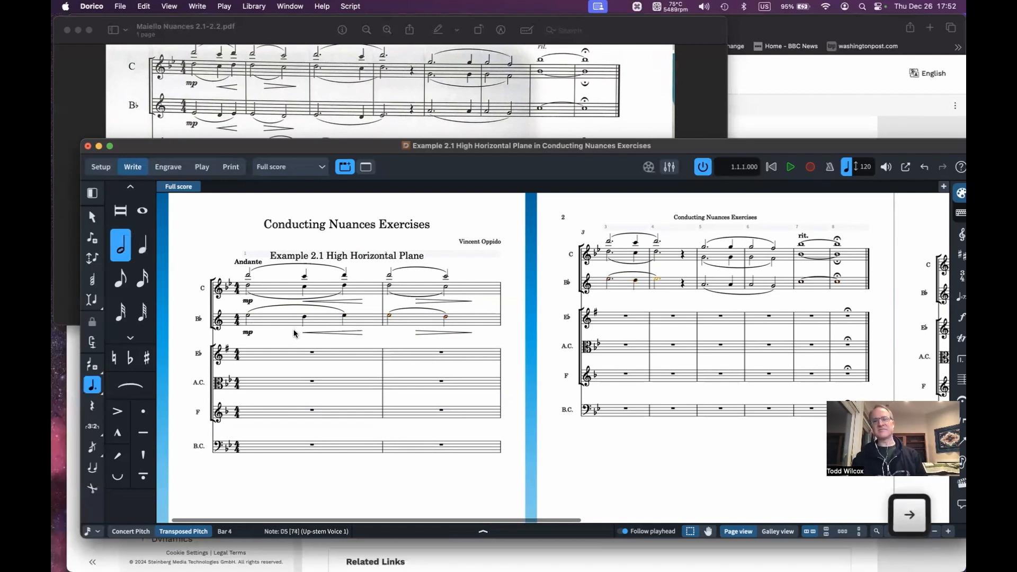
key("shift+Left")
key("shift+Left")
key("shift+Left")
key("shift+Left")
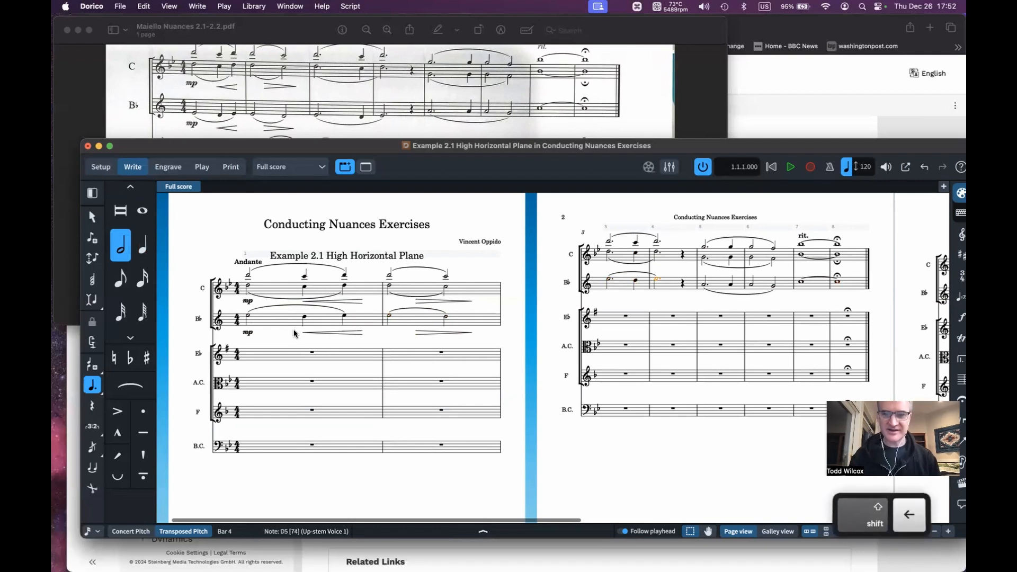
key("shift+Left")
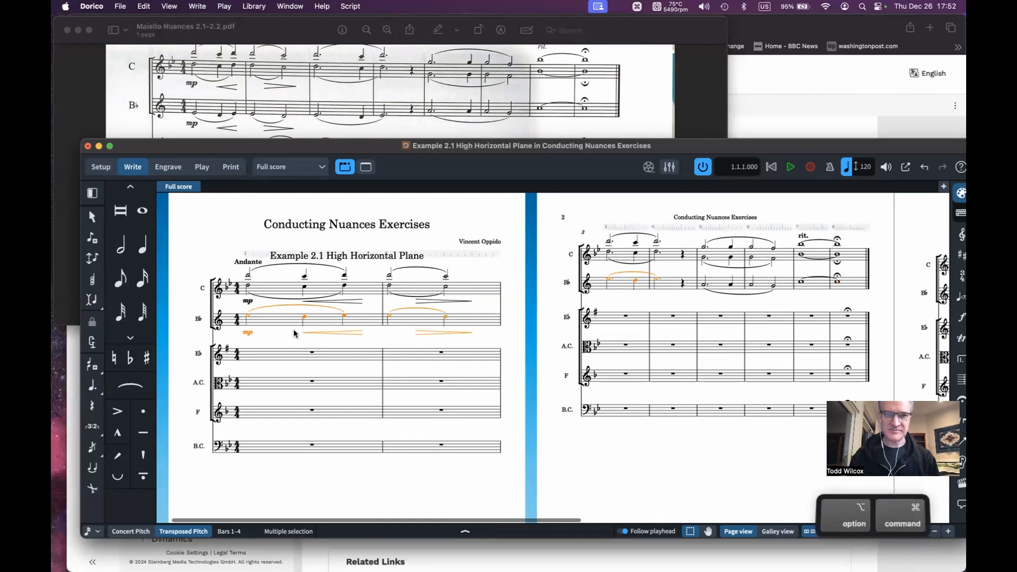
key("alt+super+Down")
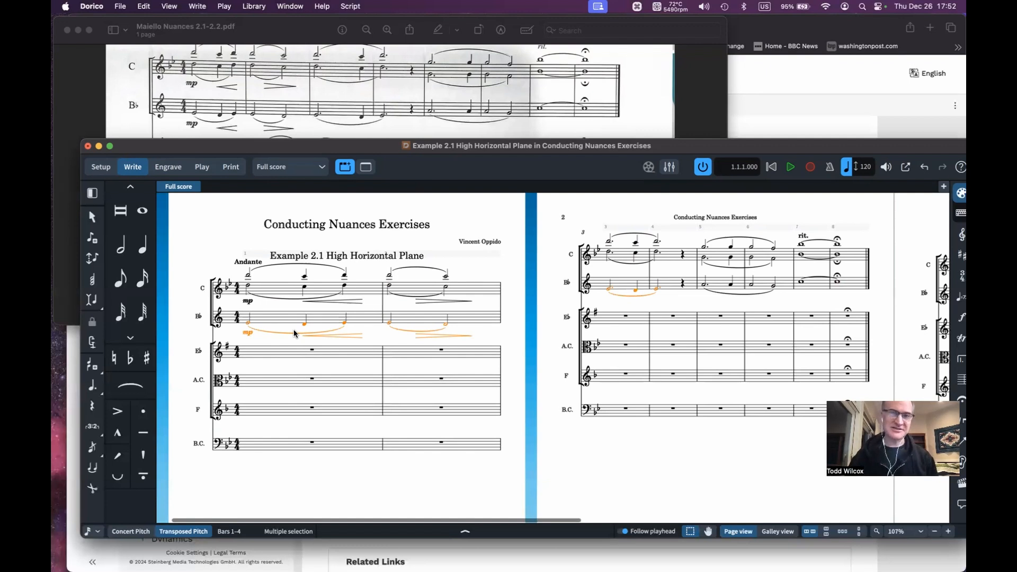
Show the reference's E♭ line and add a p dynamic at the start of bar 1 in the E♭ staff
scroll(328, 118, "down", 3)
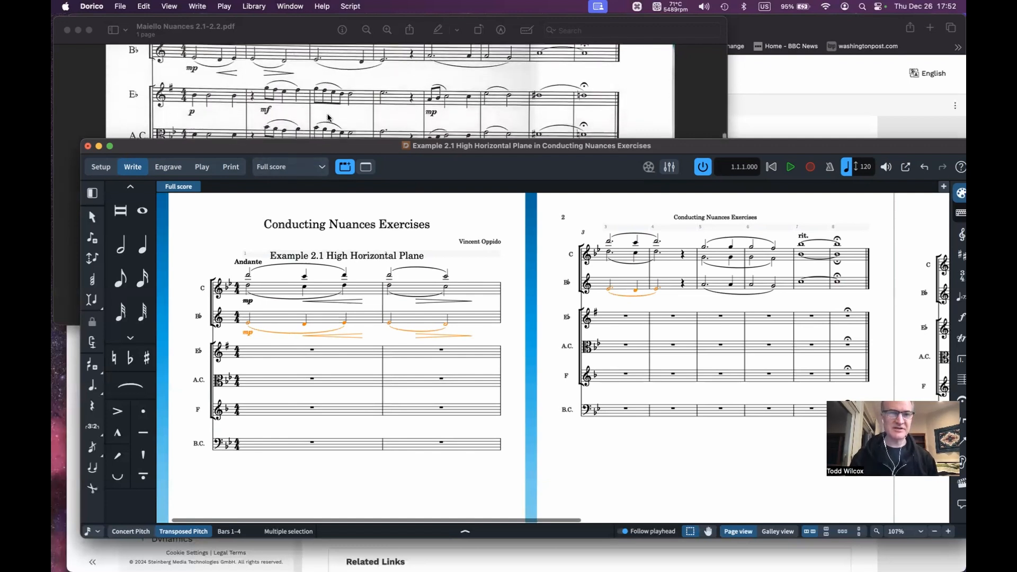
scroll(328, 118, "down", 1)
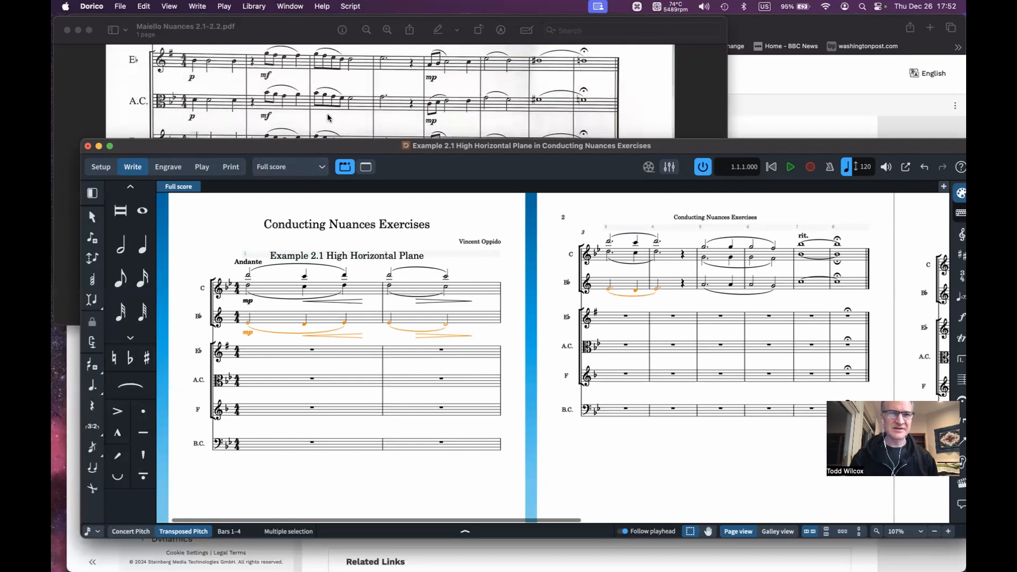
scroll(328, 117, "up", 1)
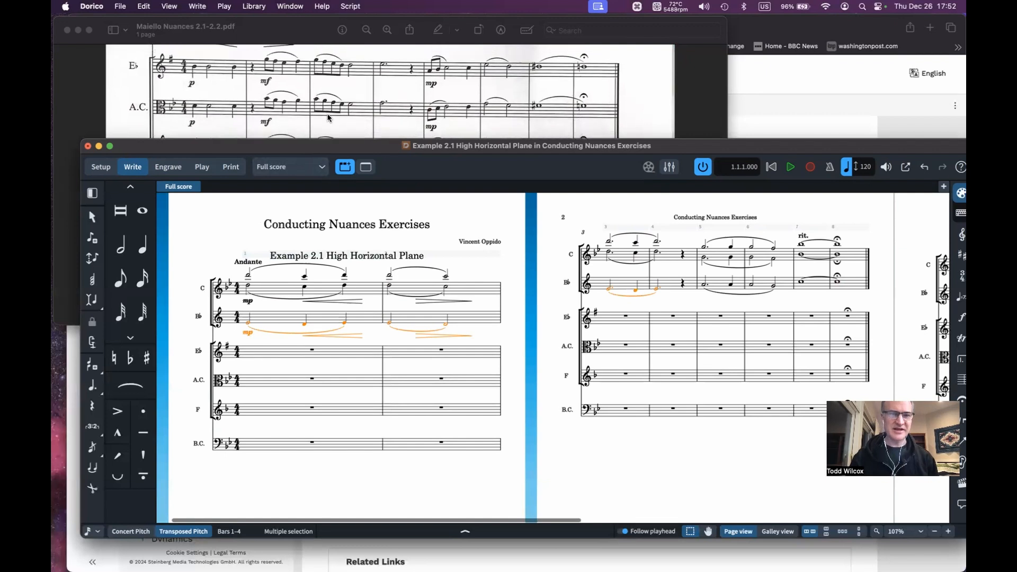
left_click(313, 350)
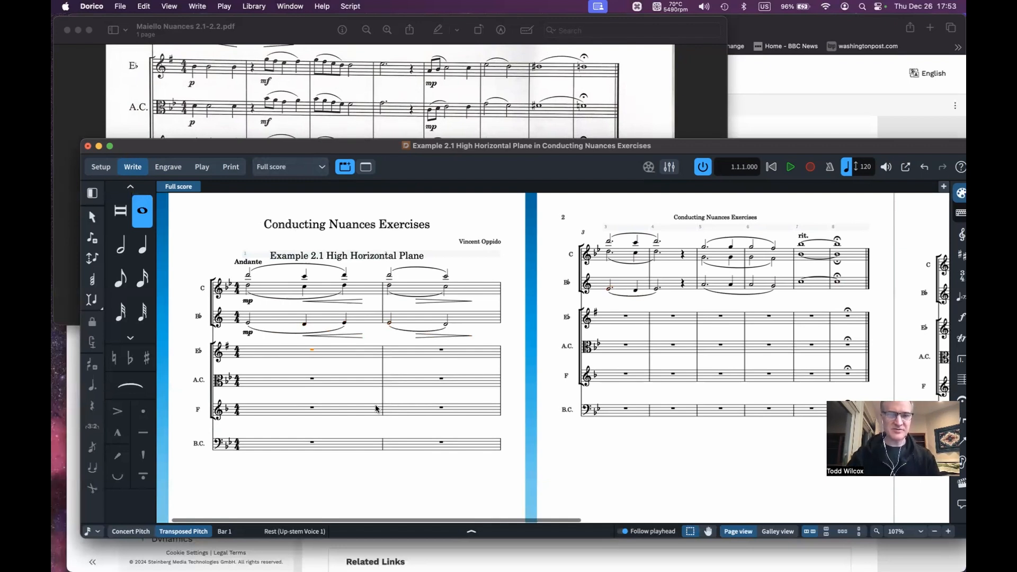
key("shift+n")
key("shift+d")
type("p")
key("Return")
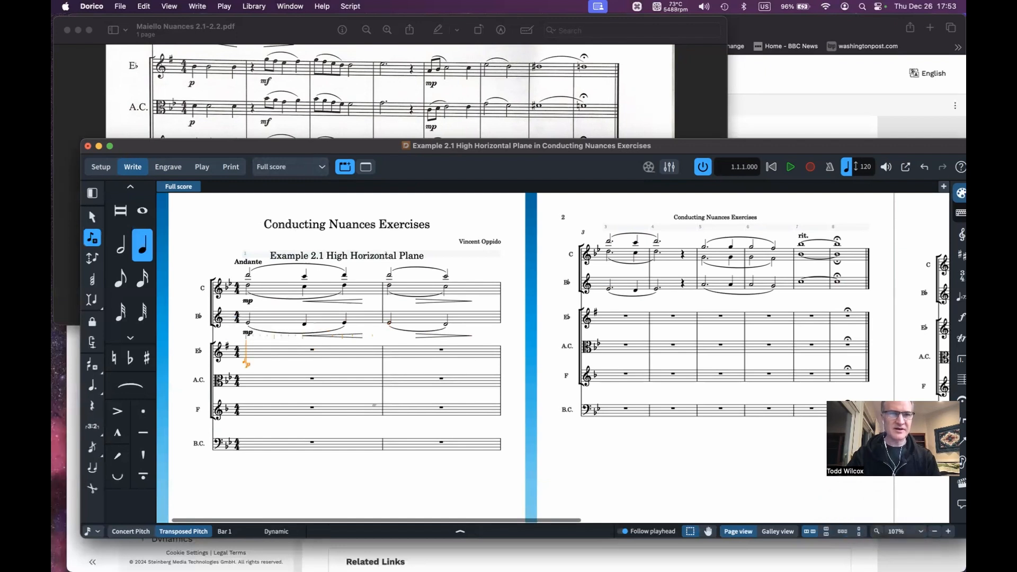
Fill bar 1 of the E♭ staff with a quarter, a half and a quarter note, all on B
key("6")
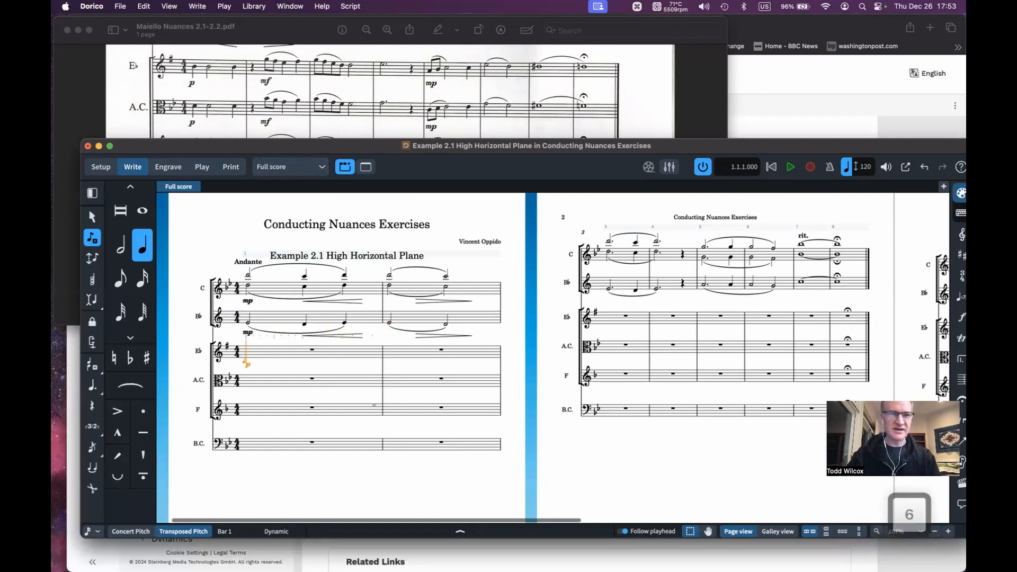
key("b")
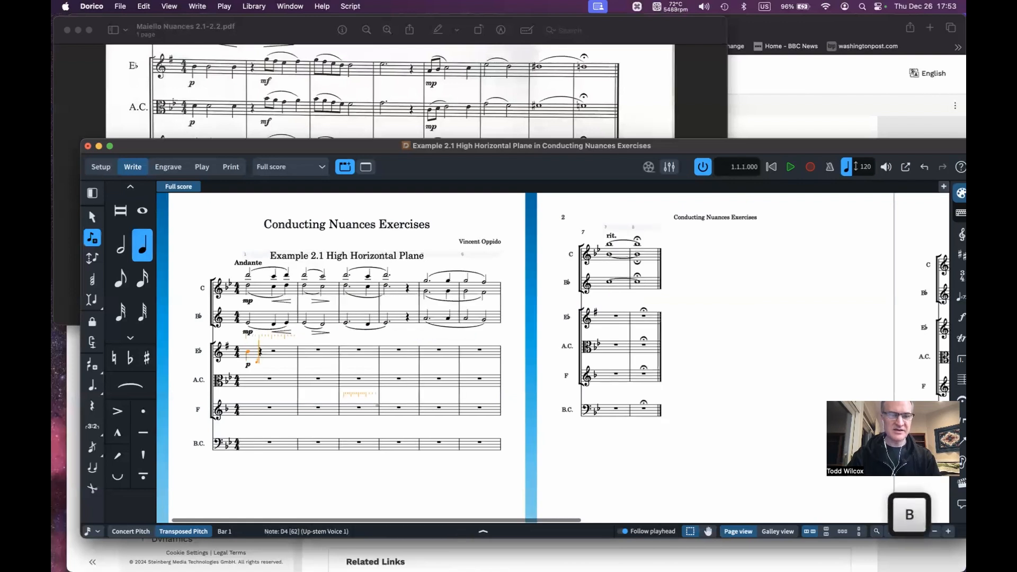
key("7")
key("b")
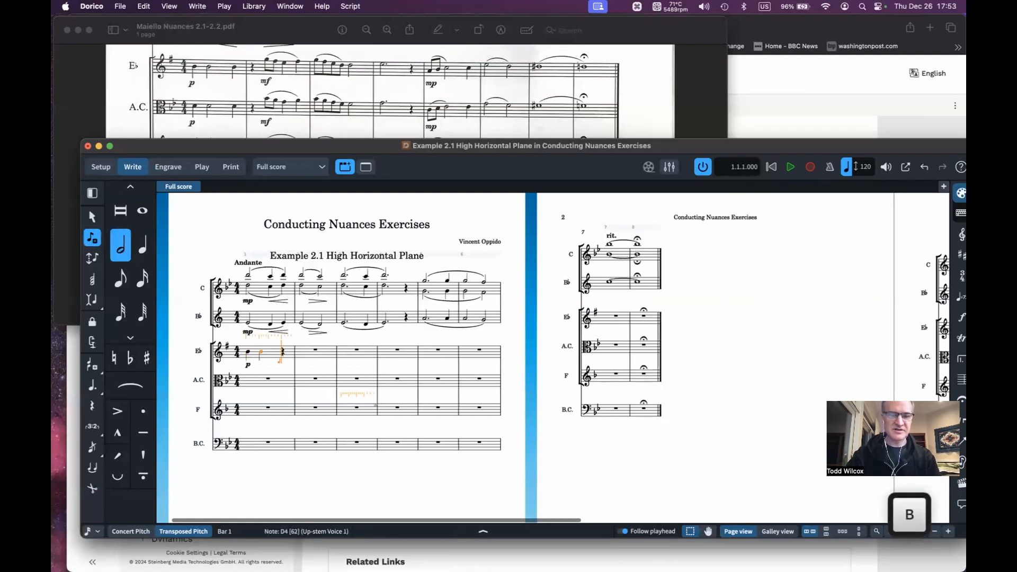
key("6")
key("b")
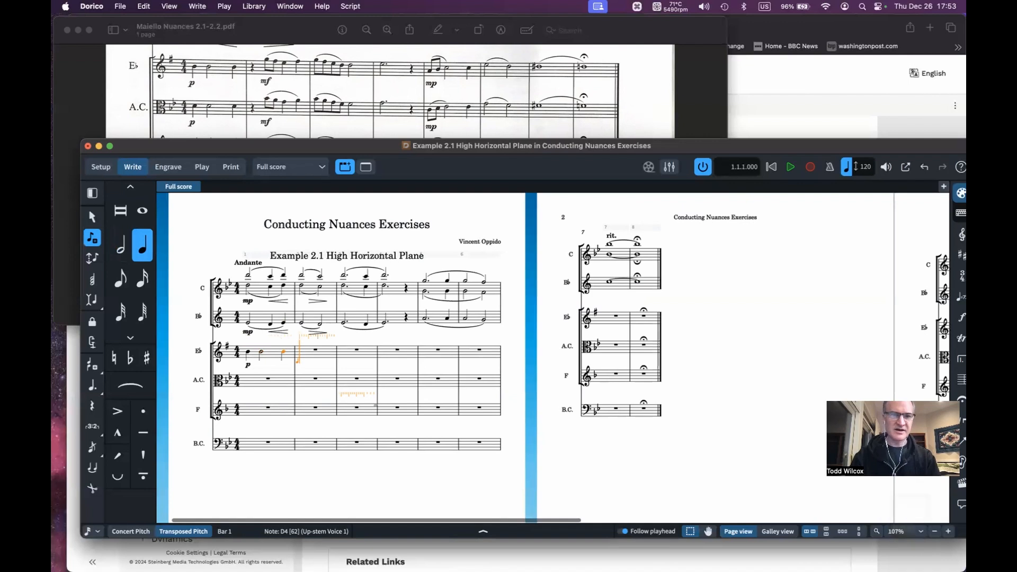
Leave a quarter rest at the start of bar 2 in the E♭ staff and add an mf dynamic on beat 2
key("Right")
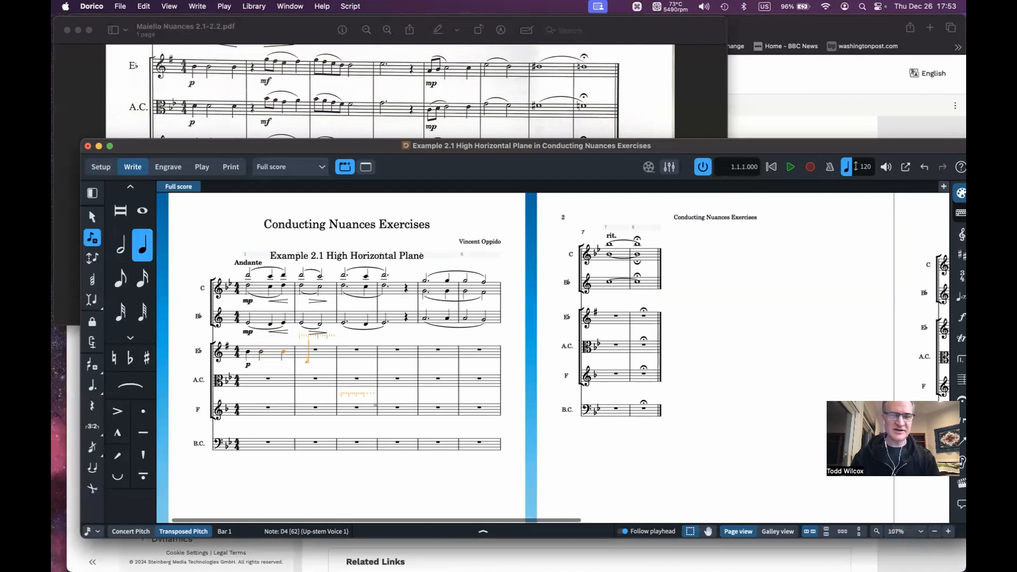
key("5")
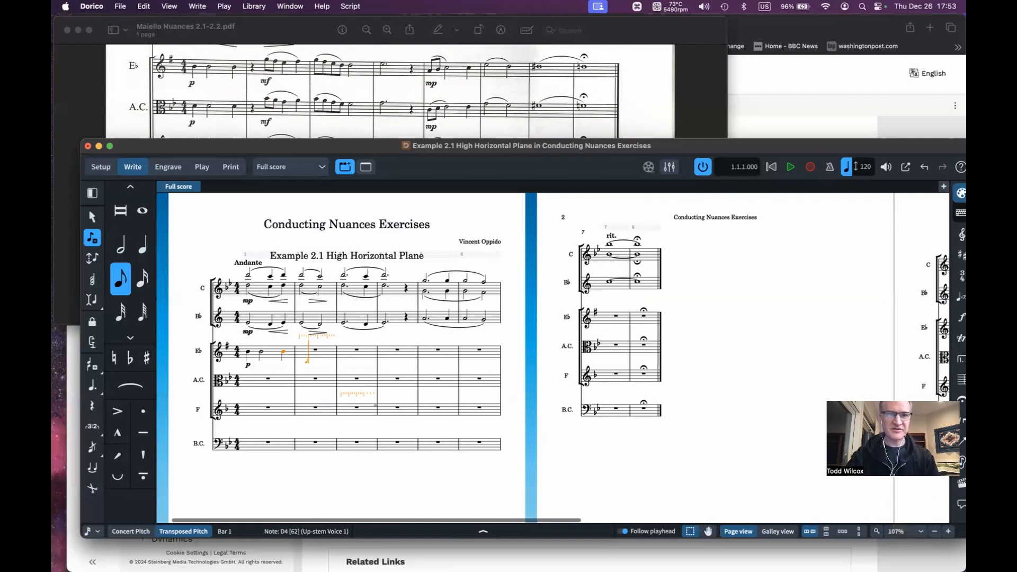
key("shift+d")
type("mf")
key("Return")
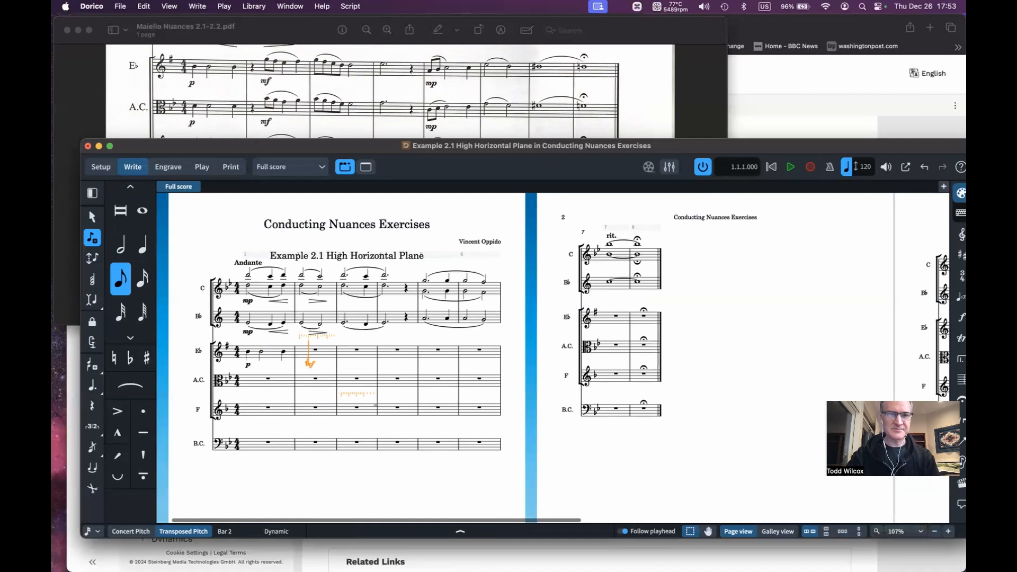
Complete bar 2 of the E♭ staff with eighth notes G (raised an octave) and F and quarter notes E and F, all under one slur
key("g")
key("alt+super+Up")
key("s")
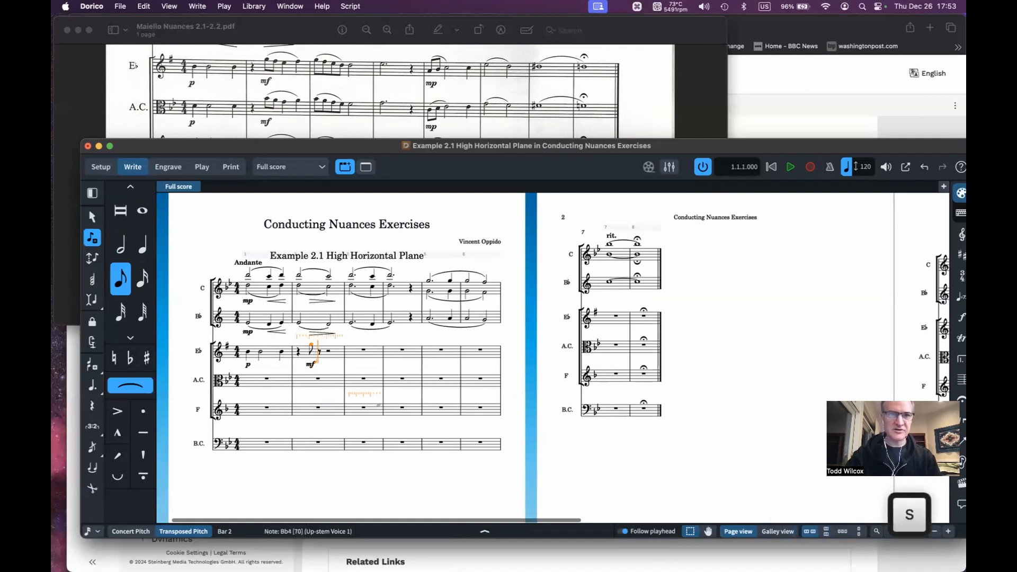
key("f")
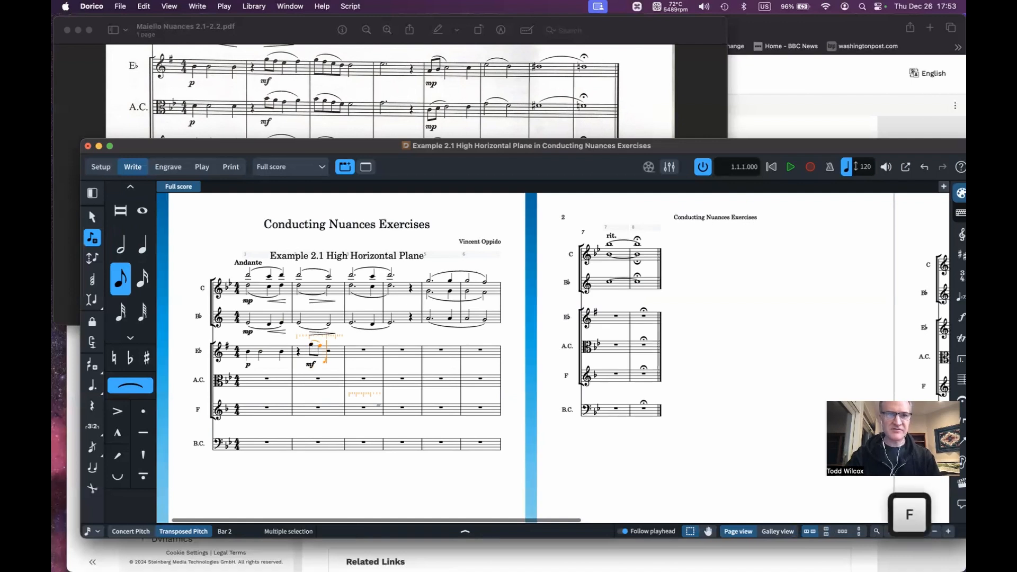
key("6")
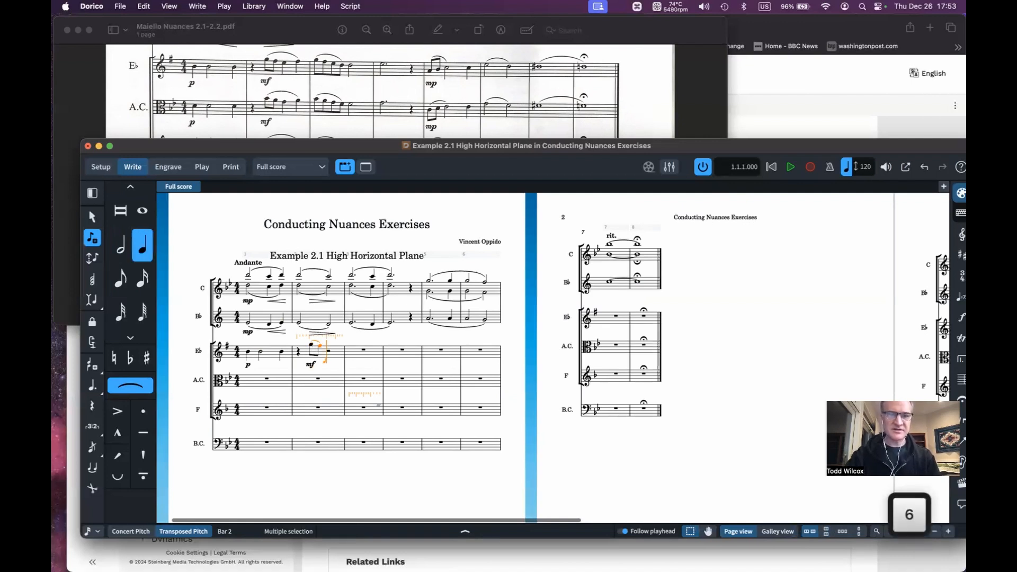
key("e")
key("f")
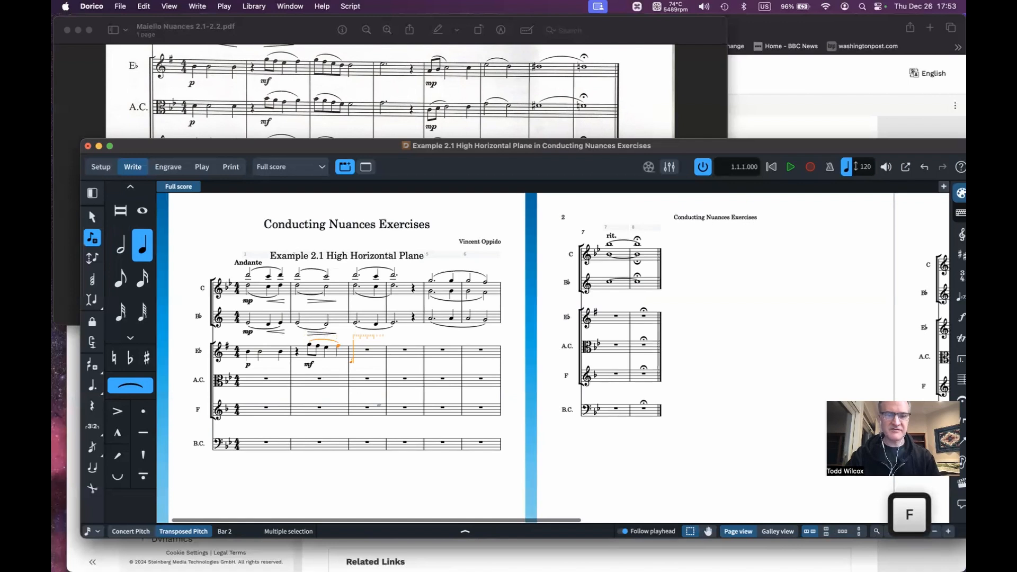
key("shift+s")
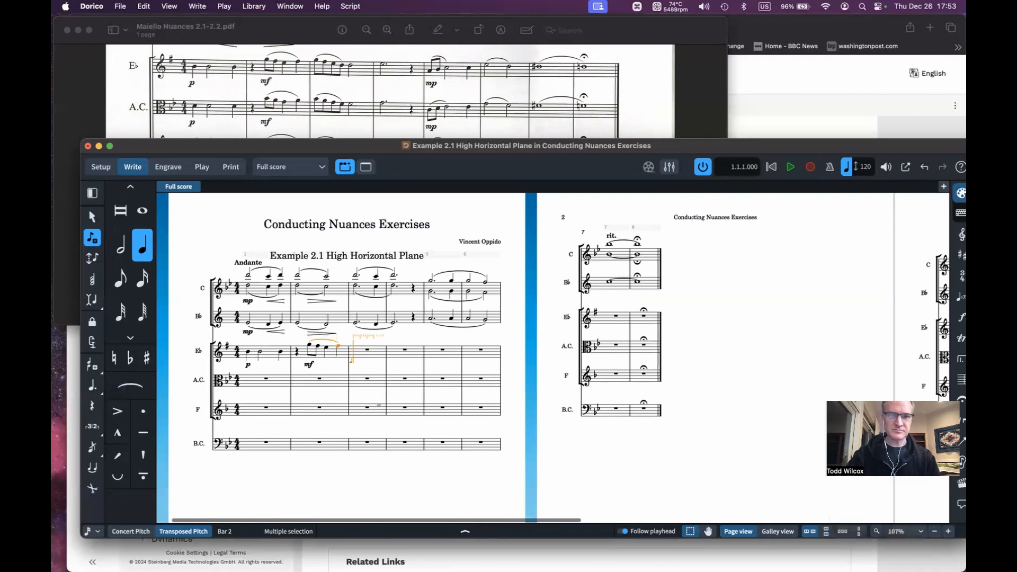
Enter four slurred eighth notes G, F, E and D in the first half of bar 3 in the E♭ staff
key("5")
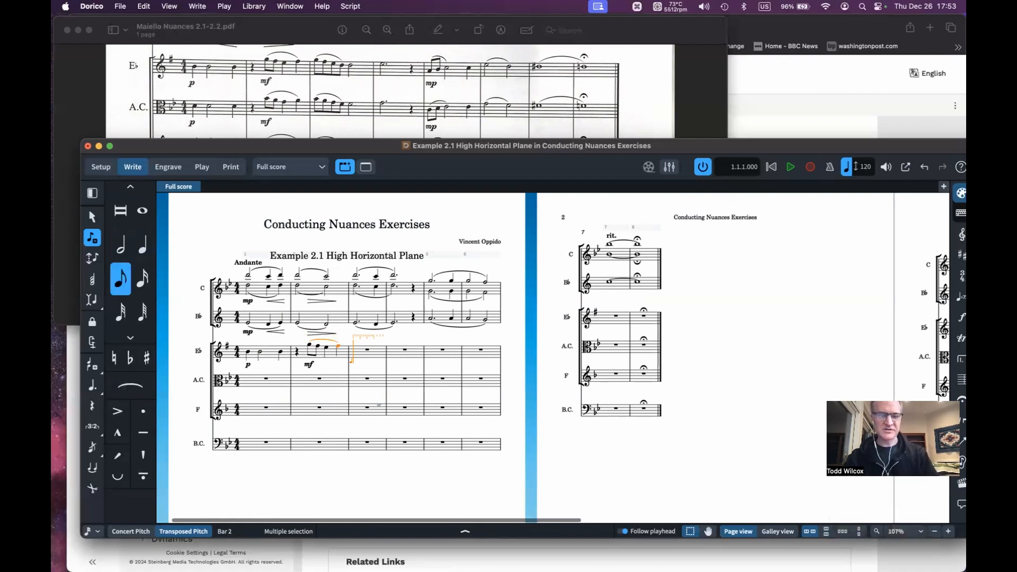
key("b")
key("s")
key("f")
key("e")
key("d")
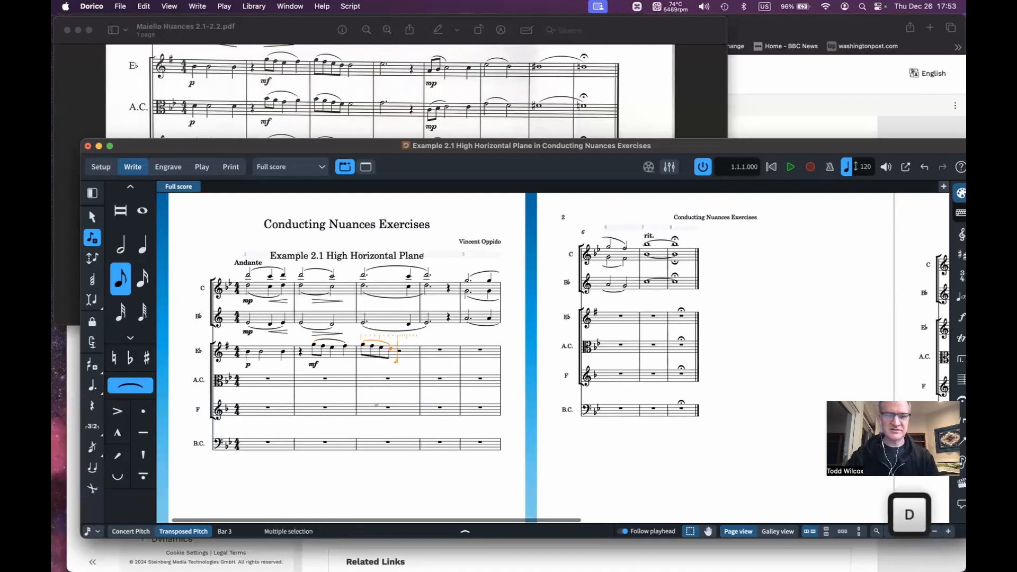
key("shift+s")
Finish bar 3 of the E♭ staff with a half-note D and enter a dotted-half E in bar 4, leaving a quarter rest
key("7")
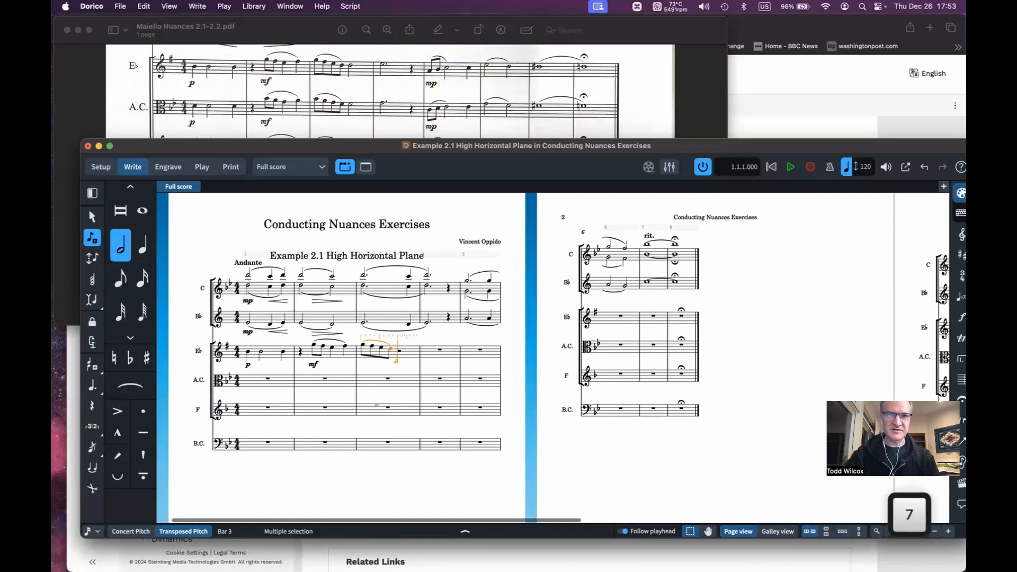
key("d")
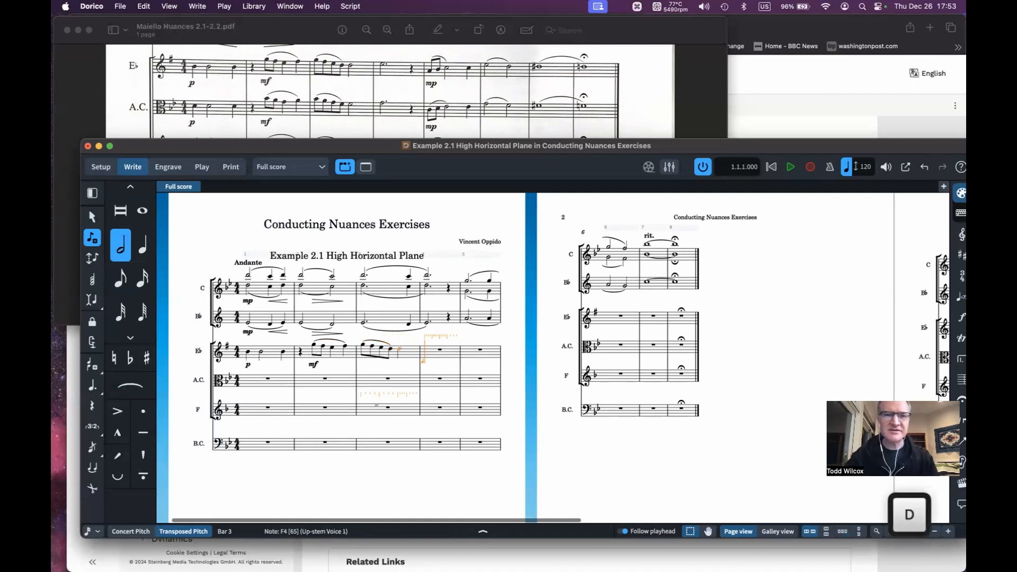
key("period")
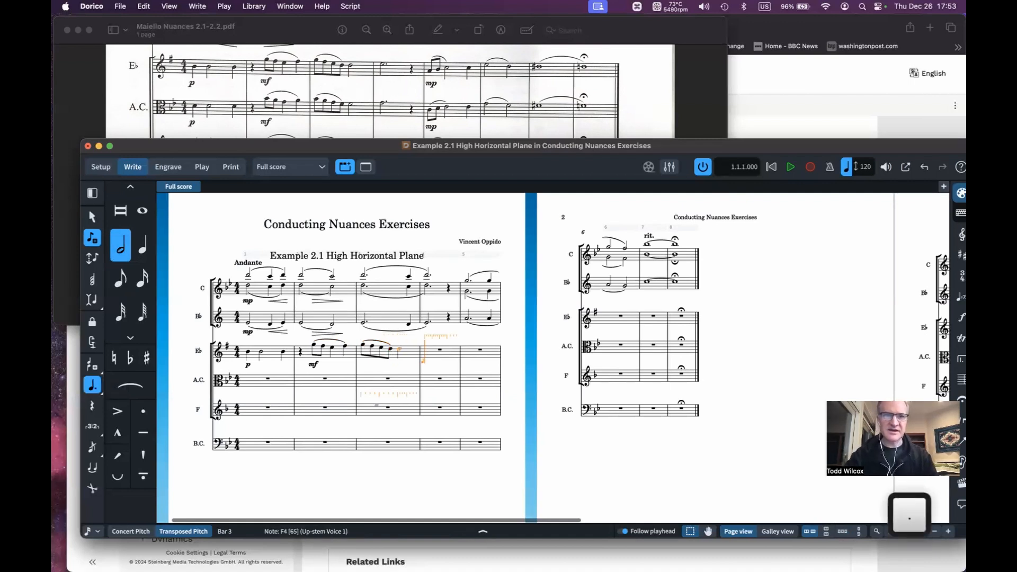
key("e")
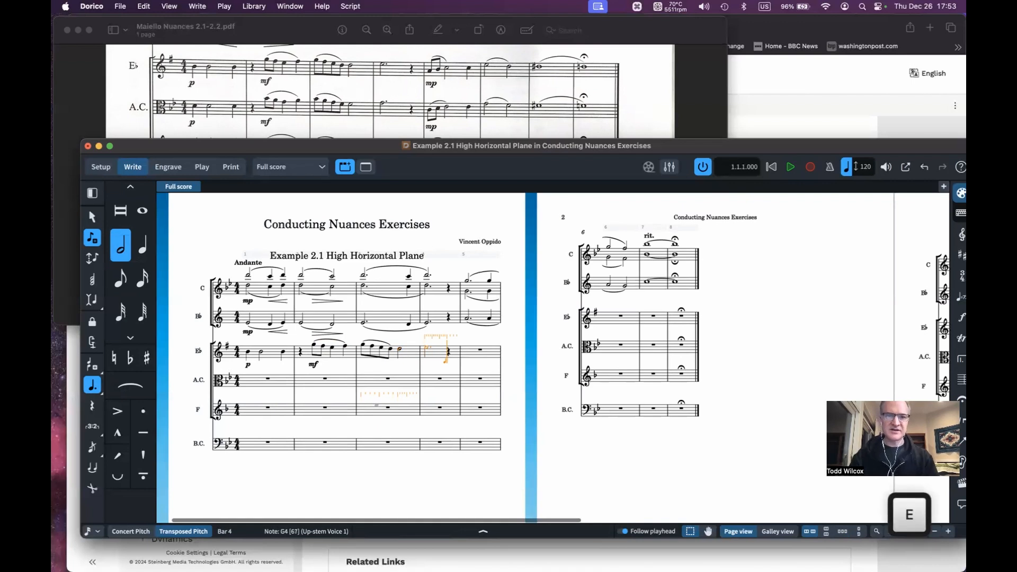
key("Right")
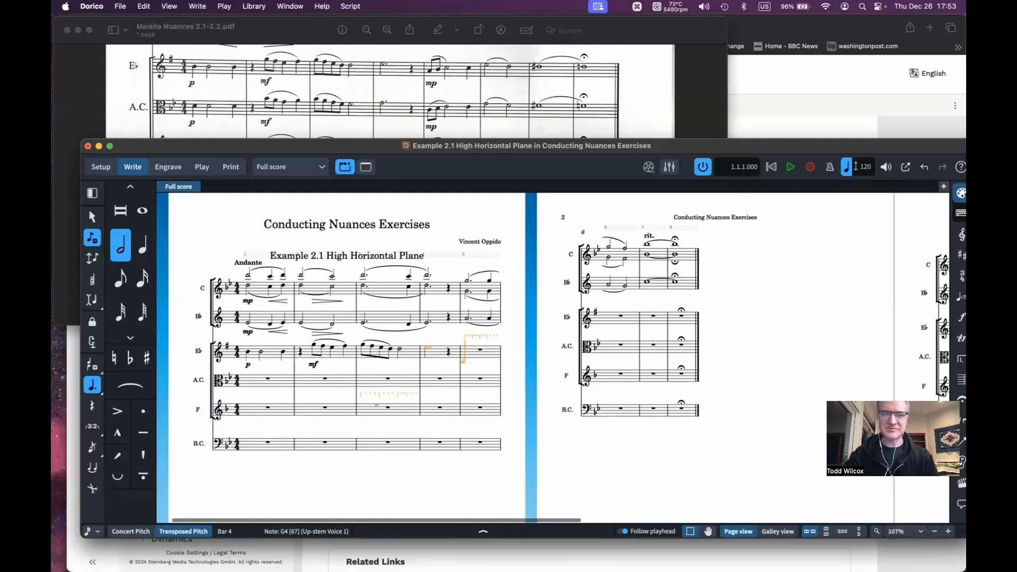
Add an mp dynamic at the start of bar 5 in the E♭ staff
key("5")
key("shift+d")
type("mp")
key("Return")
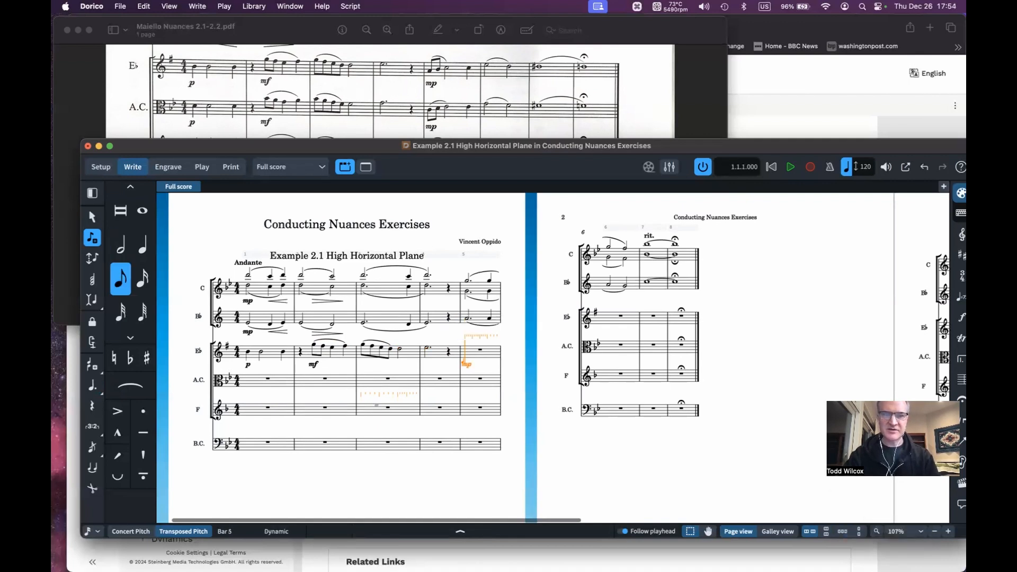
Enter eighth notes A (lowered an octave) and B and a half-note C in bar 5 of the E♭ staff, joined by a slur
key("a")
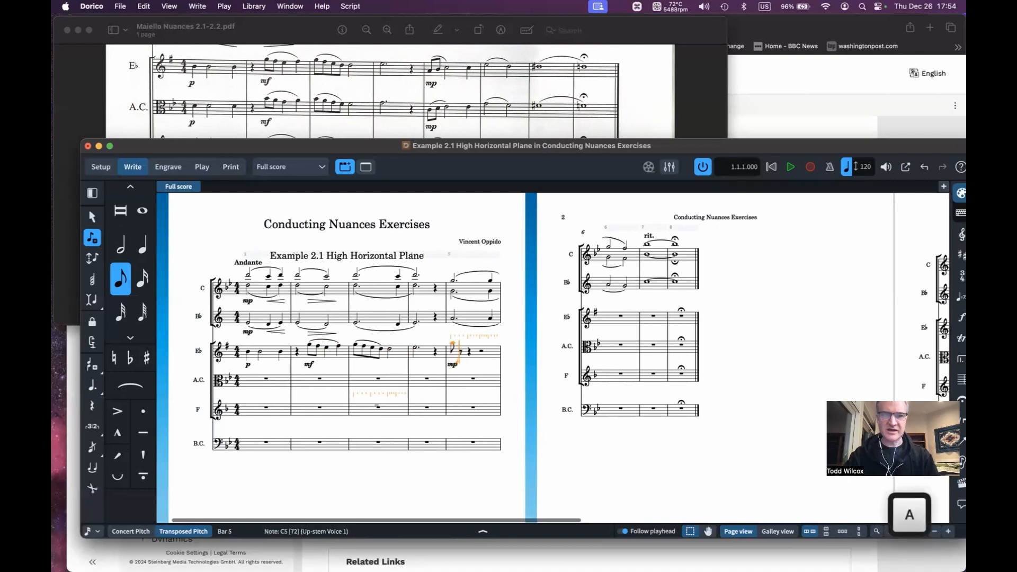
key("alt+super+Down")
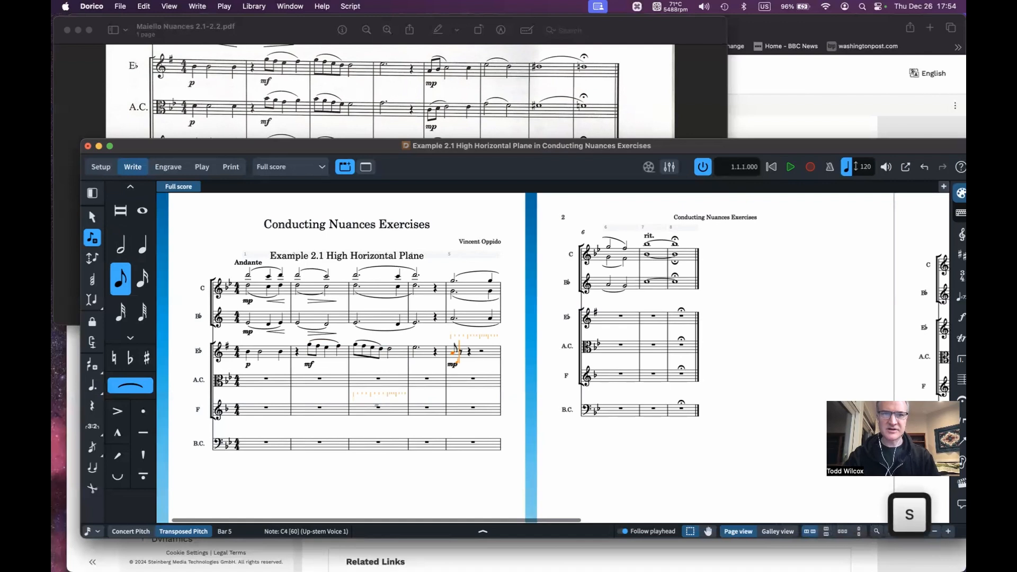
key("b")
key("7")
key("c")
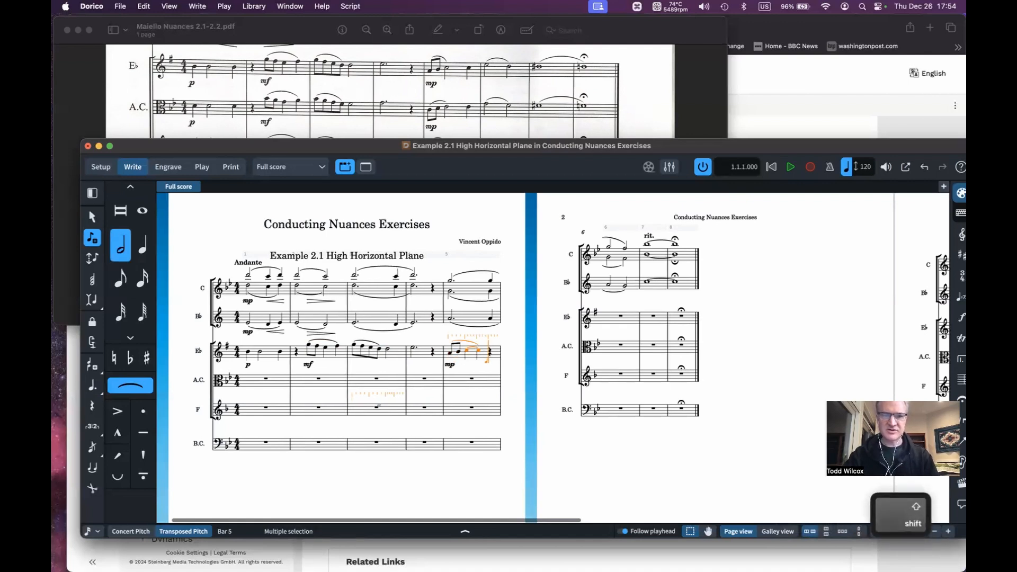
key("shift+s")
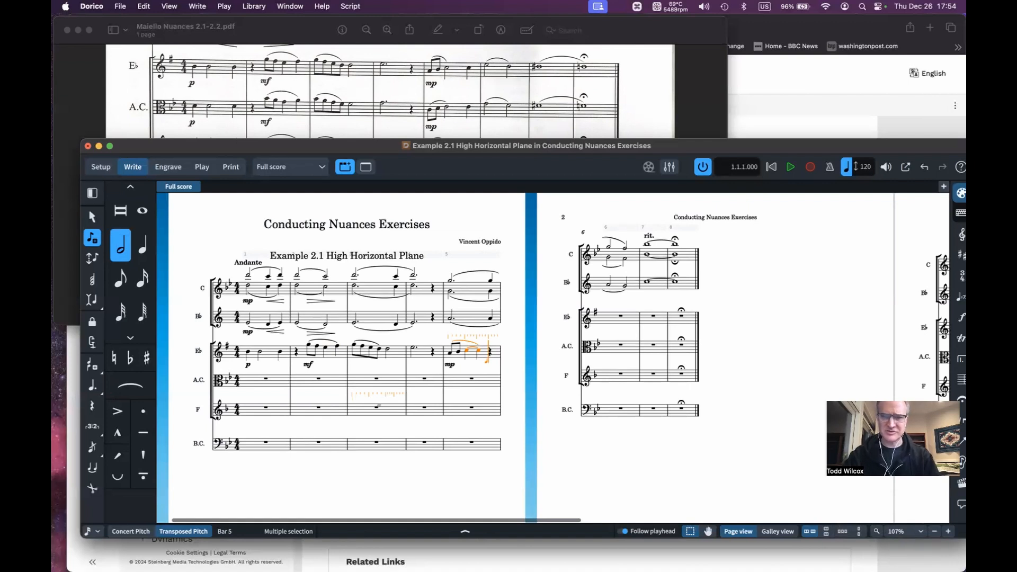
Complete bar 5 of the E♭ staff with a quarter-note C
key("c")
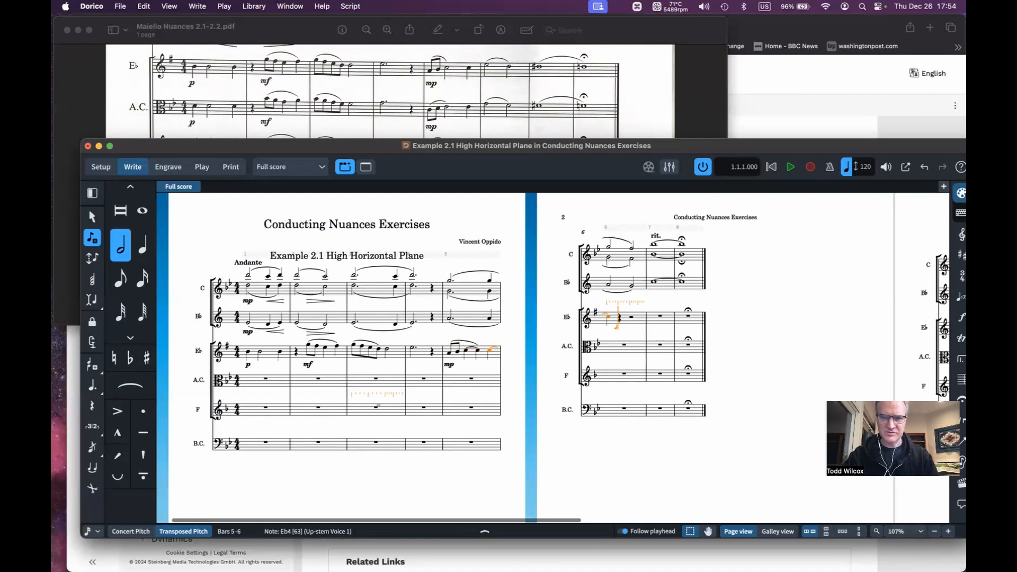
key("cmd+z")
key("6")
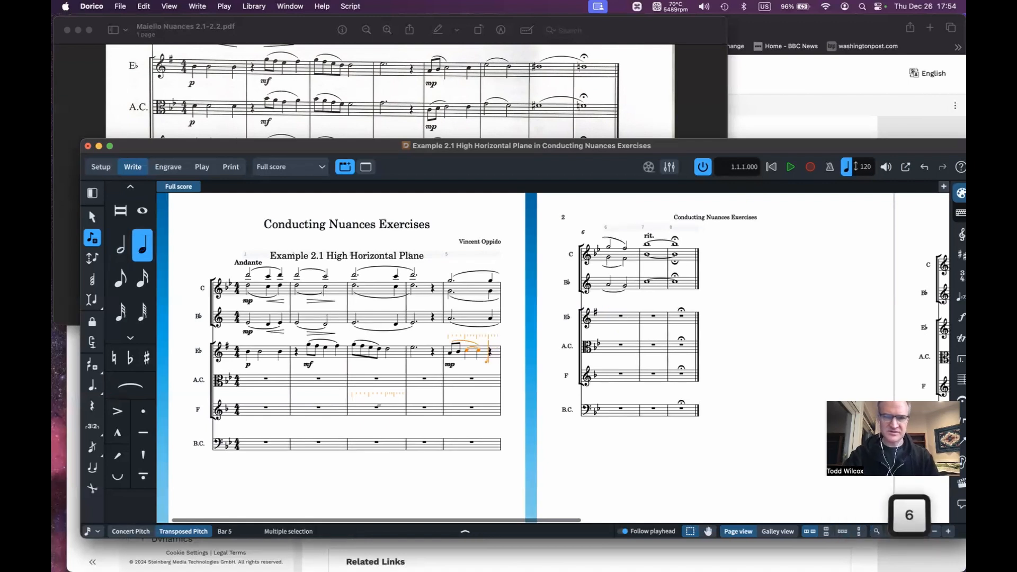
key("c")
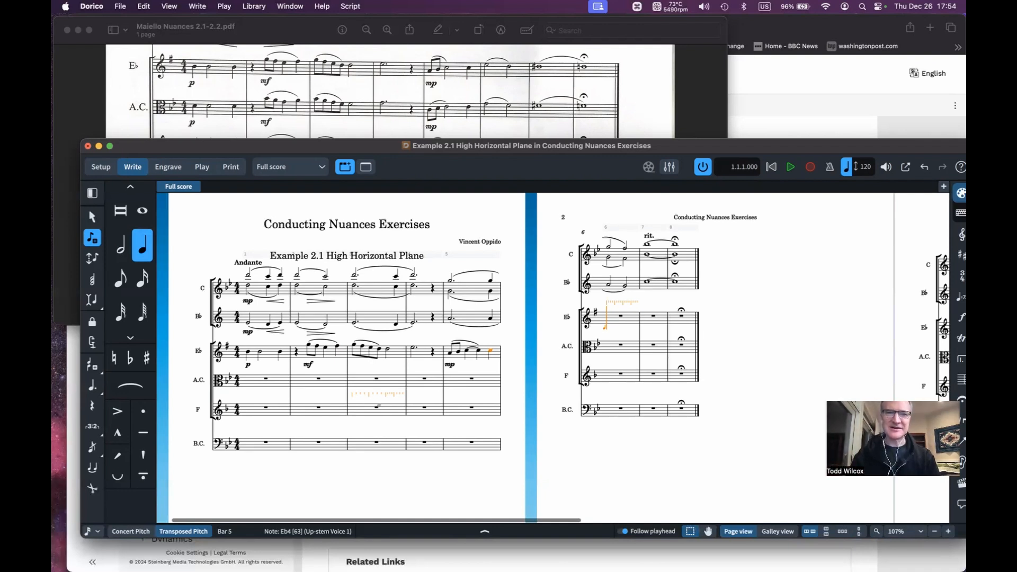
Enter slurred half notes E and D in bar 6 of the E♭ staff
left_click_drag(369, 146, 366, 98)
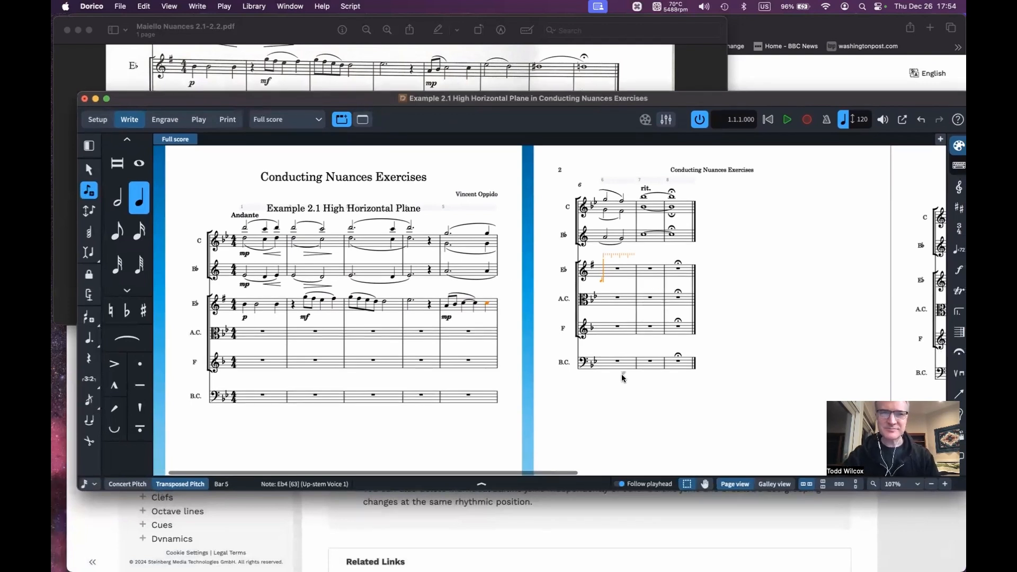
key("7")
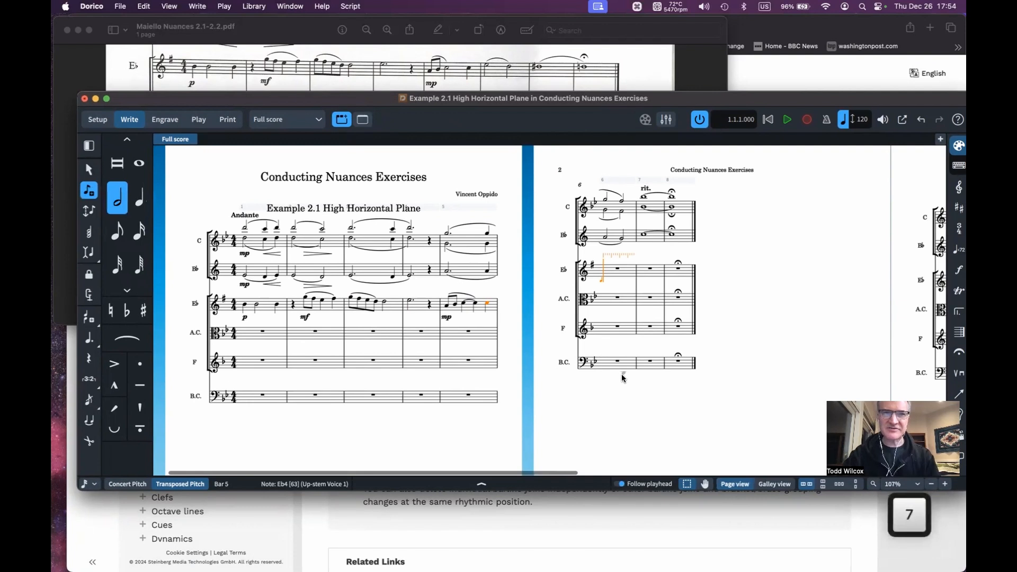
key("e")
key("s")
key("d")
key("shift+s")
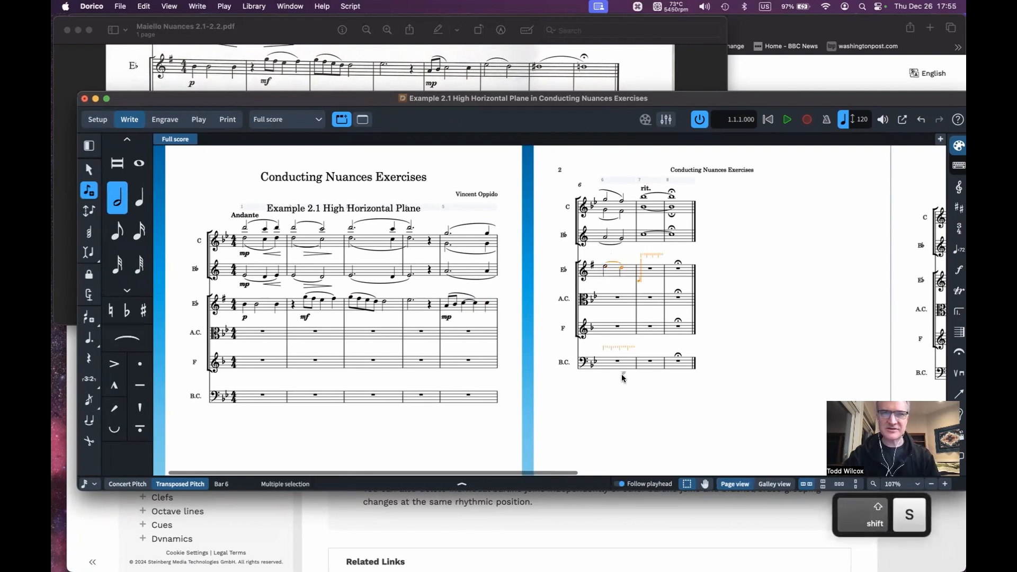
Enter a whole-note D♯ in bar 7 and a whole-note D in bar 8 of the E♭ staff, and finish note input
key("8")
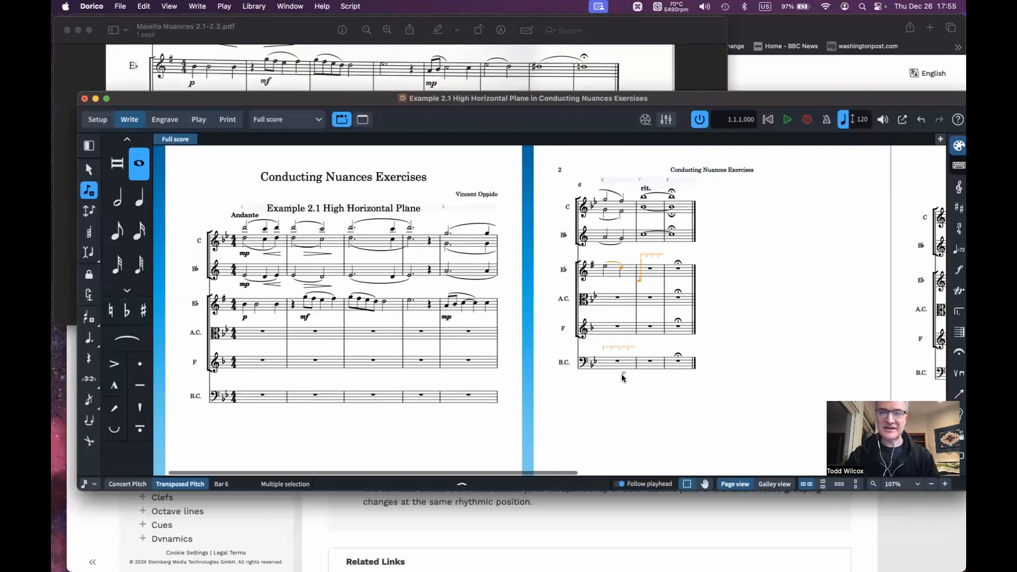
key("equal")
key("d")
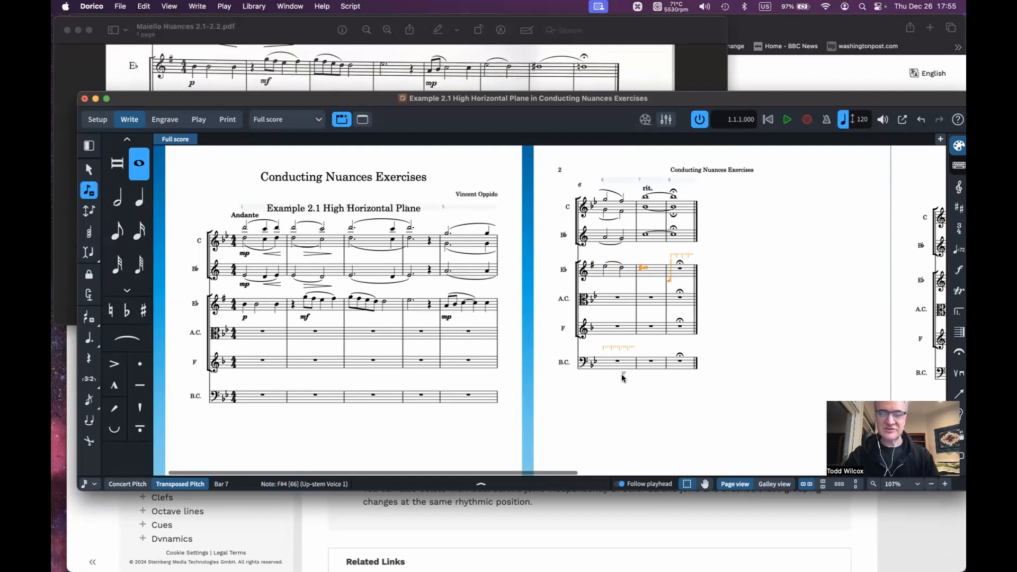
key("d")
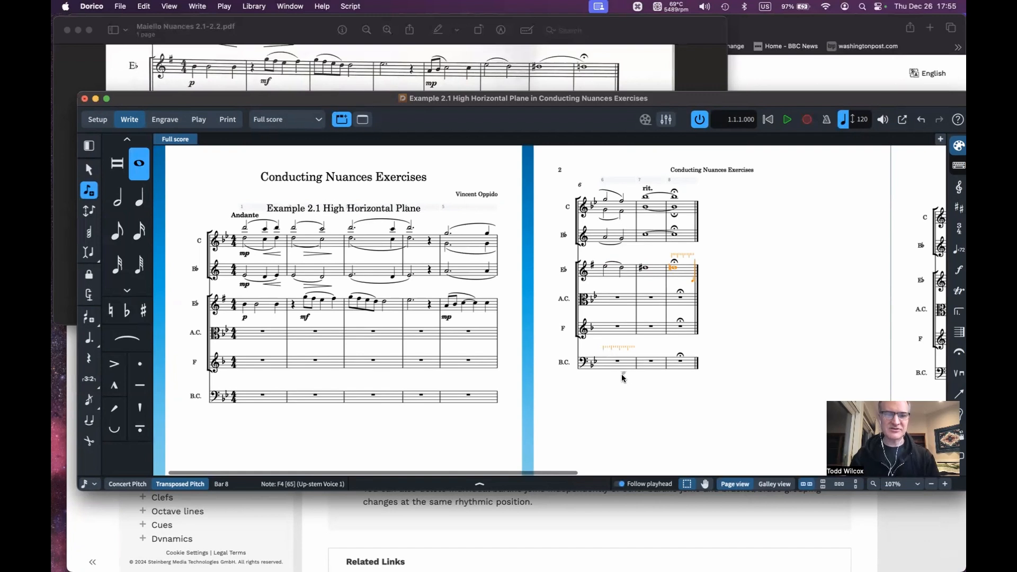
key("Escape")
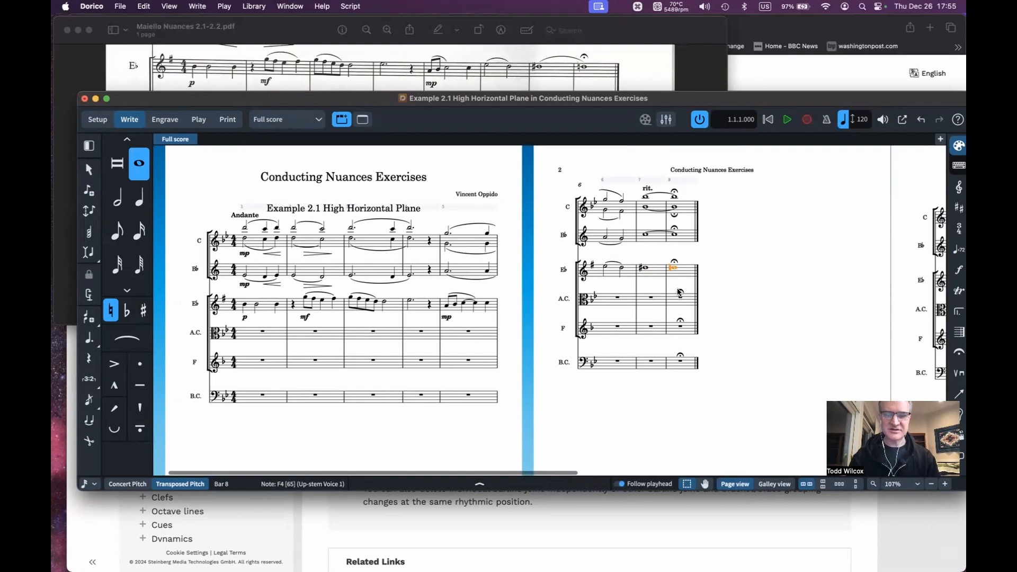
Select all the music in the E♭ staff from bar 8 back to bar 1 and copy it
key("shift+Left")
key("shift+Left")
key("shift+Left")
key("shift+Left")
key("shift+Left")
key("shift+Left")
key("shift+Left")
key("shift+Left")
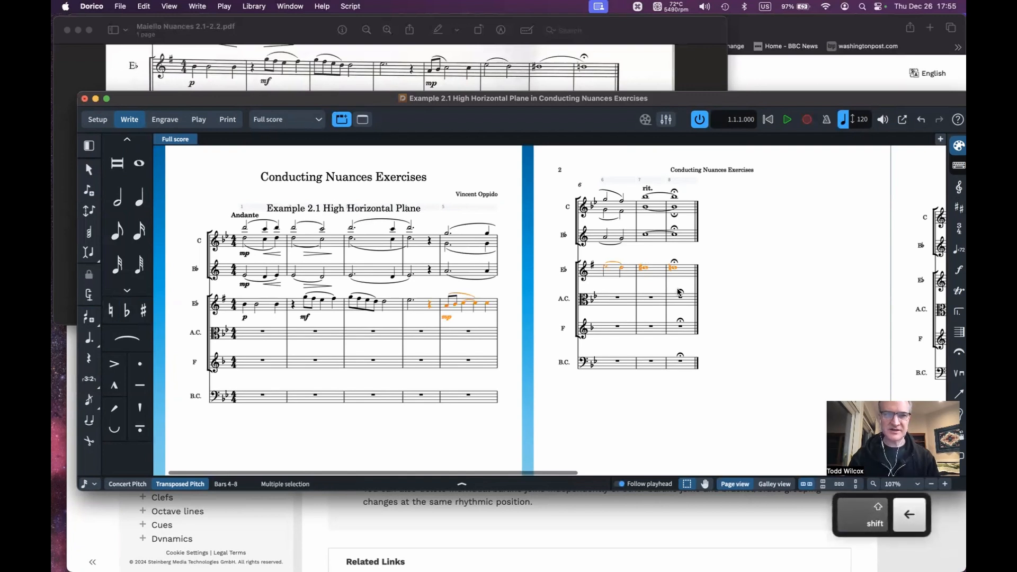
key("shift+Left")
key("shift+Left")
key("shift+Left")
key("shift+Left")
key("shift+Left")
key("shift+Left")
key("shift+Left")
key("shift+Left")
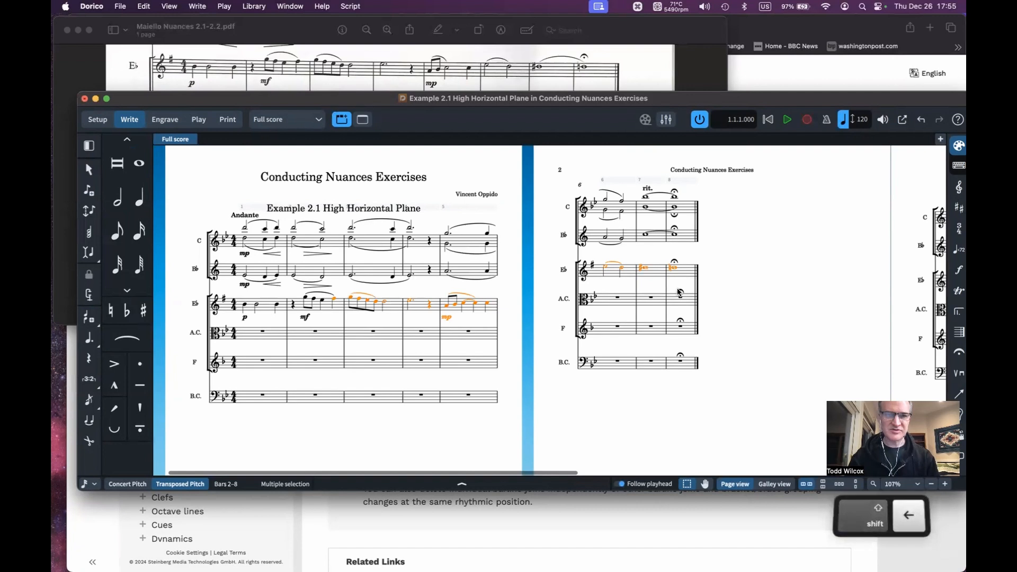
key("shift+Left")
key("shift+Left")
key("shift+Left")
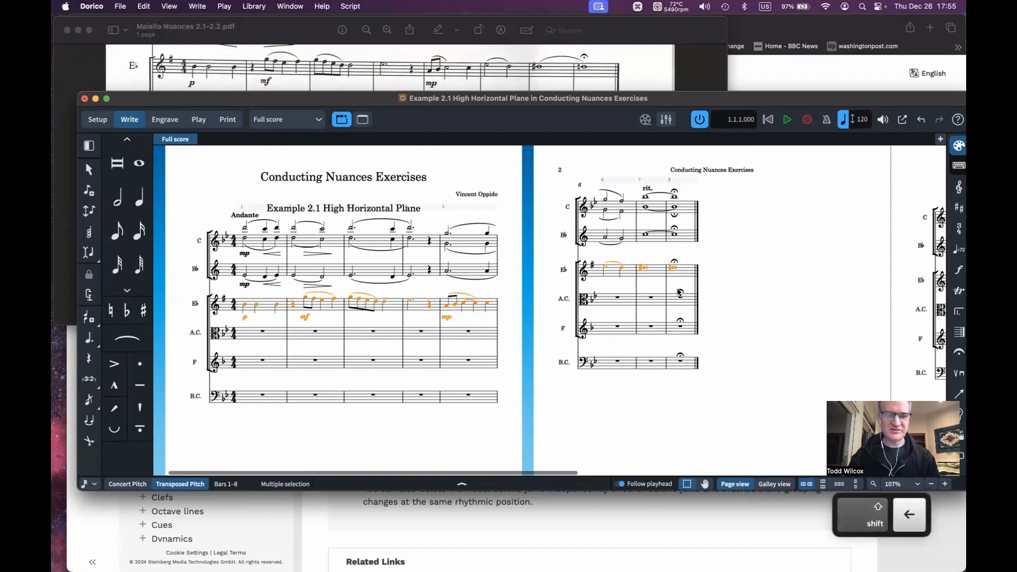
key("super+Down")
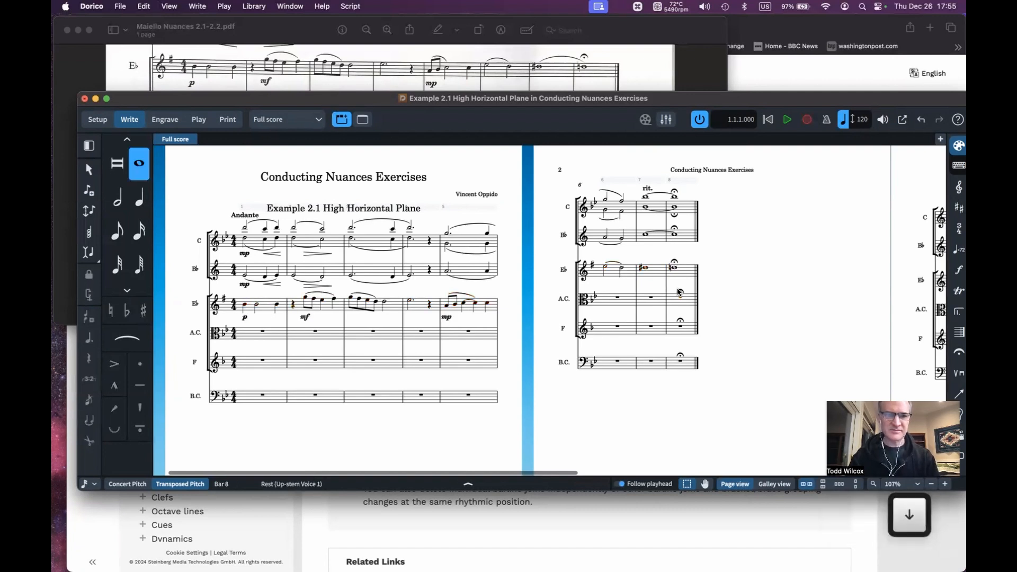
key("Down")
key("Up")
key("shift+Down")
key("shift+Down")
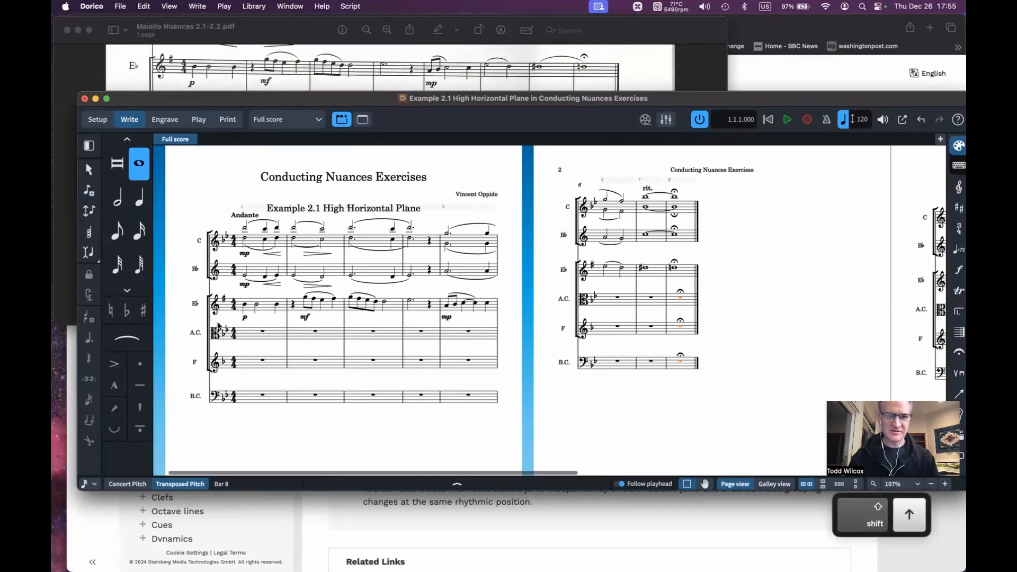
Paste the E♭ staff's music into the A.C. staff from bar 1 and bring the reference's A.C. line into view
left_click(262, 332)
key("super+v")
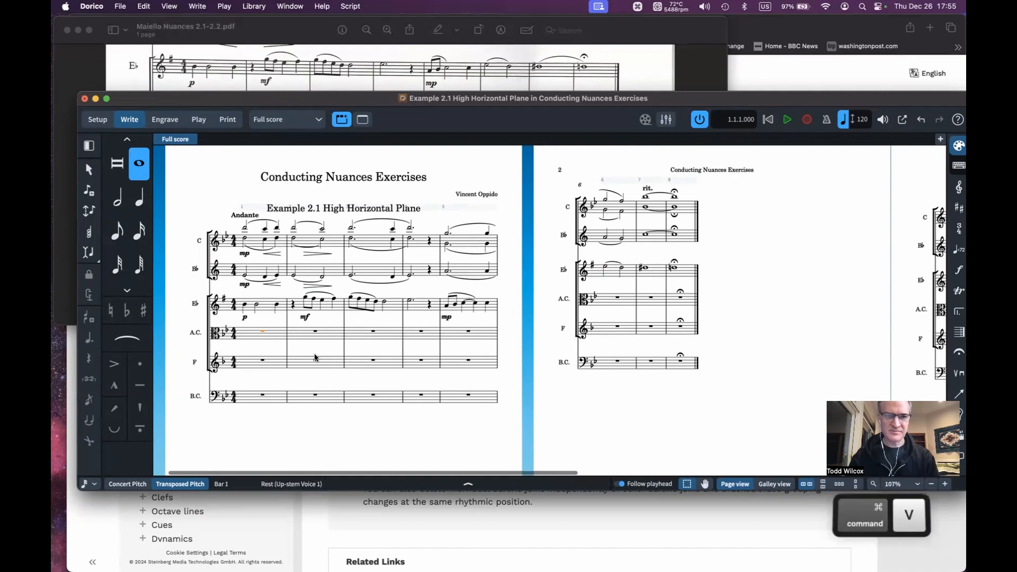
scroll(390, 75, "down", 3)
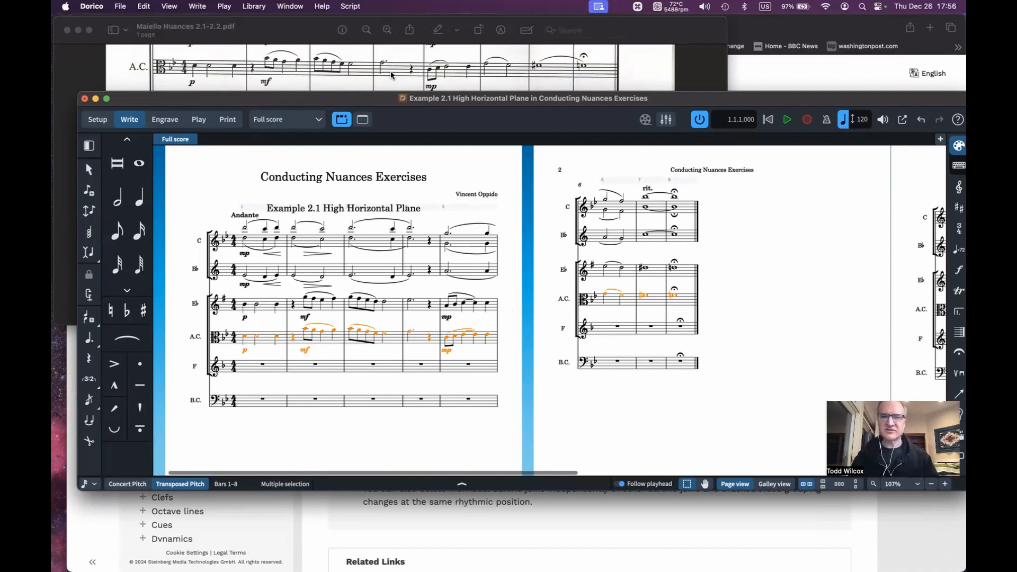
Slur the whole notes of bars 7 and 8 together in both the E♭ and A.C. staves
left_click(647, 270)
left_click(673, 297, "shift")
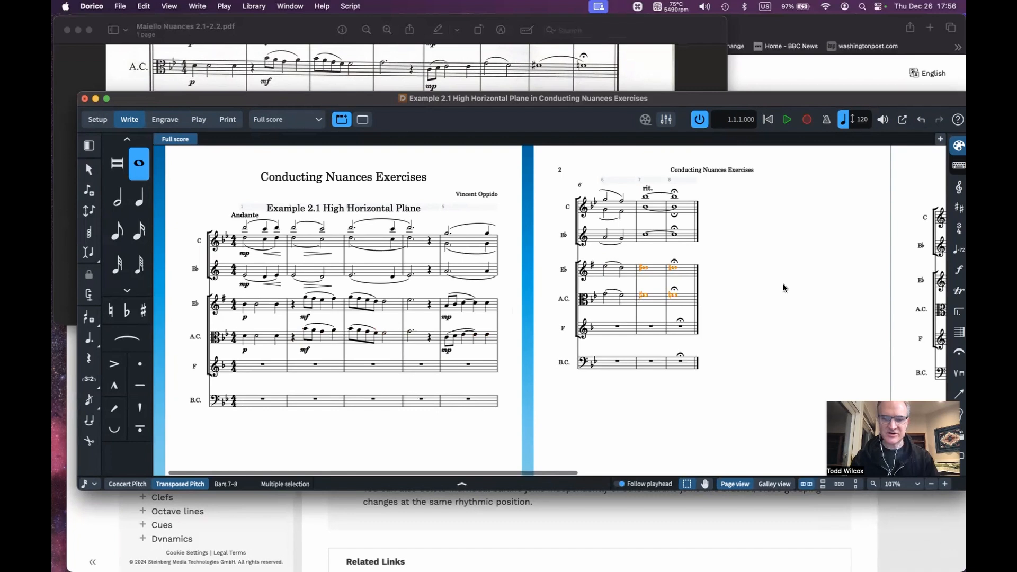
key("s")
left_click(761, 284)
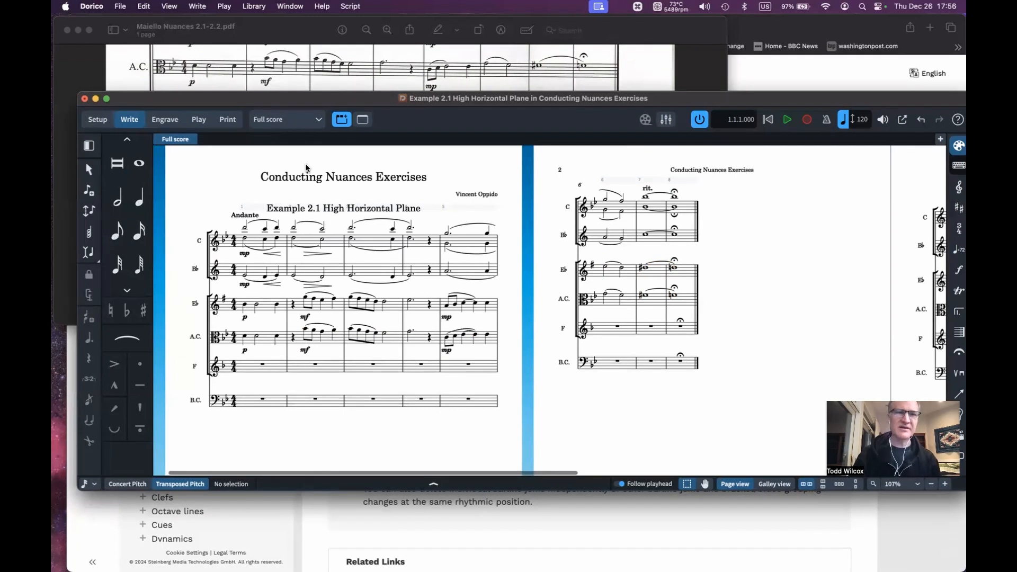
Bring the reference's F line into view and paste the copied music into the F staff from bar 1
scroll(340, 75, "down", 3)
scroll(340, 75, "down", 1)
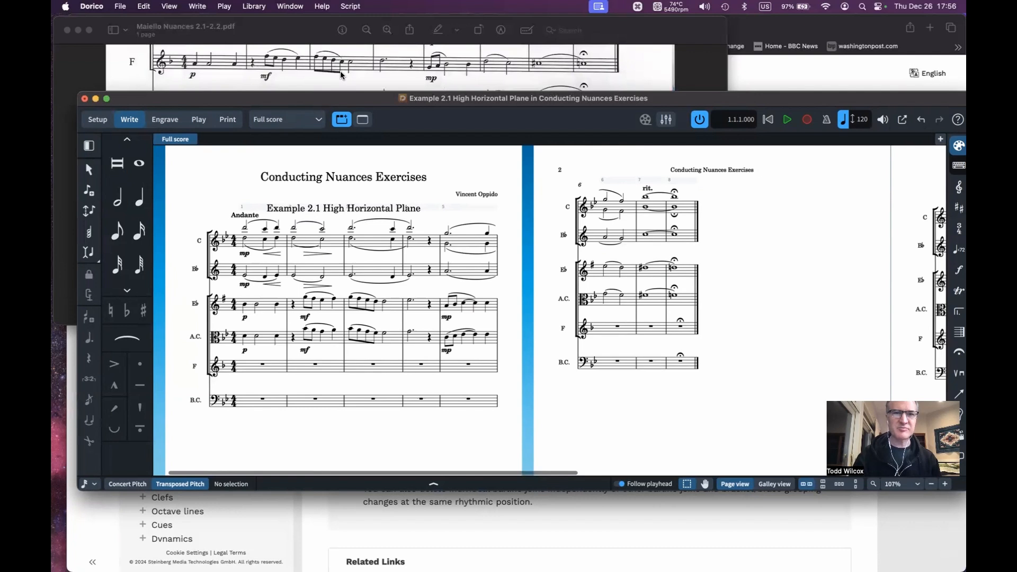
left_click(262, 365)
key("super+v")
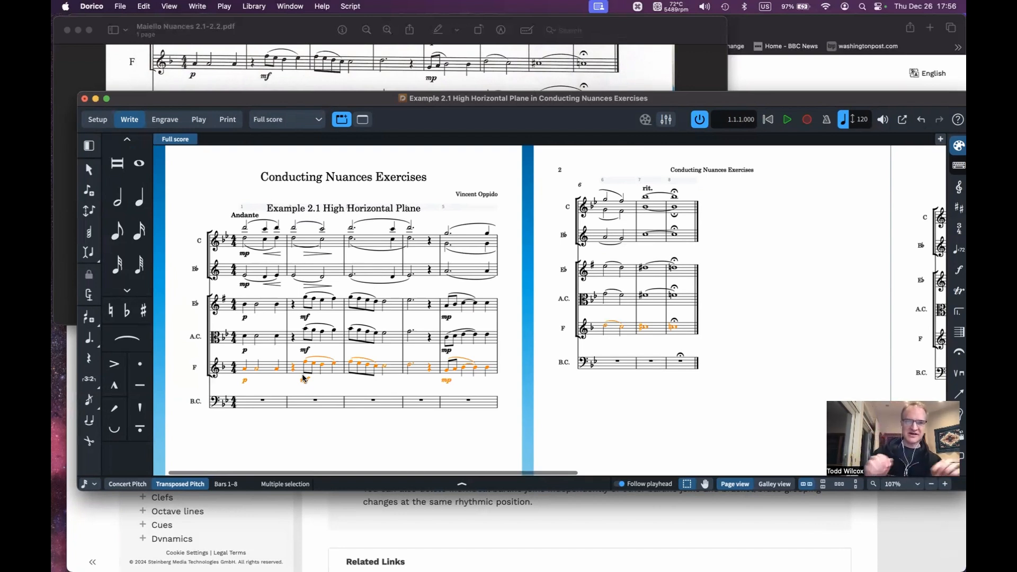
Rearrange the windows by lowering the score and widening the reference PDF, with the reference's B.C. line in view
scroll(345, 306, "down", 3)
scroll(345, 306, "up", 3)
scroll(311, 71, "down", 2)
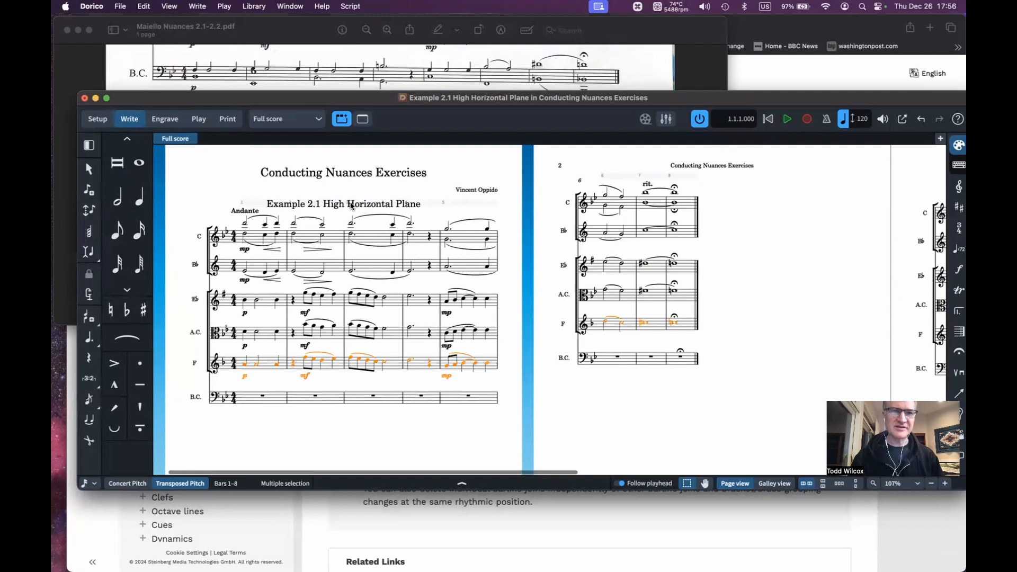
left_click_drag(377, 97, 373, 179)
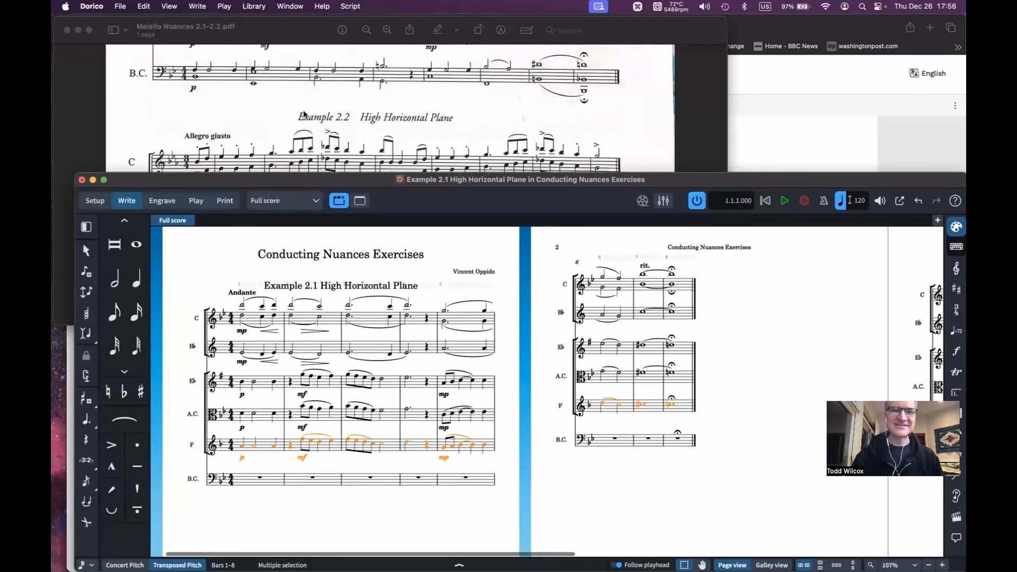
scroll(305, 114, "up", 2)
left_click(261, 101)
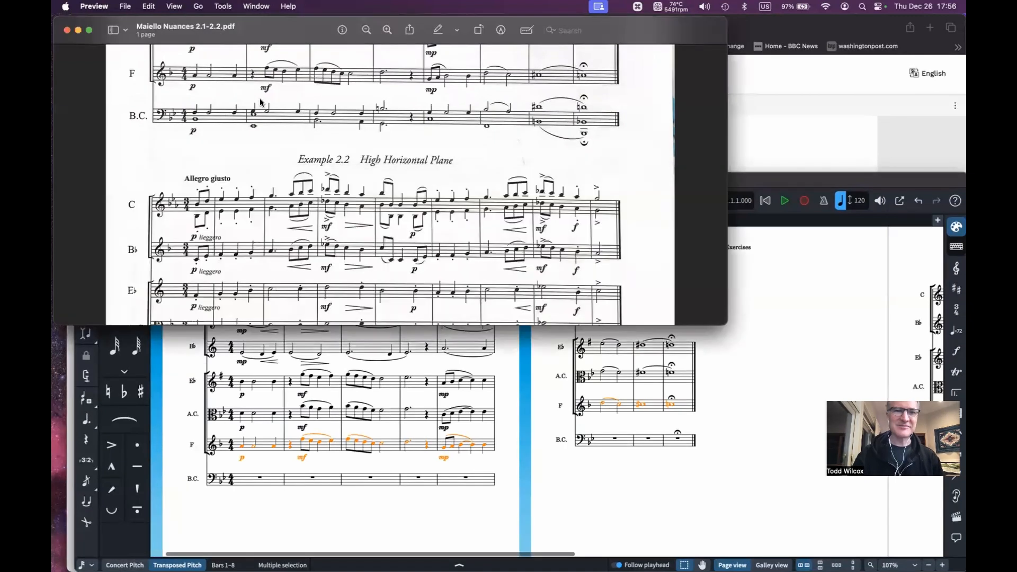
scroll(261, 101, "up", 3)
scroll(261, 101, "right", 2)
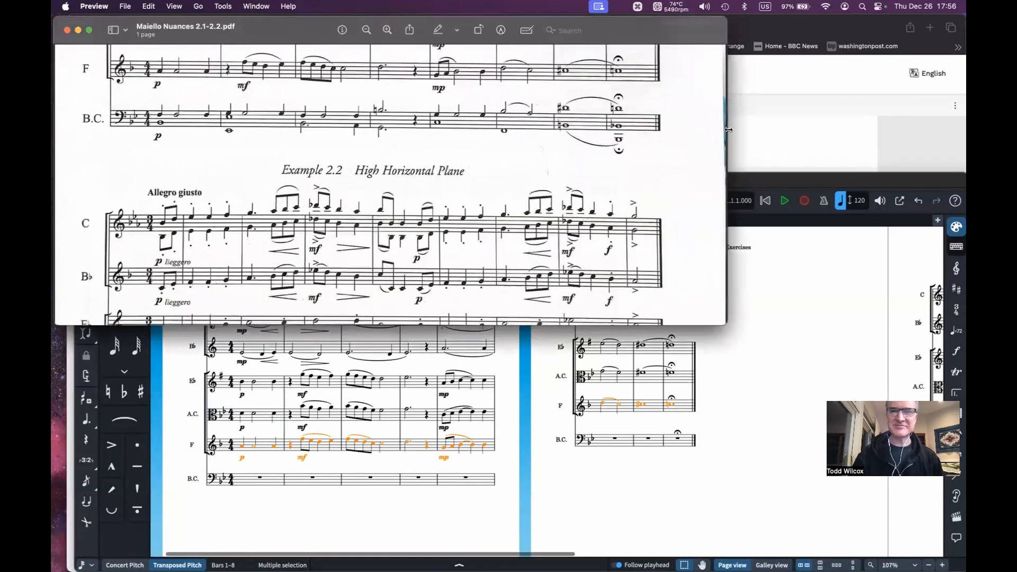
left_click_drag(727, 132, 916, 131)
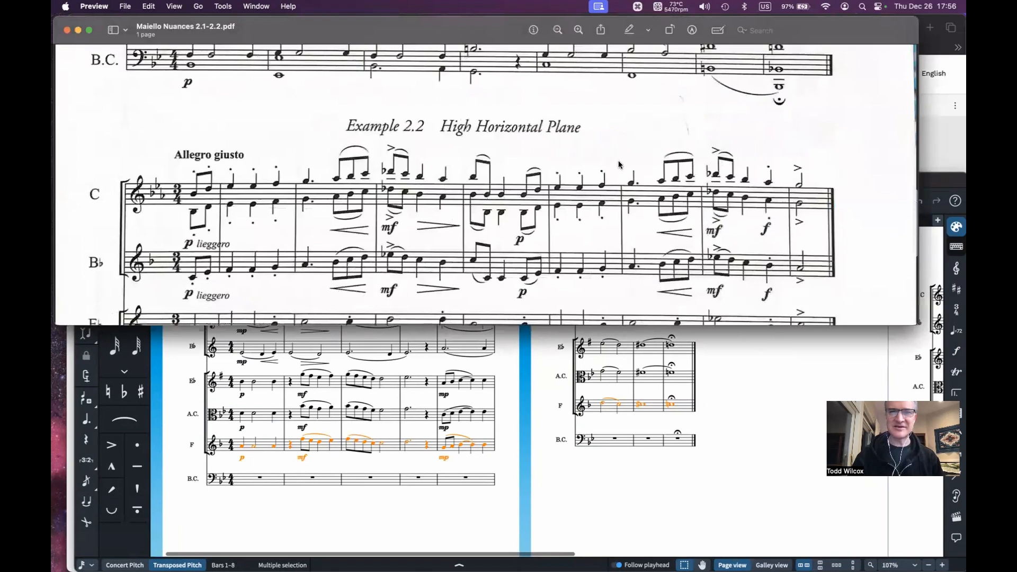
scroll(618, 164, "up", 3)
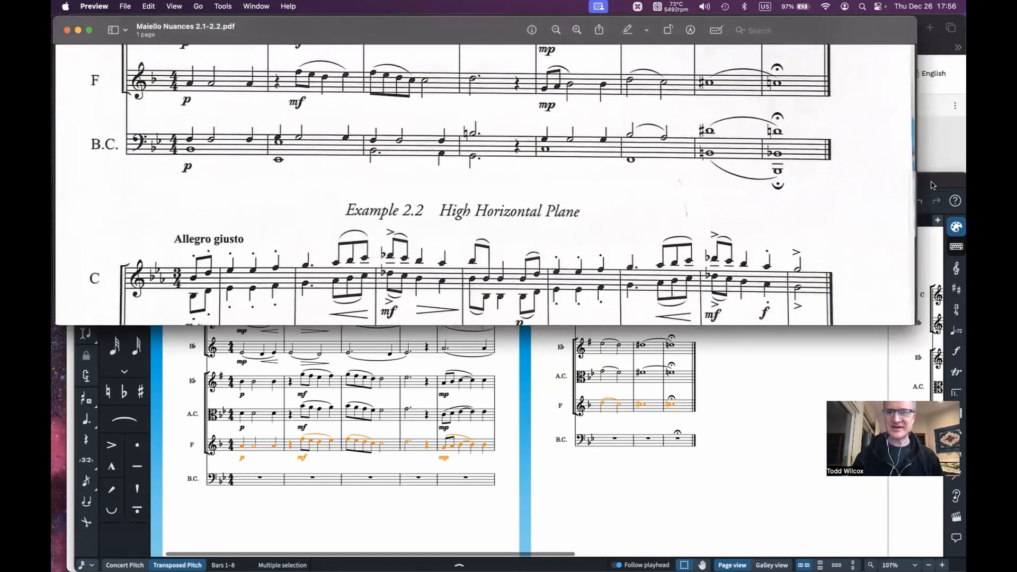
Return to the score and enlarge its view to about 158% around the empty B.C. staff
left_click(404, 347)
scroll(358, 427, "up", 3)
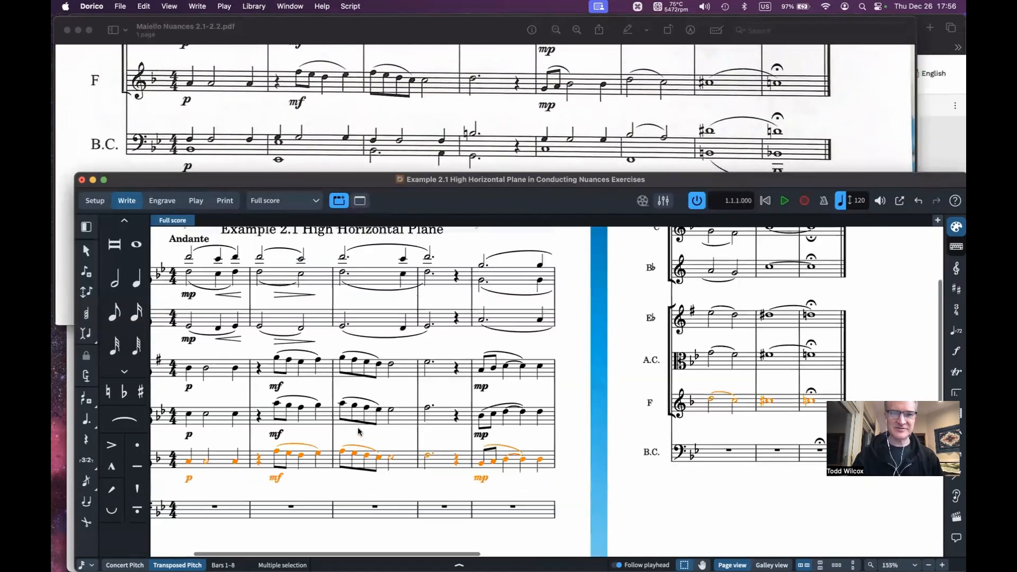
scroll(358, 432, "left", 5)
scroll(445, 332, "down", 1)
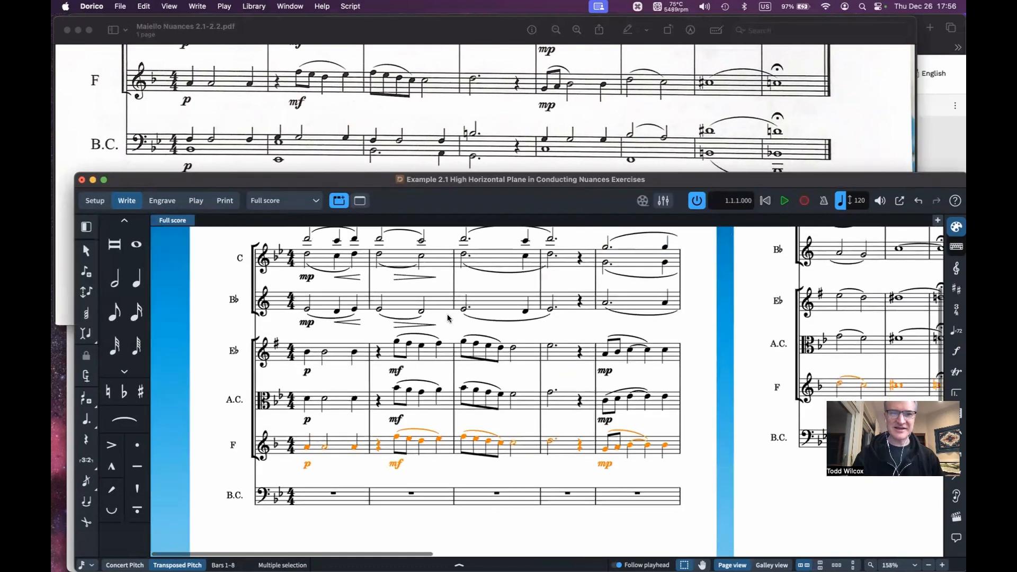
scroll(507, 333, "up", 2)
scroll(507, 333, "down", 2)
scroll(508, 335, "up", 2)
scroll(508, 337, "down", 2)
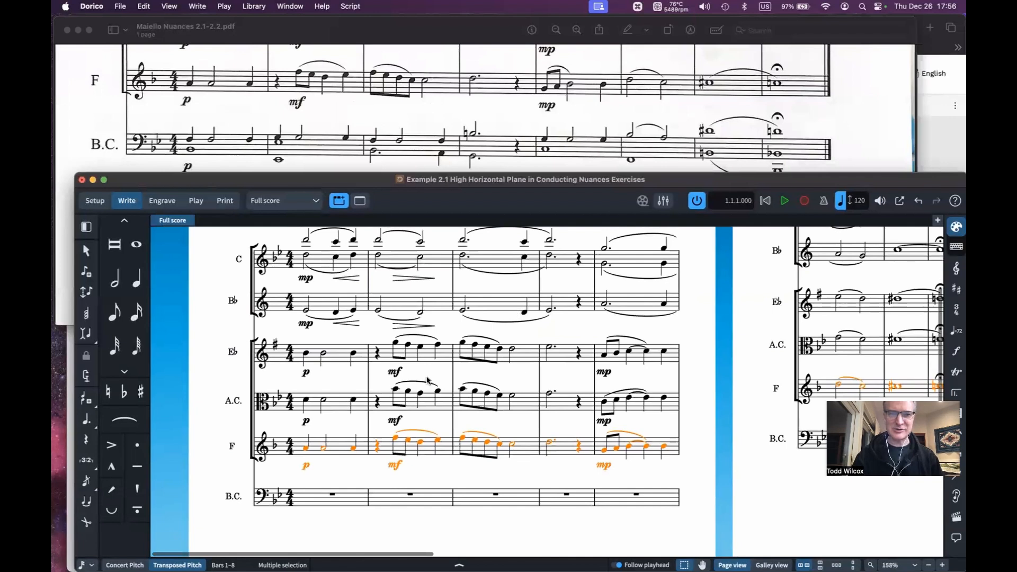
scroll(505, 367, "right", 1)
scroll(506, 368, "down", 2)
scroll(506, 368, "right", 1)
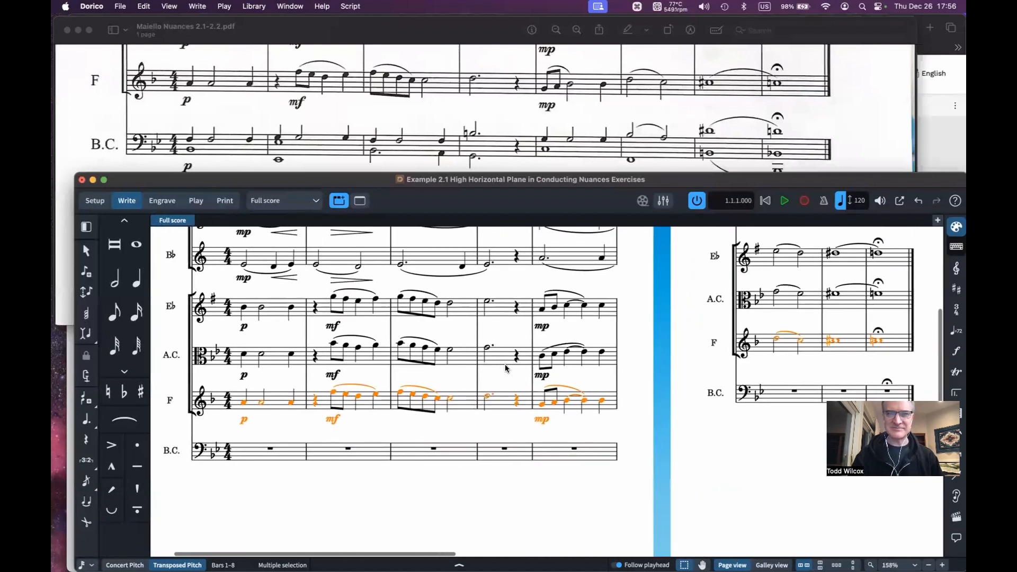
scroll(506, 367, "left", 1)
scroll(505, 367, "down", 2)
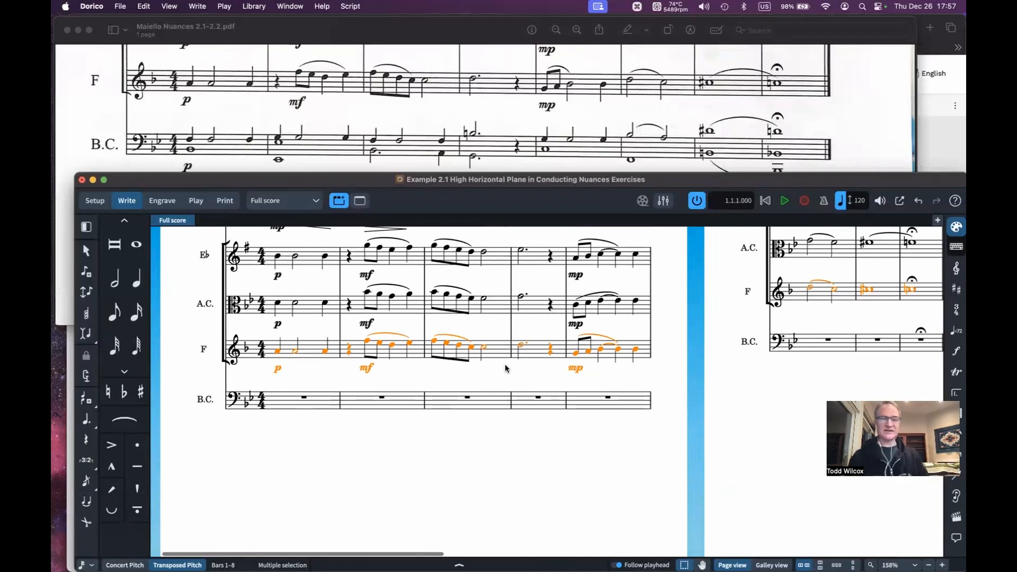
Start note input in bar 1 of the B.C. staff and enter the upper voice's quarter, half and quarter F3
left_click(303, 398)
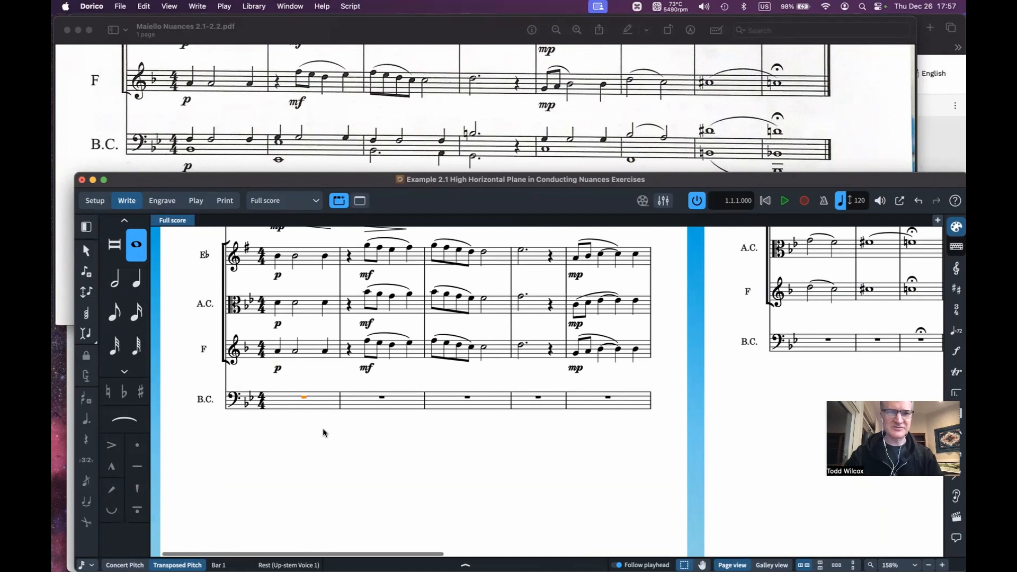
scroll(429, 156, "down", 5)
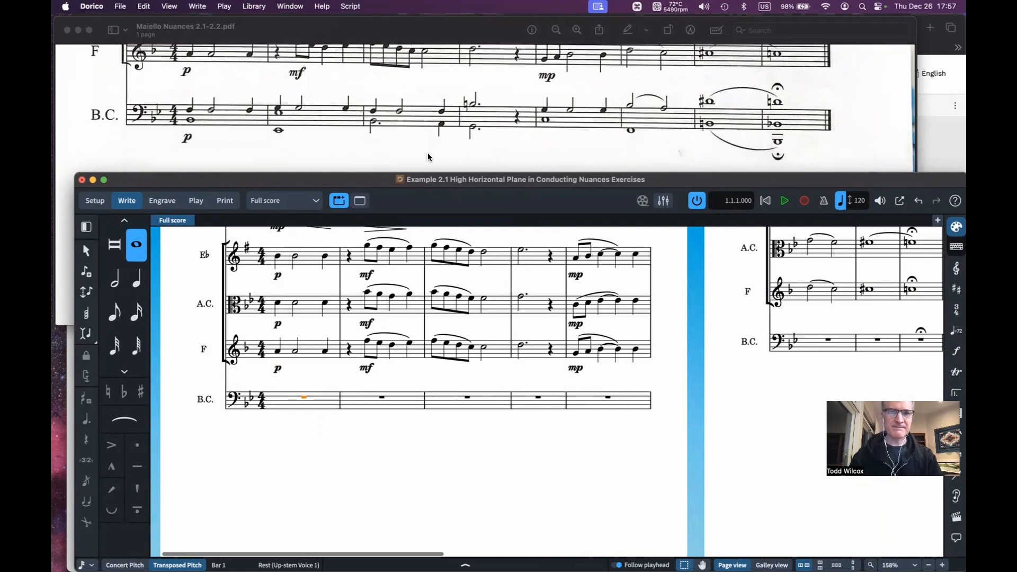
scroll(429, 156, "up", 3)
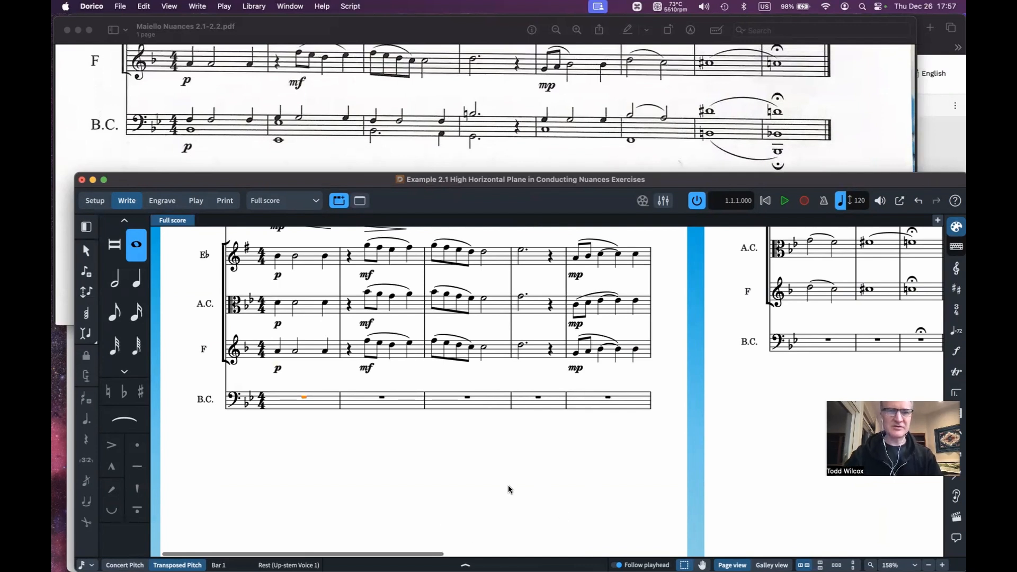
key("shift+n")
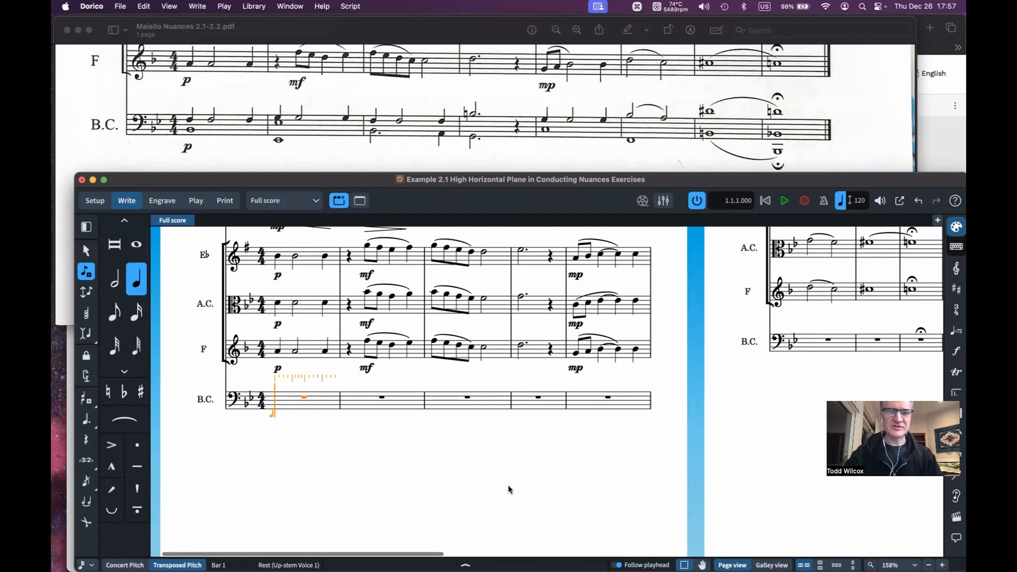
key("6")
key("f")
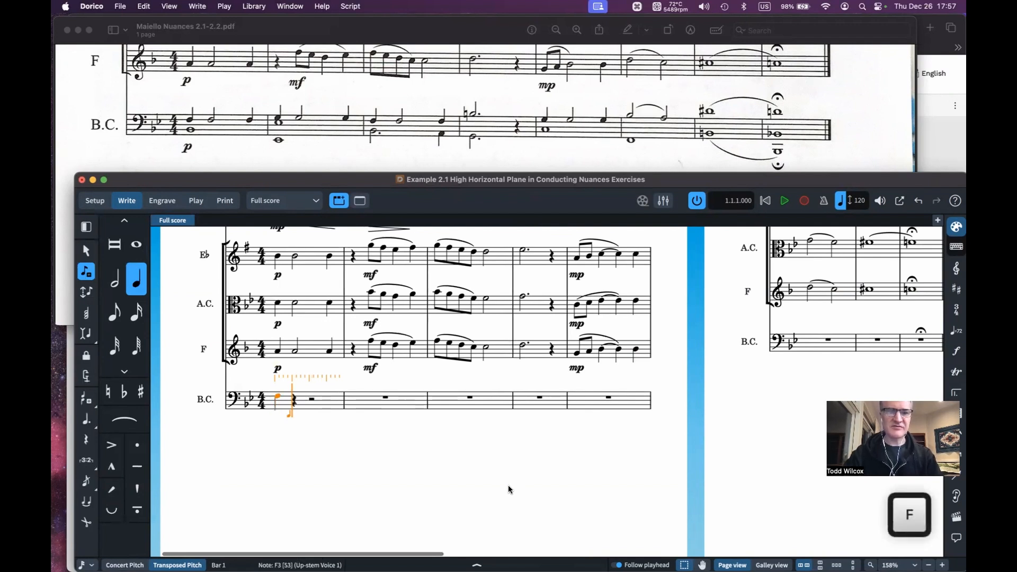
key("7")
key("f")
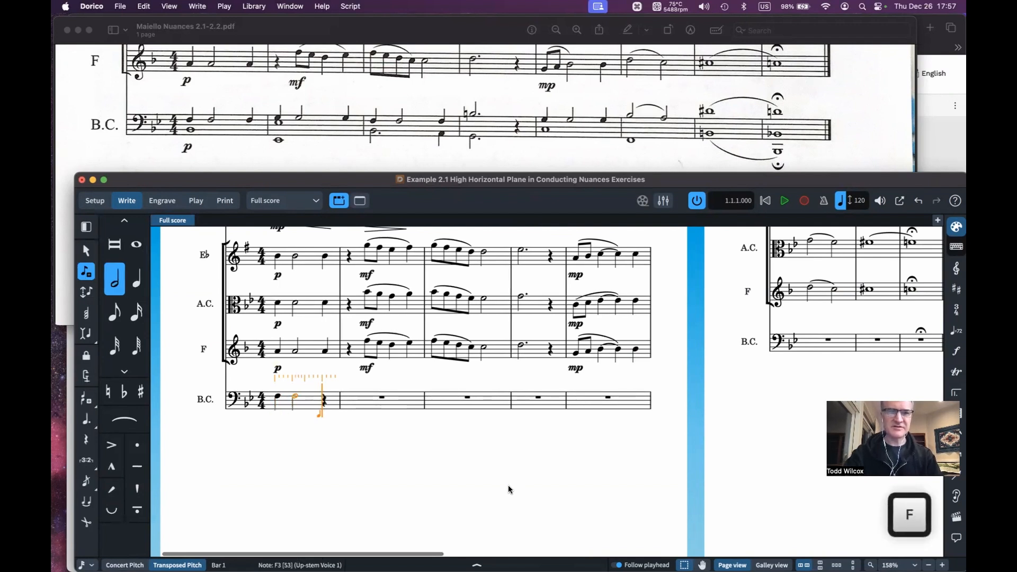
key("6")
key("f")
Enter a quarter, half and quarter G3 in bar 2 of the B.C. staff's upper voice
key("g")
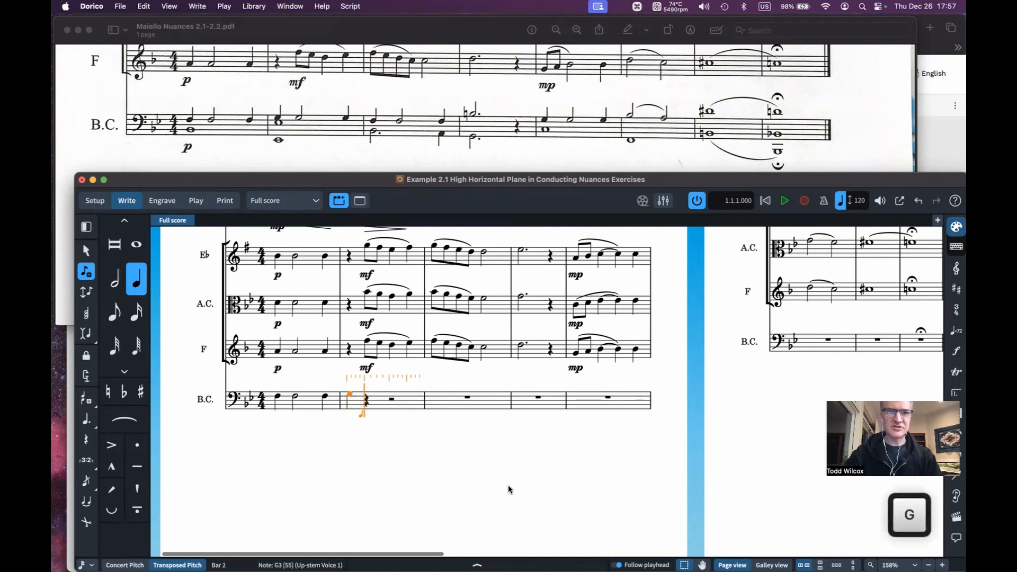
key("7")
key("g")
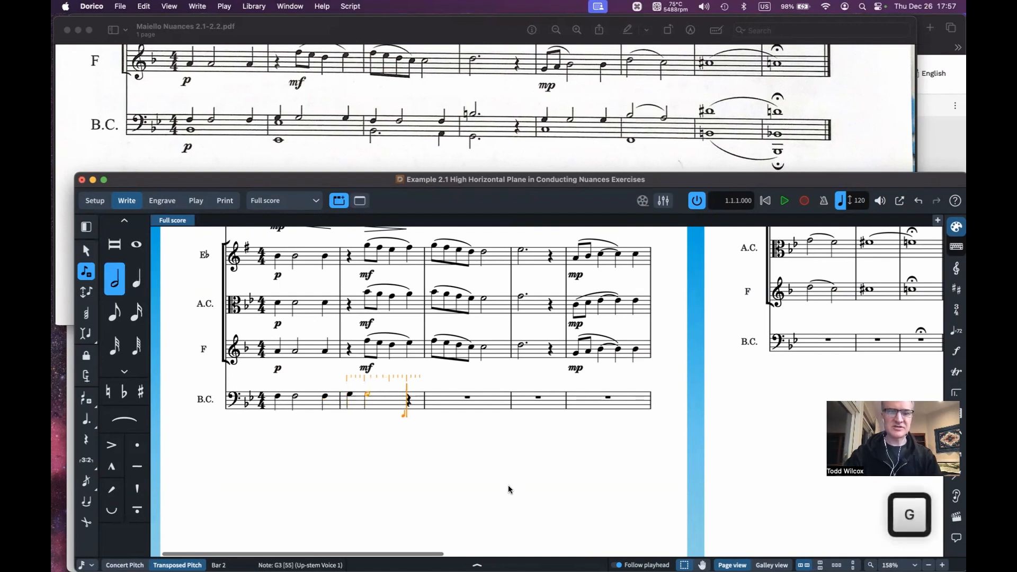
key("6")
key("g")
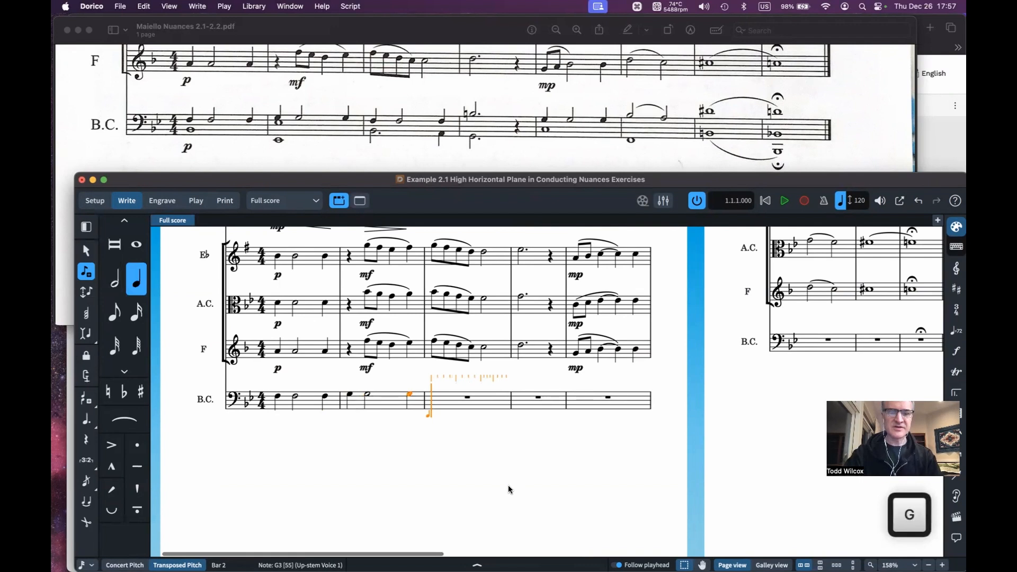
Enter a quarter, half and quarter F3 in bar 3 of the B.C. staff's upper voice
key("f")
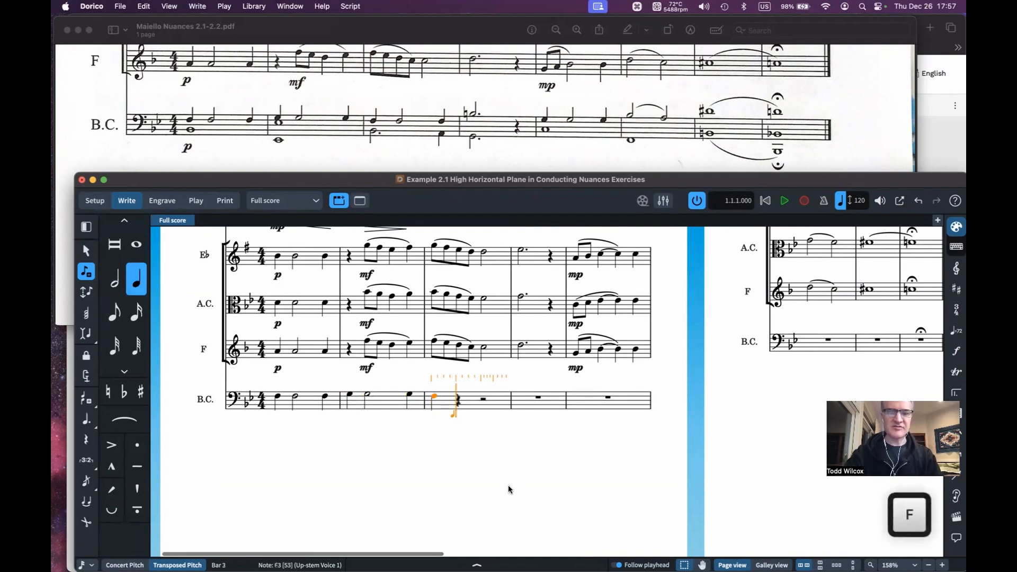
key("7")
key("f")
key("6")
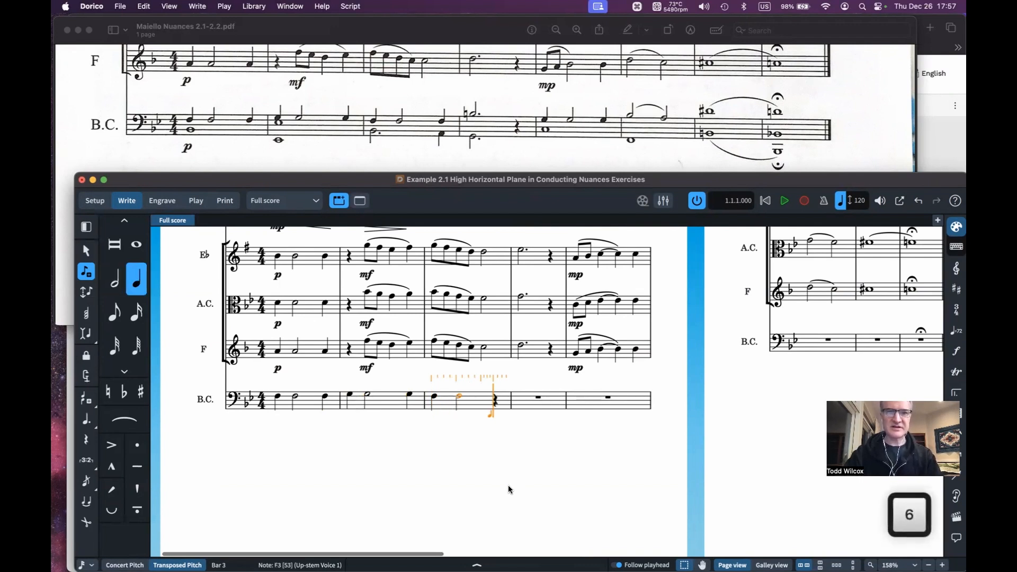
key("f")
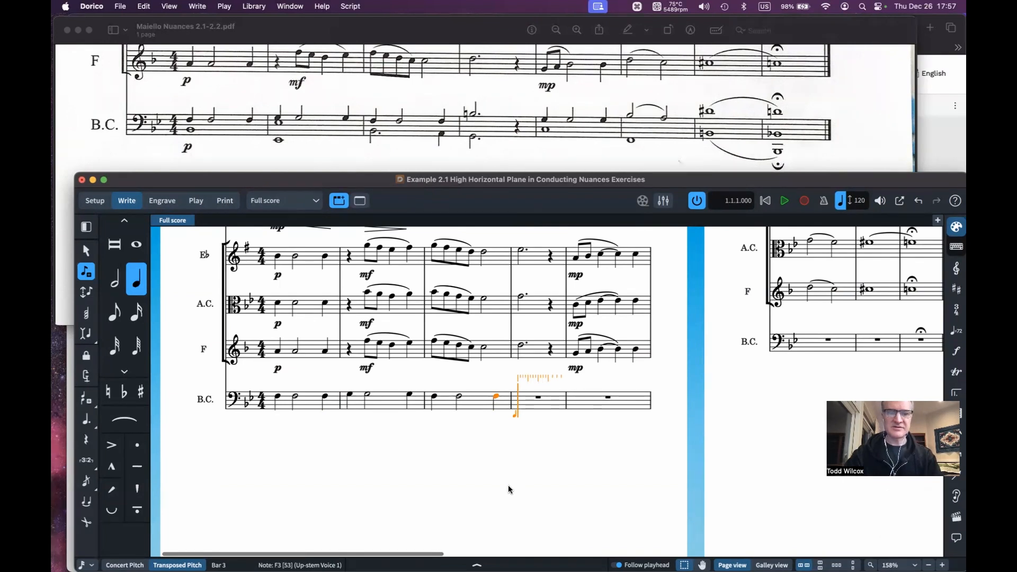
Enter a dotted half-note B natural in bar 4 of the B.C. staff and advance the caret past the rest to bar 5
key("7")
key("period")
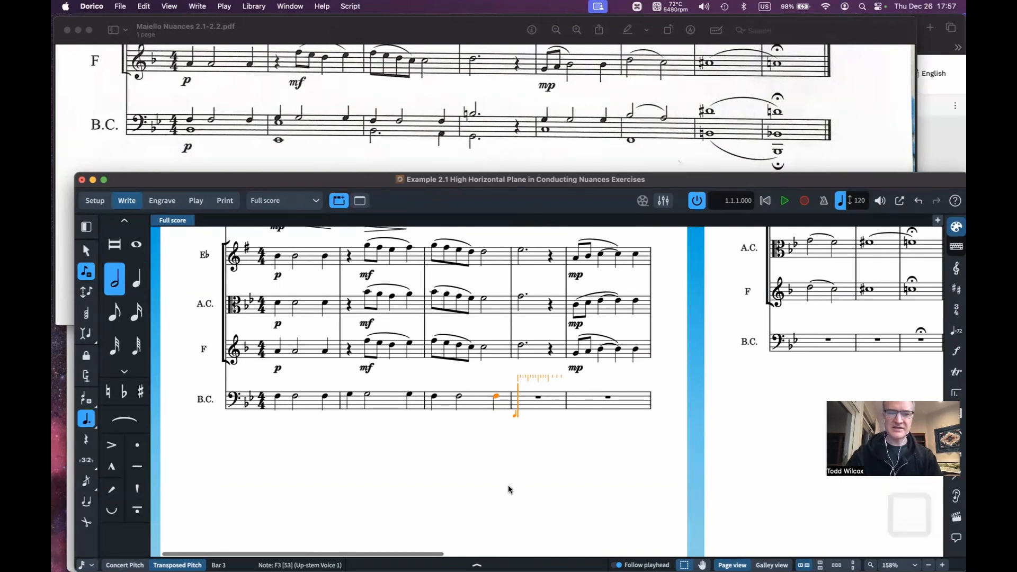
key("0")
key("b")
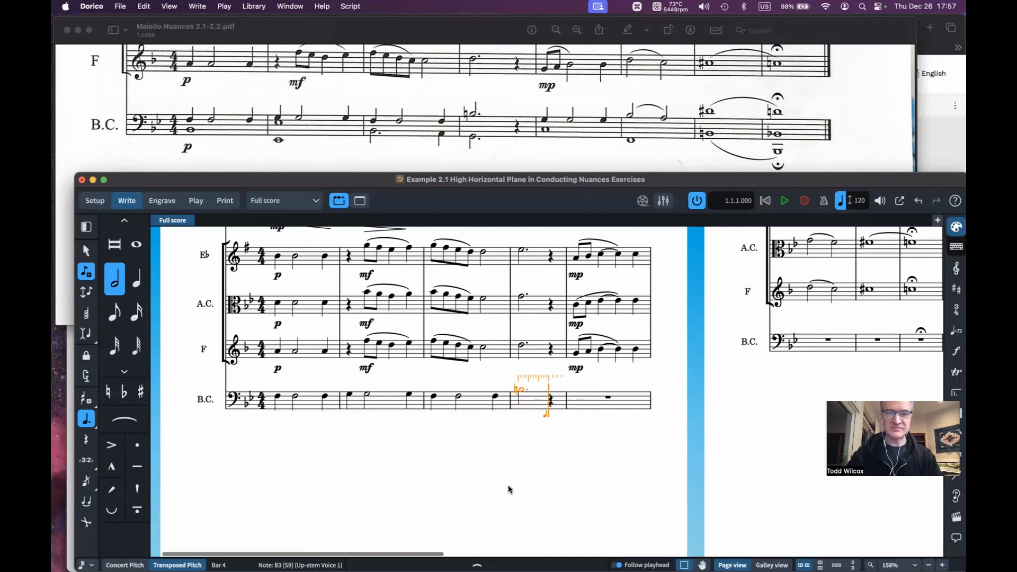
key("Right")
key("Right")
key("Left")
key("Left")
key("Tab")
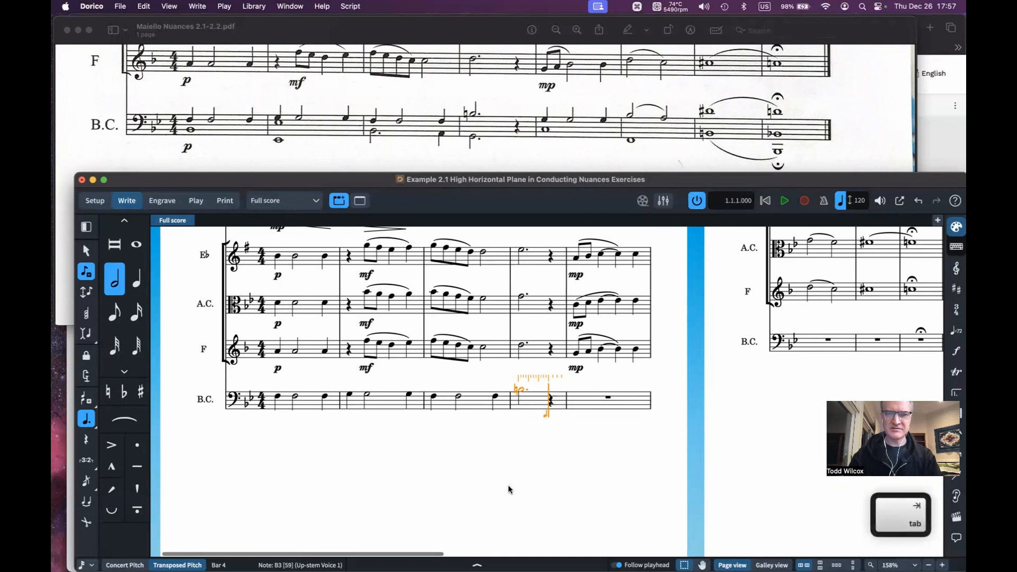
key("Right")
key("Right")
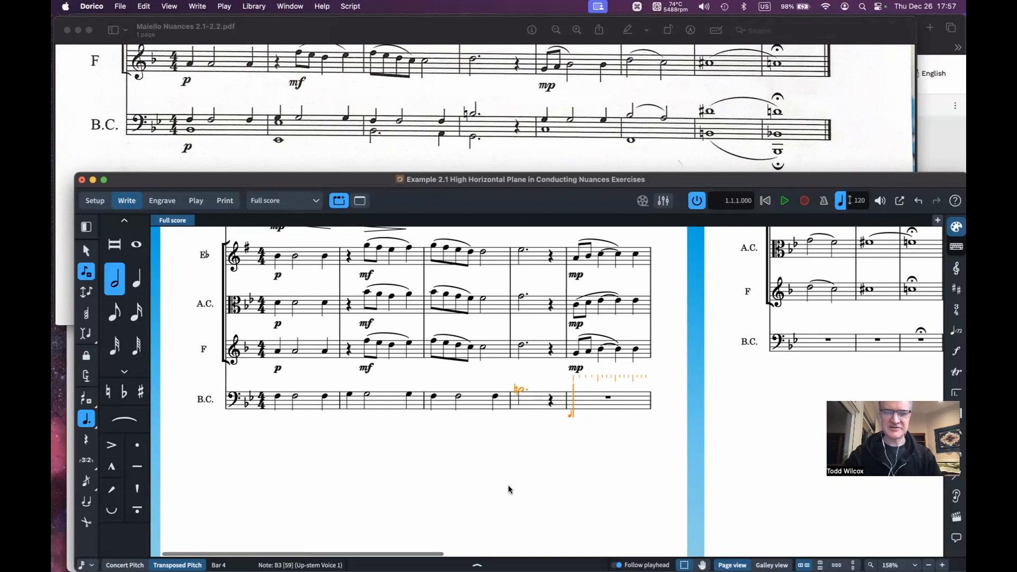
Enter a quarter, half and quarter G3 in bar 5 of the B.C. staff's upper voice
key("6")
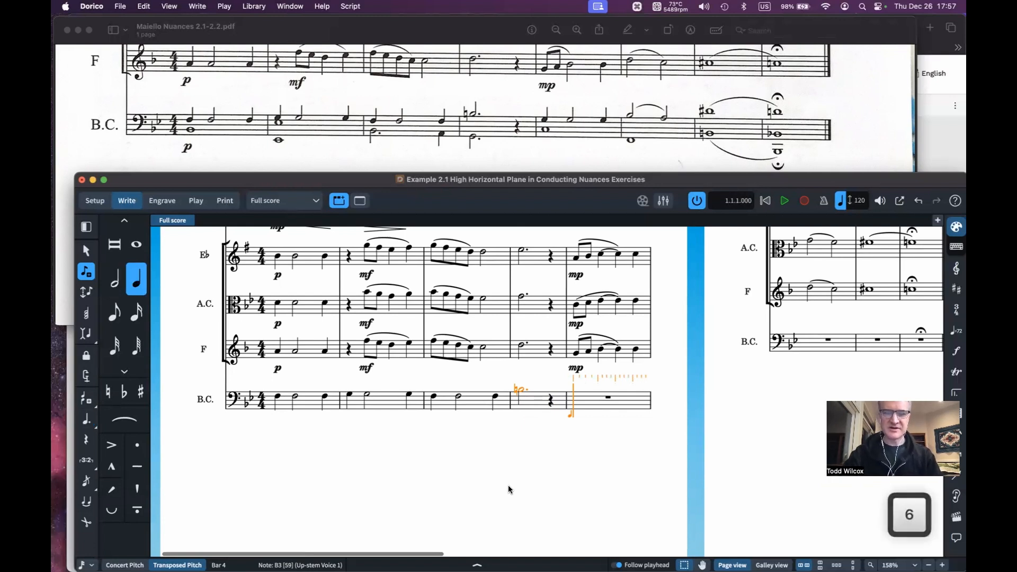
key("g")
key("7")
key("g")
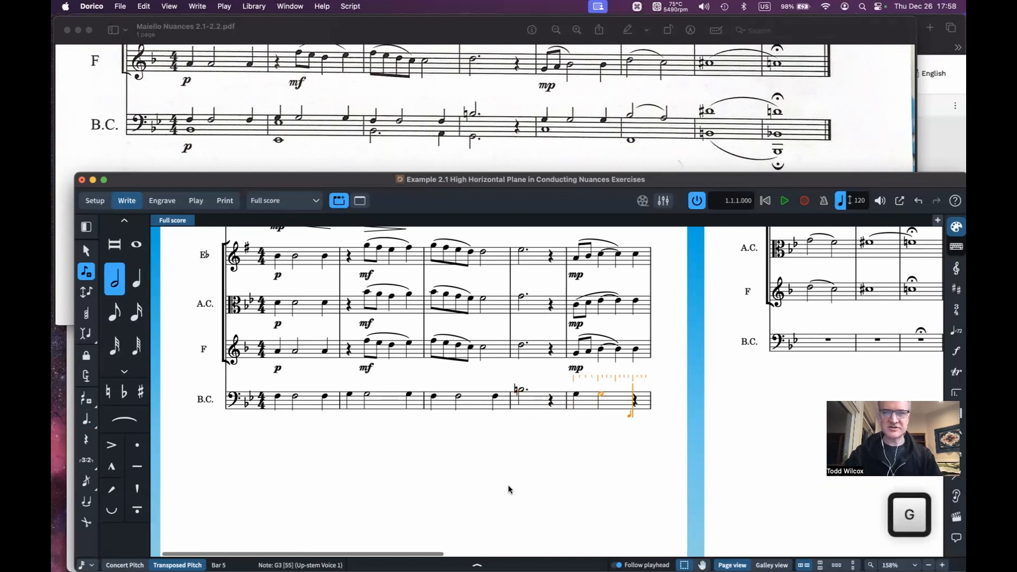
key("6")
key("g")
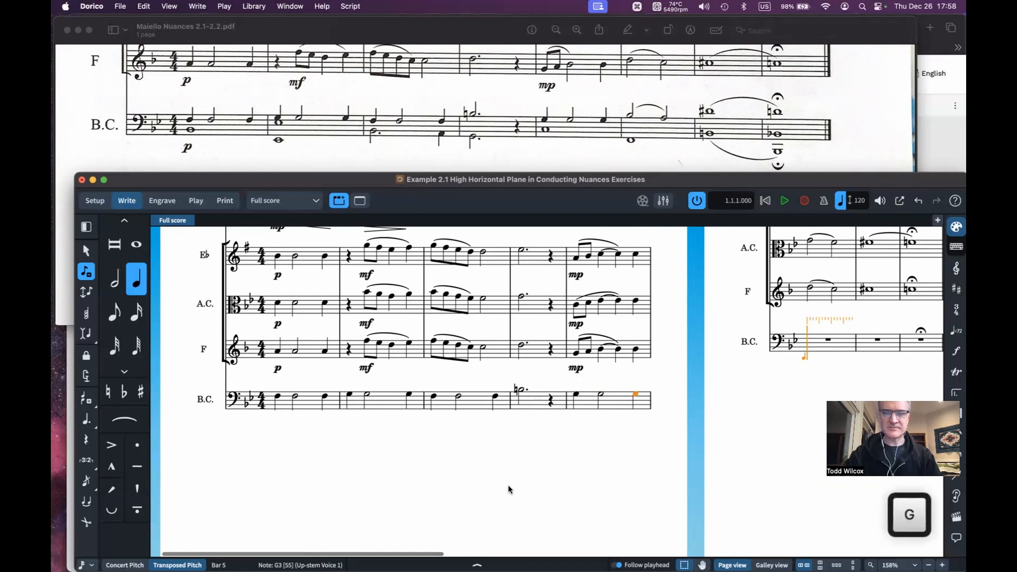
Enter half notes B flat and A in bar 6 of the B.C. staff's upper voice and slur them together
key("7")
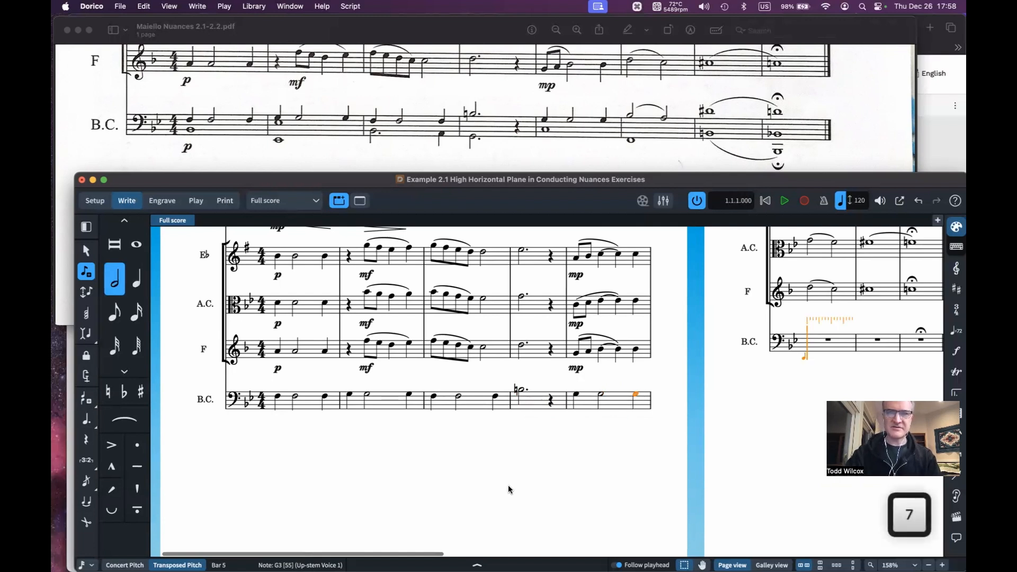
key("b")
key("s")
key("a")
key("shift+s")
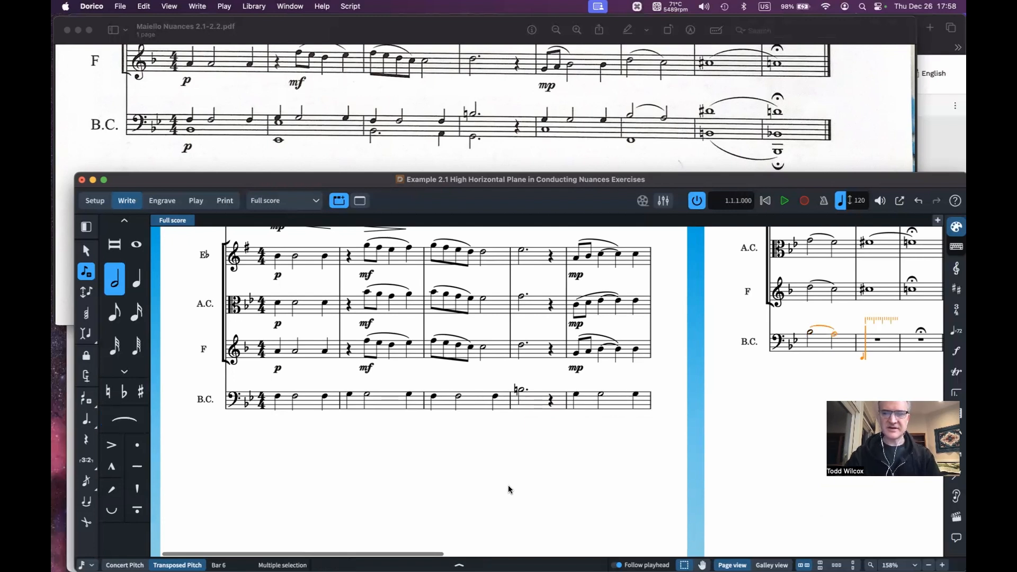
Enter a whole-note D sharp in bar 7 and D natural in bar 8 of the B.C. staff, joined by a slur
key("8")
key("equal")
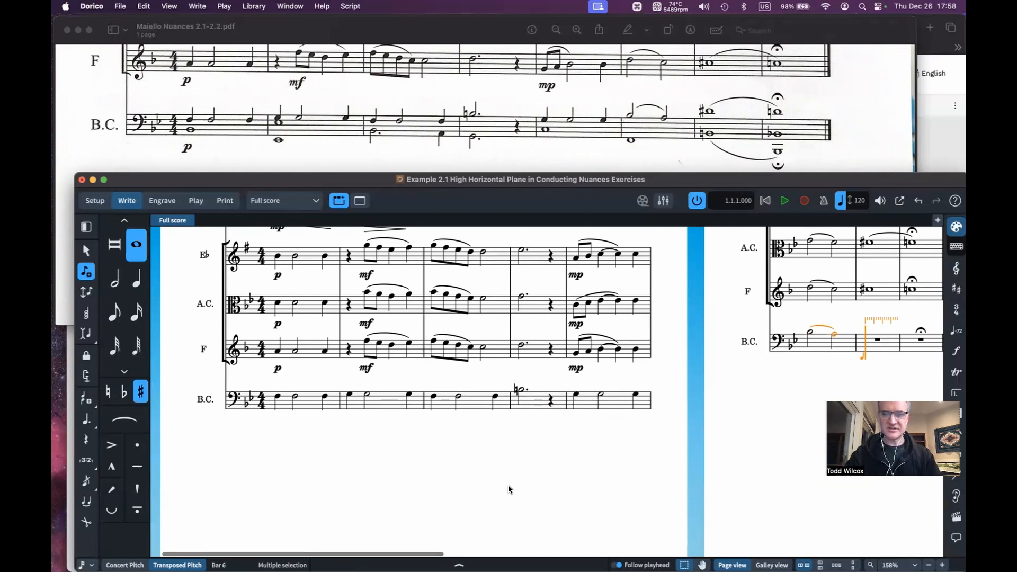
key("d")
key("s")
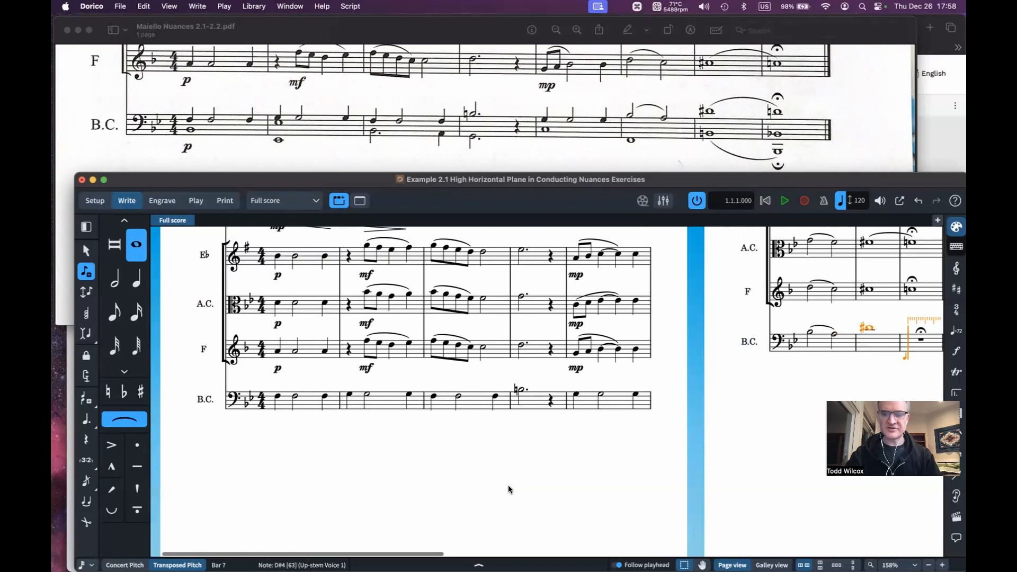
key("d")
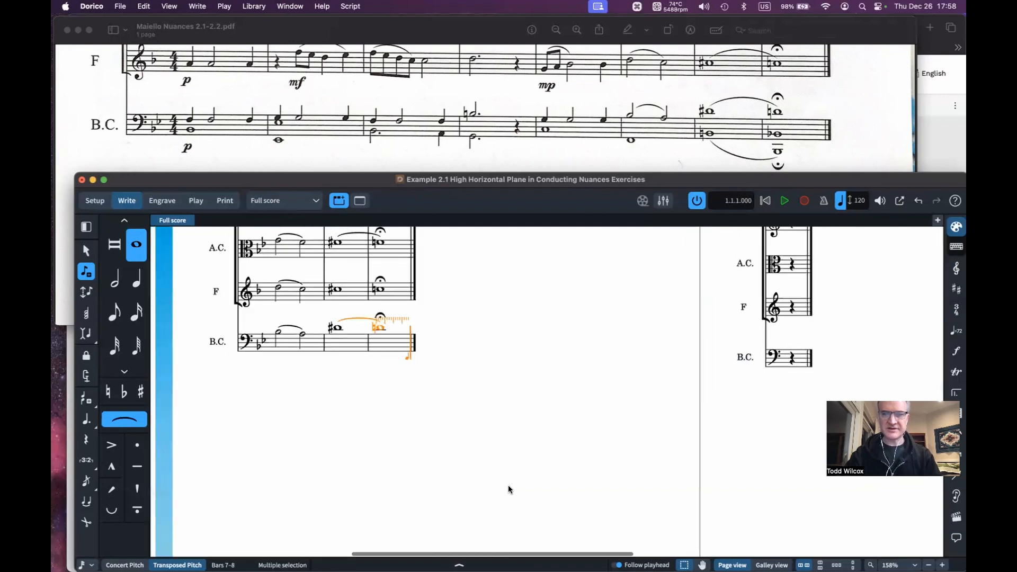
key("shift+s")
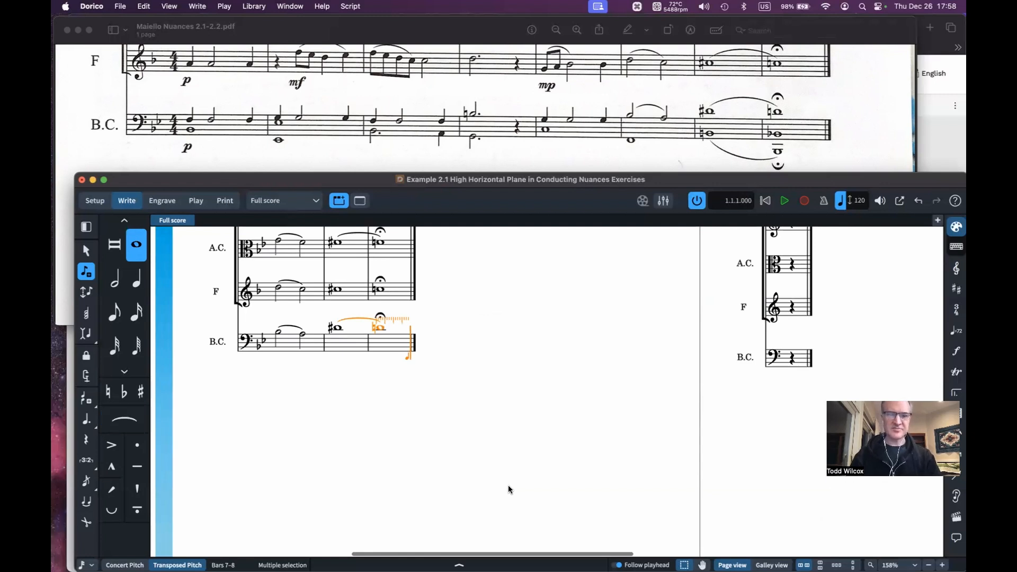
key("Escape")
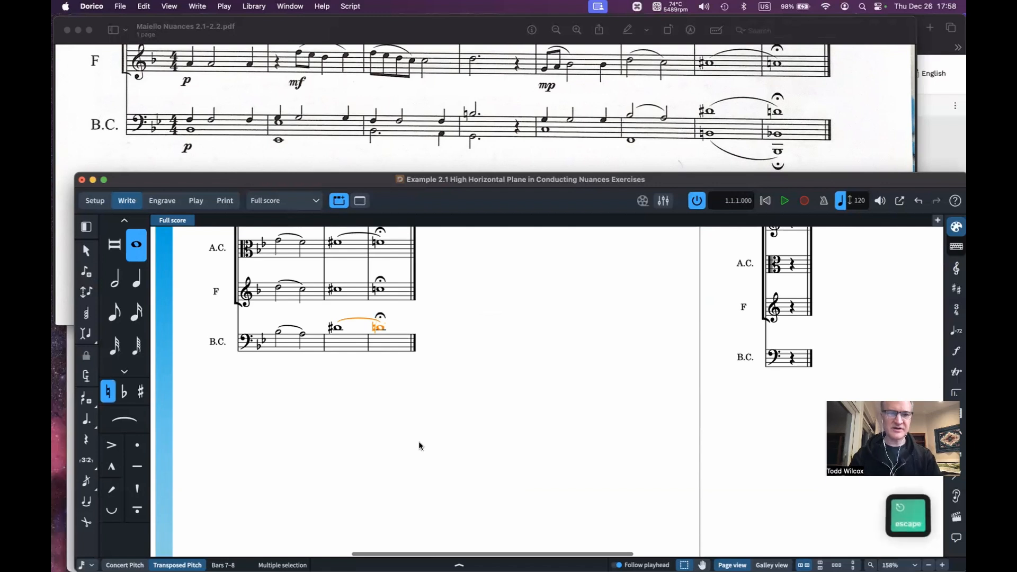
Add a p dynamic at the first note of bar 1 in the B.C. staff
scroll(418, 442, "left", 4)
scroll(419, 442, "left", 15)
left_click(301, 396)
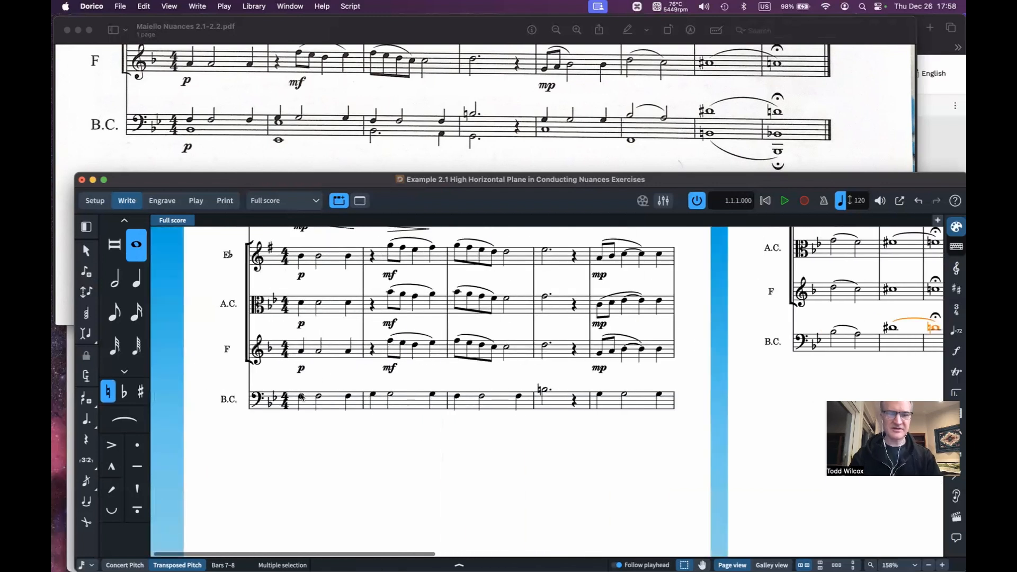
key("shift+d")
type("p")
key("Return")
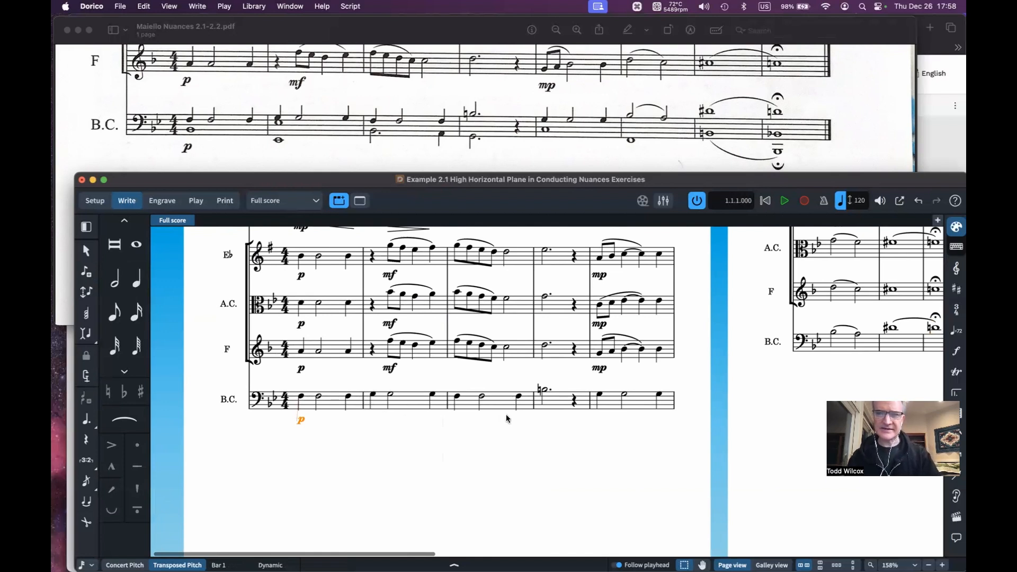
Create a down-stem voice in the B.C. staff from bar 1 and enter a whole-note B flat 2 there
scroll(572, 430, "right", 5)
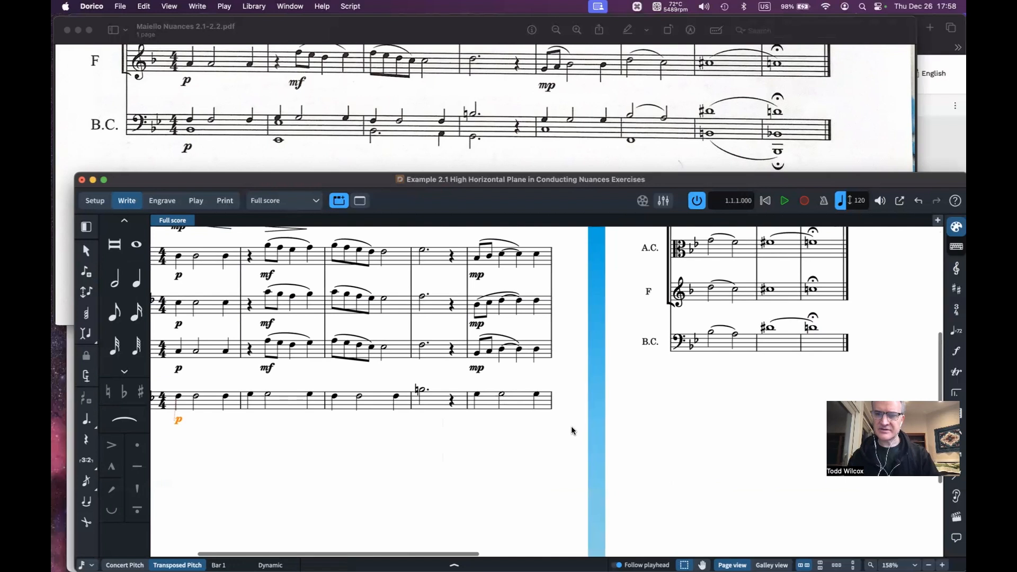
scroll(571, 430, "left", 4)
scroll(572, 430, "right", 5)
scroll(571, 430, "left", 5)
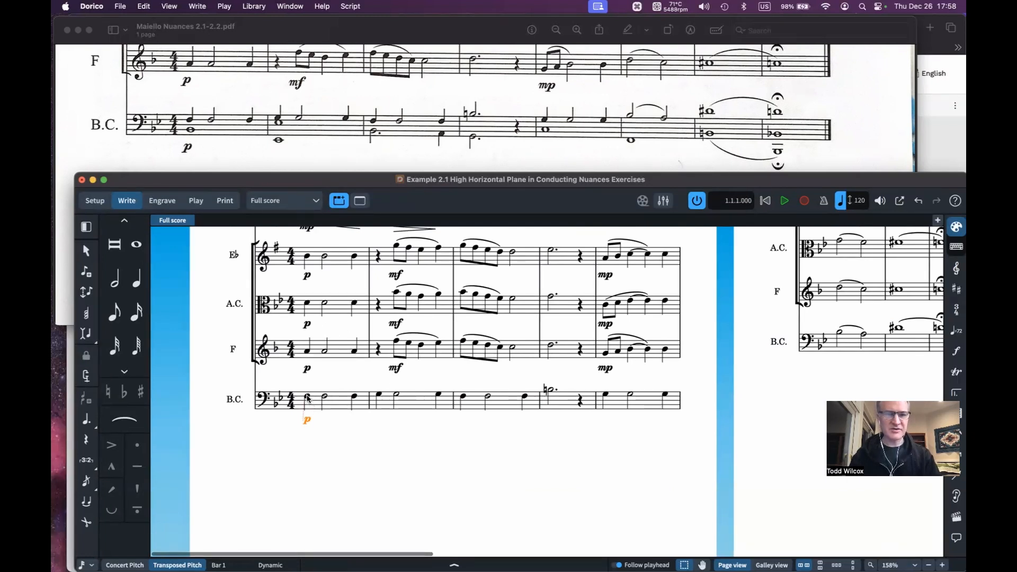
key("shift+n")
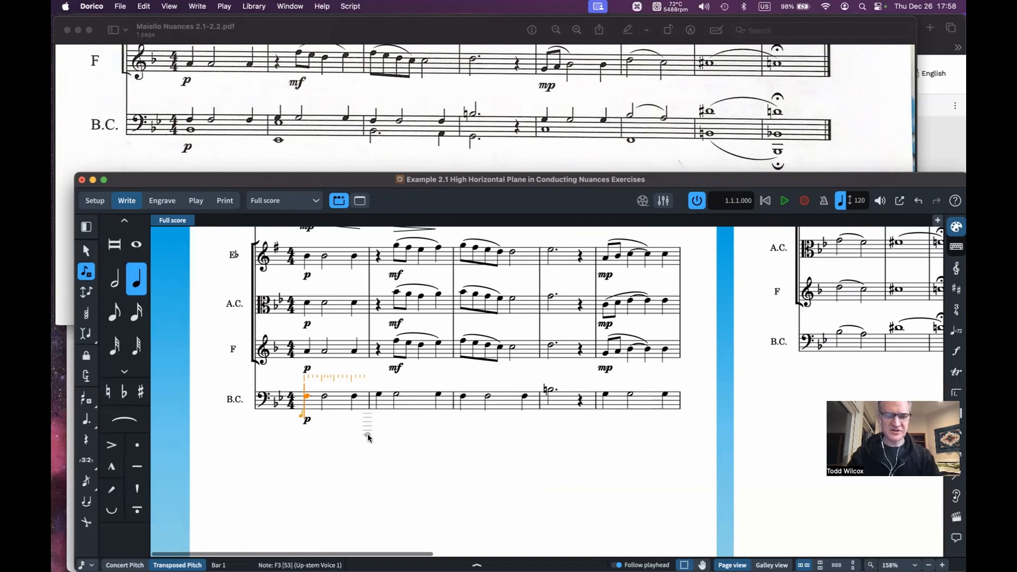
key("shift+v")
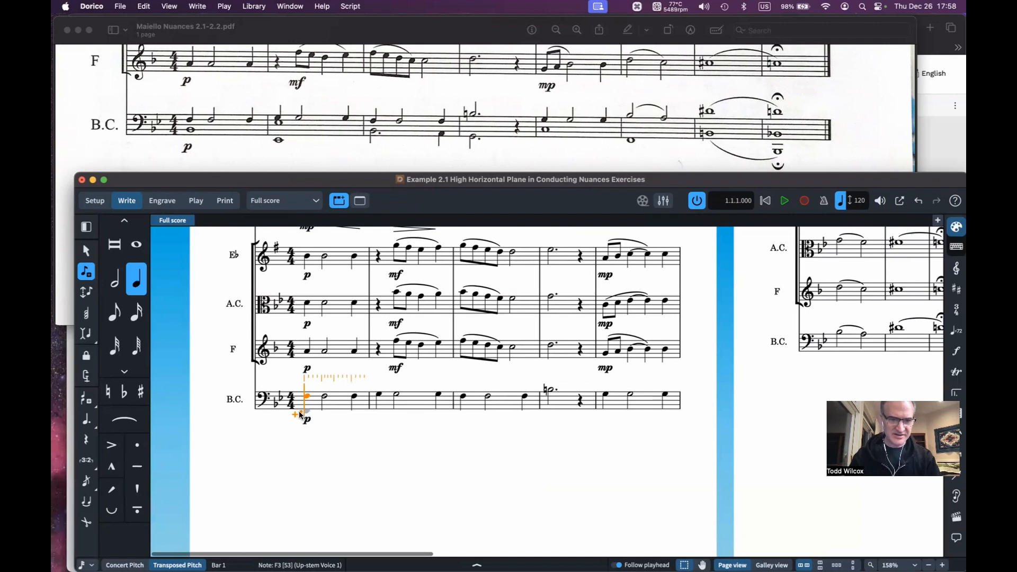
key("8")
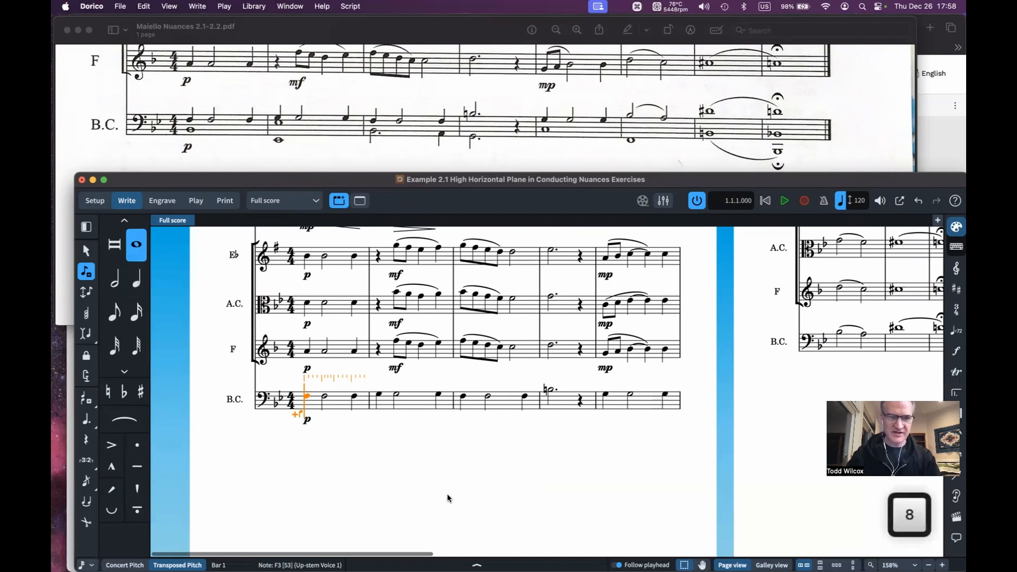
key("b")
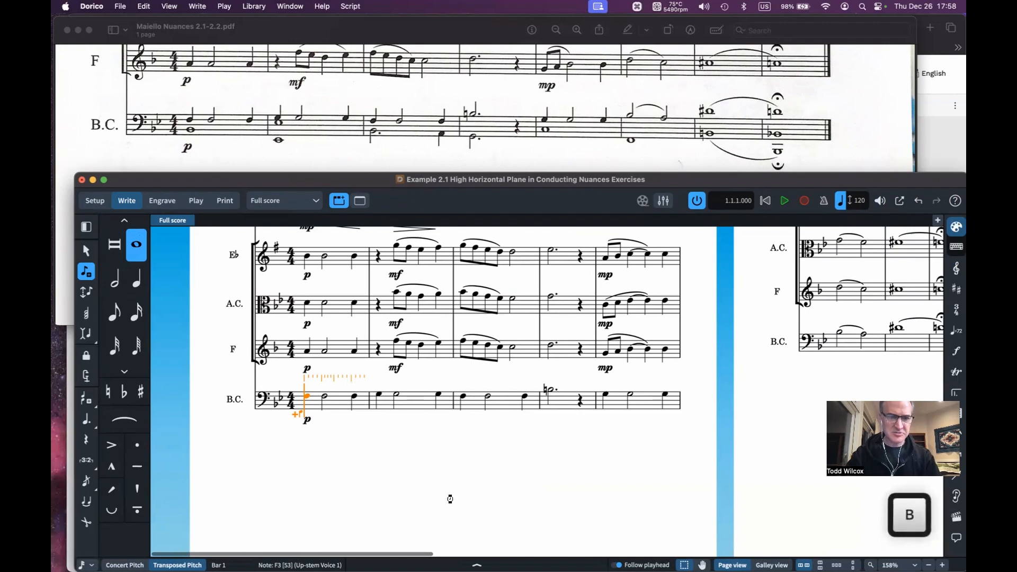
key("alt+super+Down")
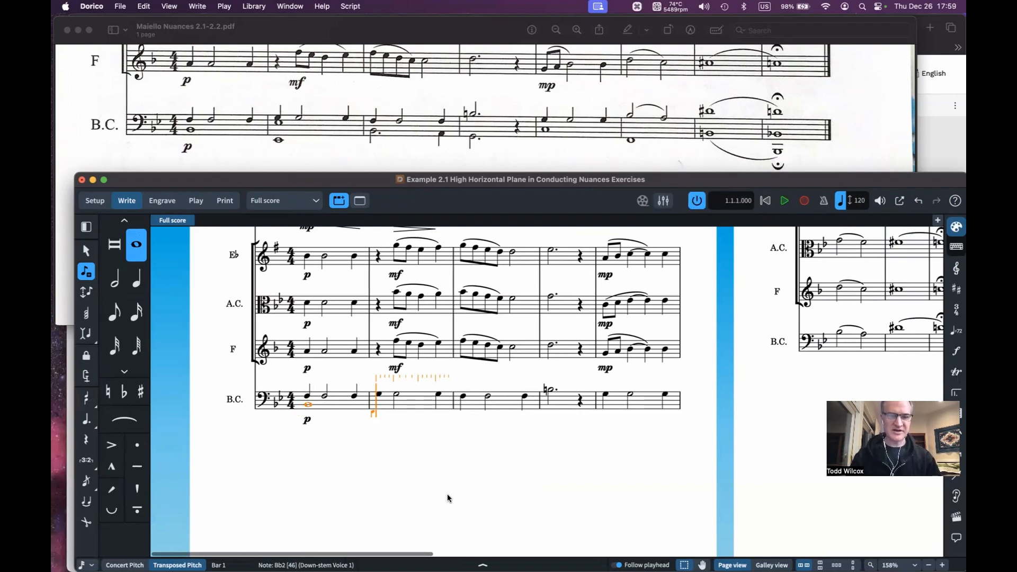
Enter a whole-note octave chord of E flat 2 and E flat 3 in bar 2 of the B.C. staff's lower voice
key("q")
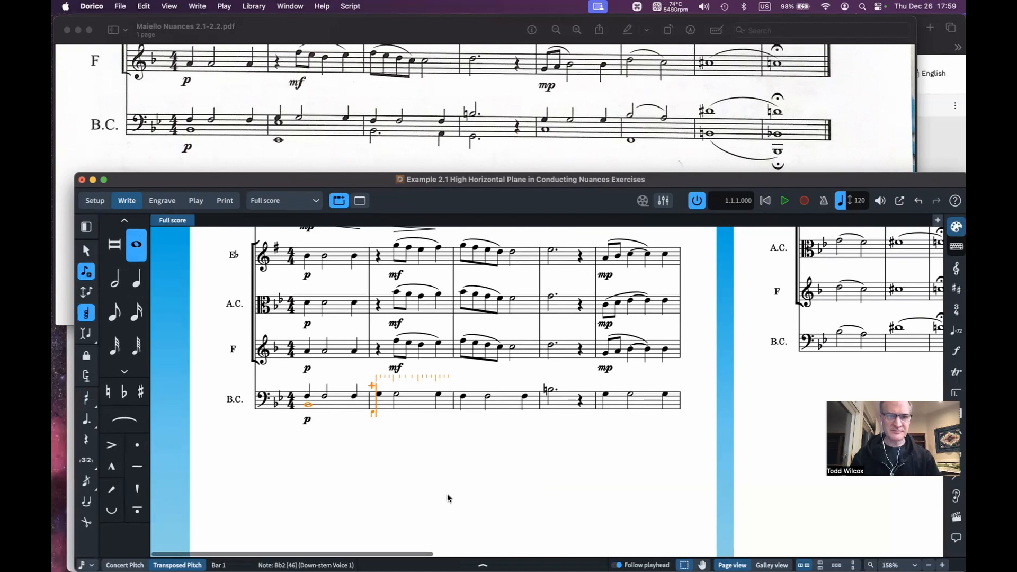
key("e")
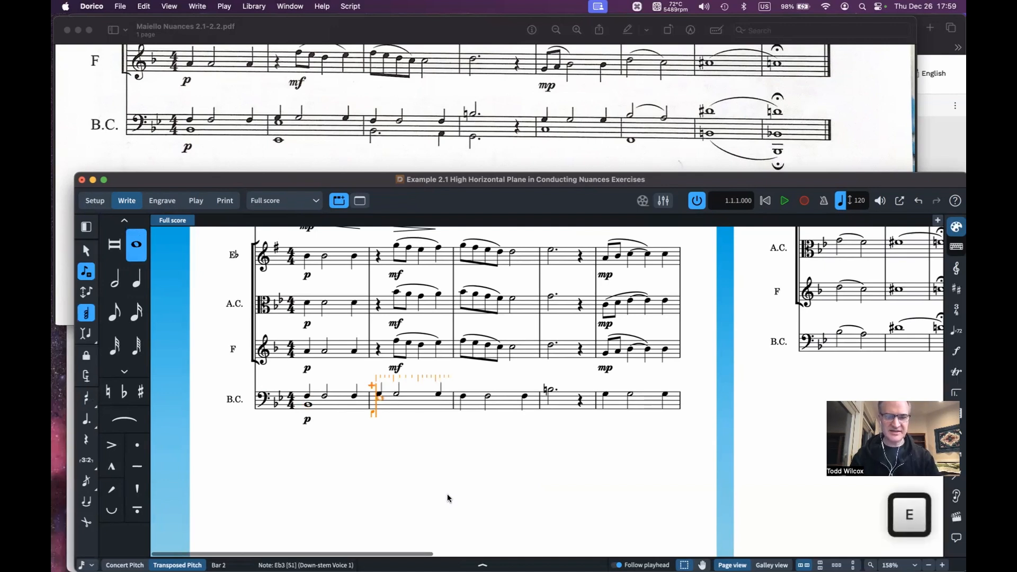
key("alt+super+Down")
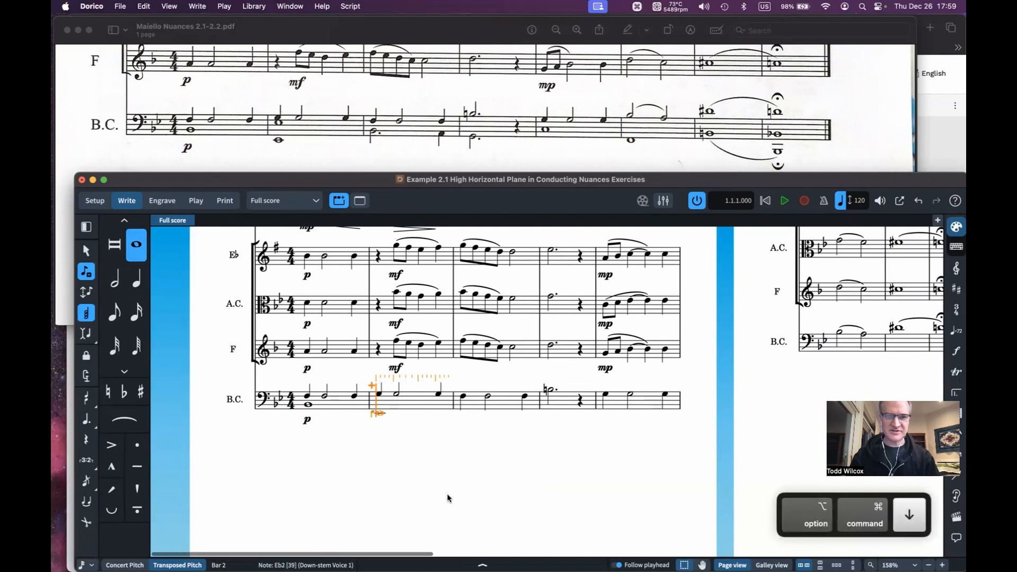
key("e")
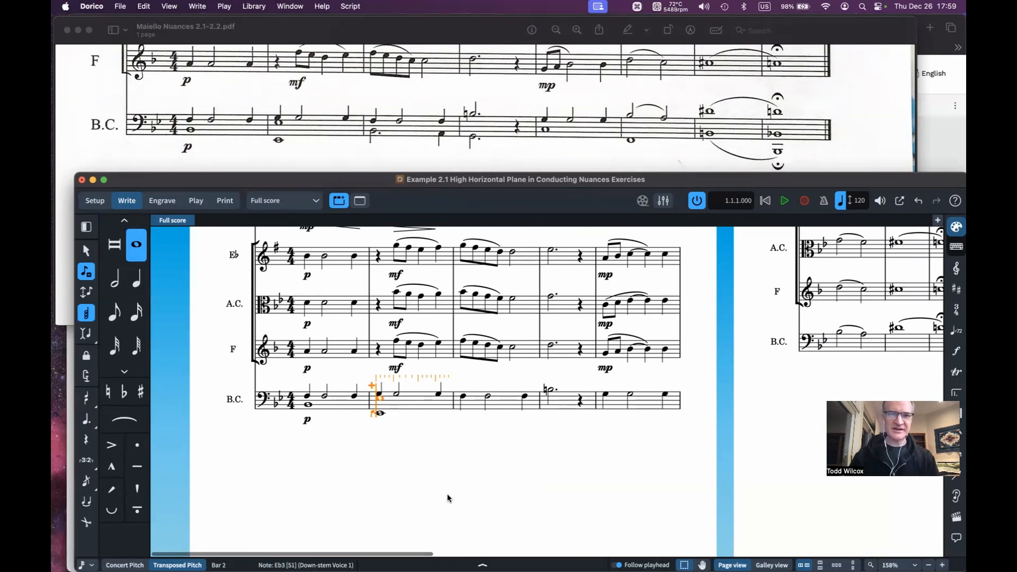
key("q")
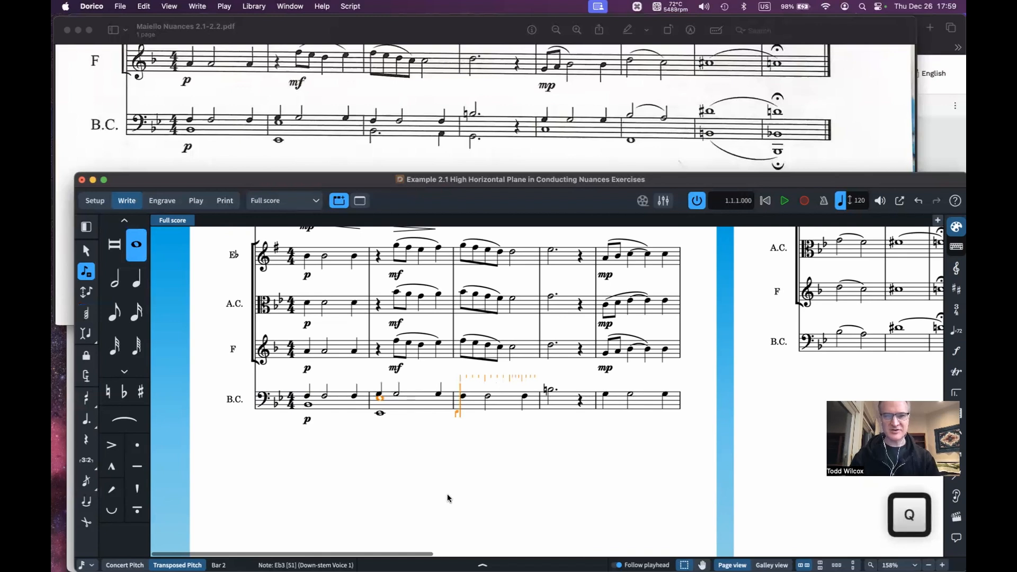
Enter a dotted half-note B flat 2 and a quarter-note A2 in bar 3 of the B.C. staff's lower voice
key("7")
key("period")
key("b")
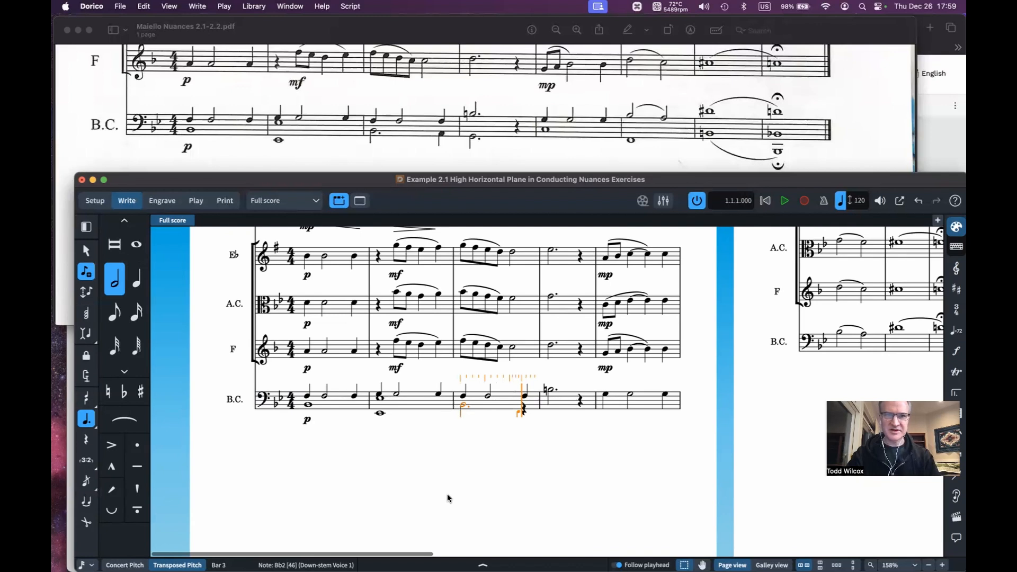
key("a")
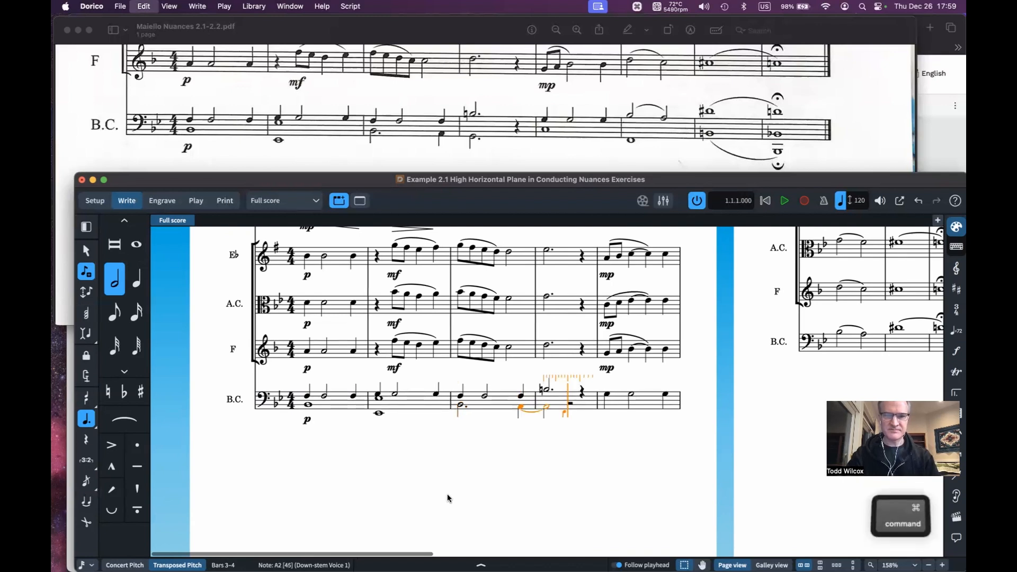
key("super+z")
key("6")
key("a")
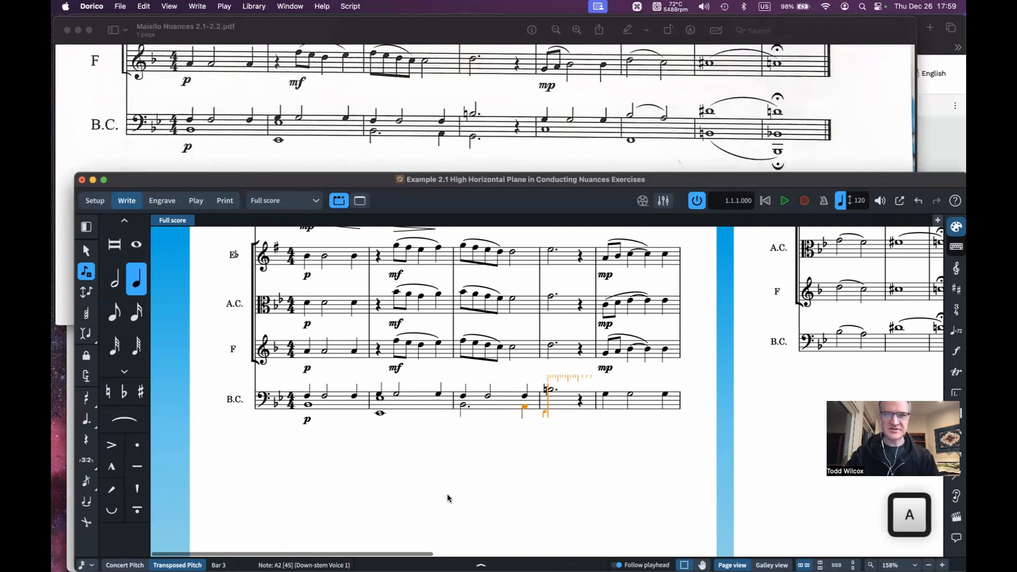
Enter a dotted half-note G2 in bar 4 of the B.C. staff's lower voice and advance the caret past the rest to bar 5
key("7")
key("period")
key("g")
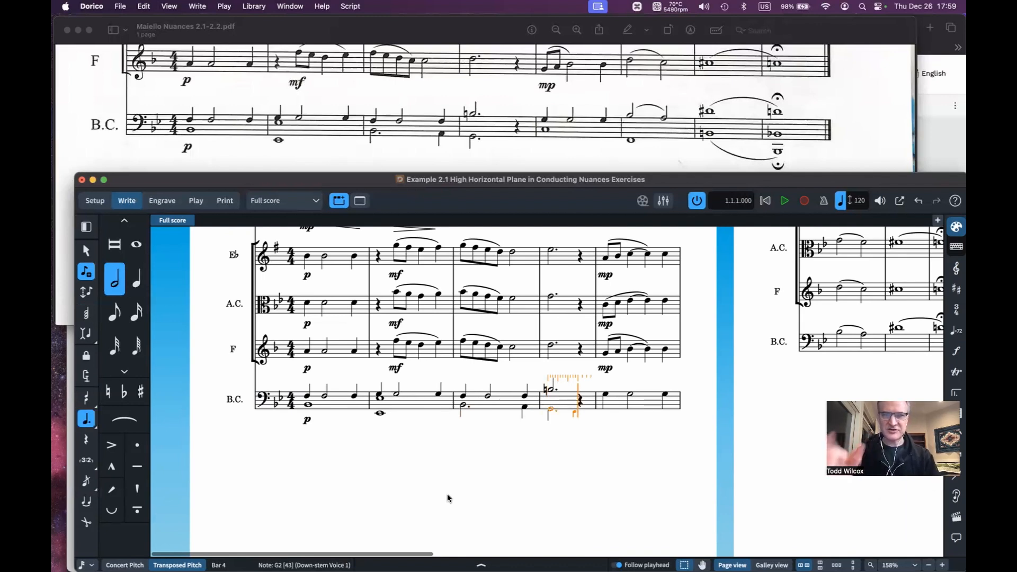
key("Right")
key("Right")
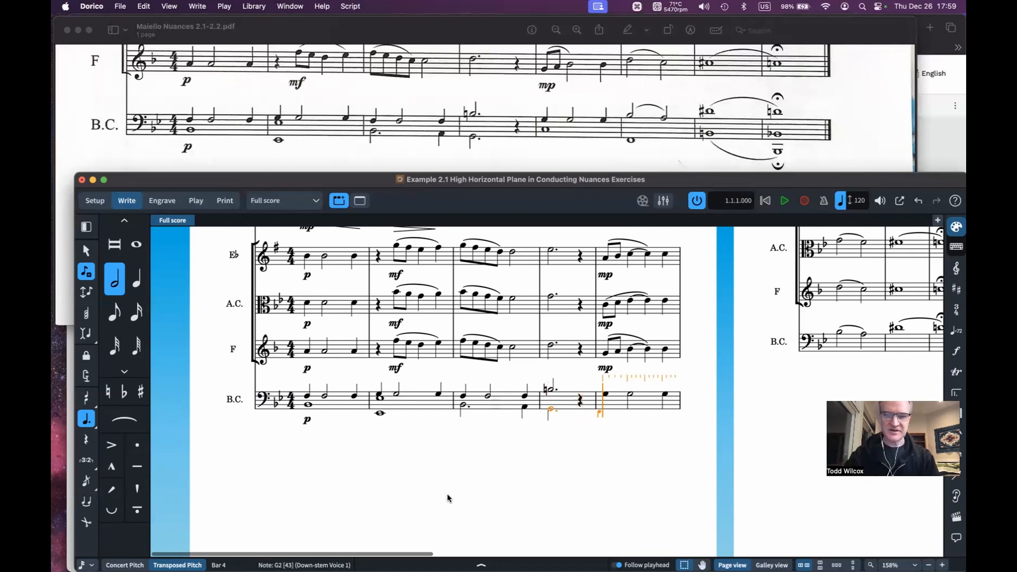
Enter a whole-note C3 in bar 5 and a whole-note F2 in bar 6 of the B.C. staff's lower voice
key("8")
key("c")
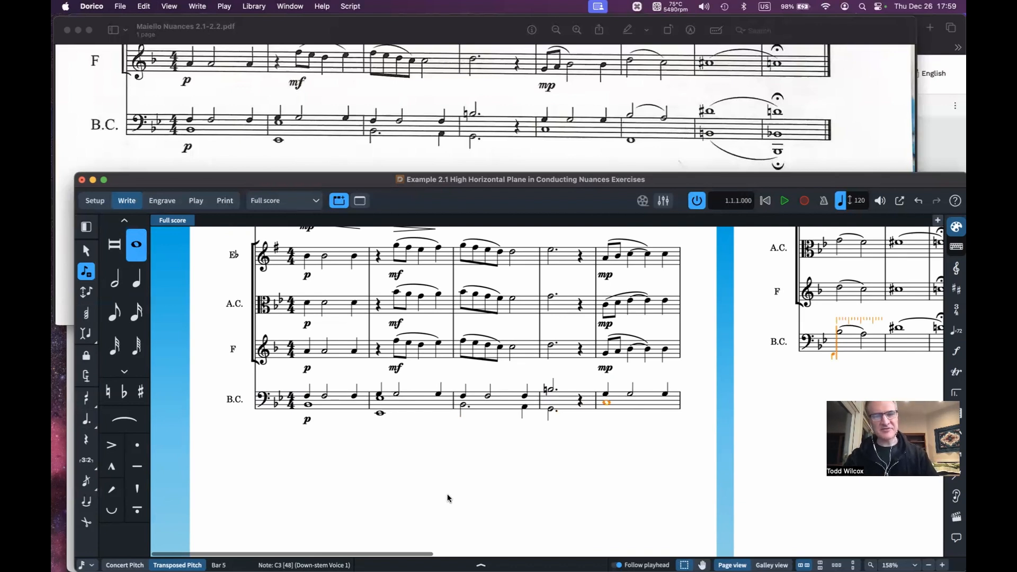
key("f")
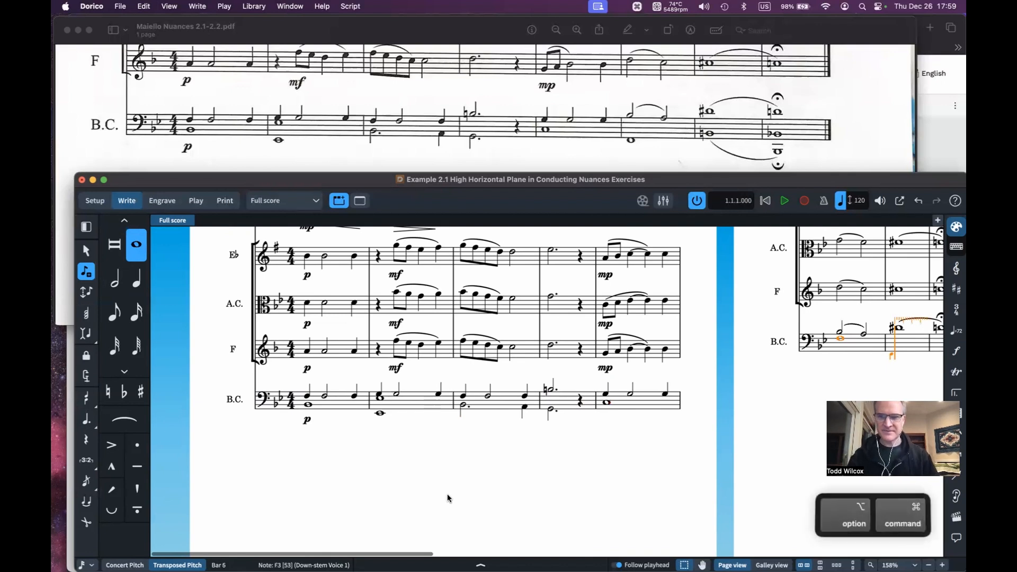
key("alt+super+Down")
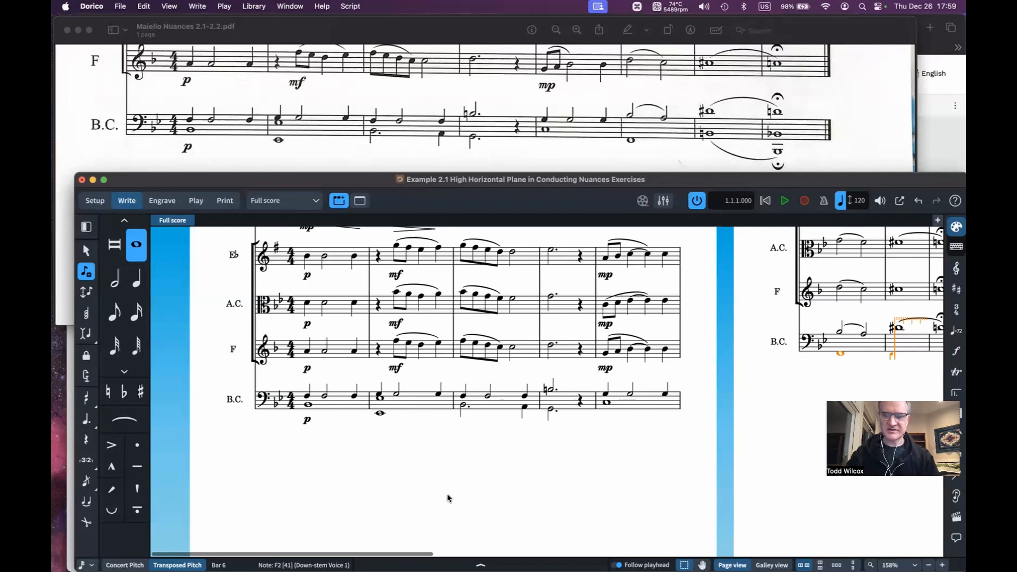
Enter a whole-note B natural 2 in bar 7 and a B flat 1 and B flat 2 octave chord in bar 8 of the B.C. lower voice
key("0")
key("b")
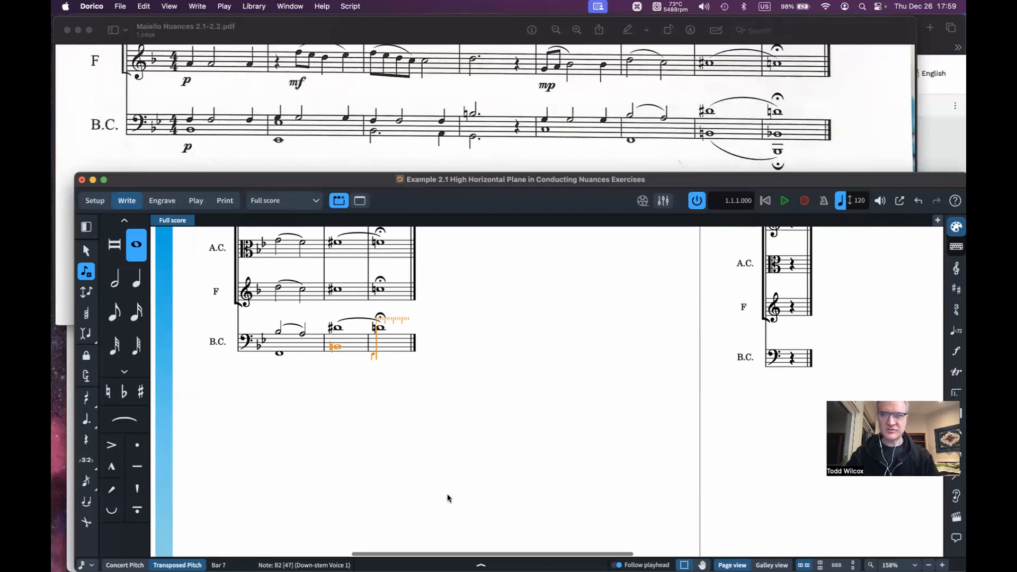
key("q")
key("b")
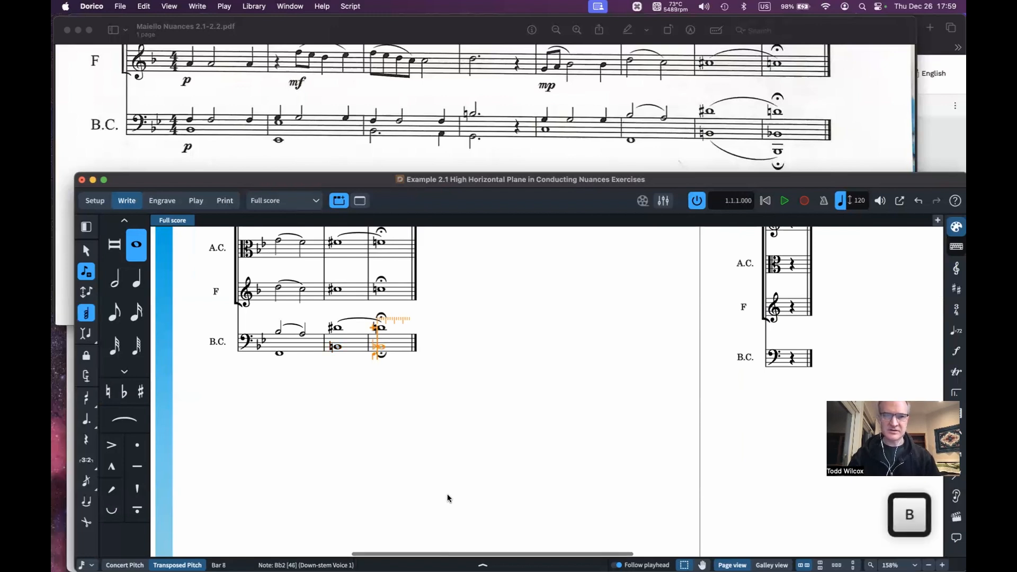
key("alt+super+Down")
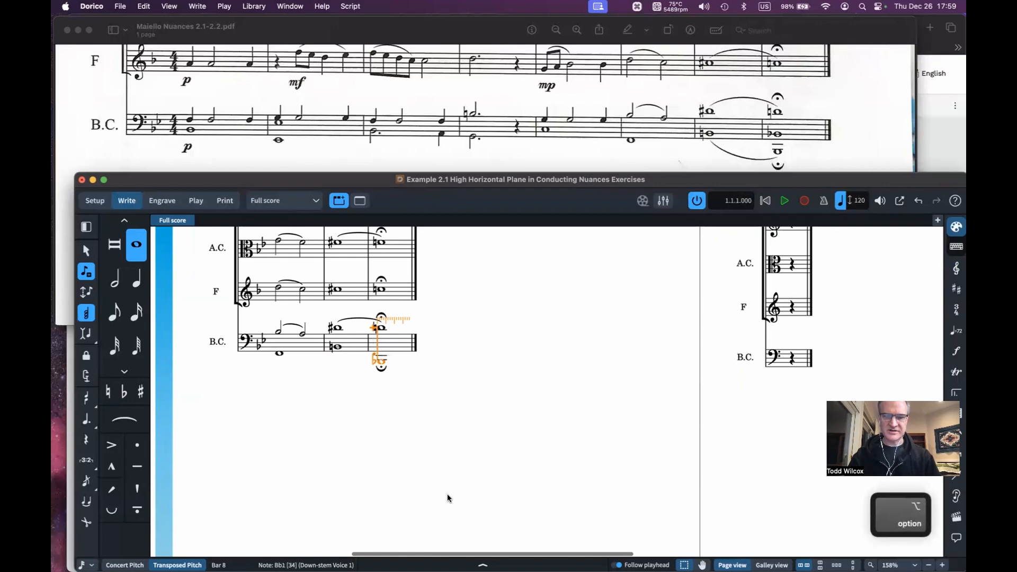
key("b")
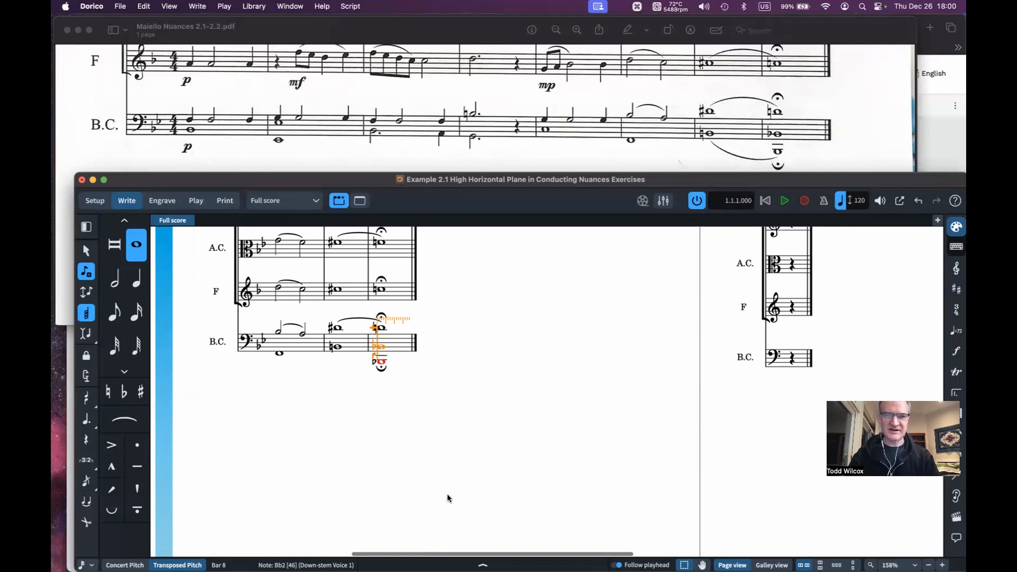
key("Escape")
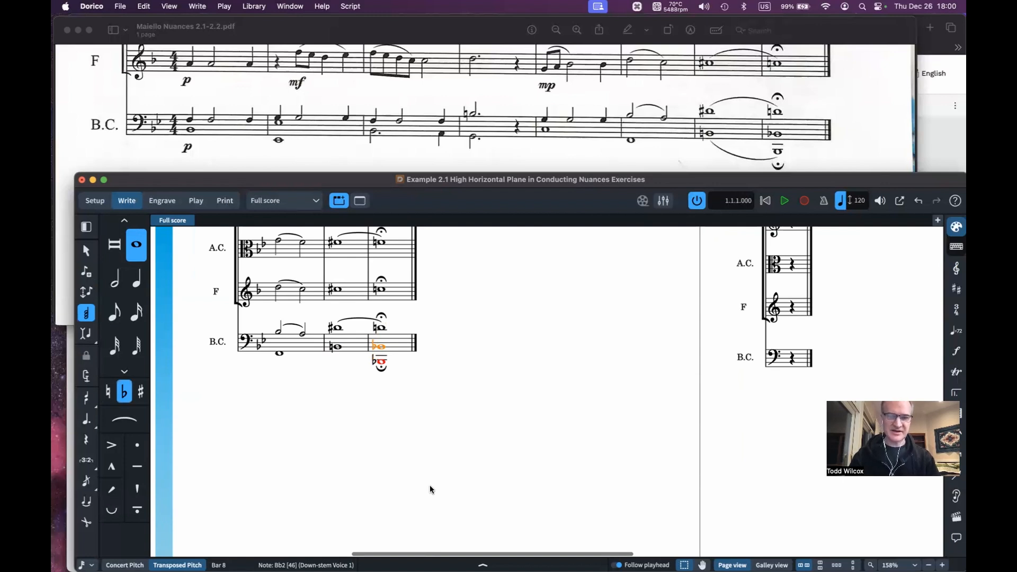
Slur the B.C. staff's lower voice from the B natural 2 in bar 7 to the low B flat 1 in bar 8
key("shift+Left")
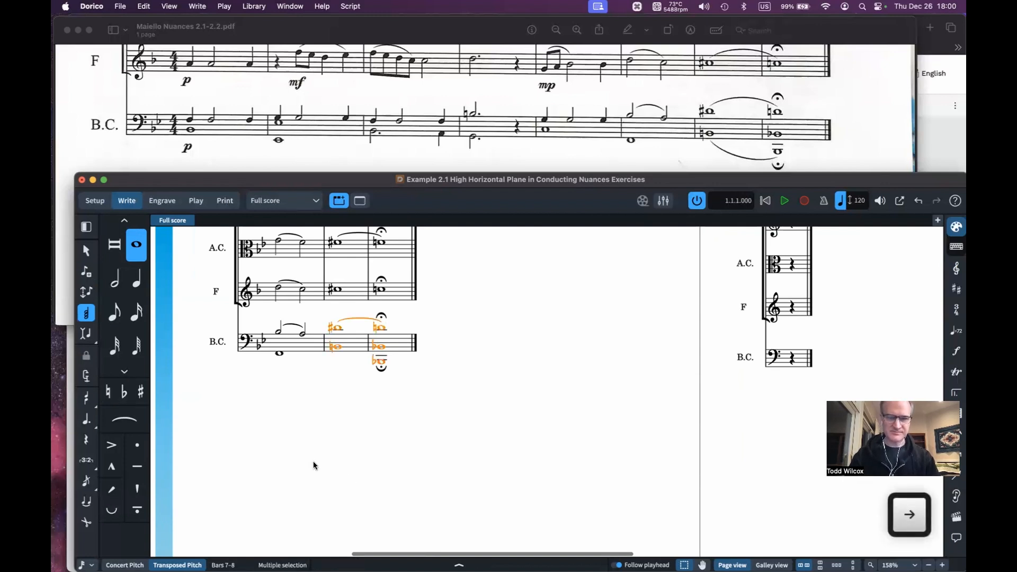
left_click(336, 347)
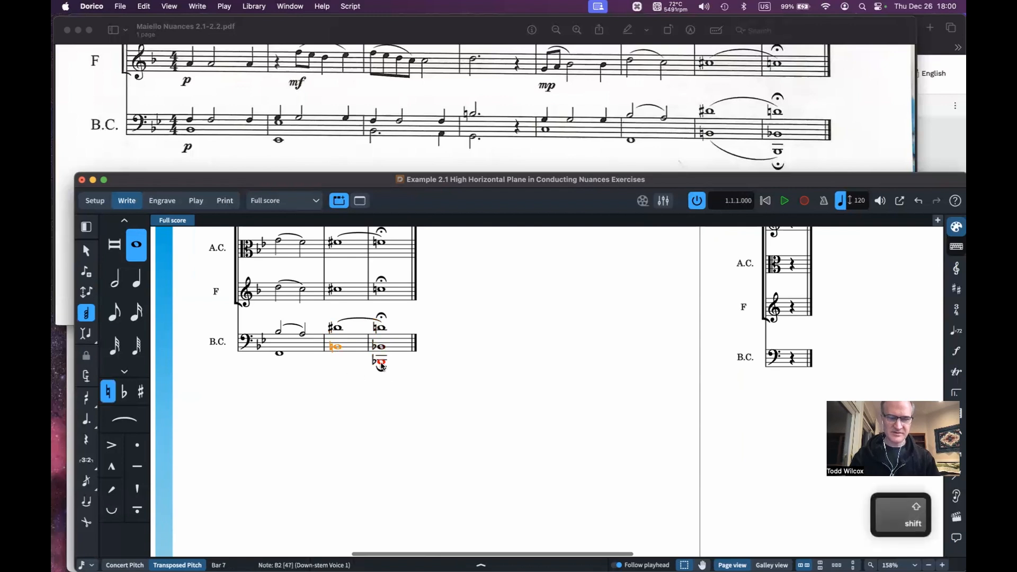
left_click(381, 363, "shift")
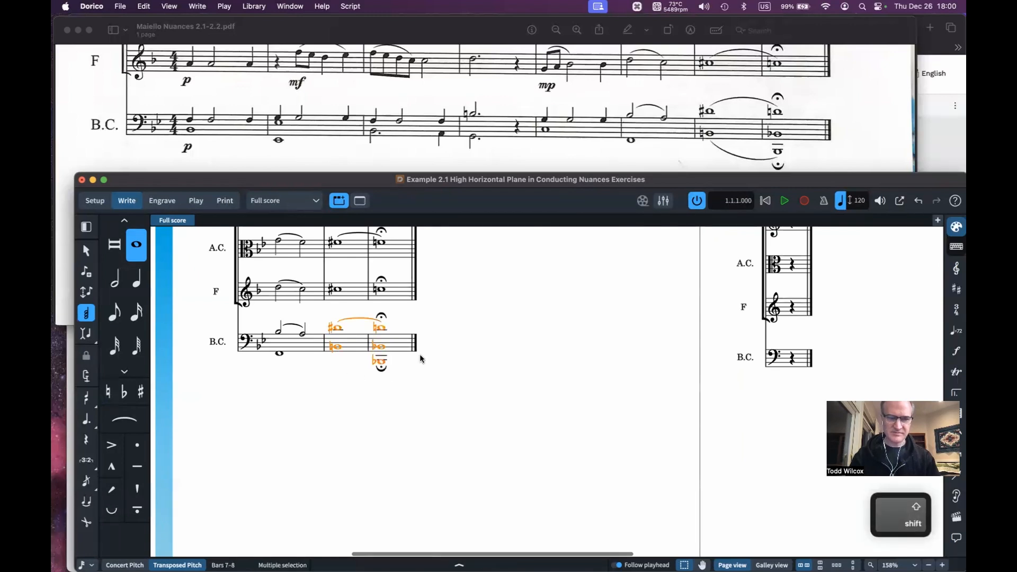
left_click(337, 348)
left_click(381, 362, "super")
key("s")
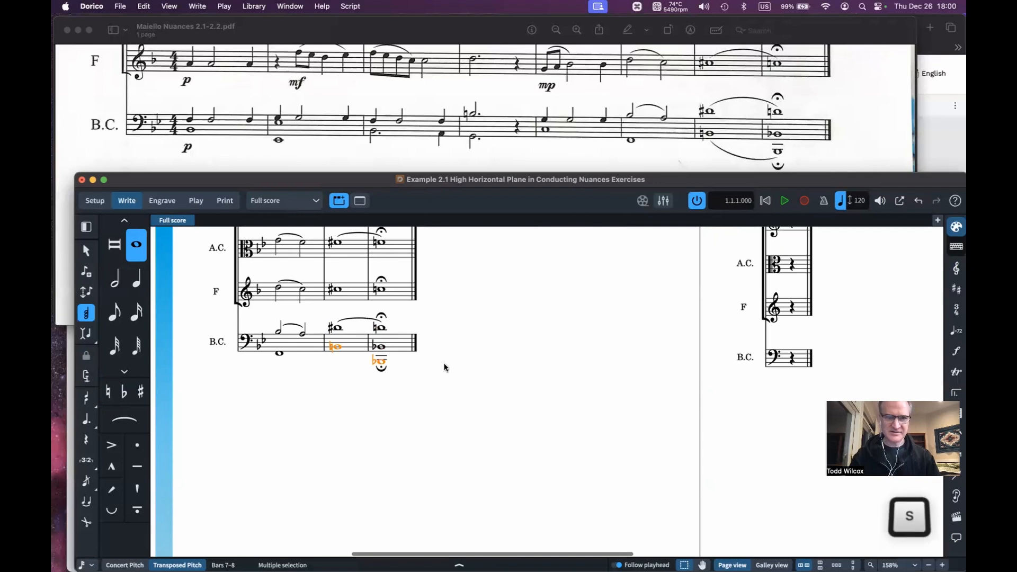
Play the full score from the first upper-voice note of the C staff in bar 1 through the end, and save the project
scroll(405, 392, "left", 3)
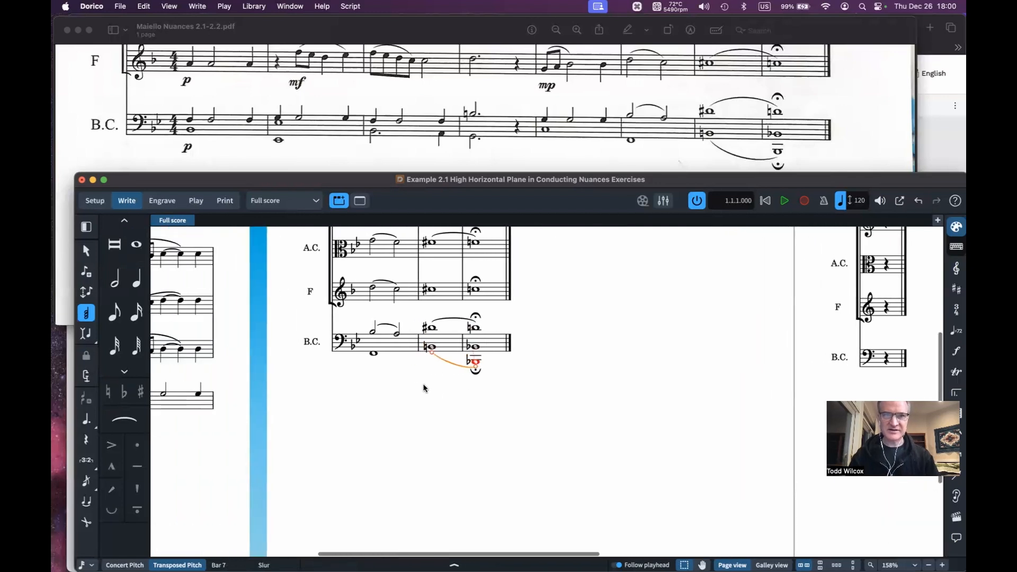
scroll(408, 391, "left", 10)
scroll(423, 387, "down", 5)
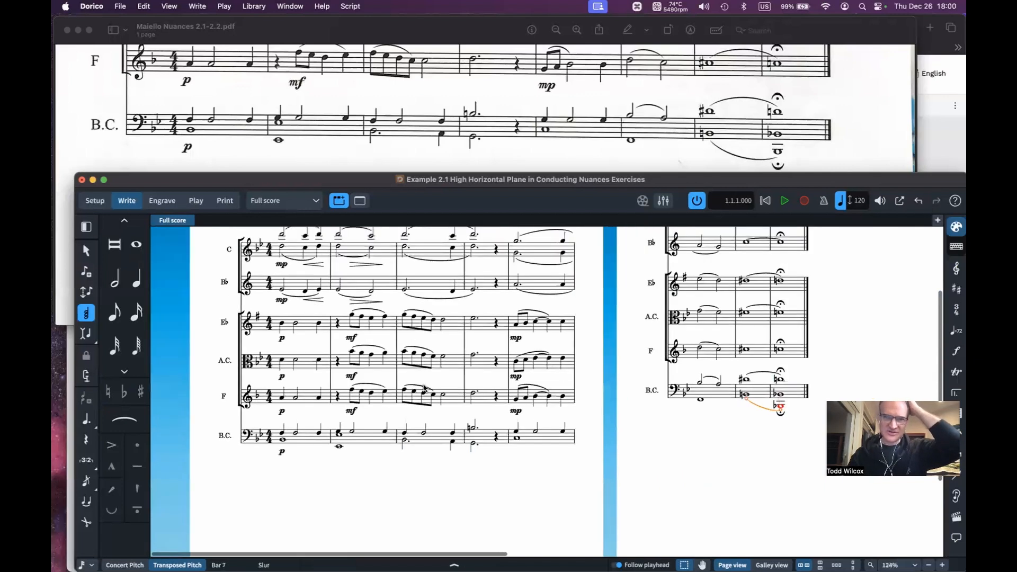
scroll(424, 387, "up", 3)
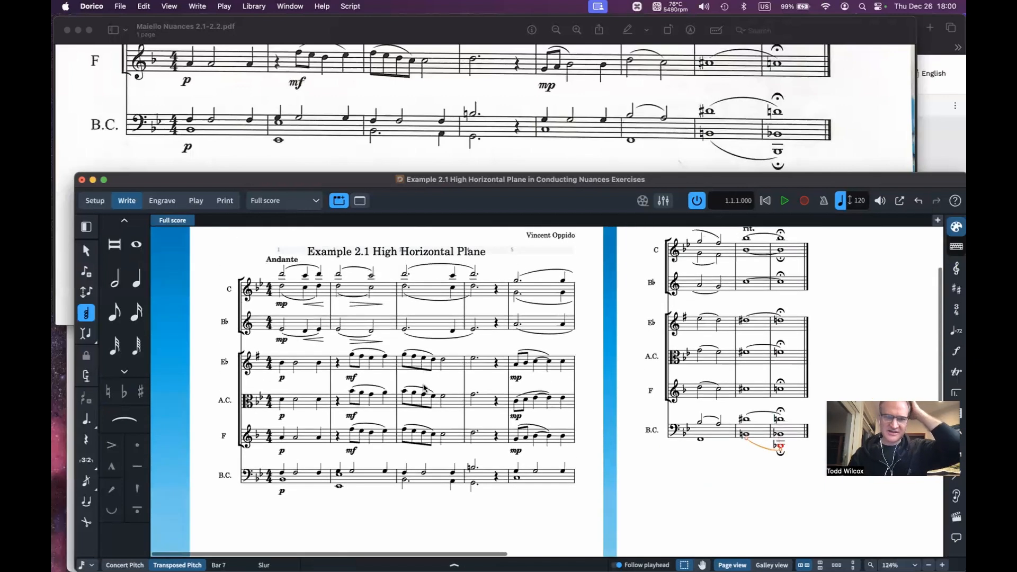
left_click(281, 275)
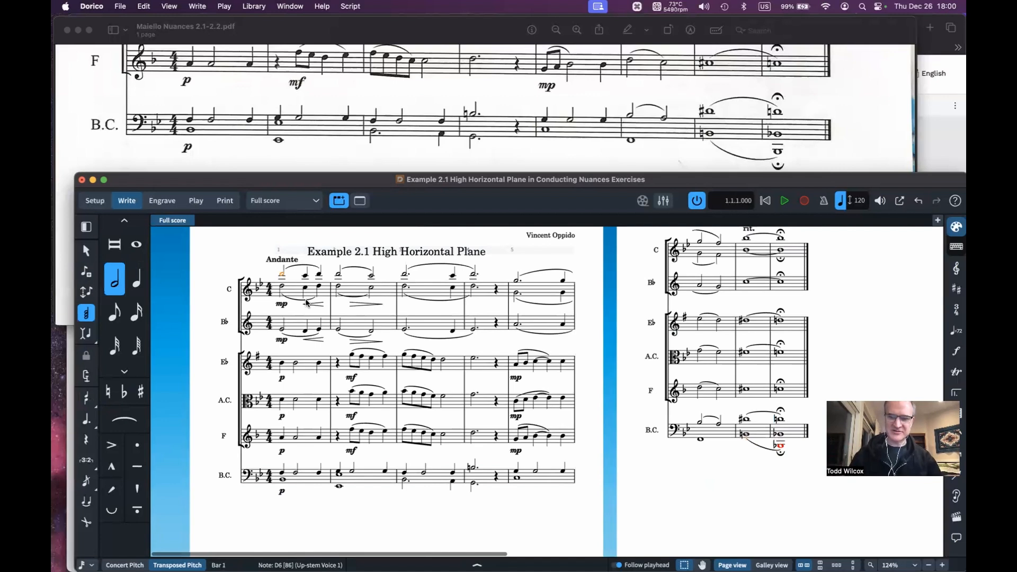
key("p")
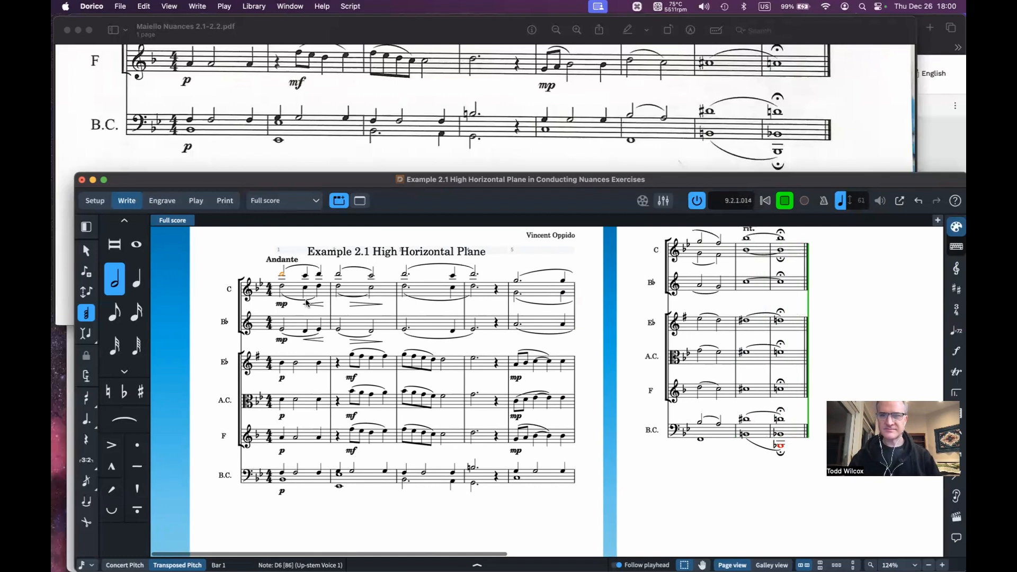
key("space")
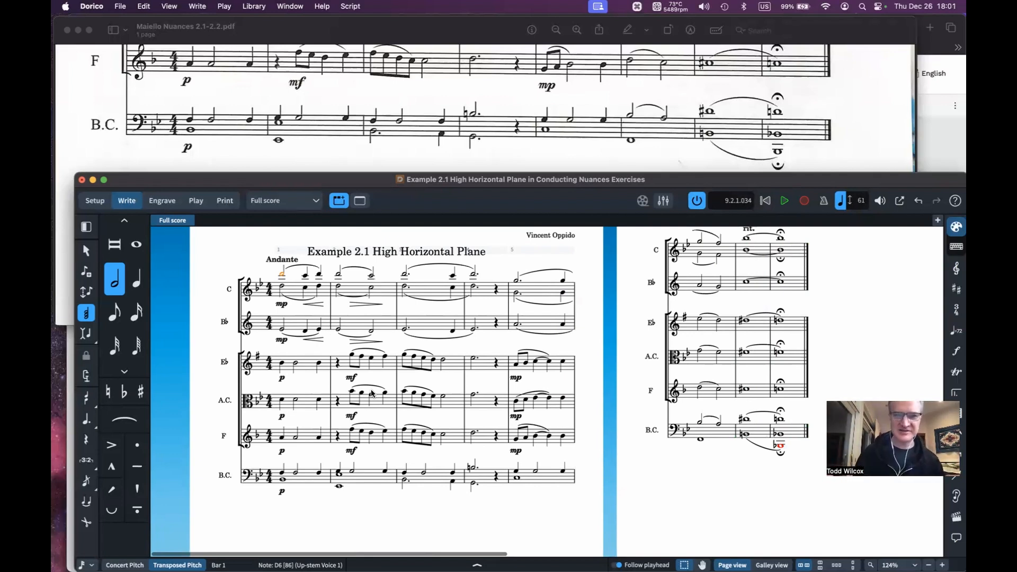
key("super+s")
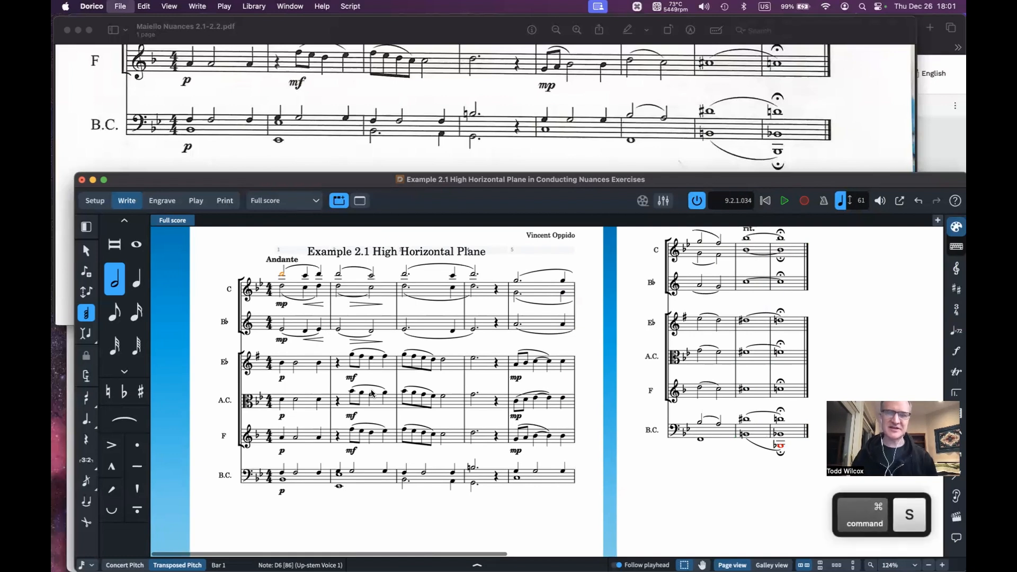